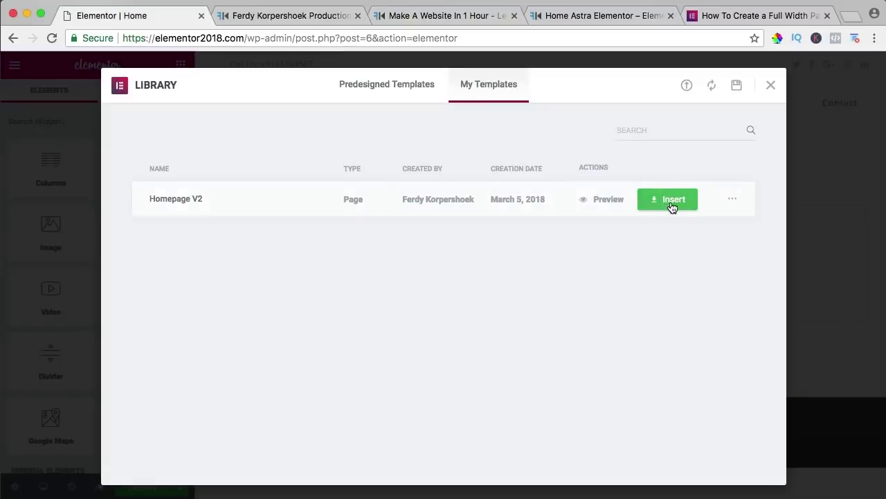
Step: Insert the Homepage V2 template into the page and scroll through it
{"action": "left_click", "coordinate": [669, 200]}
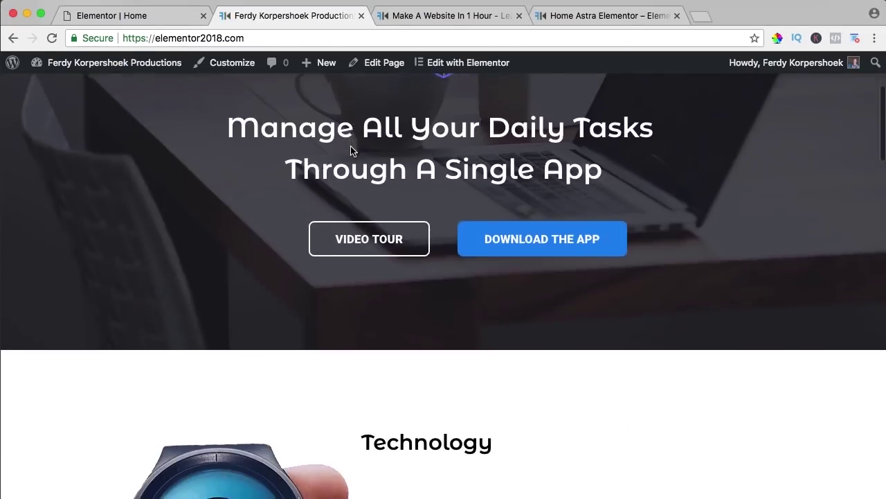
{"action": "scroll", "coordinate": [351, 147], "scroll_direction": "down", "scroll_amount": 4}
{"action": "scroll", "coordinate": [351, 150], "scroll_direction": "down", "scroll_amount": 15}
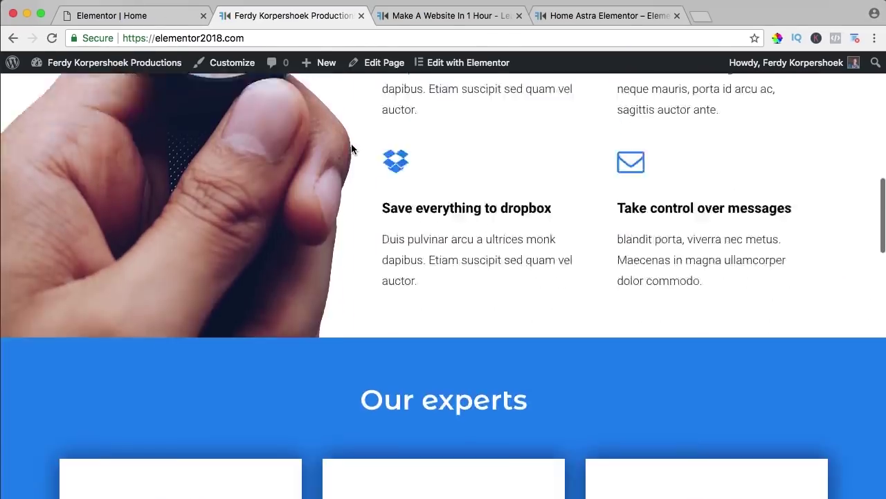
{"action": "scroll", "coordinate": [351, 146], "scroll_direction": "down", "scroll_amount": 4}
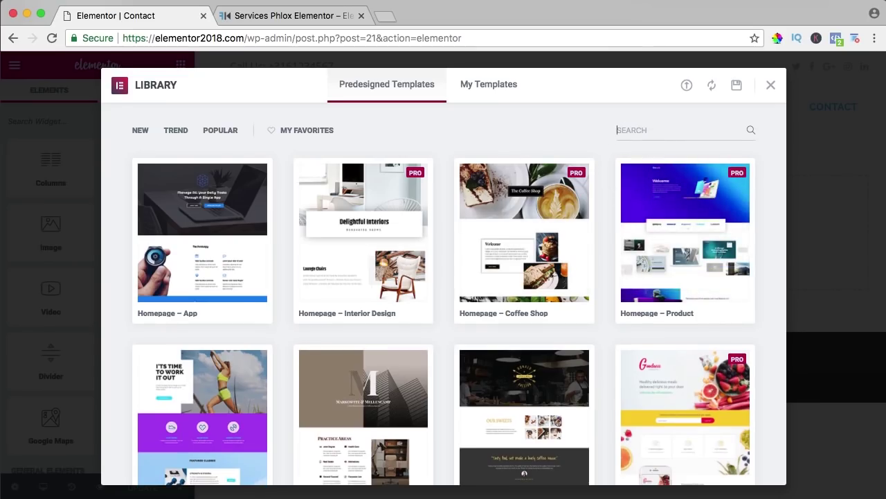
{"action": "type", "text": "contact"}
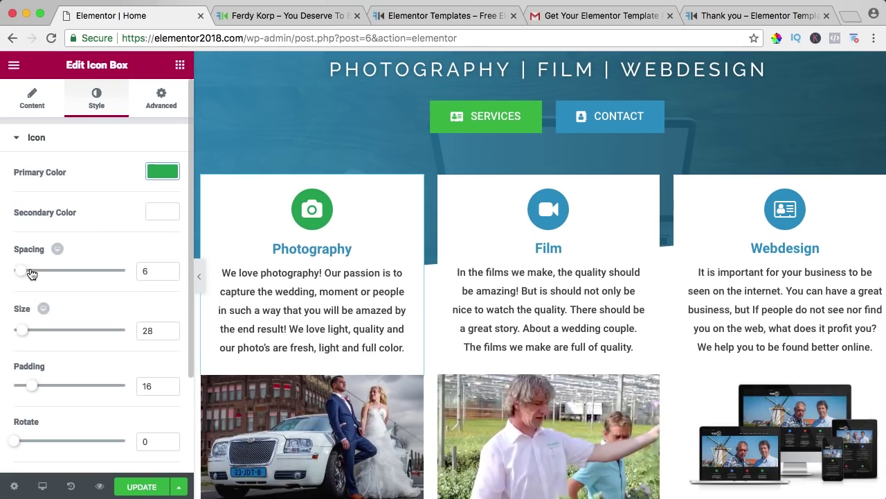
Step: Style the Photography icon box with spacing 15, icon size 66 and extra padding
{"action": "mouse_move", "coordinate": [32, 274]}
{"action": "left_mouse_down"}
{"action": "mouse_move", "coordinate": [44, 273]}
{"action": "mouse_move", "coordinate": [30, 270]}
{"action": "left_mouse_up"}
{"action": "left_click_drag", "start_coordinate": [23, 329], "coordinate": [36, 331]}
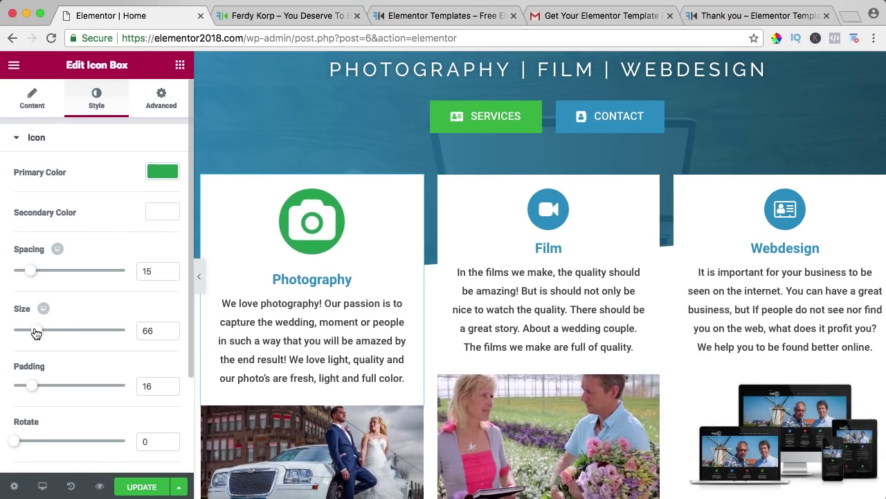
{"action": "left_click_drag", "start_coordinate": [32, 385], "coordinate": [46, 386]}
{"action": "left_click_drag", "start_coordinate": [14, 441], "coordinate": [41, 446]}
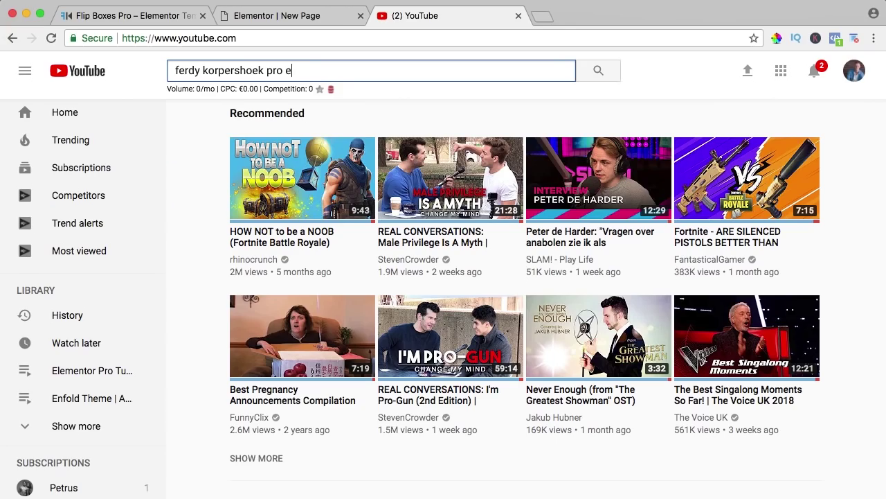
Step: Search for the pro elements videos and jump to the Flip Boxes chapter
{"action": "type", "text": "lements"}
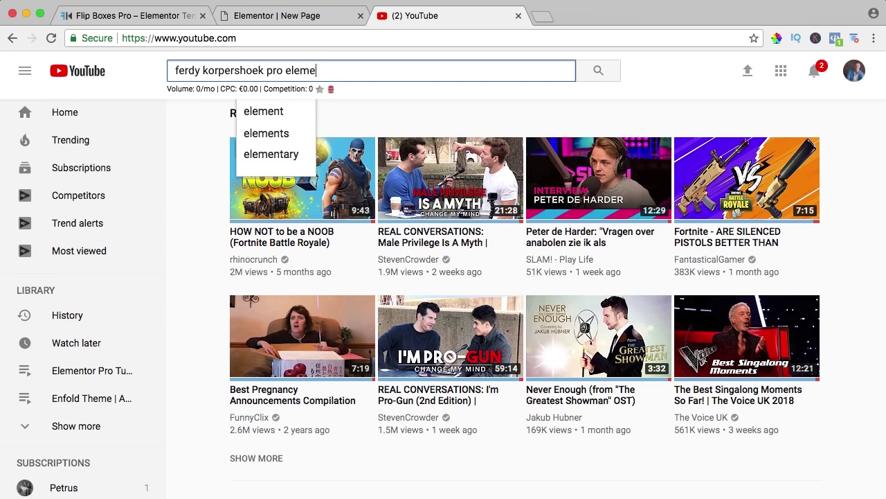
{"action": "key", "text": "Return"}
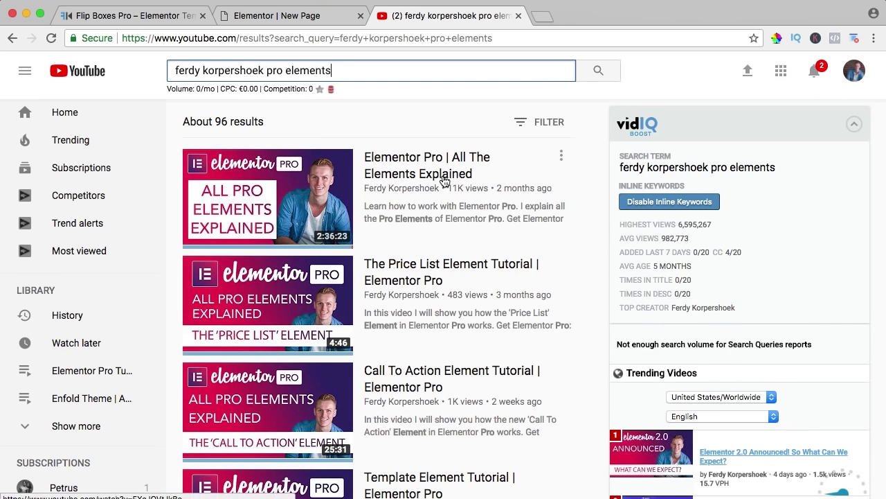
{"action": "scroll", "coordinate": [436, 173], "scroll_direction": "down", "scroll_amount": 1}
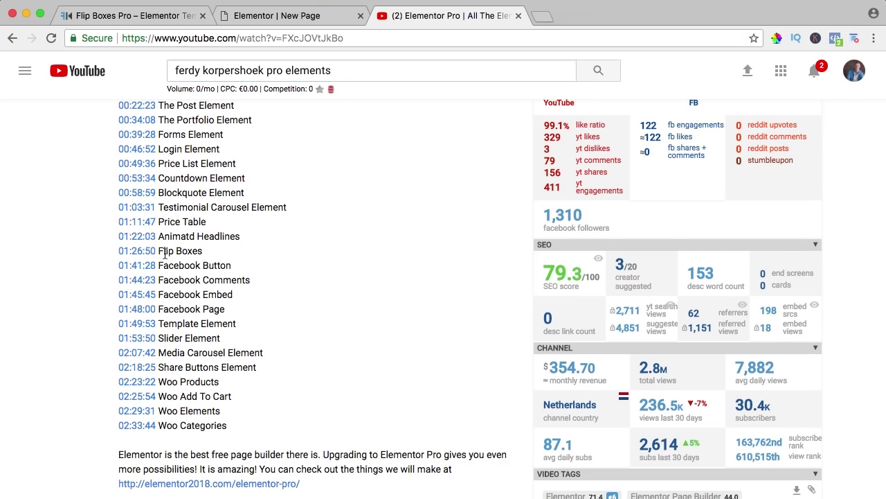
{"action": "left_click", "coordinate": [135, 253]}
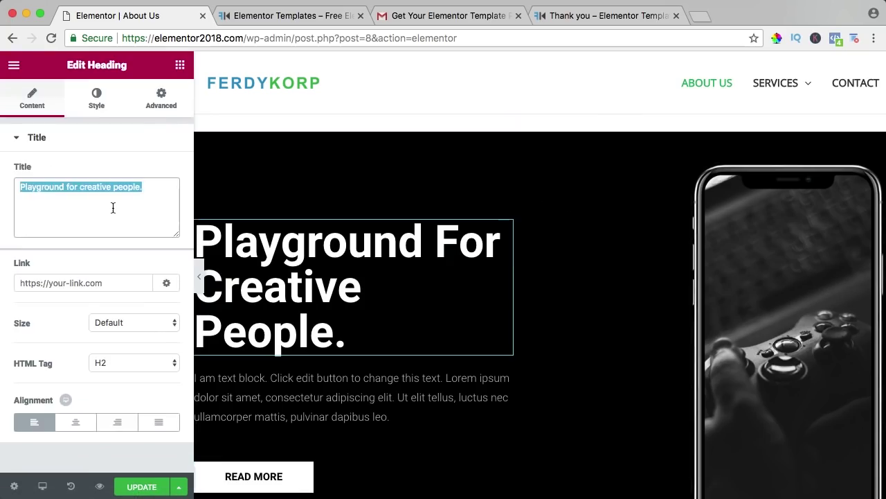
Step: Set the section's gradient colours, with dark blue #194d65 as the second colour
{"action": "type", "text": "We Are"}
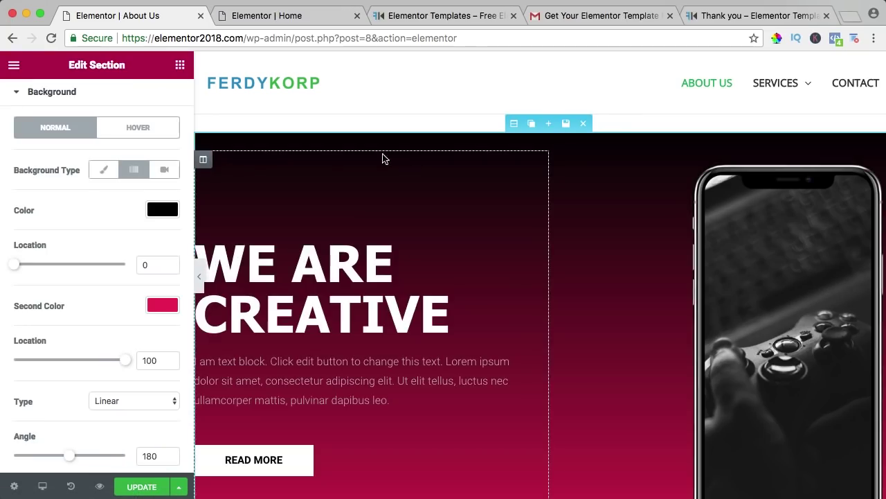
{"action": "left_click", "coordinate": [162, 210]}
{"action": "left_click", "coordinate": [162, 304]}
{"action": "key", "text": "Return"}
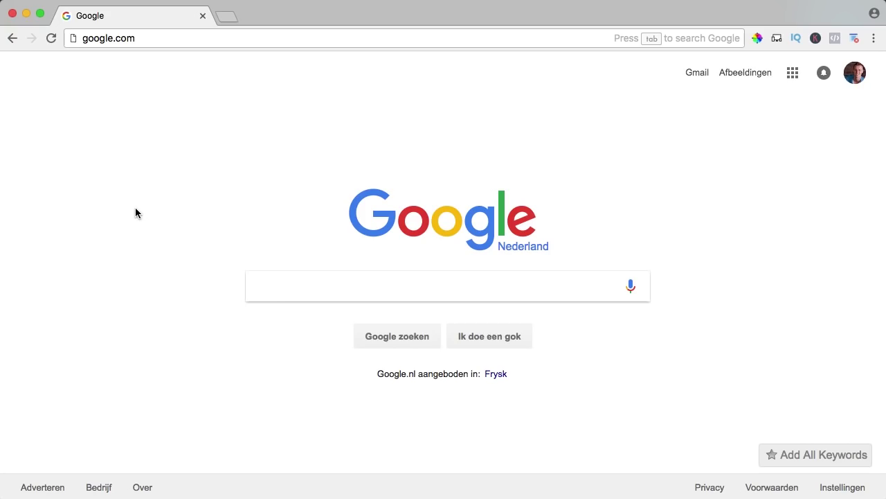
Step: Visit webhosting125.com and follow its link through to SiteGround's hosting plans
{"action": "left_click", "coordinate": [172, 44]}
{"action": "type", "text": "webhosting"}
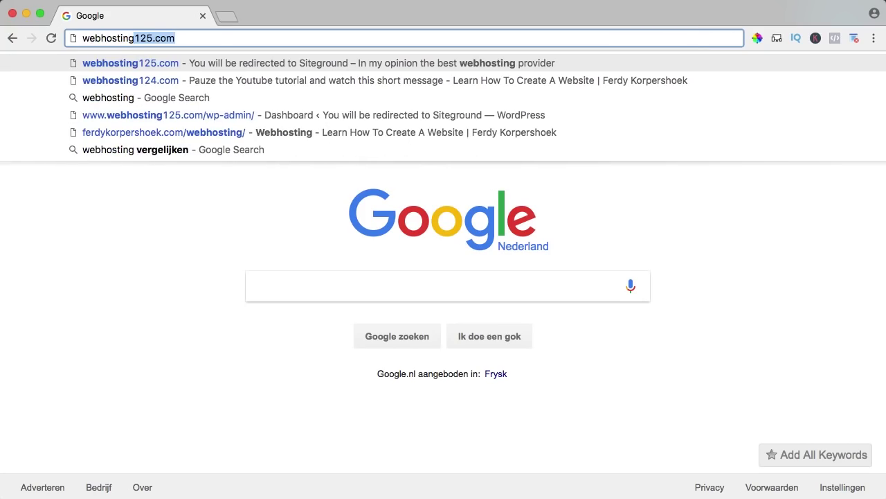
{"action": "type", "text": "125.com"}
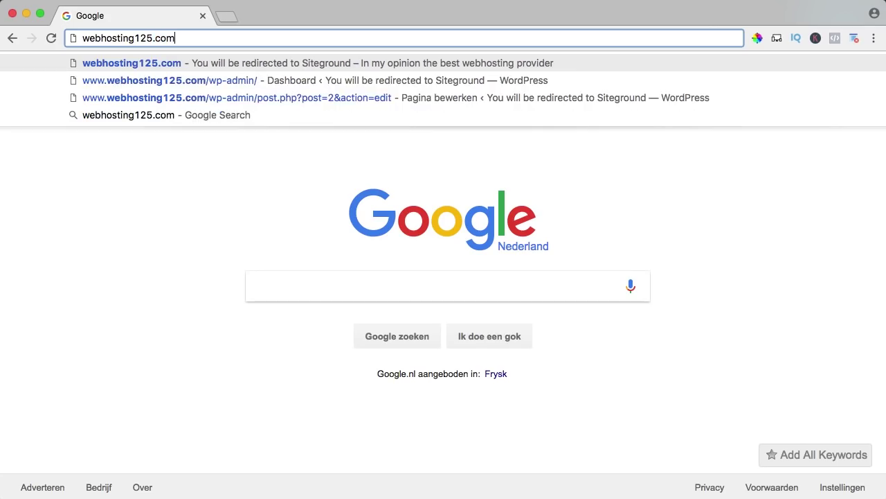
{"action": "key", "text": "Return"}
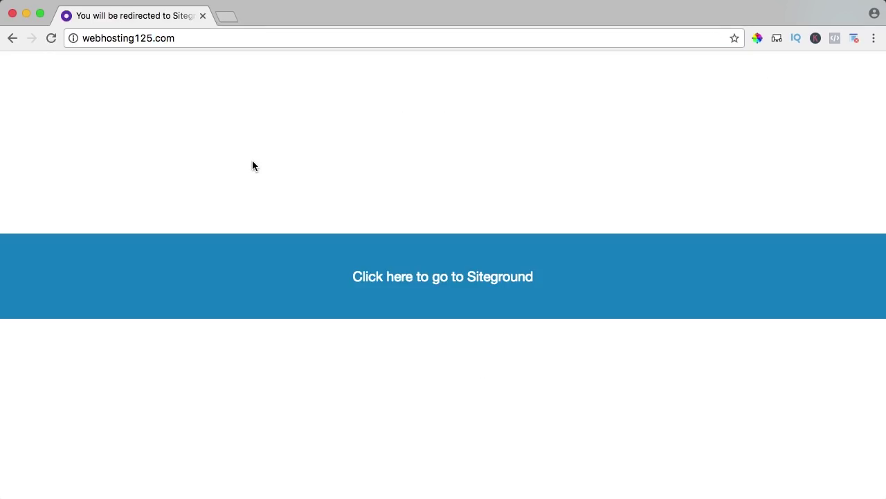
{"action": "left_click", "coordinate": [459, 289]}
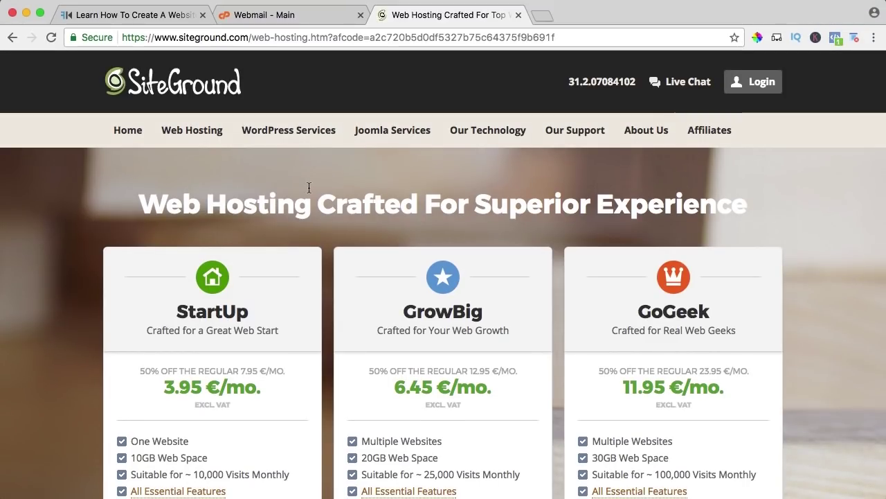
Step: Review the StartUp plan's features and order the StartUp plan at 3.95 €/mo
{"action": "scroll", "coordinate": [309, 188], "scroll_direction": "down", "scroll_amount": 3}
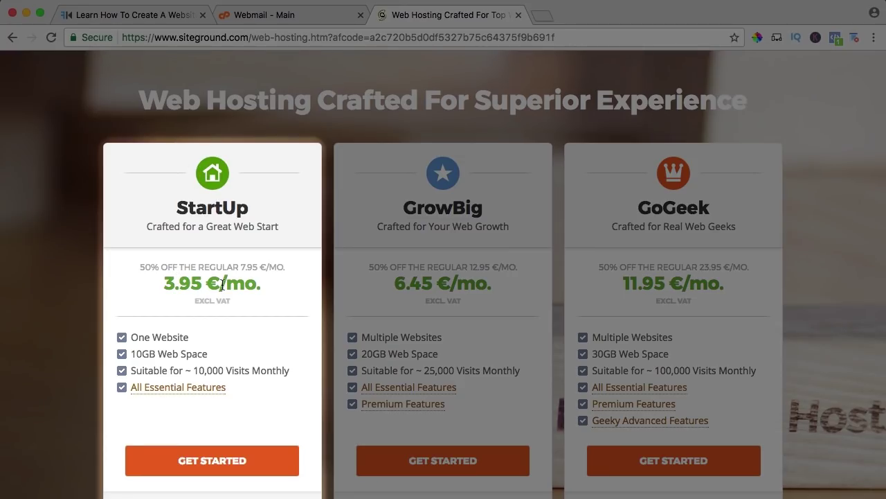
{"action": "left_click_drag", "start_coordinate": [132, 339], "coordinate": [191, 338]}
{"action": "left_click", "coordinate": [192, 339]}
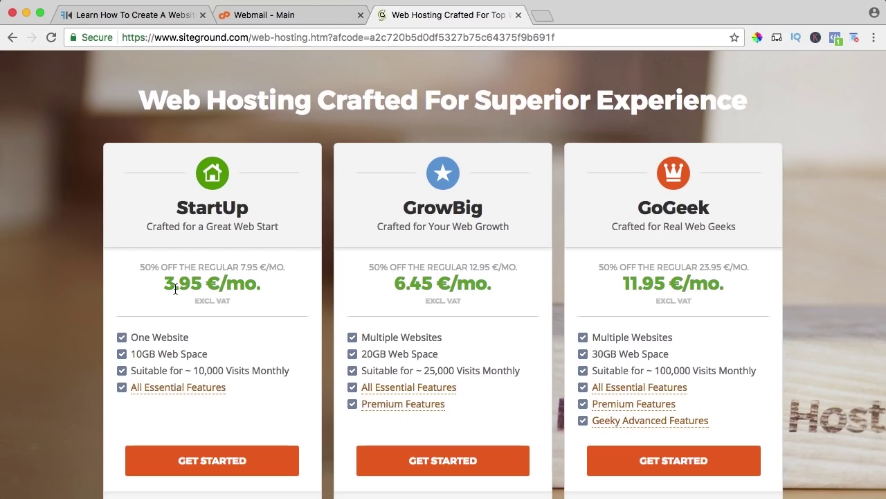
{"action": "scroll", "coordinate": [187, 263], "scroll_direction": "down", "scroll_amount": 1}
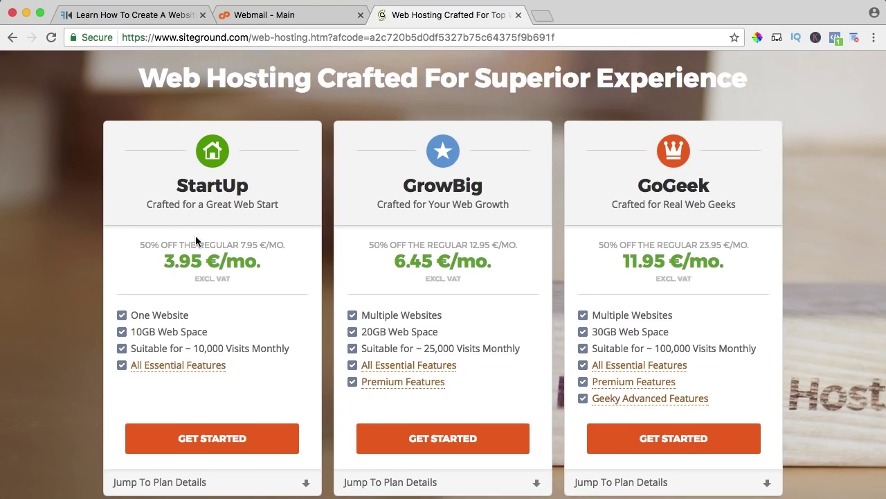
{"action": "scroll", "coordinate": [195, 236], "scroll_direction": "down", "scroll_amount": 2}
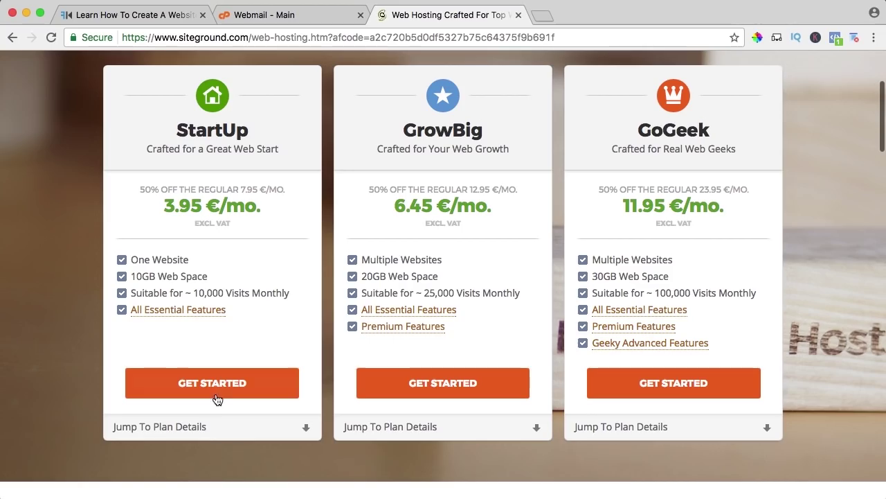
{"action": "left_click", "coordinate": [217, 400]}
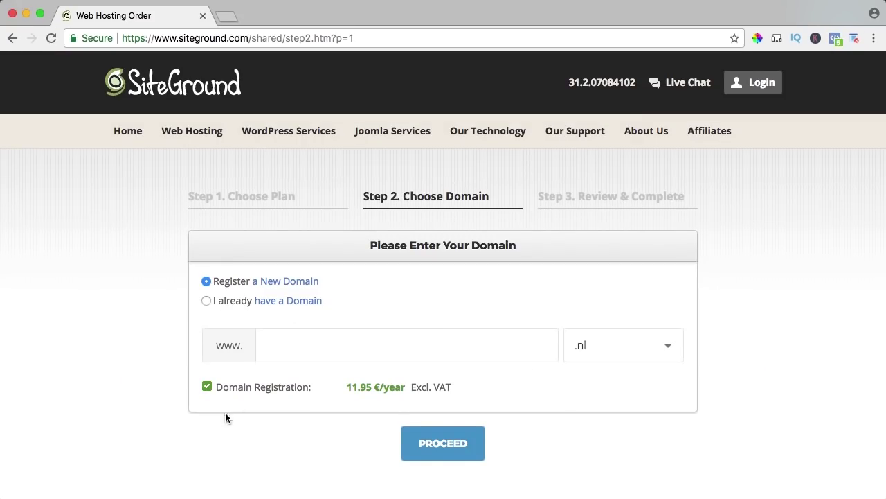
Step: Choose Register a New Domain and try facebook.com as the domain
{"action": "left_click", "coordinate": [223, 300]}
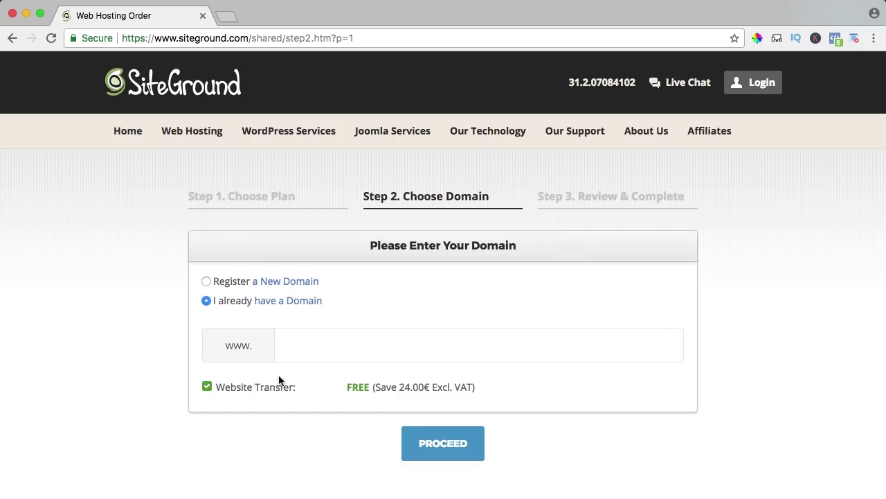
{"action": "left_click", "coordinate": [221, 281]}
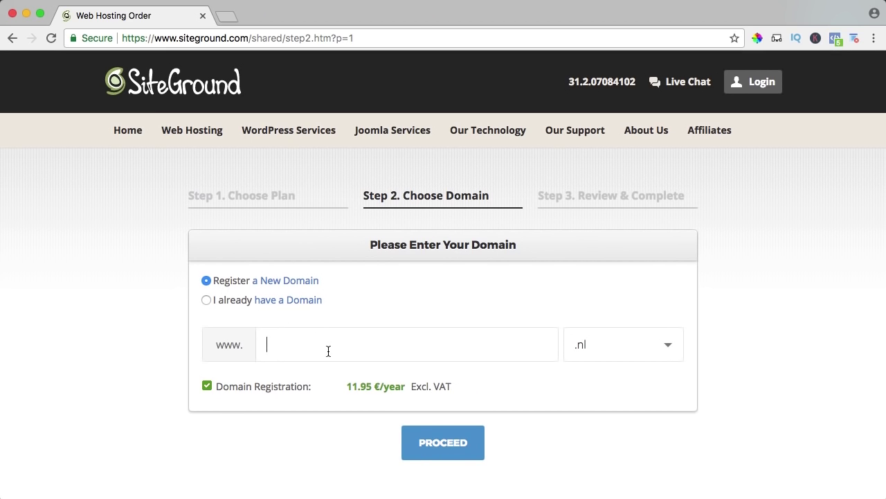
{"action": "type", "text": "facebook"}
{"action": "left_click", "coordinate": [635, 342]}
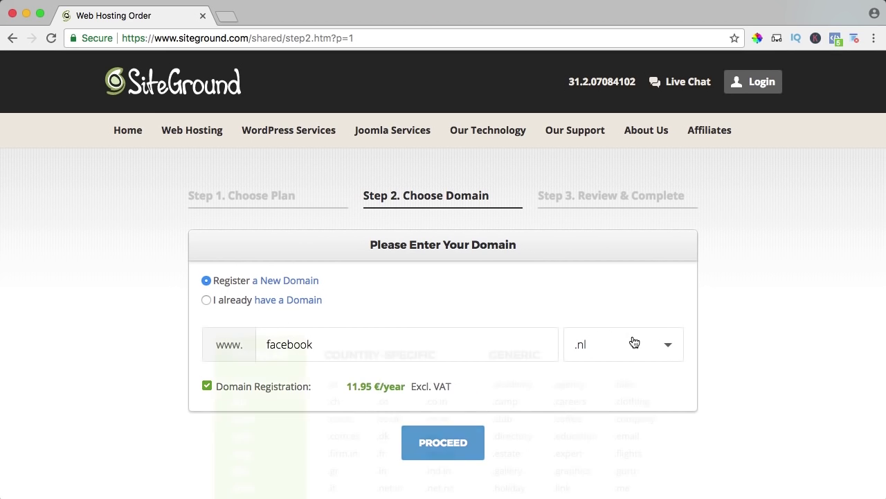
{"action": "left_click", "coordinate": [248, 459]}
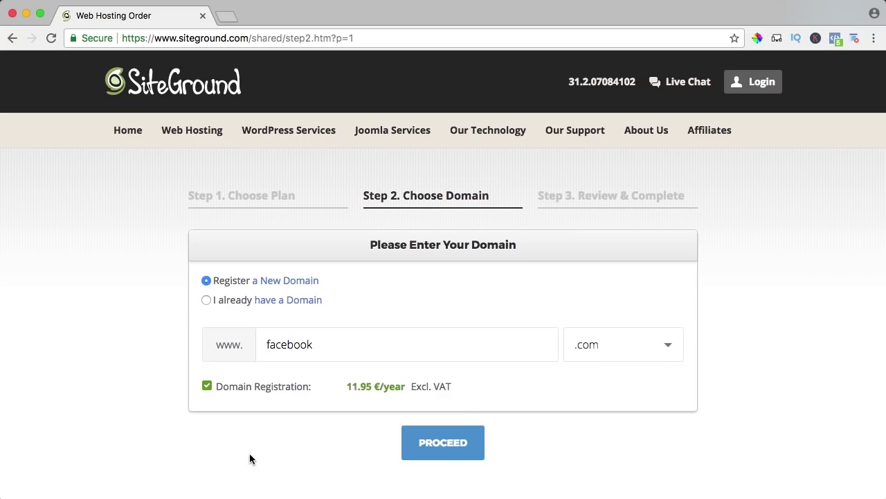
{"action": "left_click", "coordinate": [443, 440]}
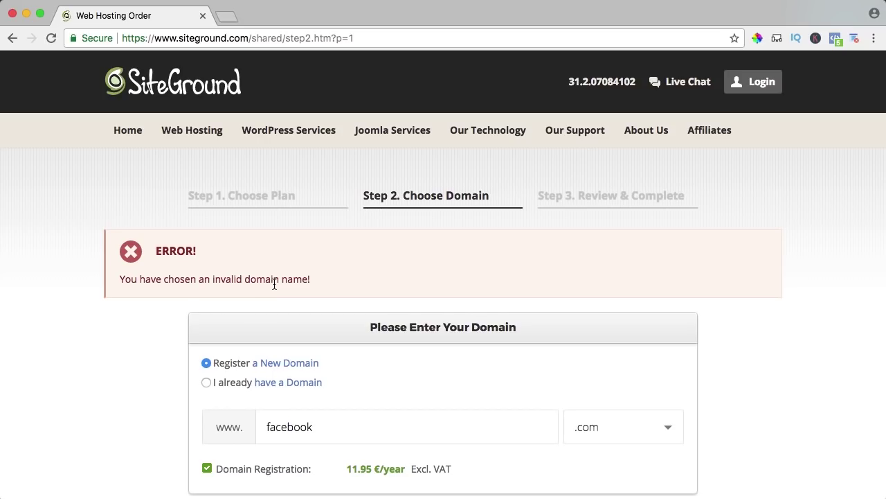
Step: Replace the rejected name with elementor2018 and submit elementor2018.com
{"action": "scroll", "coordinate": [274, 284], "scroll_direction": "down", "scroll_amount": 3}
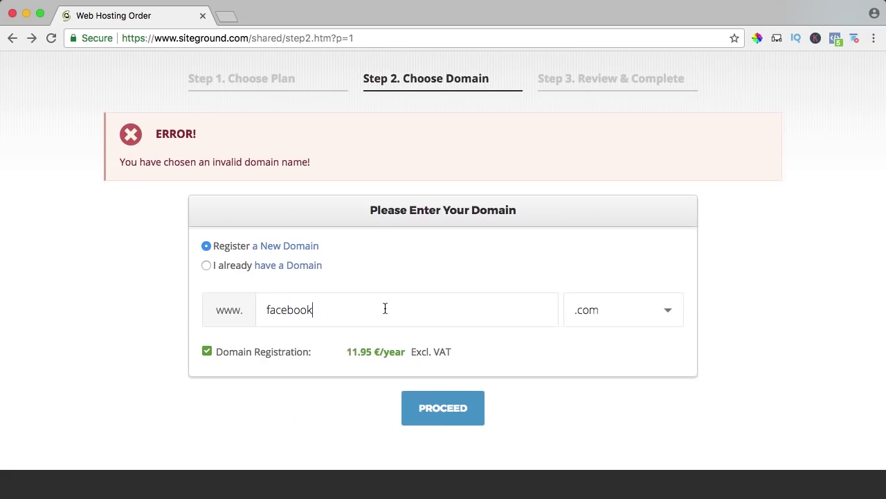
{"action": "double_click", "coordinate": [385, 308]}
{"action": "type", "text": "elementor2018"}
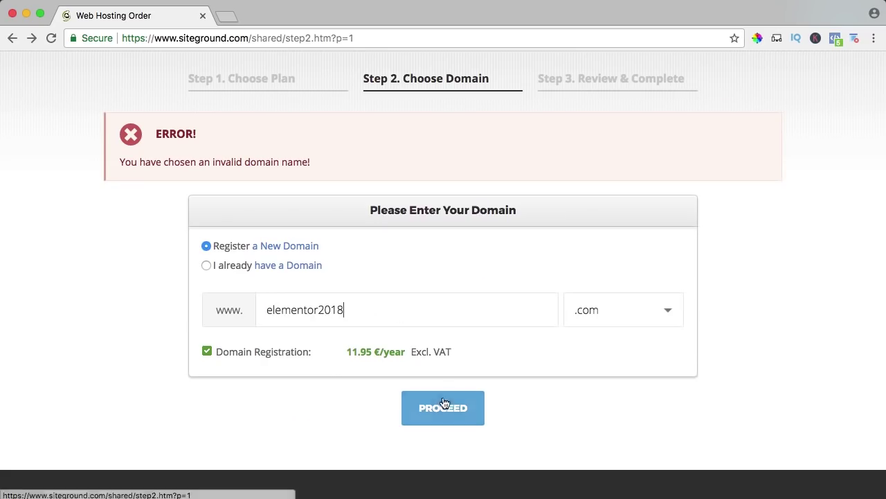
{"action": "left_click", "coordinate": [440, 410]}
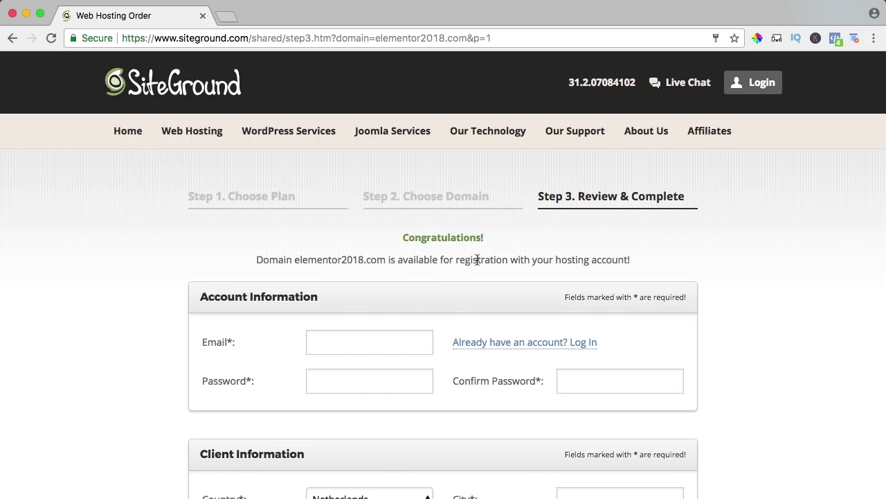
Step: Enter the account e-mail address and password on the order form
{"action": "scroll", "coordinate": [672, 257], "scroll_direction": "down", "scroll_amount": 5}
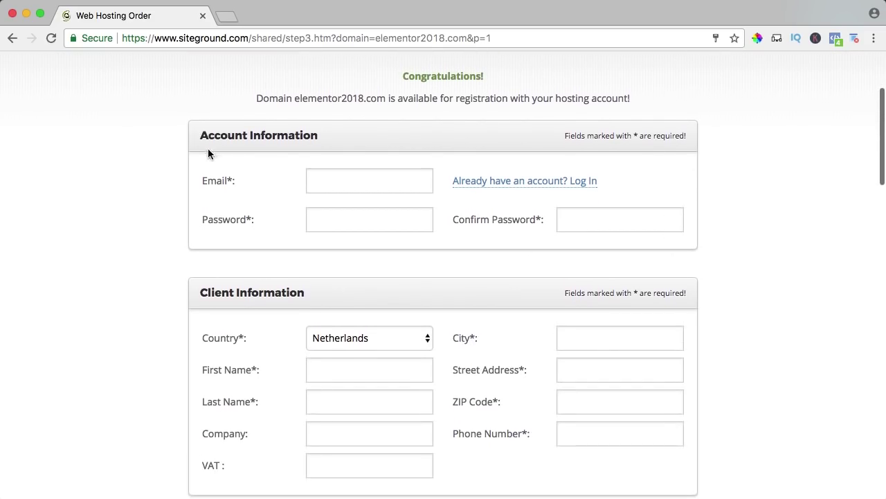
{"action": "left_click", "coordinate": [378, 188]}
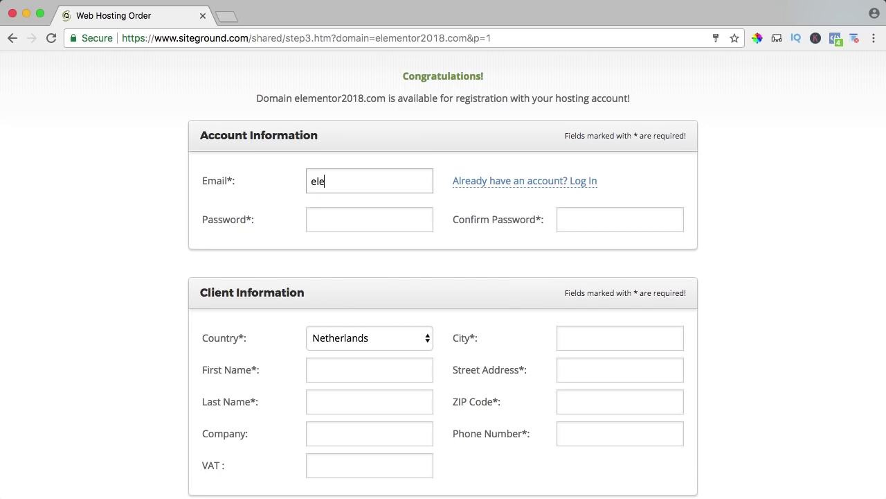
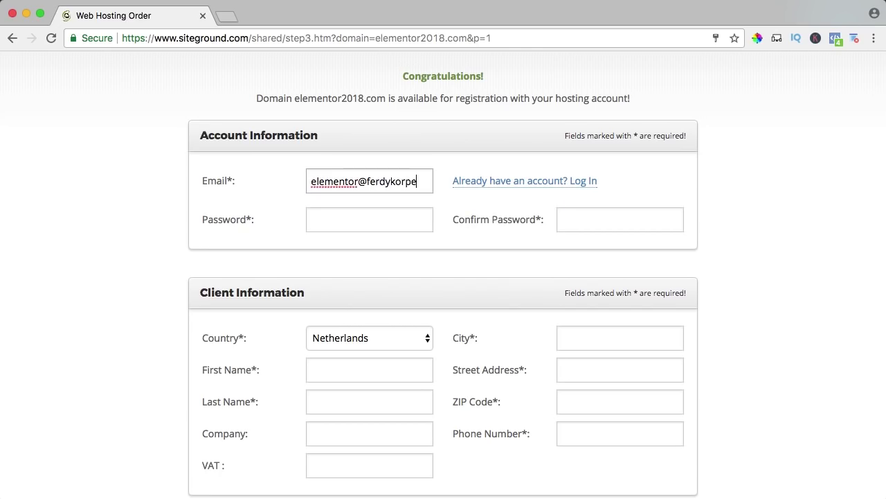
{"action": "key", "text": "Tab"}
{"action": "key", "text": "Tab"}
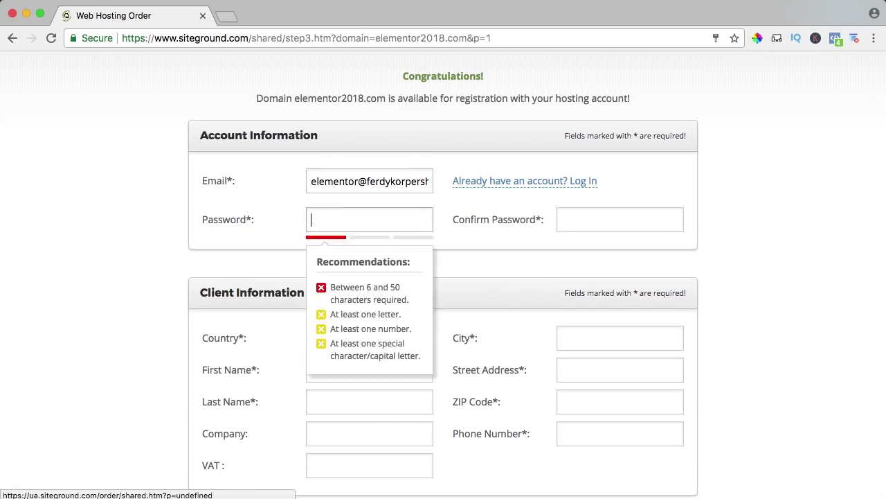
{"action": "type", "text": "•"}
{"action": "scroll", "coordinate": [443, 277], "scroll_direction": "down", "scroll_amount": 5}
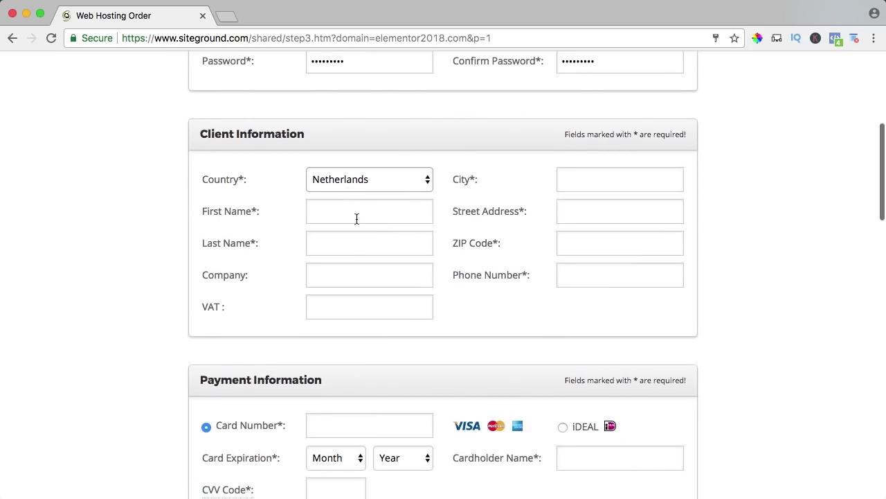
{"action": "scroll", "coordinate": [267, 208], "scroll_direction": "up", "scroll_amount": 2}
{"action": "scroll", "coordinate": [267, 211], "scroll_direction": "down", "scroll_amount": 1}
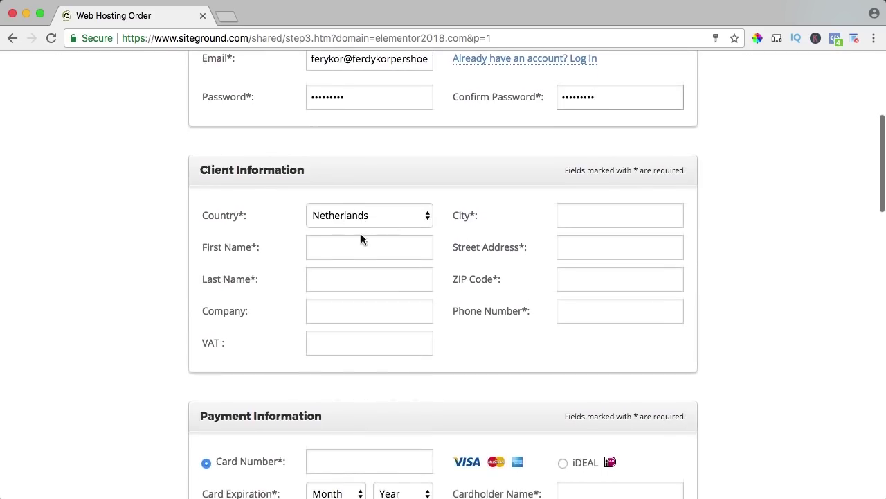
Step: Autofill the client information from a saved contact, then add VAT and card details
{"action": "type", "text": "Ferd"}
{"action": "key", "text": "Down"}
{"action": "key", "text": "Return"}
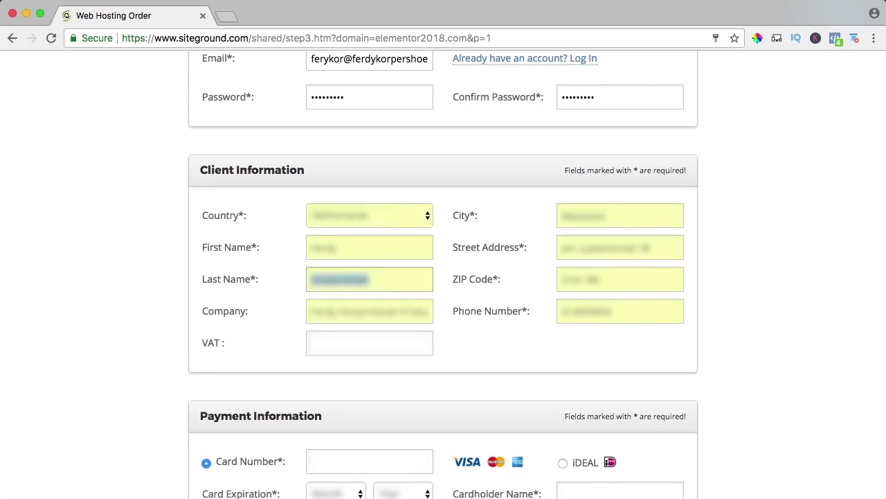
{"action": "key", "text": "Tab"}
{"action": "key", "text": "Tab"}
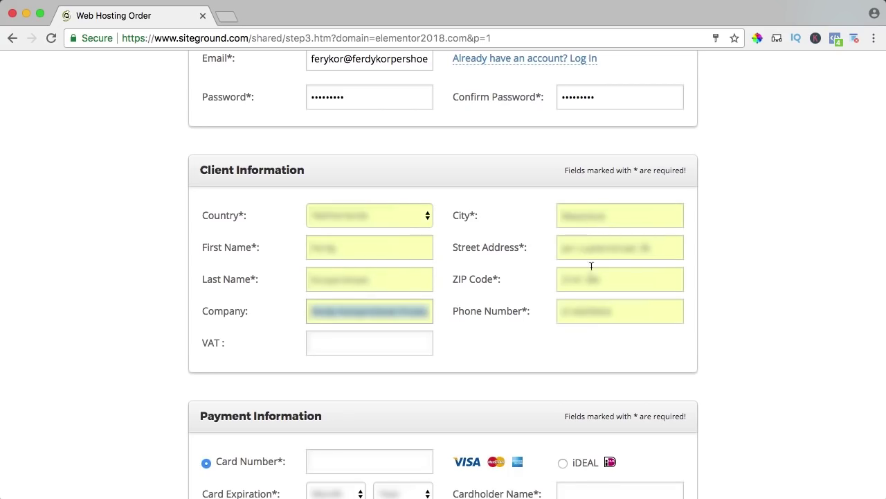
{"action": "left_click", "coordinate": [213, 349]}
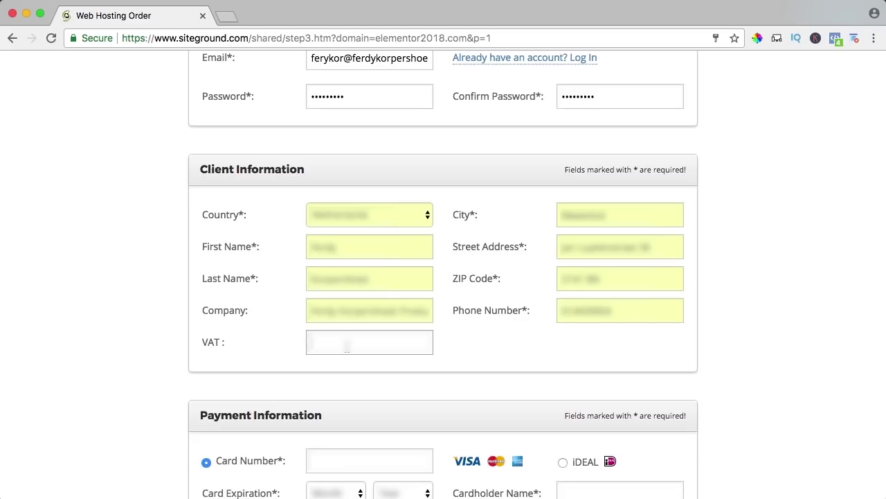
{"action": "scroll", "coordinate": [245, 309], "scroll_direction": "down", "scroll_amount": 5}
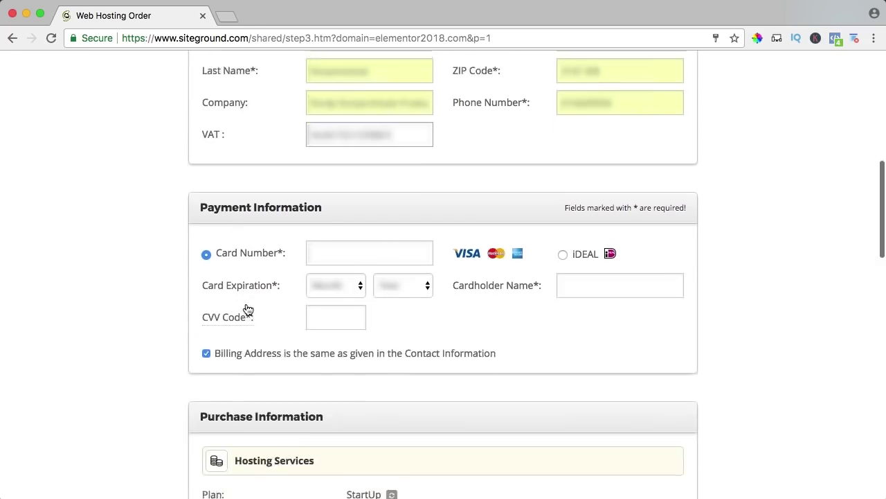
{"action": "left_click", "coordinate": [330, 222]}
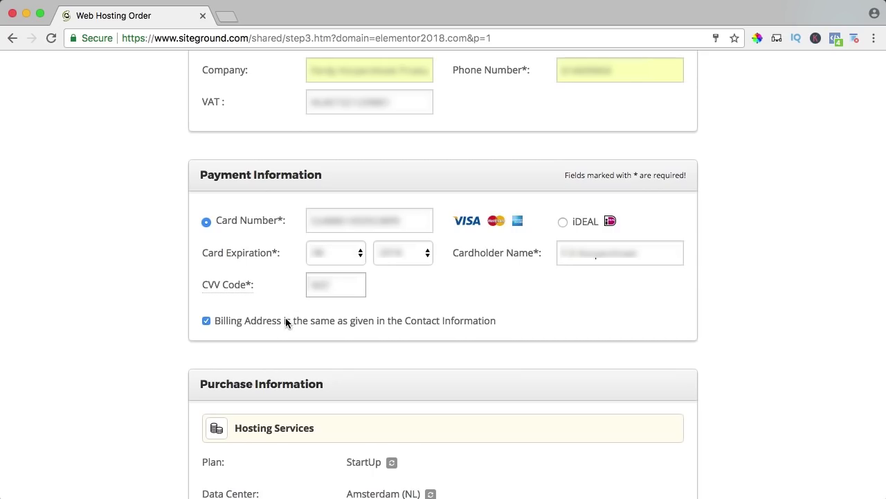
{"action": "scroll", "coordinate": [498, 313], "scroll_direction": "down", "scroll_amount": 5}
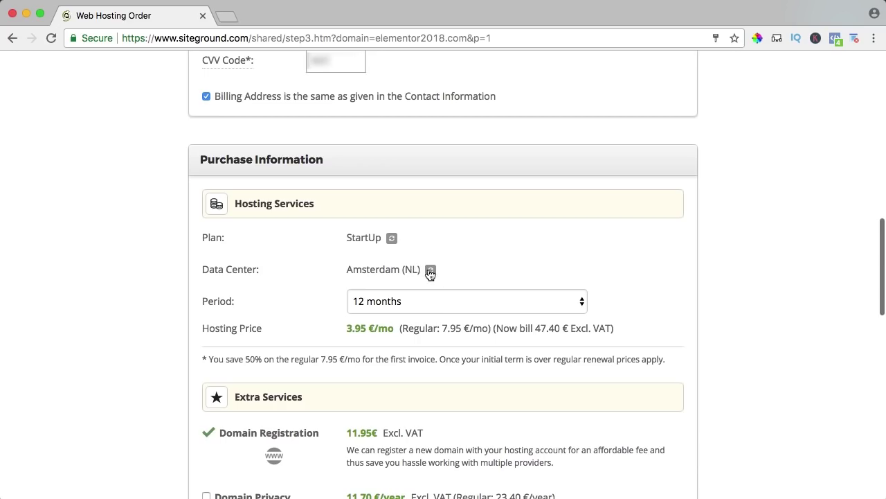
Step: Change the data center location to Chicago (USA) and review the order total
{"action": "left_click", "coordinate": [430, 270]}
{"action": "left_click", "coordinate": [428, 269]}
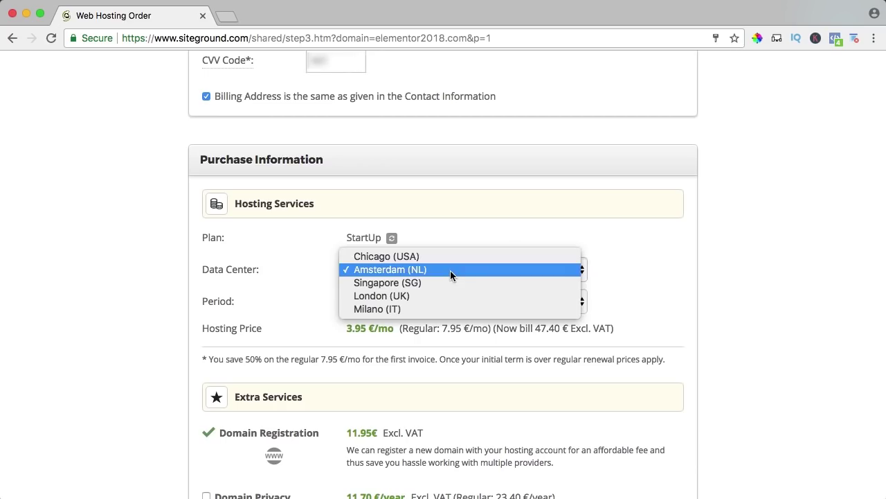
{"action": "left_click", "coordinate": [416, 257]}
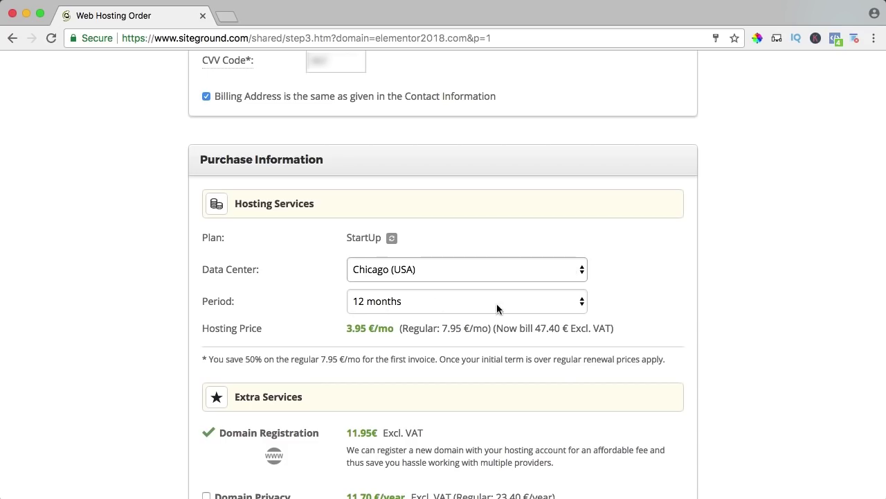
{"action": "scroll", "coordinate": [633, 304], "scroll_direction": "down", "scroll_amount": 5}
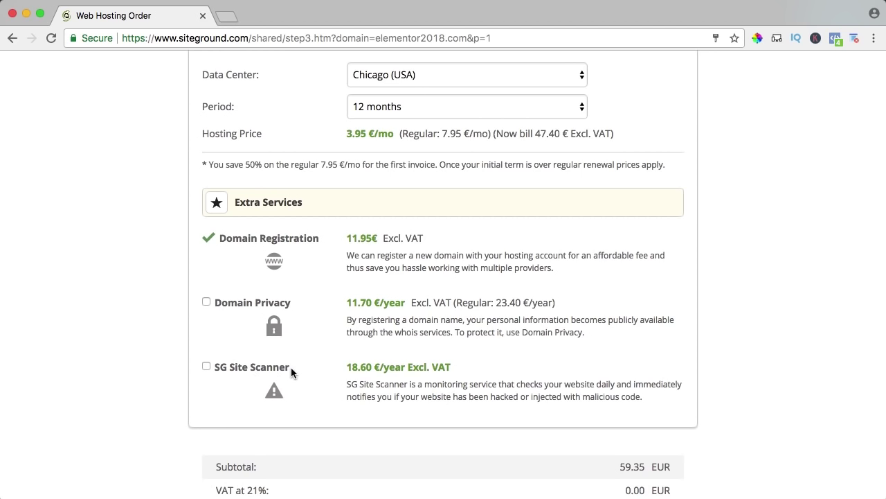
{"action": "scroll", "coordinate": [330, 337], "scroll_direction": "down", "scroll_amount": 5}
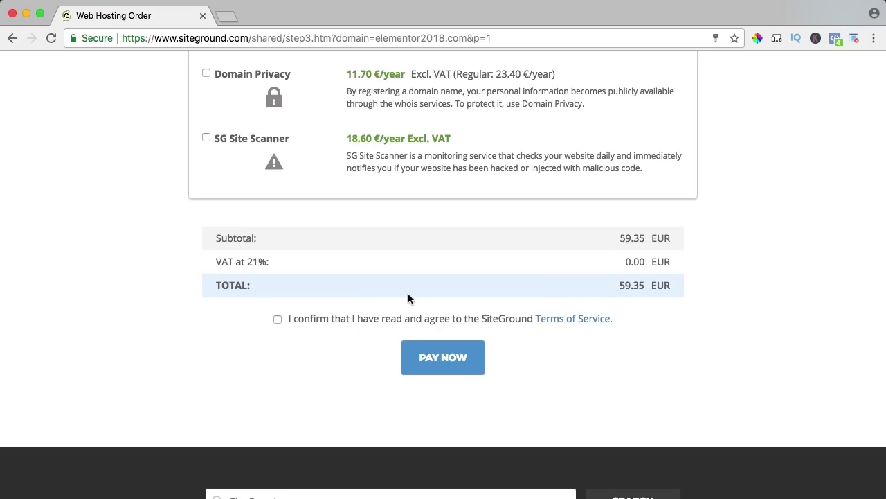
Step: Accept the Terms of Service, pay for the order and continue to the Customer Area
{"action": "left_click", "coordinate": [278, 320]}
{"action": "left_click", "coordinate": [458, 360]}
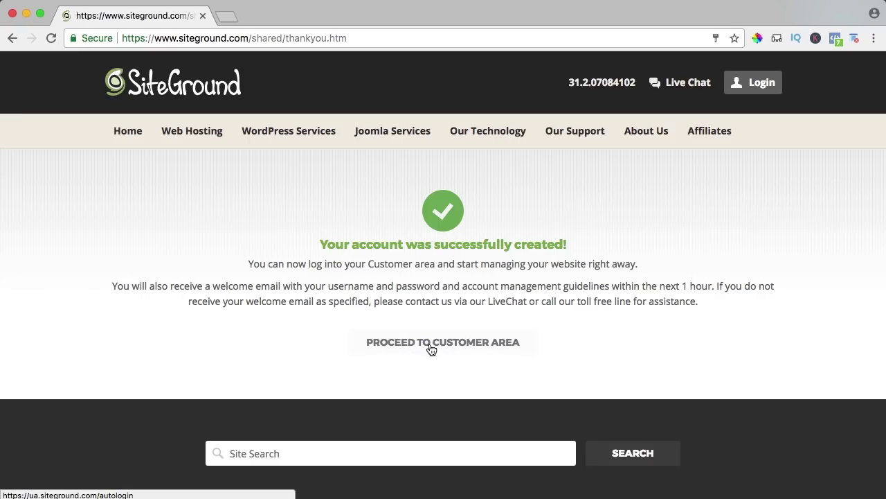
{"action": "left_click", "coordinate": [430, 347]}
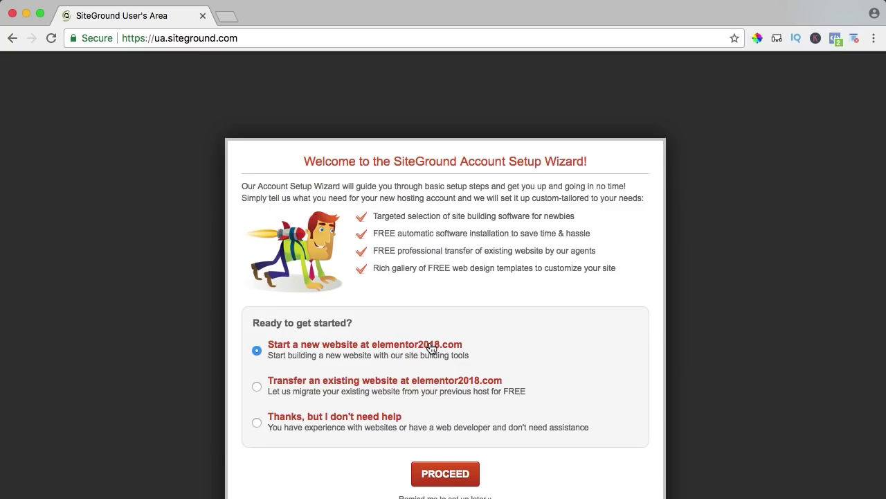
Step: Skip the setup wizard and open cPanel for elementor2018.com from My Accounts
{"action": "left_click", "coordinate": [257, 423]}
{"action": "left_click", "coordinate": [445, 474]}
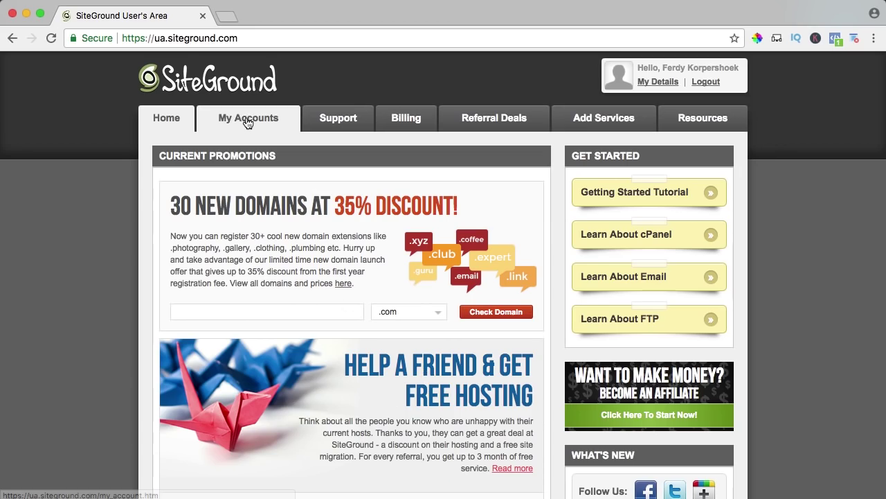
{"action": "left_click", "coordinate": [249, 122]}
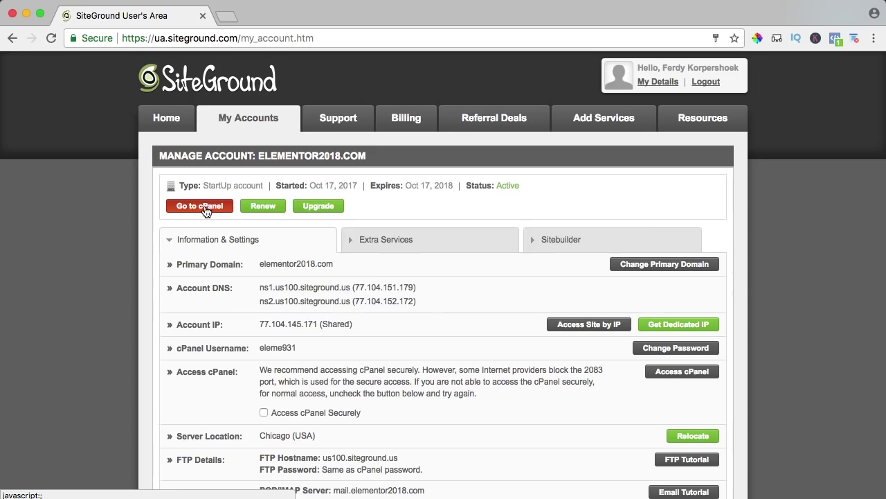
{"action": "left_click", "coordinate": [203, 207]}
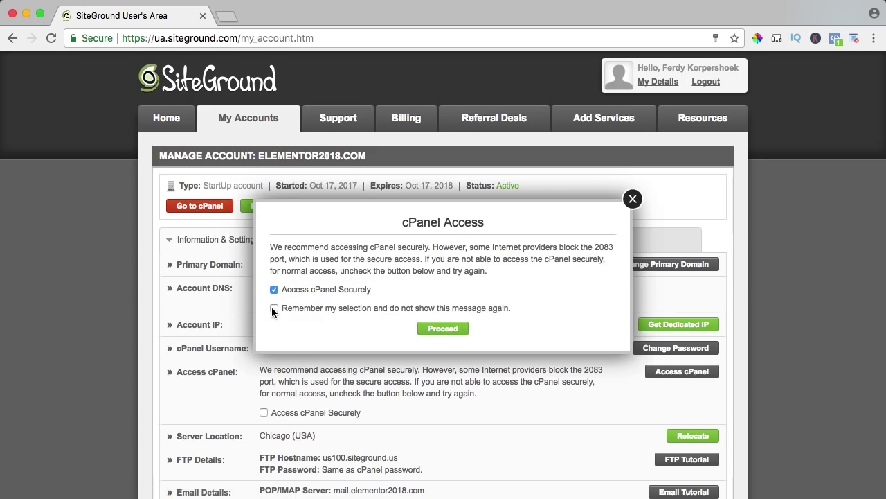
{"action": "left_click", "coordinate": [443, 329]}
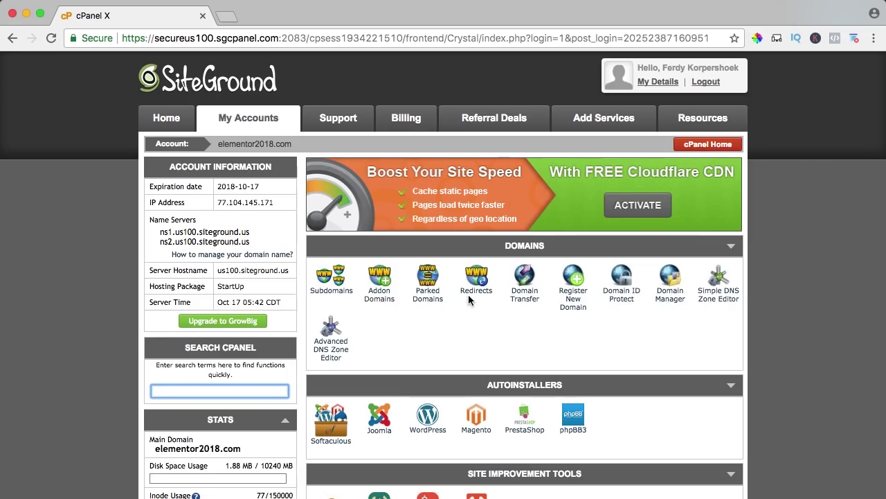
Step: Open the WordPress Installer from cPanel's WordPress Tools
{"action": "scroll", "coordinate": [454, 296], "scroll_direction": "down", "scroll_amount": 2}
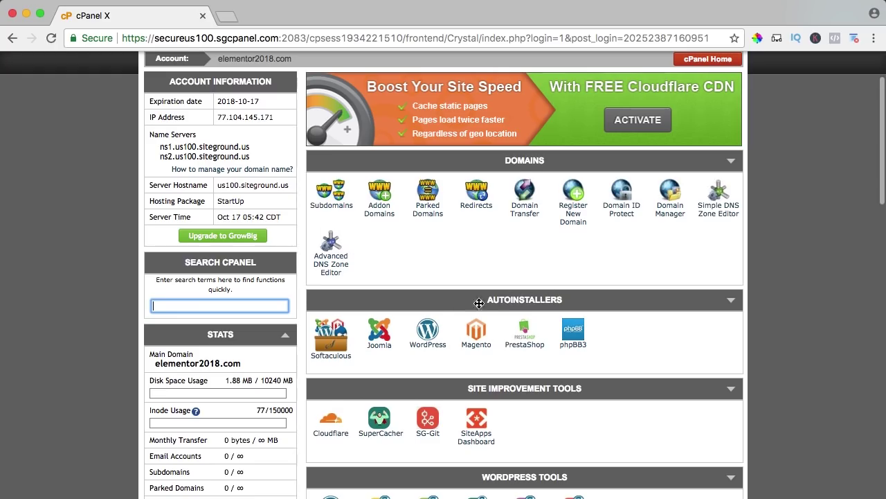
{"action": "scroll", "coordinate": [432, 297], "scroll_direction": "down", "scroll_amount": 3}
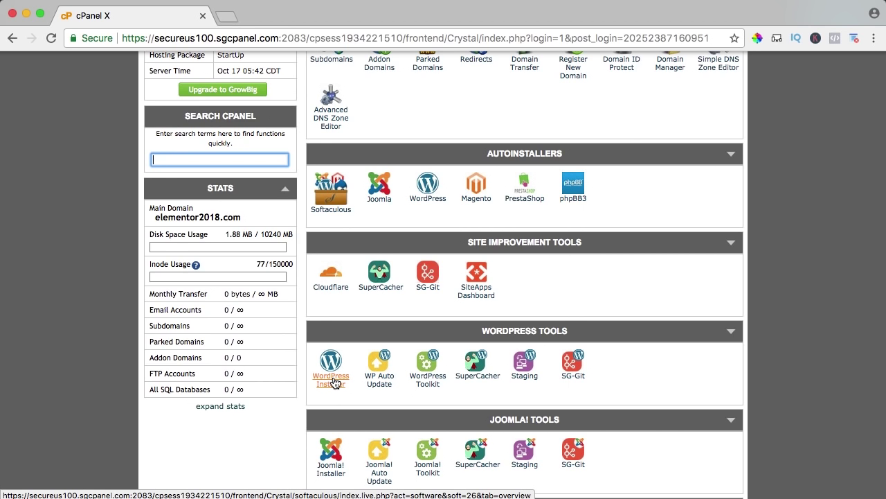
{"action": "left_click", "coordinate": [333, 382]}
{"action": "scroll", "coordinate": [429, 319], "scroll_direction": "down", "scroll_amount": 3}
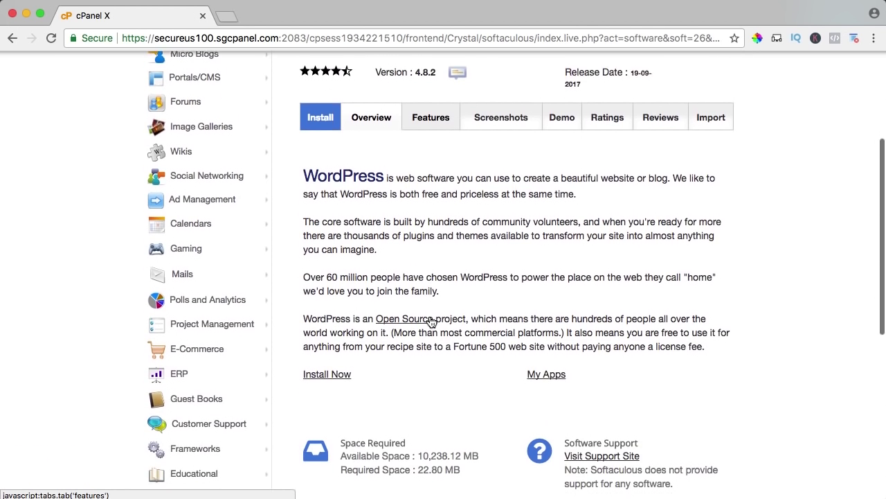
{"action": "scroll", "coordinate": [431, 322], "scroll_direction": "down", "scroll_amount": 2}
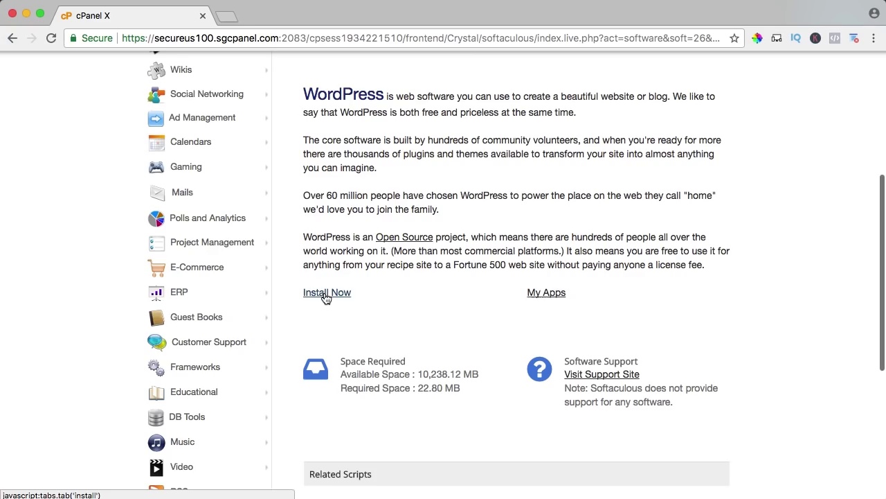
{"action": "left_click", "coordinate": [325, 295]}
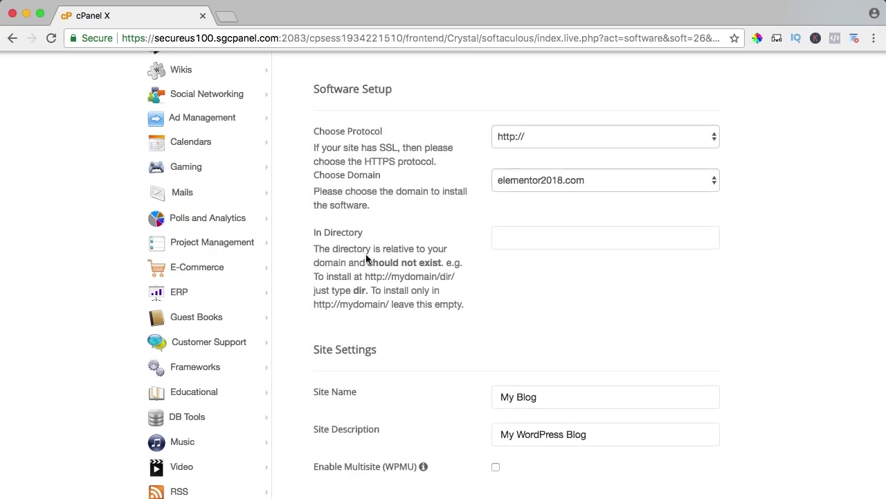
{"action": "left_click", "coordinate": [523, 136]}
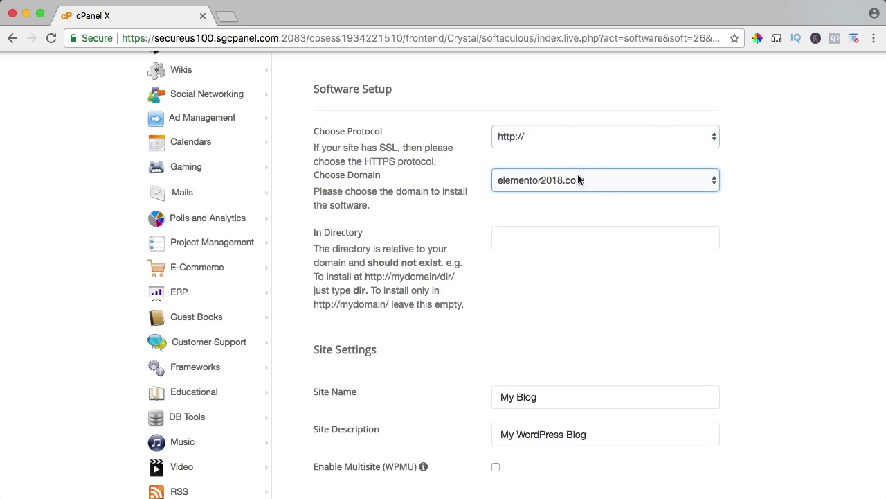
{"action": "left_click", "coordinate": [548, 179]}
{"action": "left_click", "coordinate": [511, 203]}
{"action": "left_click", "coordinate": [318, 236]}
{"action": "left_click", "coordinate": [525, 237]}
{"action": "type", "text": "te"}
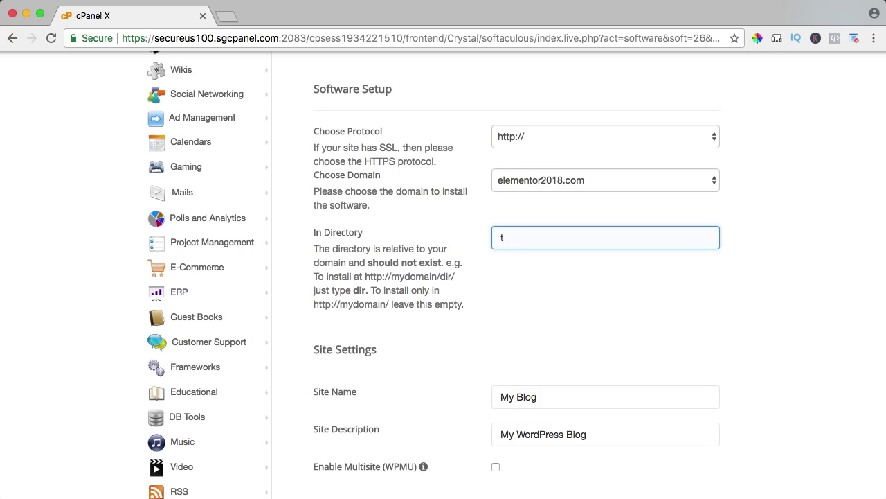
{"action": "scroll", "coordinate": [384, 186], "scroll_direction": "down", "scroll_amount": 5}
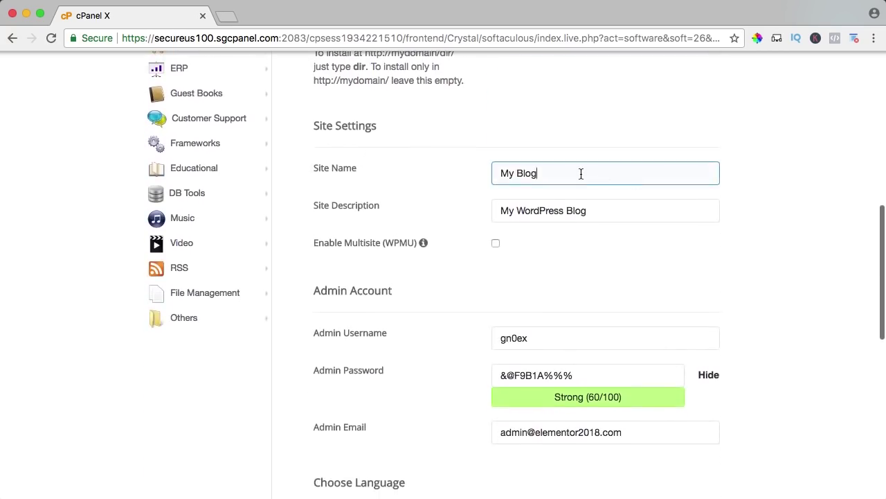
Step: Rename the site to the creator's productions name with tagline 'You Deserve To Be Seen'
{"action": "triple_click", "coordinate": [581, 174]}
{"action": "type", "text": "Ferdy"}
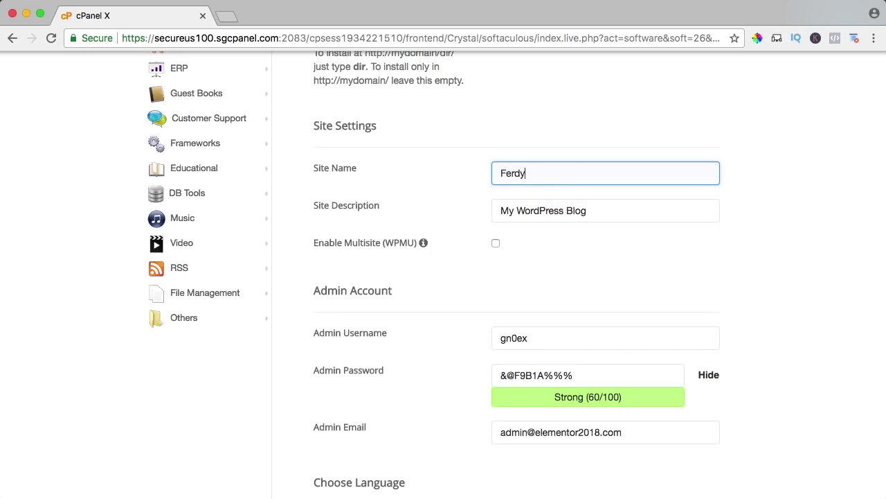
{"action": "type", "text": " Korpershoek PRd"}
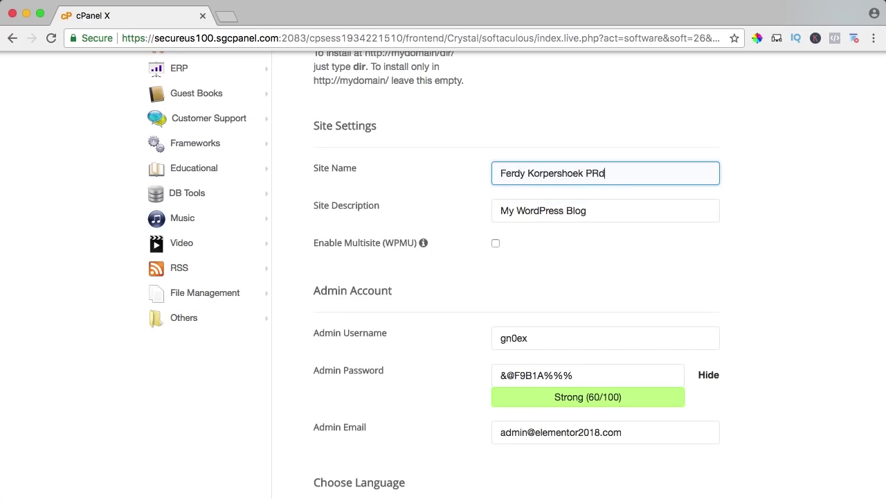
{"action": "key", "text": "BackSpace"}
{"action": "key", "text": "BackSpace"}
{"action": "type", "text": "roductions"}
{"action": "key", "text": "Tab"}
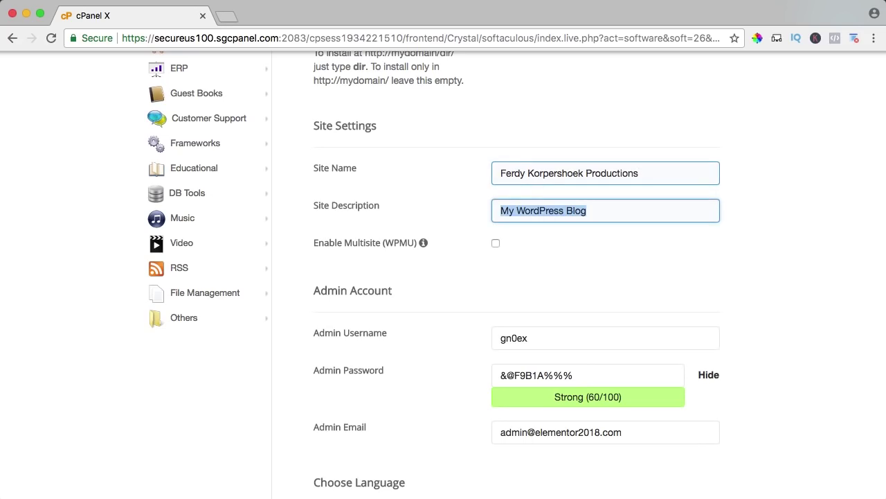
{"action": "type", "text": "You Deserve"}
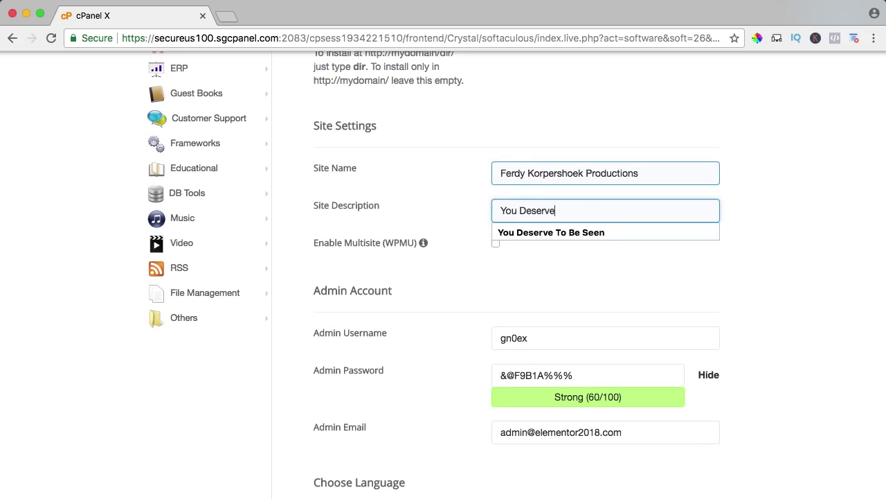
{"action": "type", "text": " To Be Seen"}
{"action": "key", "text": "Tab"}
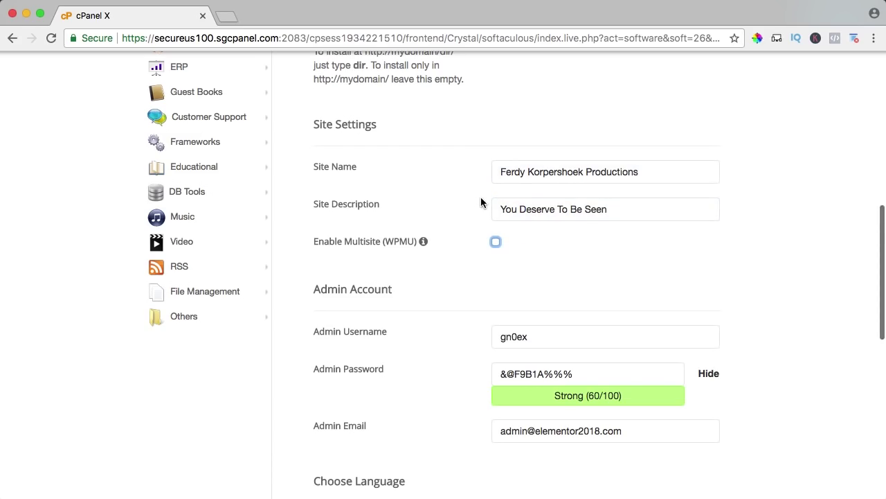
{"action": "scroll", "coordinate": [481, 200], "scroll_direction": "down", "scroll_amount": 2}
{"action": "scroll", "coordinate": [480, 201], "scroll_direction": "down", "scroll_amount": 1}
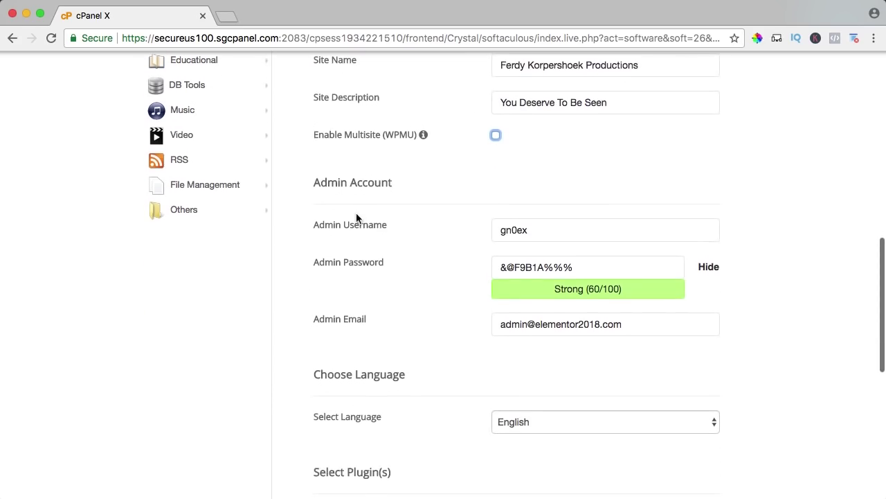
Step: Enter a new admin username, keep the generated password, and replace the admin e-mail
{"action": "double_click", "coordinate": [550, 231]}
{"action": "type", "text": "FerdyKorp"}
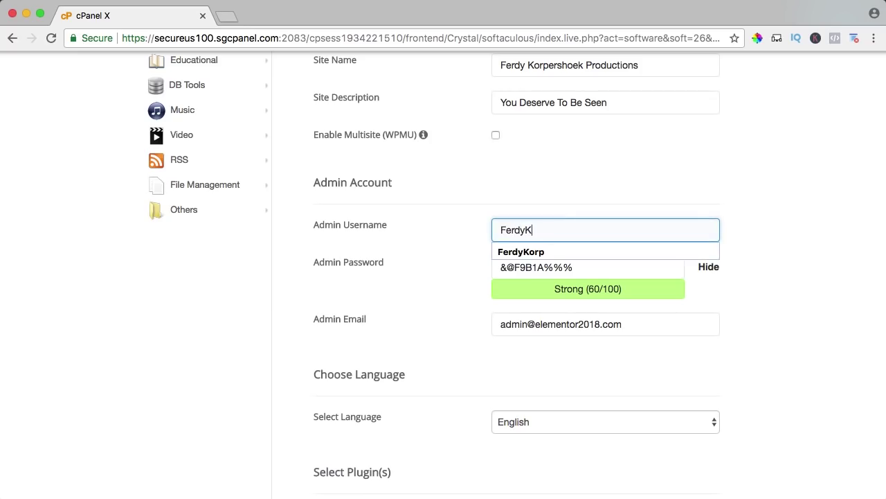
{"action": "key", "text": "Tab"}
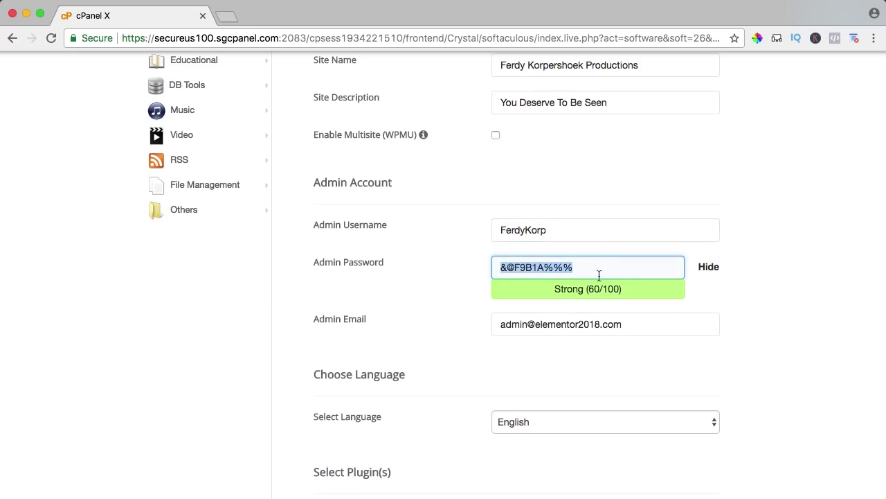
{"action": "left_click", "coordinate": [440, 264]}
{"action": "scroll", "coordinate": [465, 259], "scroll_direction": "down", "scroll_amount": 2}
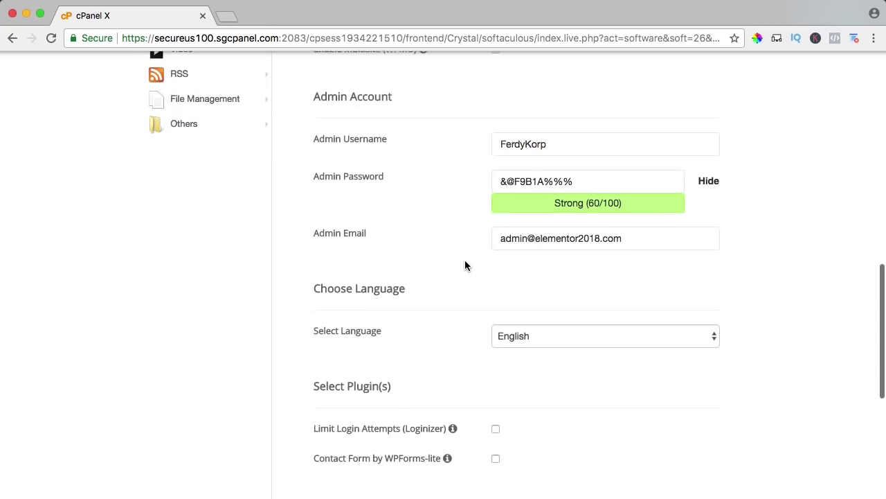
{"action": "left_click", "coordinate": [350, 235]}
{"action": "triple_click", "coordinate": [545, 236]}
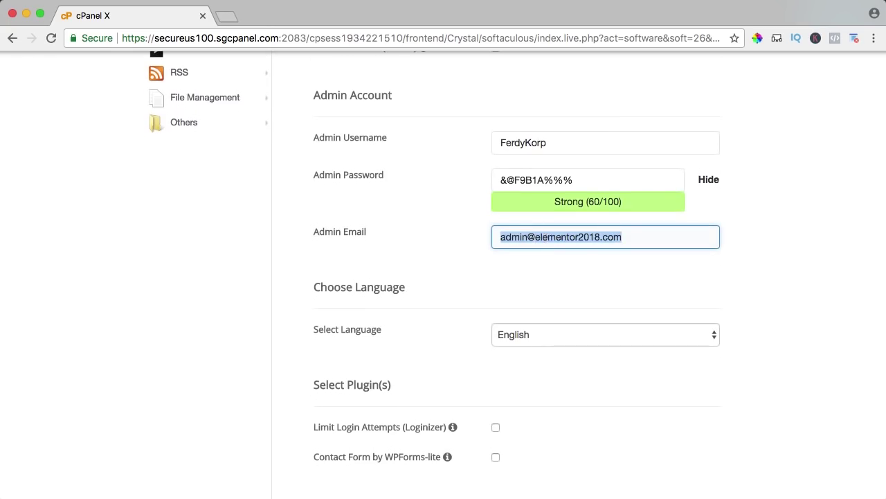
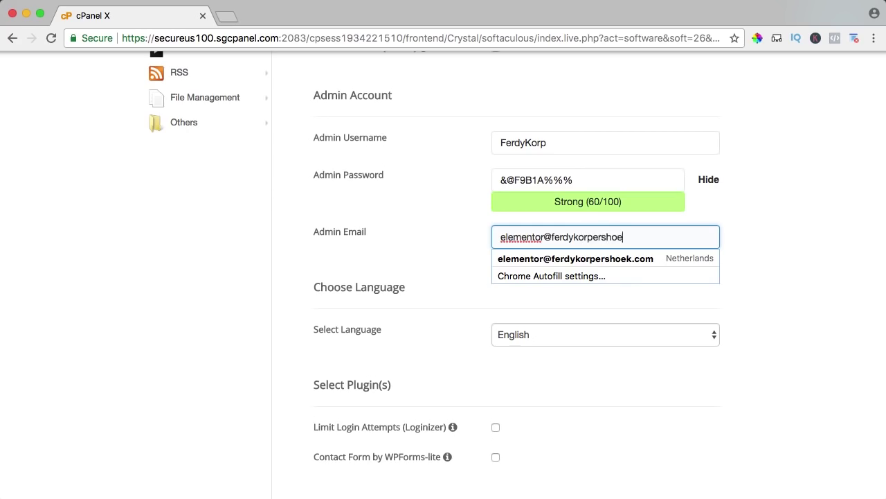
{"action": "key", "text": "Tab"}
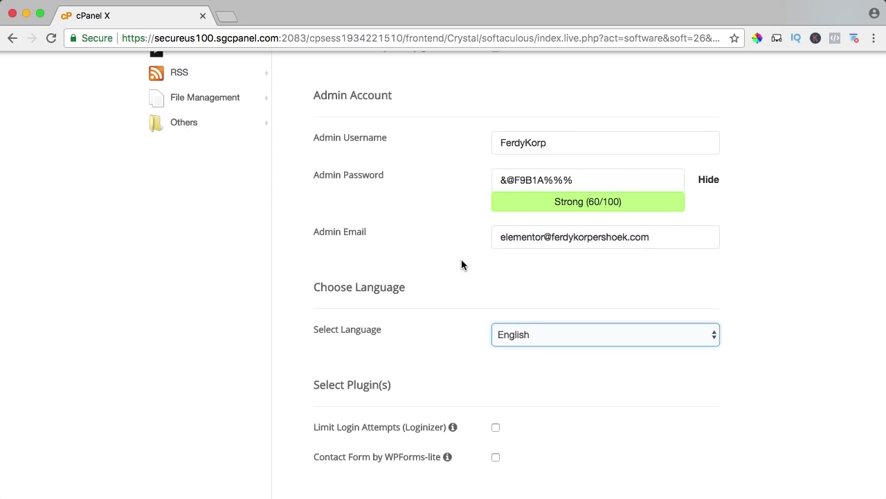
Step: Keep English as the install language and scroll to the Install button
{"action": "scroll", "coordinate": [462, 259], "scroll_direction": "down", "scroll_amount": 3}
{"action": "left_click", "coordinate": [512, 256]}
{"action": "left_click", "coordinate": [511, 259]}
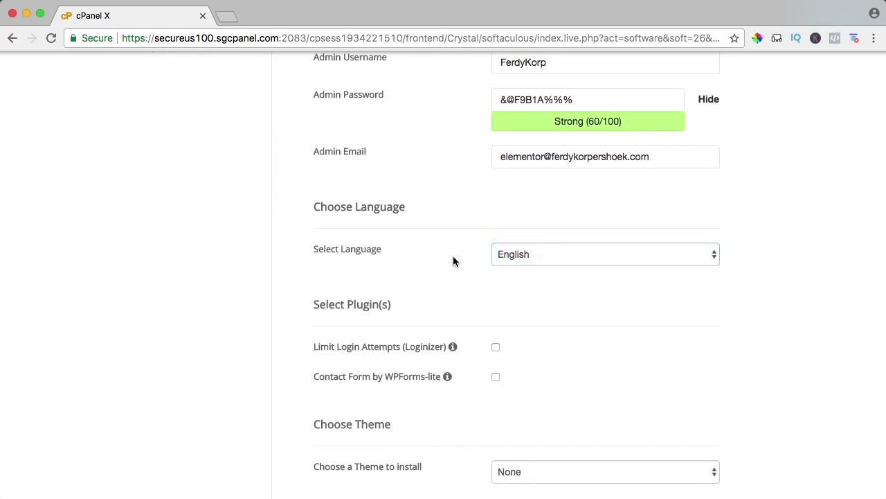
{"action": "scroll", "coordinate": [455, 257], "scroll_direction": "down", "scroll_amount": 3}
{"action": "scroll", "coordinate": [497, 317], "scroll_direction": "down", "scroll_amount": 3}
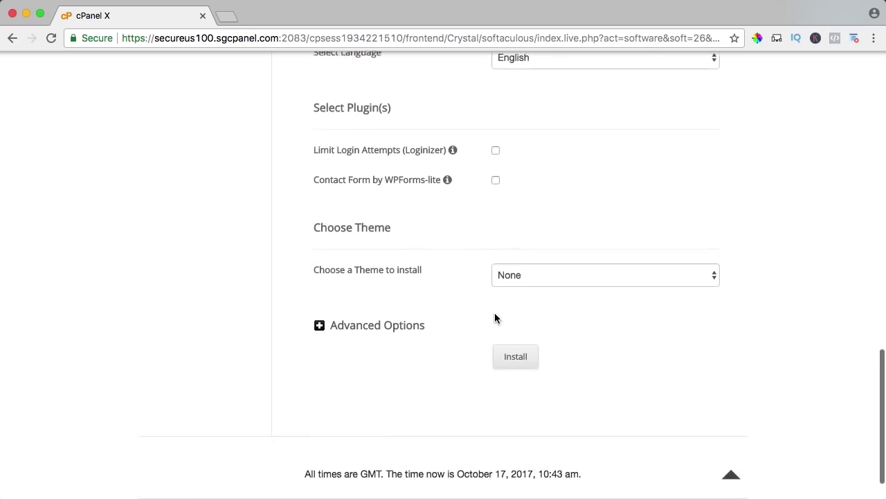
{"action": "scroll", "coordinate": [491, 312], "scroll_direction": "up", "scroll_amount": 1}
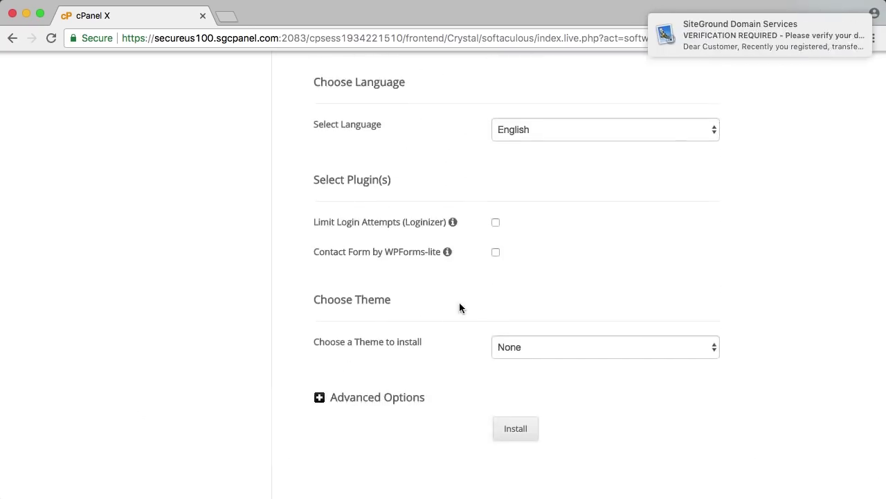
{"action": "mouse_move", "coordinate": [810, 40]}
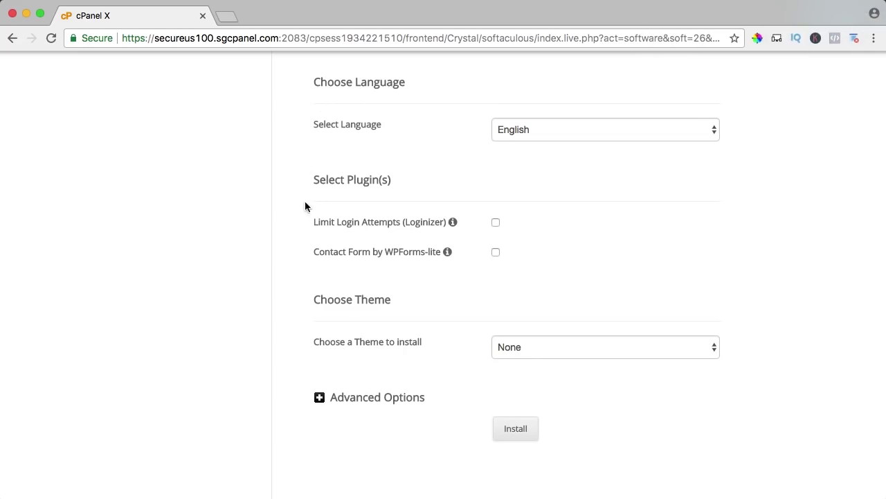
Step: Follow the link in SiteGround's Domain Services e-mail to verify the elementor2018.com contact information
{"action": "mouse_move", "coordinate": [395, 497]}
{"action": "left_click", "coordinate": [472, 497]}
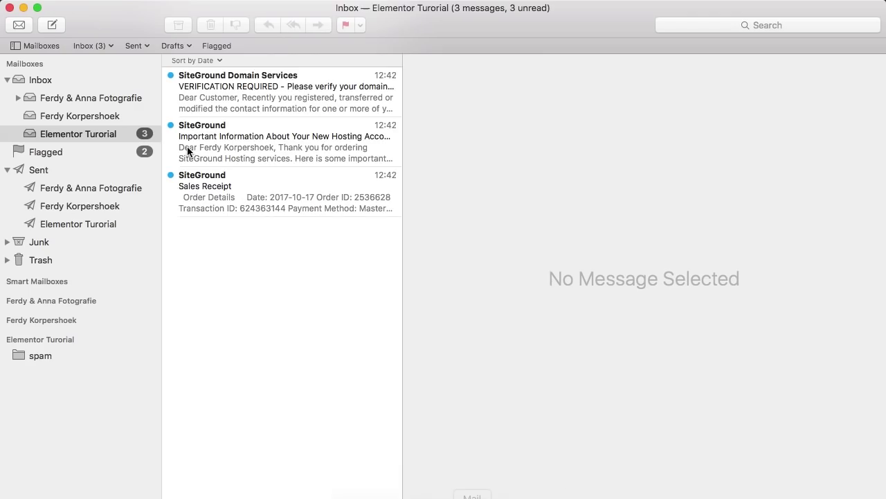
{"action": "left_click", "coordinate": [248, 87]}
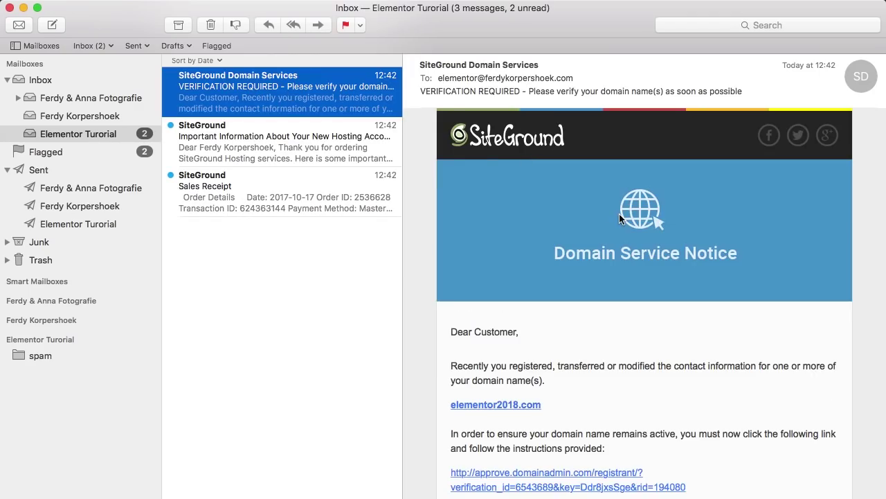
{"action": "scroll", "coordinate": [619, 213], "scroll_direction": "down", "scroll_amount": 5}
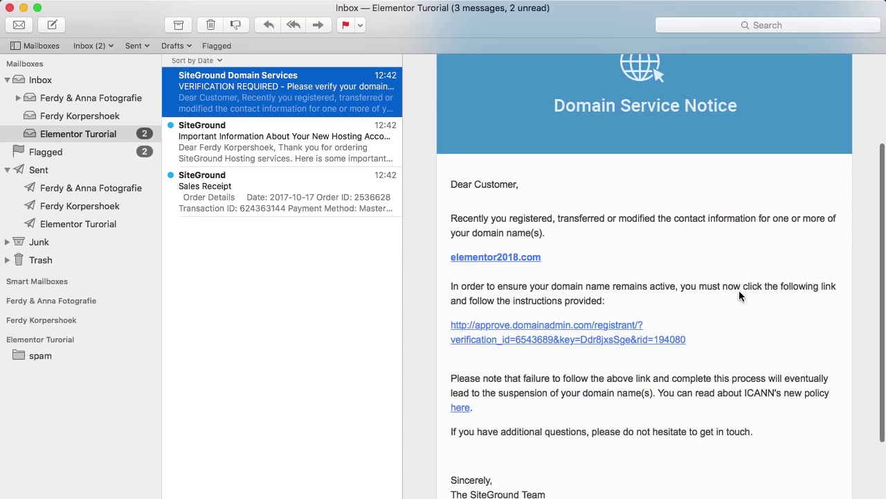
{"action": "left_click", "coordinate": [524, 331]}
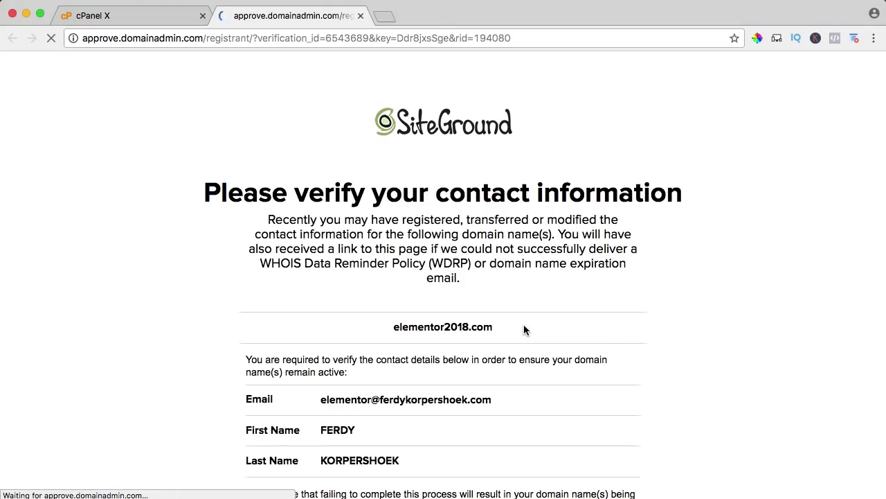
{"action": "scroll", "coordinate": [412, 228], "scroll_direction": "down", "scroll_amount": 3}
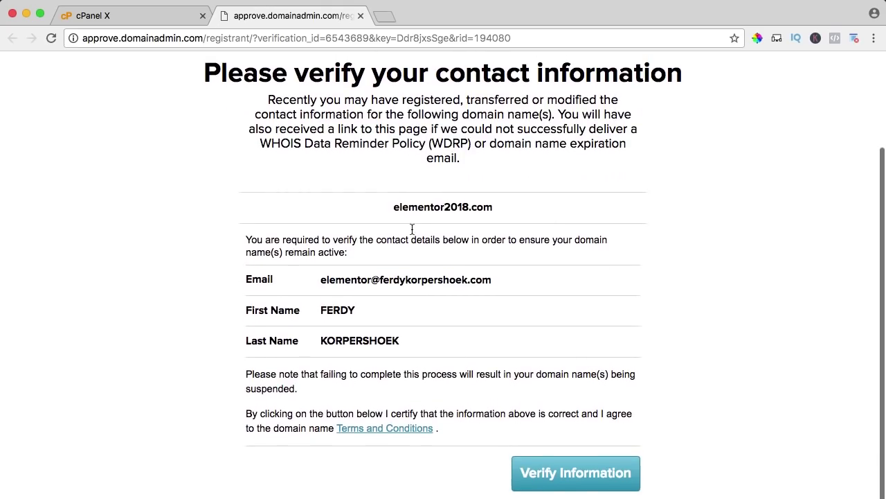
{"action": "left_click", "coordinate": [576, 476]}
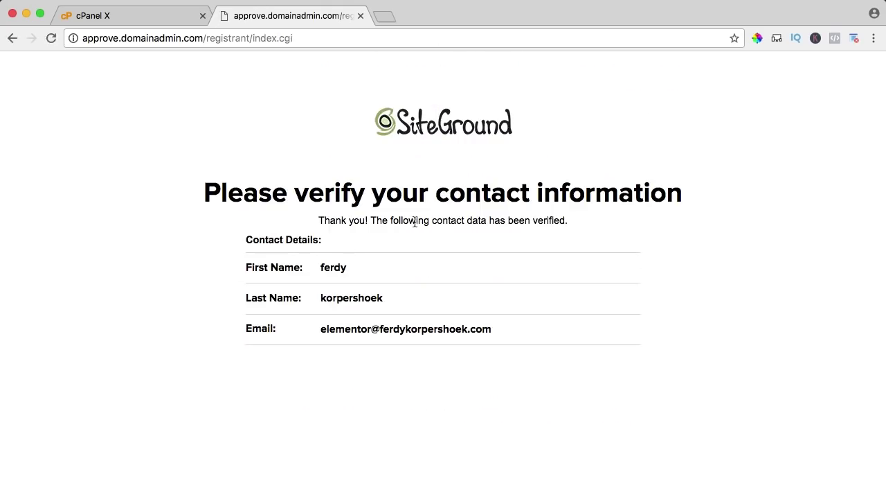
Step: Close the verification tab and run the Softaculous WordPress install for elementor2018.com
{"action": "left_click", "coordinate": [361, 15]}
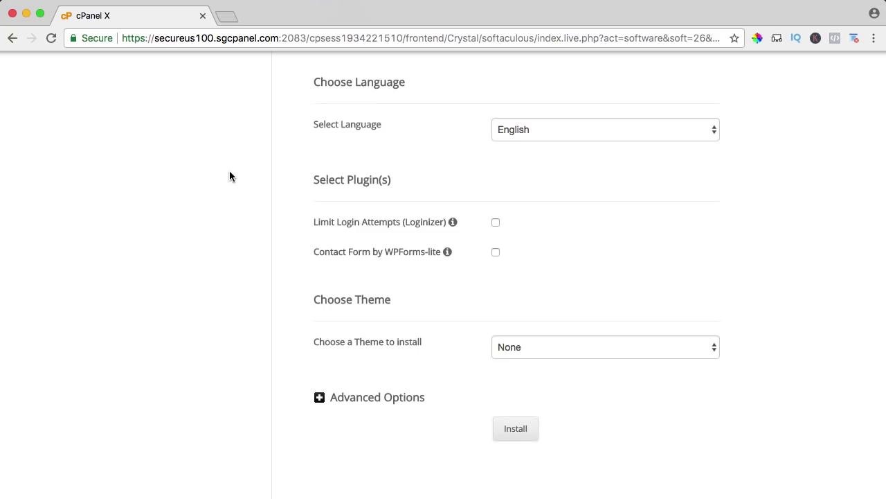
{"action": "scroll", "coordinate": [229, 171], "scroll_direction": "down", "scroll_amount": 3}
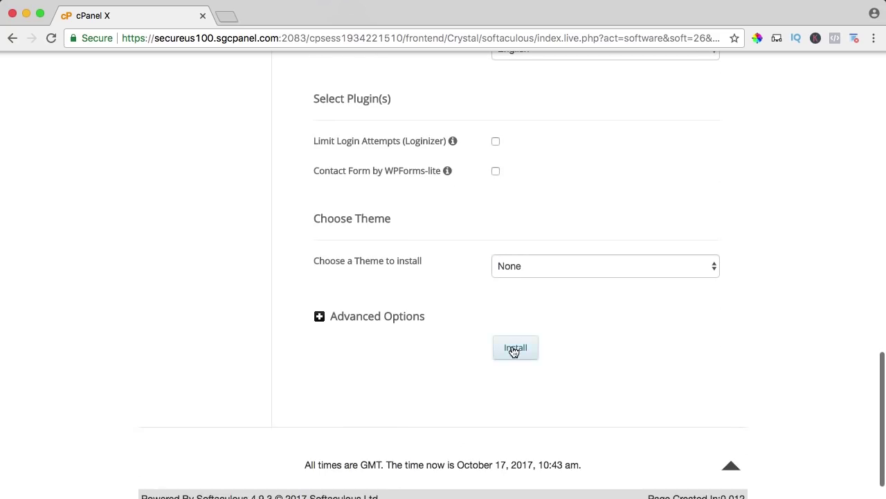
{"action": "left_click", "coordinate": [515, 350]}
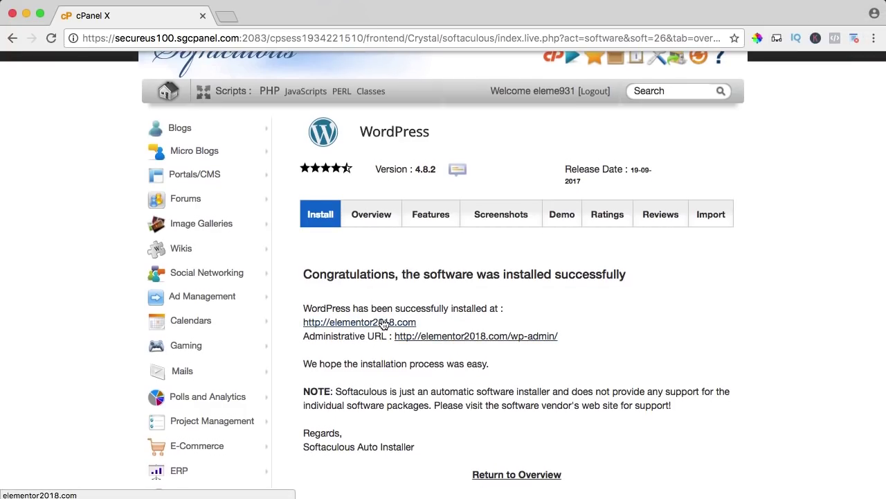
{"action": "left_click", "coordinate": [372, 322]}
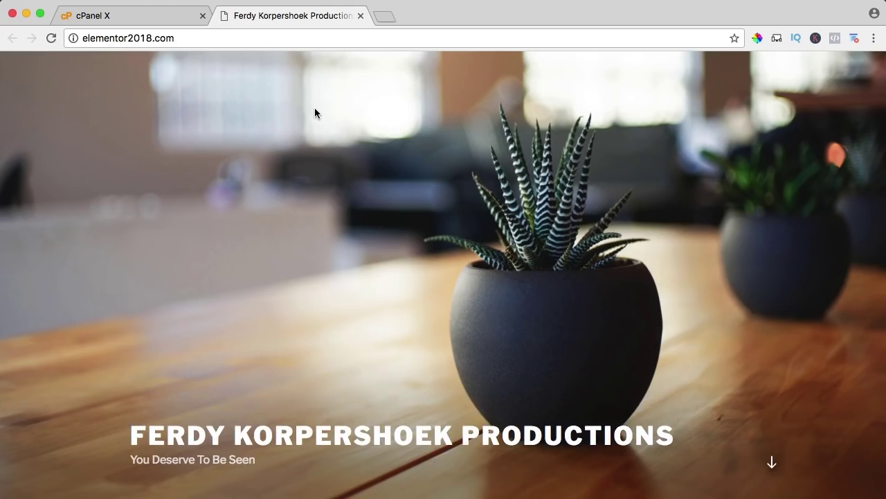
{"action": "scroll", "coordinate": [475, 161], "scroll_direction": "down", "scroll_amount": 6}
{"action": "scroll", "coordinate": [473, 161], "scroll_direction": "down", "scroll_amount": 3}
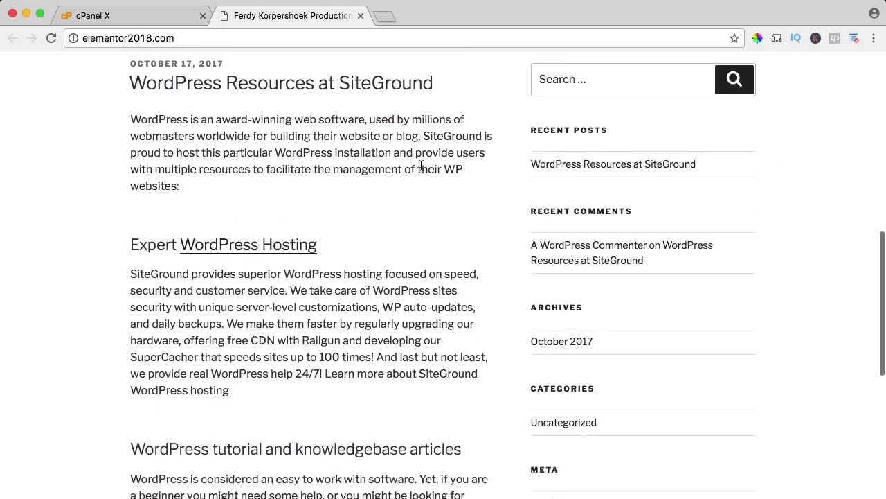
{"action": "scroll", "coordinate": [263, 83], "scroll_direction": "up", "scroll_amount": 10}
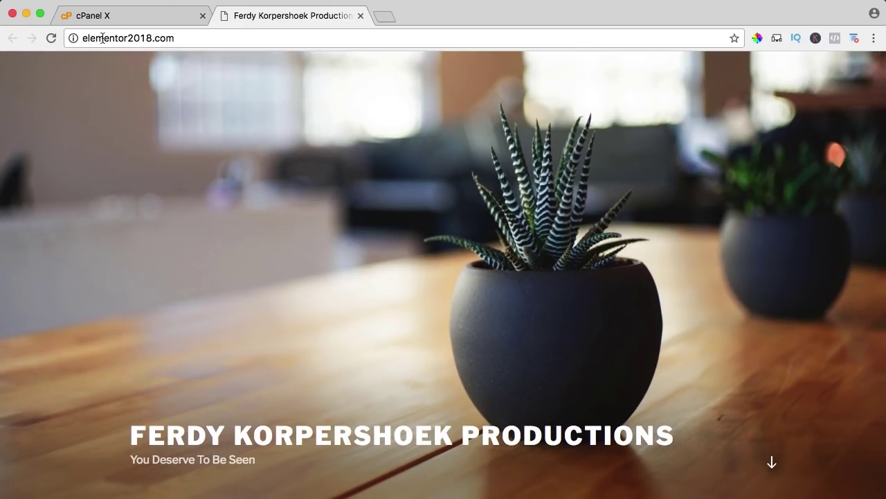
{"action": "scroll", "coordinate": [419, 212], "scroll_direction": "down", "scroll_amount": 6}
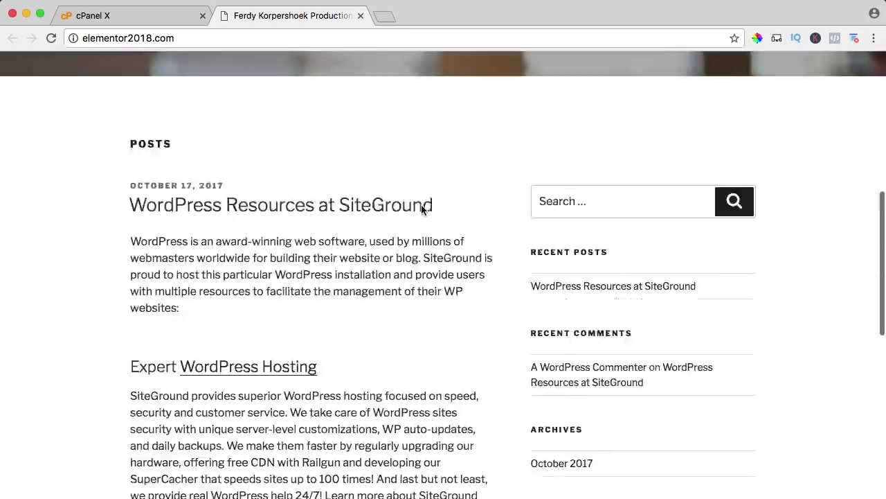
{"action": "scroll", "coordinate": [422, 209], "scroll_direction": "up", "scroll_amount": 6}
{"action": "left_click", "coordinate": [360, 15]}
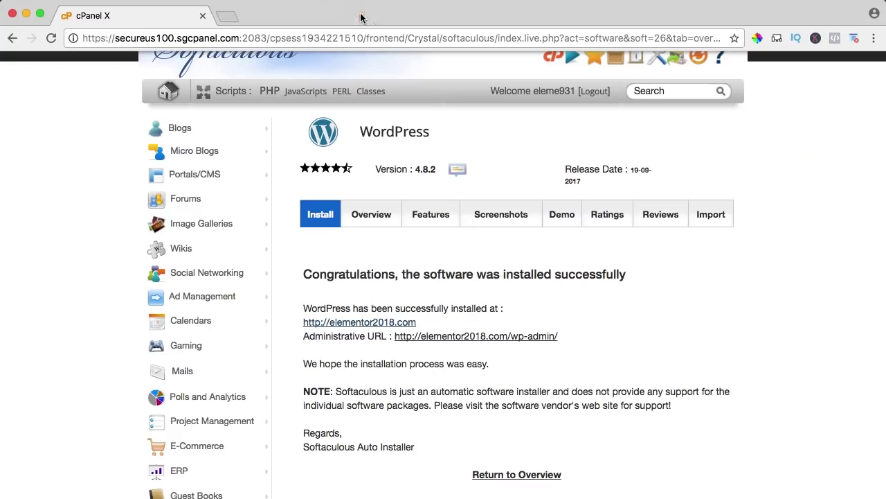
Step: Enter the elementor2018.com WordPress admin and dismiss the Welcome and Jetpack panels
{"action": "left_click", "coordinate": [483, 336]}
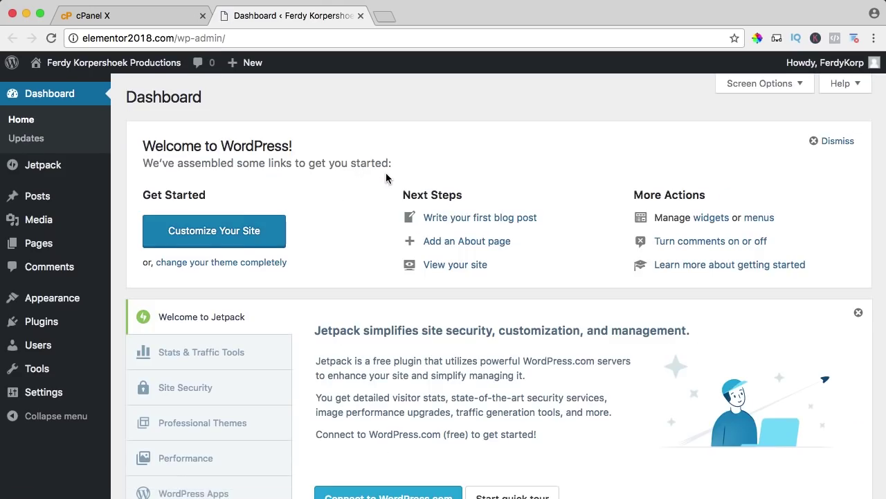
{"action": "scroll", "coordinate": [384, 173], "scroll_direction": "down", "scroll_amount": 3}
{"action": "scroll", "coordinate": [386, 175], "scroll_direction": "up", "scroll_amount": 4}
{"action": "left_click", "coordinate": [838, 142]}
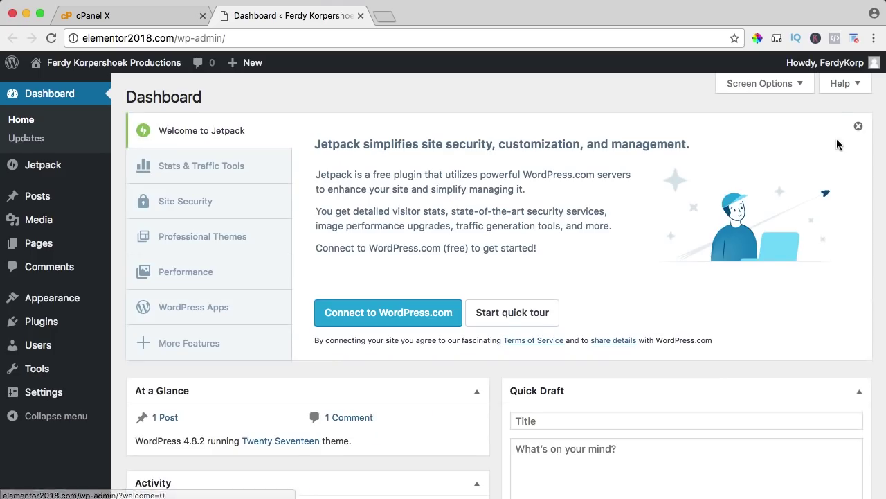
{"action": "left_click", "coordinate": [858, 128]}
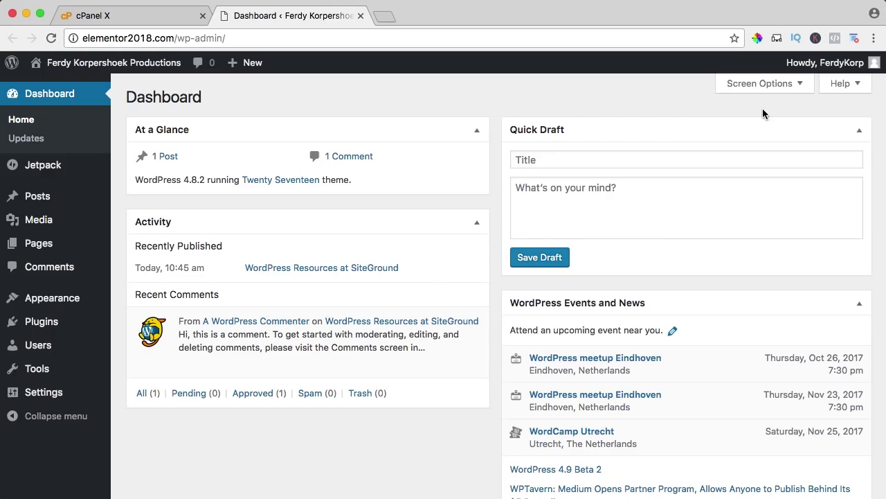
Step: On Your Profile, preview the Light, Sunrise and Midnight colour schemes, then return to Default
{"action": "mouse_move", "coordinate": [849, 63]}
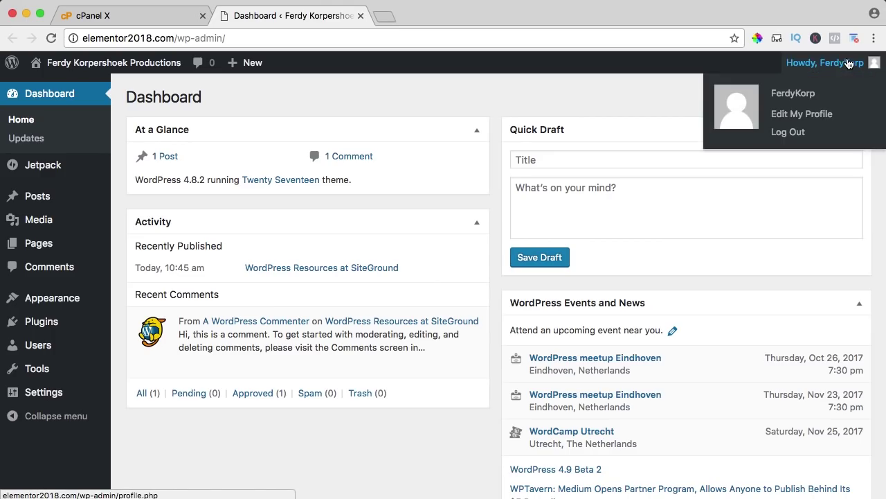
{"action": "left_click", "coordinate": [795, 114]}
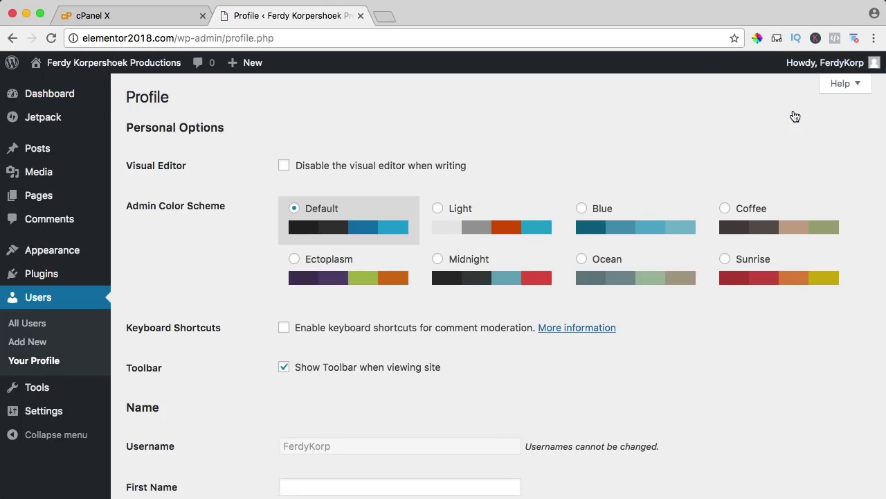
{"action": "left_click", "coordinate": [511, 217]}
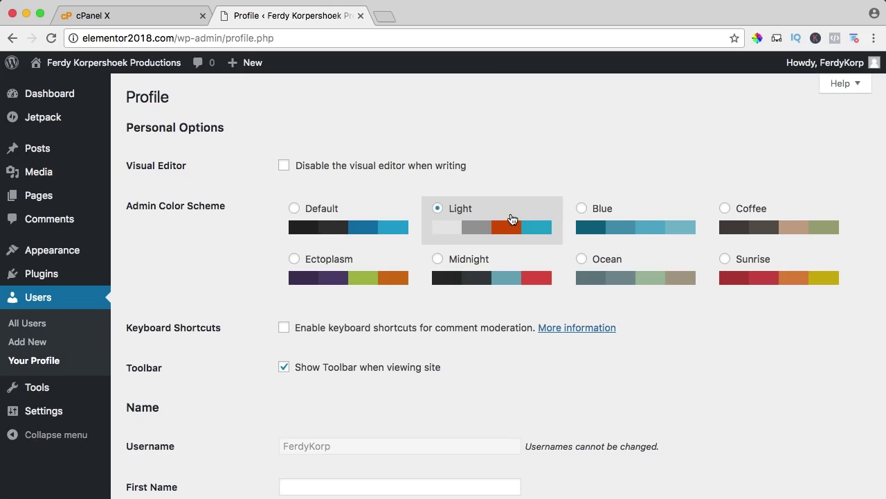
{"action": "left_click", "coordinate": [755, 270]}
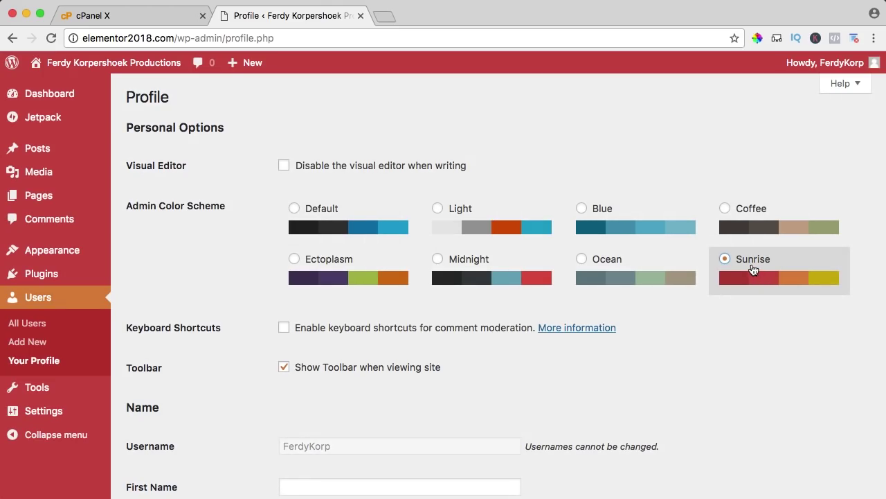
{"action": "left_click", "coordinate": [468, 270]}
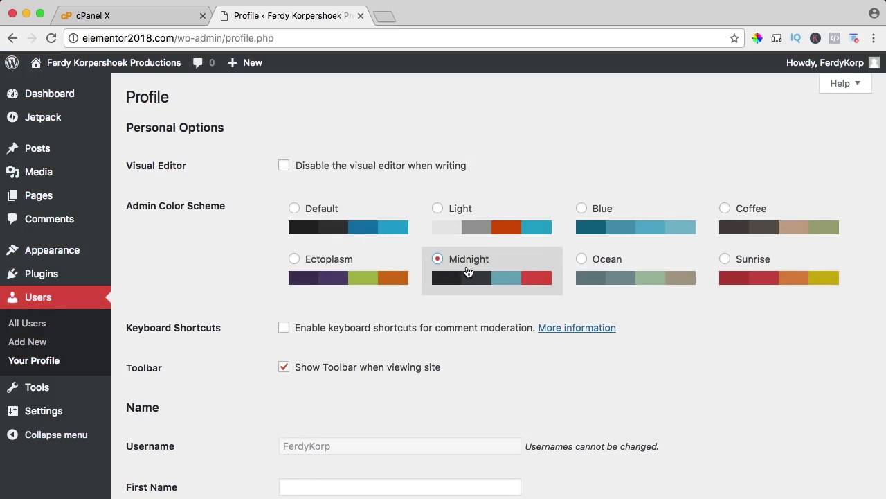
{"action": "left_click", "coordinate": [319, 222]}
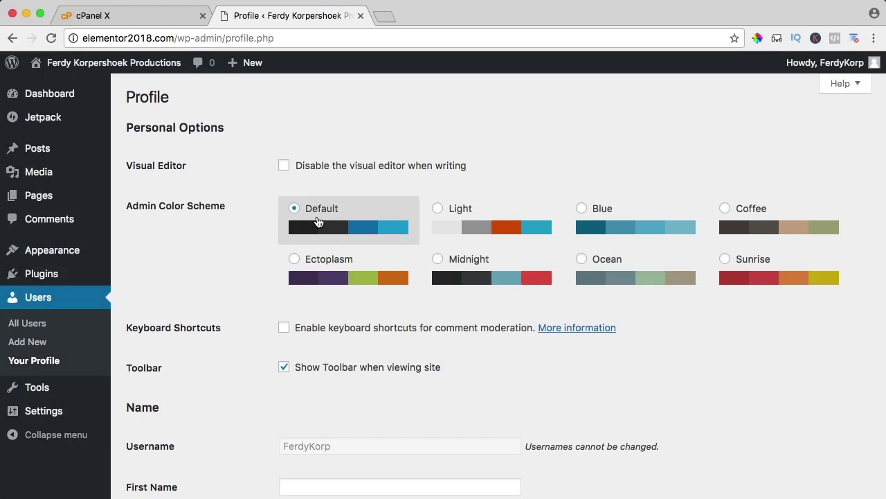
Step: Fill in the user's first name and last name on the profile
{"action": "scroll", "coordinate": [317, 222], "scroll_direction": "down", "scroll_amount": 5}
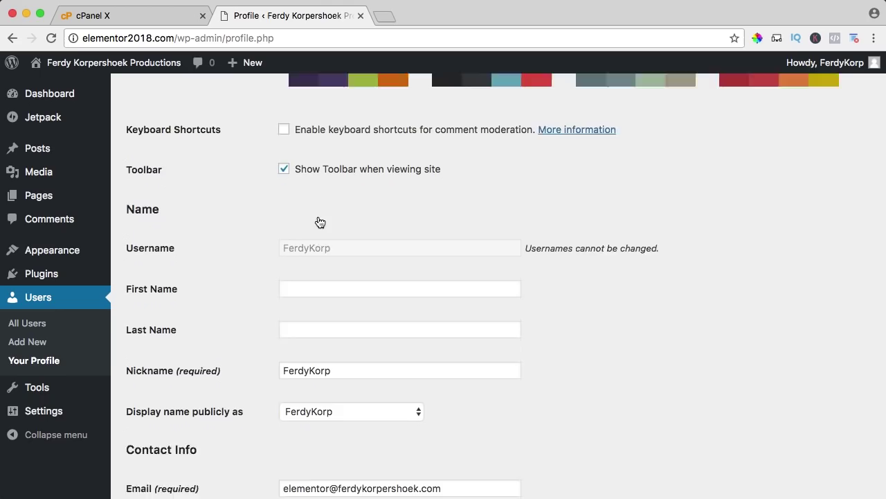
{"action": "scroll", "coordinate": [305, 197], "scroll_direction": "down", "scroll_amount": 2}
{"action": "left_click", "coordinate": [308, 183]}
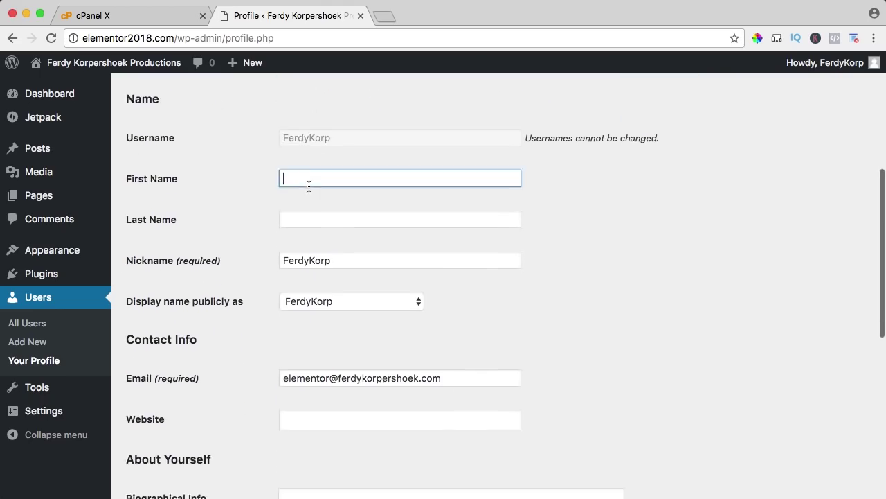
{"action": "type", "text": "Ferdy"}
{"action": "key", "text": "Tab"}
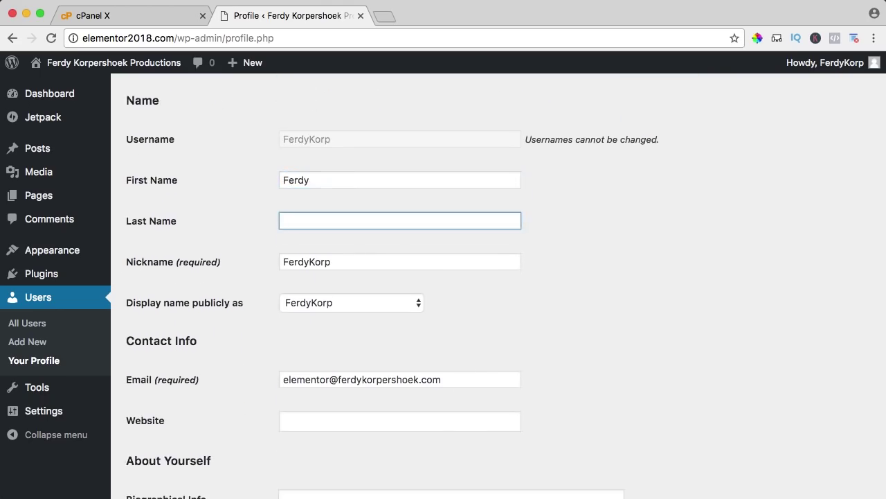
{"action": "type", "text": "Korpershoek"}
{"action": "key", "text": "Tab"}
Step: Open the public site in a new browser tab
{"action": "scroll", "coordinate": [253, 240], "scroll_direction": "down", "scroll_amount": 2}
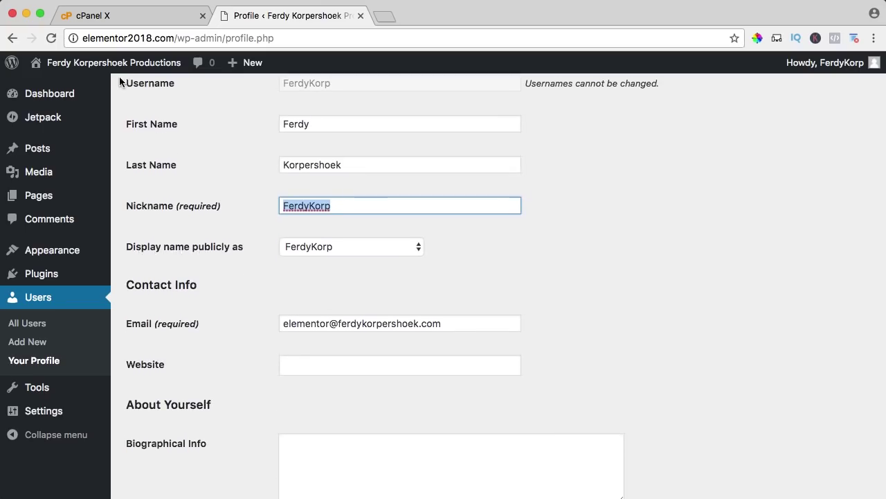
{"action": "mouse_move", "coordinate": [95, 67]}
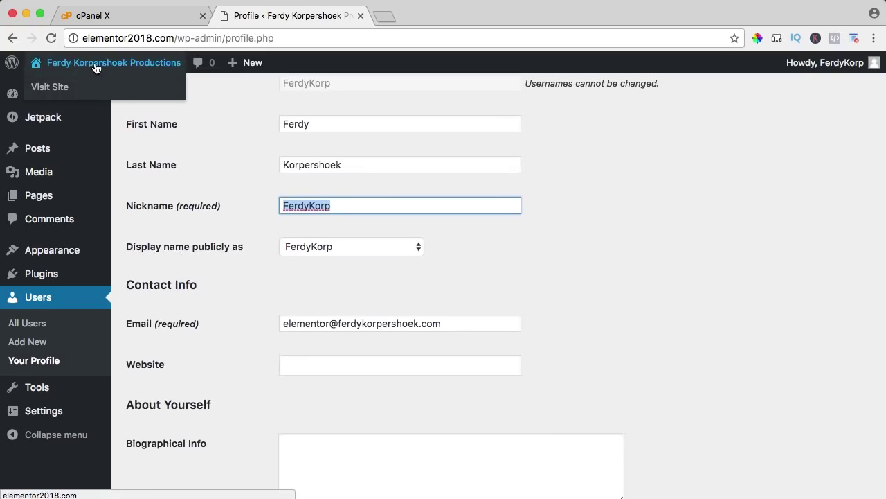
{"action": "left_click", "coordinate": [95, 67], "text": "super"}
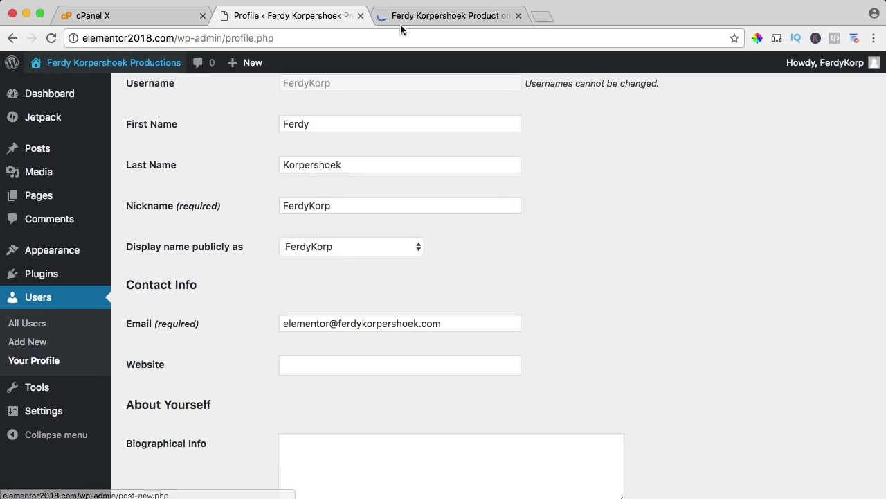
Step: View the WordPress Resources at SiteGround post on the live site, then return to the profile
{"action": "left_click", "coordinate": [441, 17]}
{"action": "scroll", "coordinate": [329, 200], "scroll_direction": "down", "scroll_amount": 6}
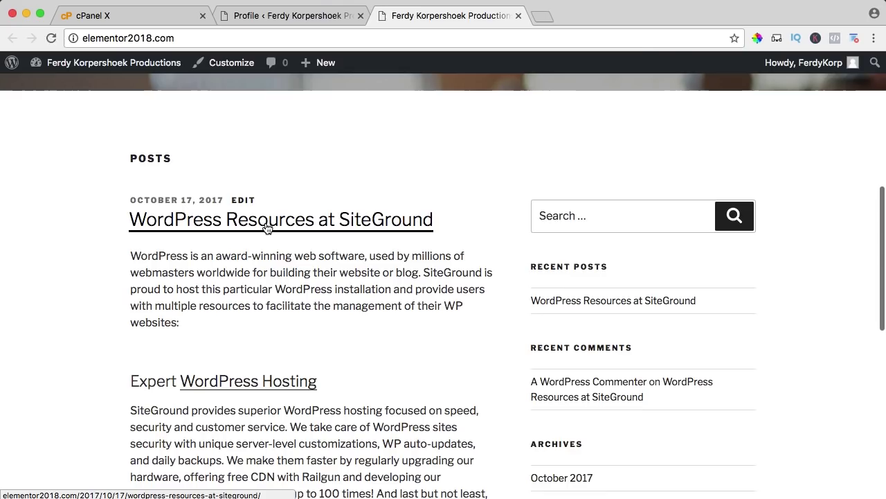
{"action": "left_click", "coordinate": [264, 223]}
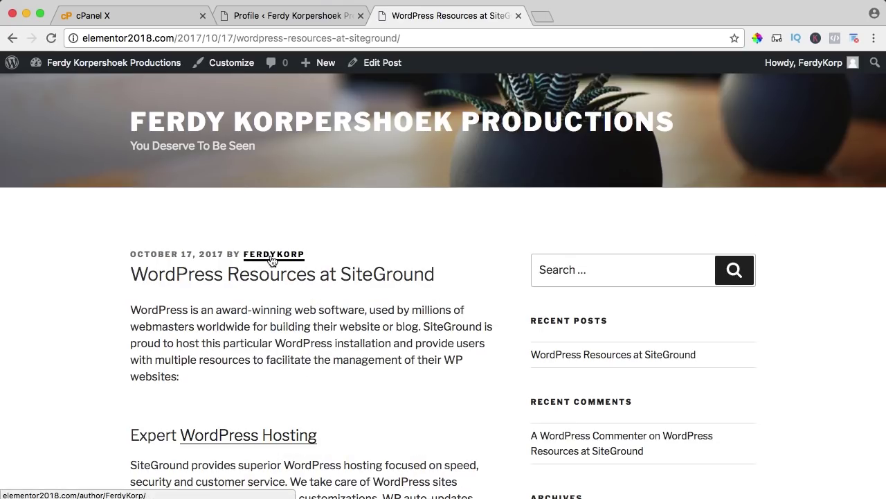
{"action": "left_click", "coordinate": [264, 19]}
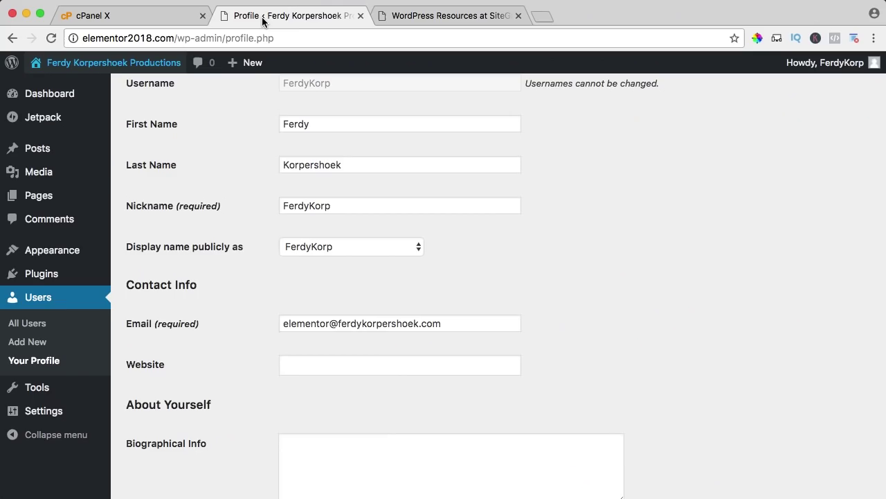
Step: Show the full name publicly, set a confirmed weak password, save, and check the post byline
{"action": "left_click", "coordinate": [339, 247]}
{"action": "left_click", "coordinate": [315, 286]}
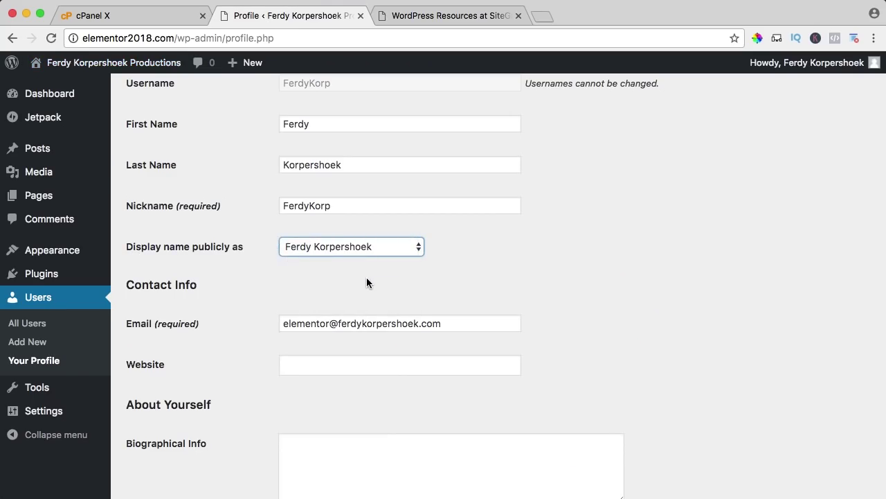
{"action": "mouse_move", "coordinate": [811, 73]}
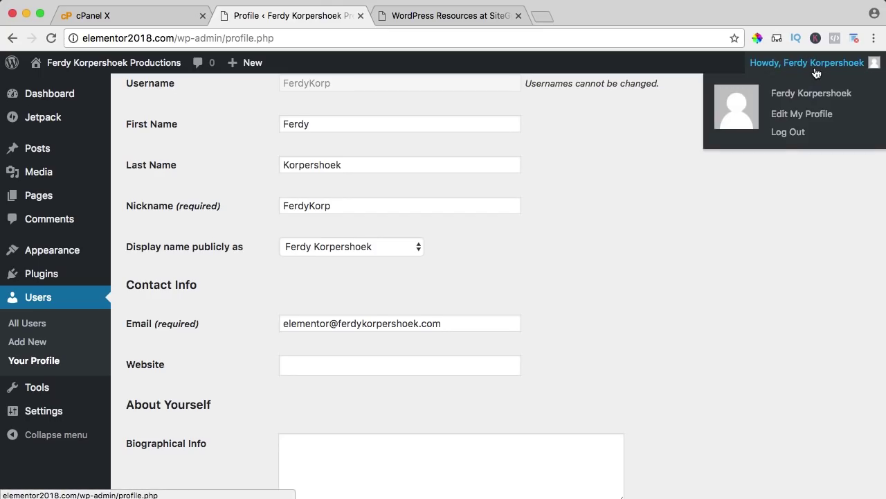
{"action": "scroll", "coordinate": [454, 244], "scroll_direction": "down", "scroll_amount": 5}
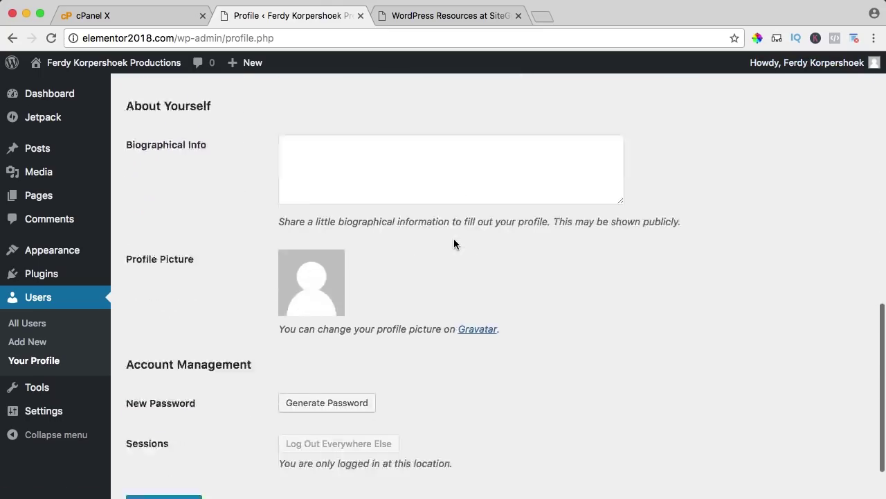
{"action": "left_click", "coordinate": [304, 328]}
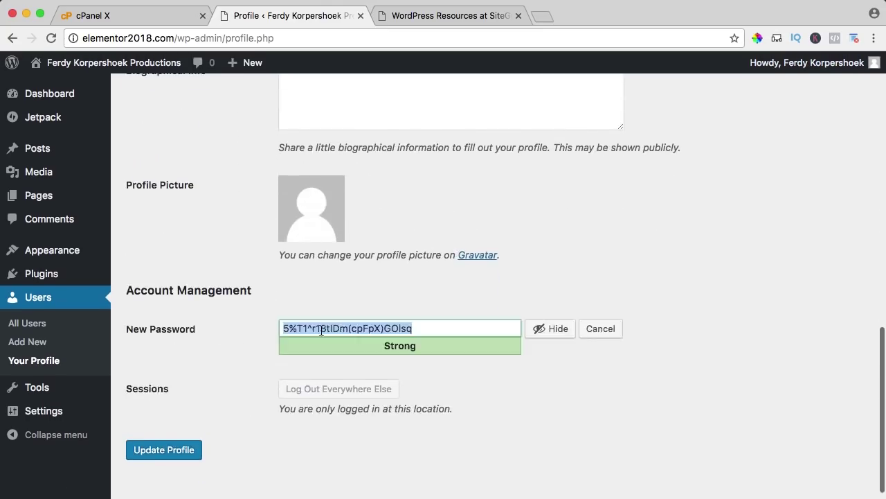
{"action": "type", "text": "********"}
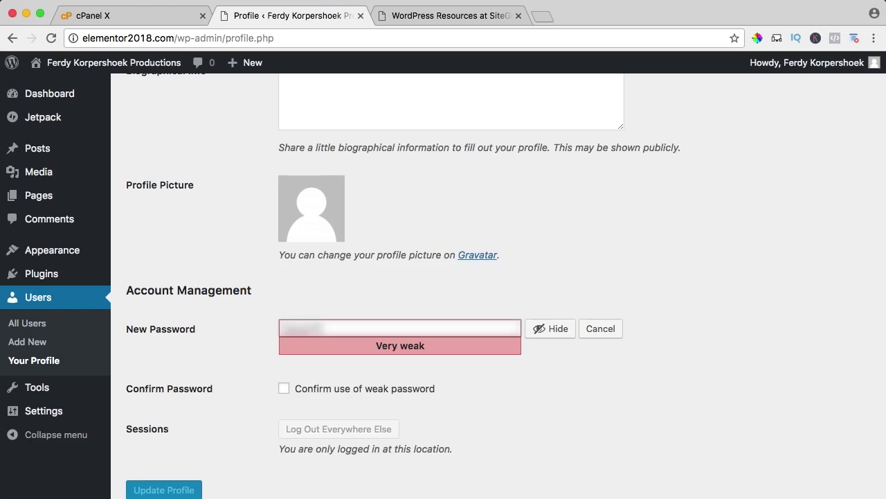
{"action": "left_click", "coordinate": [284, 389]}
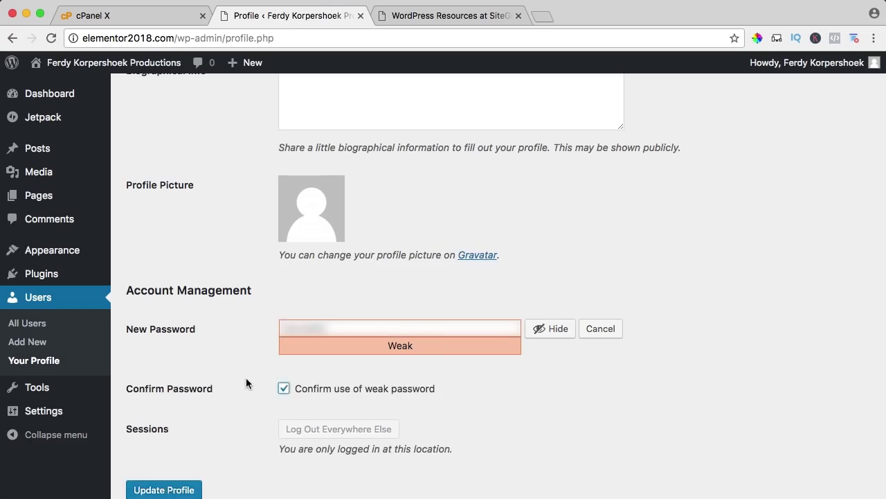
{"action": "scroll", "coordinate": [246, 378], "scroll_direction": "down", "scroll_amount": 2}
{"action": "left_click", "coordinate": [165, 431]}
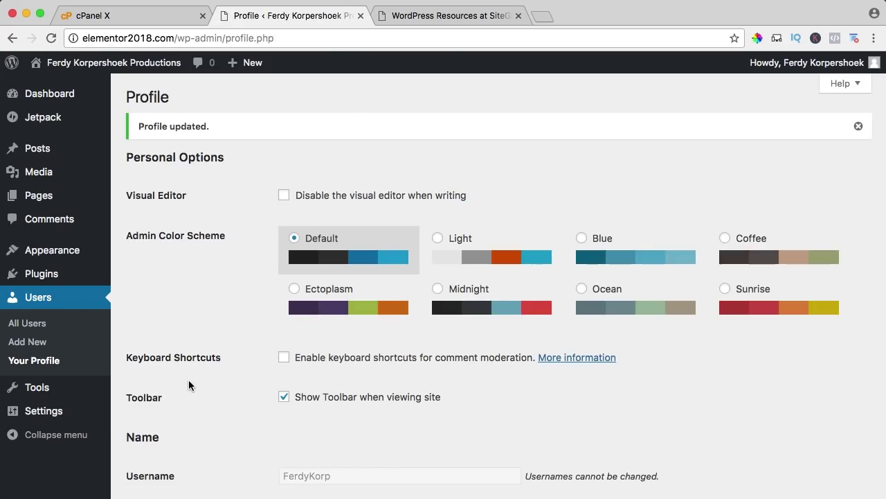
{"action": "left_click", "coordinate": [452, 16]}
{"action": "key", "text": "super+r"}
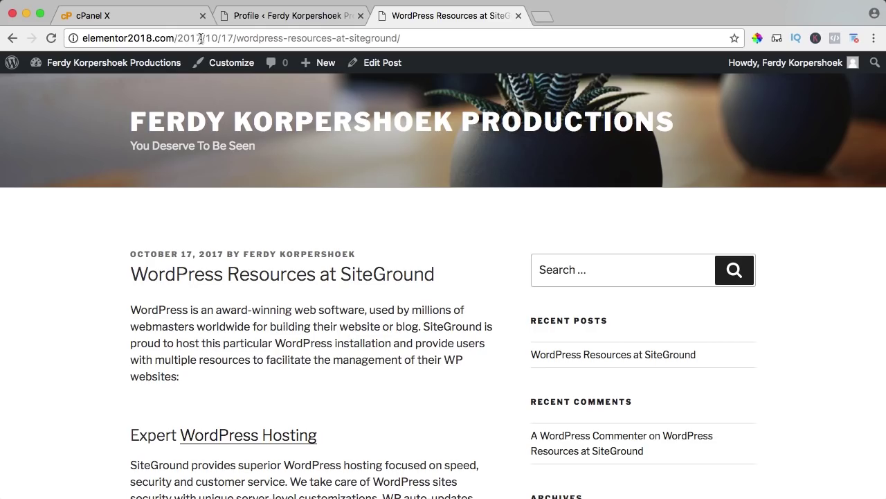
{"action": "left_click_drag", "start_coordinate": [236, 34], "coordinate": [440, 34]}
{"action": "left_click", "coordinate": [435, 39]}
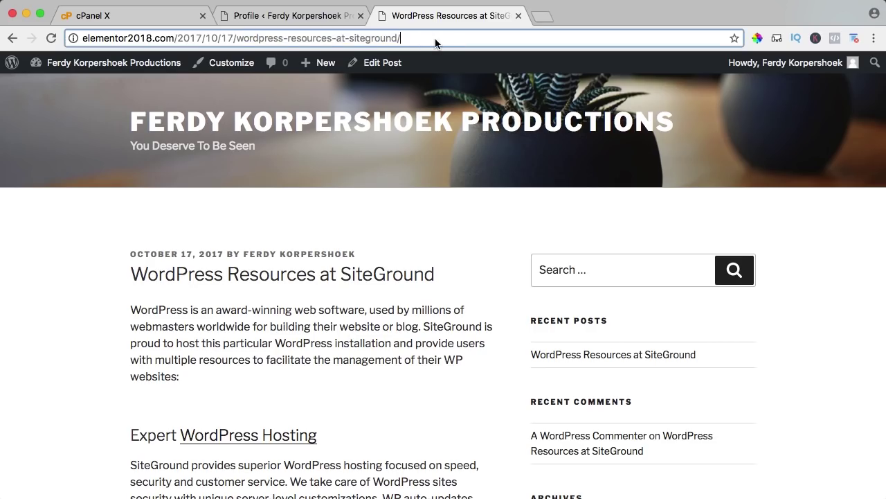
{"action": "left_click", "coordinate": [291, 15]}
{"action": "mouse_move", "coordinate": [79, 246]}
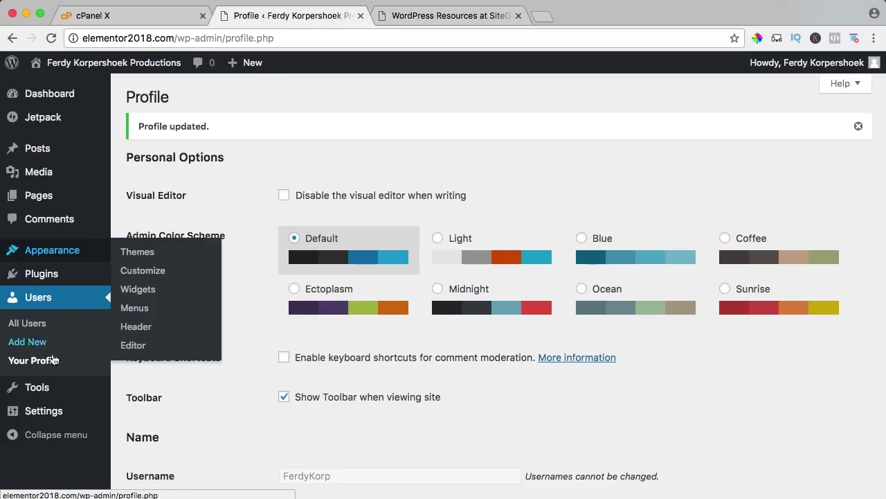
Step: Switch the permalink structure to Post name and save it
{"action": "mouse_move", "coordinate": [48, 410]}
{"action": "left_click", "coordinate": [144, 460]}
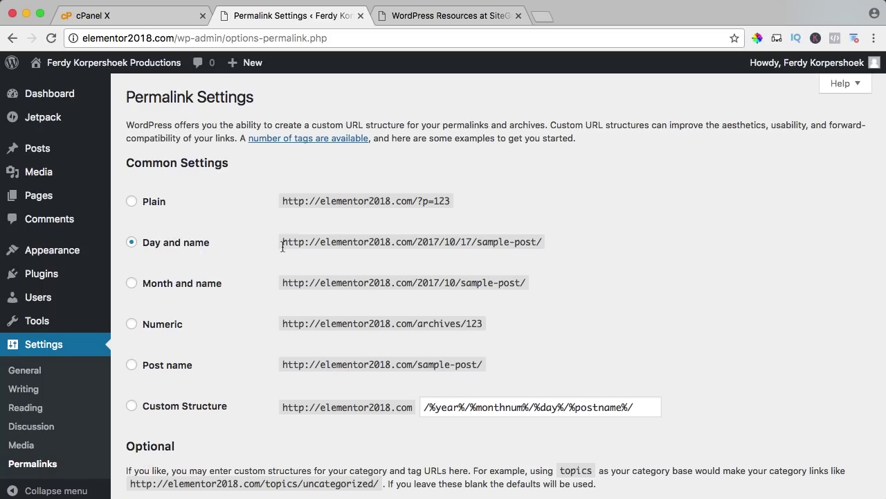
{"action": "left_click_drag", "start_coordinate": [418, 242], "coordinate": [524, 241]}
{"action": "left_click", "coordinate": [523, 240]}
{"action": "left_click", "coordinate": [132, 367]}
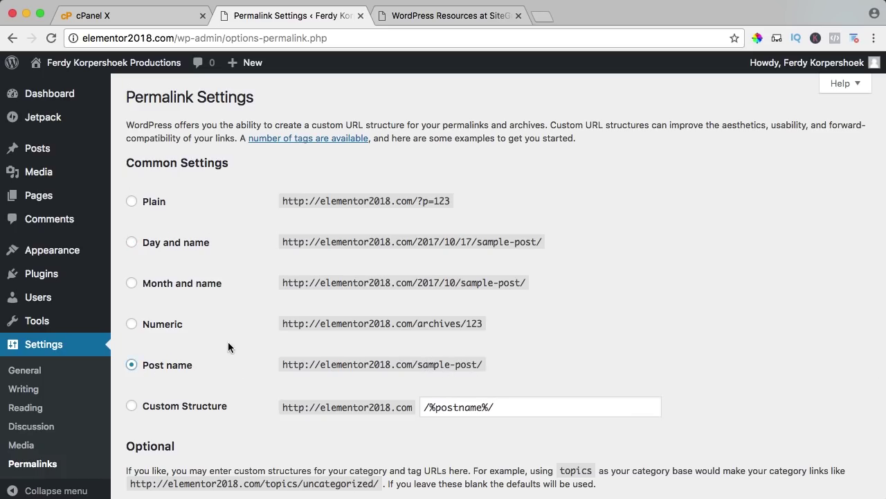
{"action": "scroll", "coordinate": [228, 341], "scroll_direction": "down", "scroll_amount": 5}
{"action": "left_click", "coordinate": [161, 430]}
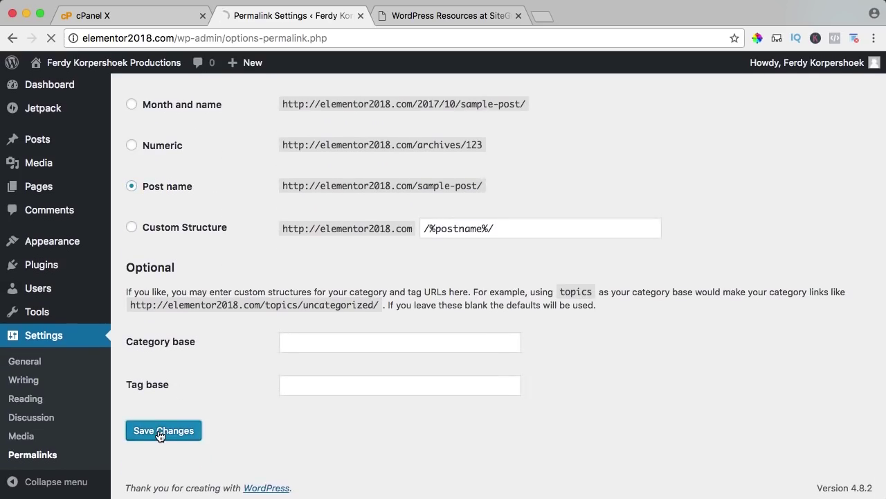
Step: Confirm the sample post's URL is /wordpress-resources-at-siteground/, close its tab, and return to Dashboard
{"action": "left_click", "coordinate": [409, 15]}
{"action": "left_click", "coordinate": [286, 123]}
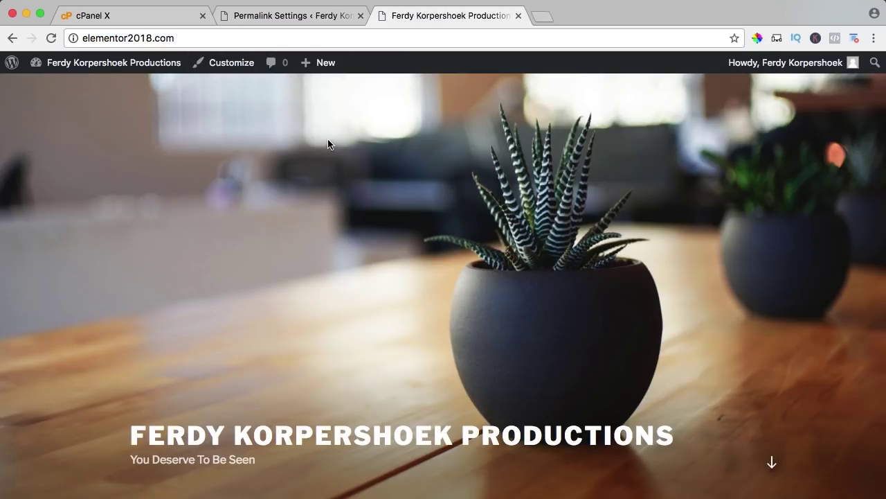
{"action": "scroll", "coordinate": [329, 143], "scroll_direction": "down", "scroll_amount": 5}
{"action": "scroll", "coordinate": [329, 142], "scroll_direction": "down", "scroll_amount": 2}
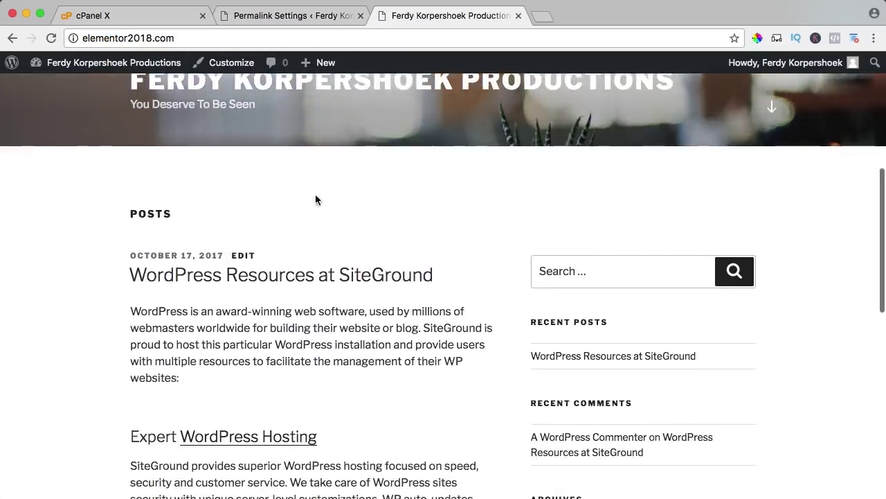
{"action": "left_click", "coordinate": [323, 280]}
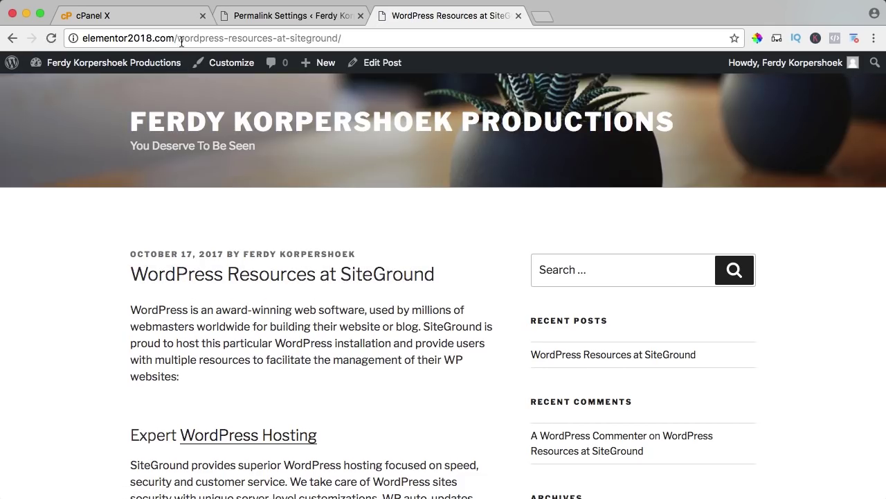
{"action": "left_click_drag", "start_coordinate": [163, 38], "coordinate": [386, 38]}
{"action": "left_click", "coordinate": [283, 163]}
{"action": "left_click", "coordinate": [518, 16]}
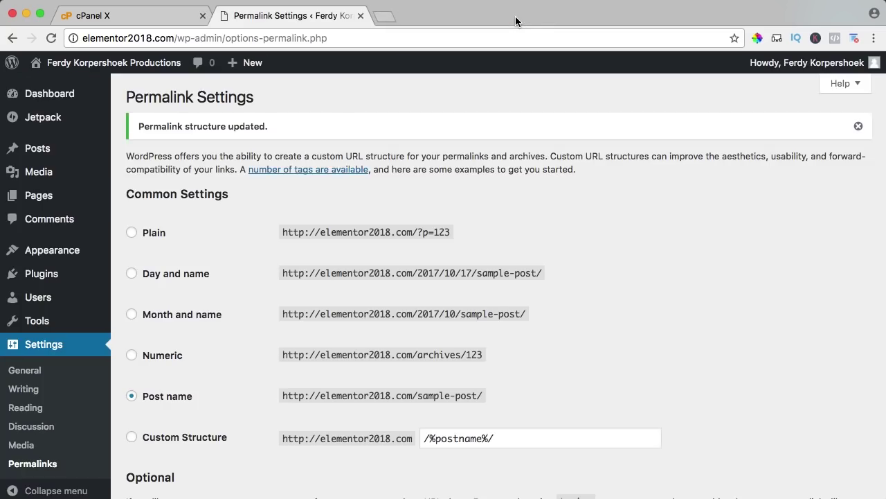
{"action": "left_click", "coordinate": [36, 95]}
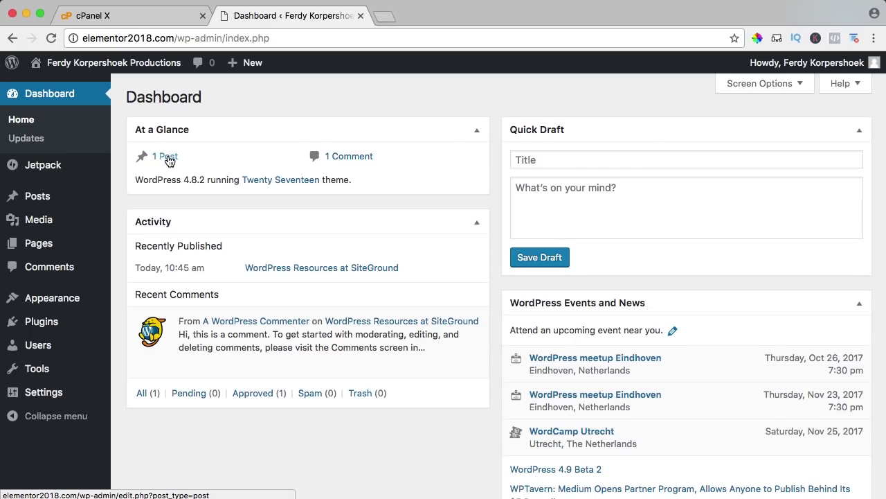
Step: Trash the WordPress Resources at SiteGround post, empty the Trash, and return to the Dashboard
{"action": "left_click", "coordinate": [166, 157]}
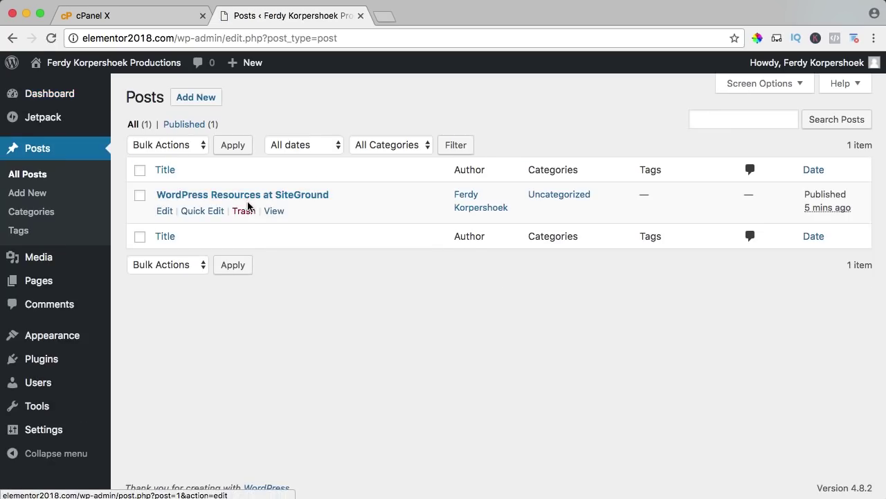
{"action": "left_click", "coordinate": [243, 213]}
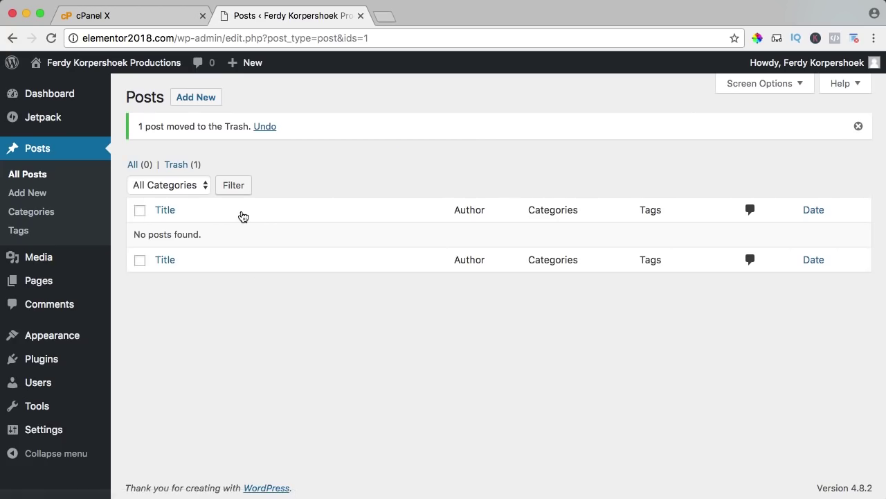
{"action": "left_click", "coordinate": [187, 164]}
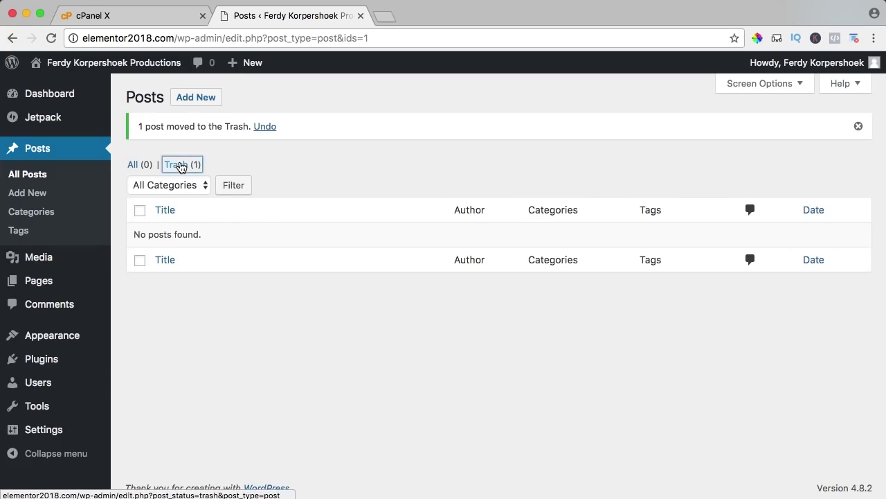
{"action": "mouse_move", "coordinate": [269, 208]}
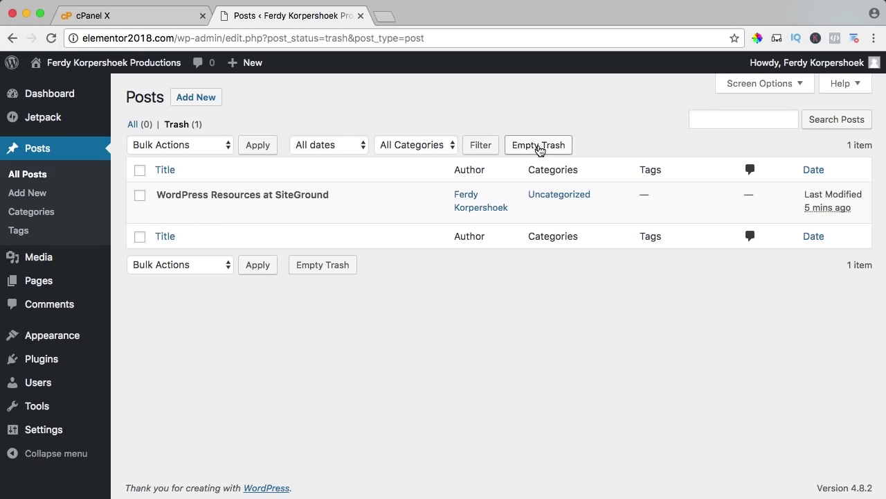
{"action": "left_click", "coordinate": [539, 148]}
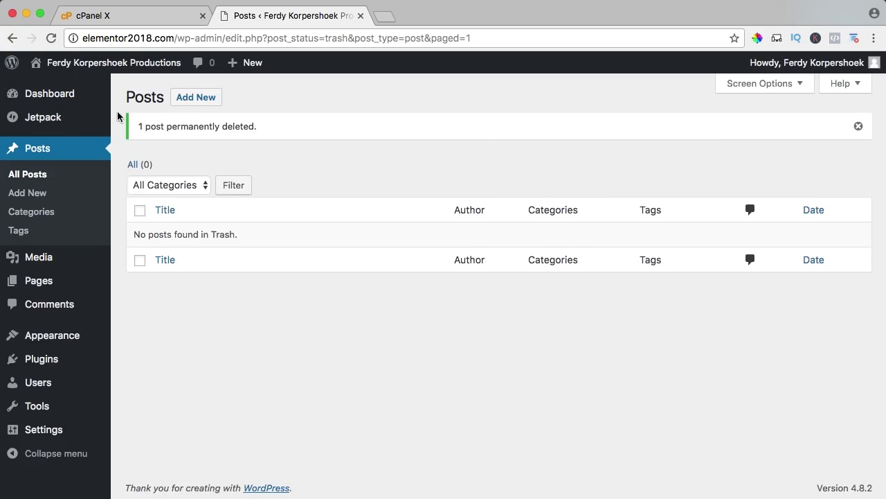
{"action": "left_click", "coordinate": [60, 101]}
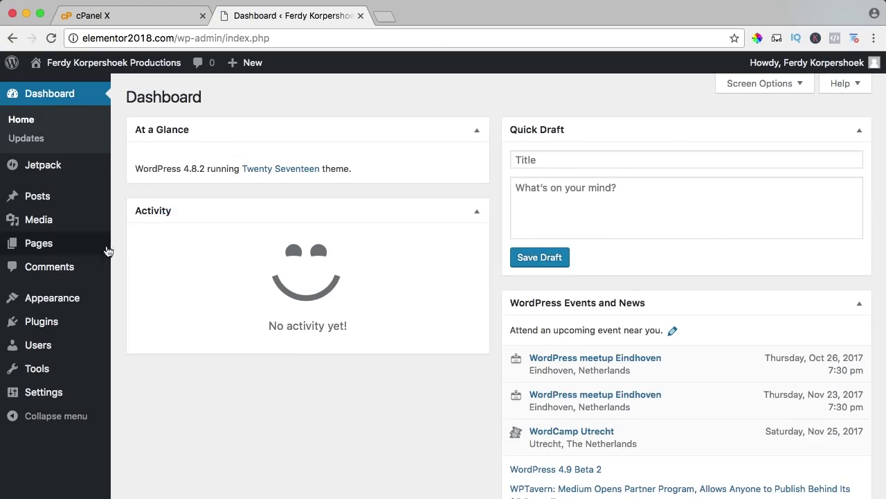
Step: Deactivate Jetpack, then bulk-delete Akismet Anti-Spam, Hello Dolly and Jetpack
{"action": "left_click", "coordinate": [42, 328]}
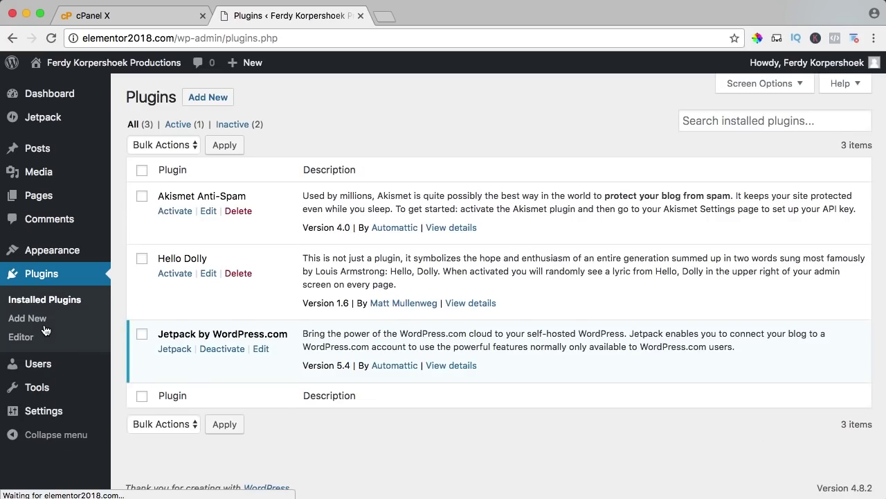
{"action": "left_click", "coordinate": [224, 353]}
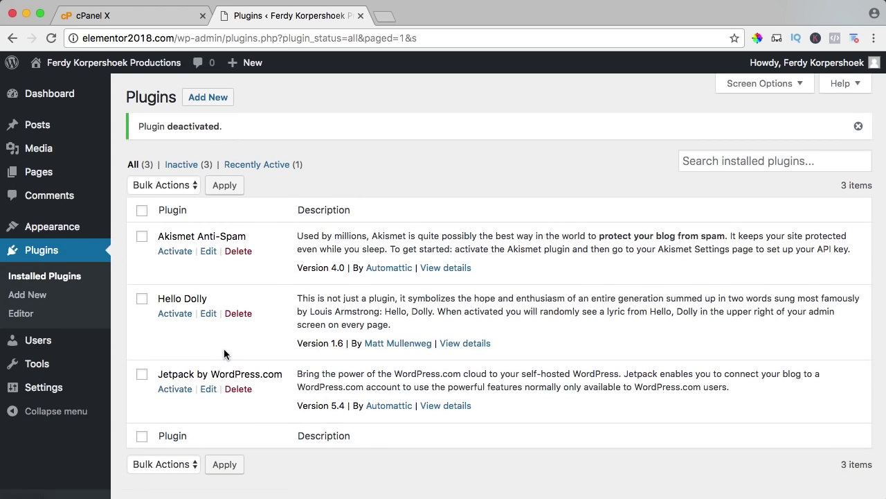
{"action": "left_click", "coordinate": [142, 212]}
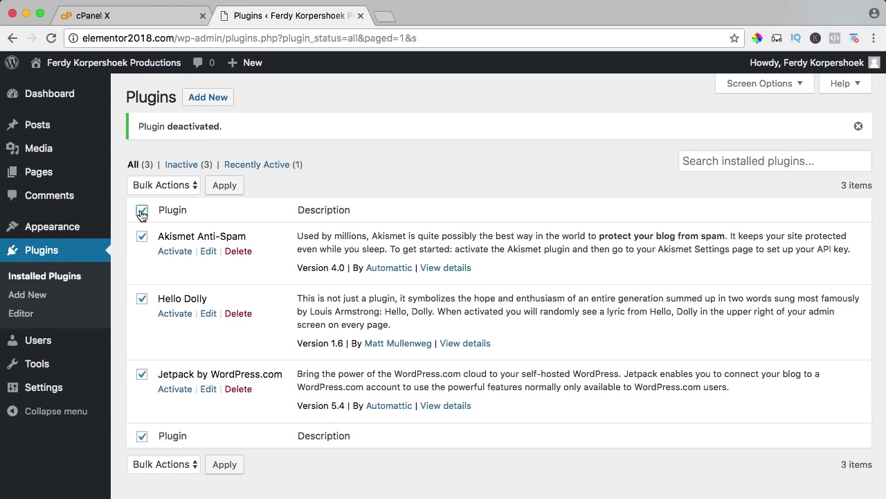
{"action": "left_click", "coordinate": [164, 184]}
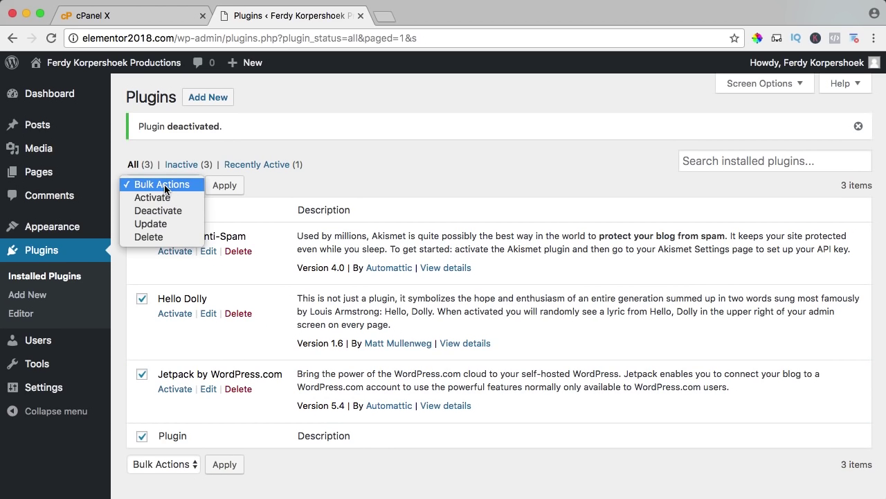
{"action": "left_click", "coordinate": [153, 237]}
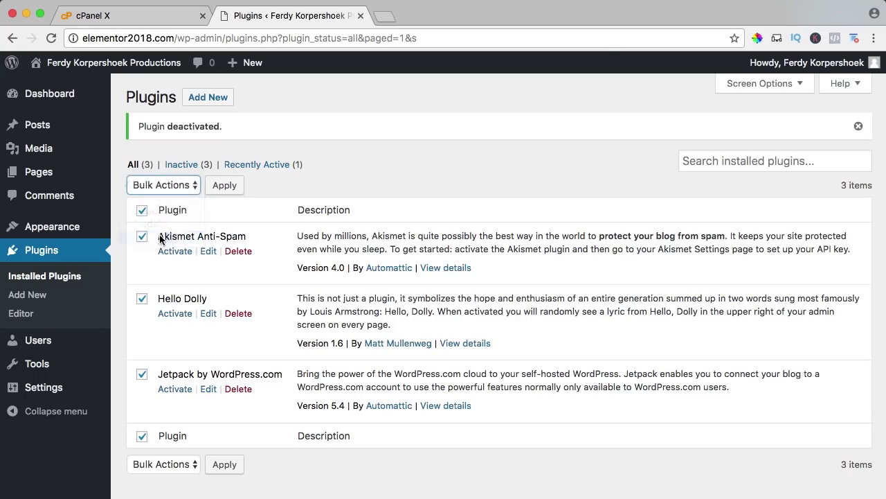
{"action": "left_click", "coordinate": [217, 187]}
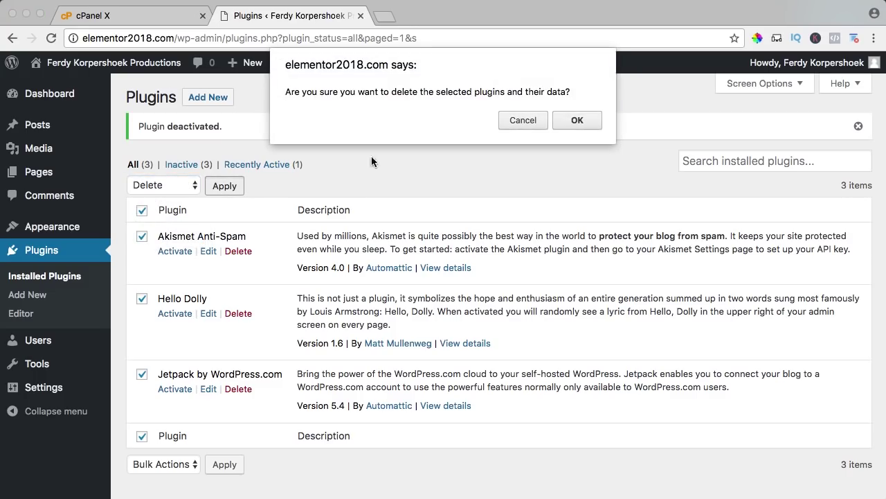
{"action": "left_click", "coordinate": [577, 120]}
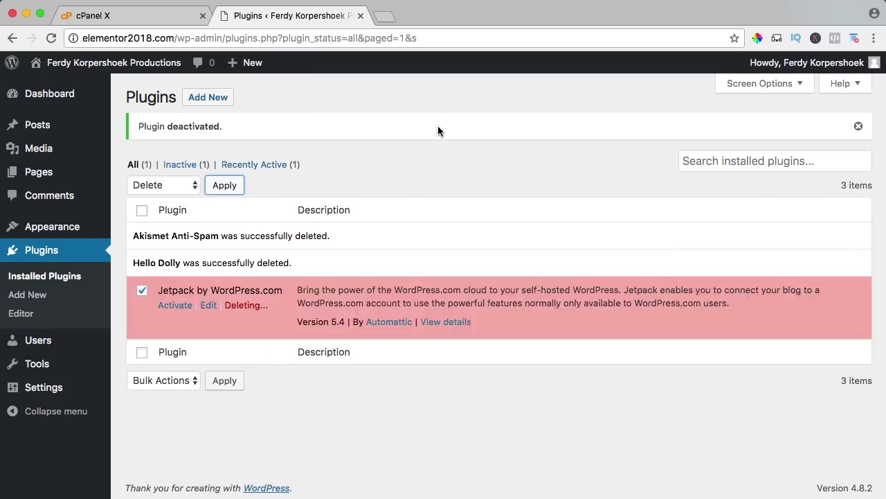
{"action": "mouse_move", "coordinate": [57, 97]}
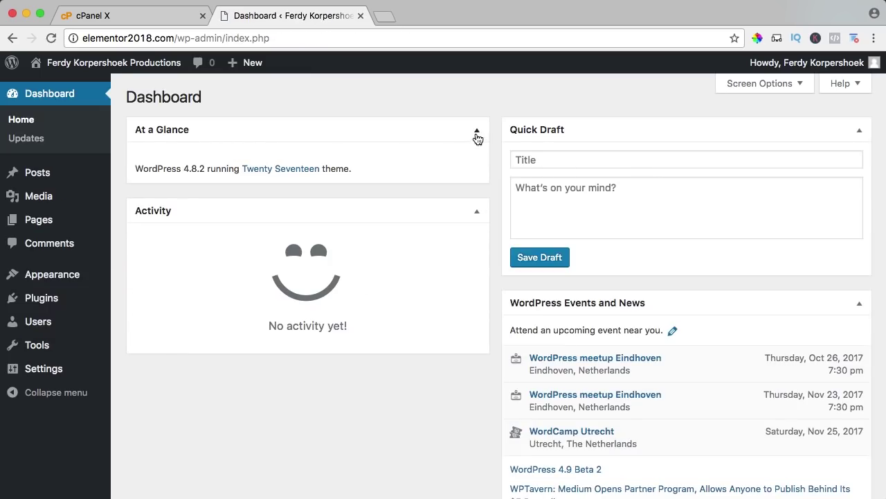
Step: Fold up all four Dashboard boxes: At a Glance, Activity, Quick Draft, WordPress Events and News
{"action": "left_click", "coordinate": [477, 132]}
{"action": "left_click", "coordinate": [477, 171]}
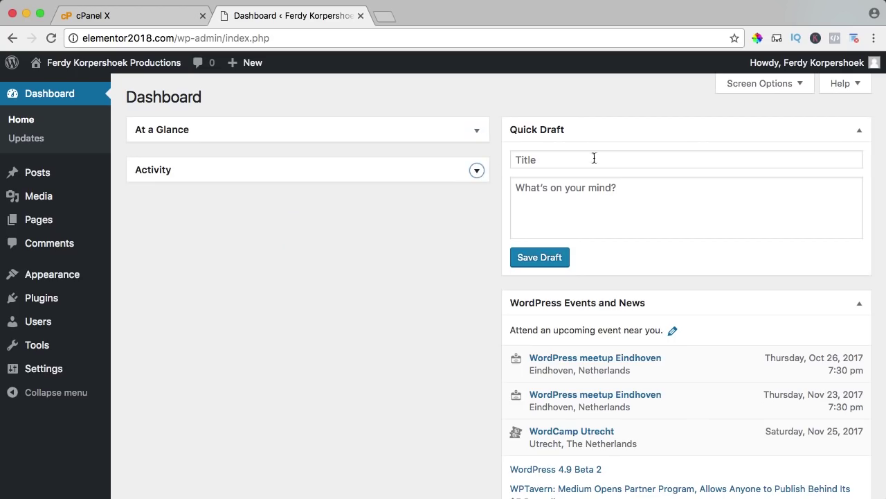
{"action": "left_click", "coordinate": [859, 131]}
{"action": "left_click", "coordinate": [859, 170]}
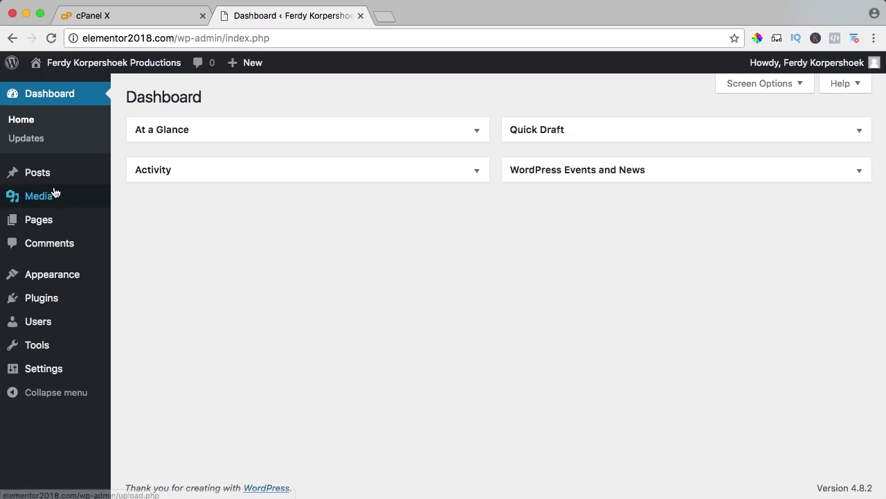
Step: Start a new page, then view the elementor2018.com front page with its 'You Deserve To Be Seen' tagline
{"action": "mouse_move", "coordinate": [34, 222]}
{"action": "left_click", "coordinate": [139, 240]}
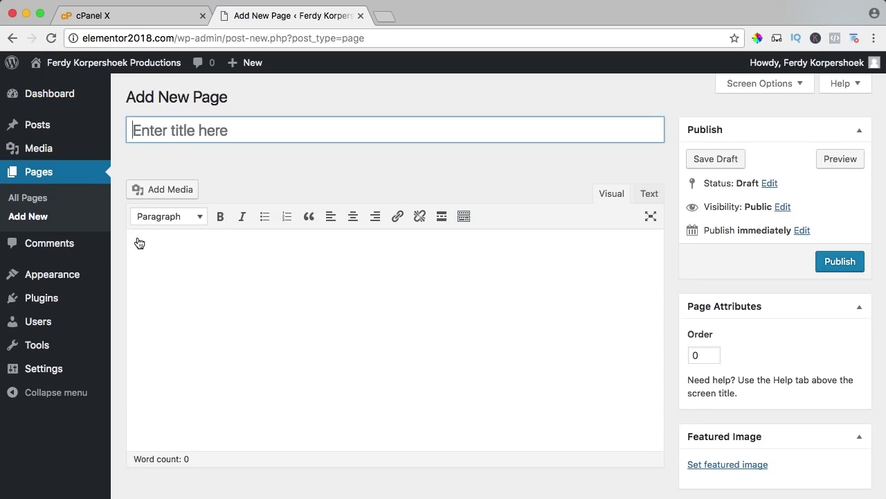
{"action": "left_click", "coordinate": [129, 64]}
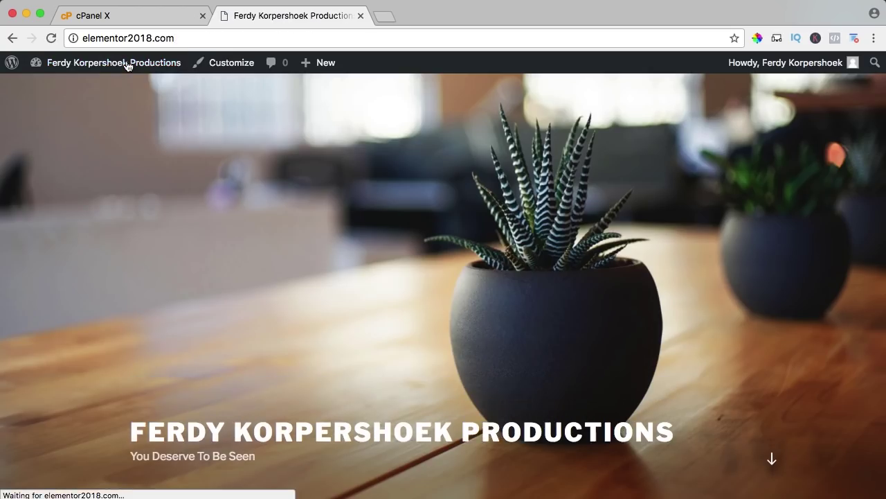
{"action": "mouse_move", "coordinate": [129, 64]}
{"action": "mouse_move", "coordinate": [317, 64]}
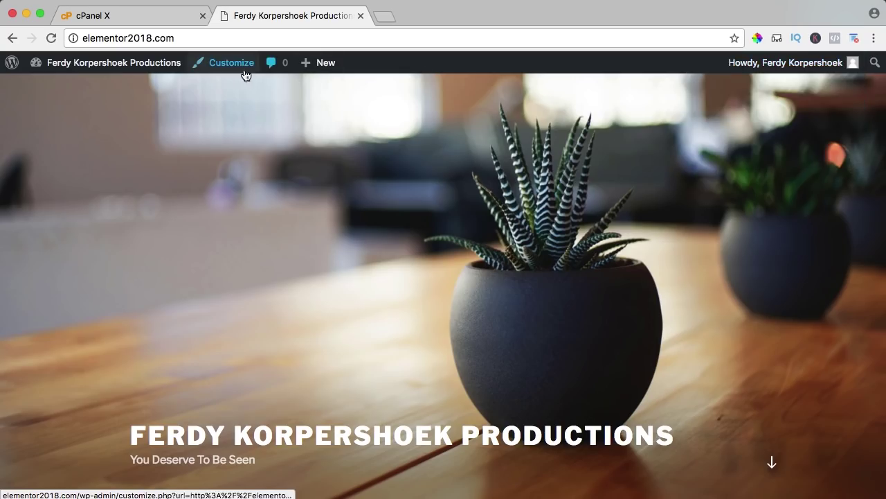
{"action": "mouse_move", "coordinate": [786, 63]}
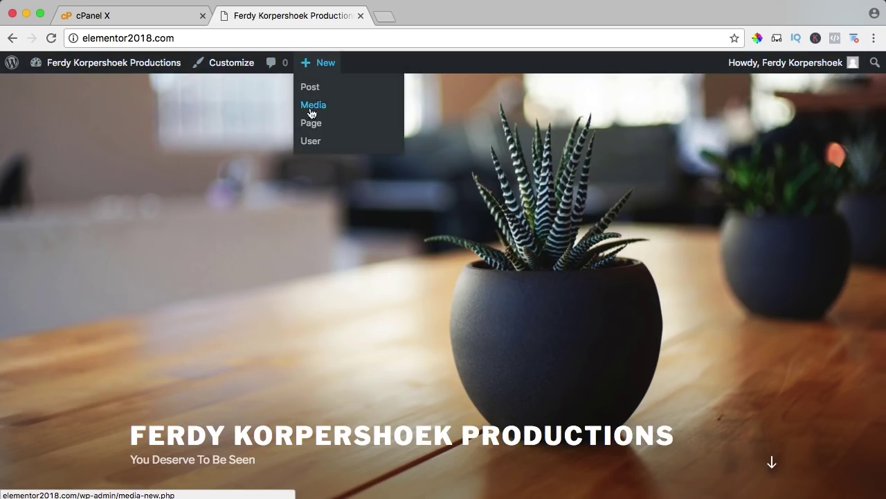
Step: Publish three blank pages titled Home, About and Services
{"action": "left_click", "coordinate": [311, 125]}
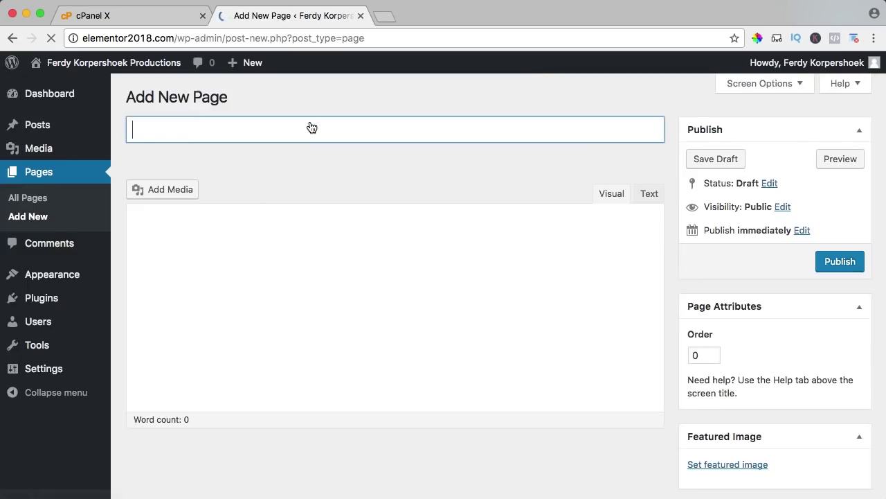
{"action": "type", "text": "Hom"}
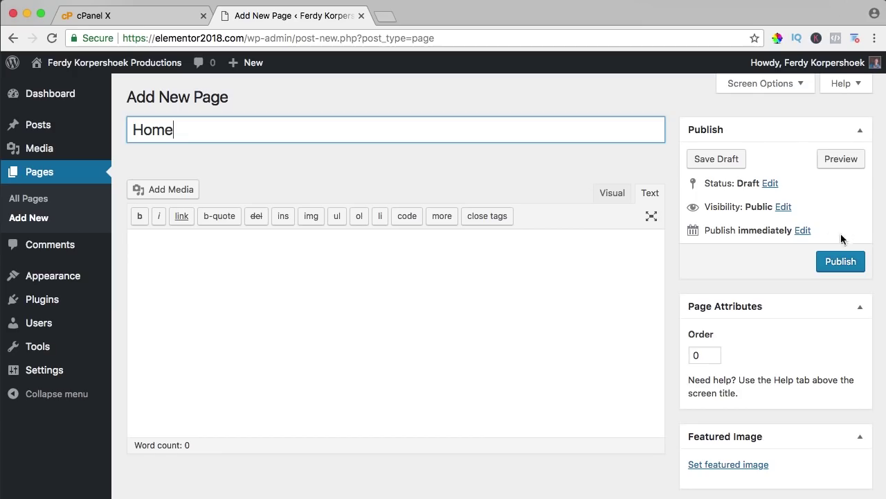
{"action": "type", "text": "e"}
{"action": "left_click", "coordinate": [836, 267]}
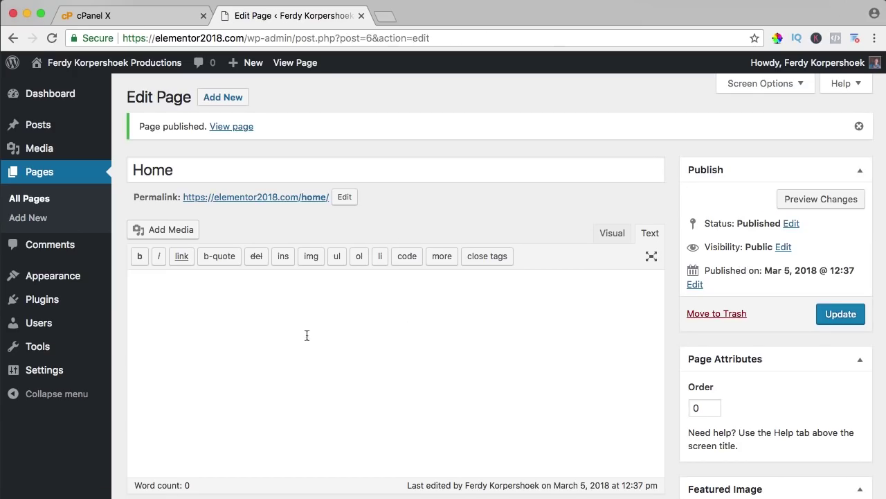
{"action": "left_click", "coordinate": [223, 99]}
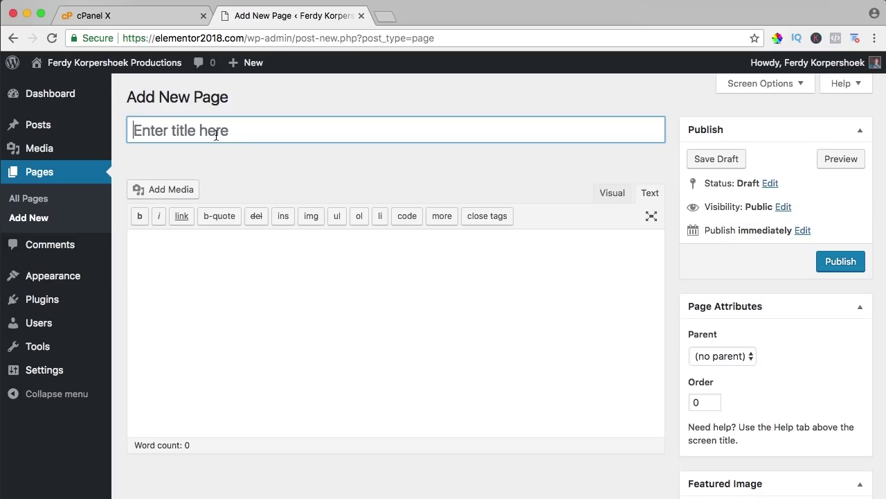
{"action": "type", "text": "About"}
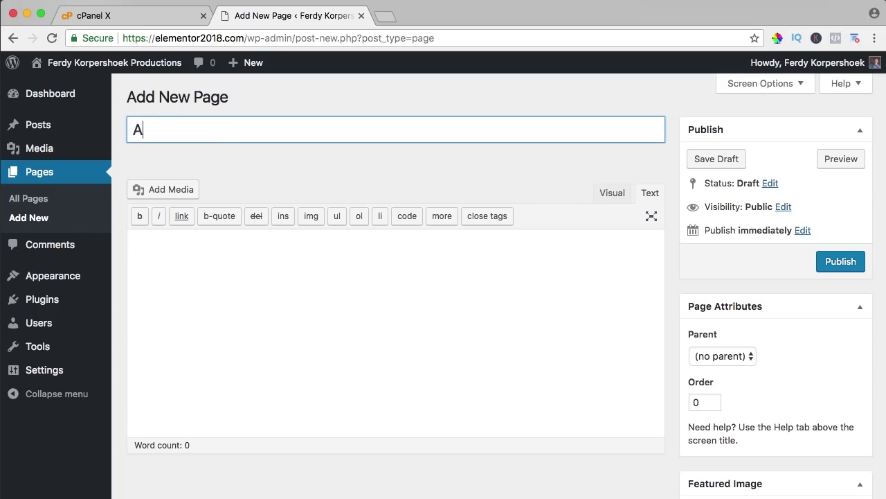
{"action": "left_click", "coordinate": [834, 263]}
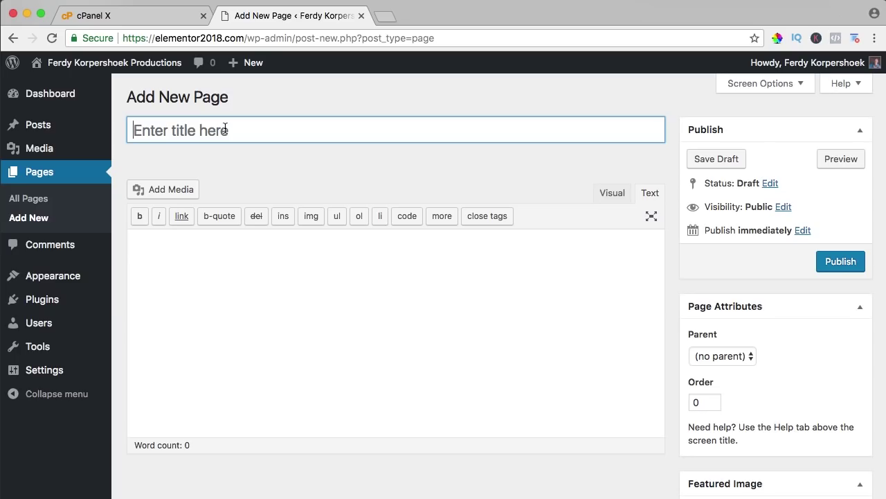
{"action": "type", "text": "Services"}
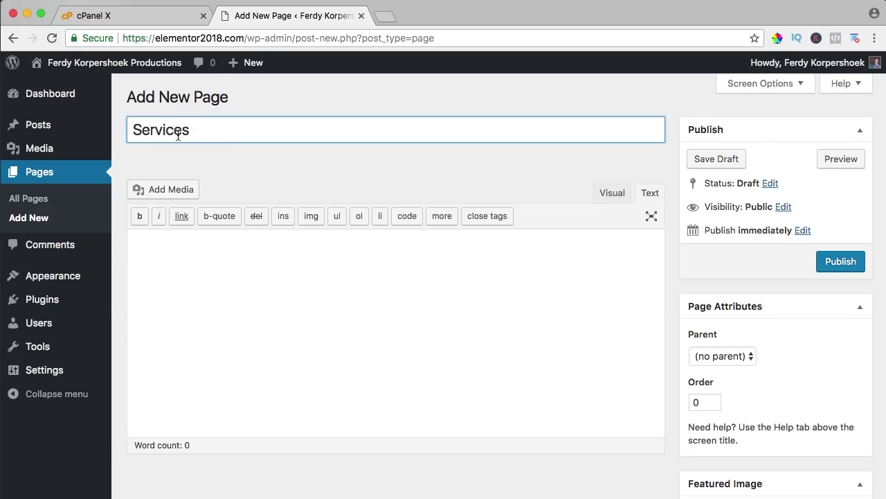
{"action": "left_click", "coordinate": [836, 265]}
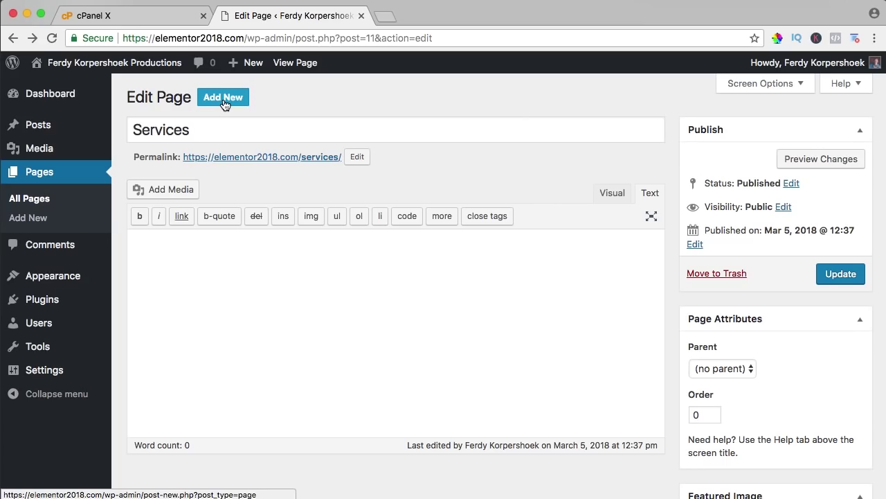
Step: Publish four more blank pages: Photography, Film, Webdesign and Contact
{"action": "left_click", "coordinate": [224, 104]}
{"action": "type", "text": "P"}
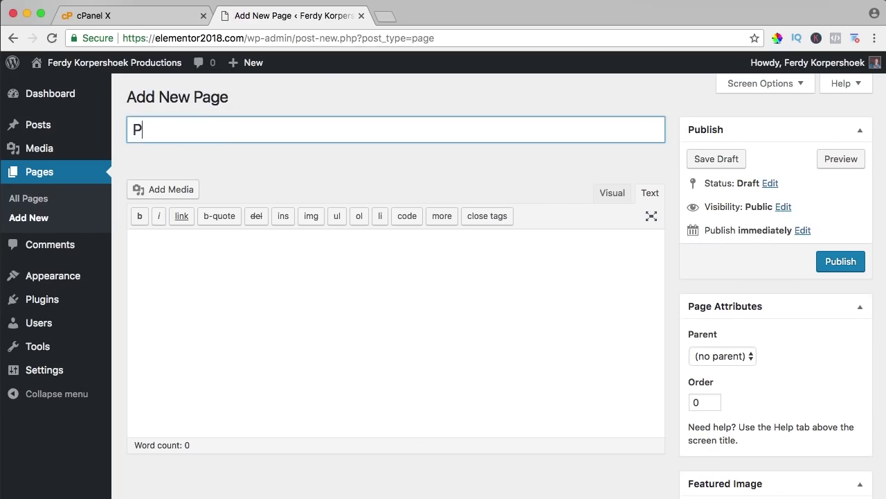
{"action": "type", "text": "hotography"}
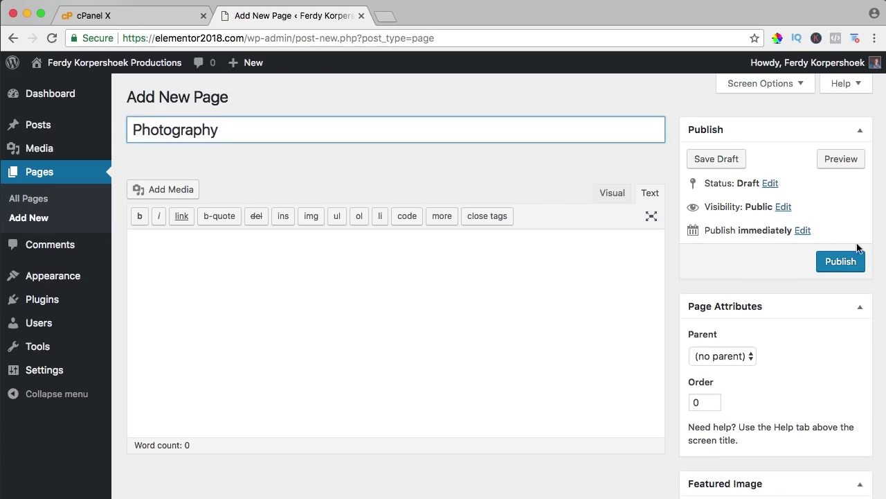
{"action": "left_click", "coordinate": [828, 263]}
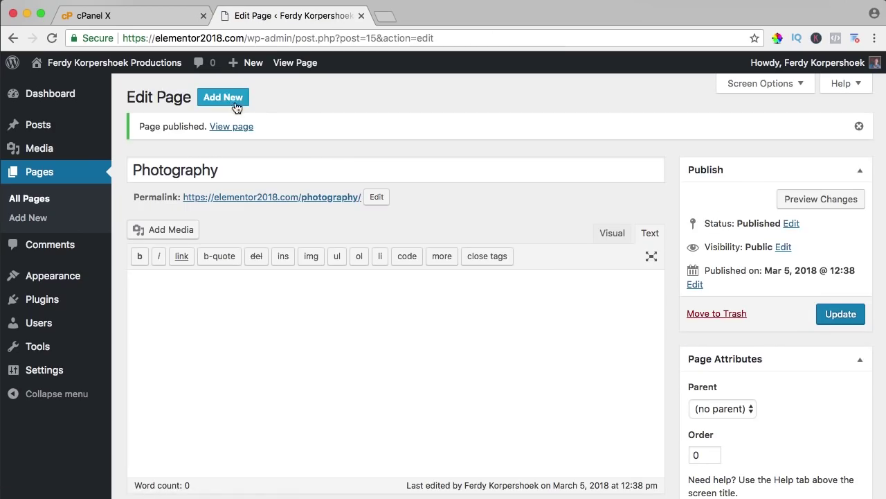
{"action": "left_click", "coordinate": [220, 100]}
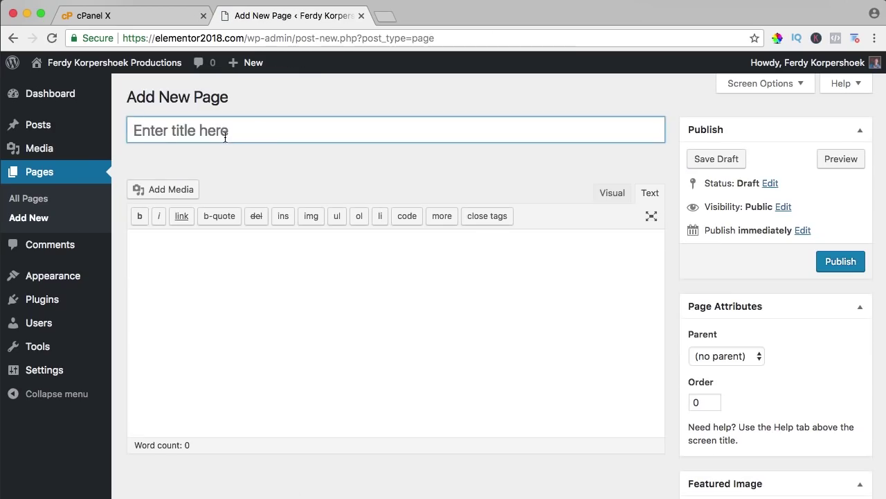
{"action": "type", "text": "Film"}
{"action": "left_click", "coordinate": [846, 264]}
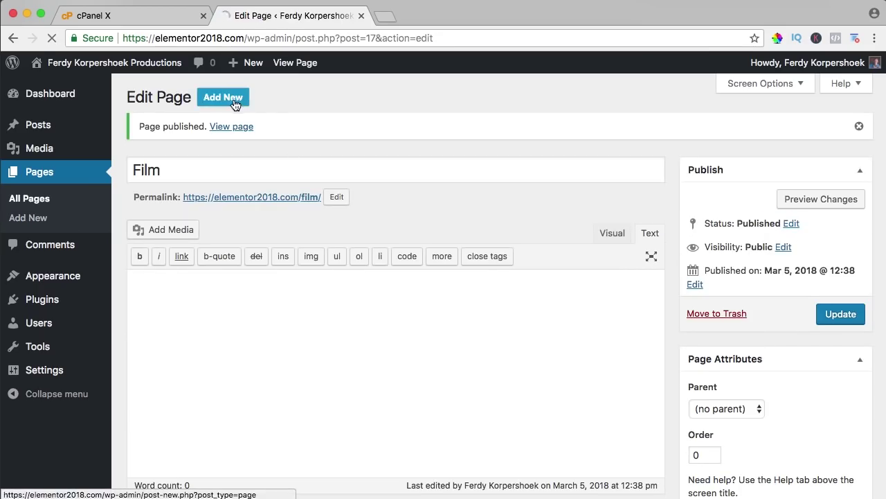
{"action": "left_click", "coordinate": [225, 98]}
{"action": "type", "text": "W"}
{"action": "type", "text": "Webdesign"}
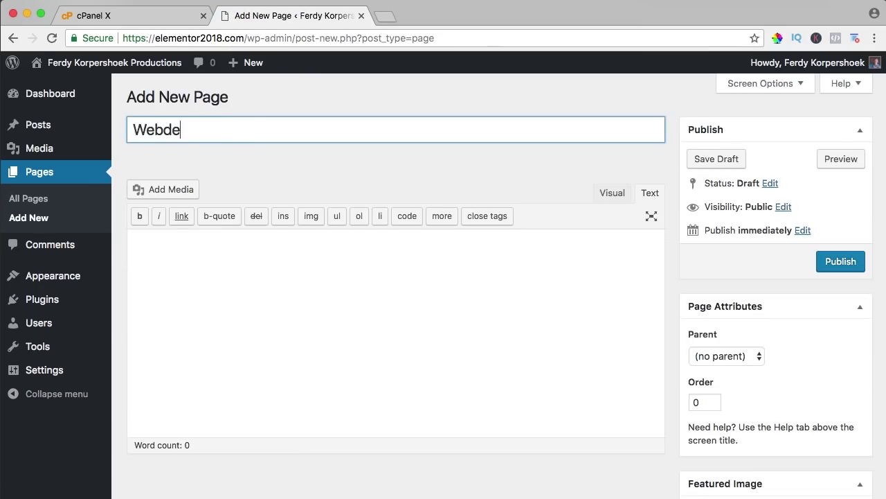
{"action": "left_click", "coordinate": [820, 262]}
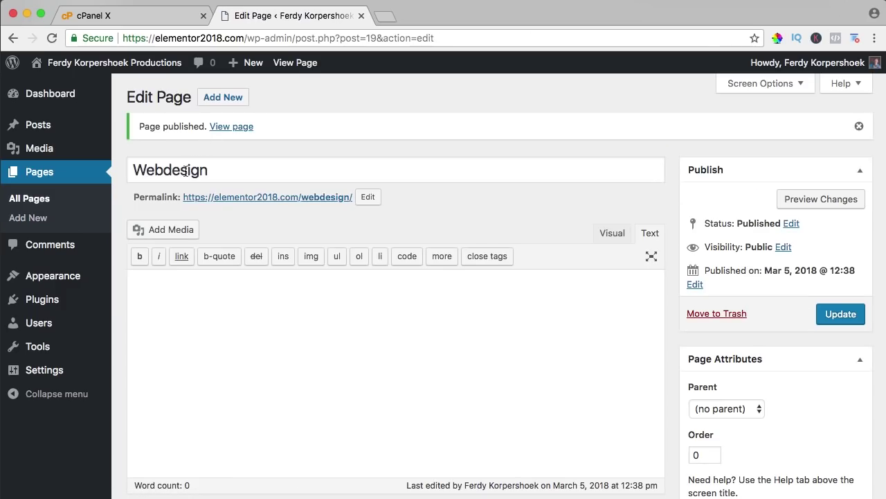
{"action": "left_click", "coordinate": [223, 98]}
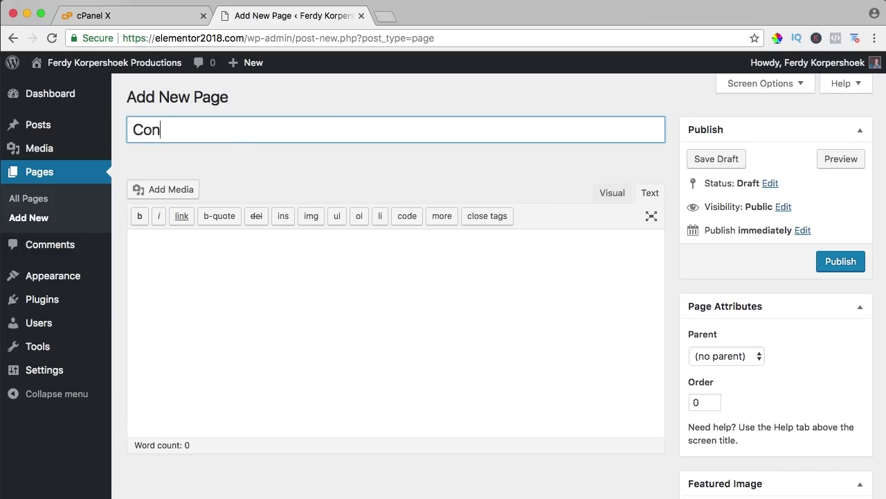
{"action": "left_click", "coordinate": [842, 264]}
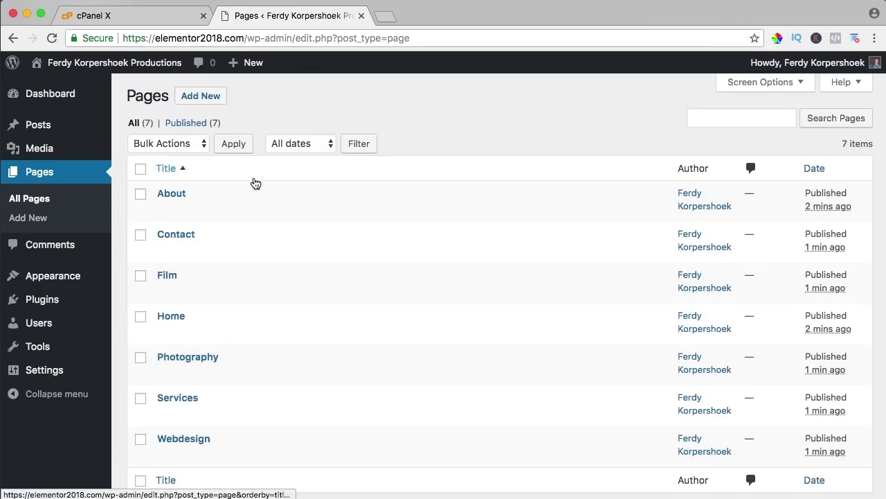
{"action": "scroll", "coordinate": [208, 138], "scroll_direction": "down", "scroll_amount": 2}
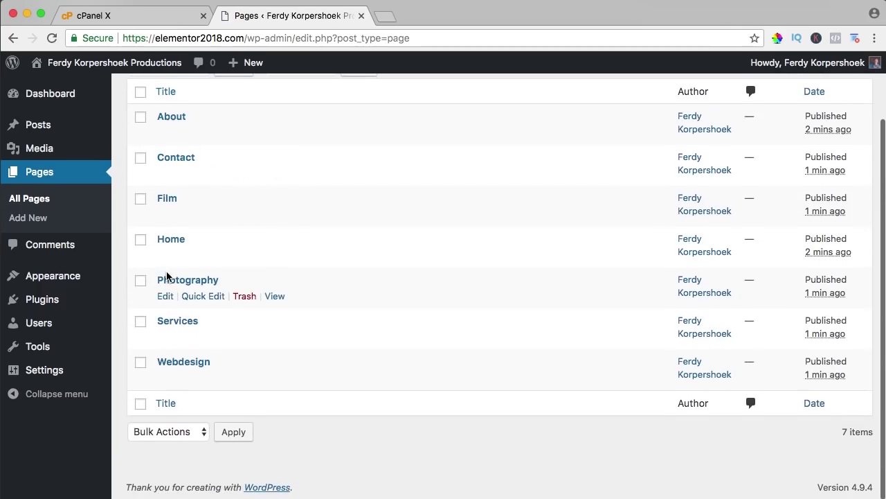
Step: View the live site's front page, which shows no posts, then return to the Dashboard
{"action": "scroll", "coordinate": [173, 274], "scroll_direction": "up", "scroll_amount": 2}
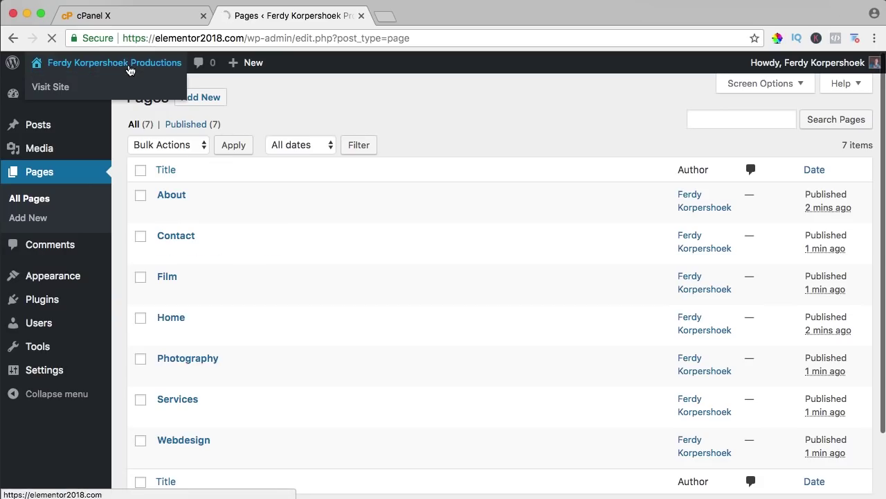
{"action": "left_click", "coordinate": [121, 64]}
{"action": "scroll", "coordinate": [372, 176], "scroll_direction": "down", "scroll_amount": 5}
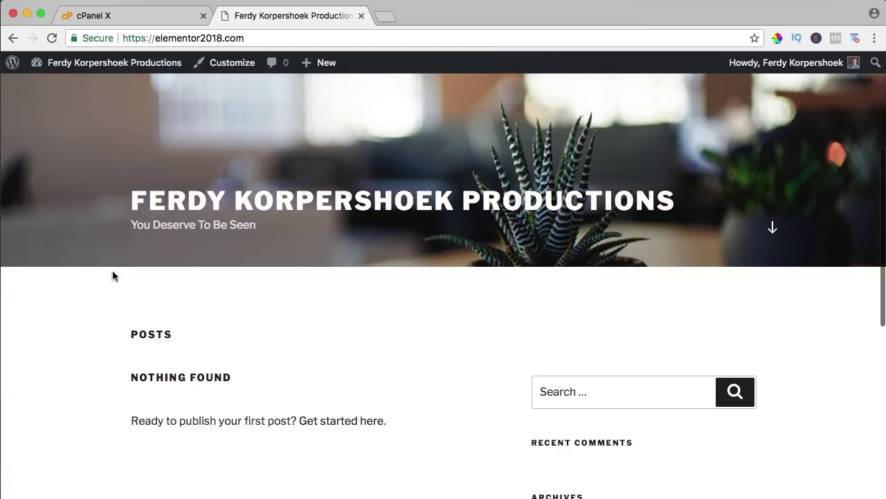
{"action": "scroll", "coordinate": [294, 298], "scroll_direction": "up", "scroll_amount": 1}
{"action": "scroll", "coordinate": [103, 269], "scroll_direction": "down", "scroll_amount": 2}
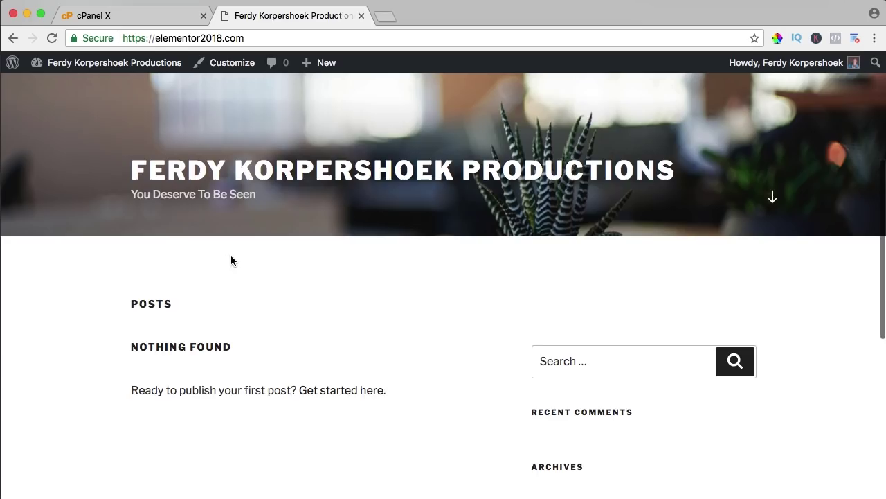
{"action": "scroll", "coordinate": [236, 263], "scroll_direction": "up", "scroll_amount": 4}
{"action": "mouse_move", "coordinate": [103, 63]}
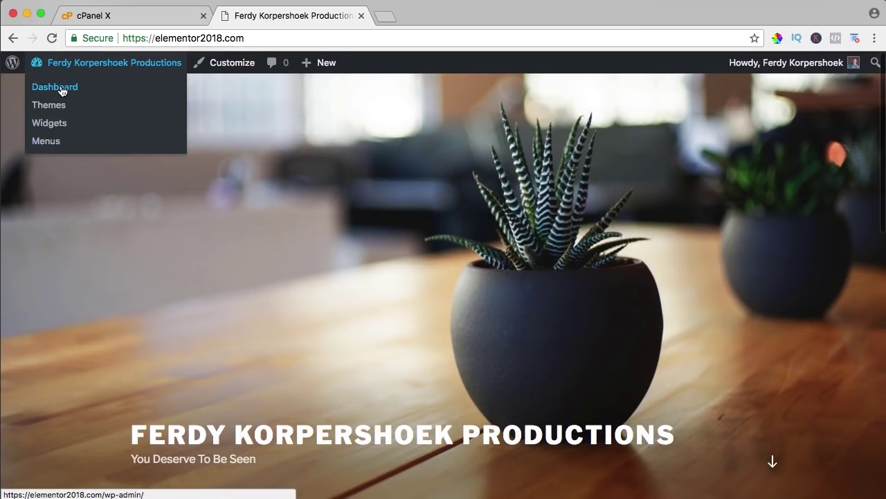
{"action": "left_click", "coordinate": [61, 88]}
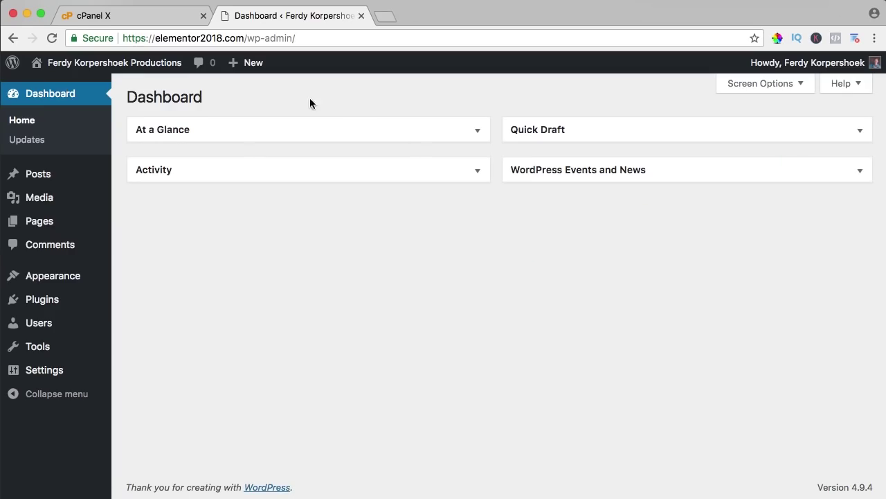
Step: Under Appearance > Menus, create a new menu named main_menu
{"action": "mouse_move", "coordinate": [60, 278]}
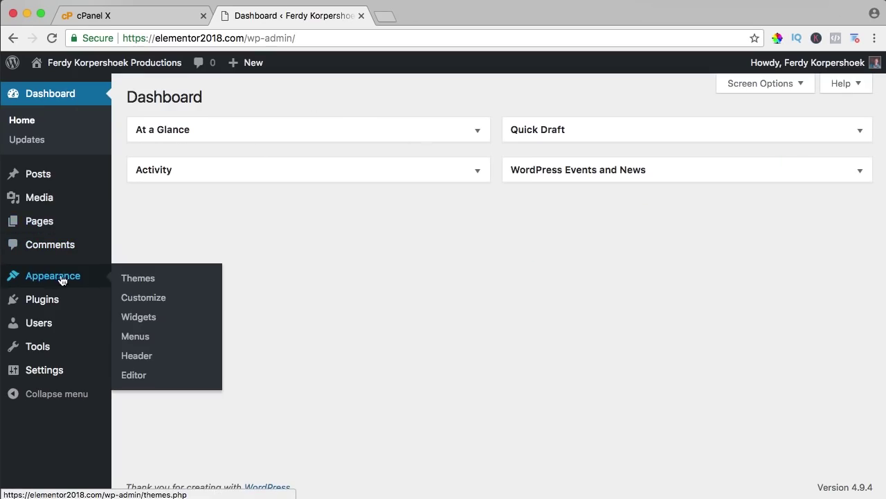
{"action": "left_click", "coordinate": [136, 337]}
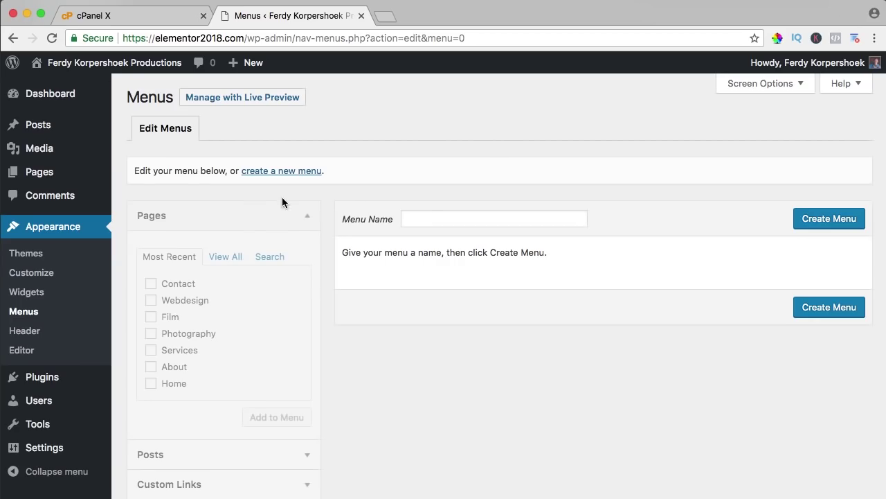
{"action": "left_click", "coordinate": [434, 218]}
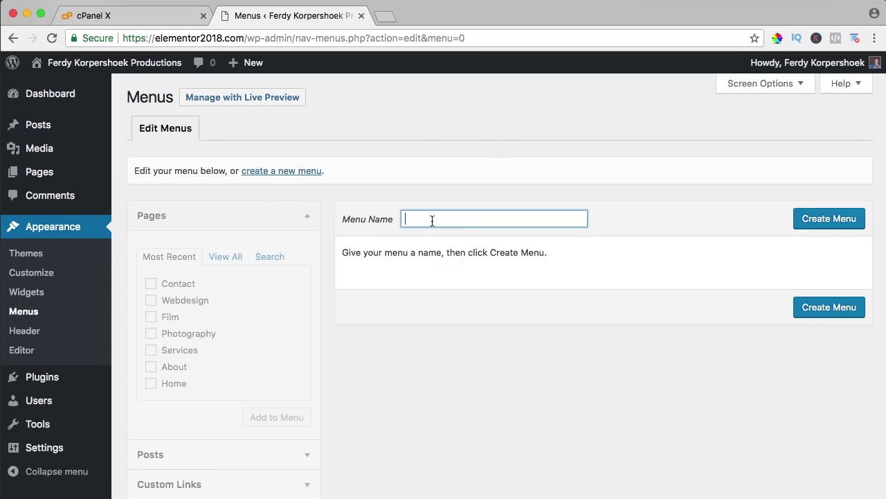
{"action": "type", "text": "main_menu"}
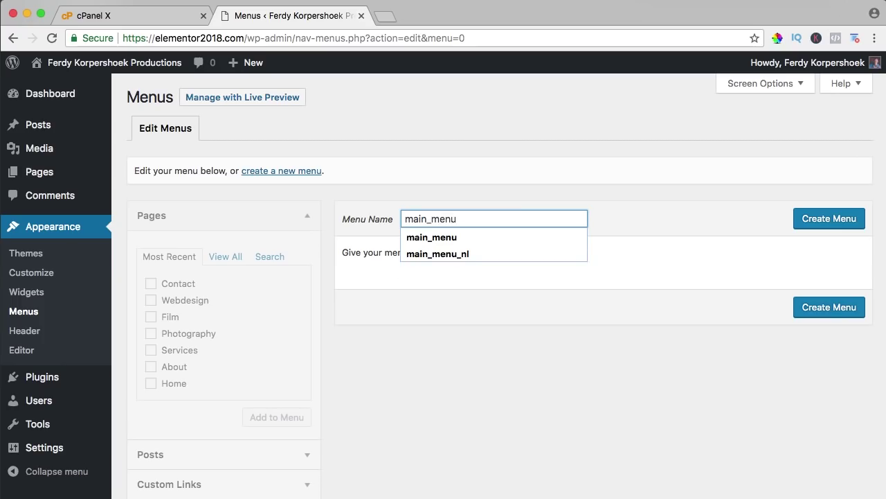
{"action": "left_click", "coordinate": [814, 221]}
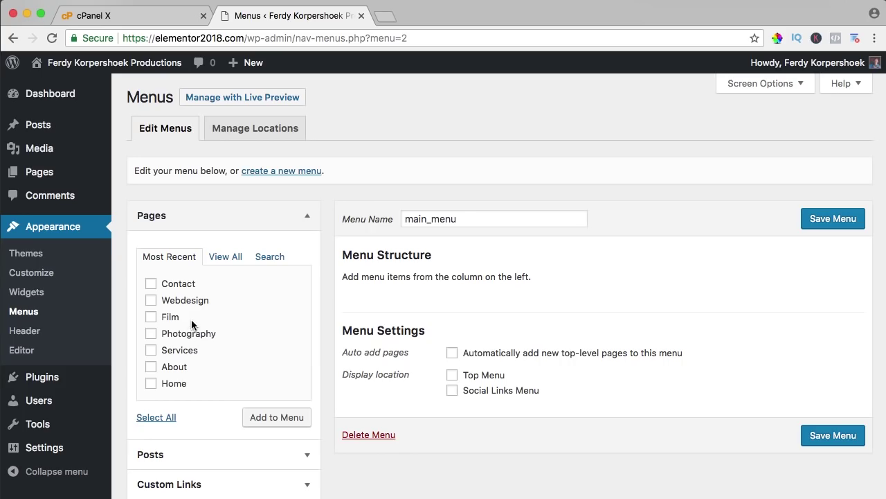
Step: Add every page to main_menu using View All and Select All
{"action": "left_click", "coordinate": [227, 258]}
{"action": "scroll", "coordinate": [158, 336], "scroll_direction": "down", "scroll_amount": 1}
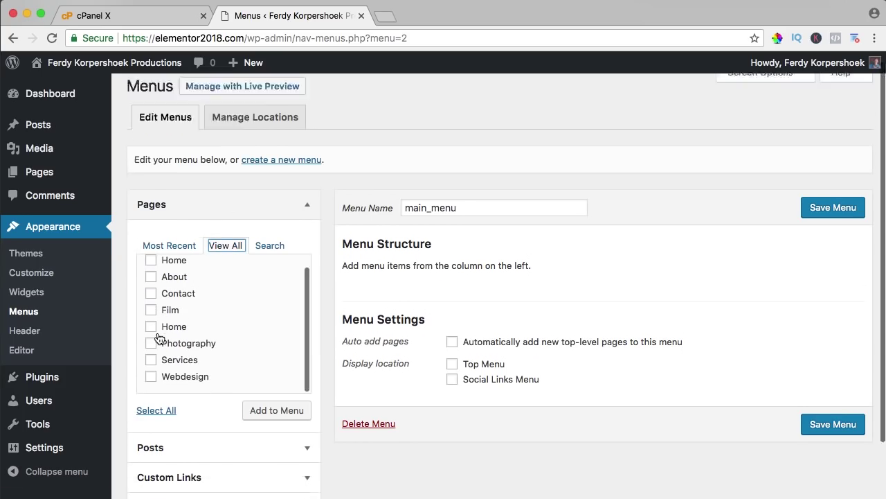
{"action": "left_click", "coordinate": [156, 391]}
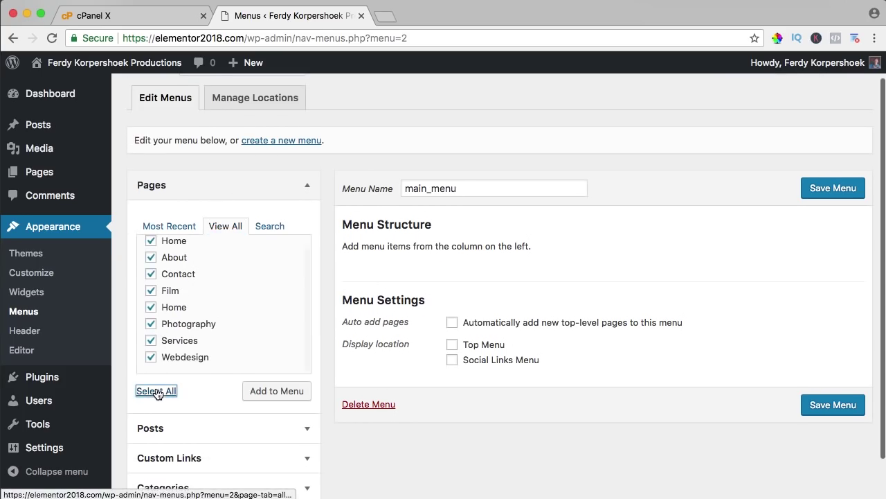
{"action": "left_click", "coordinate": [274, 394]}
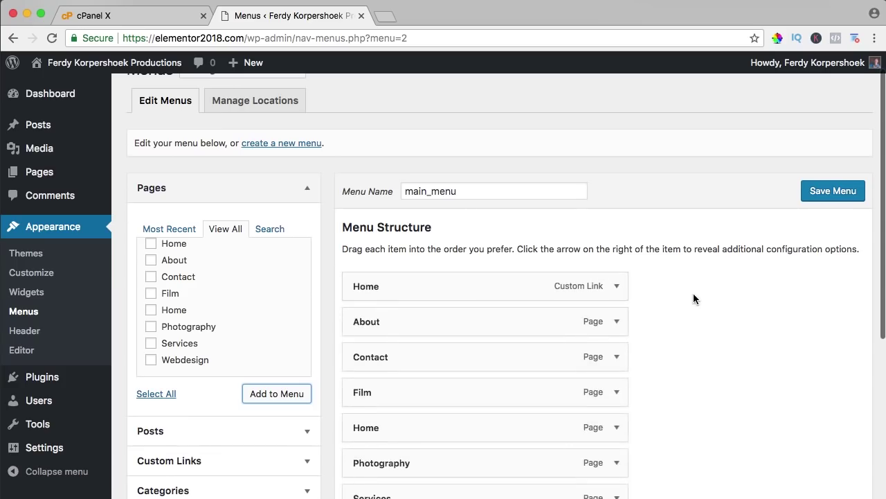
{"action": "scroll", "coordinate": [693, 295], "scroll_direction": "down", "scroll_amount": 5}
{"action": "scroll", "coordinate": [694, 297], "scroll_direction": "up", "scroll_amount": 1}
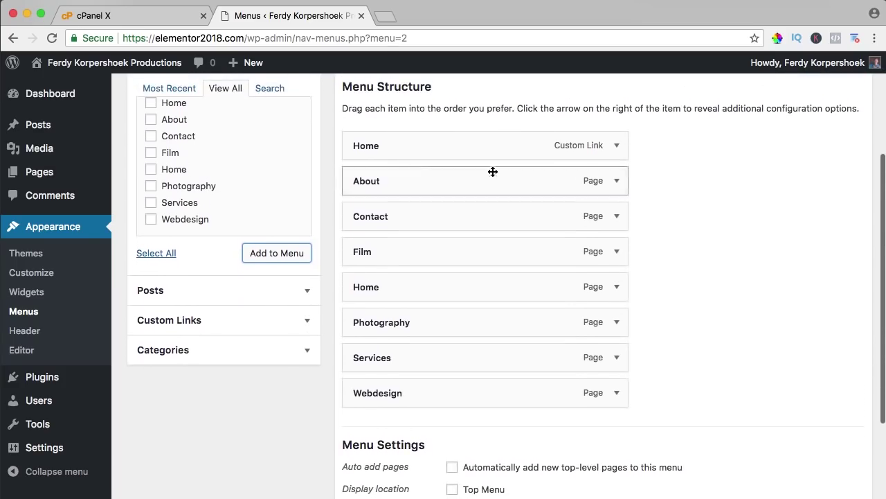
Step: Load apple.com in a new browser tab, then close it
{"action": "left_click", "coordinate": [385, 16]}
{"action": "type", "text": "apple.com"}
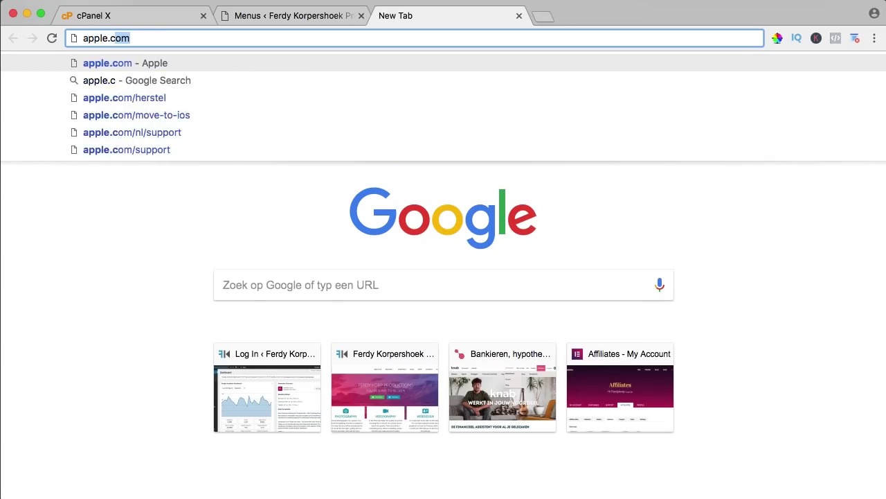
{"action": "key", "text": "Return"}
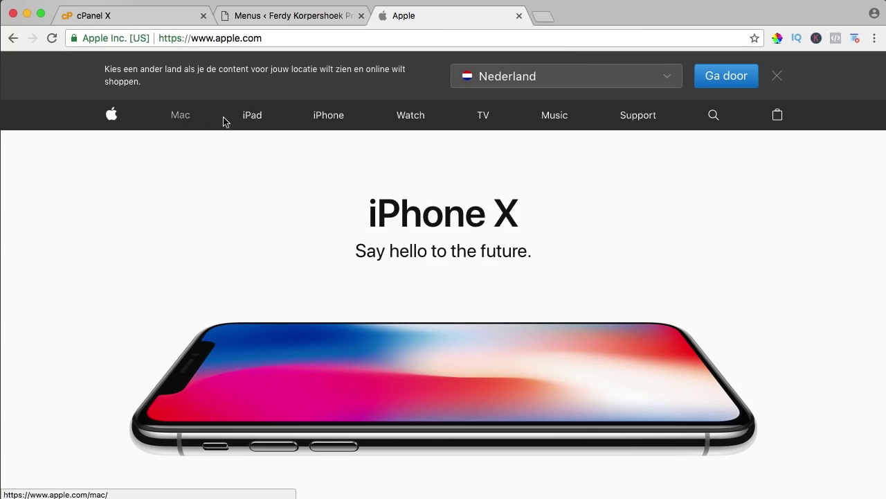
{"action": "left_click", "coordinate": [519, 16]}
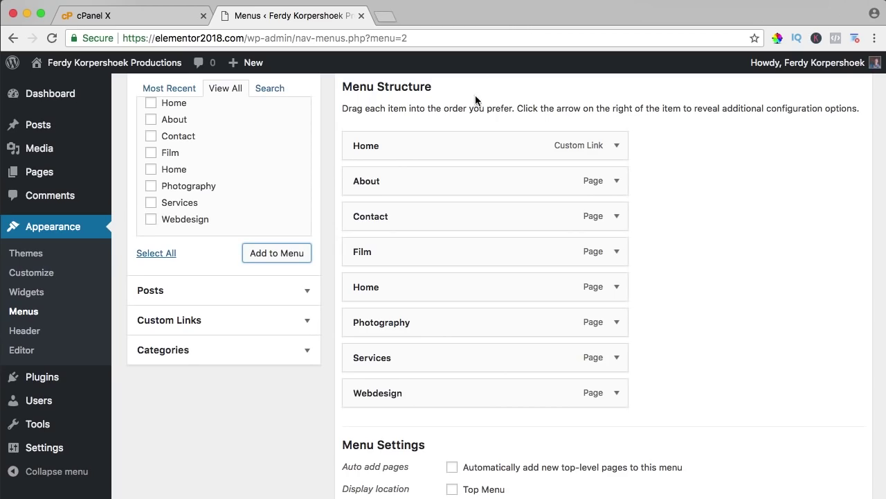
Step: Remove both Home entries, the custom link and the page item, from main_menu
{"action": "left_click", "coordinate": [616, 146]}
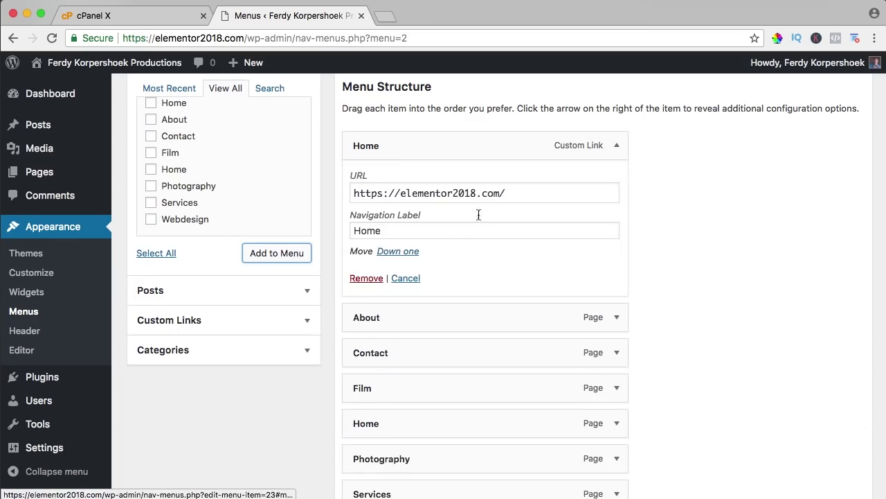
{"action": "left_click", "coordinate": [618, 146]}
{"action": "left_click", "coordinate": [618, 146]}
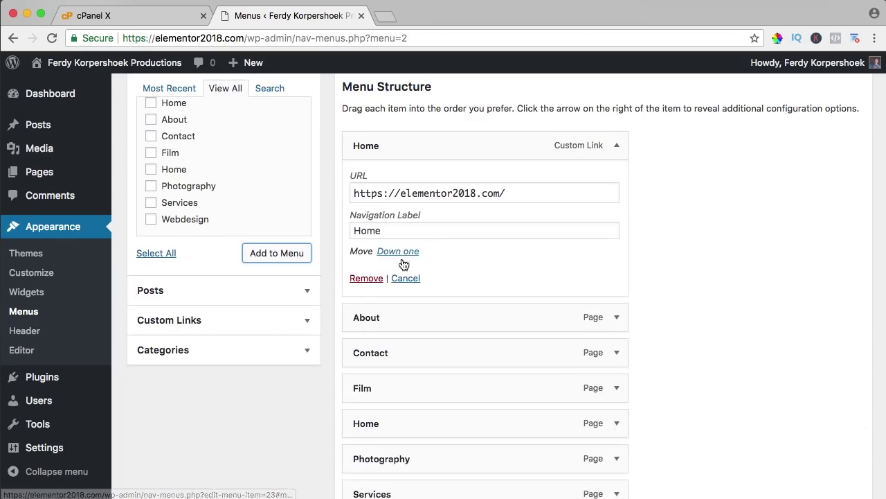
{"action": "left_click", "coordinate": [367, 278]}
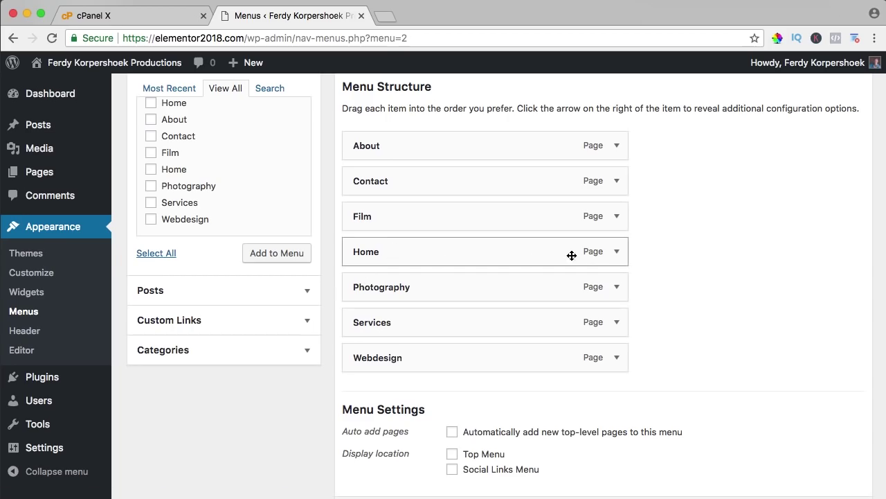
{"action": "left_click", "coordinate": [619, 252]}
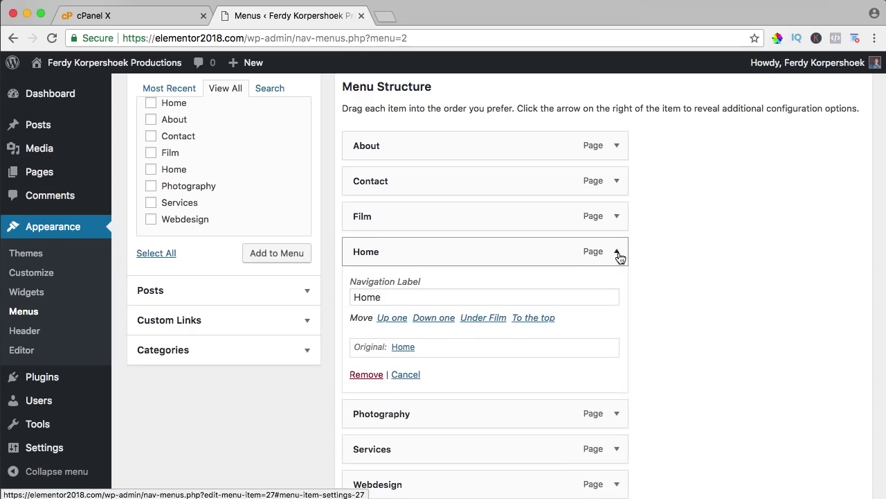
{"action": "left_click", "coordinate": [361, 375]}
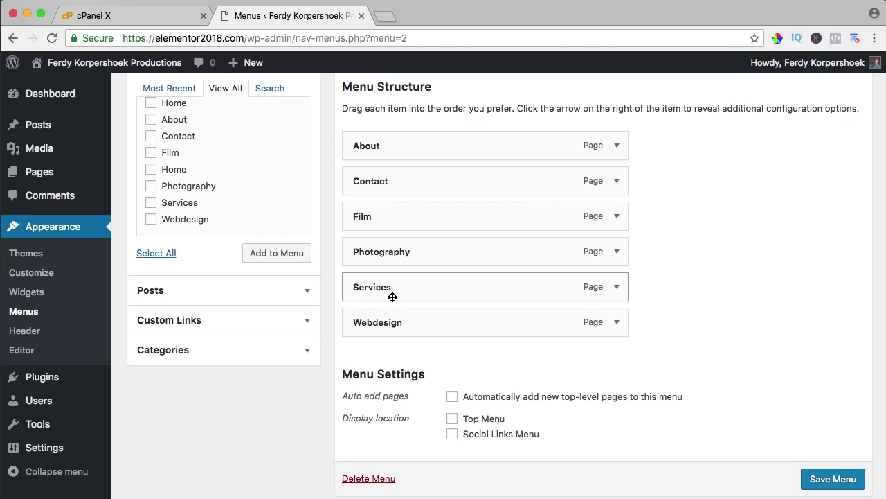
Step: Move Services below About, nest Photography and Film under Services, Webdesign under Film, and save
{"action": "left_click_drag", "start_coordinate": [392, 295], "coordinate": [393, 185]}
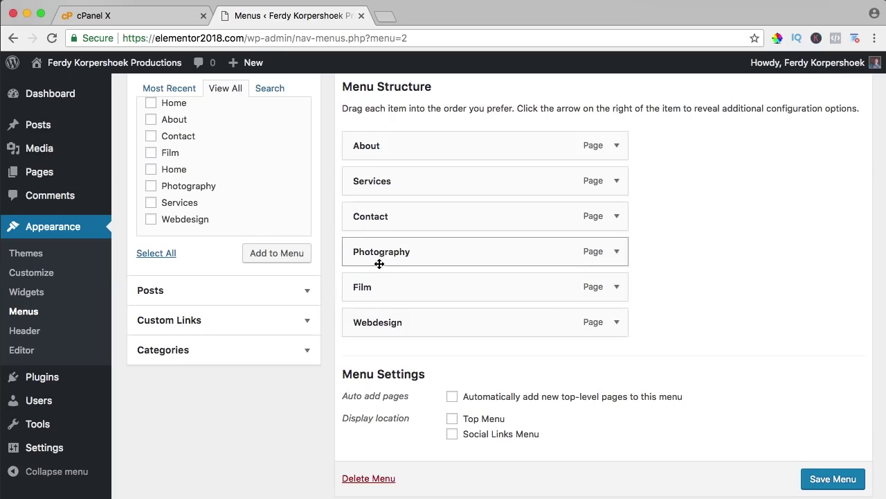
{"action": "left_click_drag", "start_coordinate": [380, 260], "coordinate": [410, 222]}
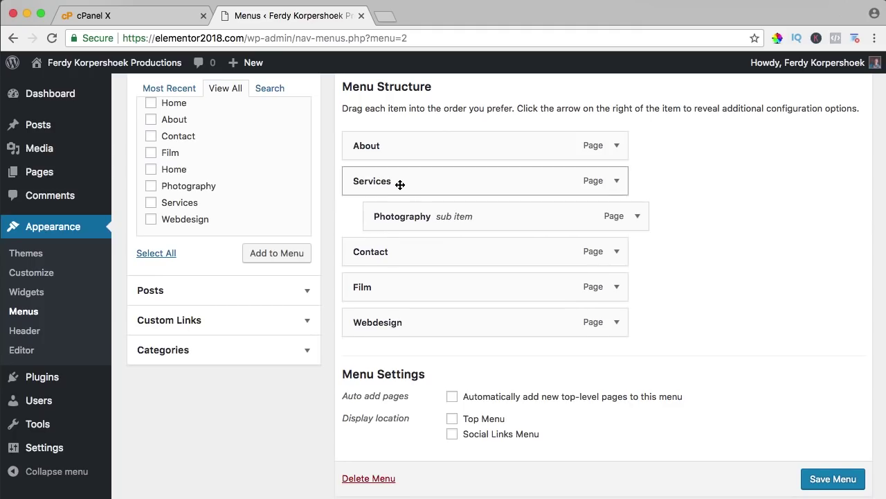
{"action": "left_click_drag", "start_coordinate": [382, 285], "coordinate": [406, 248]}
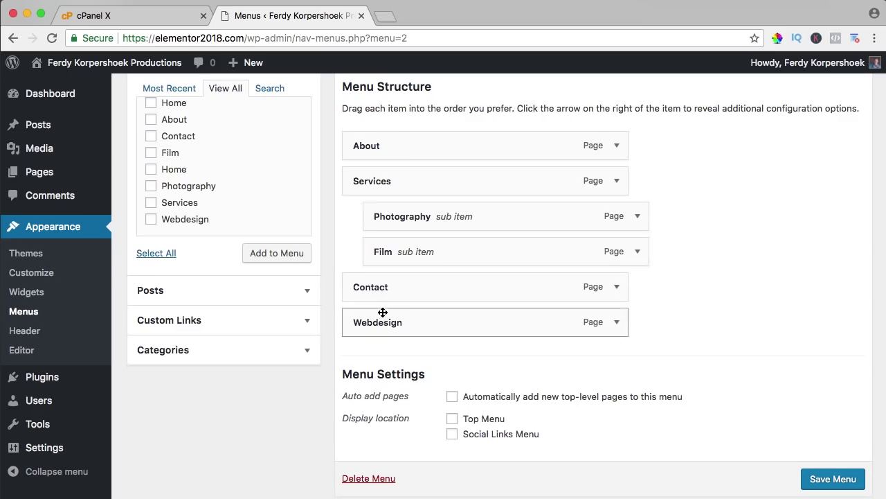
{"action": "left_click_drag", "start_coordinate": [354, 315], "coordinate": [393, 289]}
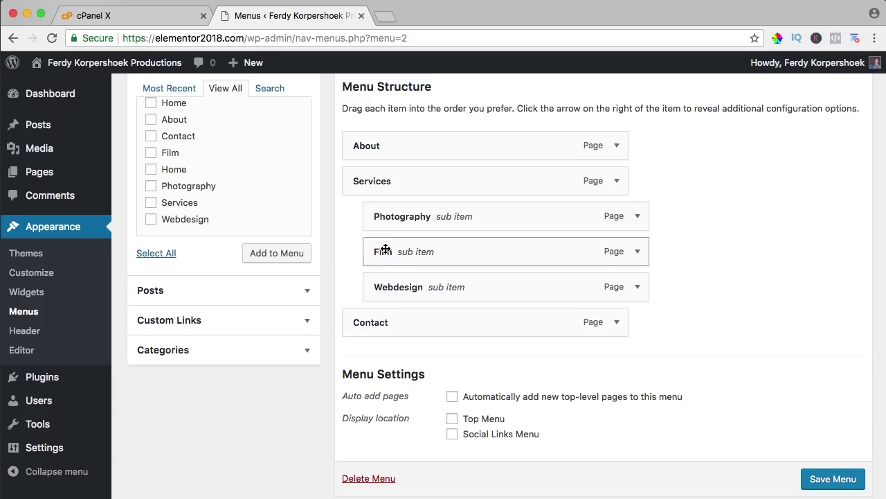
{"action": "left_click_drag", "start_coordinate": [385, 290], "coordinate": [410, 290]}
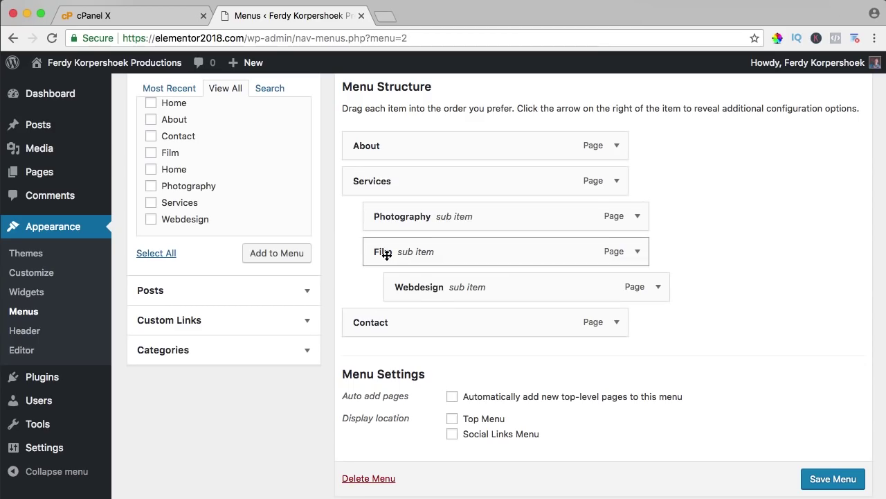
{"action": "left_click", "coordinate": [828, 478]}
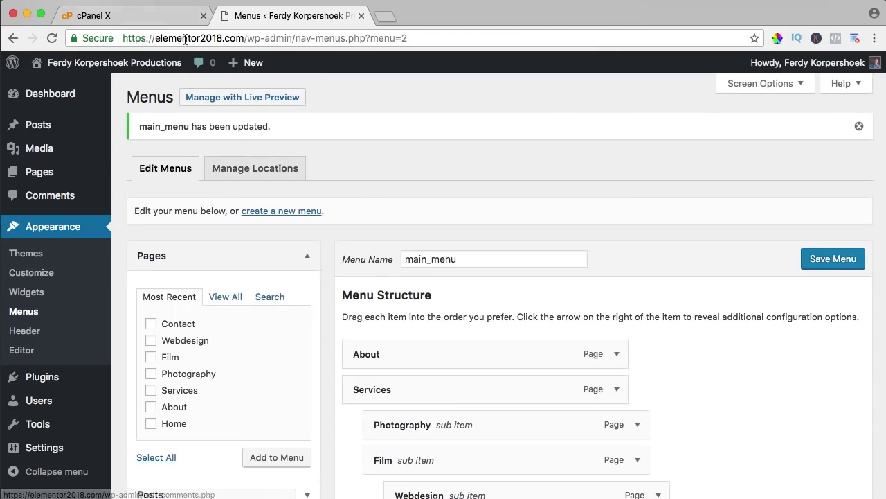
Step: Close the cPanel tab and open the live site in a new tab beside the menu editor
{"action": "left_click", "coordinate": [203, 15]}
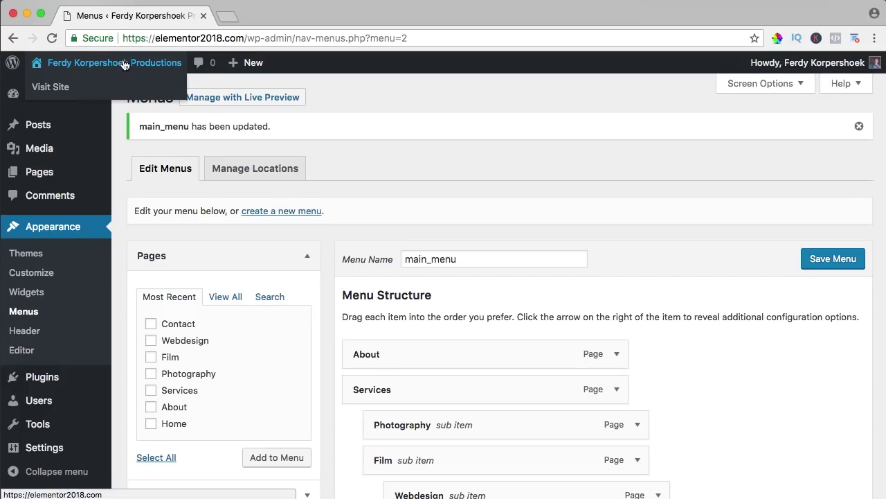
{"action": "left_click", "coordinate": [124, 65]}
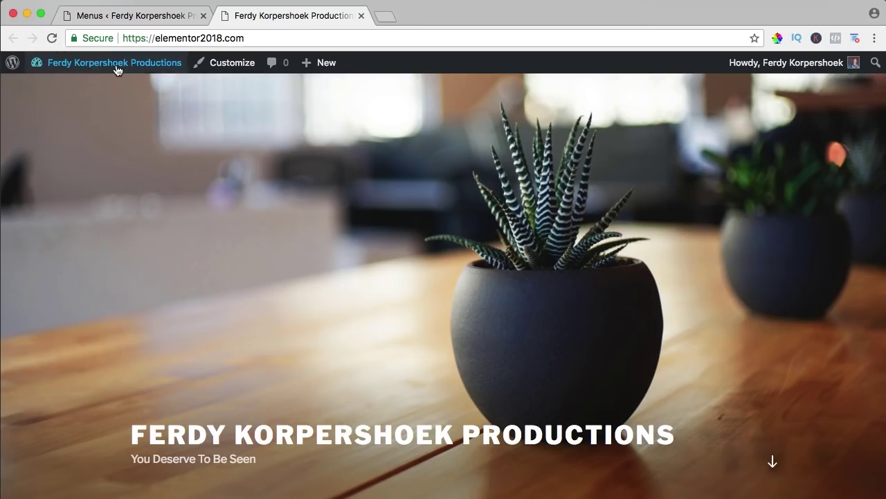
{"action": "scroll", "coordinate": [323, 205], "scroll_direction": "down", "scroll_amount": 4}
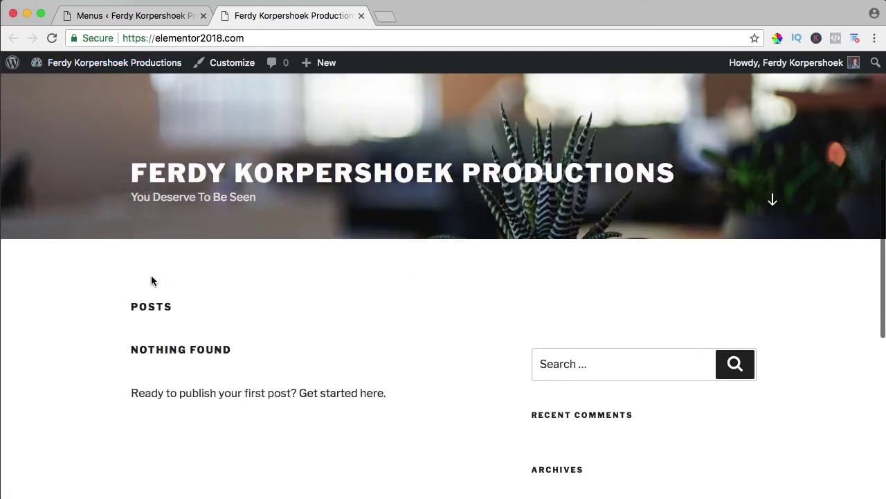
{"action": "left_click", "coordinate": [187, 14]}
{"action": "scroll", "coordinate": [395, 235], "scroll_direction": "down", "scroll_amount": 5}
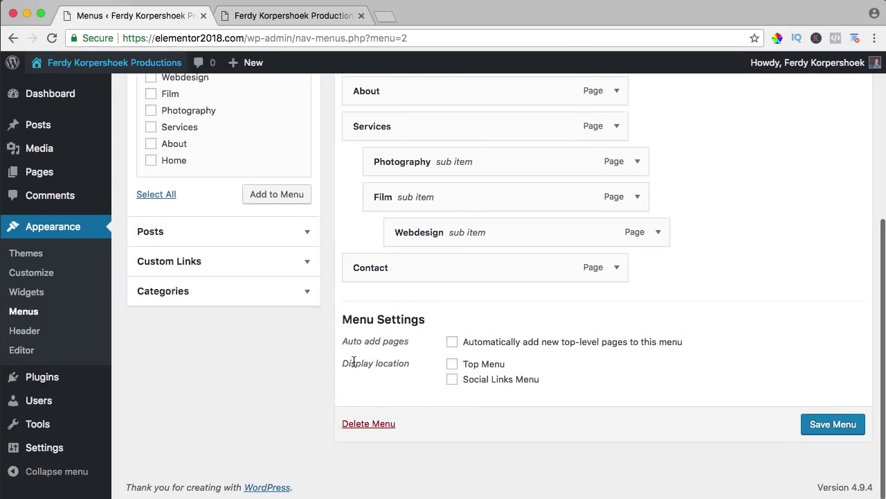
Step: Assign main_menu to the Top Menu location and check its dropdown on the live site
{"action": "left_click", "coordinate": [453, 365]}
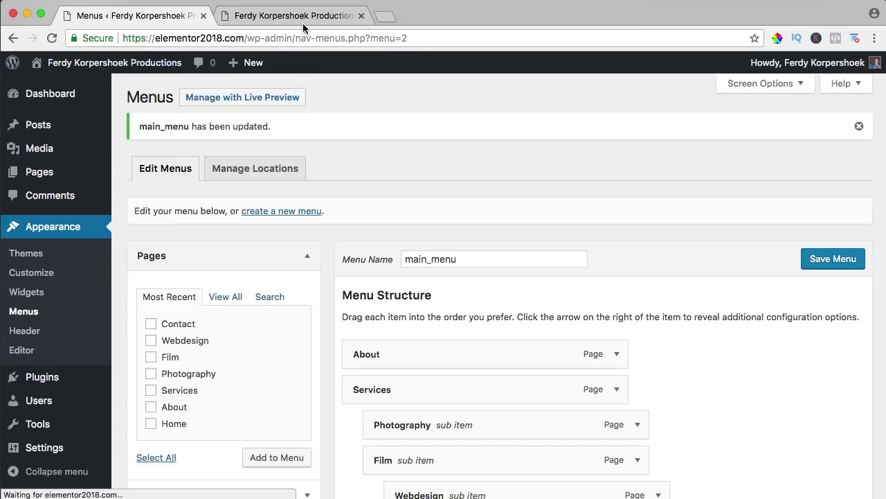
{"action": "left_click", "coordinate": [302, 17]}
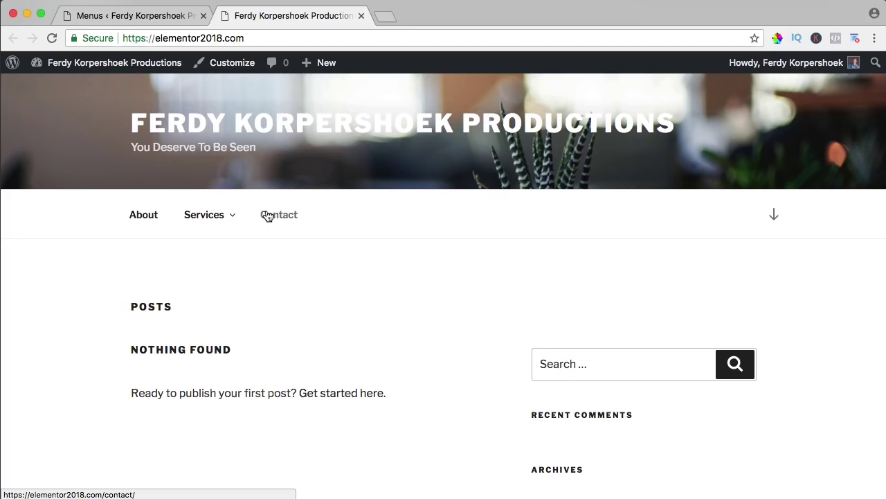
{"action": "mouse_move", "coordinate": [230, 219]}
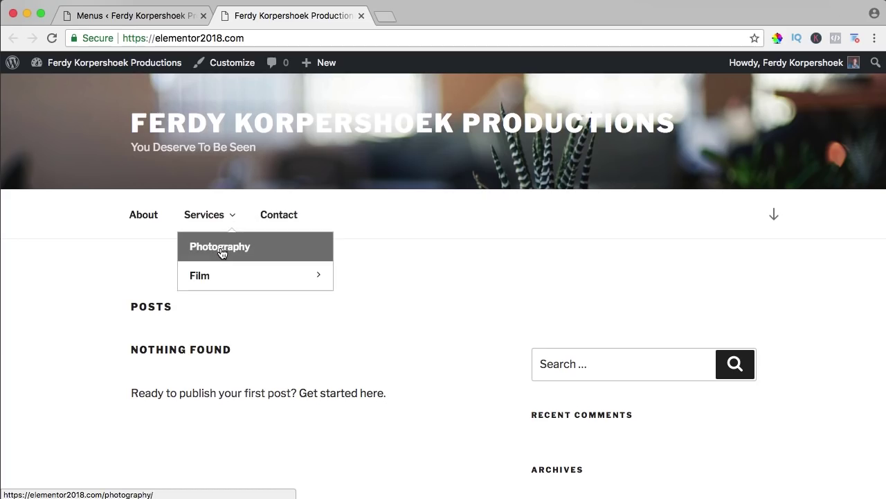
{"action": "mouse_move", "coordinate": [221, 272]}
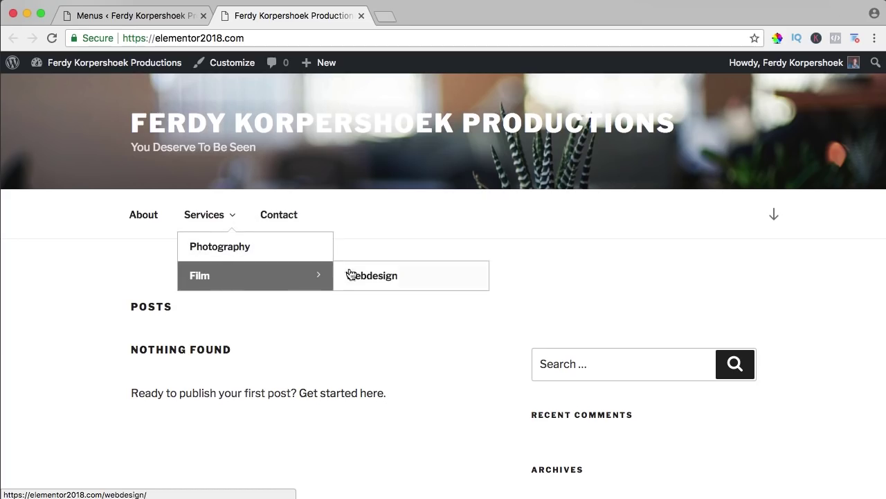
Step: Move Webdesign out to Film's level under Services, save the menu, and review the live site
{"action": "left_click", "coordinate": [169, 15]}
{"action": "scroll", "coordinate": [431, 319], "scroll_direction": "down", "scroll_amount": 5}
{"action": "left_click_drag", "start_coordinate": [419, 267], "coordinate": [409, 271]}
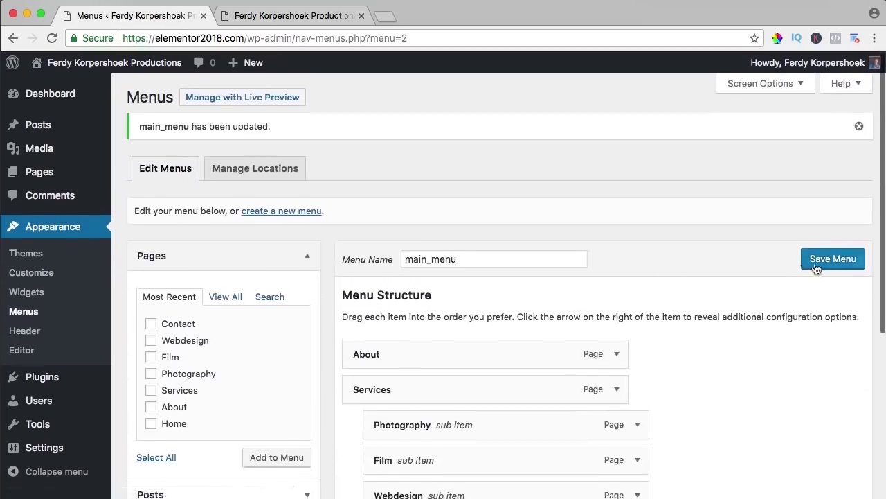
{"action": "left_click", "coordinate": [824, 265]}
{"action": "left_click", "coordinate": [291, 16]}
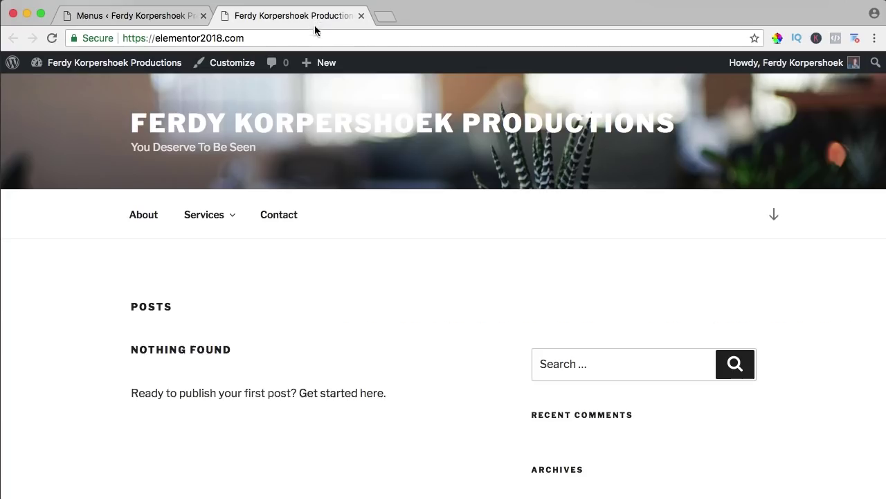
{"action": "scroll", "coordinate": [373, 264], "scroll_direction": "down", "scroll_amount": 10}
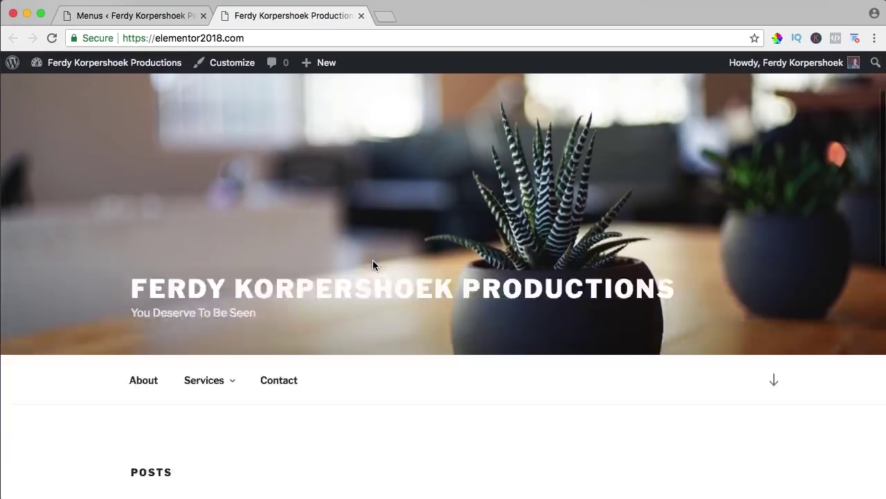
{"action": "scroll", "coordinate": [438, 246], "scroll_direction": "up", "scroll_amount": 10}
{"action": "scroll", "coordinate": [462, 227], "scroll_direction": "down", "scroll_amount": 8}
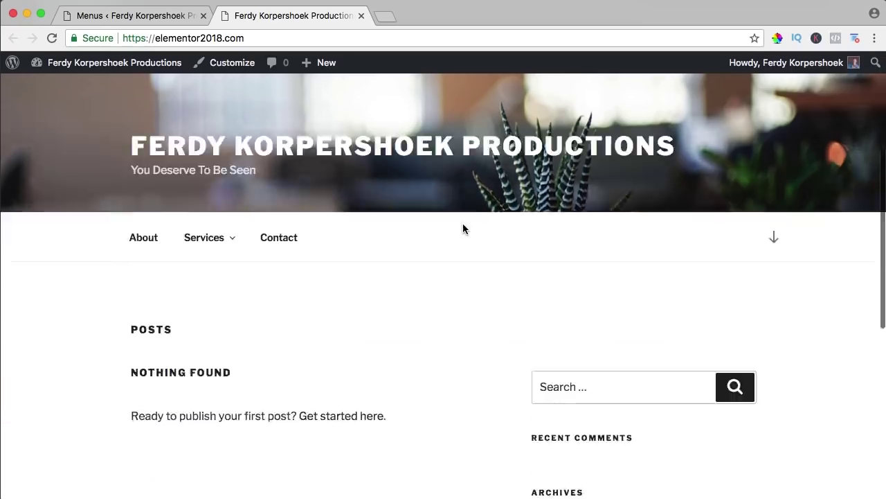
{"action": "scroll", "coordinate": [463, 229], "scroll_direction": "down", "scroll_amount": 2}
{"action": "scroll", "coordinate": [425, 231], "scroll_direction": "up", "scroll_amount": 10}
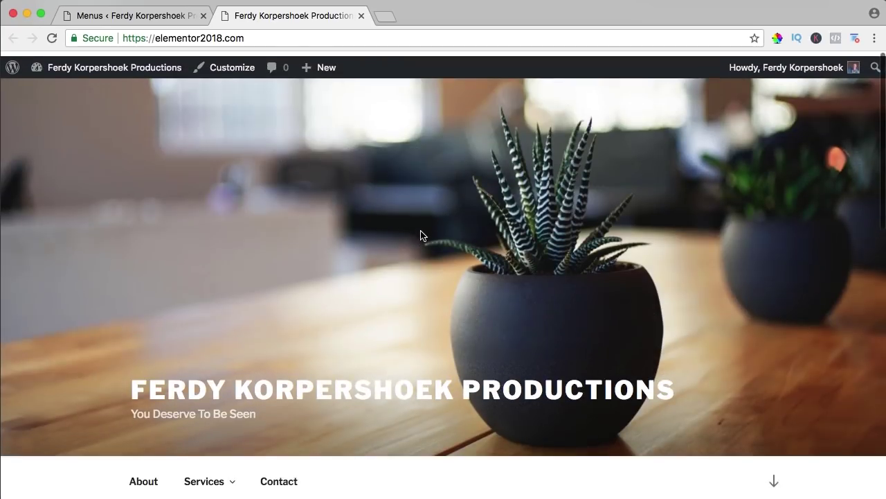
Step: On ferdykorpershoek.com's Make a Website In 1 Hour tutorial, follow the free Astra Theme link
{"action": "left_click", "coordinate": [385, 16]}
{"action": "type", "text": "ferdykorp.com"}
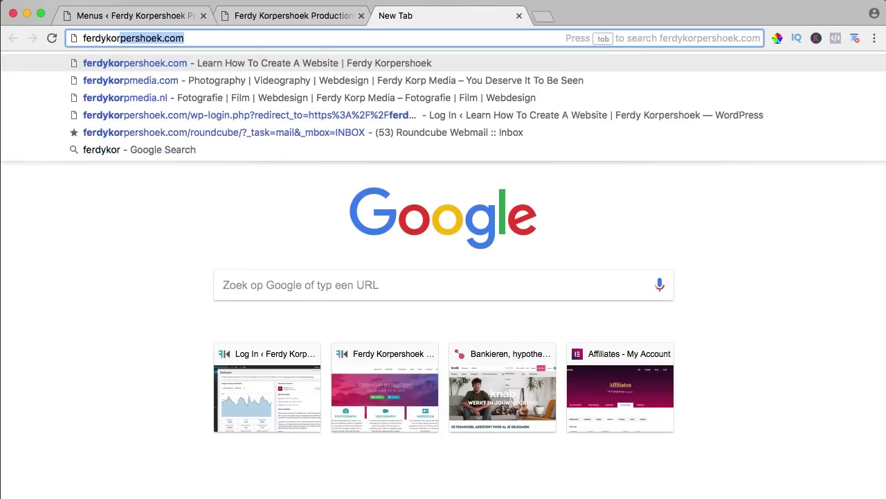
{"action": "key", "text": "Return"}
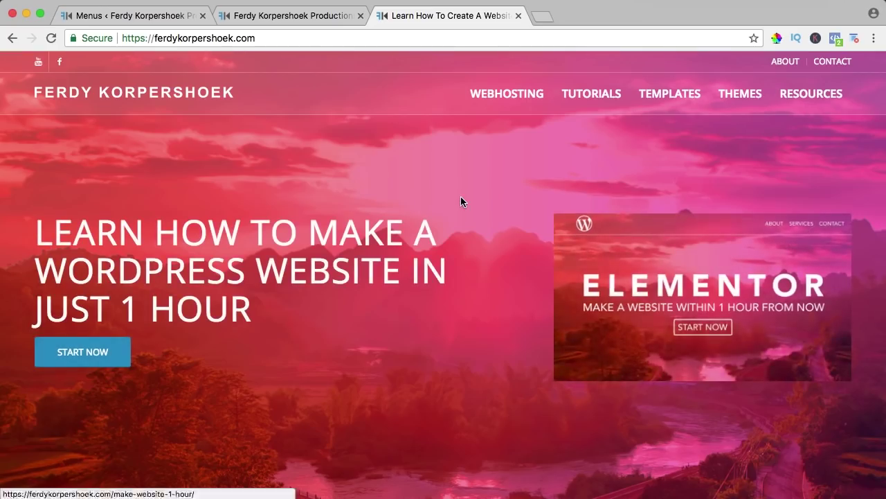
{"action": "mouse_move", "coordinate": [590, 99]}
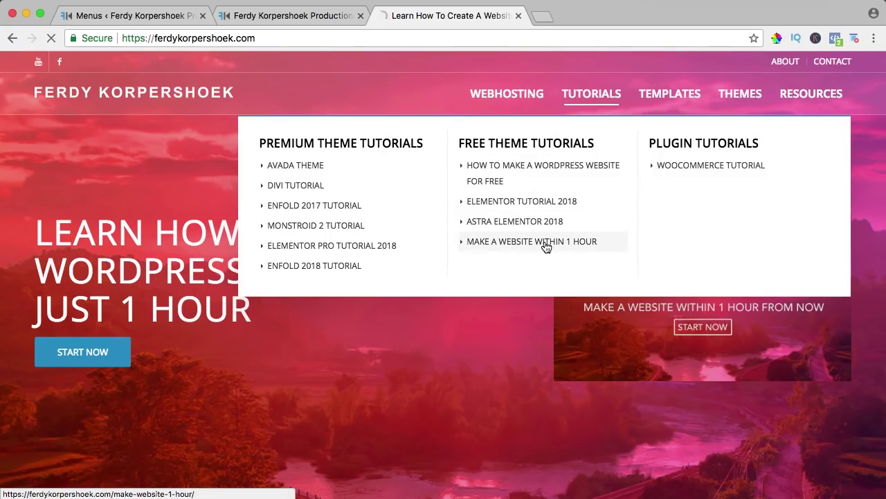
{"action": "scroll", "coordinate": [445, 204], "scroll_direction": "down", "scroll_amount": 15}
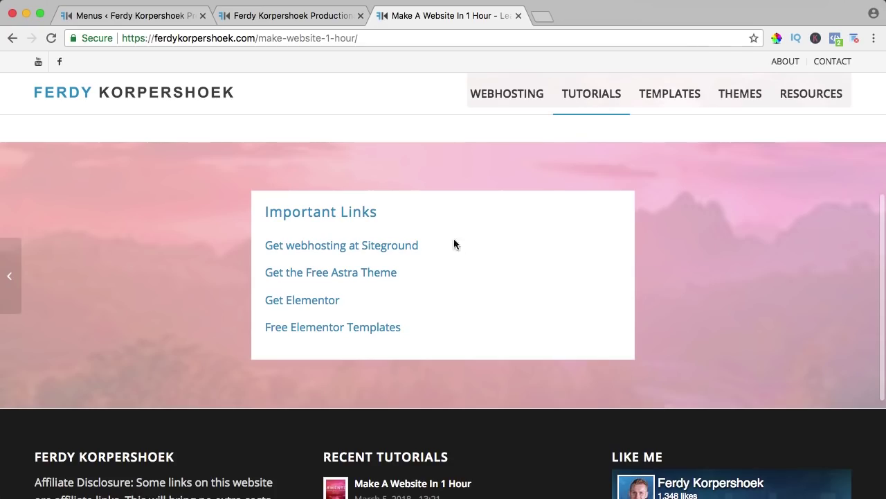
{"action": "left_click", "coordinate": [342, 274]}
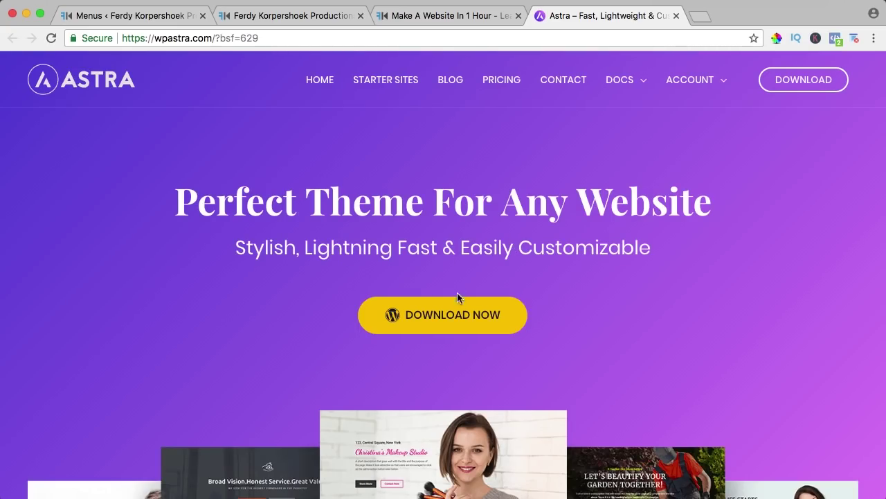
Step: Request Astra's free download, entering a first name and e-mail and choosing Subscribe & Download
{"action": "left_click", "coordinate": [440, 322]}
{"action": "scroll", "coordinate": [350, 269], "scroll_direction": "down", "scroll_amount": 5}
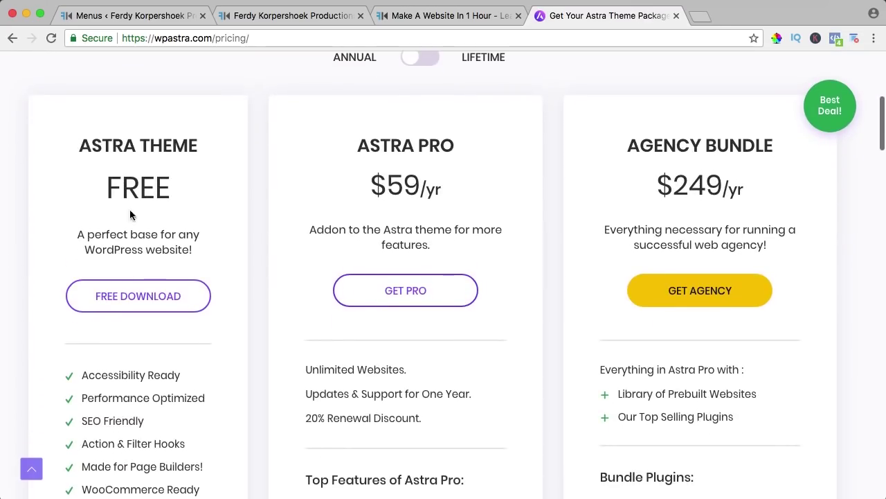
{"action": "left_click", "coordinate": [138, 296]}
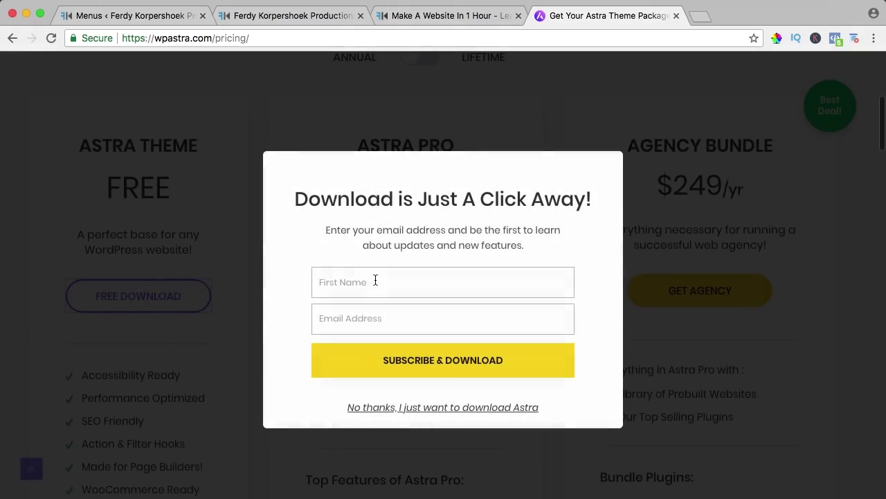
{"action": "left_click", "coordinate": [375, 280]}
{"action": "type", "text": "Ferdy"}
{"action": "key", "text": "Tab"}
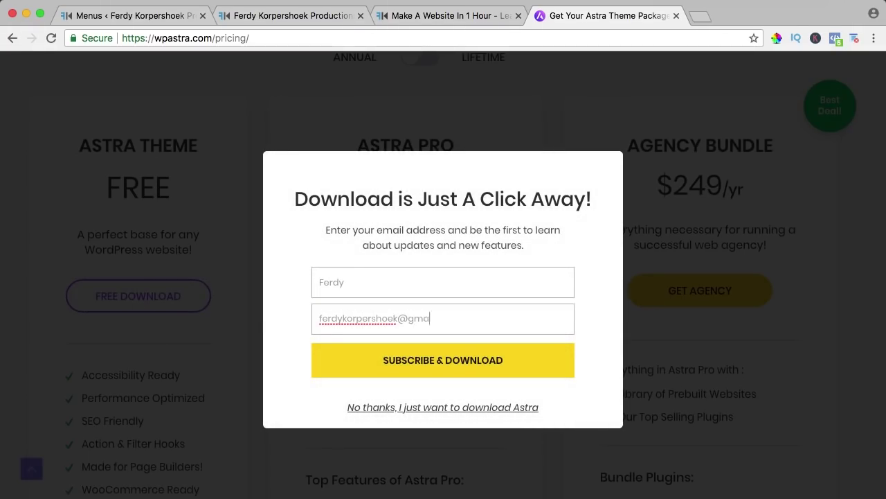
{"action": "left_click", "coordinate": [449, 366]}
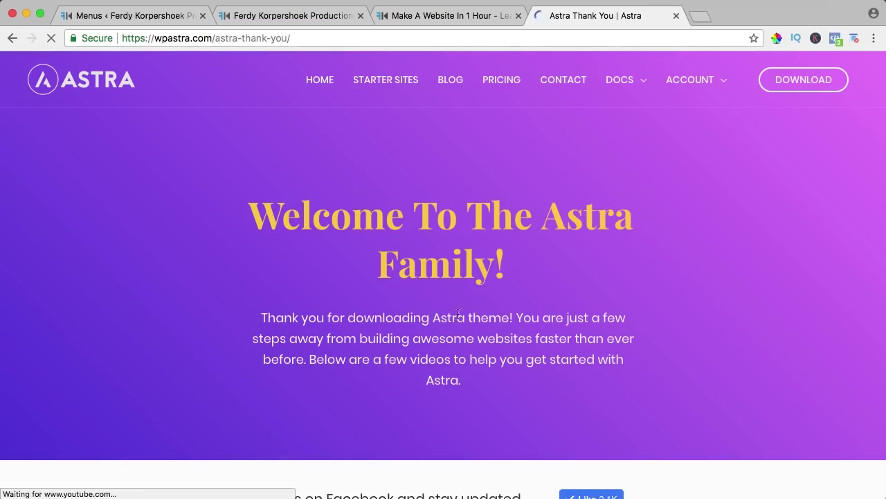
Step: From the Dashboard's Themes page, add the Astra theme from the directory, install and activate it
{"action": "left_click", "coordinate": [265, 15]}
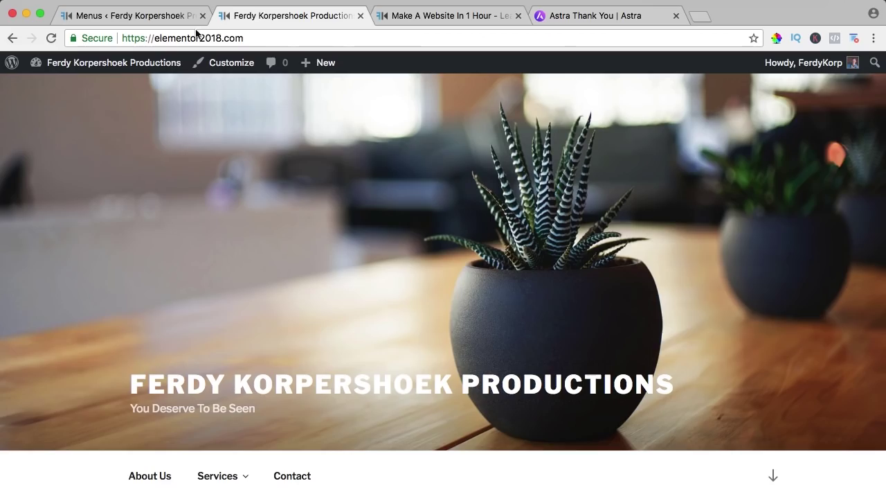
{"action": "left_click", "coordinate": [115, 68]}
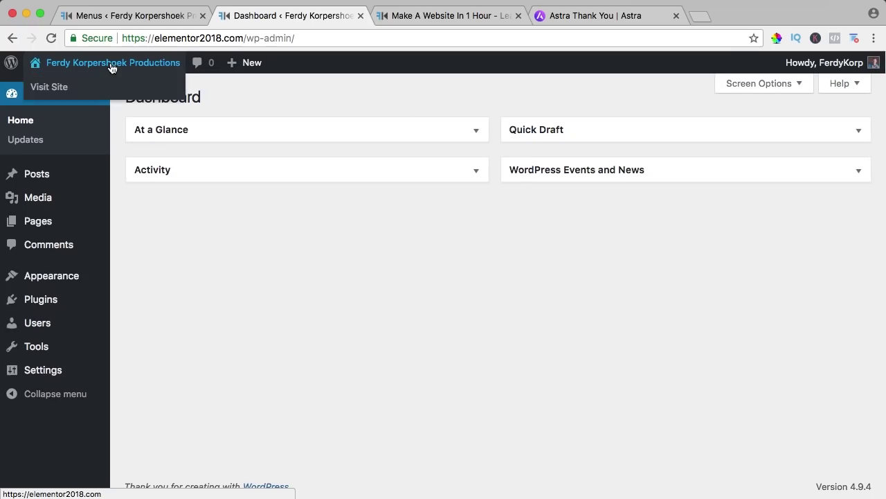
{"action": "mouse_move", "coordinate": [63, 280]}
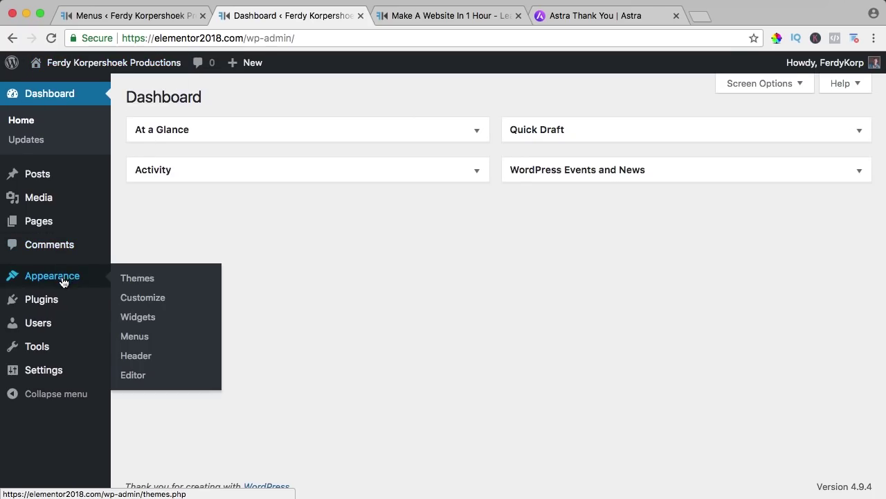
{"action": "left_click", "coordinate": [139, 280]}
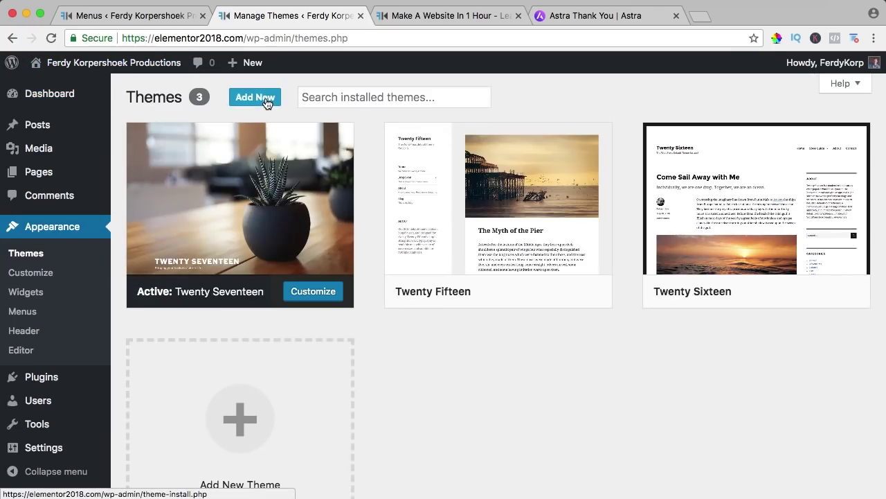
{"action": "left_click", "coordinate": [260, 101]}
{"action": "left_click", "coordinate": [708, 135]}
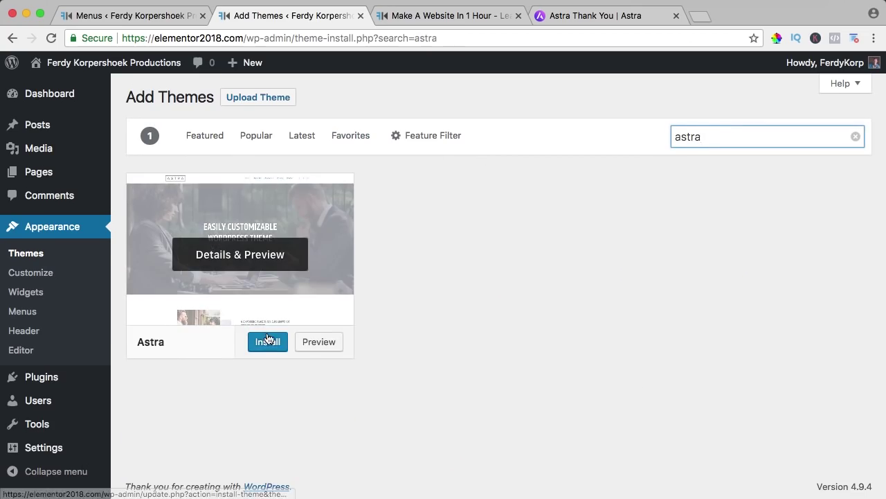
{"action": "left_click", "coordinate": [268, 342]}
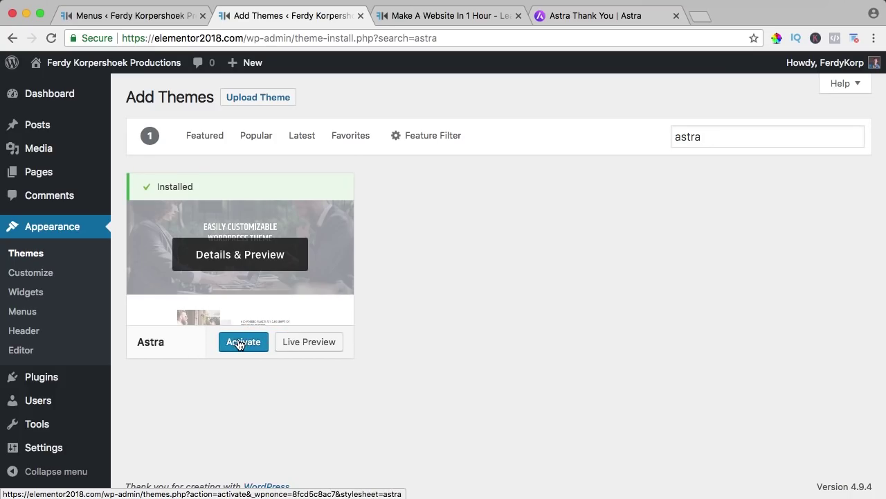
{"action": "left_click", "coordinate": [241, 343]}
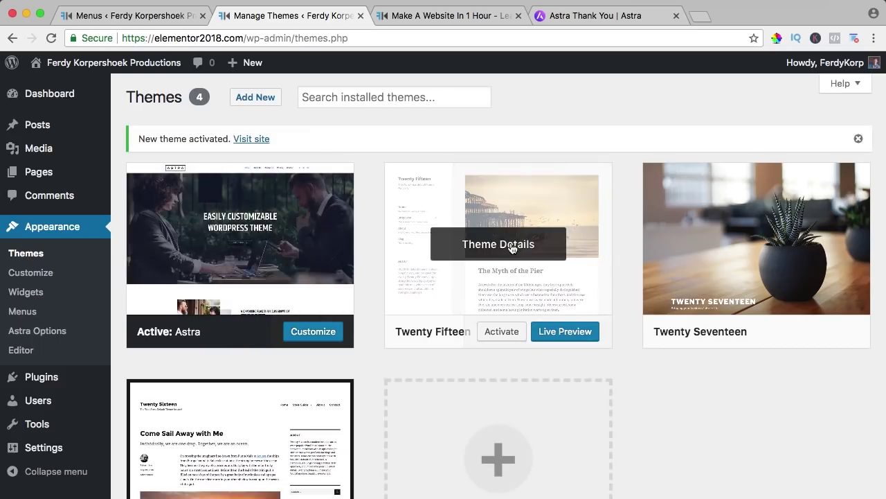
Step: Delete the Twenty Fifteen, Twenty Seventeen and Twenty Sixteen themes, confirming each deletion with OK
{"action": "left_click", "coordinate": [512, 245]}
{"action": "left_click", "coordinate": [833, 471]}
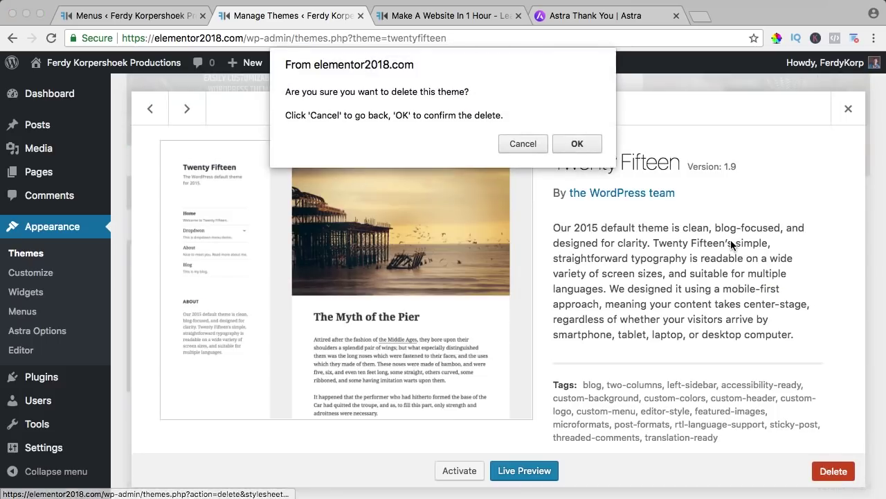
{"action": "left_click", "coordinate": [577, 143]}
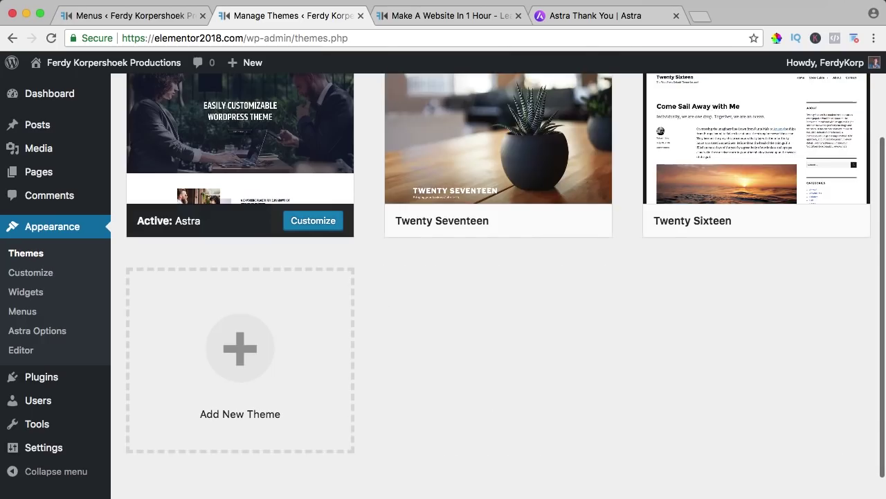
{"action": "left_click", "coordinate": [530, 135]}
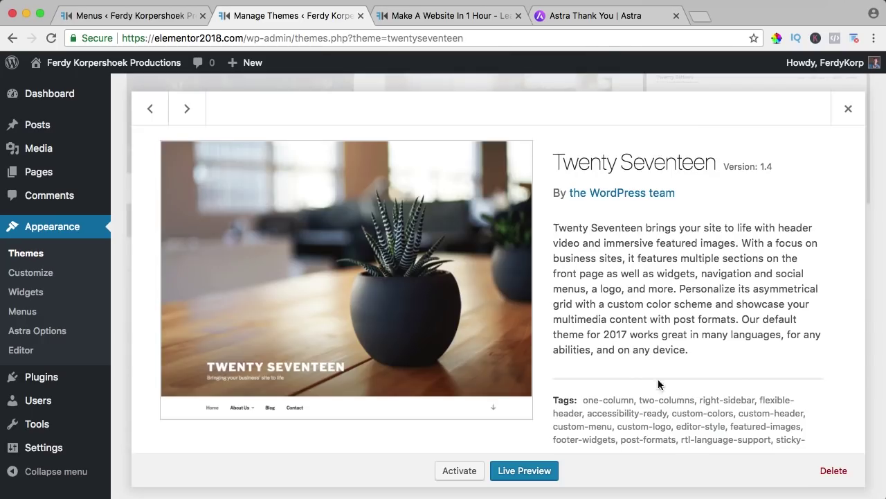
{"action": "left_click", "coordinate": [835, 475]}
{"action": "left_click", "coordinate": [578, 143]}
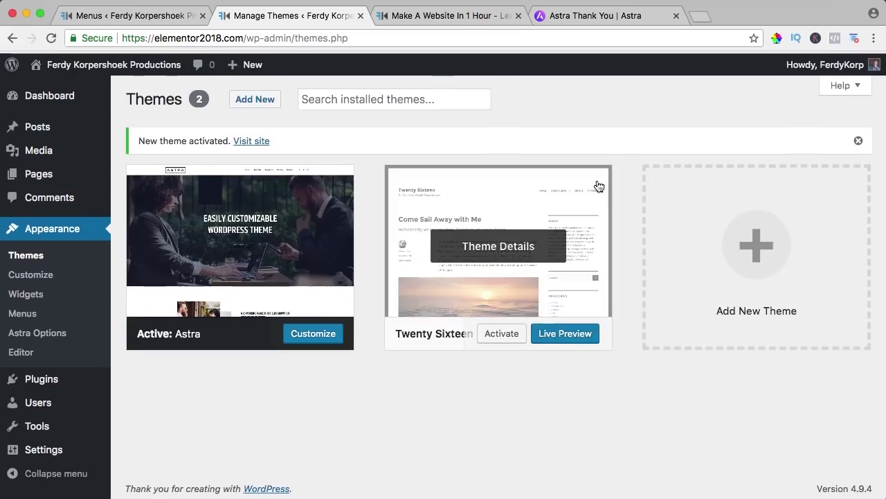
{"action": "left_click", "coordinate": [481, 247]}
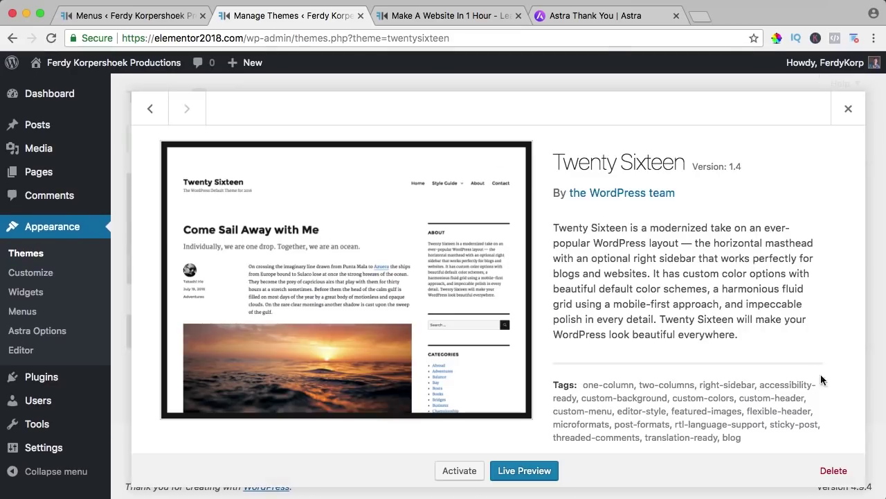
{"action": "left_click", "coordinate": [834, 470]}
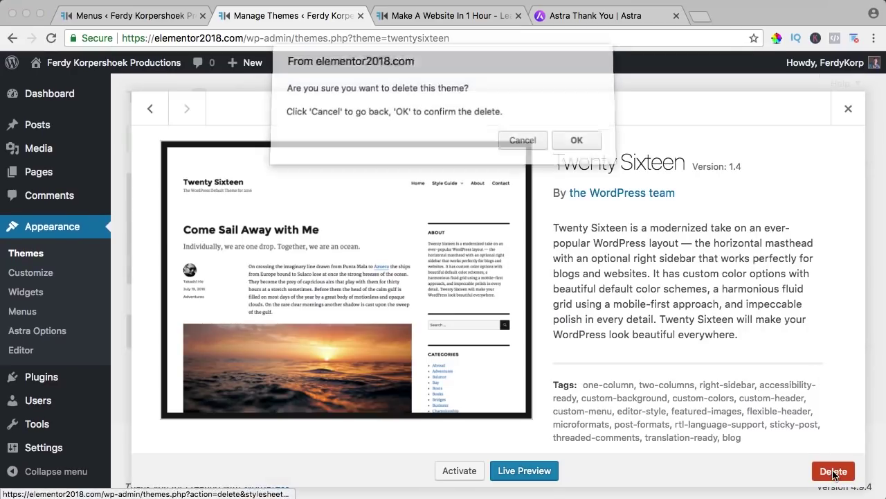
{"action": "left_click", "coordinate": [580, 147]}
{"action": "scroll", "coordinate": [547, 149], "scroll_direction": "down", "scroll_amount": 5}
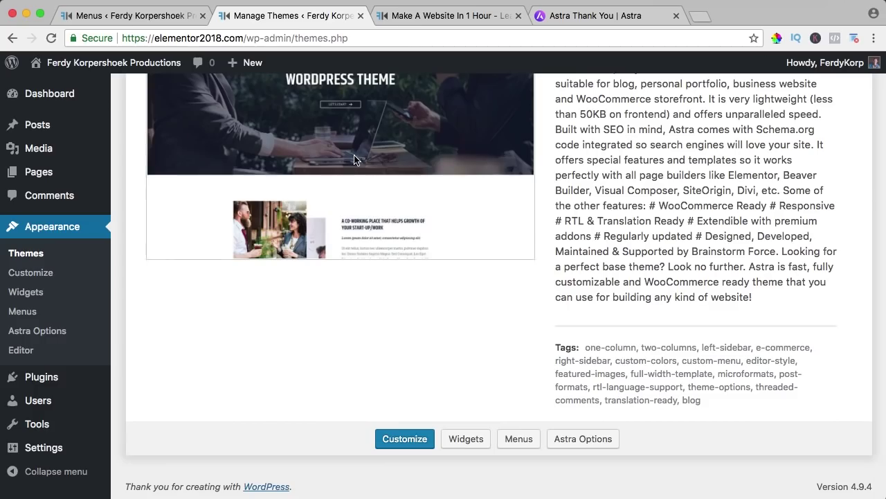
Step: From the tutorial tab, follow Get Elementor to elementor.com and choose Free Download
{"action": "left_click", "coordinate": [432, 15]}
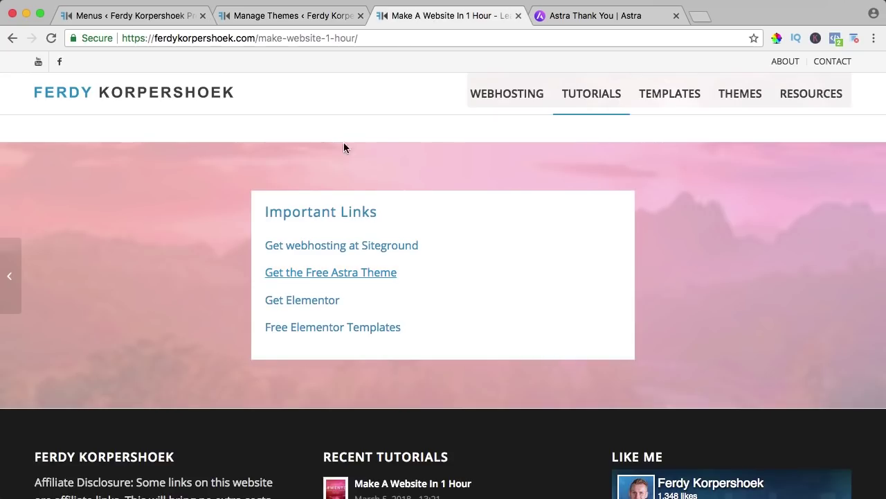
{"action": "left_click", "coordinate": [297, 304]}
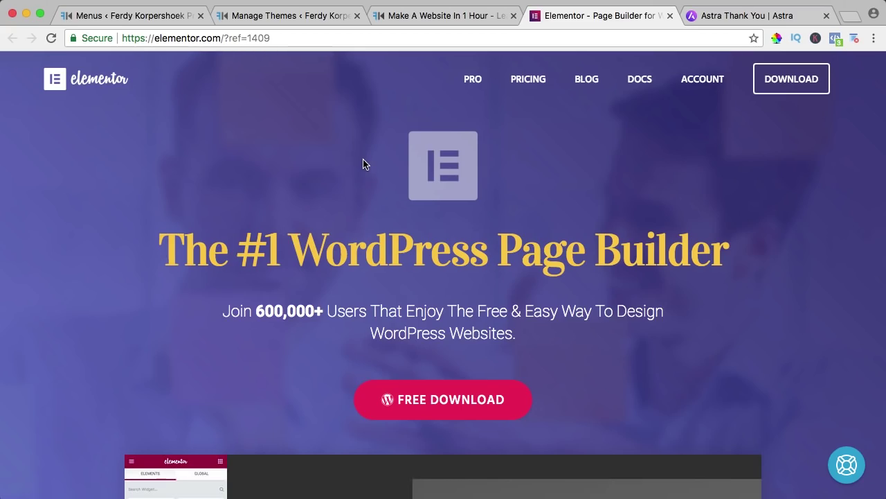
{"action": "scroll", "coordinate": [364, 160], "scroll_direction": "down", "scroll_amount": 3}
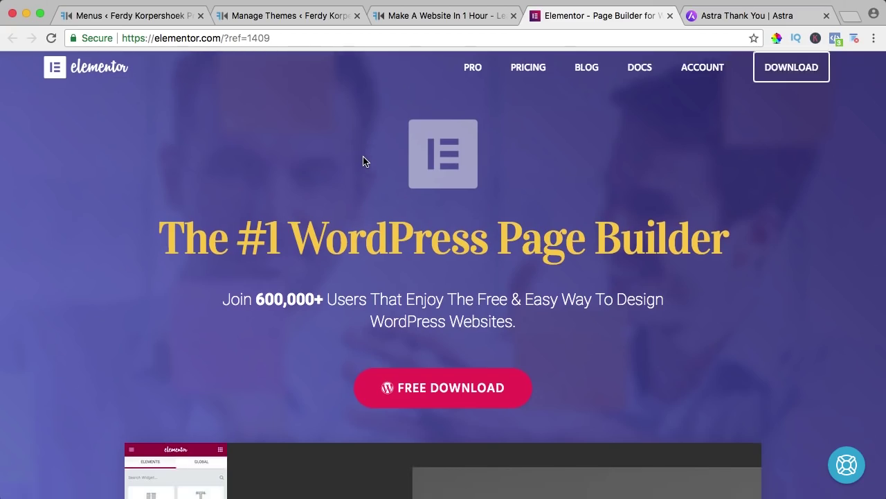
{"action": "scroll", "coordinate": [340, 179], "scroll_direction": "up", "scroll_amount": 3}
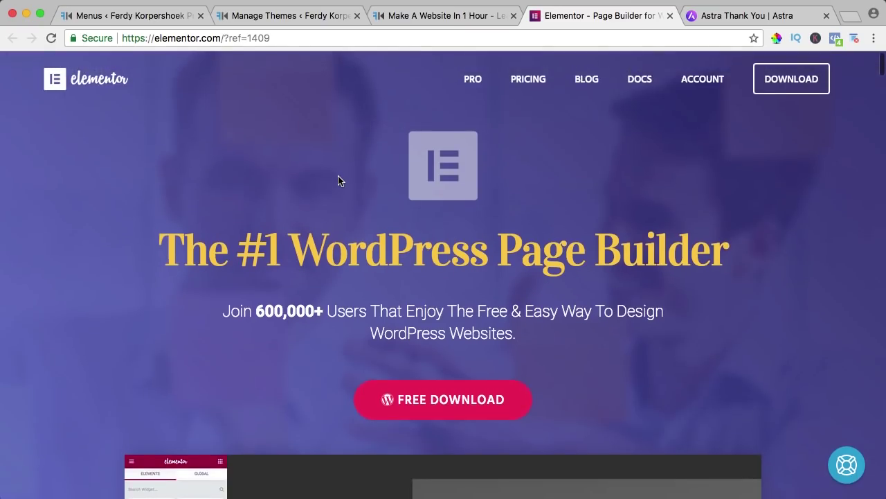
{"action": "scroll", "coordinate": [339, 180], "scroll_direction": "down", "scroll_amount": 2}
{"action": "left_click", "coordinate": [435, 302]}
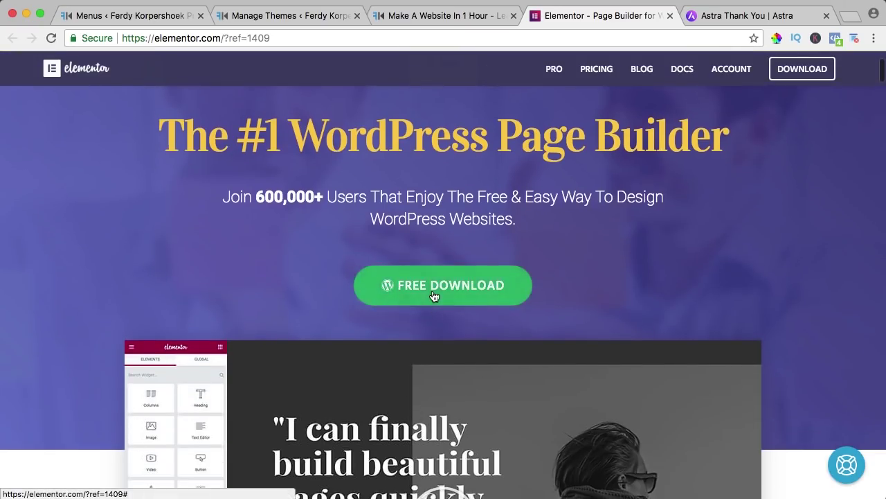
Step: Fill in the e-mail address from the autofill suggestion and Subscribe & Download
{"action": "left_click", "coordinate": [397, 288]}
{"action": "type", "text": "fer"}
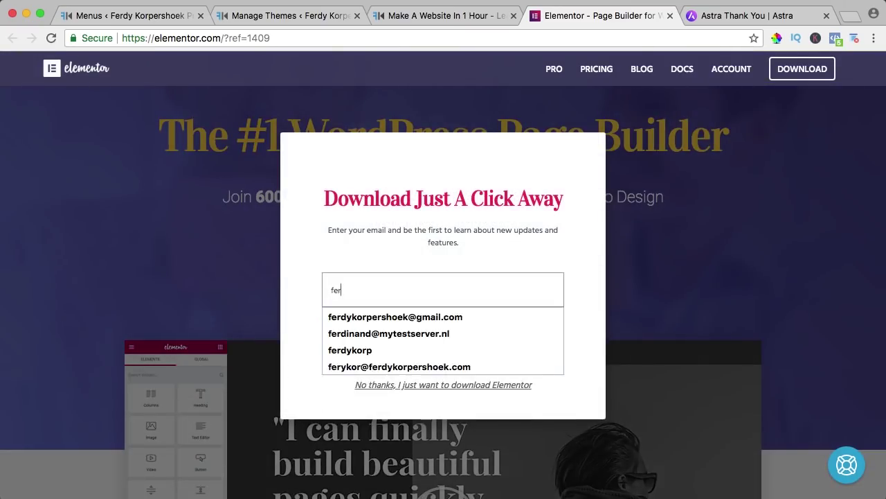
{"action": "type", "text": "dykor"}
{"action": "key", "text": "Down"}
{"action": "key", "text": "Return"}
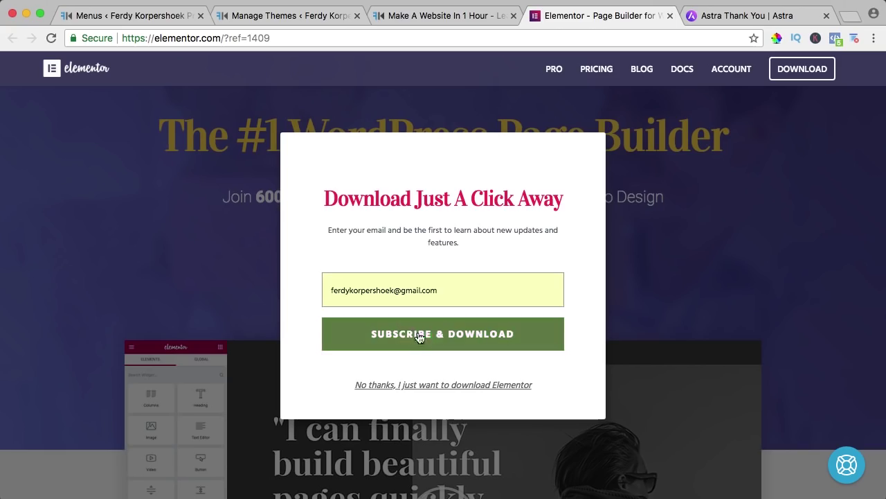
{"action": "left_click", "coordinate": [438, 334]}
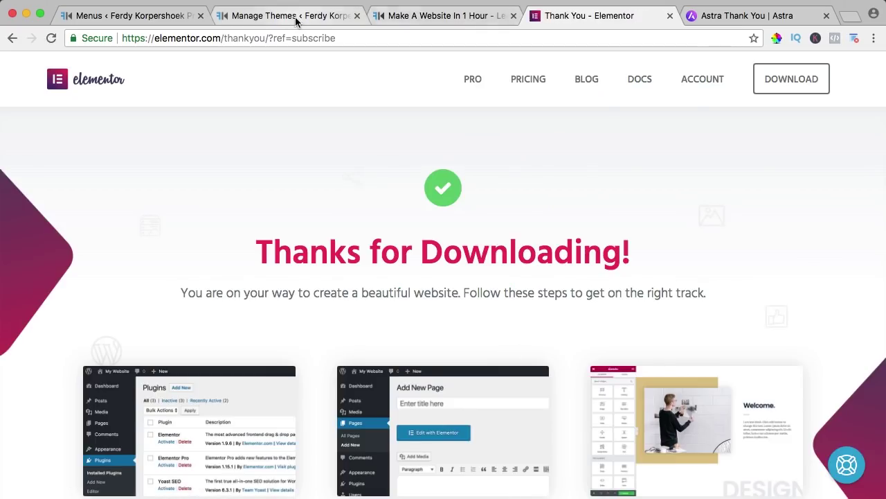
Step: Back in WordPress, search Plugins > Add New for 'element' to list Elementor Page Builder
{"action": "left_click", "coordinate": [263, 19]}
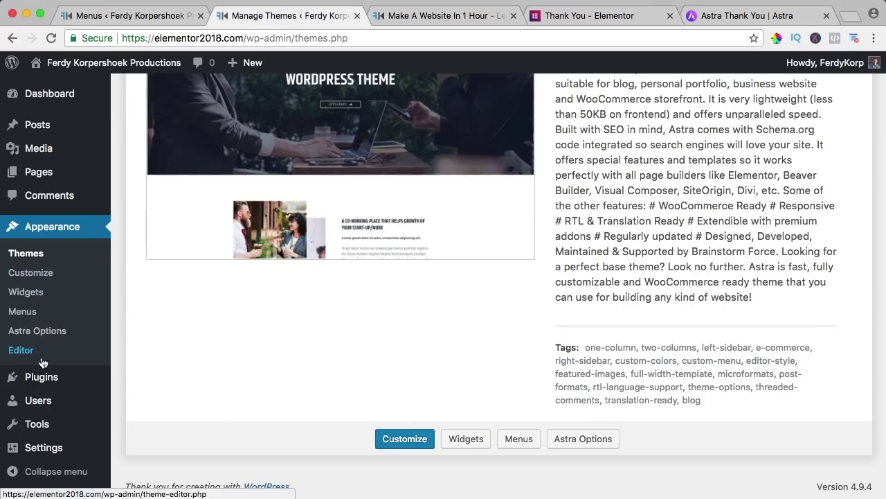
{"action": "mouse_move", "coordinate": [41, 377]}
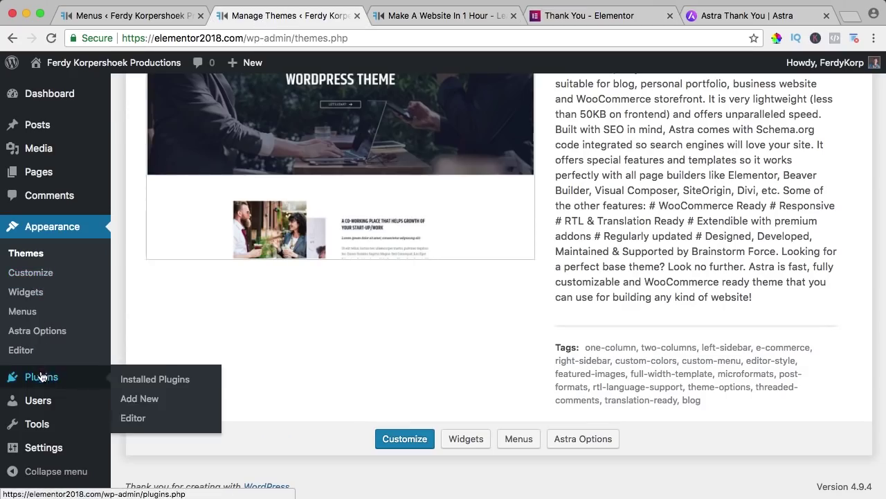
{"action": "left_click", "coordinate": [141, 400]}
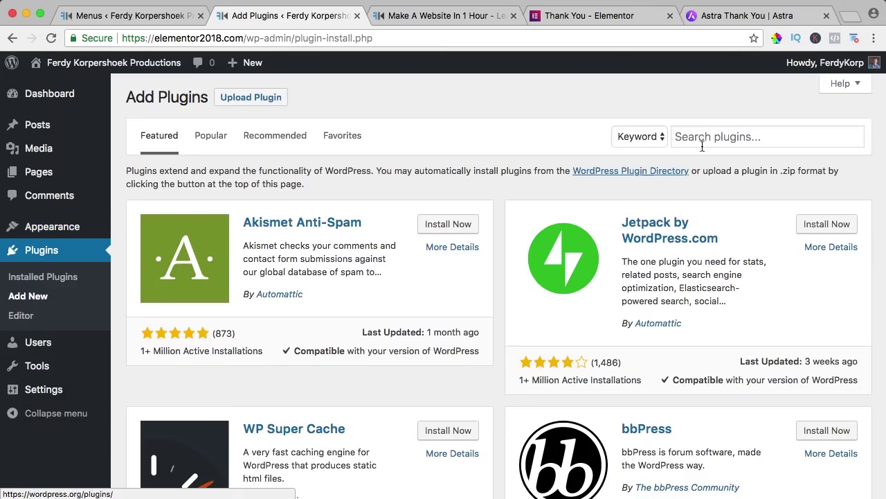
{"action": "left_click", "coordinate": [707, 136]}
{"action": "type", "text": "elementor"}
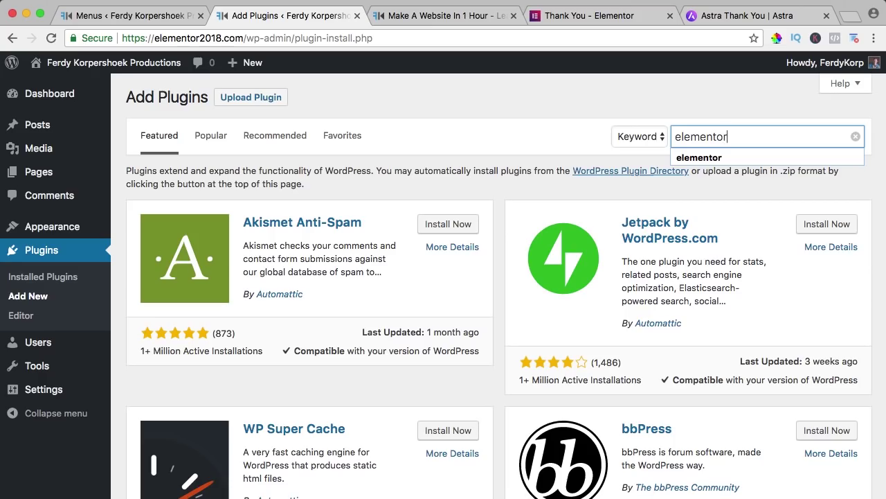
{"action": "key", "text": "Return"}
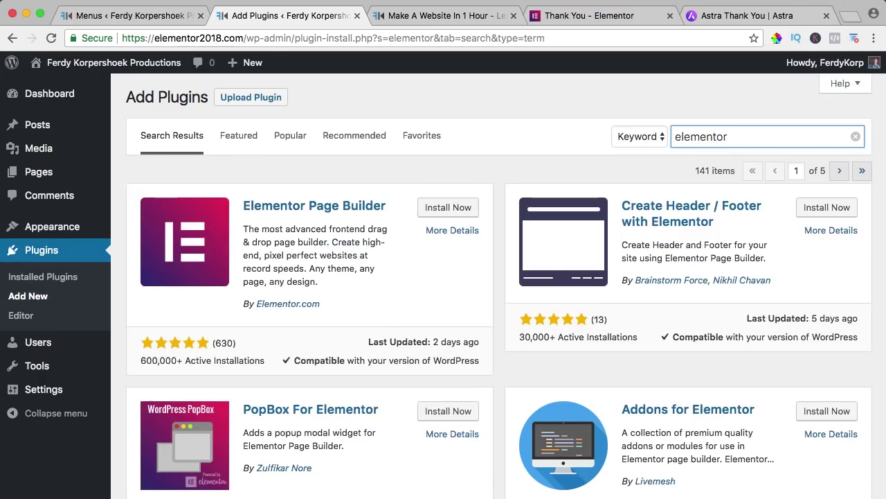
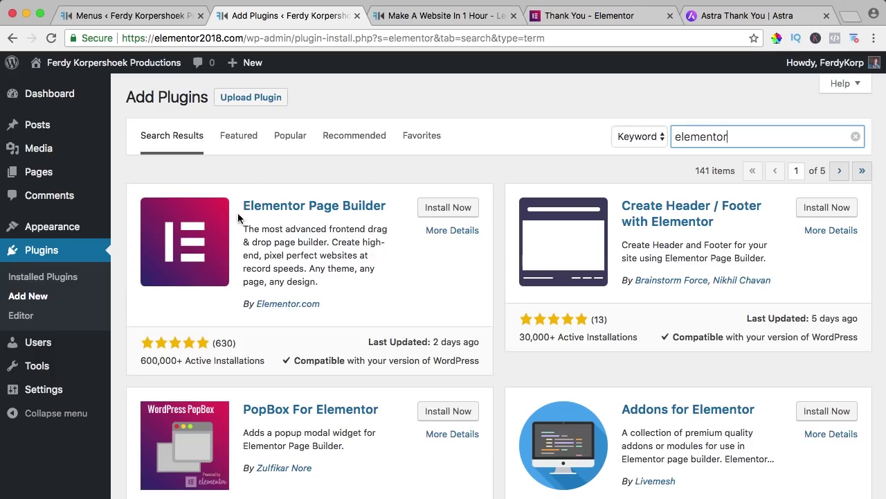
Step: Install and activate Elementor Page Builder, close the three extra tabs, and view the live site
{"action": "left_click", "coordinate": [448, 209]}
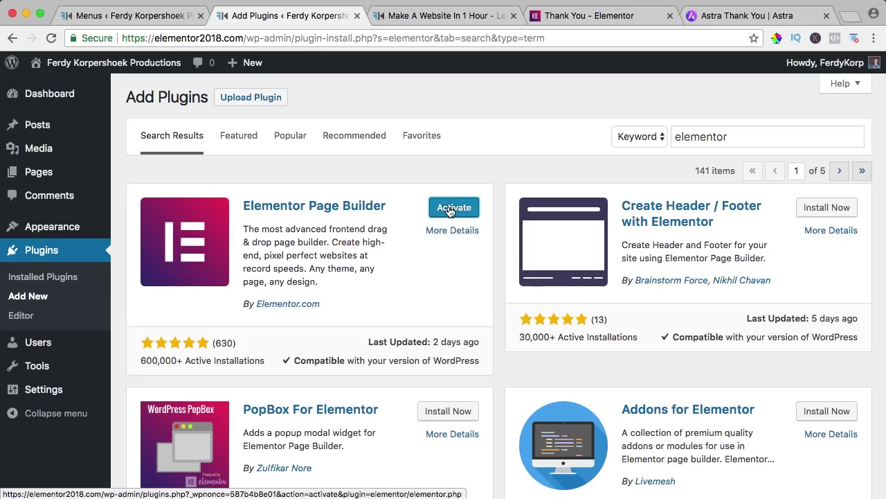
{"action": "left_click", "coordinate": [450, 208]}
{"action": "left_click", "coordinate": [513, 15]}
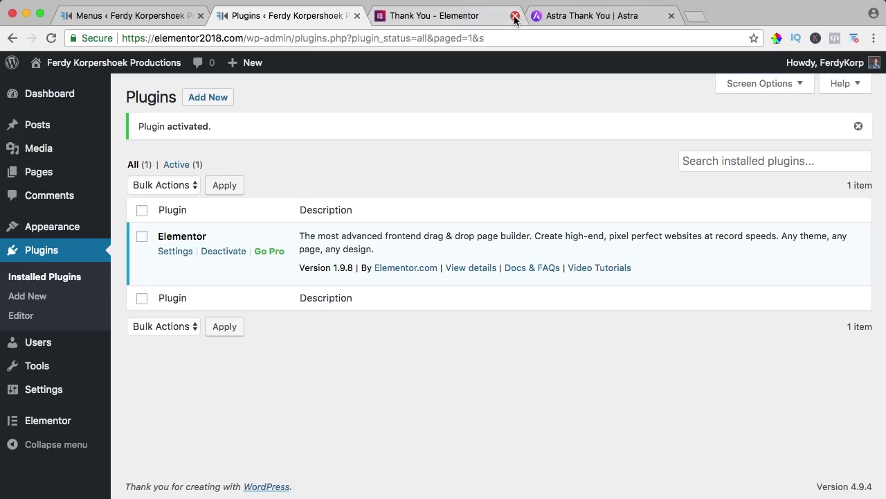
{"action": "left_click", "coordinate": [515, 15]}
{"action": "left_click", "coordinate": [515, 15]}
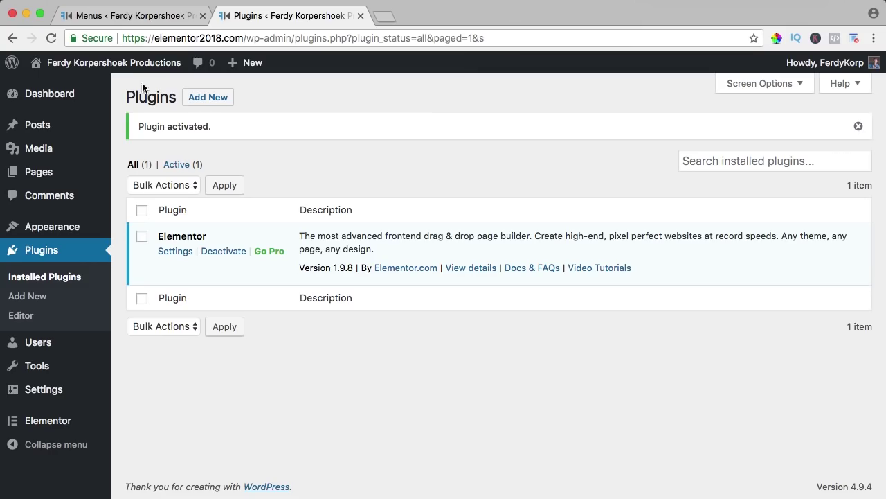
{"action": "left_click", "coordinate": [119, 63]}
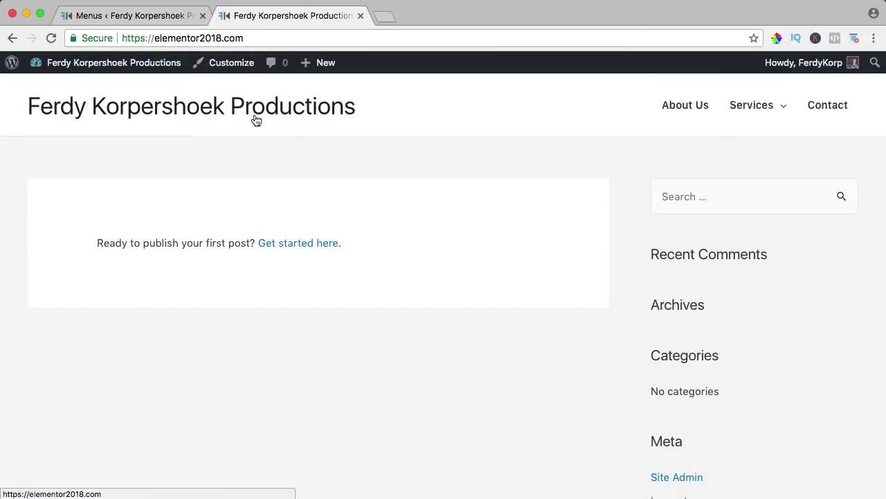
Step: From the live homepage, launch the Customizer and show the Site Identity logo, title and tagline settings
{"action": "scroll", "coordinate": [524, 162], "scroll_direction": "down", "scroll_amount": 5}
{"action": "scroll", "coordinate": [524, 162], "scroll_direction": "up", "scroll_amount": 5}
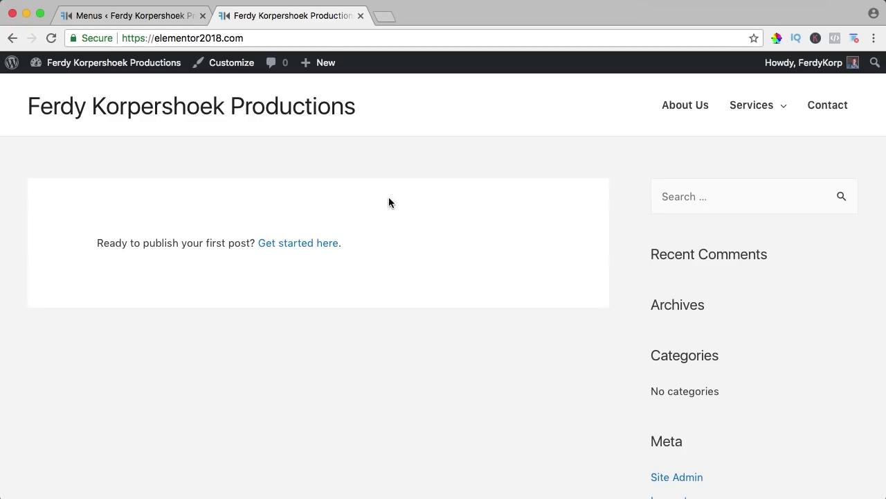
{"action": "left_click", "coordinate": [227, 64]}
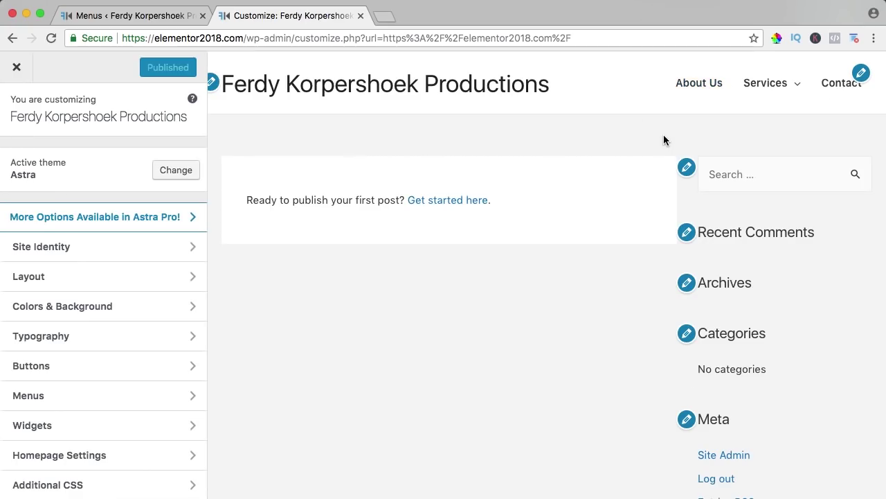
{"action": "scroll", "coordinate": [664, 139], "scroll_direction": "down", "scroll_amount": 3}
{"action": "scroll", "coordinate": [666, 137], "scroll_direction": "up", "scroll_amount": 3}
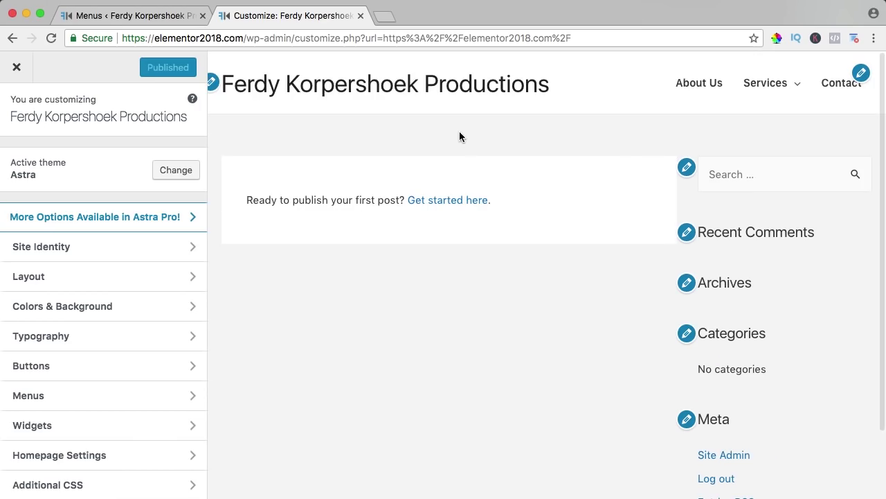
{"action": "left_click", "coordinate": [61, 247]}
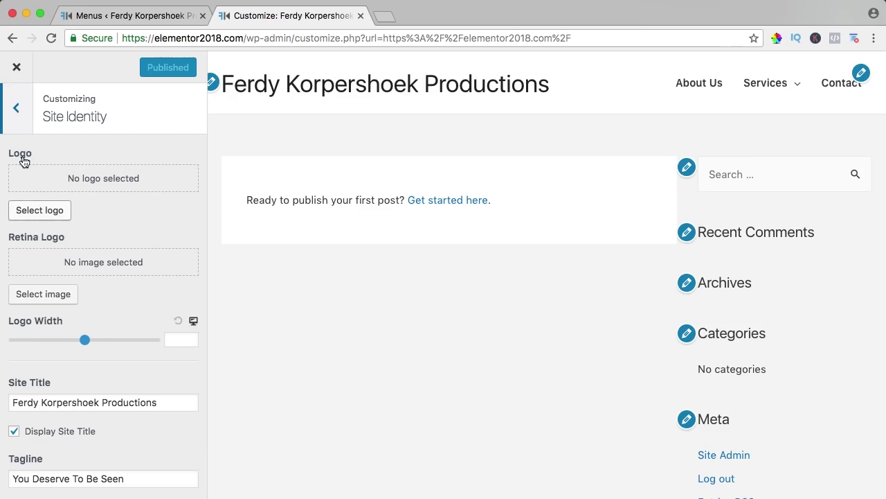
Step: Upload FerdyKorpLogo.png from the Desktop and set it as the uncropped site logo
{"action": "left_click", "coordinate": [17, 212]}
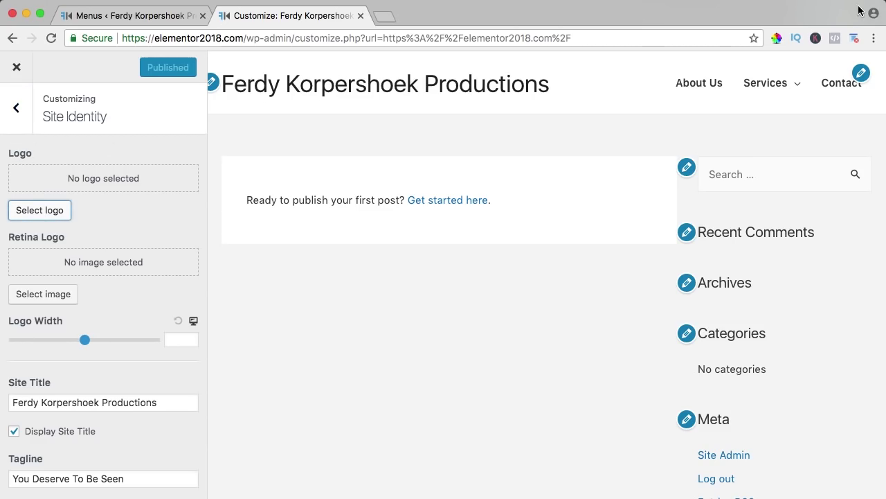
{"action": "left_click", "coordinate": [45, 215]}
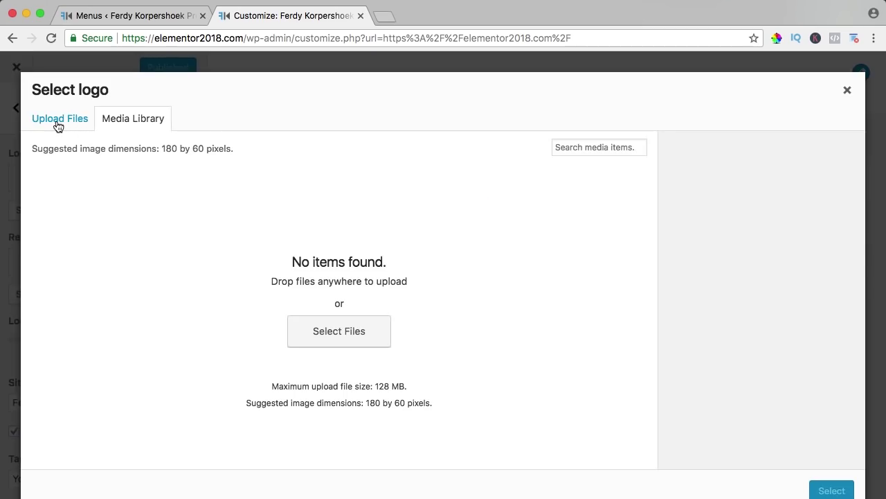
{"action": "left_click", "coordinate": [57, 123]}
{"action": "left_click", "coordinate": [440, 310]}
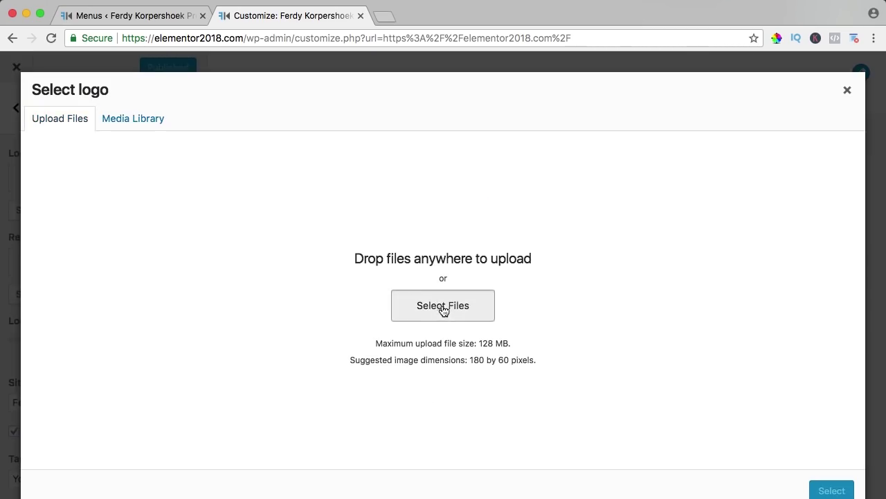
{"action": "left_click", "coordinate": [258, 159]}
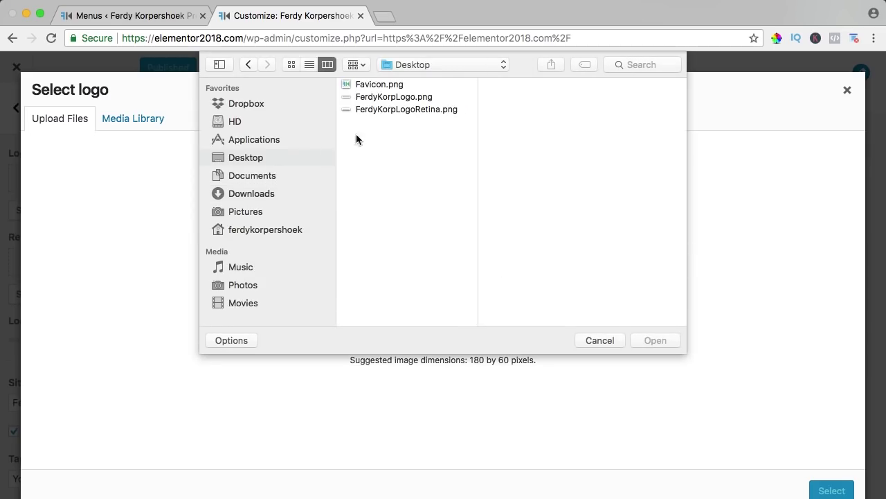
{"action": "left_click", "coordinate": [382, 99]}
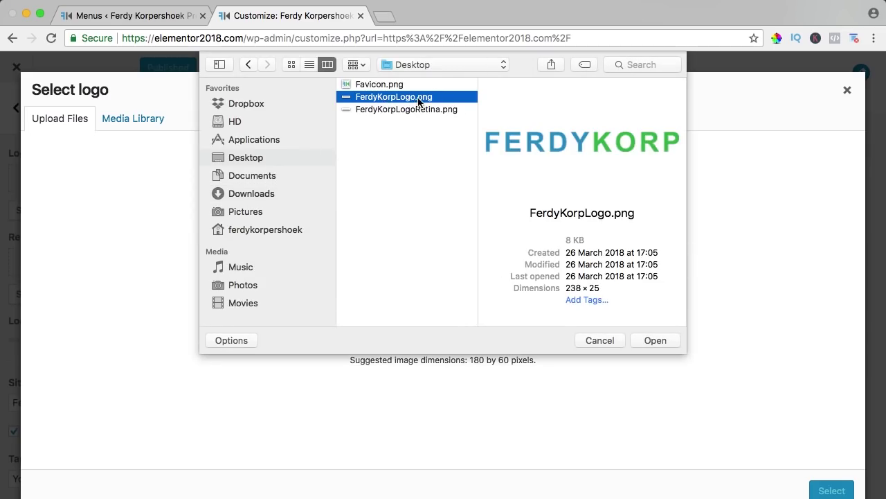
{"action": "left_click", "coordinate": [655, 340]}
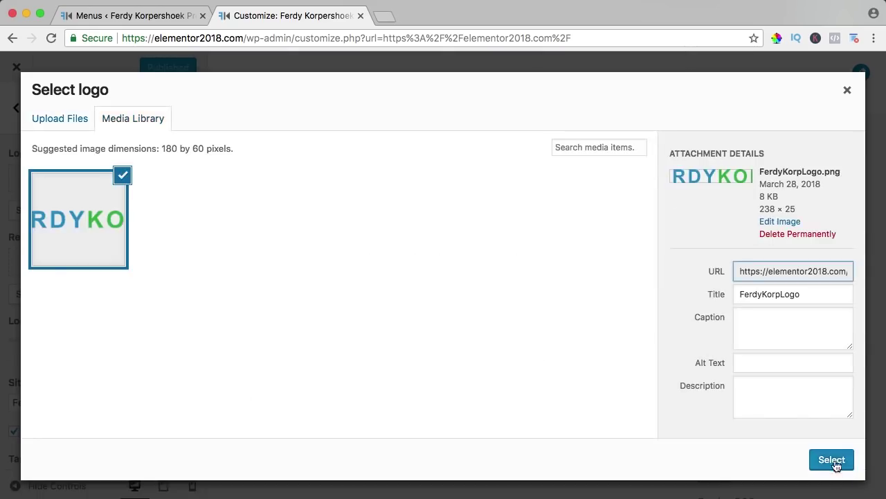
{"action": "left_click", "coordinate": [836, 461]}
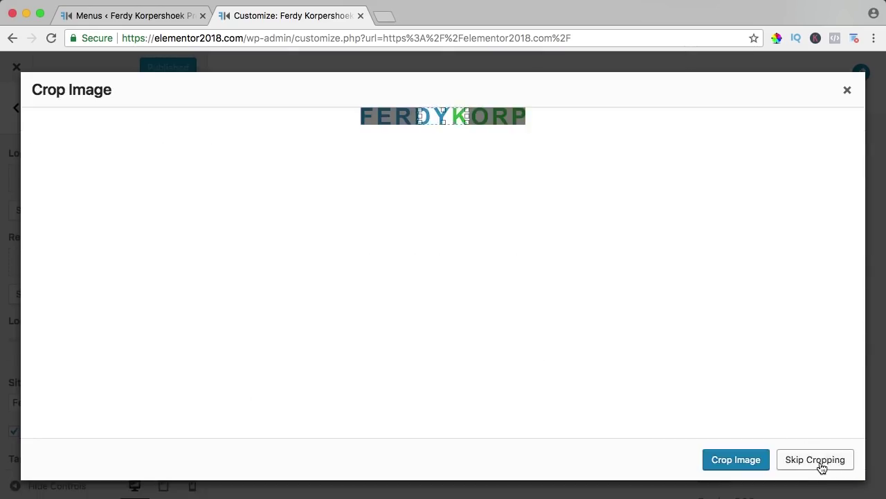
{"action": "left_click", "coordinate": [812, 463]}
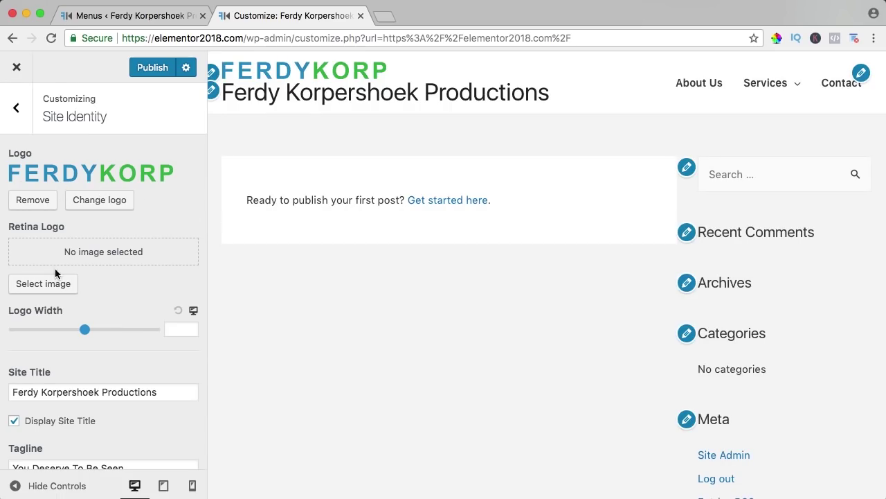
Step: Upload FerdyKorpLogoRetina.png, after previewing it, and set it as the Retina Logo
{"action": "left_click", "coordinate": [43, 284]}
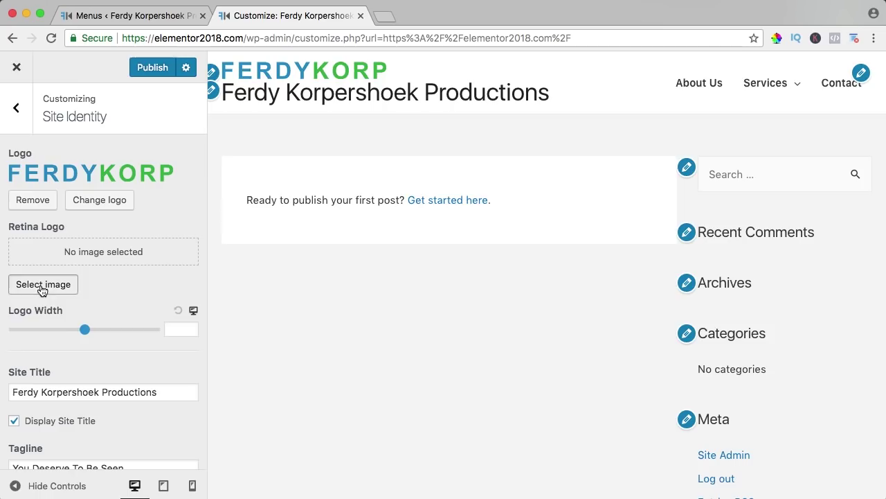
{"action": "left_click", "coordinate": [76, 123]}
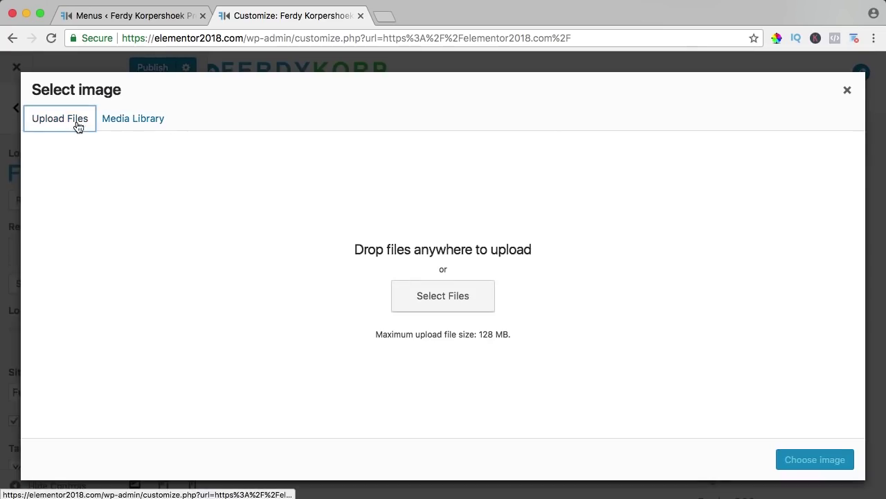
{"action": "left_click", "coordinate": [441, 296]}
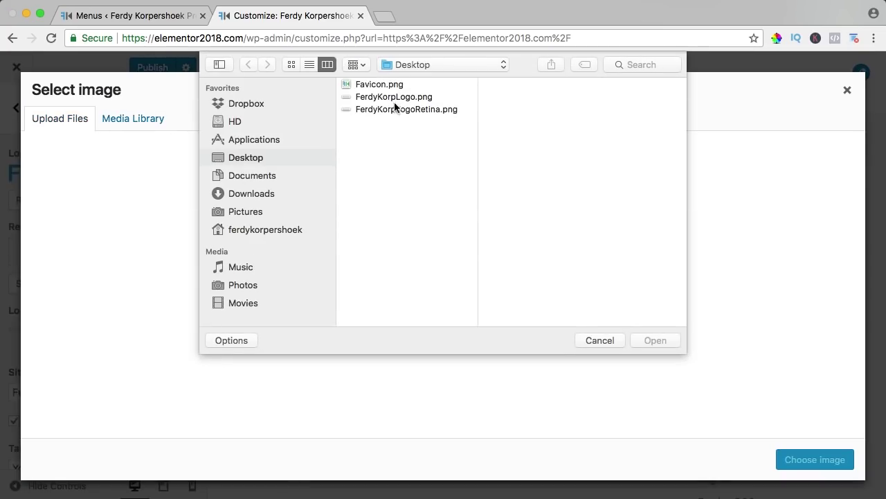
{"action": "left_click", "coordinate": [391, 109]}
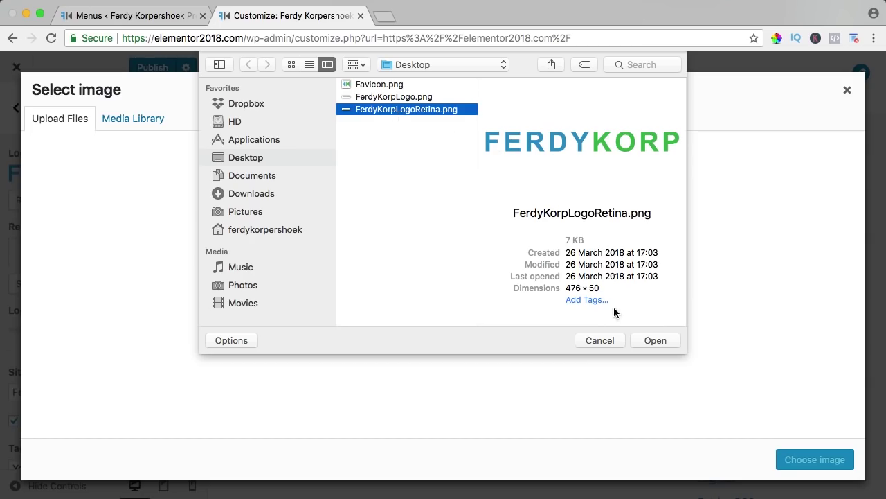
{"action": "key", "text": "space"}
{"action": "key", "text": "Up"}
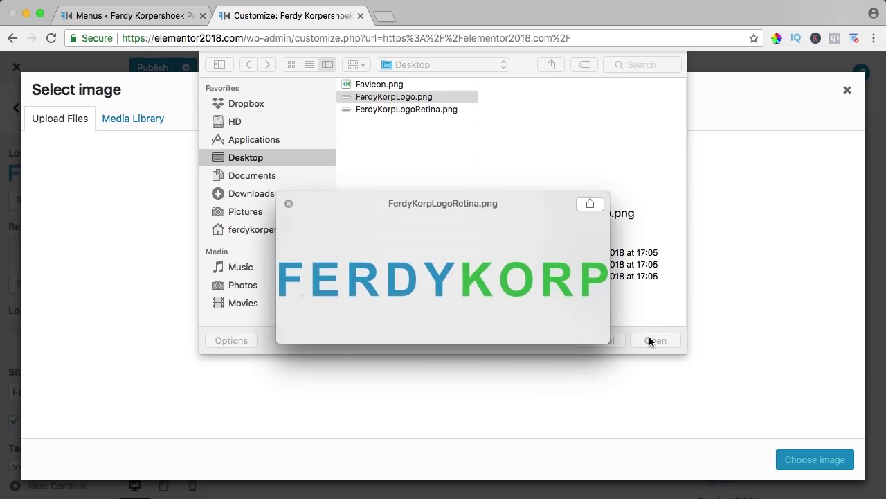
{"action": "key", "text": "Down"}
{"action": "key", "text": "space"}
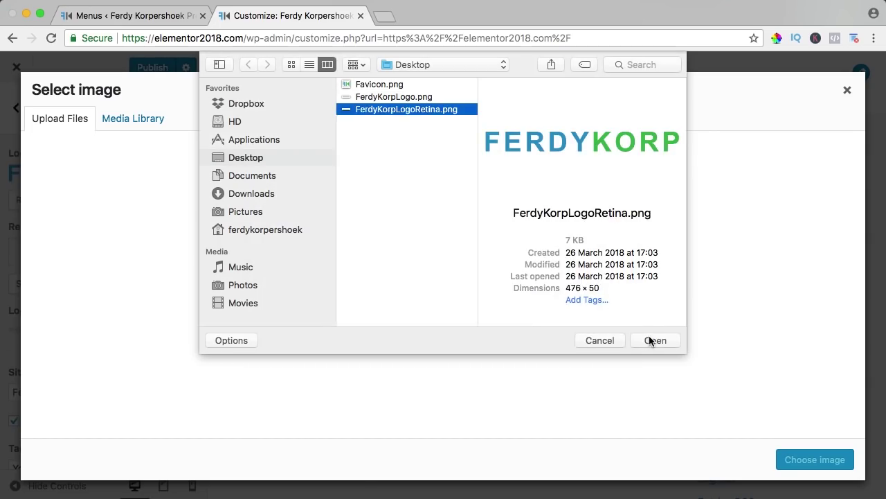
{"action": "left_click", "coordinate": [656, 341]}
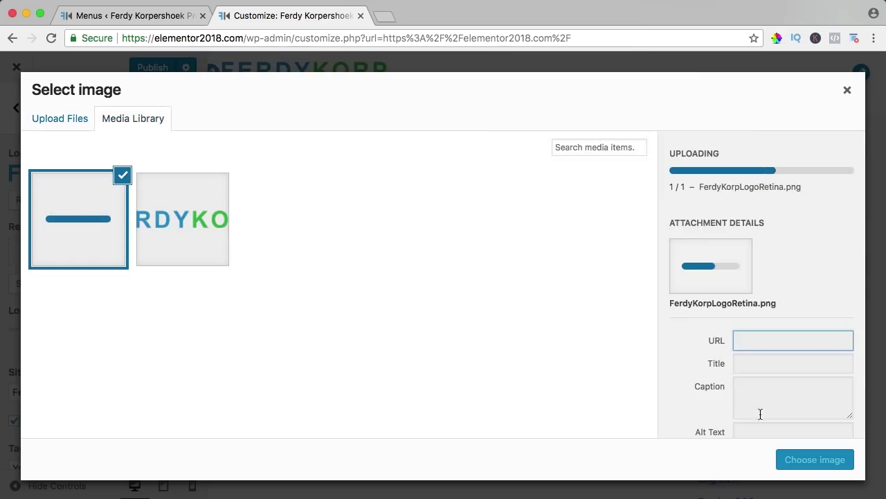
{"action": "left_click", "coordinate": [822, 470]}
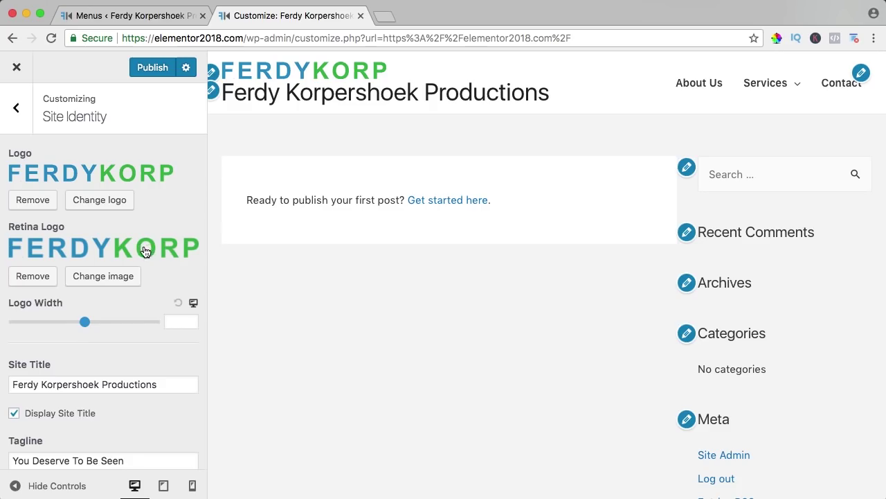
{"action": "scroll", "coordinate": [142, 252], "scroll_direction": "down", "scroll_amount": 1}
{"action": "scroll", "coordinate": [142, 252], "scroll_direction": "up", "scroll_amount": 1}
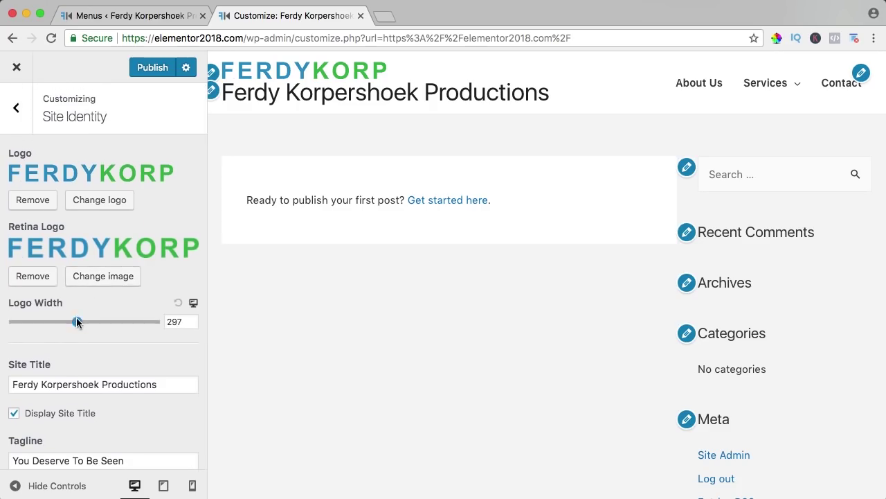
Step: Set the logo width to 161, rename the site title to Ferdy Korp, and hide it
{"action": "left_click_drag", "start_coordinate": [76, 320], "coordinate": [43, 329]}
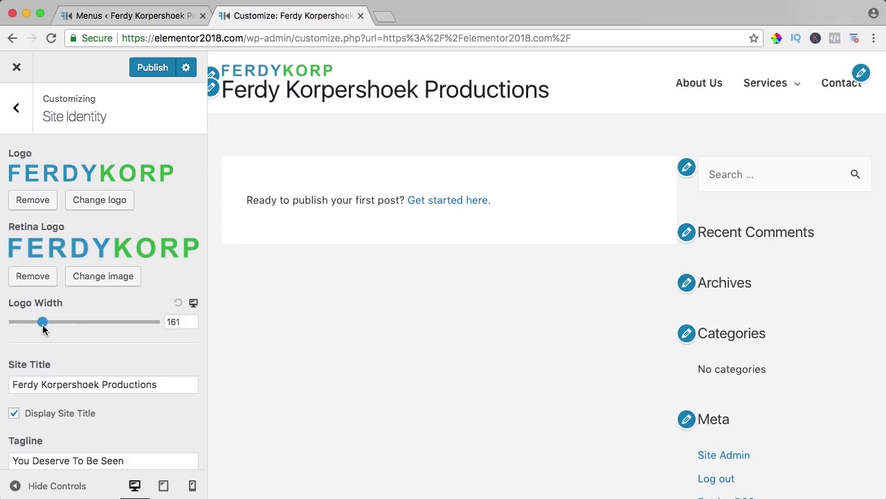
{"action": "triple_click", "coordinate": [55, 385]}
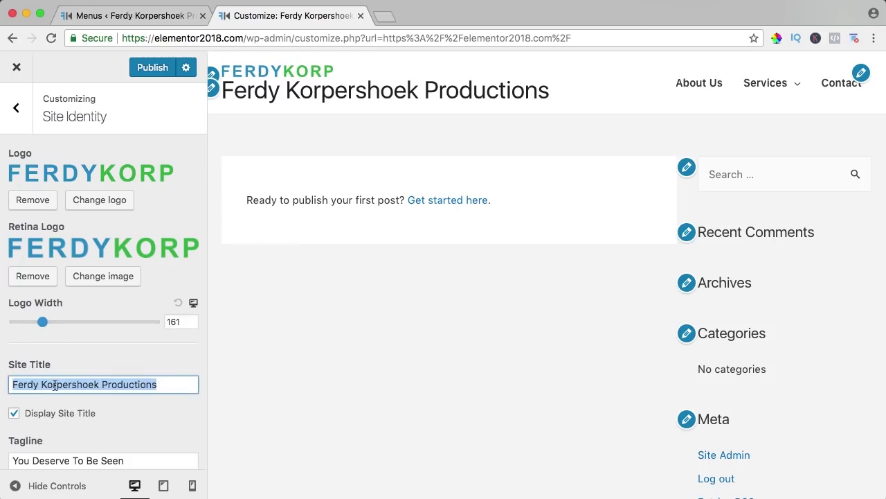
{"action": "type", "text": "Ferdy Korp"}
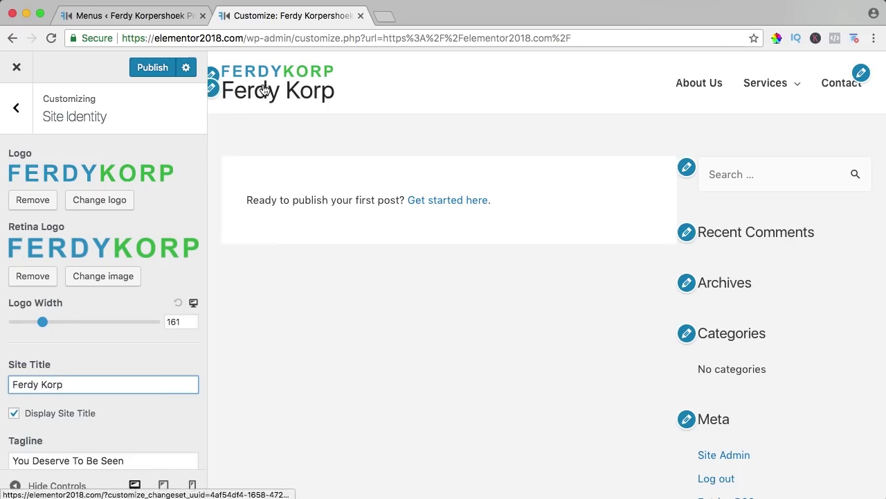
{"action": "left_click", "coordinate": [13, 415]}
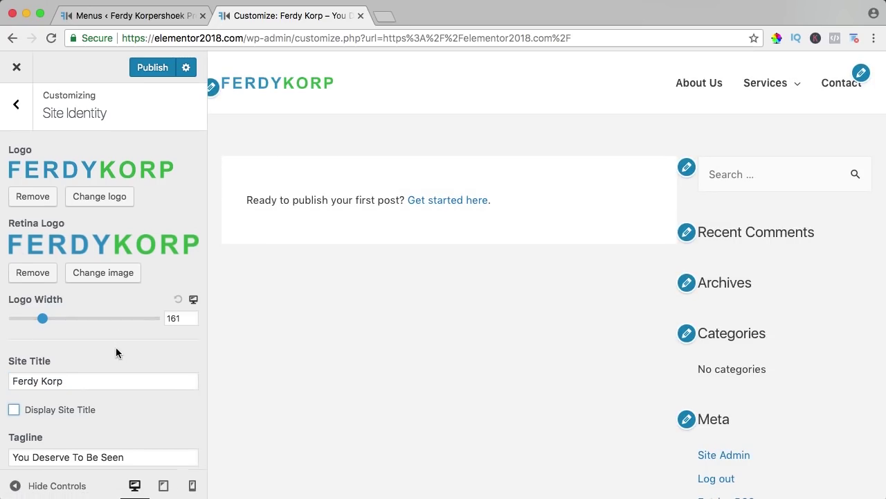
Step: Briefly show the tagline, then leave Display Site Tagline unchecked
{"action": "scroll", "coordinate": [116, 350], "scroll_direction": "down", "scroll_amount": 2}
{"action": "scroll", "coordinate": [116, 347], "scroll_direction": "down", "scroll_amount": 1}
{"action": "left_click", "coordinate": [14, 406]}
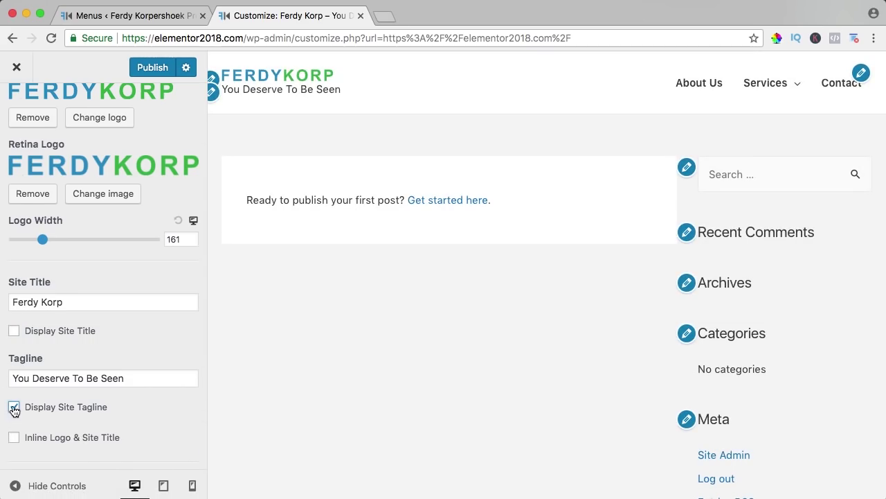
{"action": "left_click", "coordinate": [14, 407]}
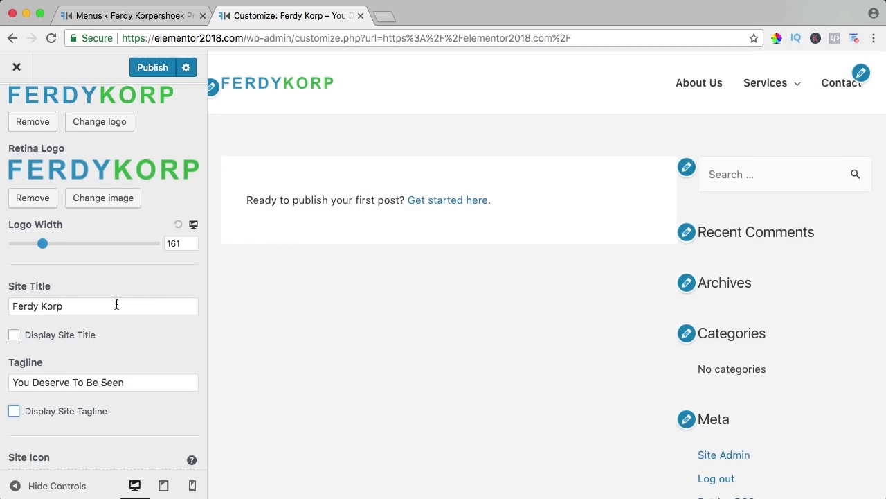
{"action": "scroll", "coordinate": [116, 304], "scroll_direction": "down", "scroll_amount": 3}
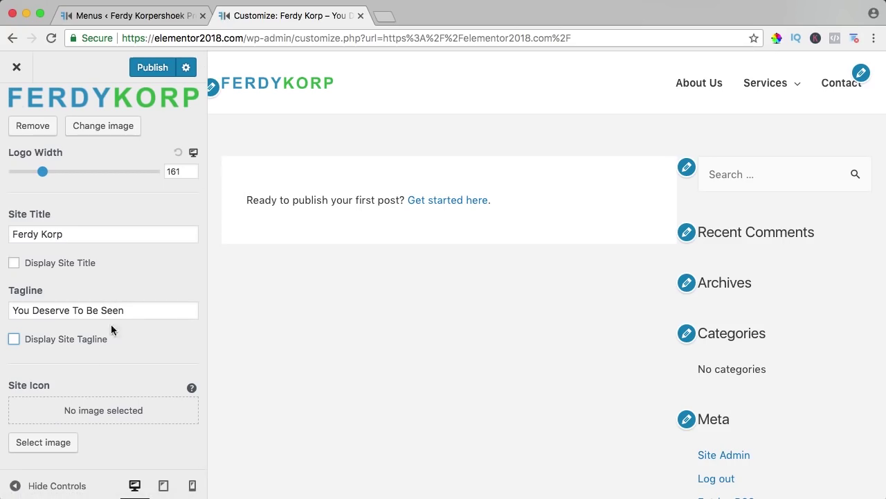
Step: Upload Favicon.png from the Desktop and set it as the uncropped site icon
{"action": "left_click", "coordinate": [41, 442]}
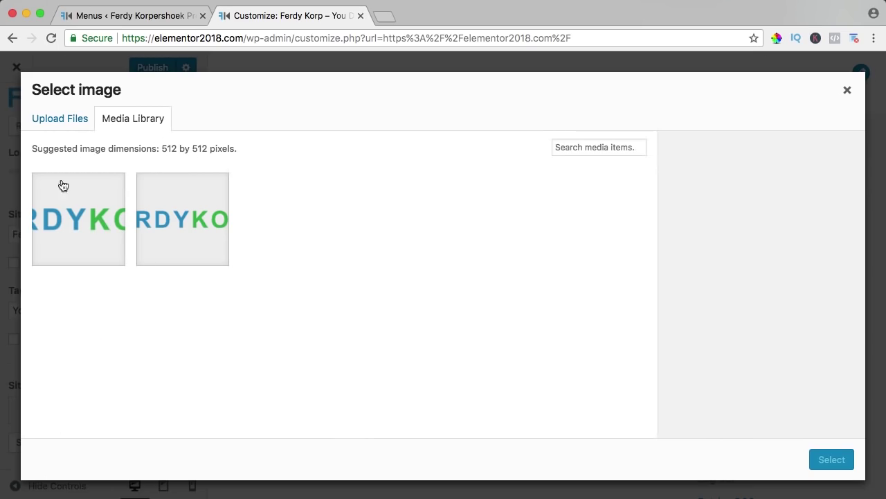
{"action": "left_click", "coordinate": [60, 125]}
{"action": "left_click", "coordinate": [448, 298]}
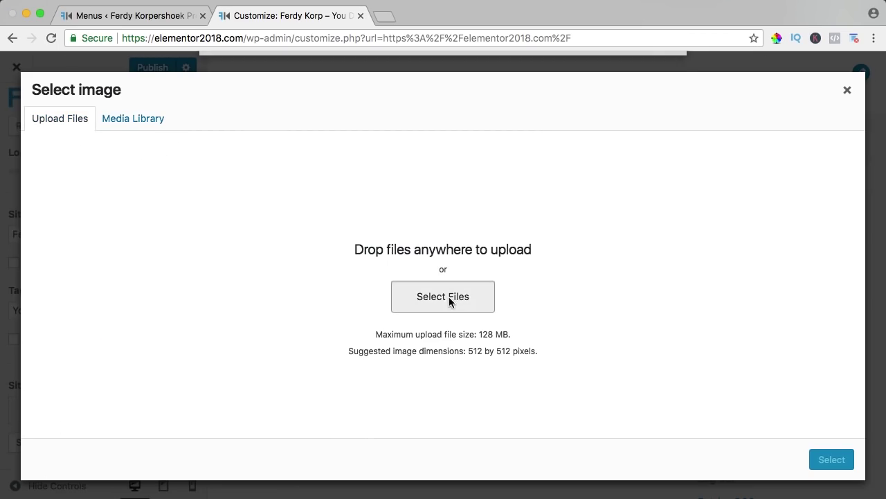
{"action": "left_click", "coordinate": [369, 85]}
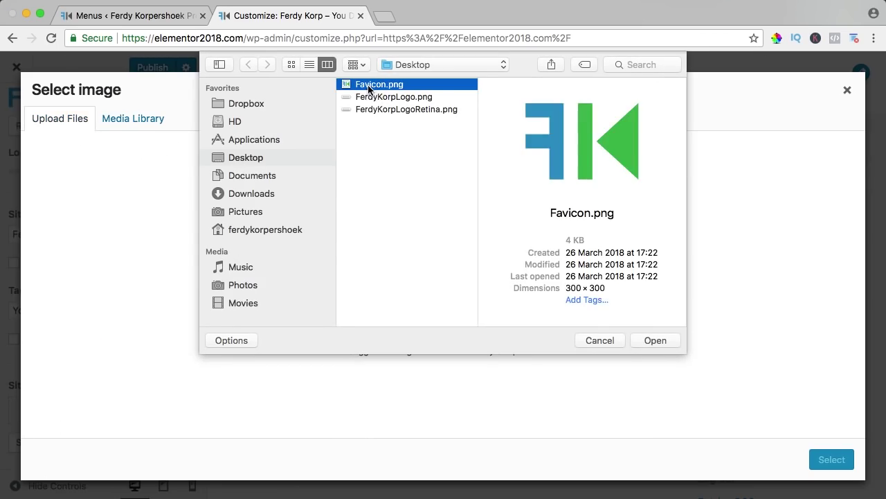
{"action": "key", "text": "space"}
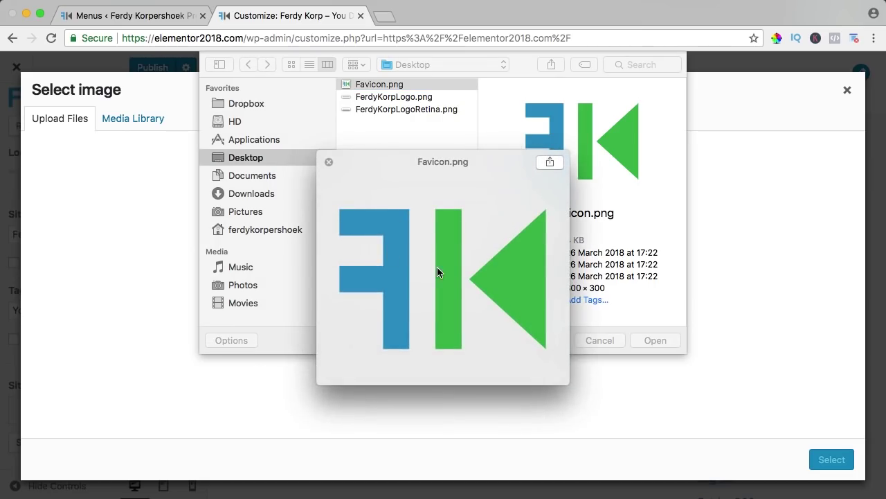
{"action": "key", "text": "space"}
{"action": "key", "text": "space"}
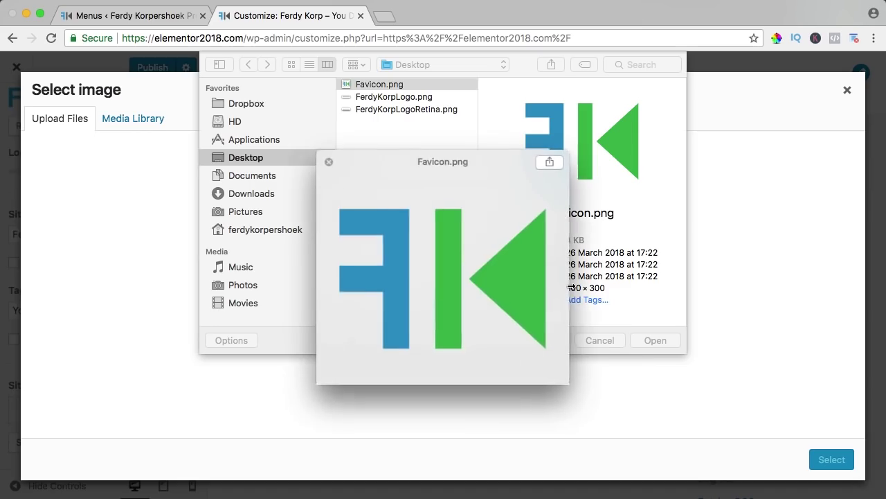
{"action": "key", "text": "space"}
{"action": "left_click", "coordinate": [655, 340]}
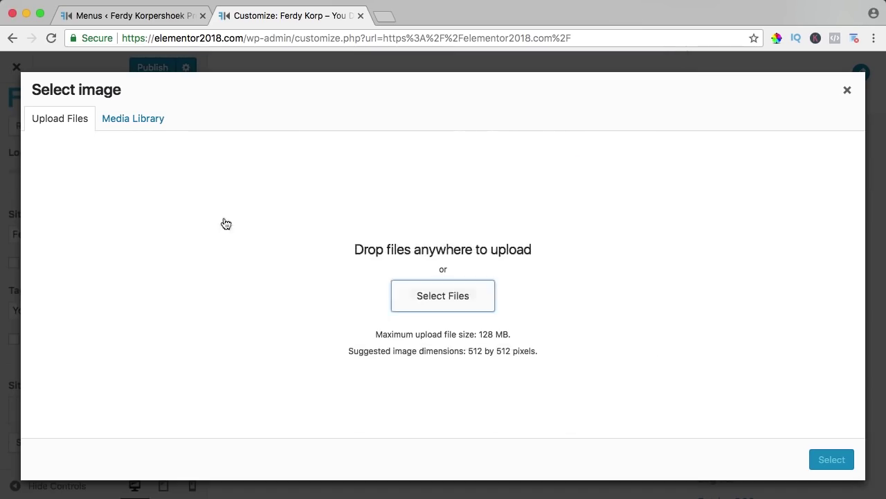
{"action": "left_click", "coordinate": [826, 462]}
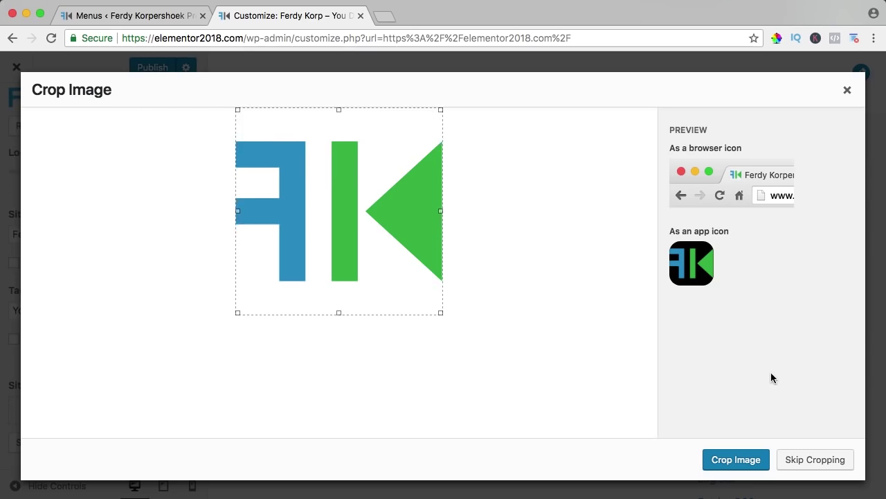
{"action": "left_click", "coordinate": [816, 460]}
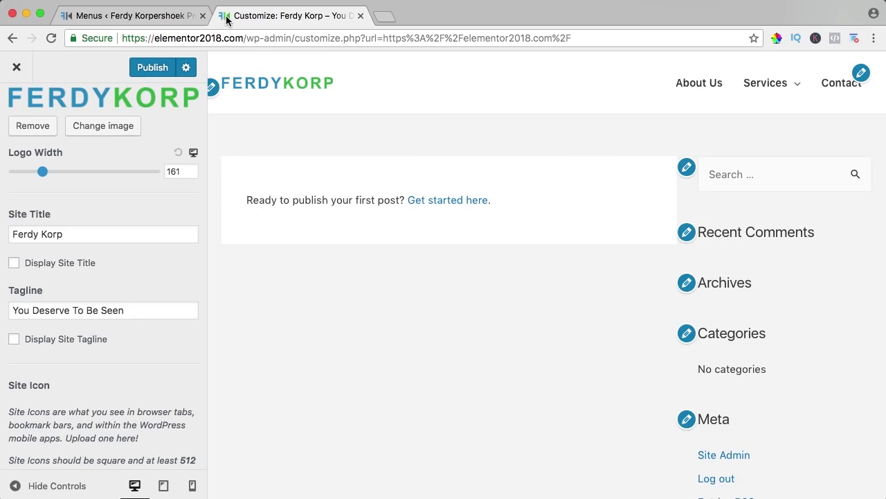
Step: Publish the Site Identity changes and return to the main Customizer sections
{"action": "scroll", "coordinate": [126, 251], "scroll_direction": "down", "scroll_amount": 3}
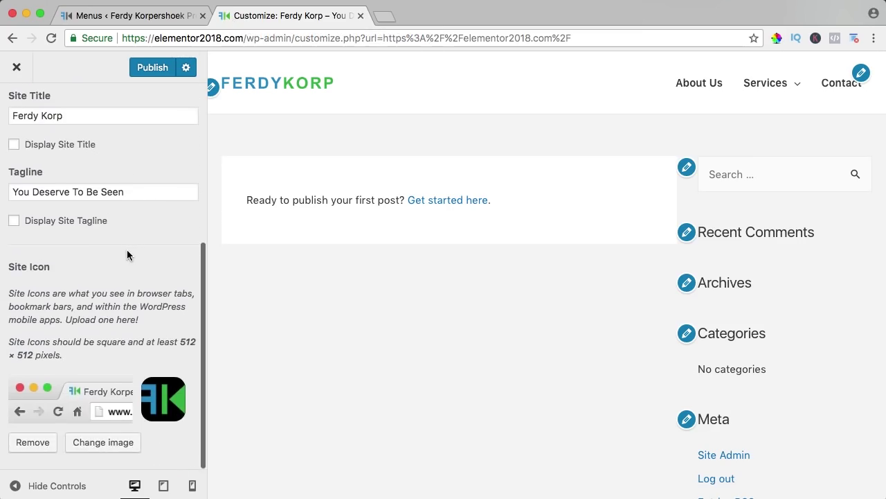
{"action": "scroll", "coordinate": [127, 253], "scroll_direction": "up", "scroll_amount": 5}
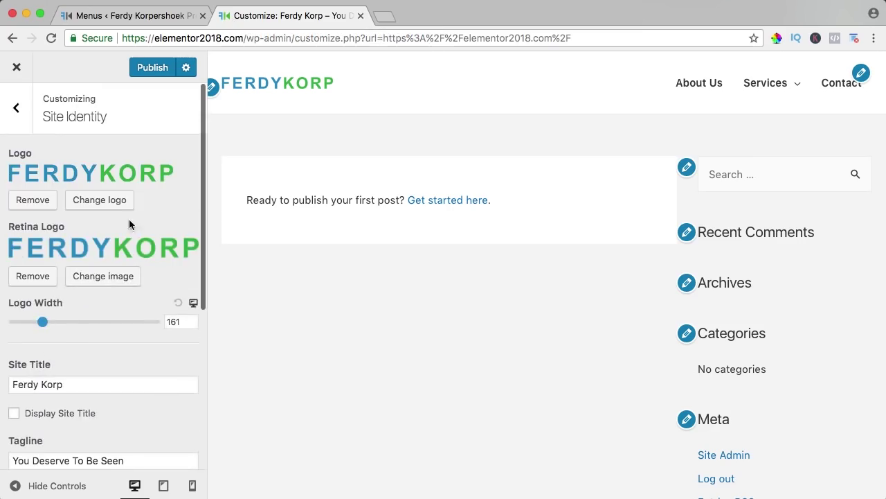
{"action": "left_click", "coordinate": [154, 69]}
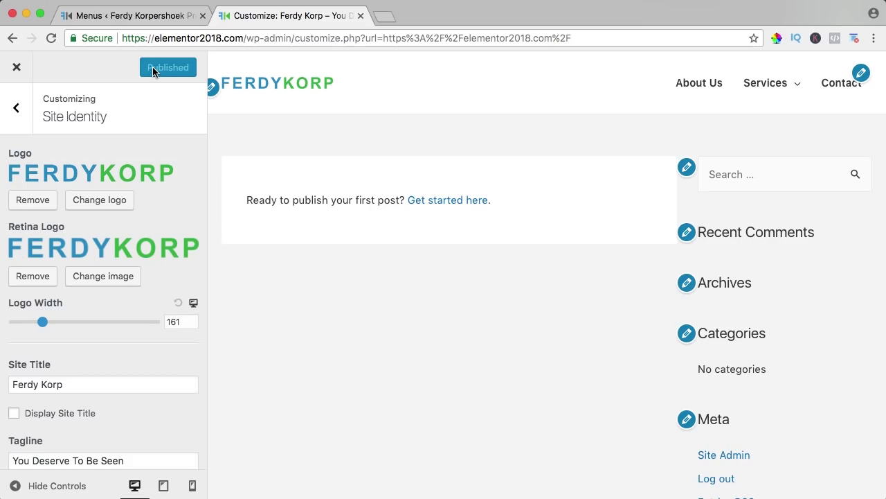
{"action": "left_click", "coordinate": [17, 109]}
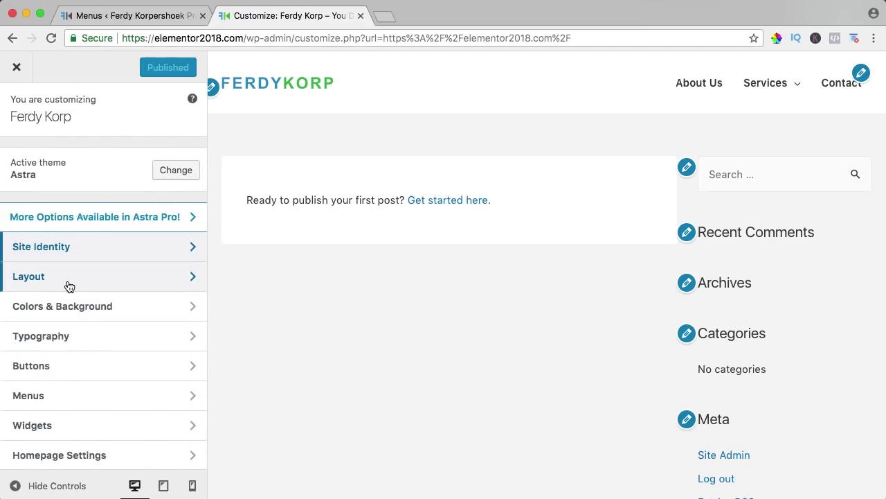
Step: In Layout > Container, test narrower and wider Container Widths, then reset it to 1200
{"action": "left_click", "coordinate": [69, 286]}
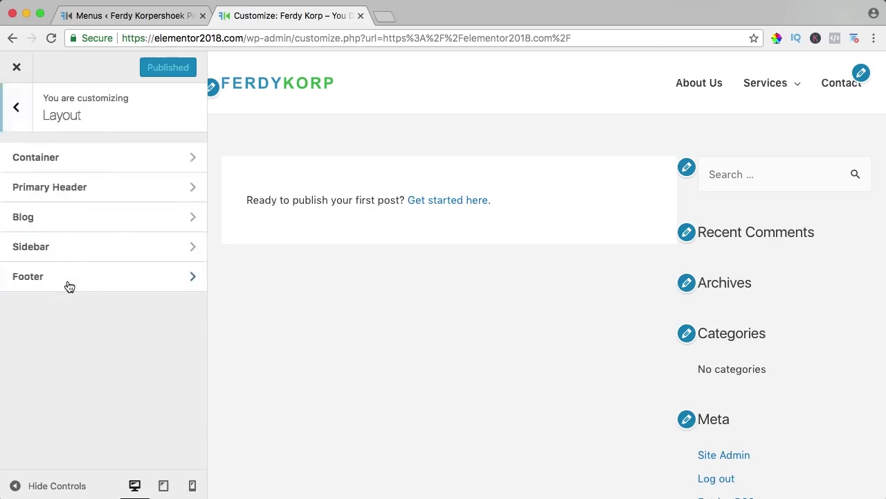
{"action": "left_click", "coordinate": [67, 159]}
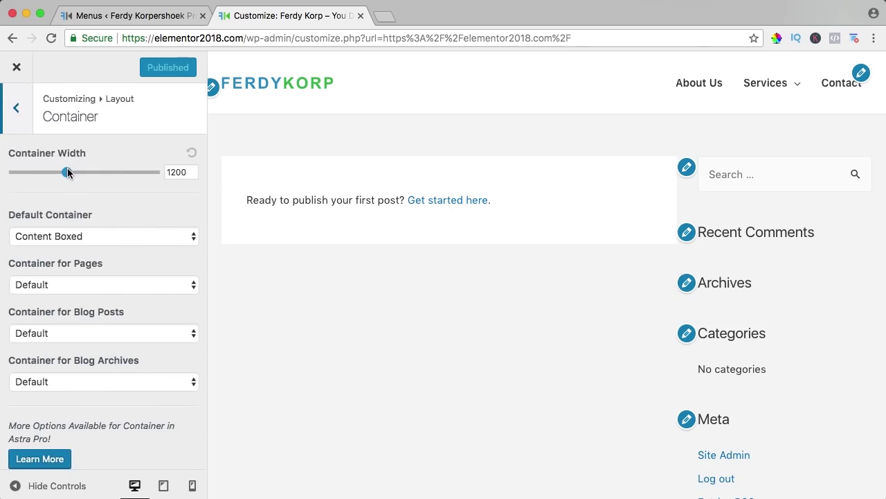
{"action": "left_click_drag", "start_coordinate": [68, 172], "coordinate": [12, 174]}
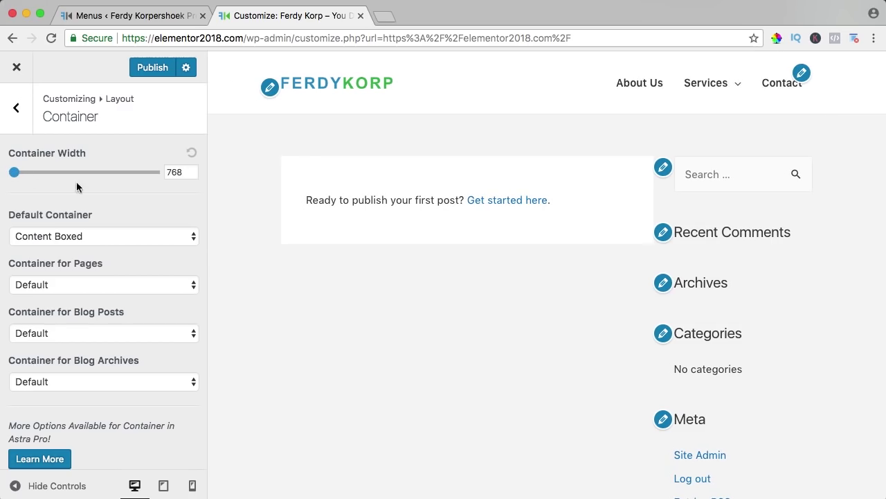
{"action": "key", "text": "super+minus"}
{"action": "key", "text": "super+minus"}
{"action": "key", "text": "super+minus"}
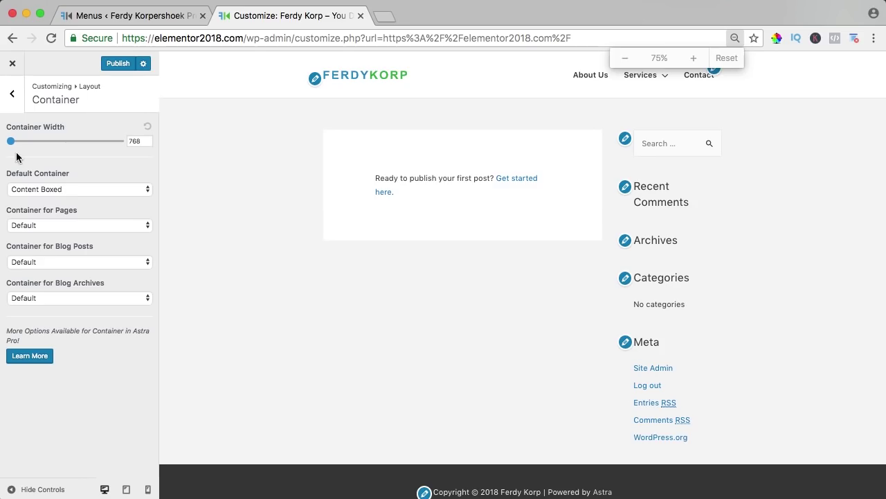
{"action": "mouse_move", "coordinate": [11, 141]}
{"action": "left_mouse_down"}
{"action": "mouse_move", "coordinate": [64, 147]}
{"action": "mouse_move", "coordinate": [29, 144]}
{"action": "left_mouse_up"}
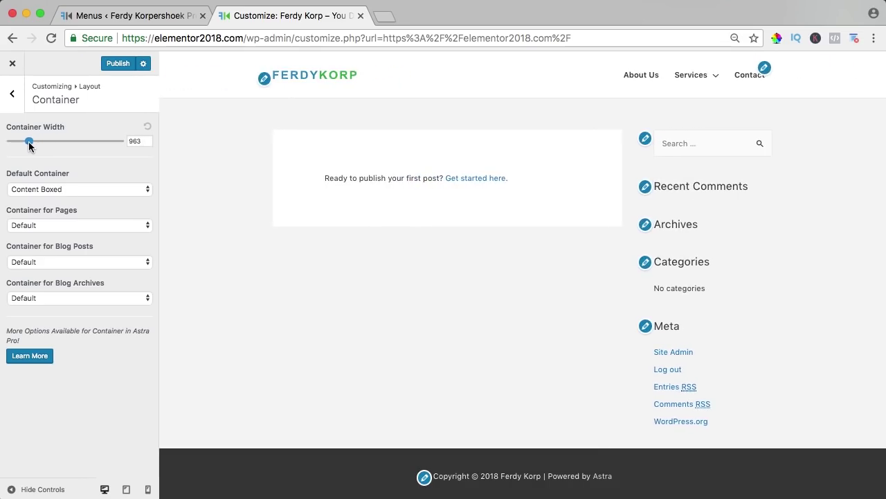
{"action": "left_click", "coordinate": [148, 129]}
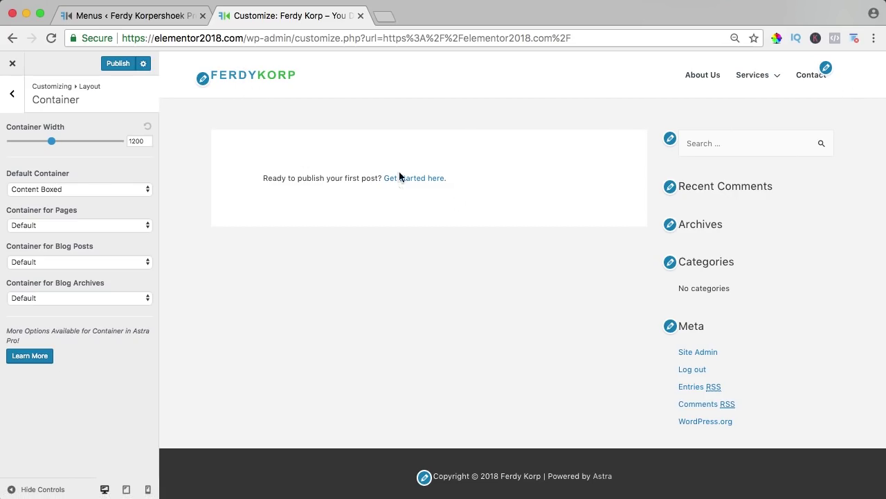
{"action": "left_click", "coordinate": [64, 185]}
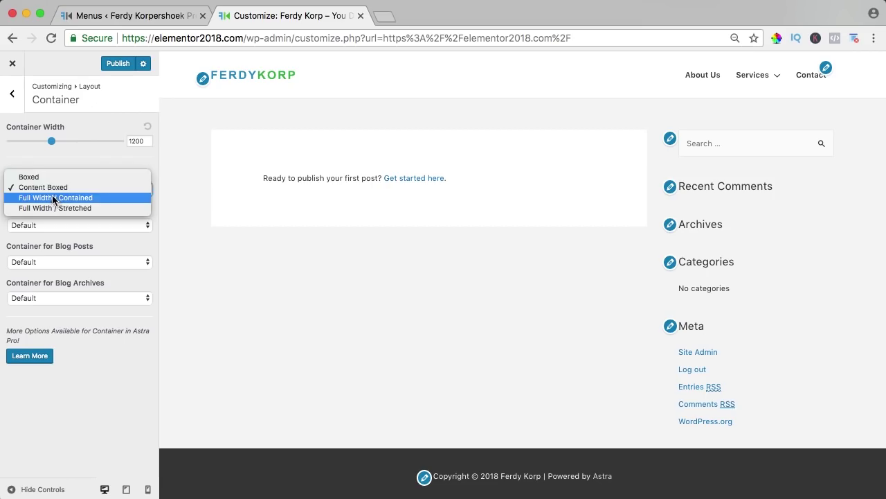
Step: Try Boxed and Full Width / Stretched, then settle the Default Container on Full Width / Contained
{"action": "left_click", "coordinate": [42, 177]}
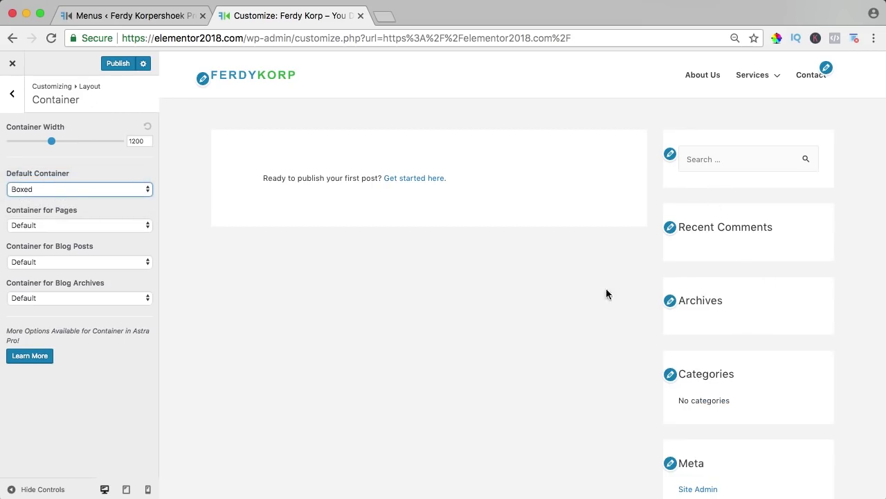
{"action": "left_click", "coordinate": [61, 188]}
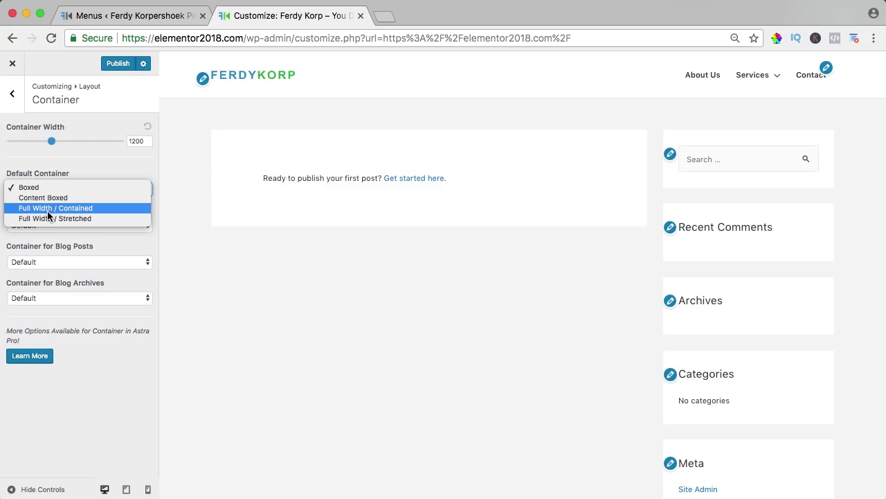
{"action": "left_click", "coordinate": [49, 208]}
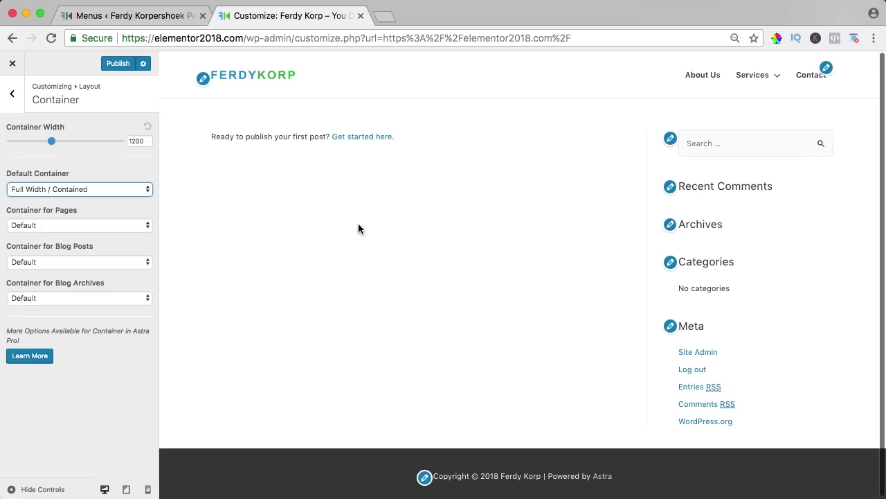
{"action": "key", "text": "super+minus"}
{"action": "key", "text": "super+minus"}
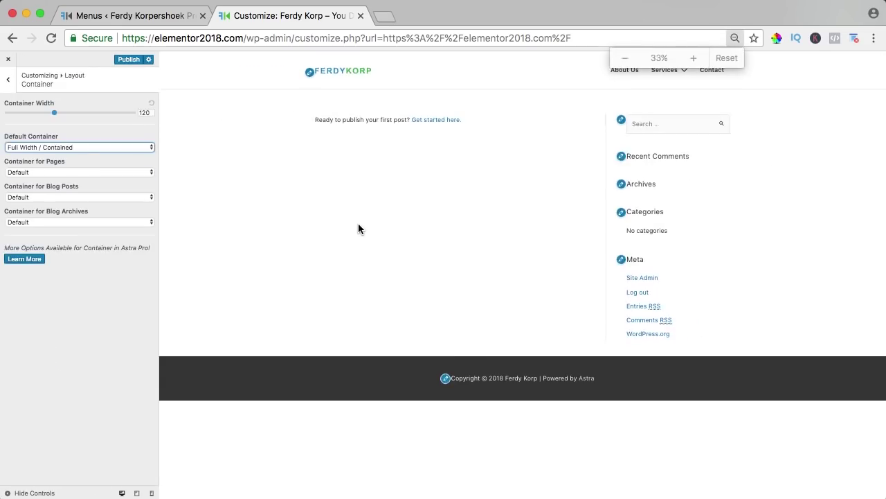
{"action": "key", "text": "super+minus"}
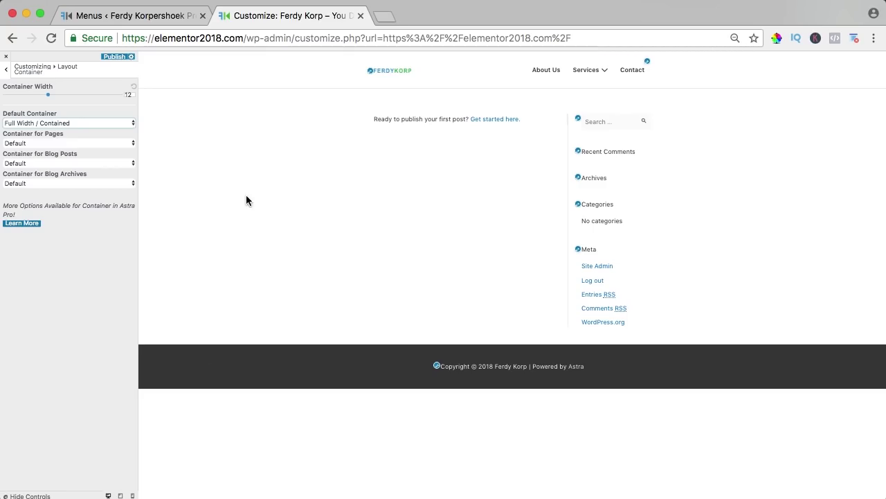
{"action": "left_click", "coordinate": [39, 124]}
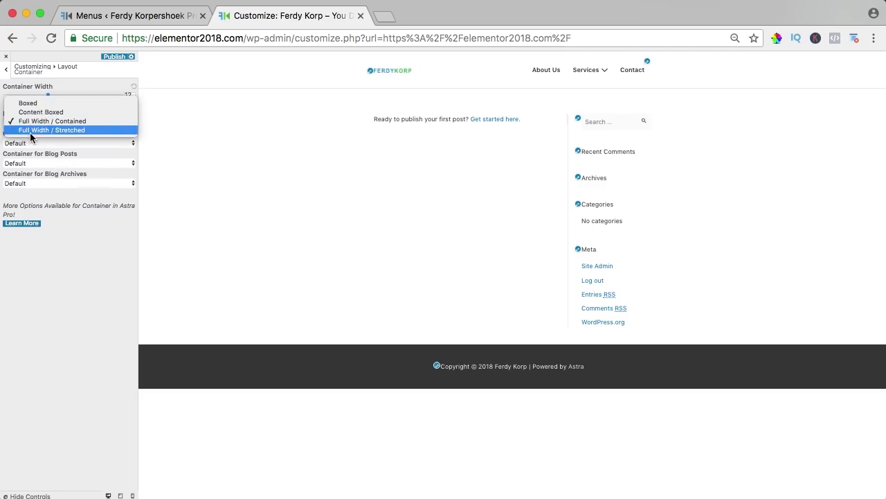
{"action": "left_click", "coordinate": [55, 131]}
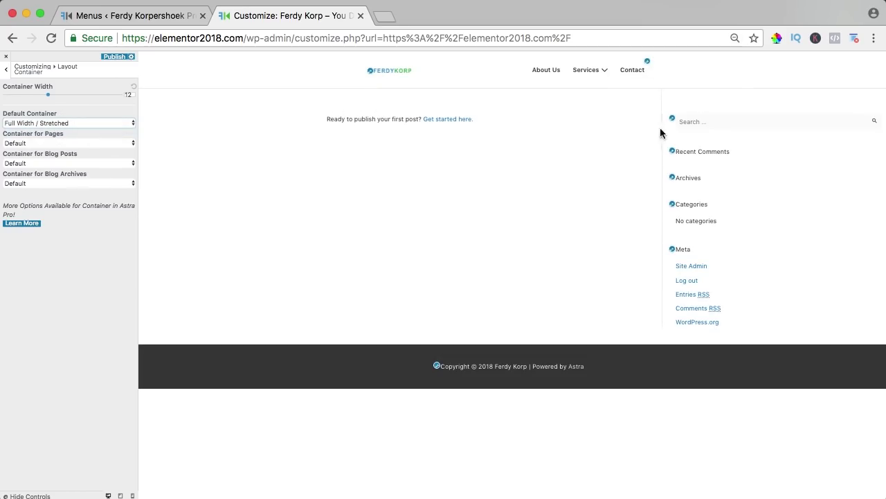
{"action": "key", "text": "super+0"}
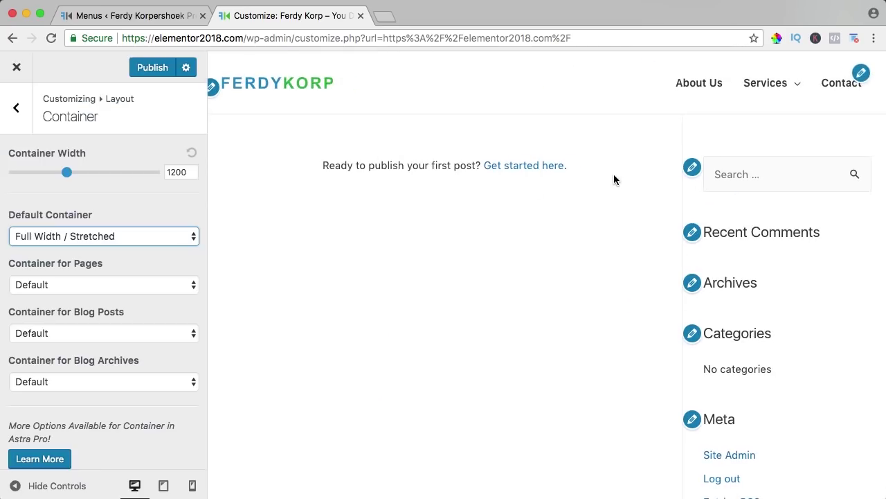
{"action": "left_click", "coordinate": [71, 238]}
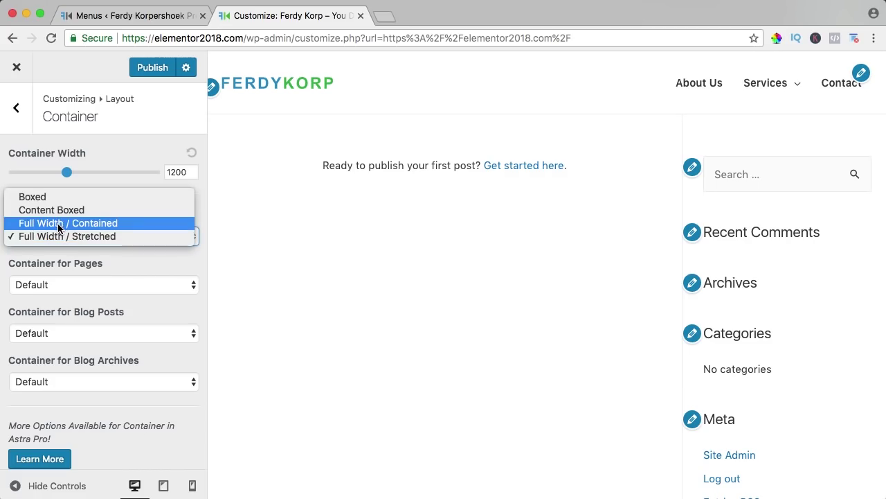
{"action": "left_click", "coordinate": [66, 223]}
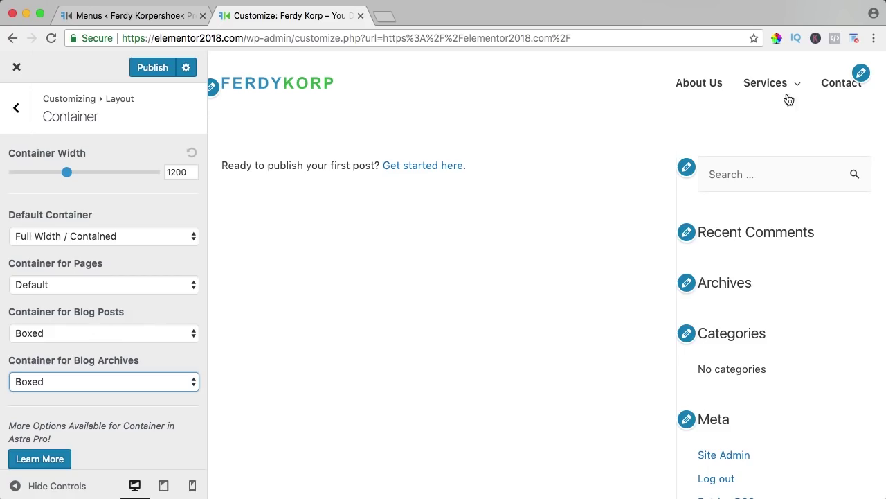
Step: In Primary Header, try centred and right logo layouts, keep Logo Left, and keep the menu enabled
{"action": "left_click", "coordinate": [14, 114]}
{"action": "left_click", "coordinate": [50, 197]}
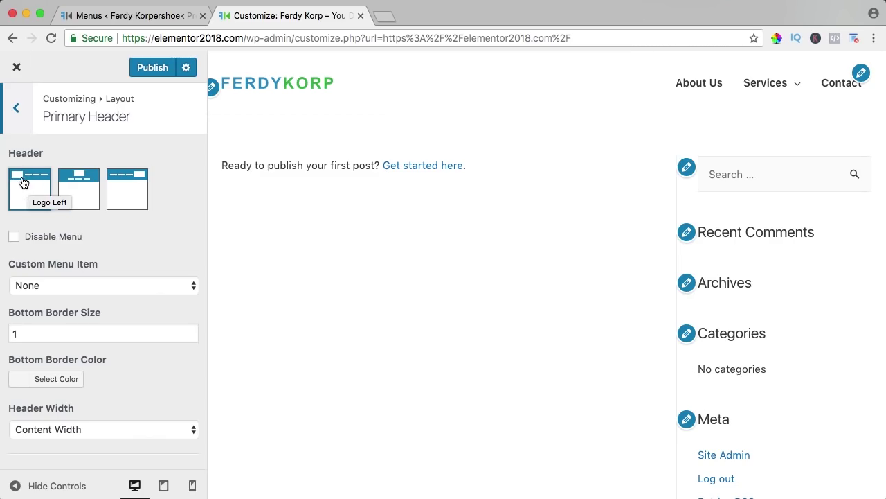
{"action": "left_click", "coordinate": [76, 185]}
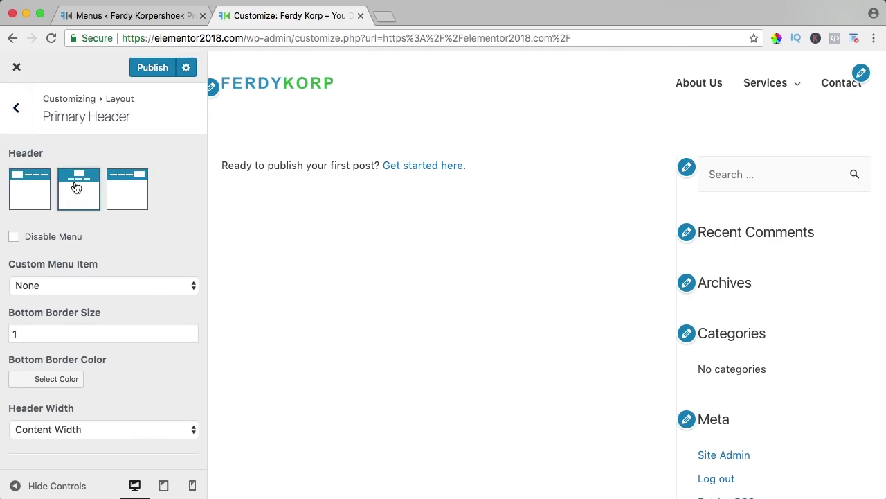
{"action": "left_click", "coordinate": [137, 192]}
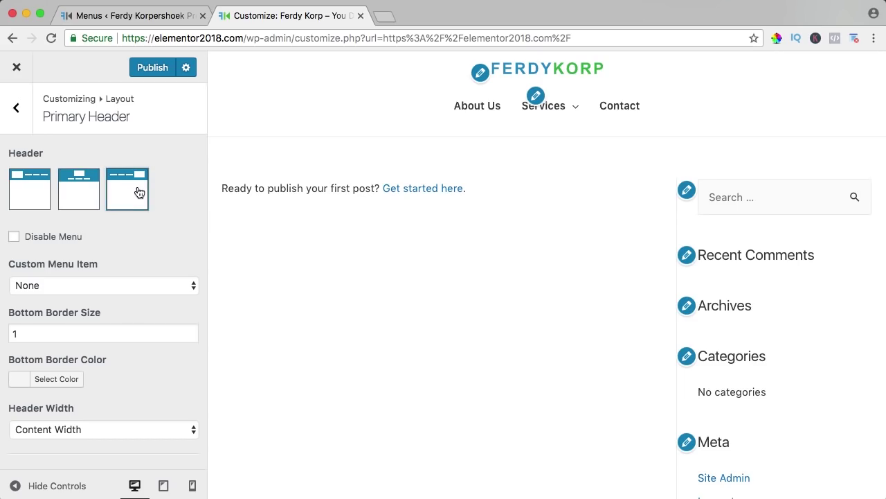
{"action": "left_click", "coordinate": [25, 194]}
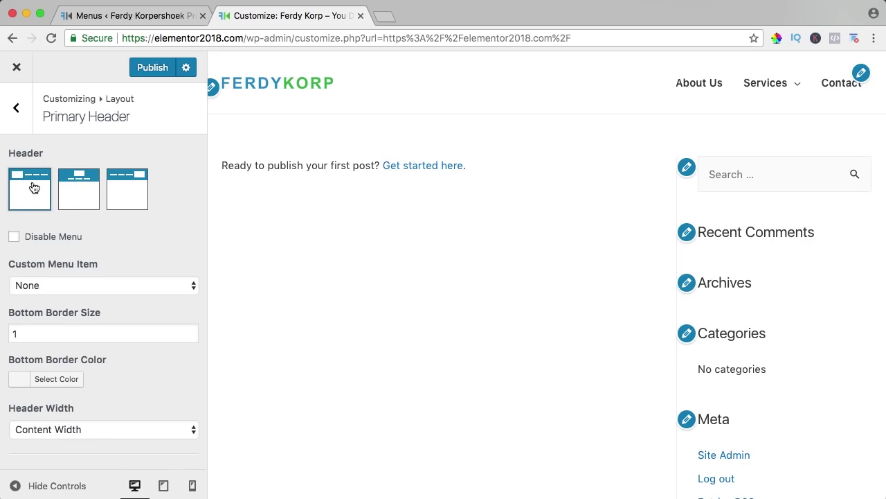
{"action": "left_click", "coordinate": [78, 187]}
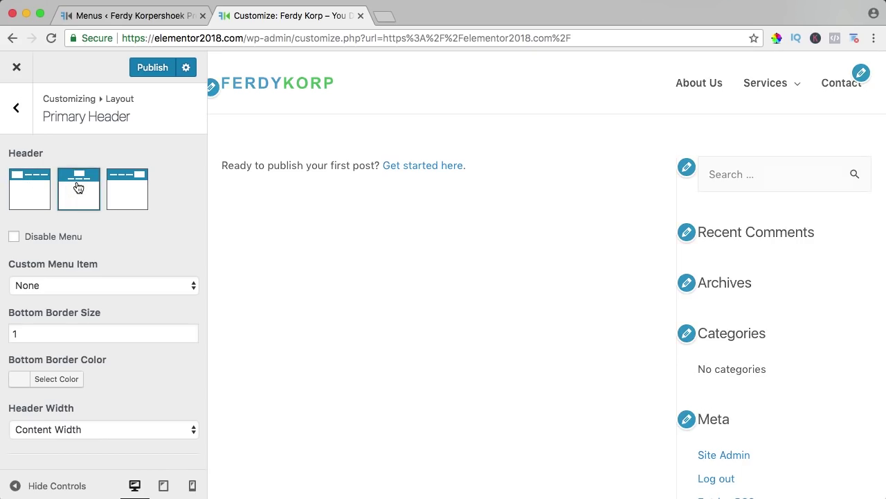
{"action": "left_click", "coordinate": [33, 189]}
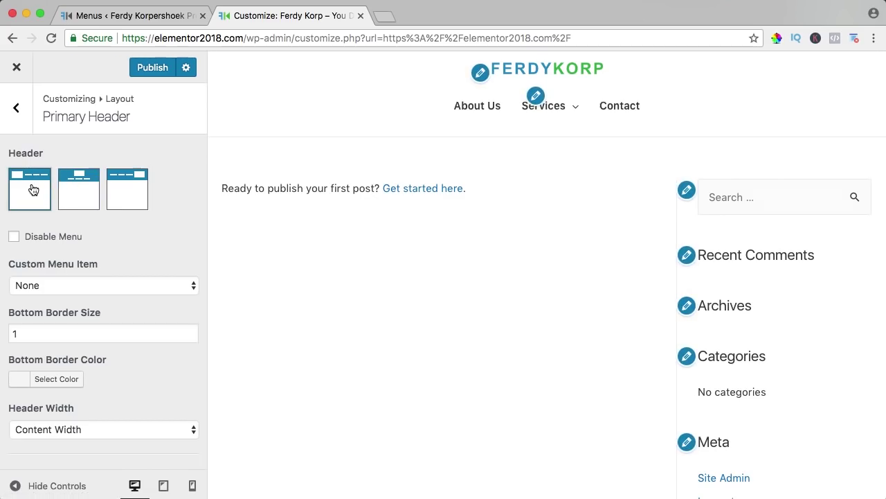
{"action": "left_click", "coordinate": [14, 236]}
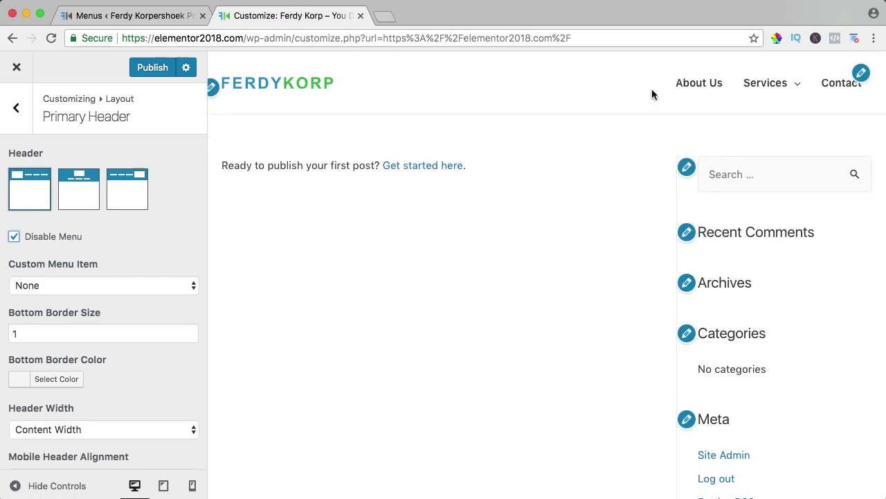
{"action": "left_click", "coordinate": [14, 237]}
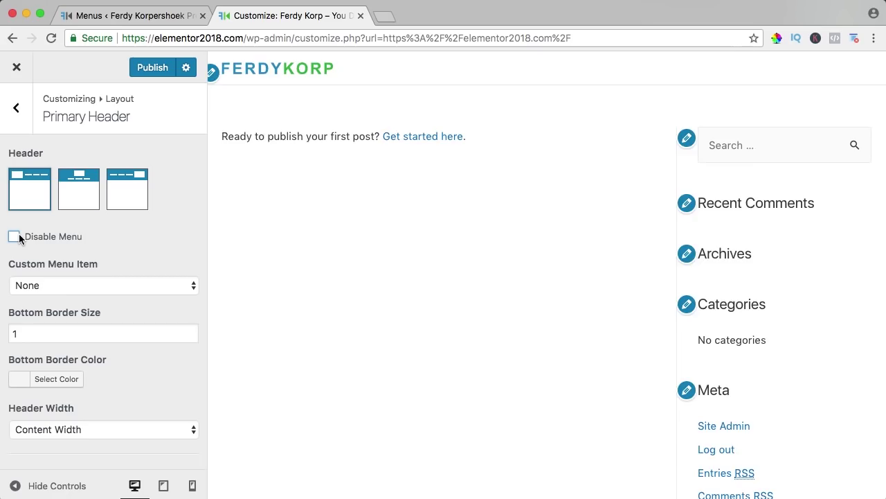
Step: Set the custom menu item to Text / HTML for a Contact Us button, after trying Search
{"action": "left_click", "coordinate": [67, 284]}
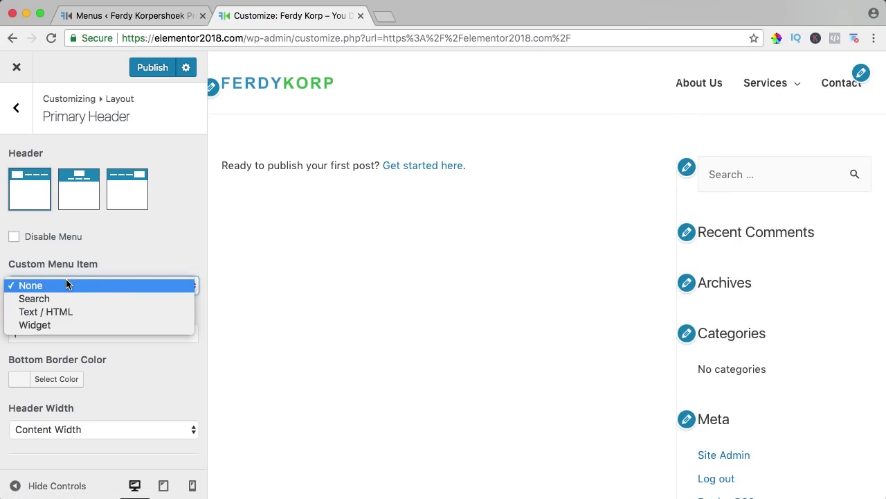
{"action": "left_click", "coordinate": [36, 298]}
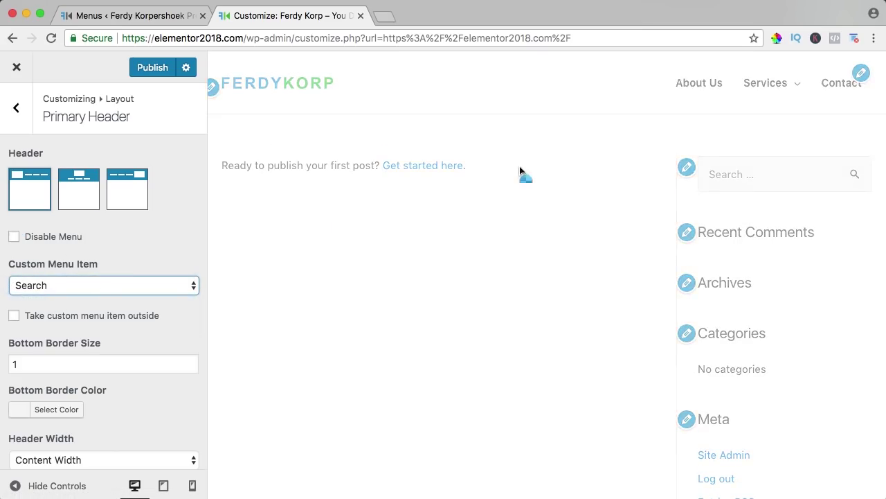
{"action": "left_click", "coordinate": [73, 289]}
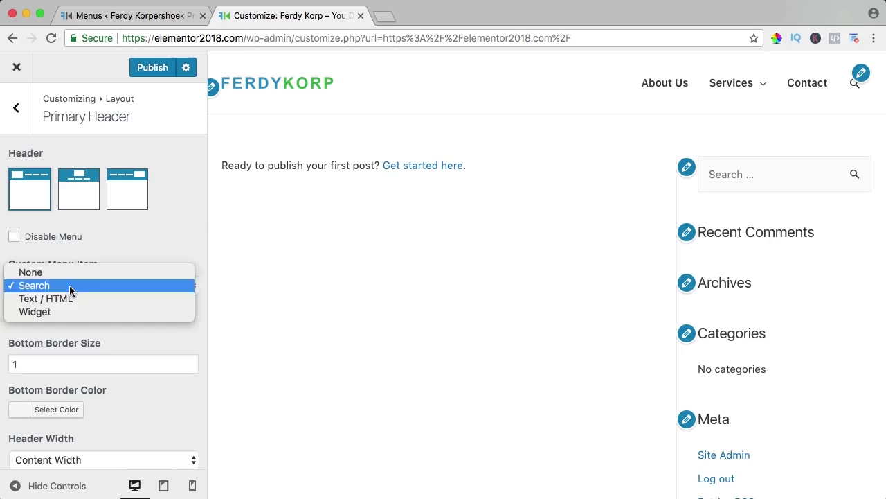
{"action": "left_click", "coordinate": [46, 299]}
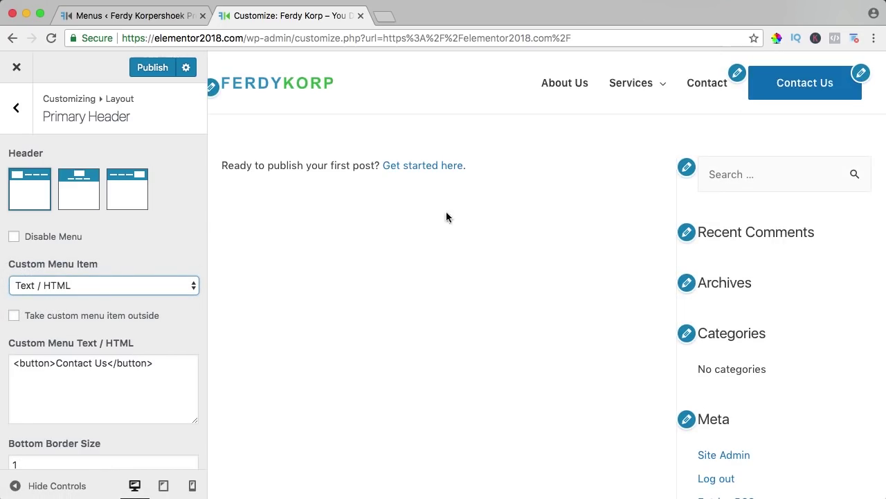
{"action": "left_click_drag", "start_coordinate": [107, 364], "coordinate": [56, 364]}
{"action": "left_click", "coordinate": [89, 364]}
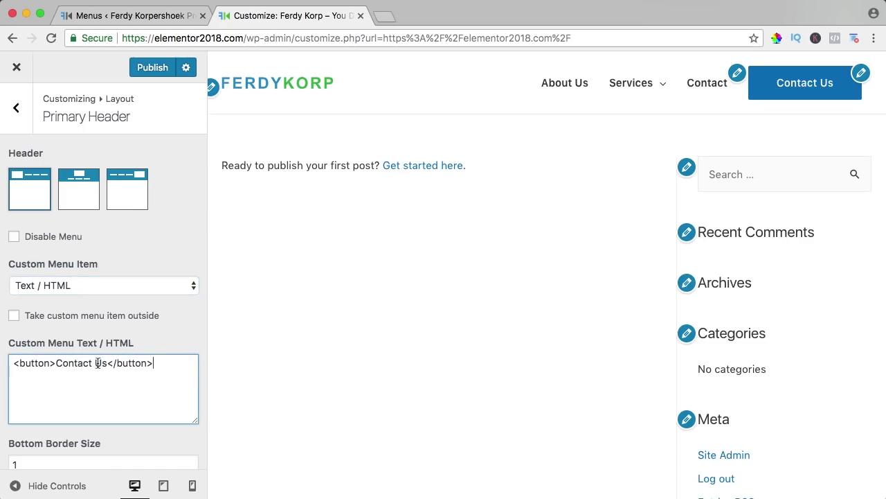
{"action": "scroll", "coordinate": [97, 354], "scroll_direction": "down", "scroll_amount": 4}
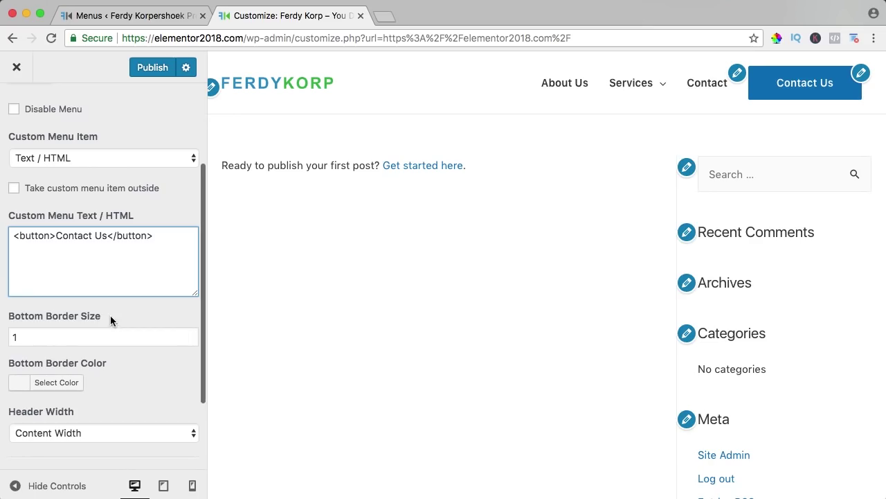
Step: Try a #3194c8 blue header bottom border at 5 px thickness
{"action": "left_click", "coordinate": [17, 387]}
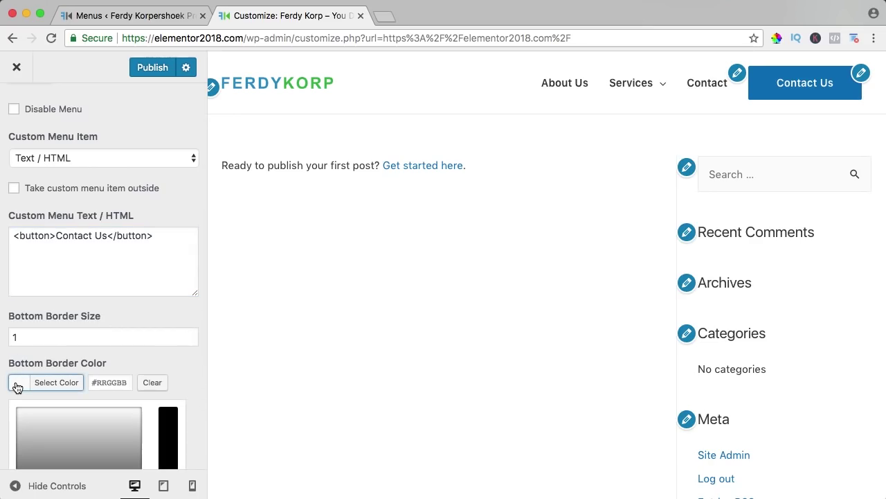
{"action": "left_click", "coordinate": [110, 382]}
{"action": "type", "text": "#3194c8"}
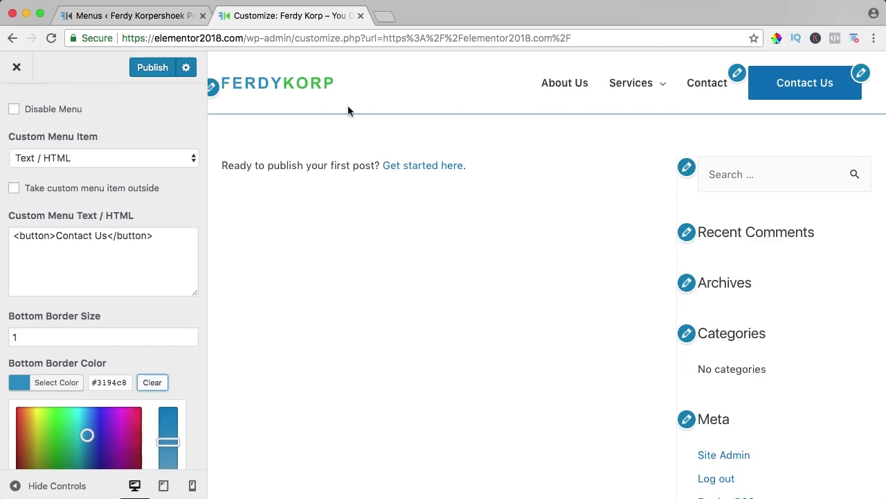
{"action": "left_click", "coordinate": [28, 383]}
{"action": "scroll", "coordinate": [61, 360], "scroll_direction": "down", "scroll_amount": 2}
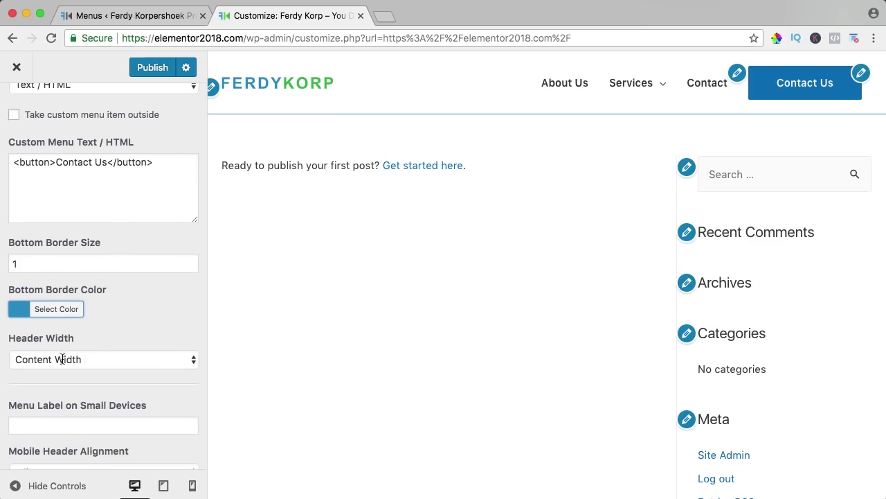
{"action": "left_click_drag", "start_coordinate": [44, 267], "coordinate": [3, 267]}
{"action": "type", "text": "5"}
{"action": "key", "text": "Tab"}
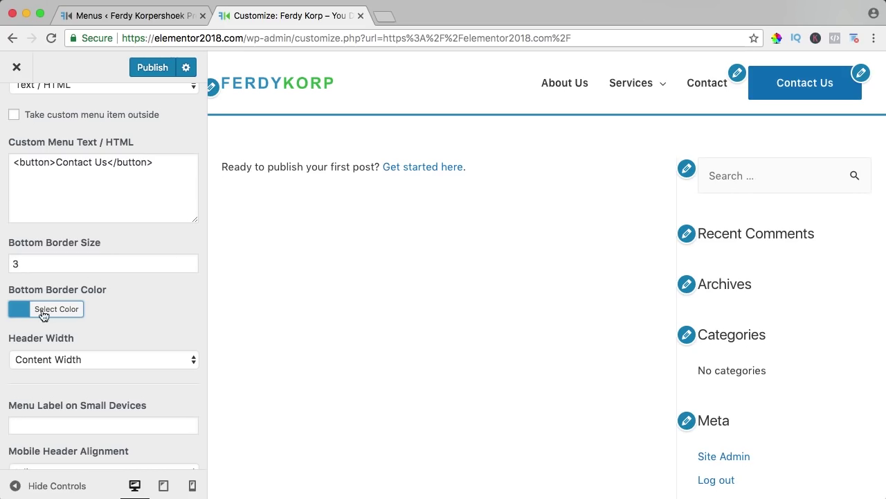
Step: Clear the border colour and set the bottom border size back to 1
{"action": "left_click", "coordinate": [43, 315]}
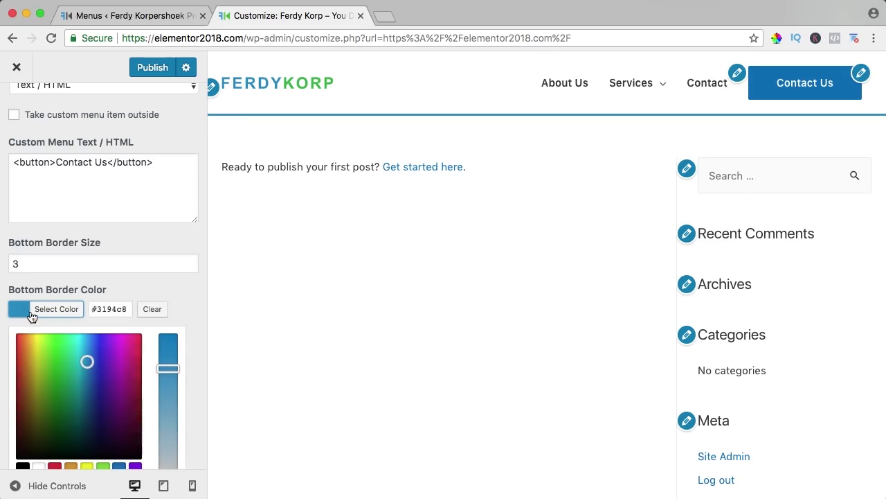
{"action": "left_click", "coordinate": [152, 309]}
{"action": "left_click_drag", "start_coordinate": [89, 269], "coordinate": [0, 270]}
{"action": "type", "text": "1"}
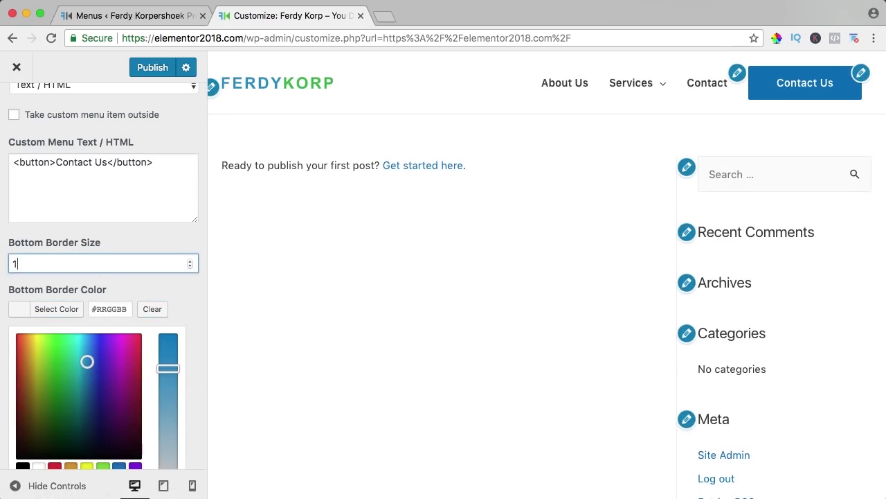
{"action": "key", "text": "Tab"}
{"action": "scroll", "coordinate": [138, 278], "scroll_direction": "down", "scroll_amount": 3}
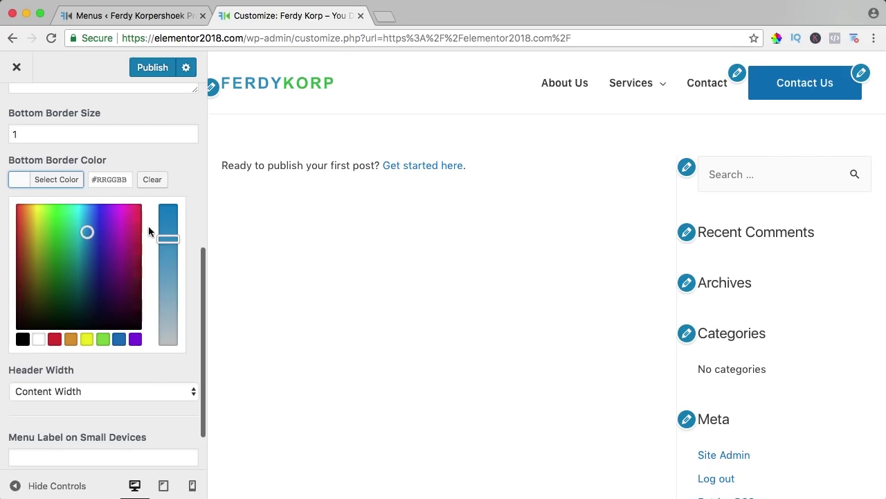
{"action": "left_click", "coordinate": [70, 178]}
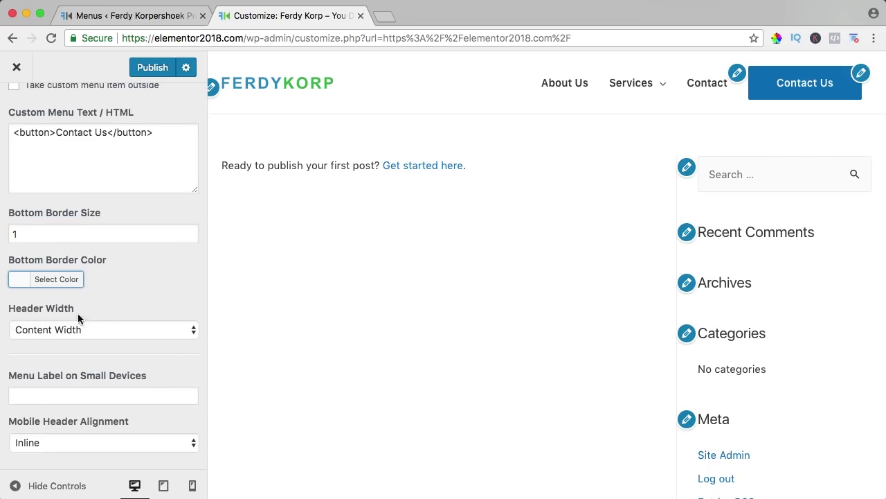
Step: Try Full Width for the header, then return Header Width to Content Width
{"action": "key", "text": "super+minus"}
{"action": "key", "text": "super+minus"}
{"action": "key", "text": "super+minus"}
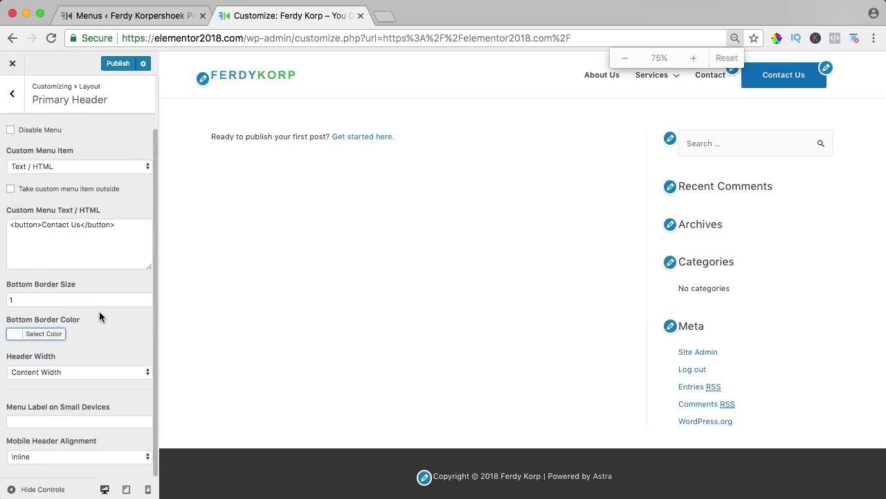
{"action": "key", "text": "super+minus"}
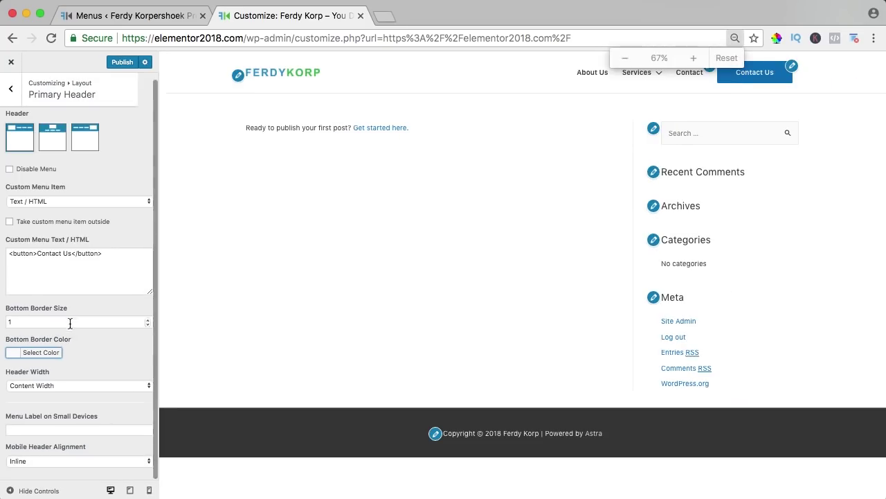
{"action": "left_click", "coordinate": [42, 387]}
{"action": "left_click", "coordinate": [39, 376]}
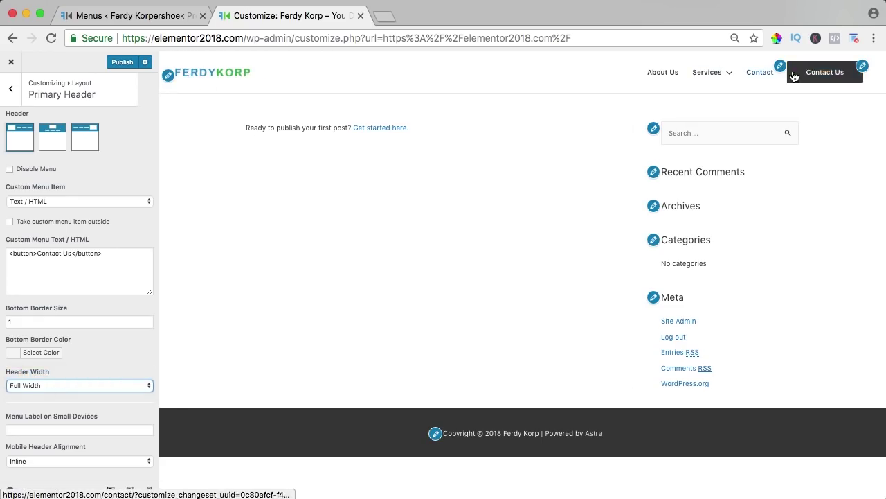
{"action": "left_click", "coordinate": [50, 387]}
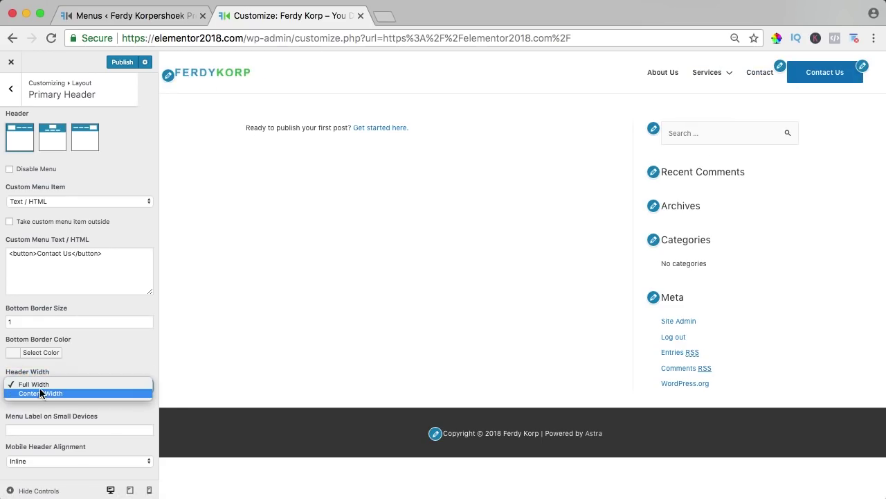
{"action": "left_click", "coordinate": [49, 394]}
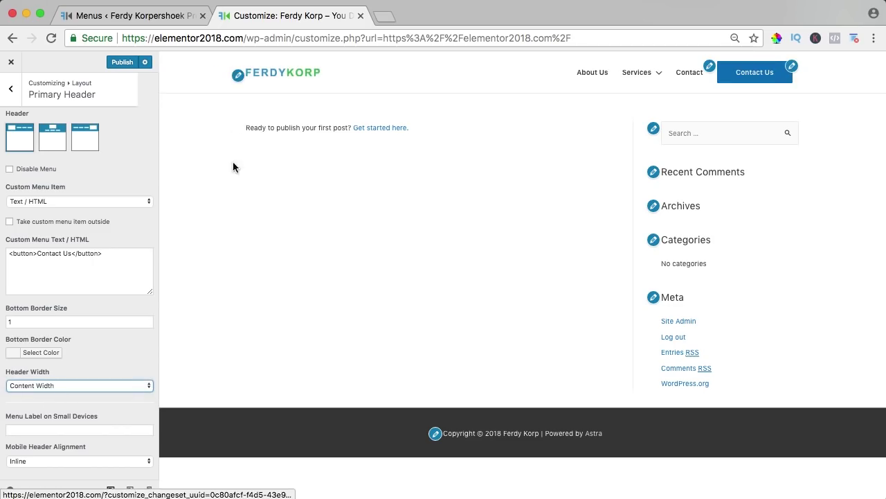
{"action": "key", "text": "super+0"}
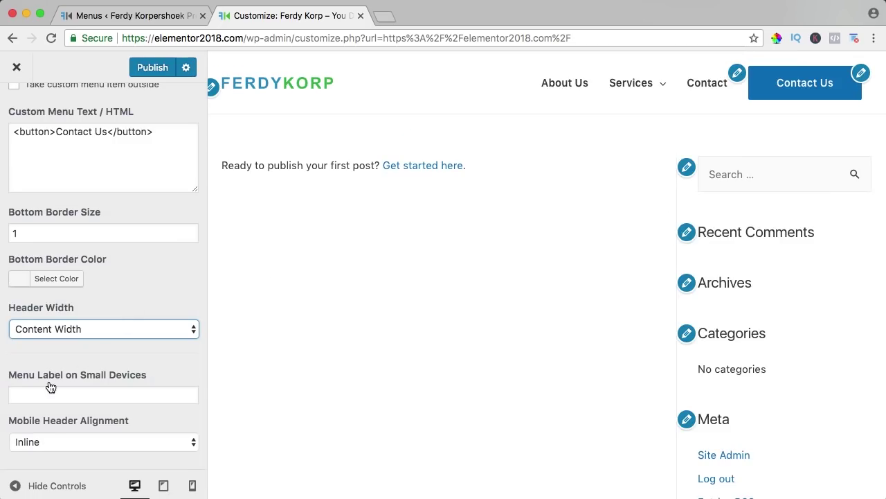
Step: Preview the site at phone size and set the small-screen menu label to 'MENU'
{"action": "left_click", "coordinate": [192, 487]}
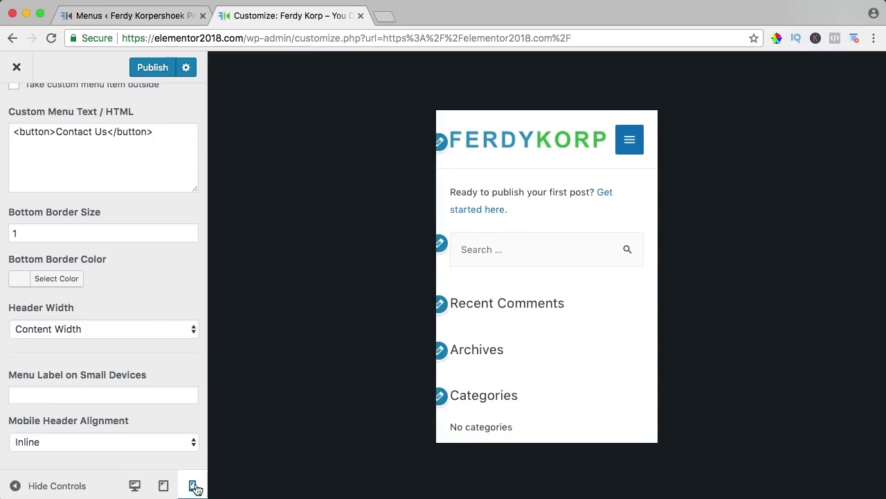
{"action": "scroll", "coordinate": [568, 219], "scroll_direction": "down", "scroll_amount": 4}
{"action": "scroll", "coordinate": [568, 220], "scroll_direction": "up", "scroll_amount": 4}
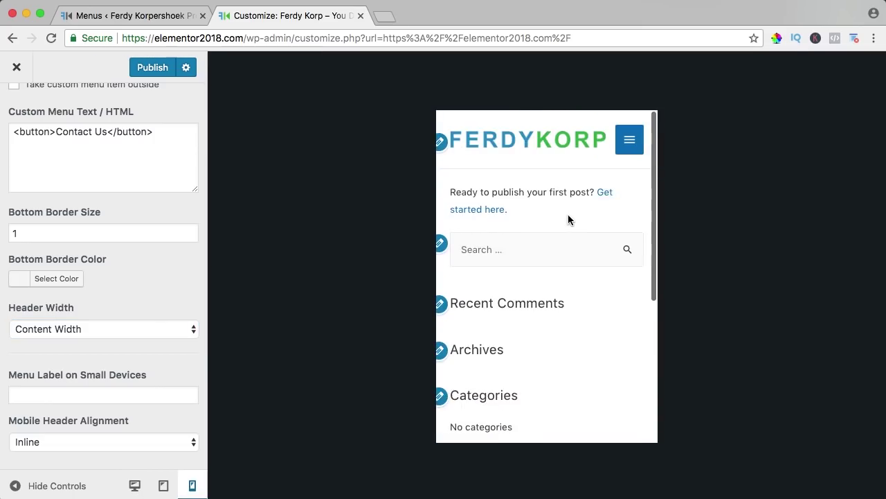
{"action": "left_click", "coordinate": [57, 395]}
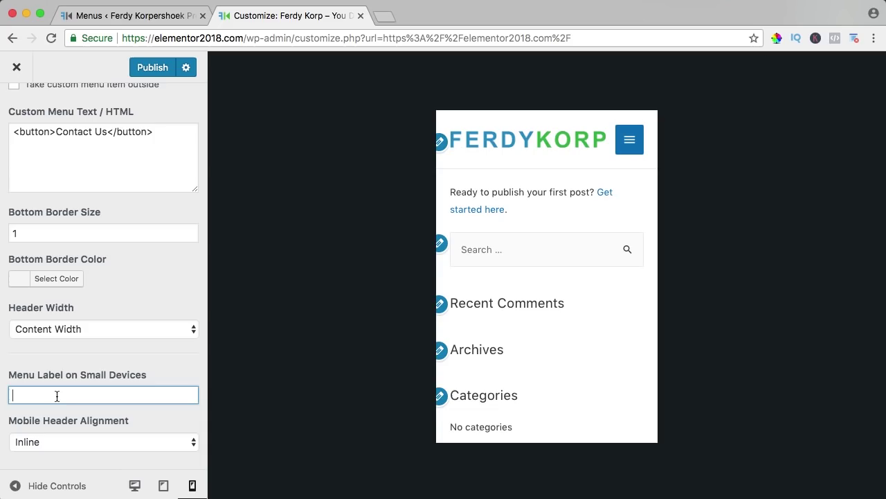
{"action": "type", "text": "MENU"}
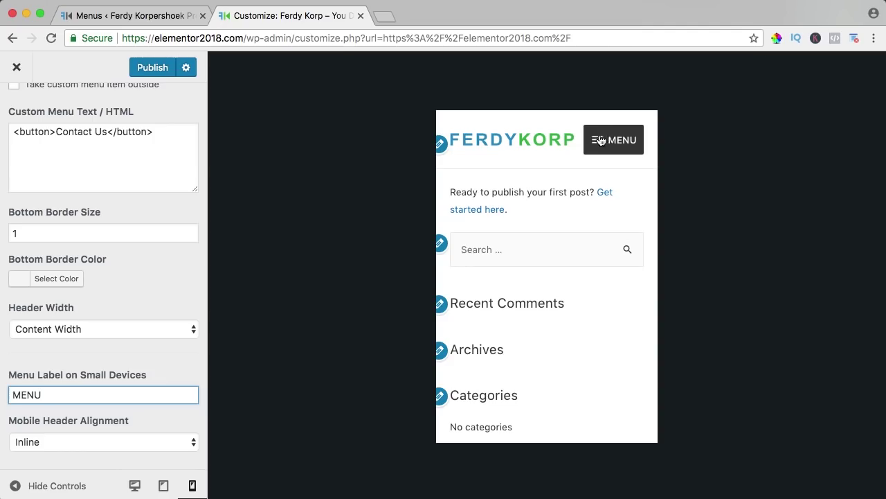
{"action": "left_click_drag", "start_coordinate": [49, 395], "coordinate": [8, 395]}
{"action": "key", "text": "BackSpace"}
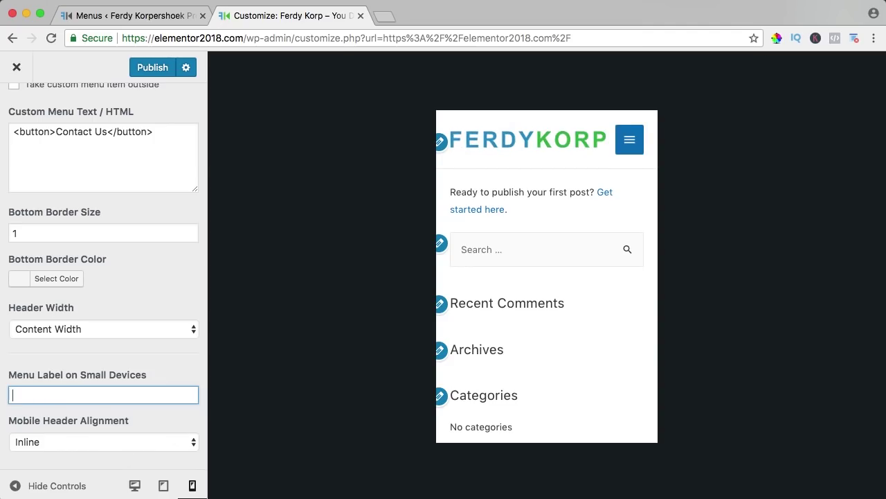
{"action": "left_click", "coordinate": [629, 139]}
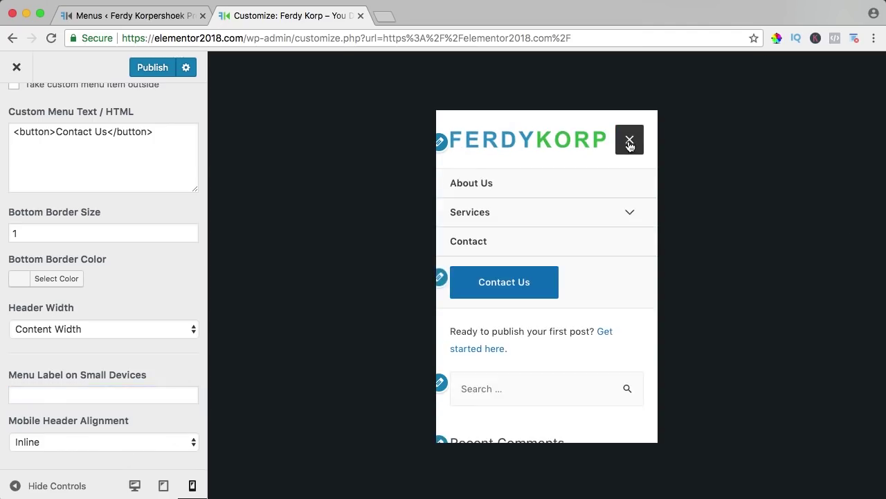
{"action": "left_click", "coordinate": [629, 139]}
{"action": "left_click", "coordinate": [73, 392]}
{"action": "type", "text": "MENU"}
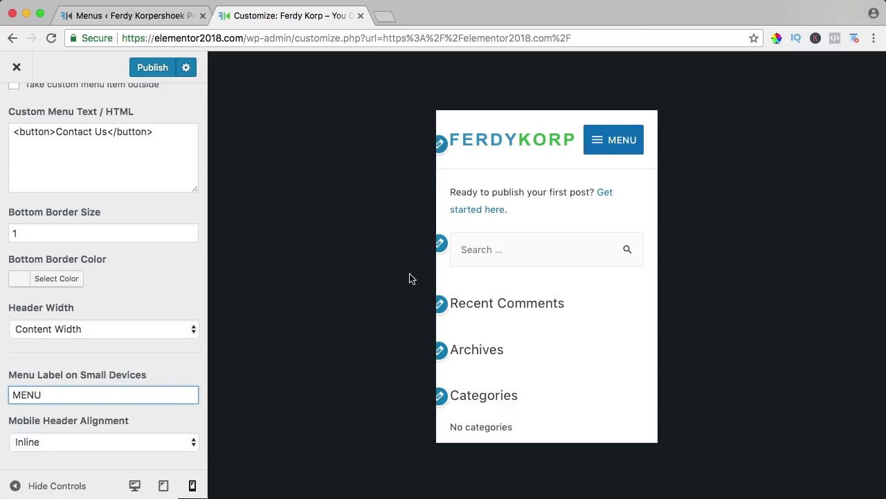
Step: Test the mobile menu and Services submenu, try Stack alignment, then restore Inline alignment
{"action": "left_click", "coordinate": [609, 145]}
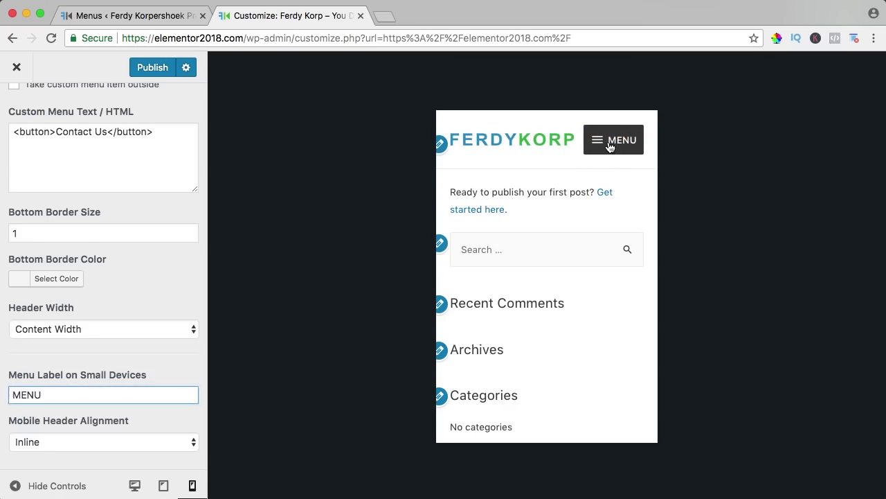
{"action": "left_click", "coordinate": [631, 215]}
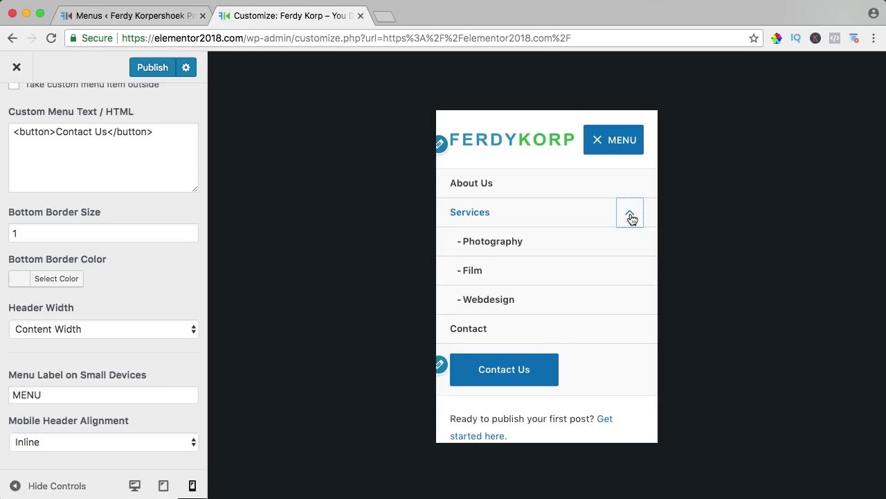
{"action": "left_click", "coordinate": [631, 217]}
{"action": "left_click", "coordinate": [597, 142]}
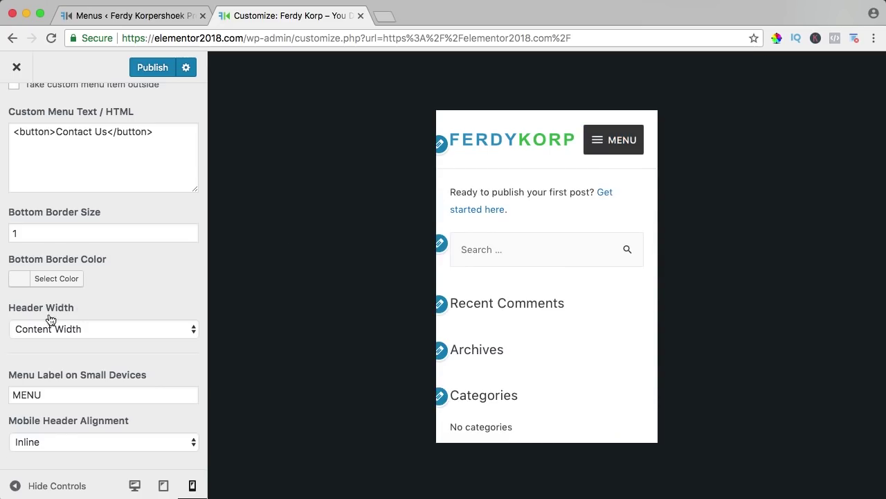
{"action": "left_click", "coordinate": [59, 441]}
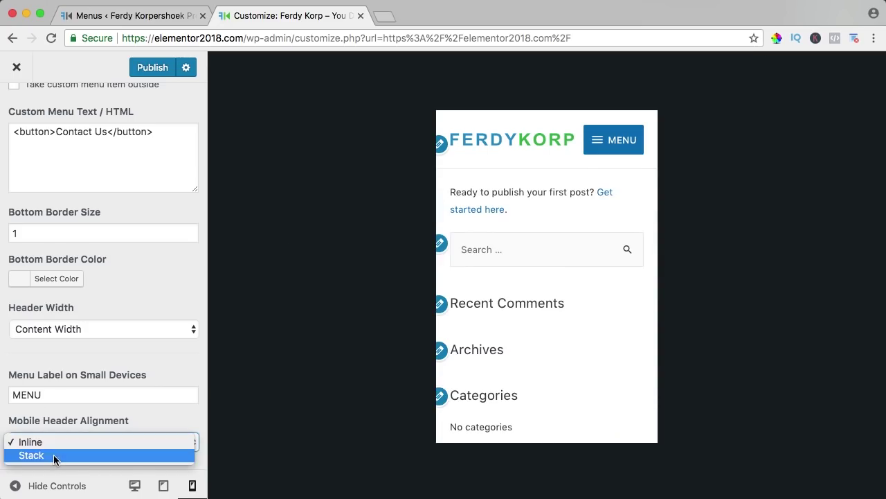
{"action": "left_click", "coordinate": [57, 455]}
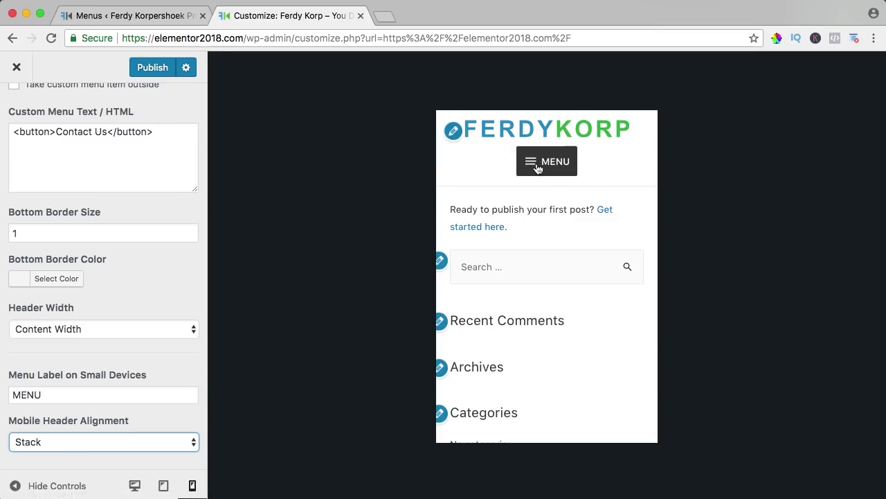
{"action": "left_click", "coordinate": [536, 166]}
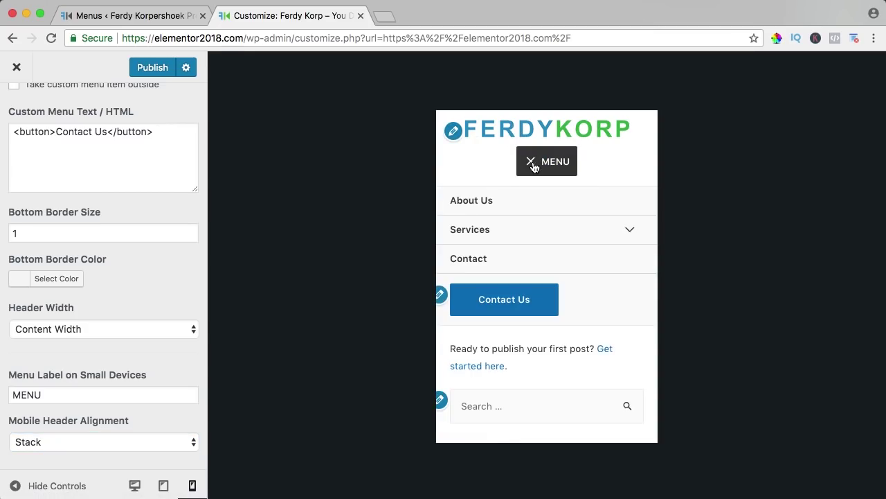
{"action": "left_click", "coordinate": [535, 168]}
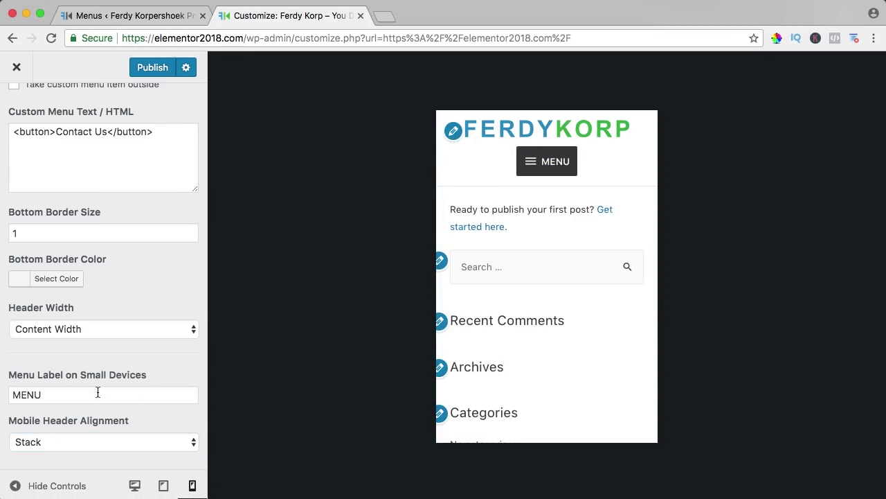
{"action": "left_click", "coordinate": [67, 448]}
{"action": "left_click", "coordinate": [53, 429]}
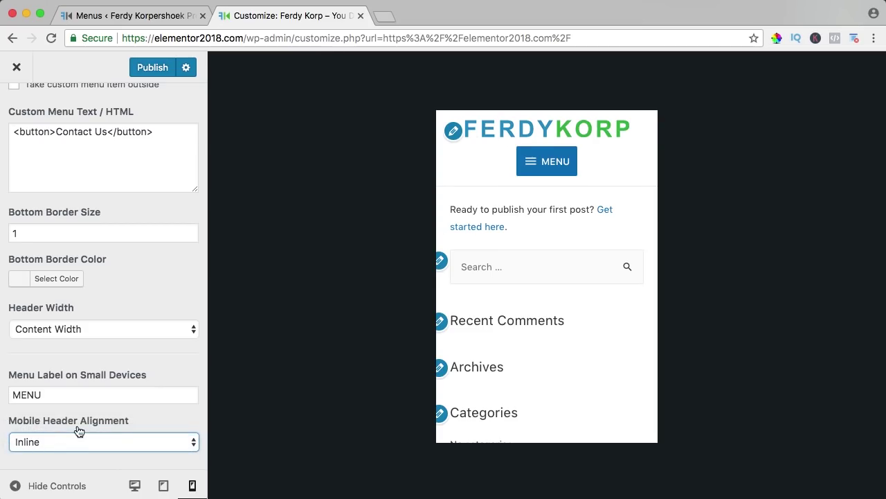
Step: Publish the header changes and preview the site at tablet and desktop widths
{"action": "left_click", "coordinate": [151, 67]}
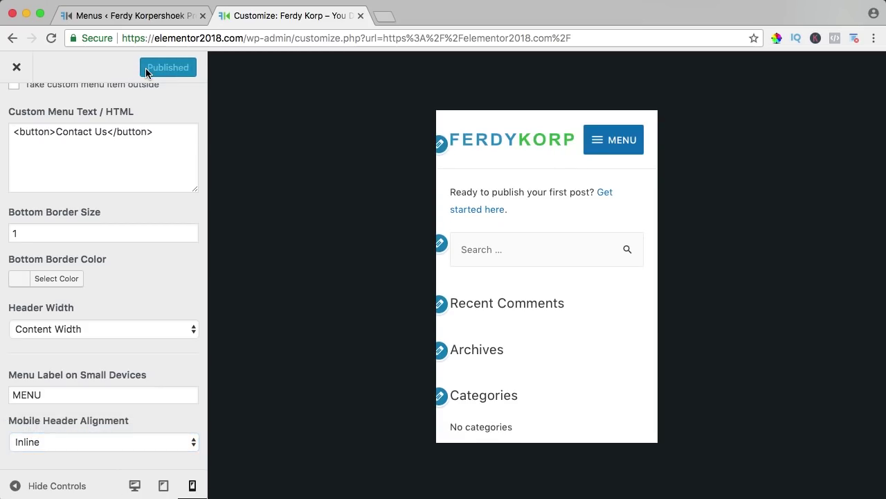
{"action": "left_click", "coordinate": [164, 487]}
{"action": "scroll", "coordinate": [472, 298], "scroll_direction": "down", "scroll_amount": 2}
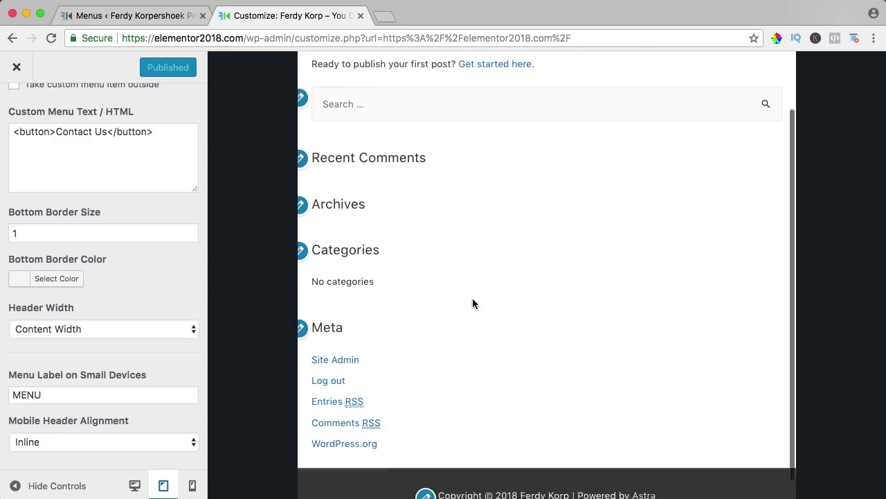
{"action": "scroll", "coordinate": [415, 288], "scroll_direction": "up", "scroll_amount": 2}
{"action": "left_click", "coordinate": [134, 486]}
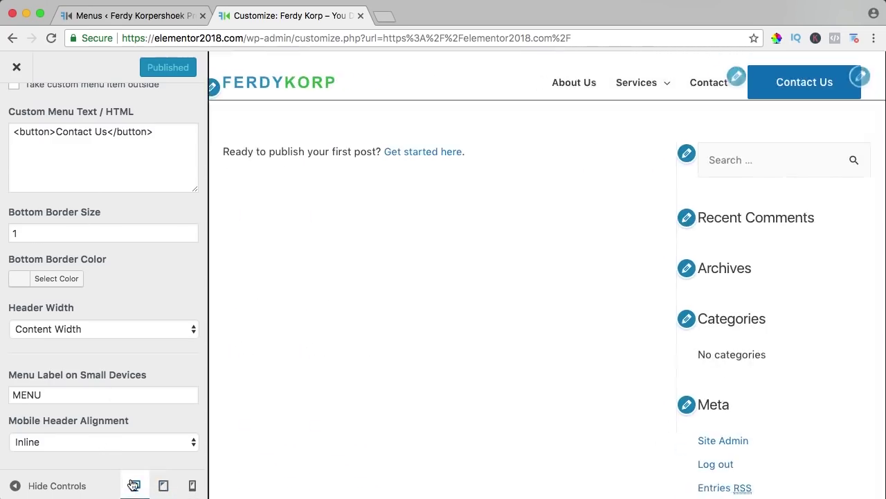
{"action": "scroll", "coordinate": [42, 229], "scroll_direction": "up", "scroll_amount": 5}
Step: Set the Layout > Sidebar default layout to No Sidebar, then move to the Footer section
{"action": "left_click", "coordinate": [17, 111]}
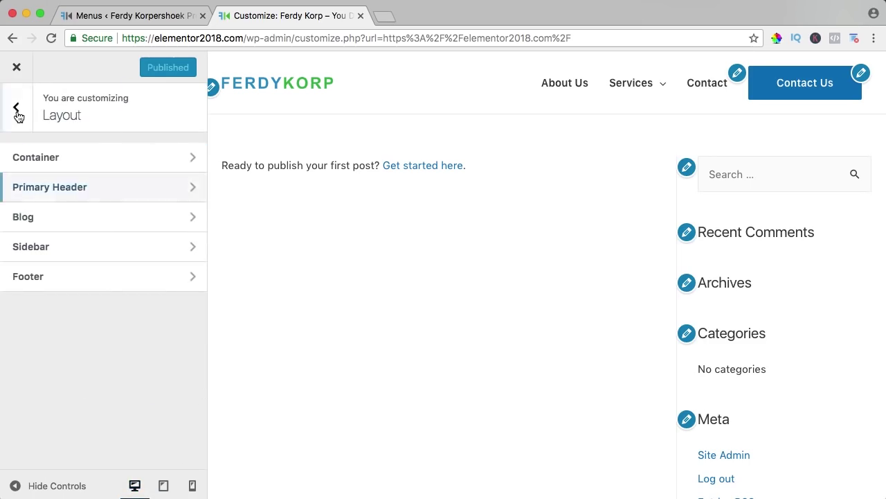
{"action": "left_click", "coordinate": [41, 251]}
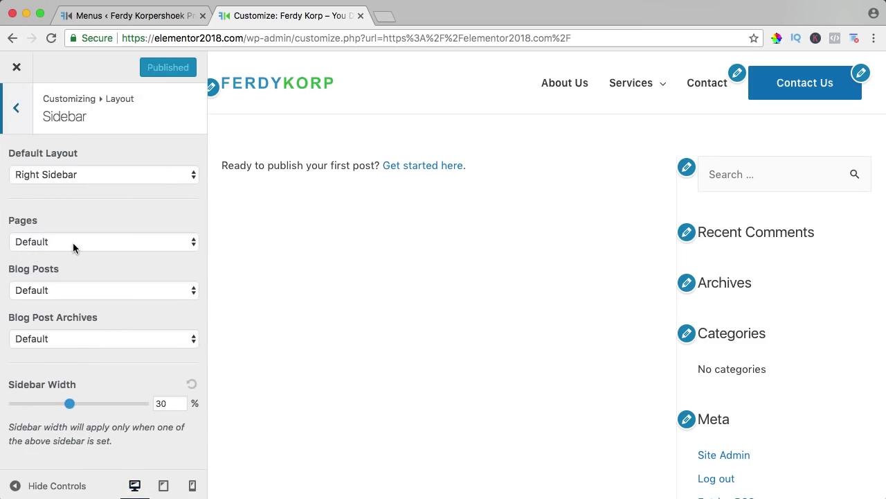
{"action": "left_click", "coordinate": [74, 174]}
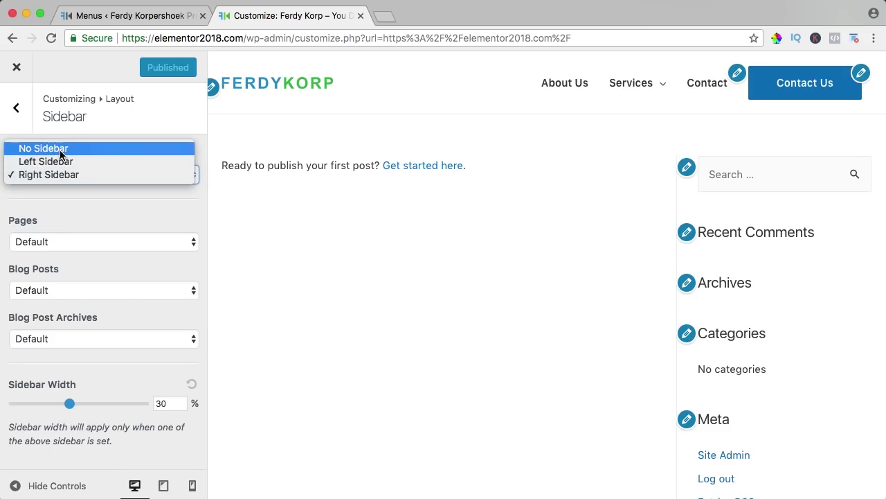
{"action": "left_click", "coordinate": [60, 151]}
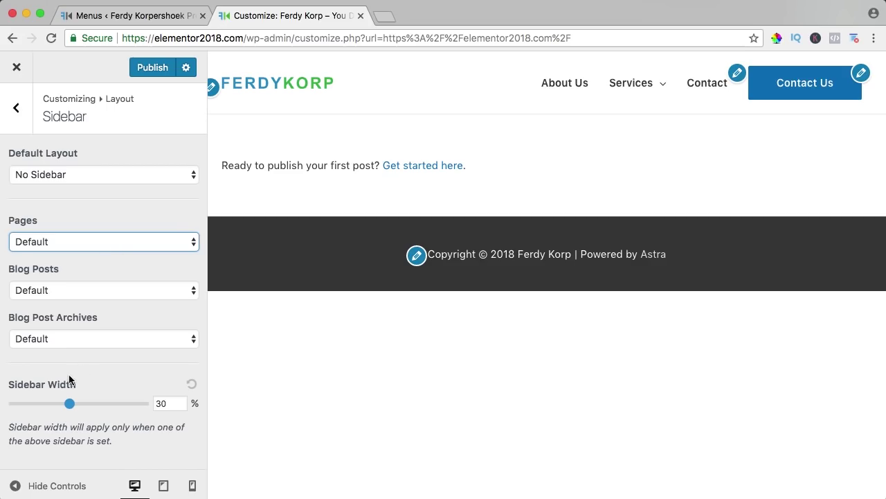
{"action": "left_click", "coordinate": [16, 108]}
{"action": "left_click", "coordinate": [60, 276]}
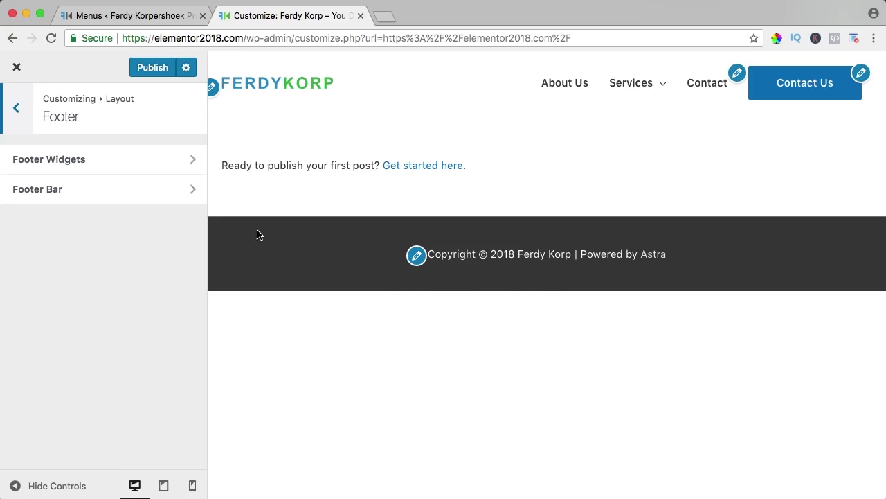
Step: Disable the footer widget areas after trying the four-column layout
{"action": "left_click", "coordinate": [74, 167]}
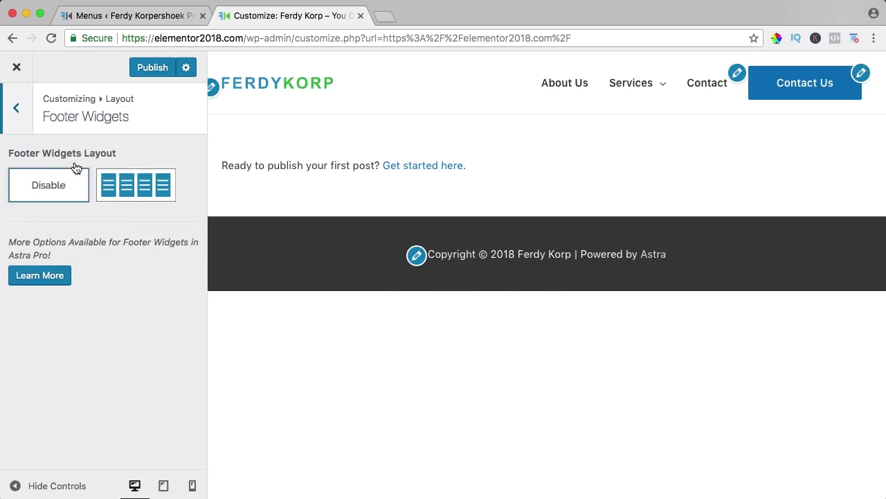
{"action": "left_click", "coordinate": [132, 194]}
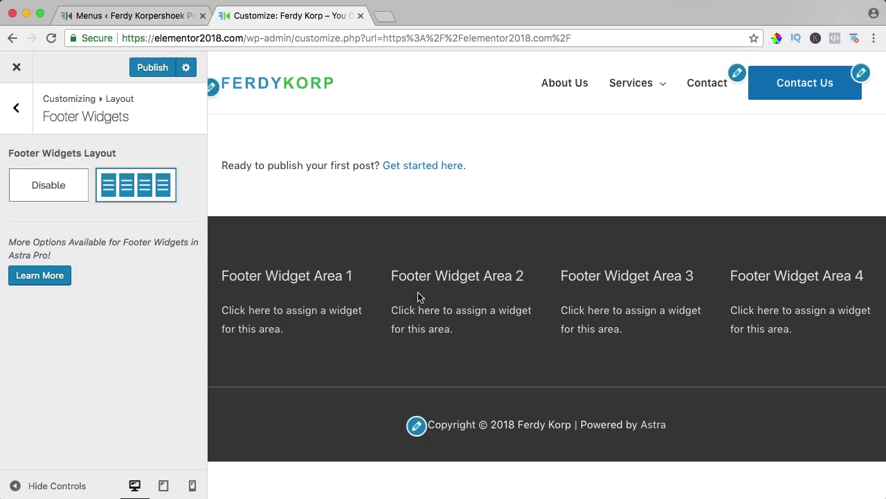
{"action": "left_click", "coordinate": [60, 188]}
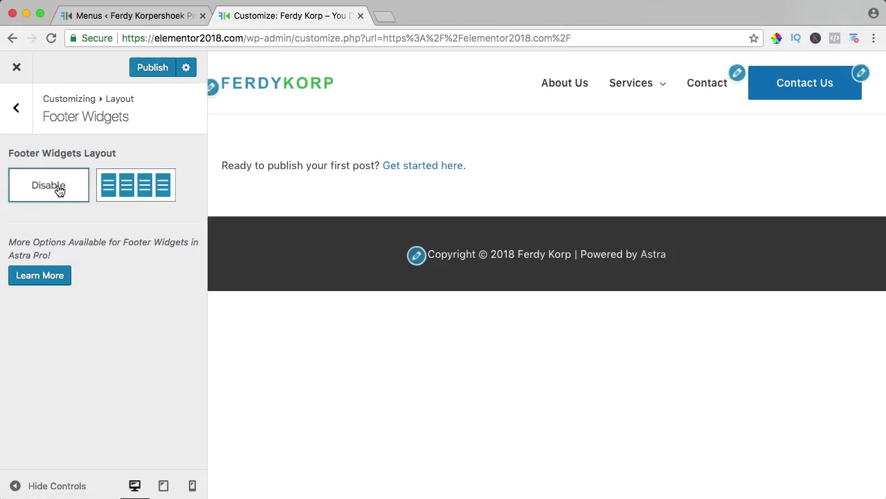
Step: In Footer Bar, try Disable and the centred layout, then choose the left-aligned split layout
{"action": "left_click", "coordinate": [22, 117]}
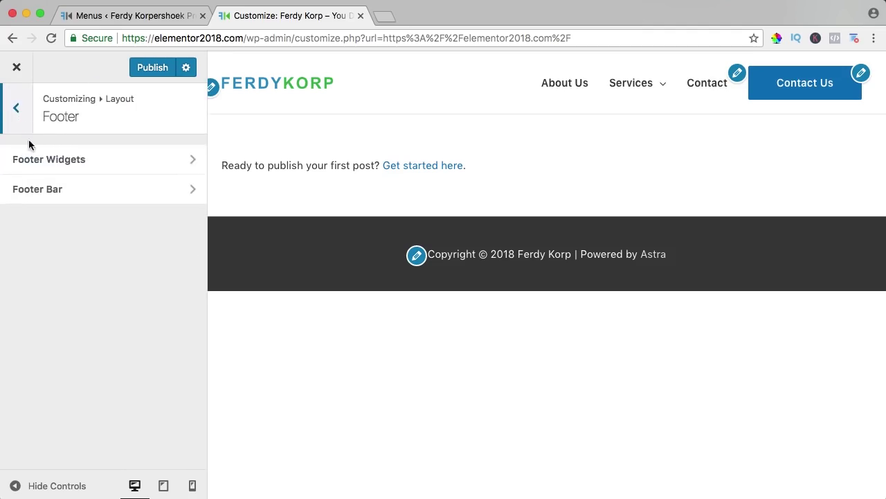
{"action": "left_click", "coordinate": [52, 193]}
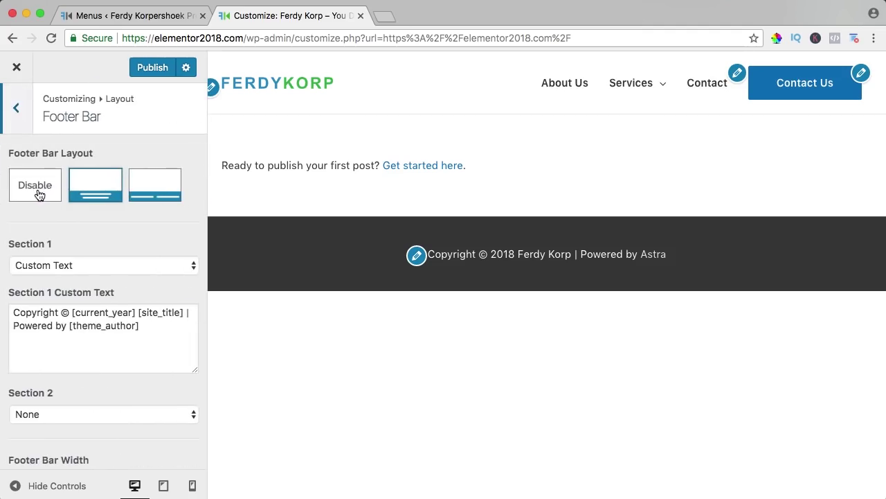
{"action": "left_click", "coordinate": [39, 194]}
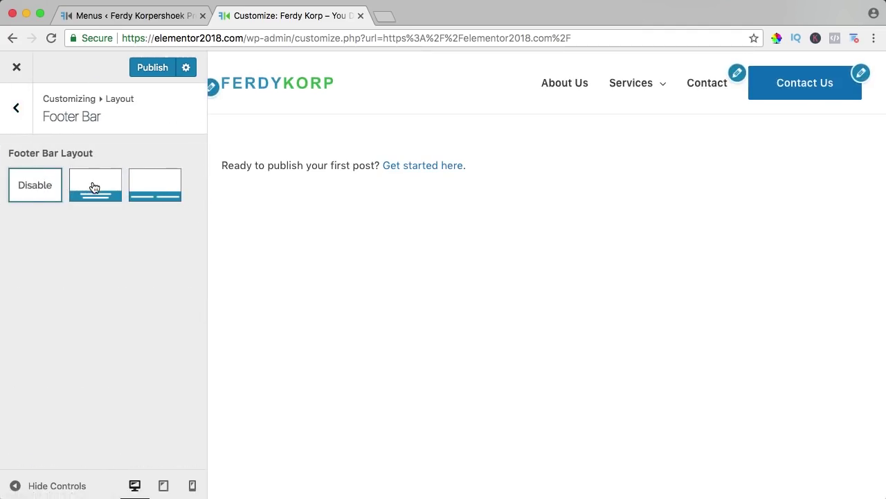
{"action": "left_click", "coordinate": [94, 187]}
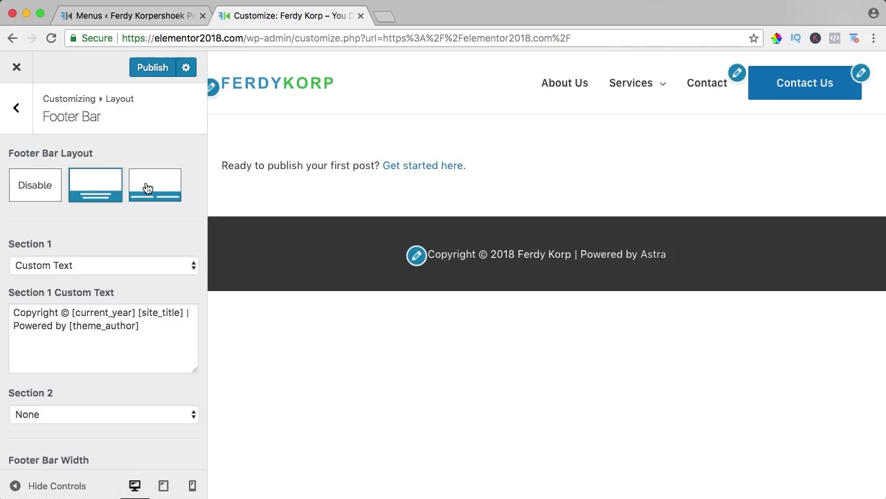
{"action": "left_click", "coordinate": [148, 189]}
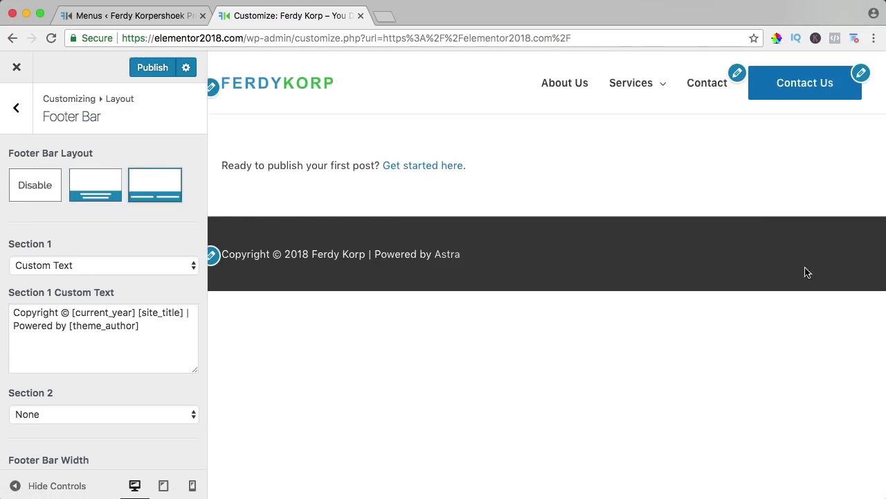
Step: Centre the footer bar and change its text to © plus the business name, dropping Copyright and the Powered by credit
{"action": "left_click", "coordinate": [98, 191]}
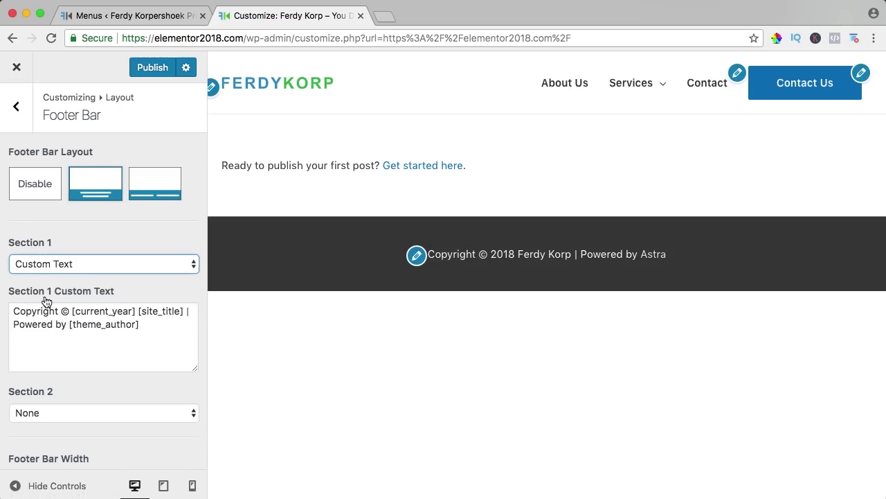
{"action": "left_click_drag", "start_coordinate": [62, 310], "coordinate": [10, 311]}
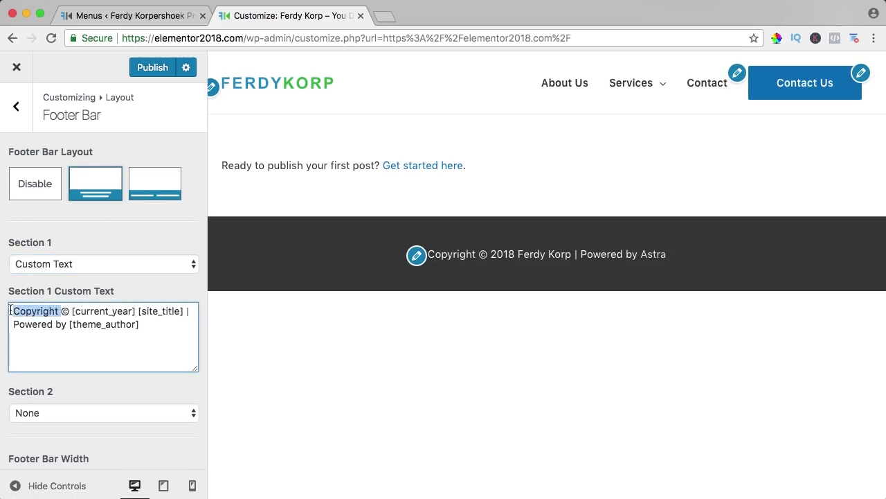
{"action": "key", "text": "BackSpace"}
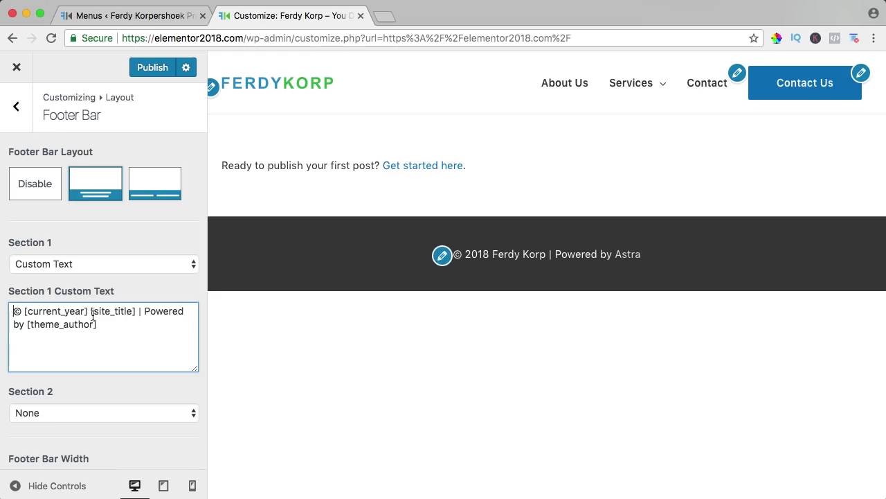
{"action": "left_click", "coordinate": [23, 311]}
{"action": "type", "text": "Ferdy Korp"}
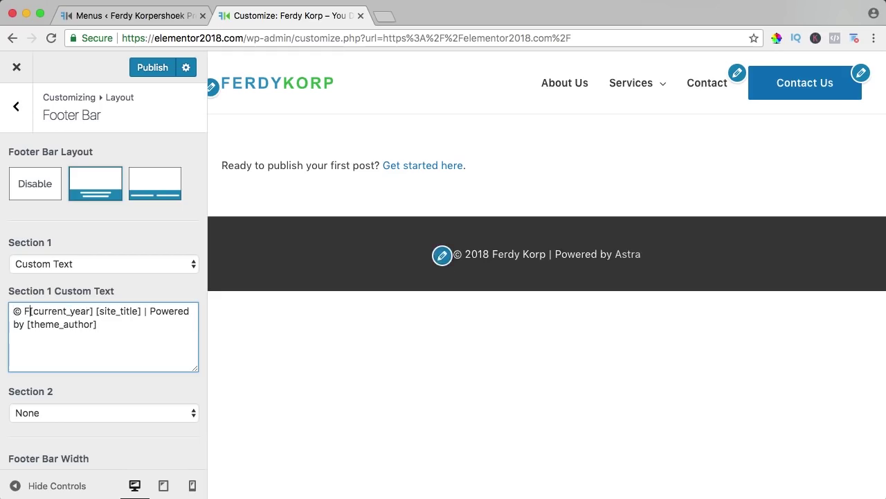
{"action": "type", "text": " Media"}
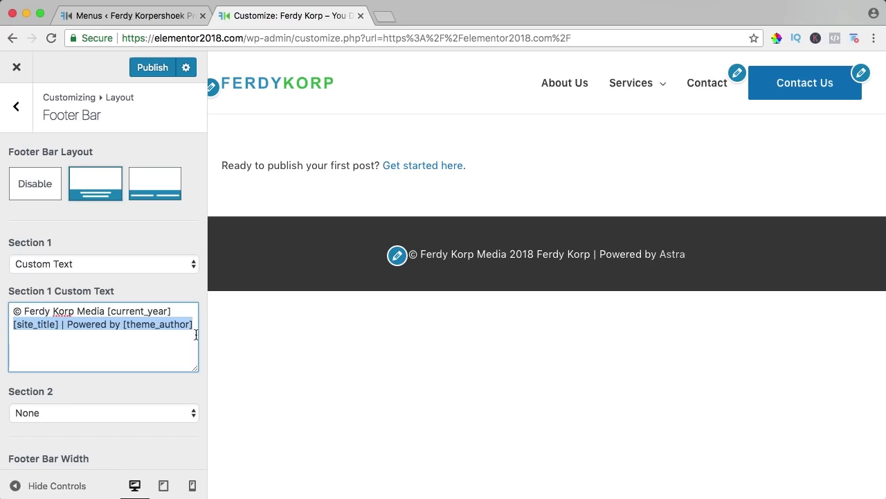
{"action": "key", "text": "BackSpace"}
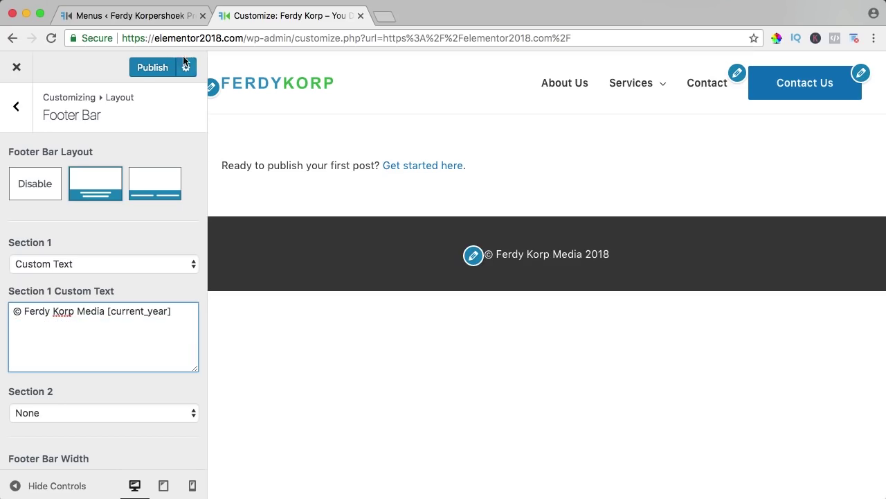
{"action": "left_click", "coordinate": [165, 16]}
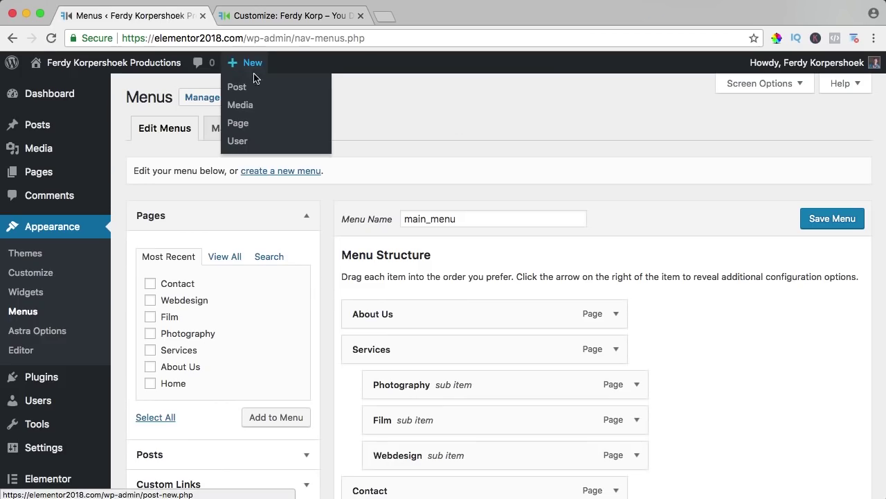
Step: In a new post, link the word Disclaimer to /disclaimer and select its HTML in the Text view
{"action": "left_click", "coordinate": [252, 87]}
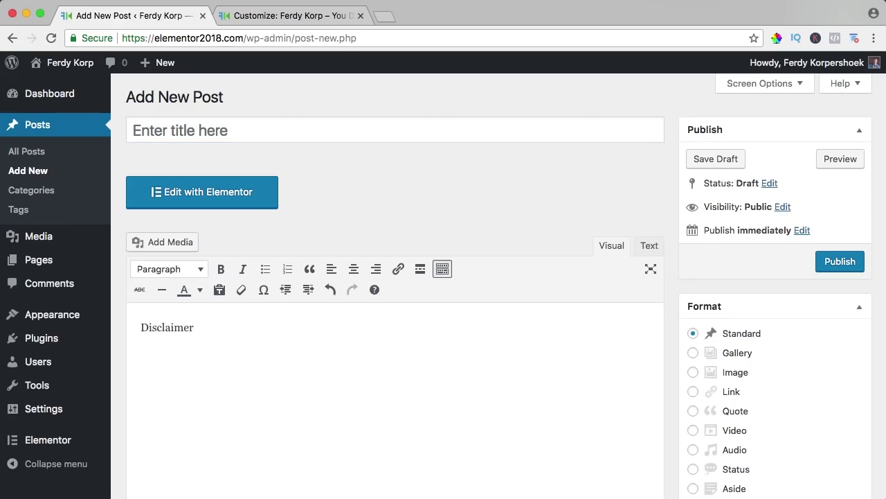
{"action": "left_click_drag", "start_coordinate": [311, 344], "coordinate": [126, 324]}
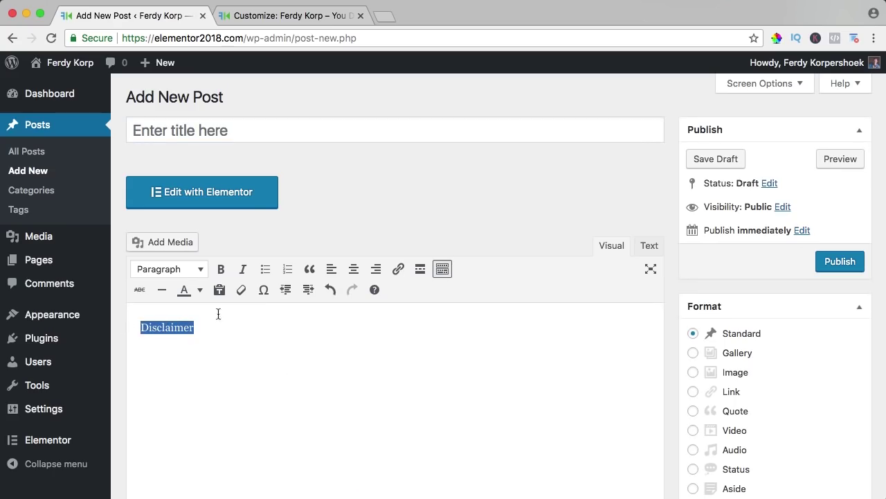
{"action": "left_click", "coordinate": [397, 269]}
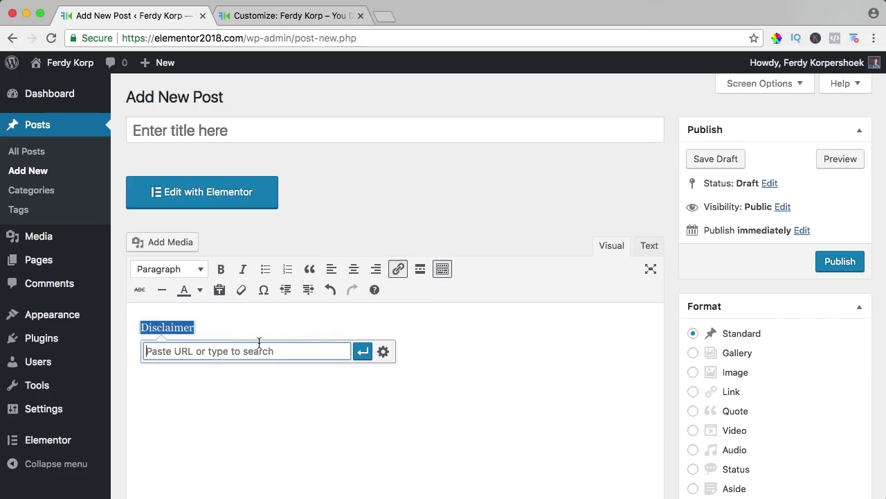
{"action": "type", "text": "/disclaimer"}
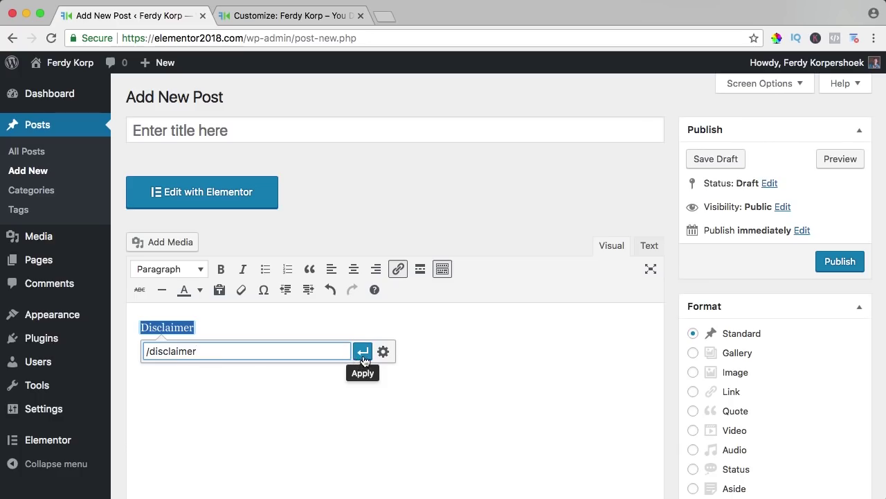
{"action": "left_click", "coordinate": [362, 352]}
{"action": "left_click", "coordinate": [388, 350]}
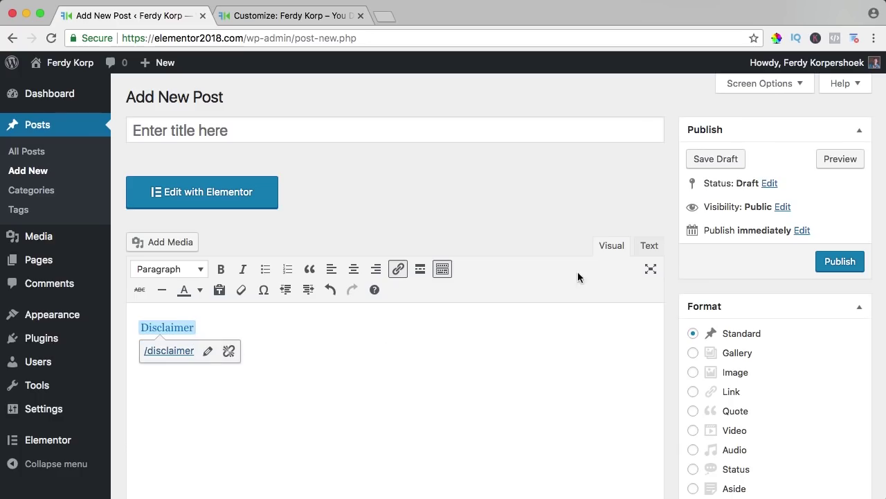
{"action": "left_click", "coordinate": [650, 247]}
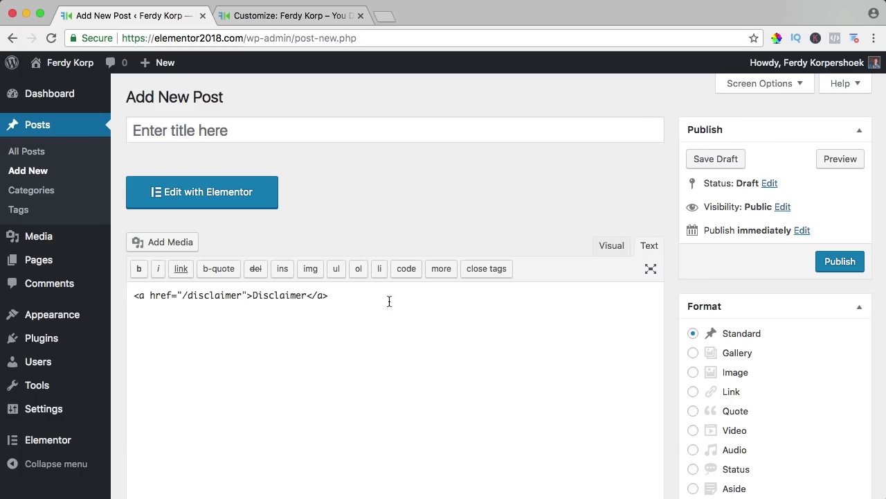
{"action": "left_click_drag", "start_coordinate": [390, 302], "coordinate": [115, 293]}
{"action": "key", "text": "super+c"}
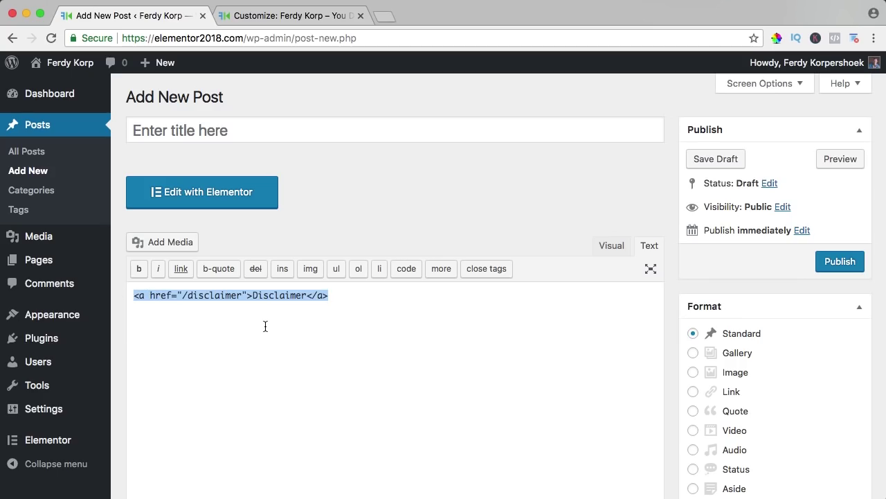
Step: Append a '|' separator and the copied Disclaimer link HTML to the footer bar text
{"action": "left_click", "coordinate": [277, 15]}
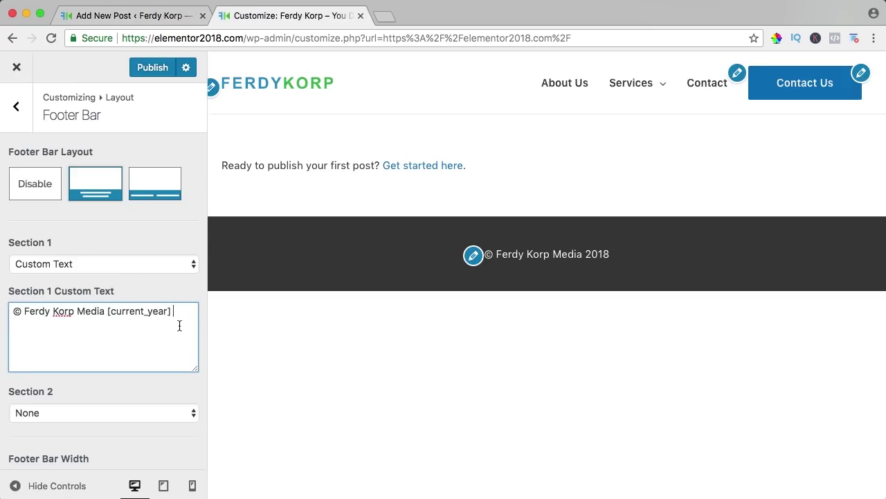
{"action": "type", "text": "|"}
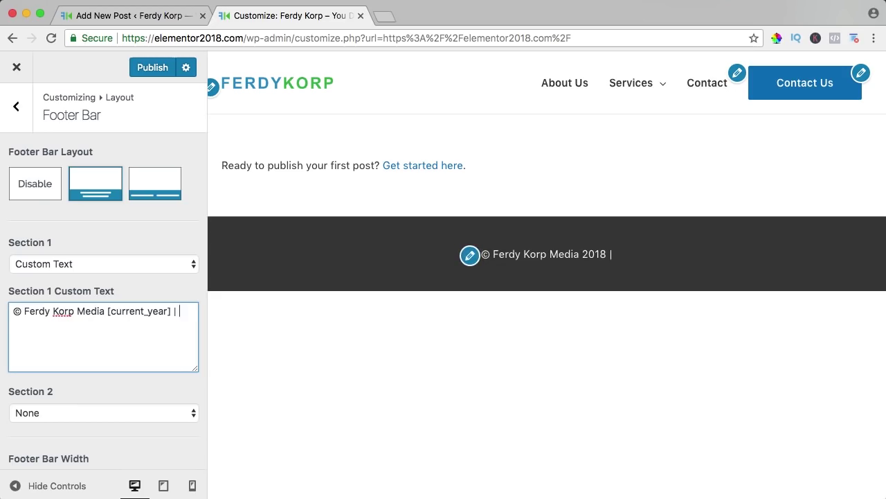
{"action": "key", "text": "super+v"}
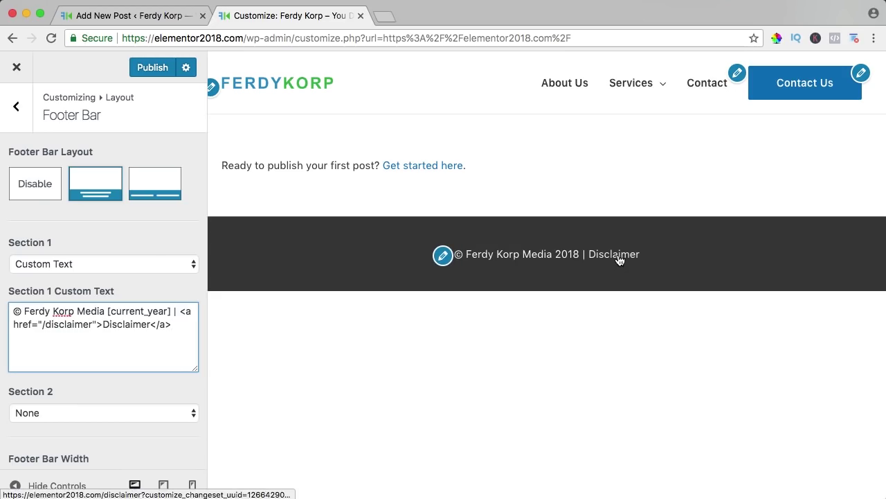
{"action": "left_click", "coordinate": [159, 16]}
Step: Create and publish a new page titled 'Disclaimer', discarding the unsaved post
{"action": "mouse_move", "coordinate": [160, 63]}
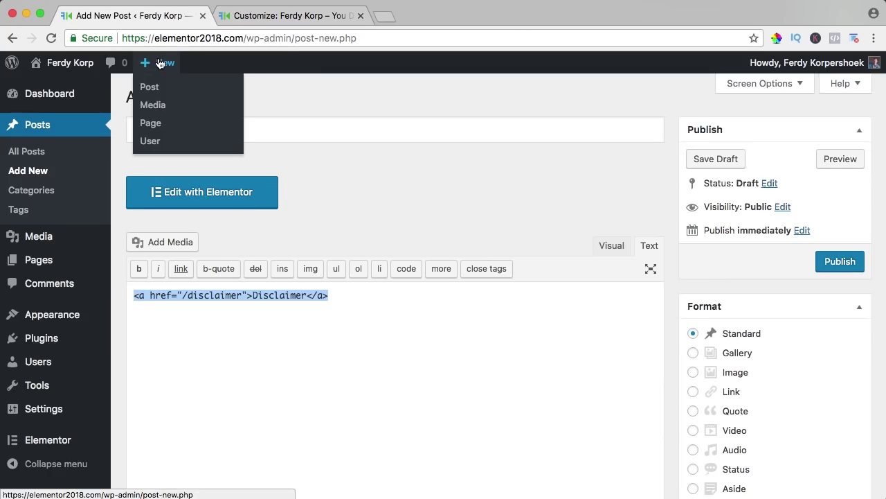
{"action": "left_click", "coordinate": [157, 128]}
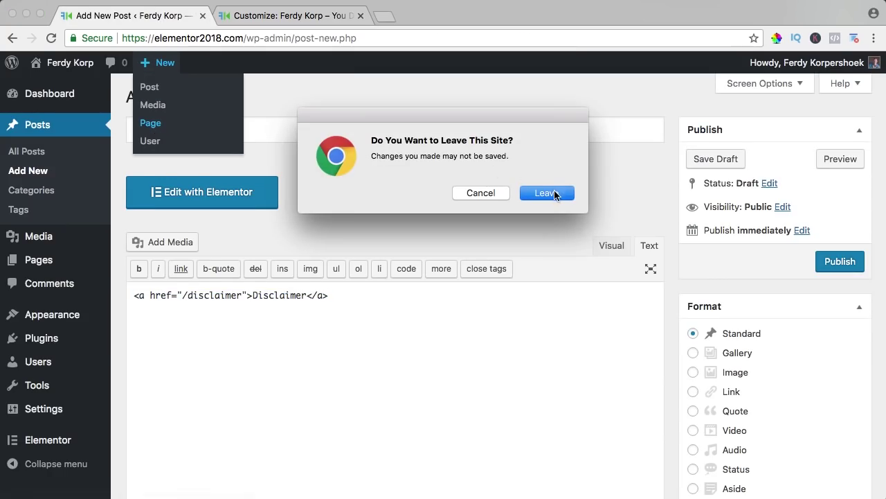
{"action": "left_click", "coordinate": [554, 195]}
{"action": "type", "text": "D"}
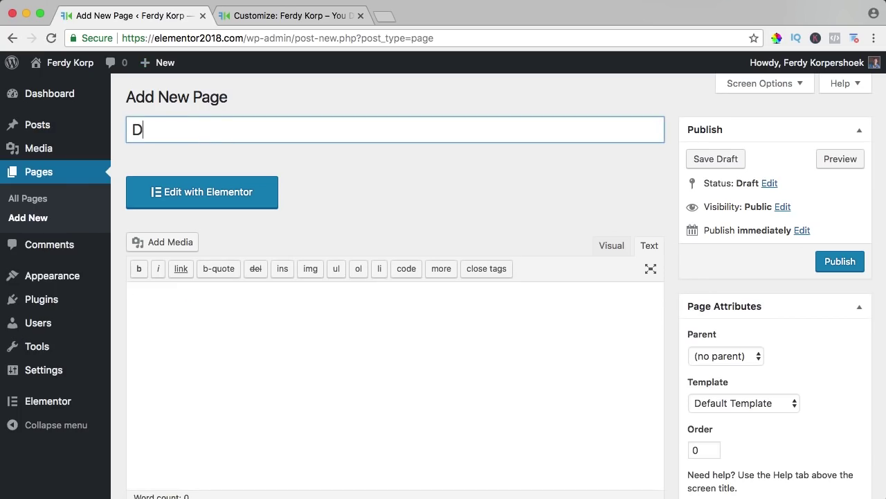
{"action": "type", "text": "isclaimer"}
{"action": "left_click", "coordinate": [834, 261]}
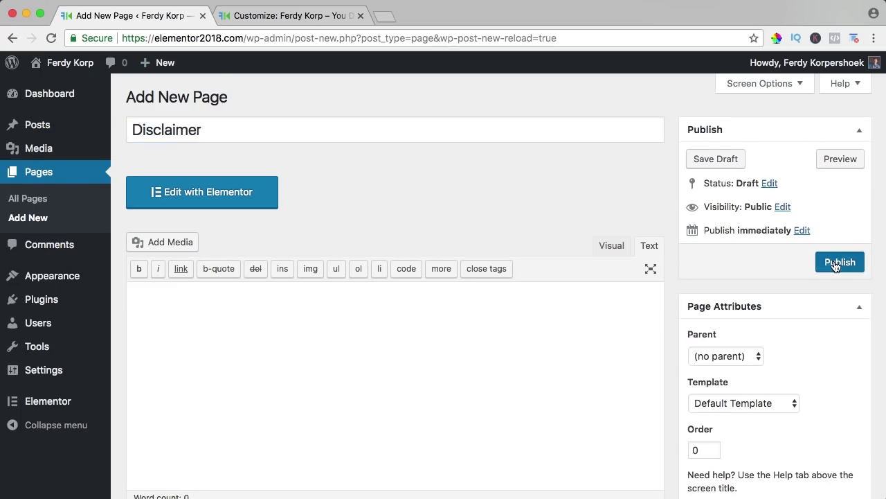
Step: Publish the footer changes in the Customizer and preview the Disclaimer link's page
{"action": "left_click", "coordinate": [295, 17]}
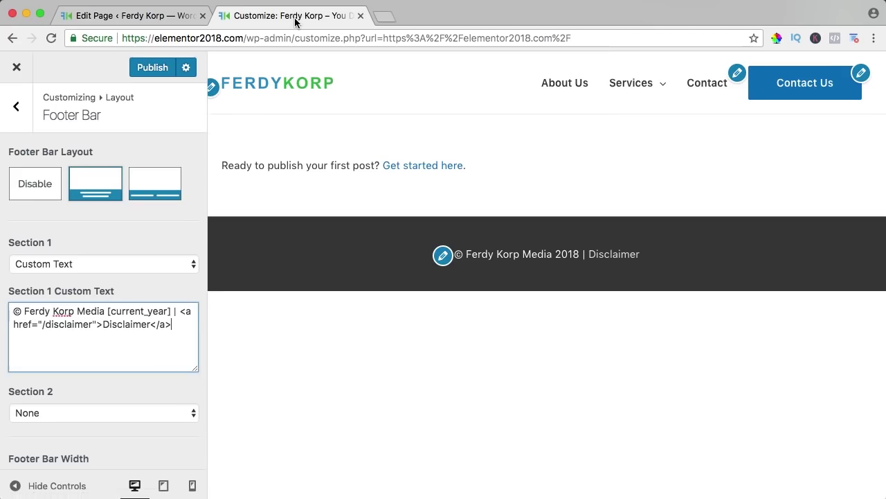
{"action": "left_click", "coordinate": [151, 68]}
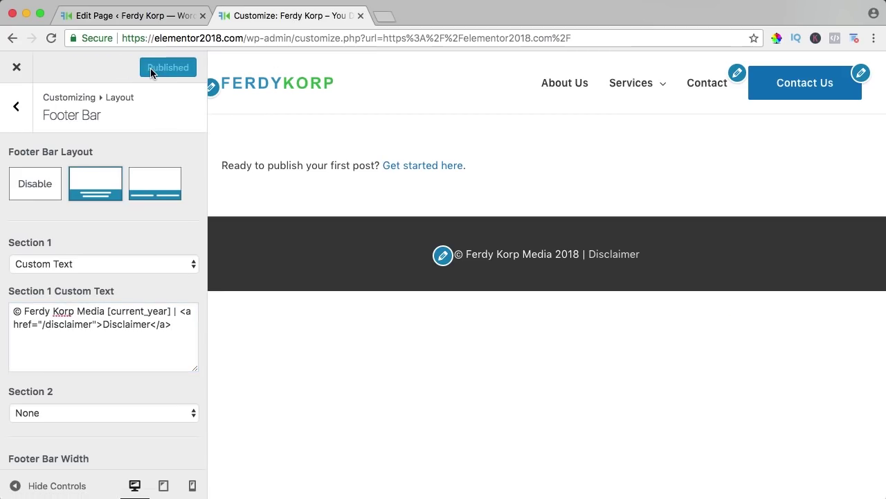
{"action": "left_click", "coordinate": [619, 256]}
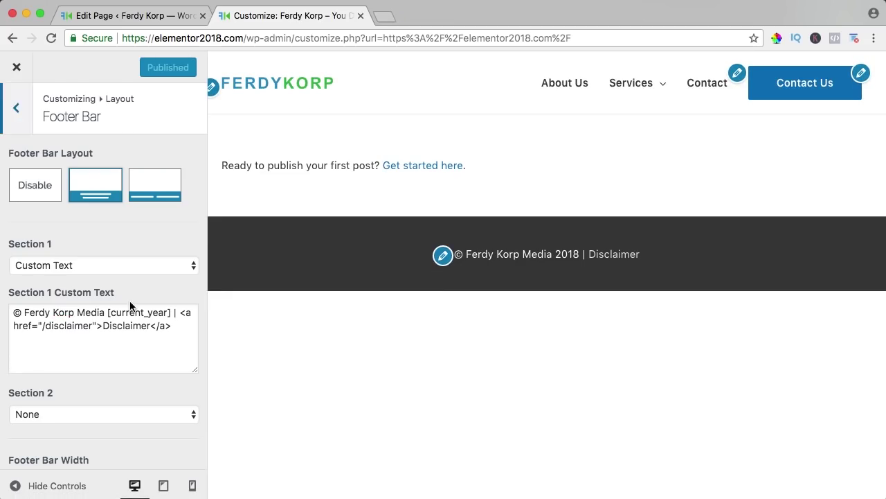
Step: Leave Footer Section 2 at None and try a dark grey top border colour
{"action": "scroll", "coordinate": [129, 301], "scroll_direction": "down", "scroll_amount": 3}
{"action": "left_click", "coordinate": [69, 279]}
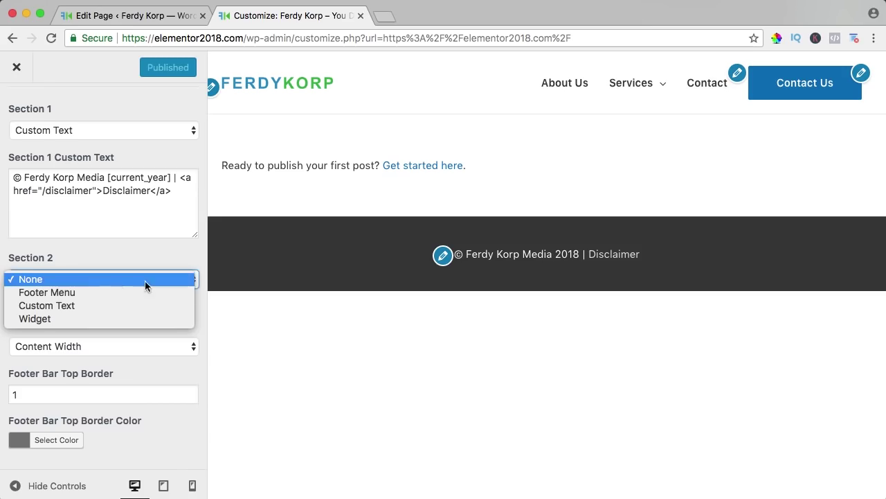
{"action": "left_click", "coordinate": [81, 258]}
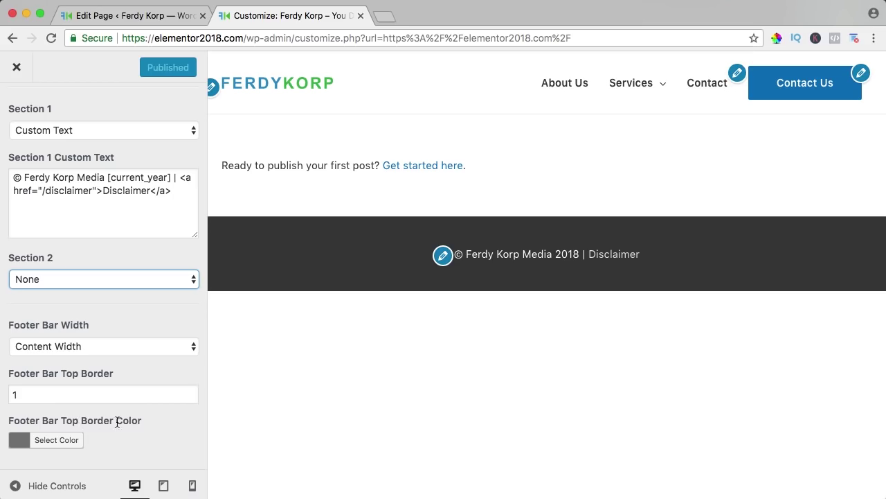
{"action": "left_click", "coordinate": [25, 437]}
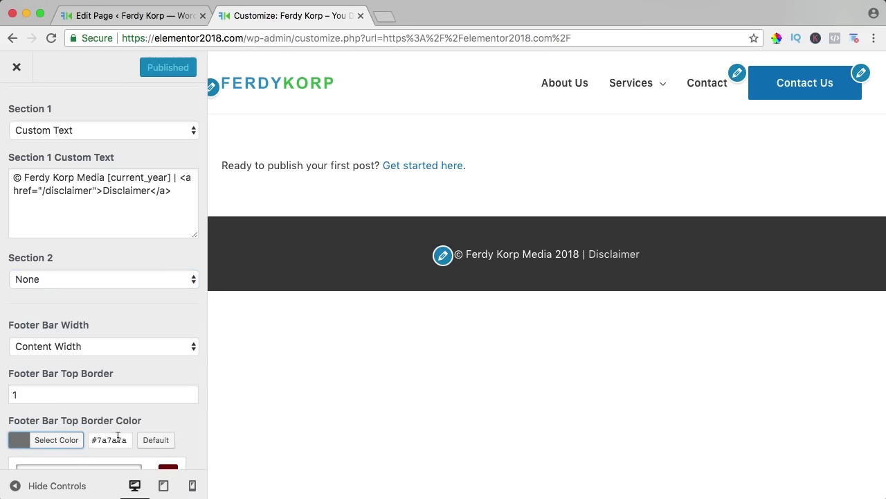
{"action": "scroll", "coordinate": [69, 440], "scroll_direction": "down", "scroll_amount": 5}
{"action": "mouse_move", "coordinate": [74, 431]}
{"action": "left_mouse_down"}
{"action": "mouse_move", "coordinate": [38, 406]}
{"action": "mouse_move", "coordinate": [16, 432]}
{"action": "mouse_move", "coordinate": [13, 462]}
{"action": "mouse_move", "coordinate": [108, 360]}
{"action": "left_mouse_up"}
{"action": "left_click_drag", "start_coordinate": [168, 385], "coordinate": [169, 337]}
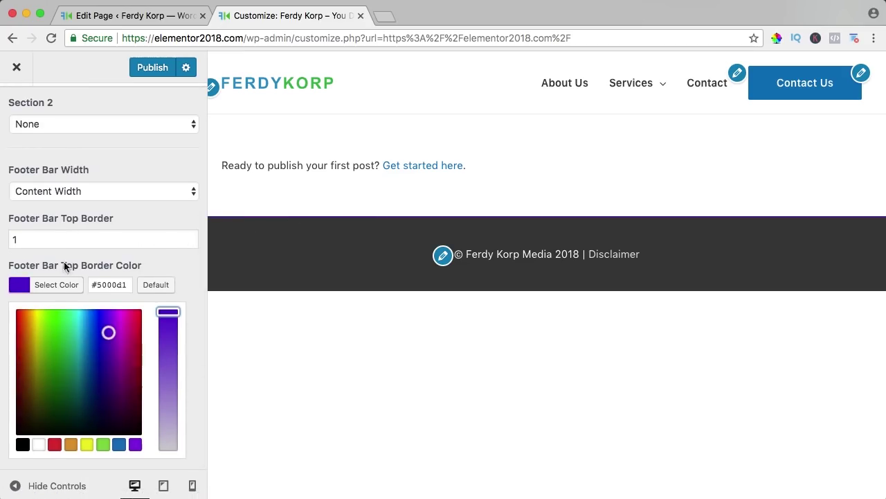
{"action": "mouse_move", "coordinate": [63, 339]}
{"action": "left_mouse_down"}
{"action": "mouse_move", "coordinate": [19, 365]}
{"action": "mouse_move", "coordinate": [16, 405]}
{"action": "left_mouse_up"}
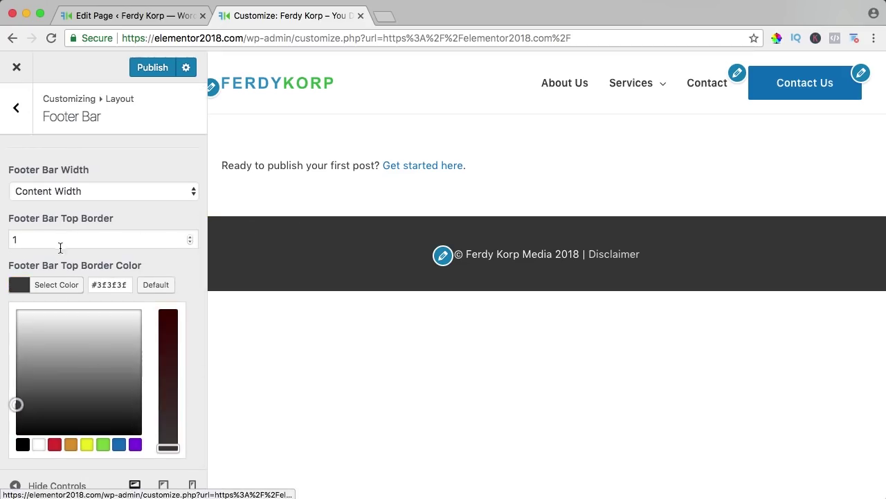
Step: Set the footer bar top border thickness to 4 and its colour to blue #3194c8
{"action": "left_click_drag", "start_coordinate": [35, 243], "coordinate": [7, 242]}
{"action": "type", "text": "4"}
{"action": "key", "text": "Tab"}
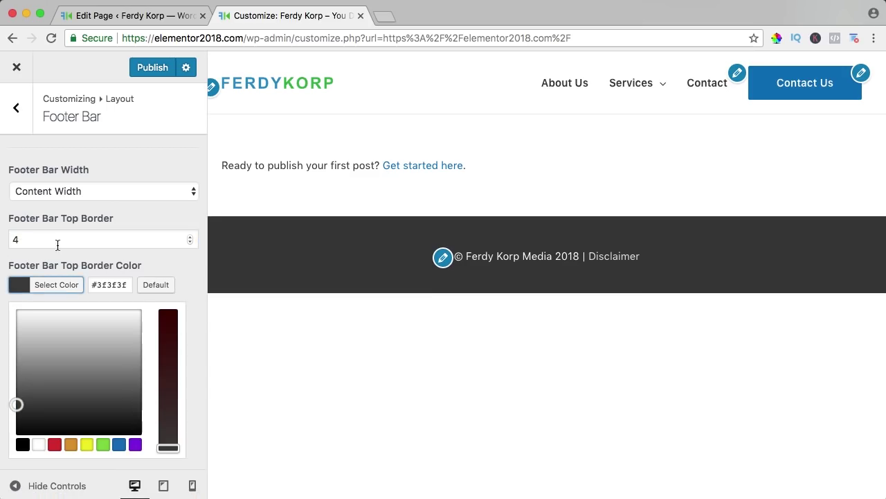
{"action": "left_click", "coordinate": [9, 244]}
{"action": "left_click", "coordinate": [26, 443]}
{"action": "left_click", "coordinate": [95, 285]}
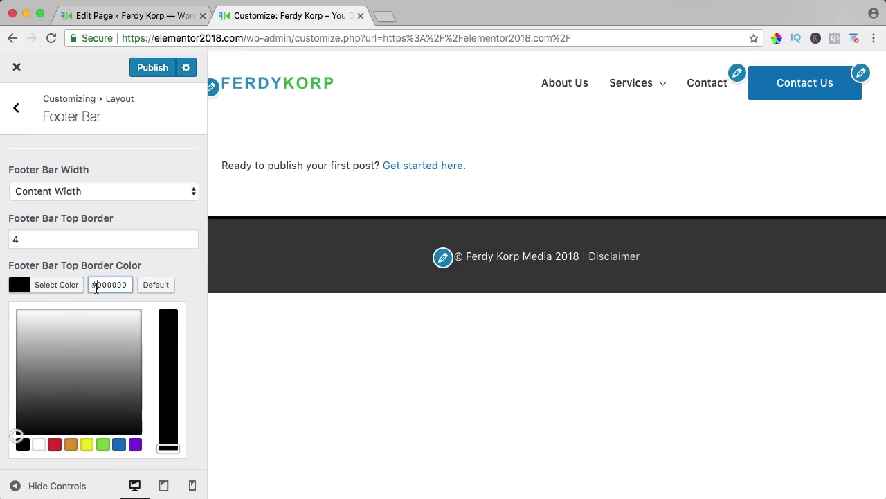
{"action": "key", "text": "super+a"}
{"action": "type", "text": "3194c8"}
{"action": "left_click", "coordinate": [21, 285]}
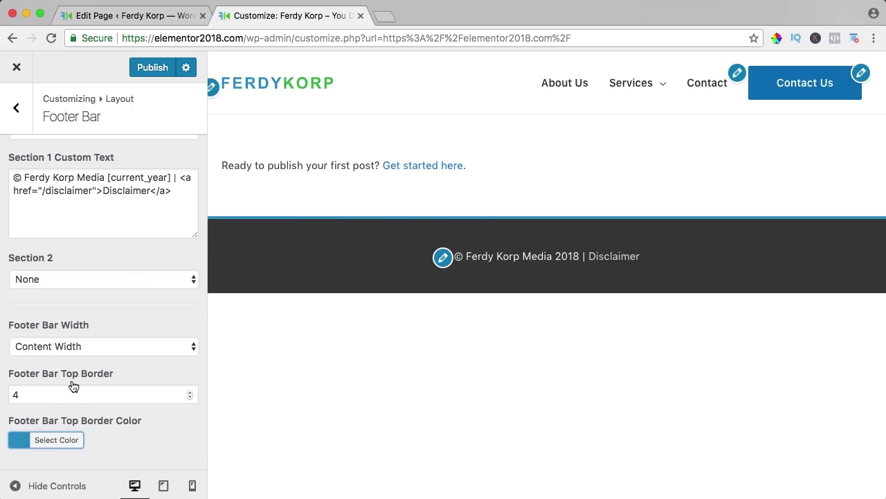
{"action": "scroll", "coordinate": [76, 401], "scroll_direction": "up", "scroll_amount": 5}
{"action": "left_click", "coordinate": [17, 129]}
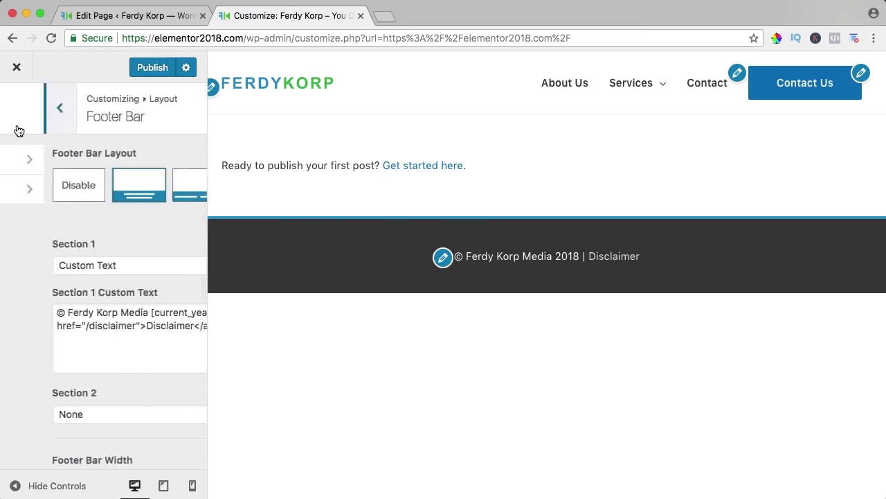
Step: In Colors & Background > Footer Bar, set the link colour to the logo's blue 339BC7
{"action": "left_click", "coordinate": [17, 109]}
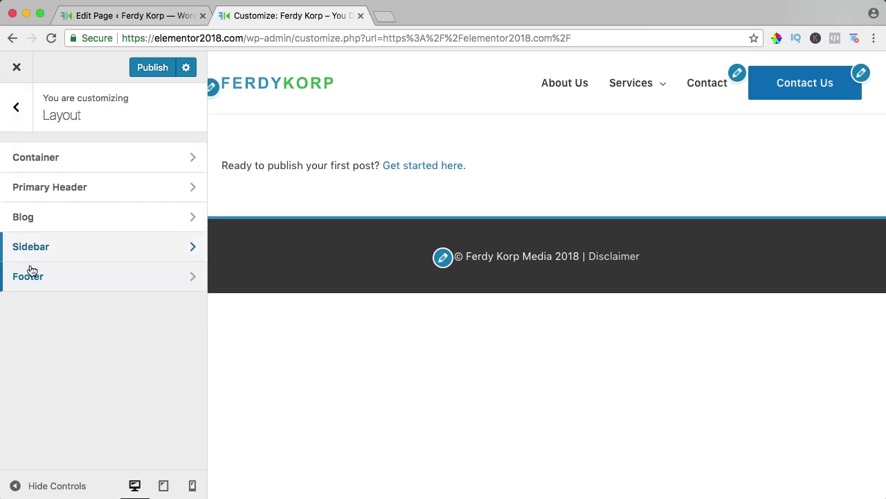
{"action": "left_click", "coordinate": [21, 112]}
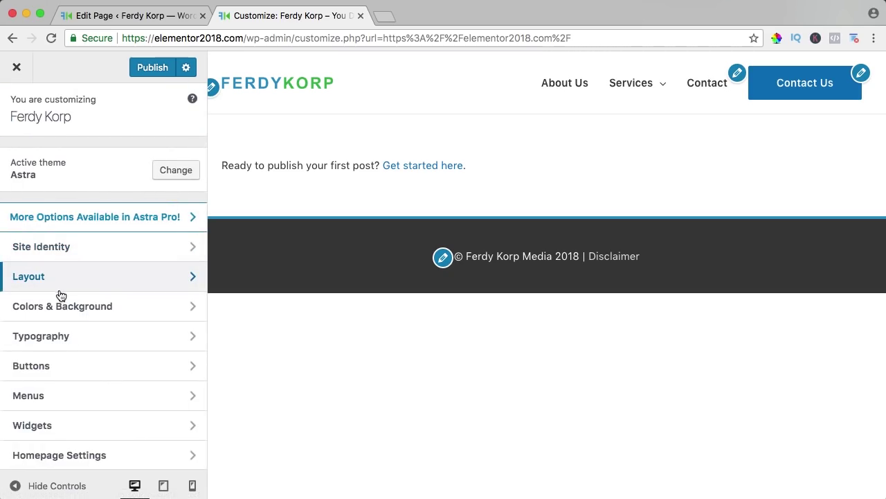
{"action": "left_click", "coordinate": [82, 311]}
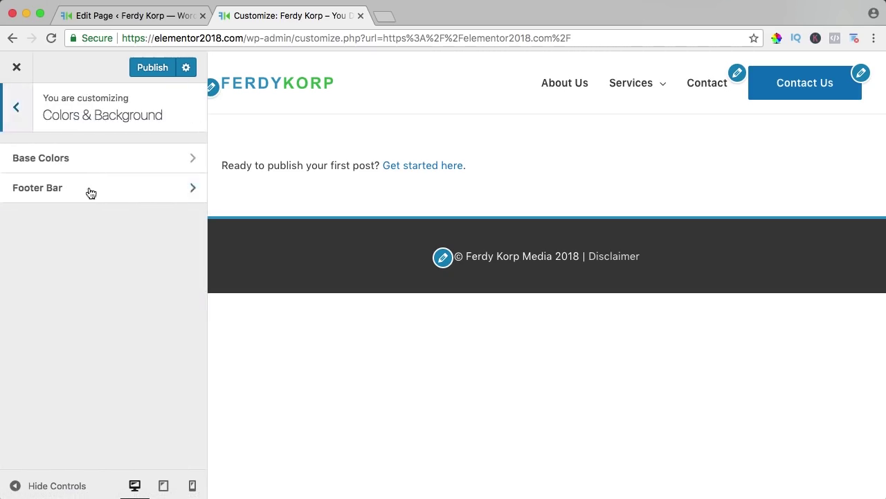
{"action": "left_click", "coordinate": [52, 193]}
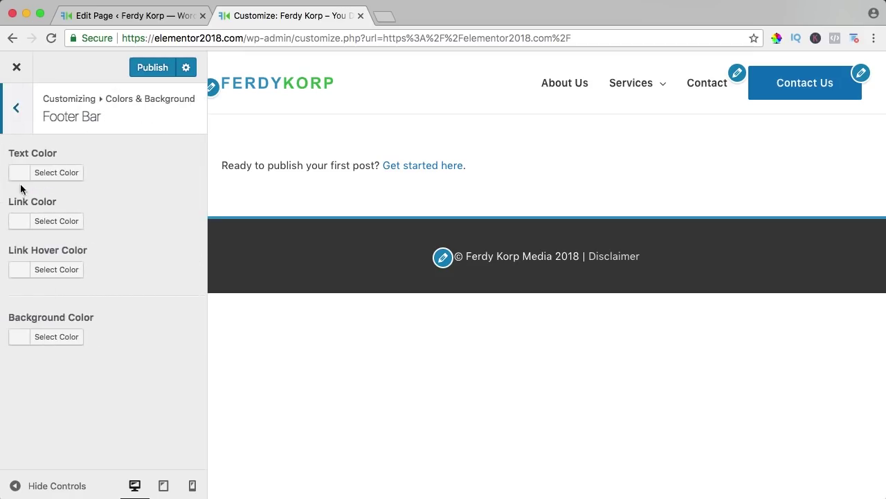
{"action": "left_click", "coordinate": [25, 223]}
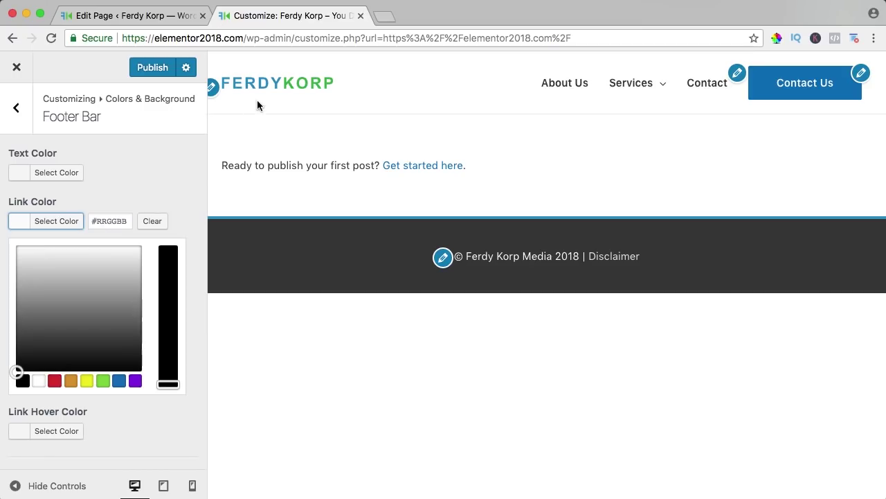
{"action": "left_click", "coordinate": [777, 39]}
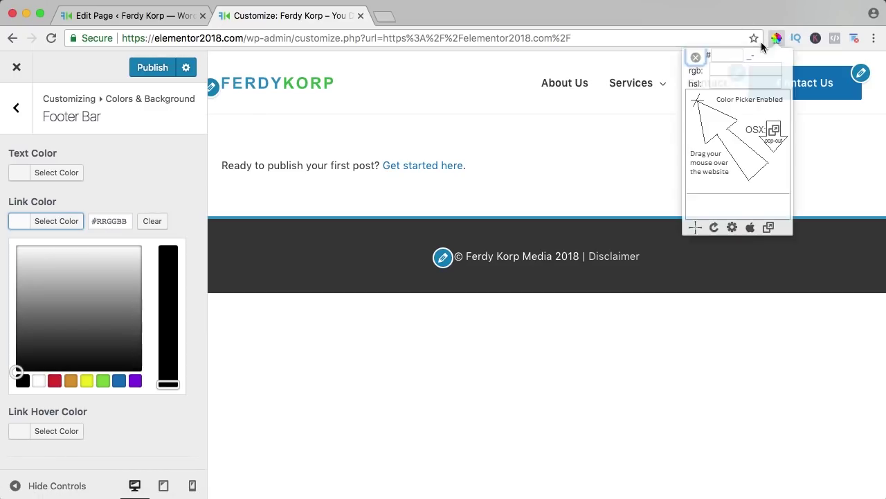
{"action": "left_click", "coordinate": [223, 82]}
{"action": "key", "text": "super+c"}
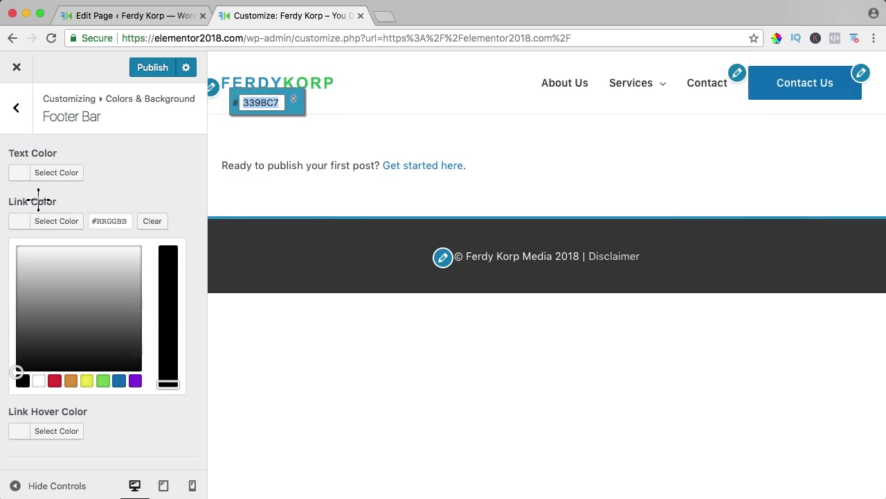
{"action": "left_click", "coordinate": [46, 222]}
{"action": "left_click", "coordinate": [55, 222]}
{"action": "left_click", "coordinate": [112, 223]}
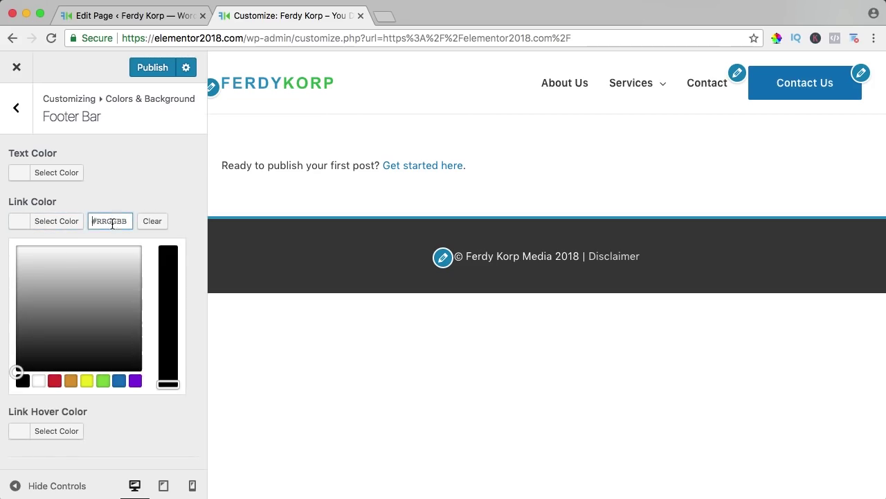
{"action": "key", "text": "super+v"}
{"action": "left_click", "coordinate": [22, 226]}
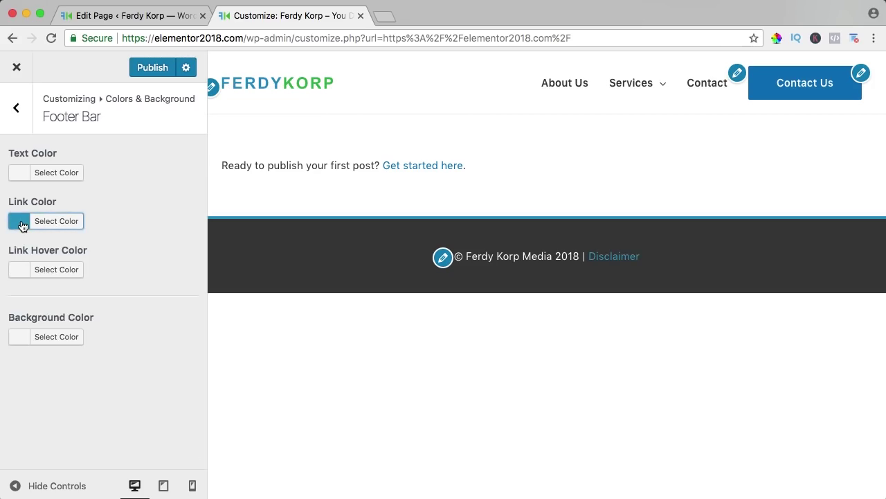
Step: Set the footer link hover colour to the logo's green 27B558
{"action": "left_click", "coordinate": [777, 38]}
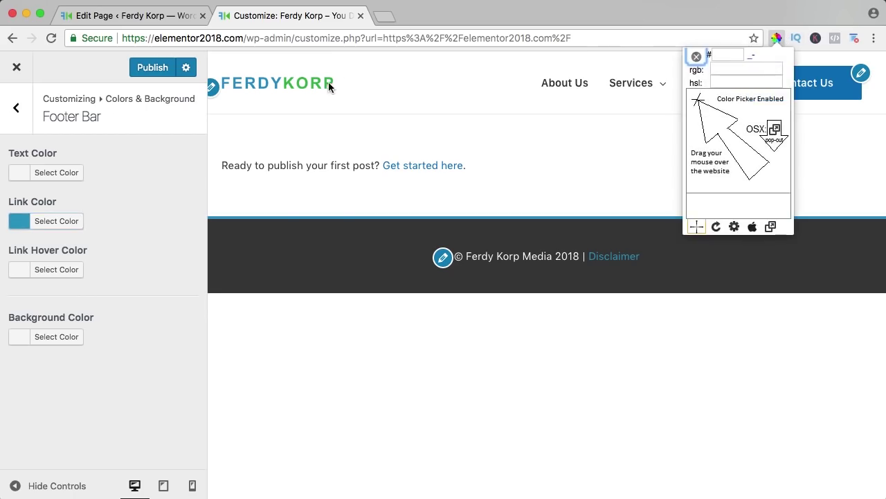
{"action": "left_click", "coordinate": [286, 84]}
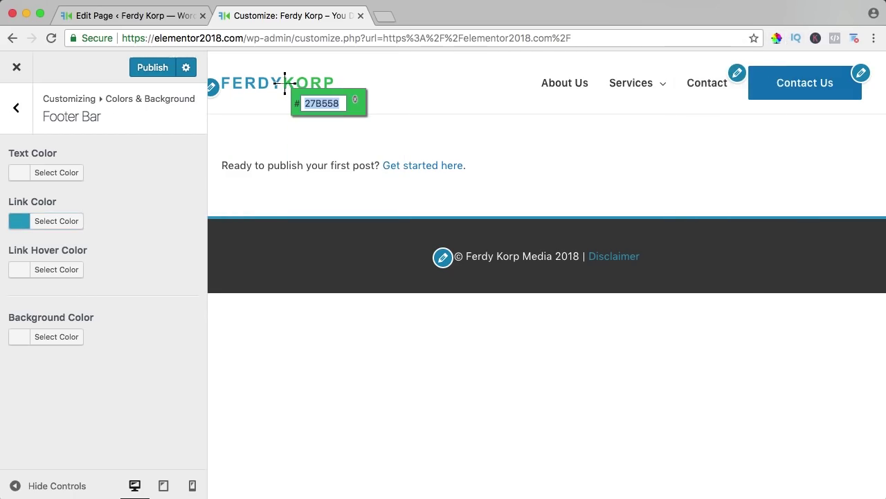
{"action": "key", "text": "ctrl+c"}
{"action": "left_click", "coordinate": [17, 269]}
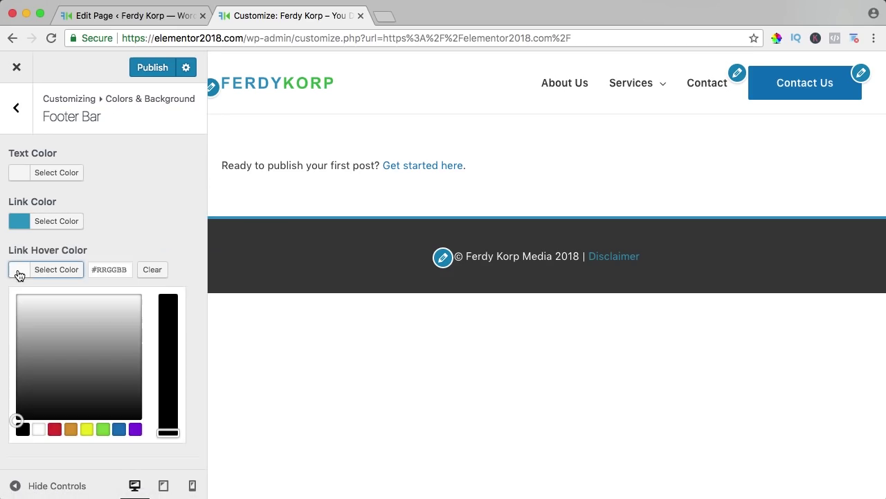
{"action": "left_click", "coordinate": [101, 271]}
{"action": "key", "text": "ctrl+v"}
{"action": "left_click", "coordinate": [19, 275]}
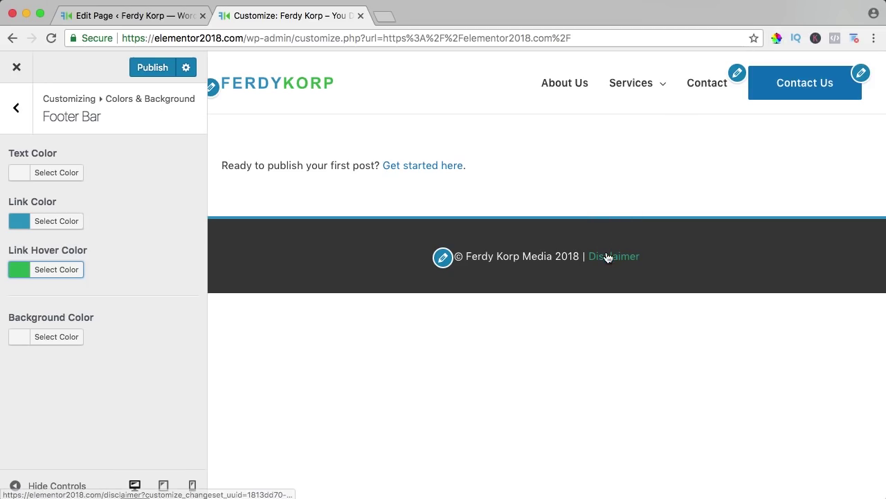
Step: Make the footer bar background dark blue #003e59
{"action": "left_click", "coordinate": [23, 344]}
{"action": "left_click", "coordinate": [109, 337]}
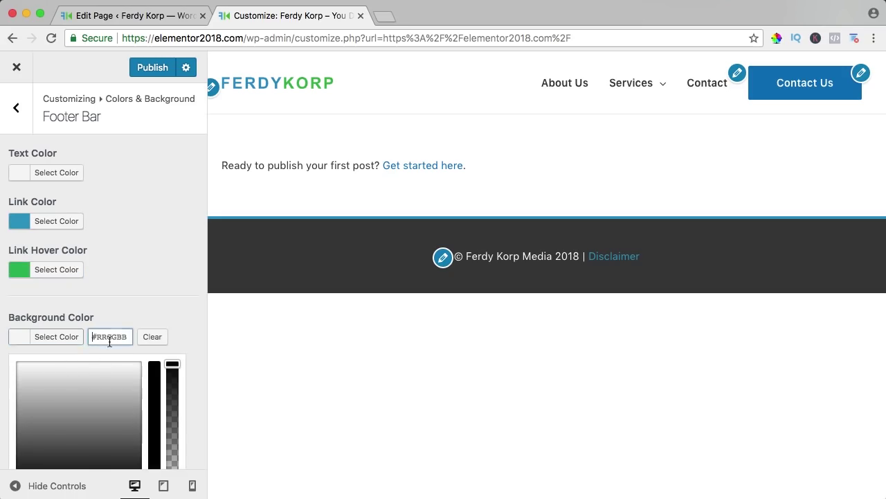
{"action": "key", "text": "super+v"}
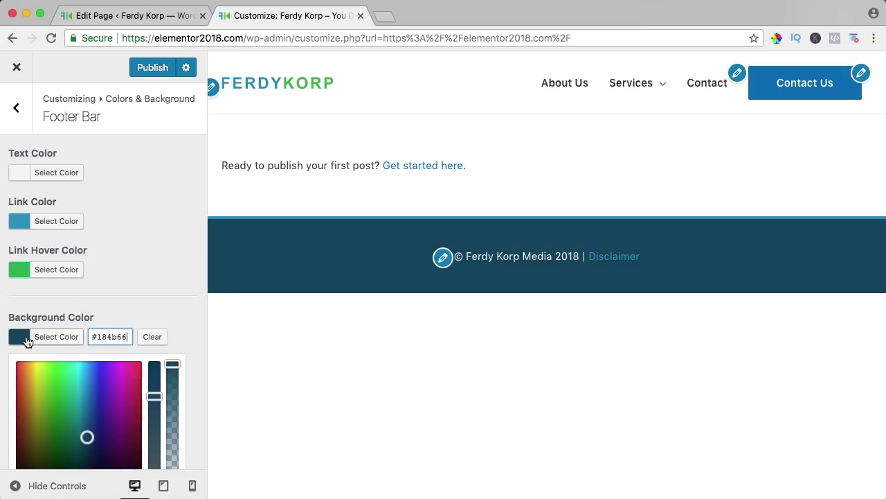
{"action": "left_click", "coordinate": [21, 342]}
{"action": "left_click", "coordinate": [21, 342]}
{"action": "scroll", "coordinate": [108, 414], "scroll_direction": "down", "scroll_amount": 2}
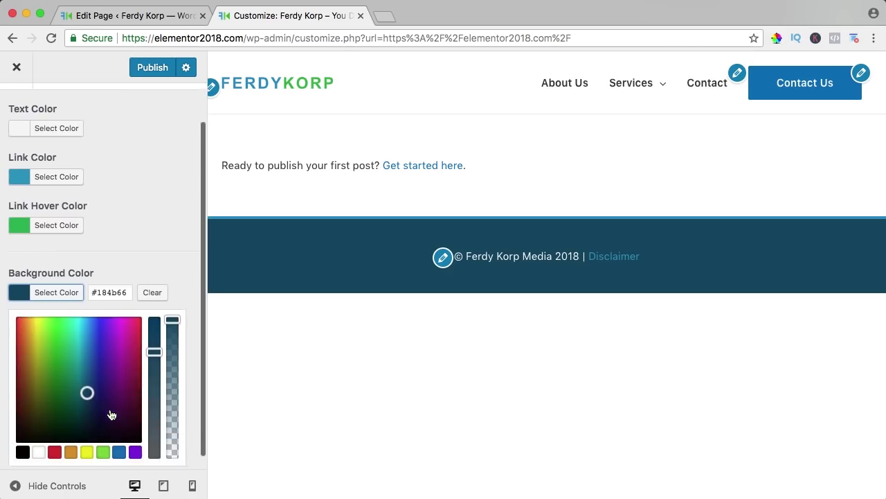
{"action": "left_click_drag", "start_coordinate": [154, 340], "coordinate": [155, 320]}
{"action": "left_click_drag", "start_coordinate": [87, 382], "coordinate": [86, 390]}
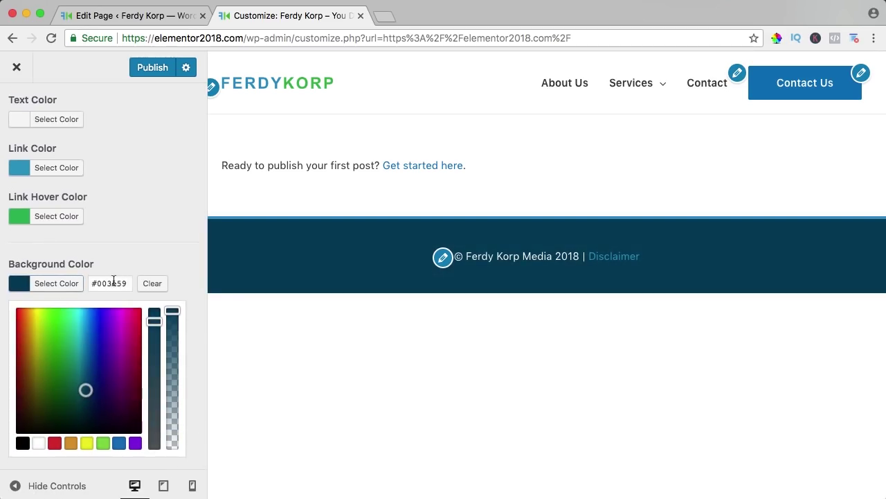
{"action": "left_click", "coordinate": [22, 287]}
{"action": "left_click", "coordinate": [19, 109]}
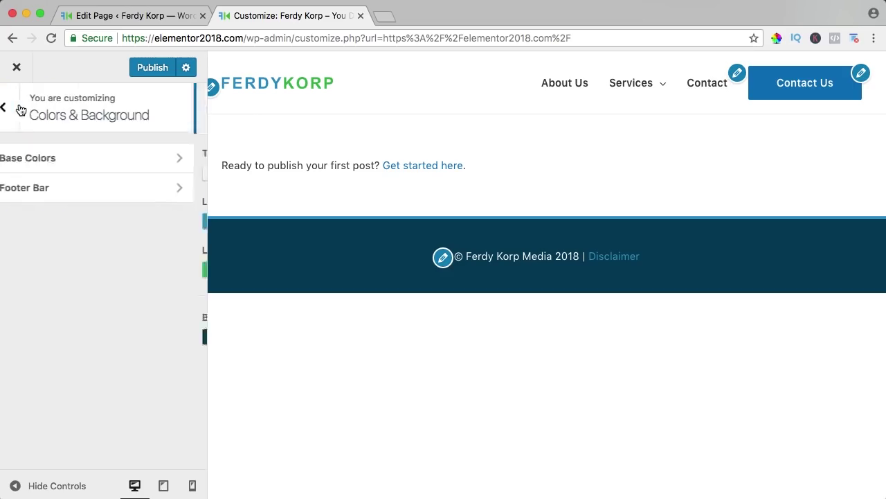
Step: Try a red #dd3333 theme colour in Base Colors
{"action": "left_click", "coordinate": [42, 158]}
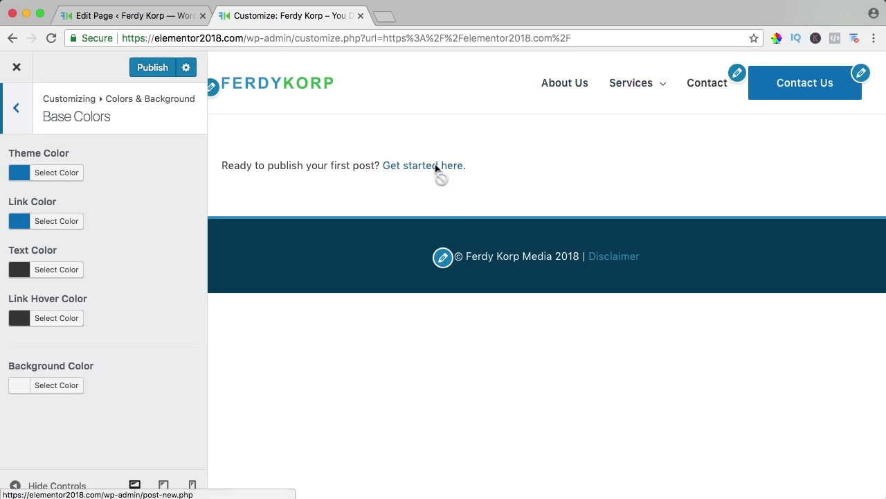
{"action": "left_click", "coordinate": [20, 175]}
{"action": "left_click", "coordinate": [55, 333]}
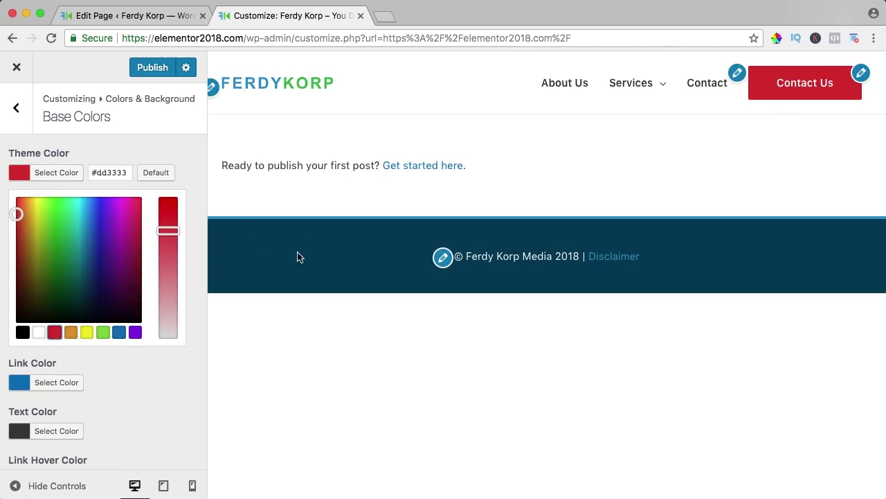
{"action": "left_click", "coordinate": [17, 174]}
{"action": "left_click", "coordinate": [17, 109]}
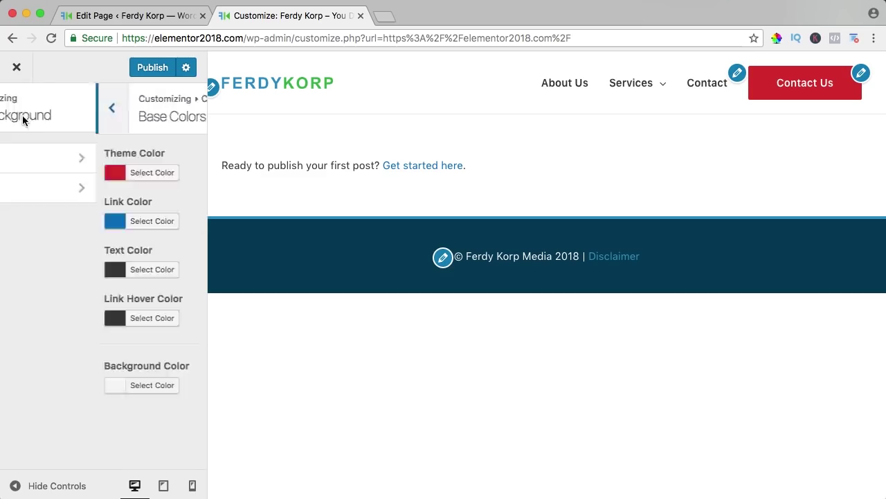
Step: Copy the #003e59 footer background value from the Footer Bar colours
{"action": "left_click", "coordinate": [60, 187]}
{"action": "left_click", "coordinate": [19, 337]}
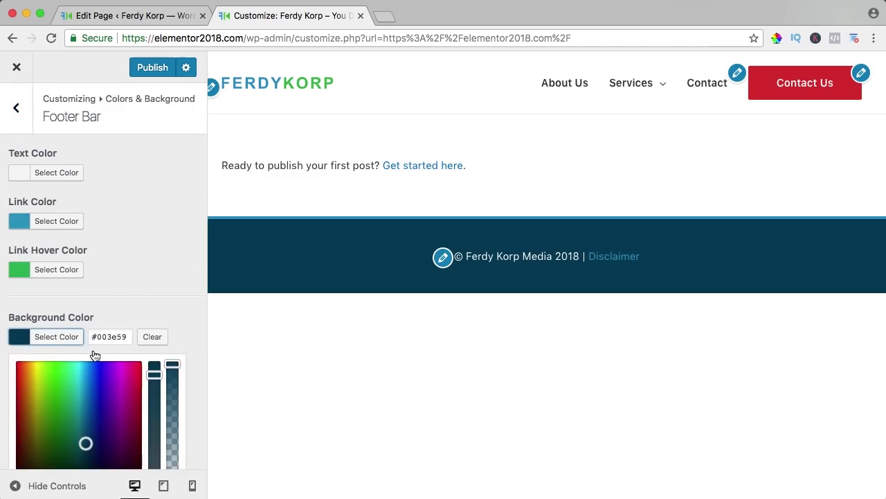
{"action": "double_click", "coordinate": [109, 337]}
{"action": "left_click", "coordinate": [20, 336]}
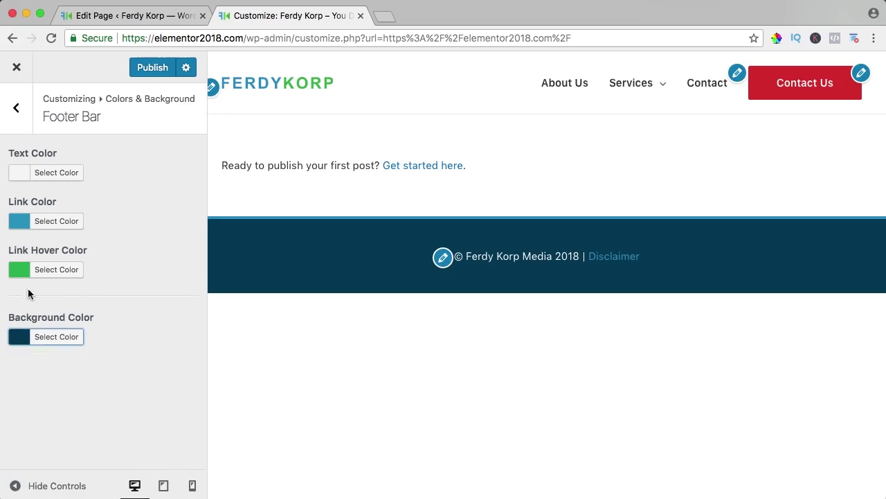
{"action": "left_click", "coordinate": [16, 108]}
Step: Paste #003e59 as the Base Colors theme colour
{"action": "left_click", "coordinate": [35, 166]}
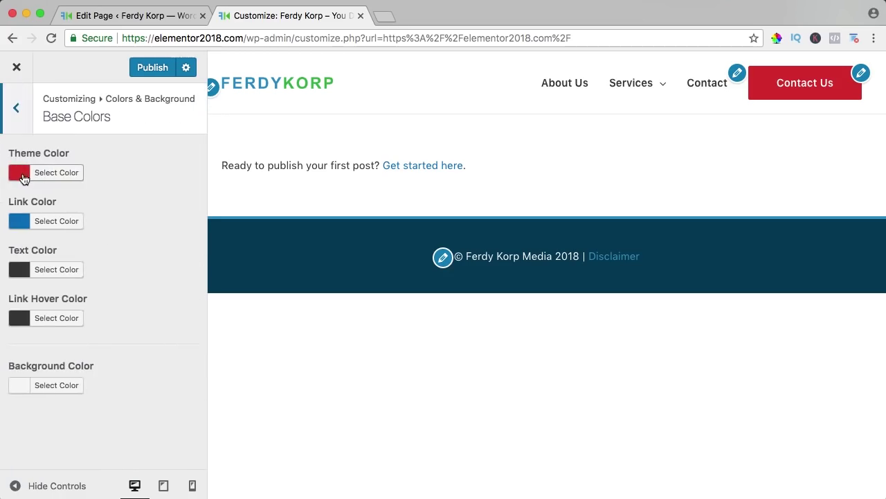
{"action": "left_click", "coordinate": [22, 179]}
{"action": "double_click", "coordinate": [104, 172]}
{"action": "key", "text": "ctrl+v"}
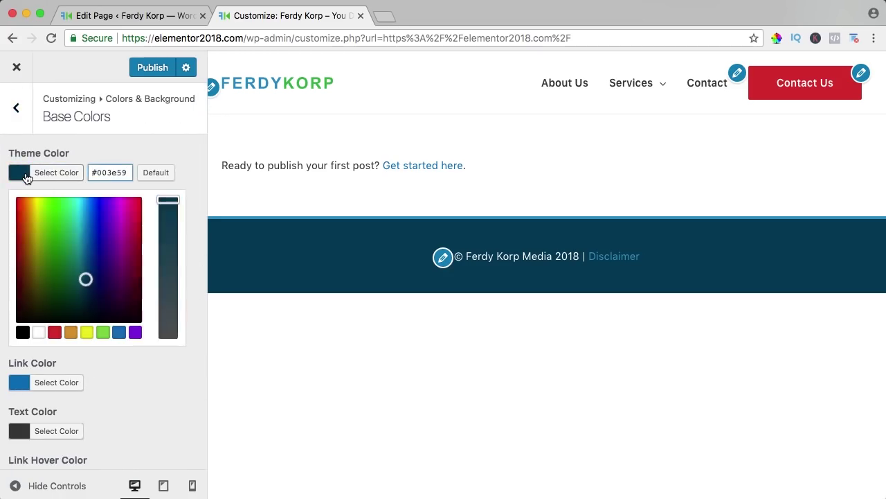
{"action": "left_click", "coordinate": [24, 175]}
Step: Copy the green #27b558 link hover value from the Footer Bar colours
{"action": "left_click", "coordinate": [27, 223]}
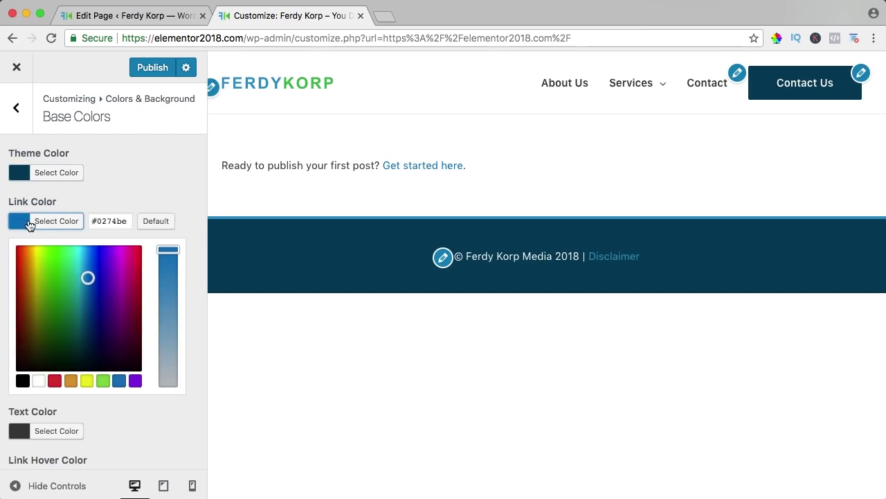
{"action": "left_click", "coordinate": [27, 223]}
{"action": "left_click", "coordinate": [16, 108]}
{"action": "left_click", "coordinate": [48, 187]}
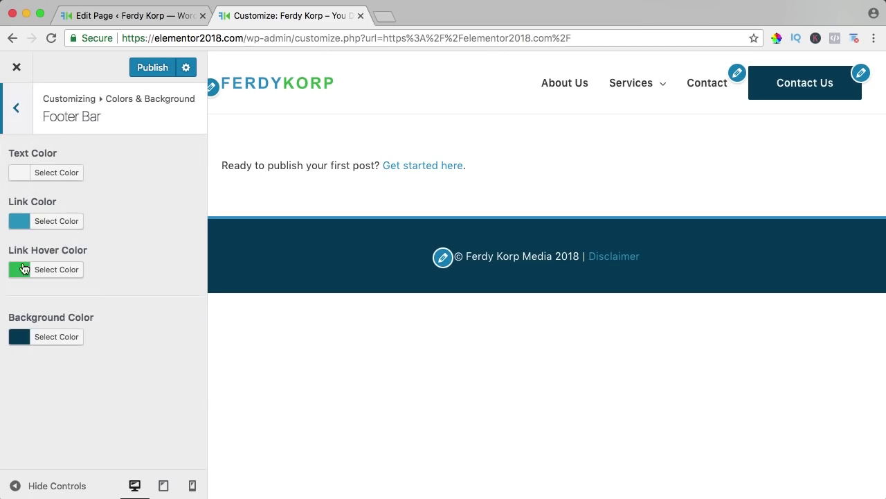
{"action": "left_click", "coordinate": [23, 269]}
{"action": "double_click", "coordinate": [105, 270]}
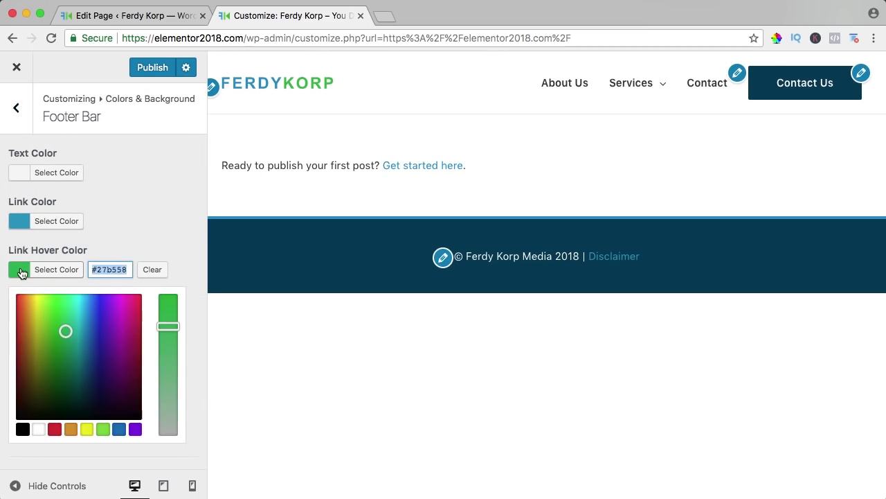
{"action": "left_click", "coordinate": [21, 272]}
{"action": "left_click", "coordinate": [16, 108]}
Step: Paste green #27b558 as the base link colour
{"action": "left_click", "coordinate": [19, 155]}
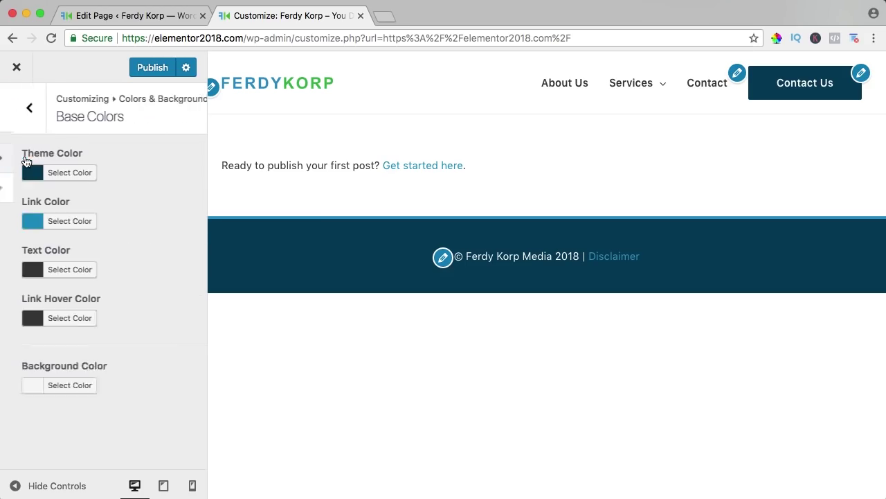
{"action": "left_click", "coordinate": [20, 272]}
{"action": "left_click", "coordinate": [20, 228]}
{"action": "left_click_drag", "start_coordinate": [128, 221], "coordinate": [43, 225]}
{"action": "key", "text": "super+v"}
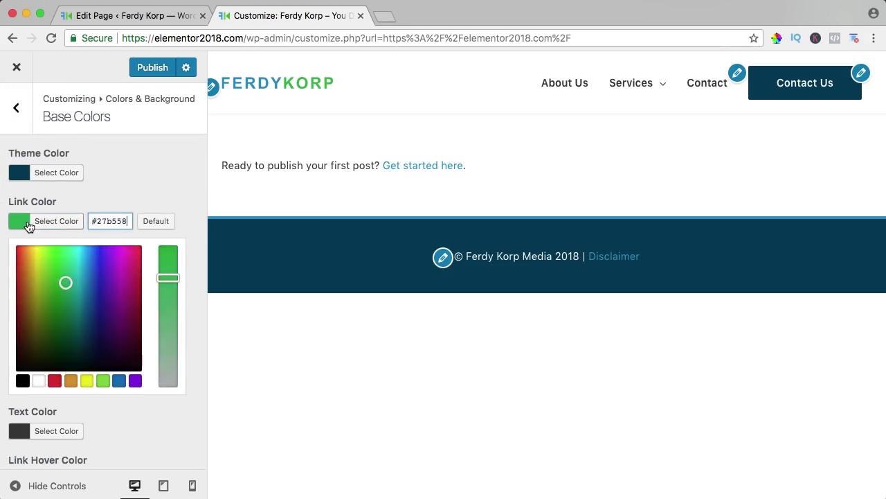
{"action": "left_click", "coordinate": [26, 223]}
Step: Darken the body text colour slightly to #353535
{"action": "left_click", "coordinate": [20, 269]}
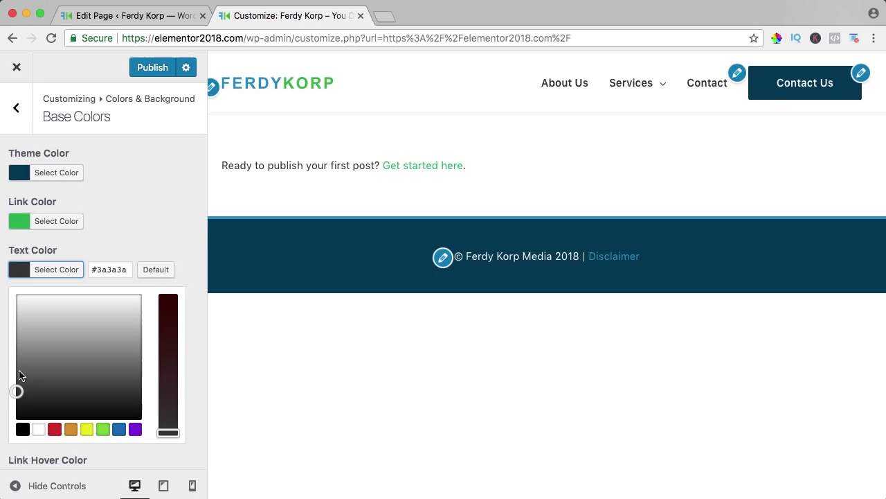
{"action": "left_click_drag", "start_coordinate": [18, 390], "coordinate": [16, 393]}
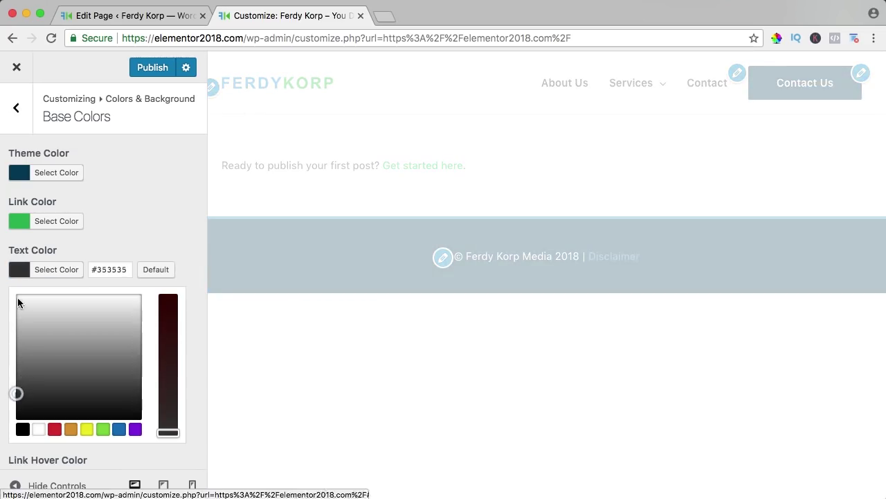
{"action": "left_click", "coordinate": [19, 274]}
Step: Replace the #3a3a3a link hover colour with the same green #27b558
{"action": "left_click", "coordinate": [20, 320]}
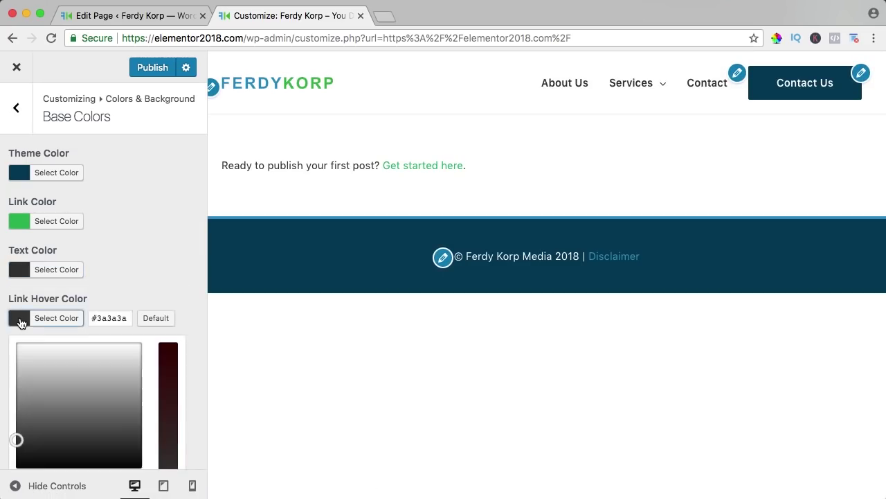
{"action": "left_click", "coordinate": [104, 321]}
{"action": "key", "text": "super+a"}
{"action": "type", "text": "#37c558"}
{"action": "left_click", "coordinate": [22, 323]}
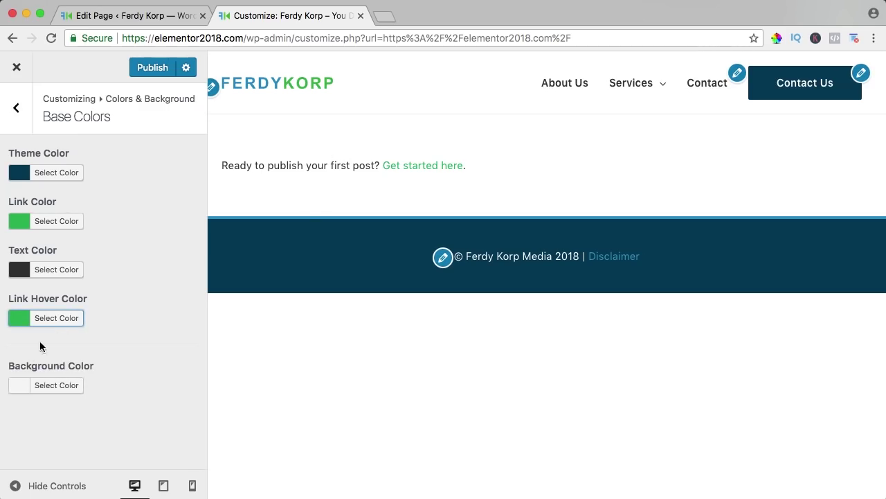
{"action": "left_click", "coordinate": [22, 385]}
Step: Try a red site background, clear it again, and publish all colour changes
{"action": "left_click", "coordinate": [149, 386]}
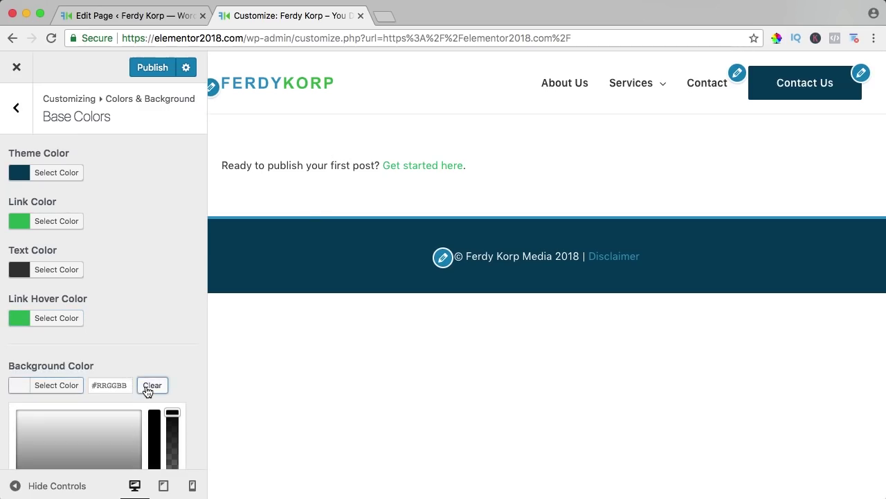
{"action": "left_click", "coordinate": [124, 386]}
{"action": "left_click", "coordinate": [34, 393]}
{"action": "left_click", "coordinate": [16, 390]}
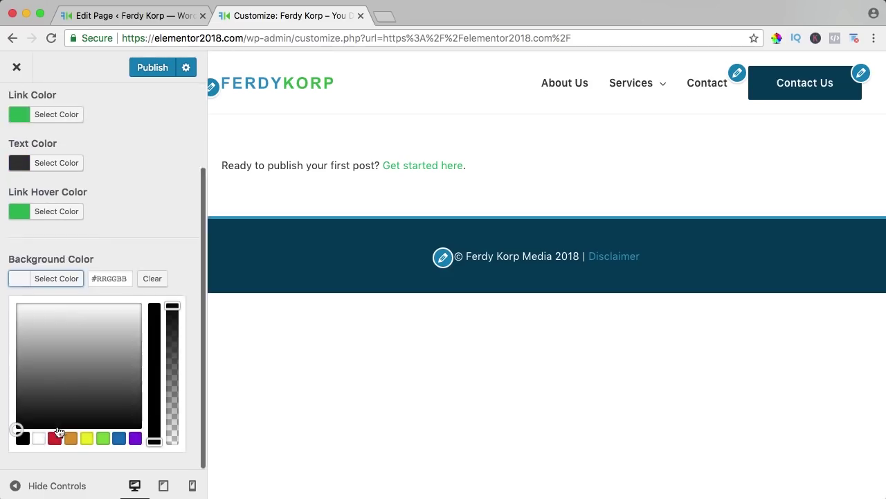
{"action": "left_click", "coordinate": [60, 434]}
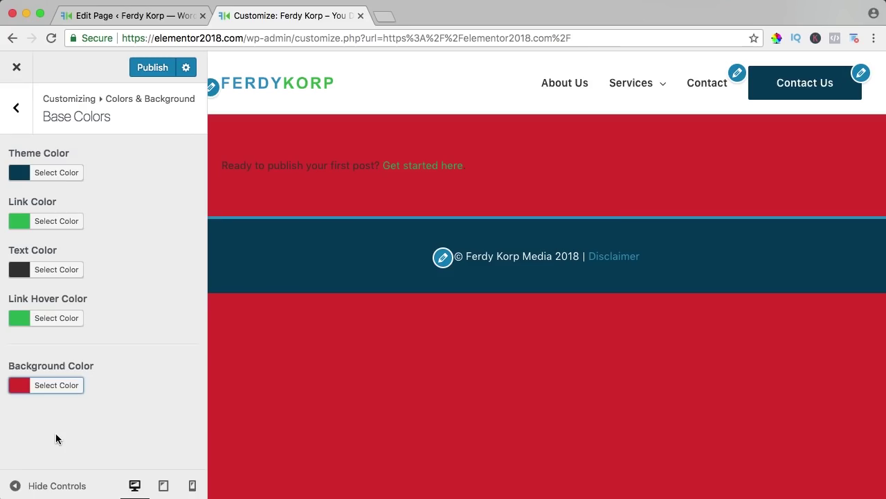
{"action": "left_click", "coordinate": [68, 386]}
{"action": "left_click", "coordinate": [154, 386]}
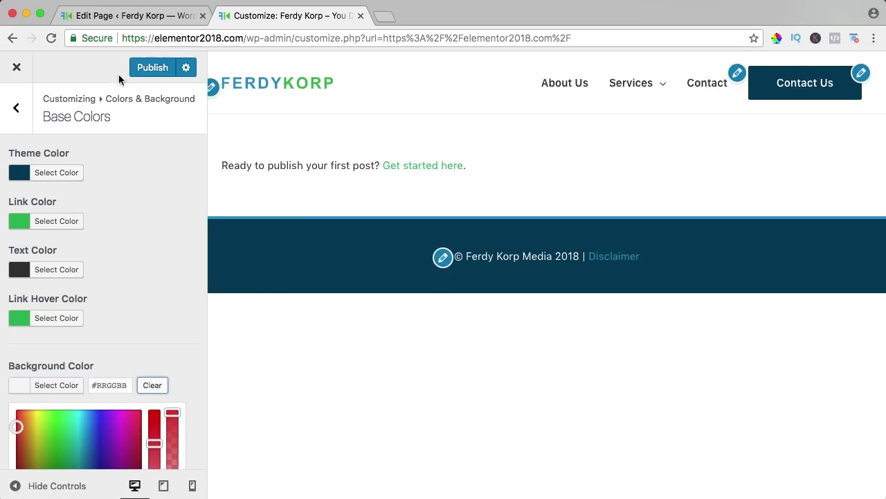
{"action": "left_click", "coordinate": [152, 70]}
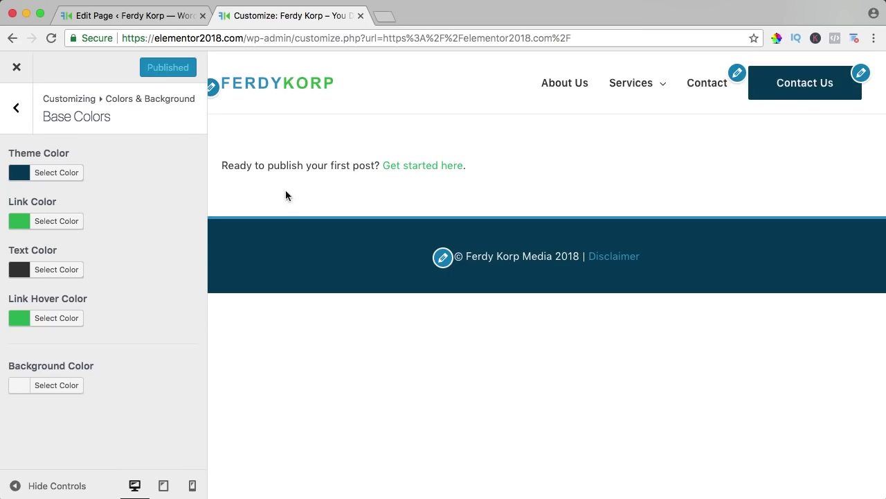
{"action": "left_click", "coordinate": [15, 115]}
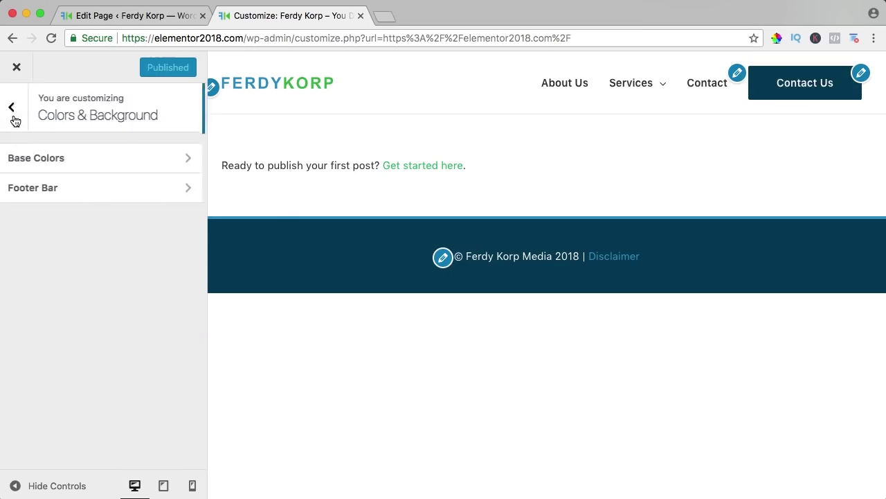
Step: Set the Base Typography body font family to Open Sans
{"action": "left_click", "coordinate": [14, 119]}
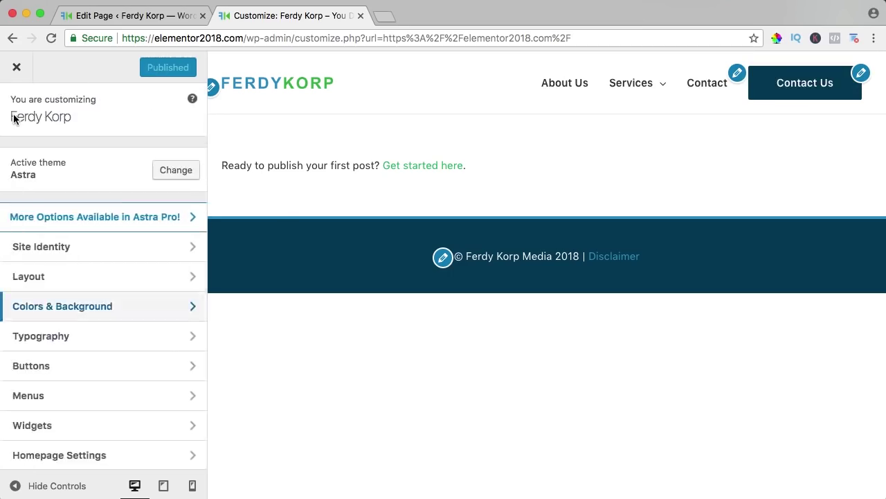
{"action": "left_click", "coordinate": [49, 338]}
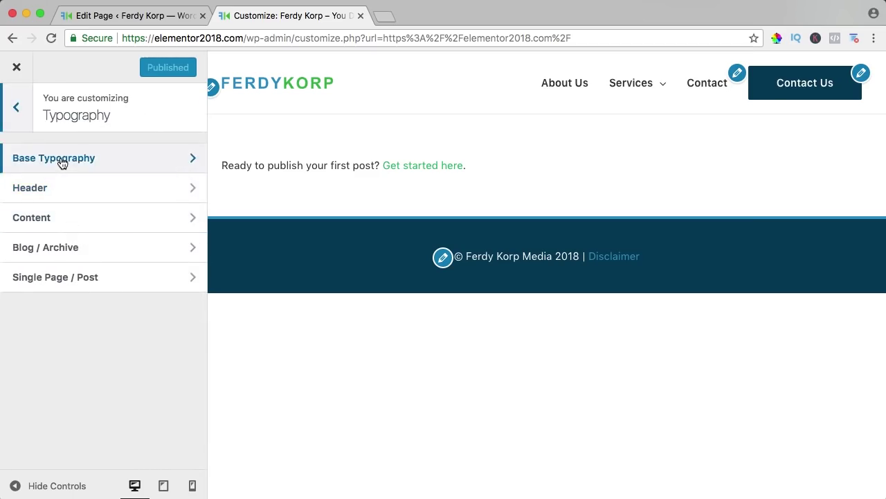
{"action": "left_click", "coordinate": [61, 160]}
{"action": "scroll", "coordinate": [118, 186], "scroll_direction": "down", "scroll_amount": 1}
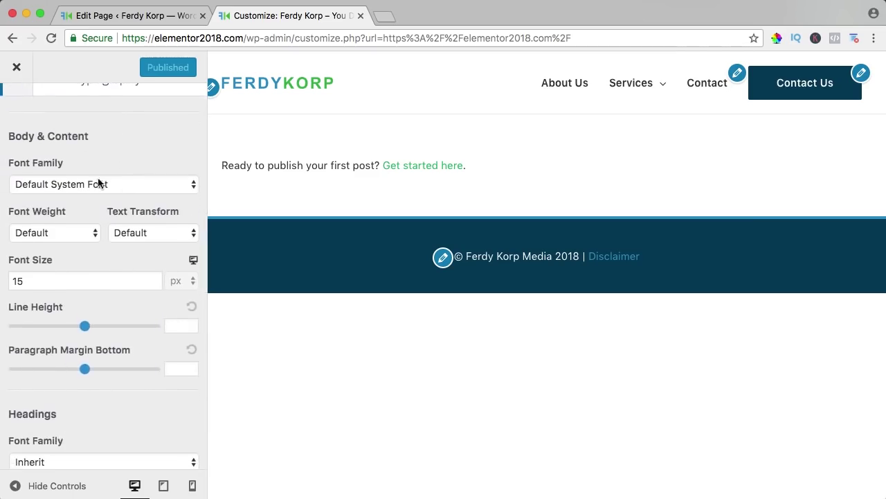
{"action": "left_click", "coordinate": [99, 183]}
{"action": "scroll", "coordinate": [73, 258], "scroll_direction": "down", "scroll_amount": 20}
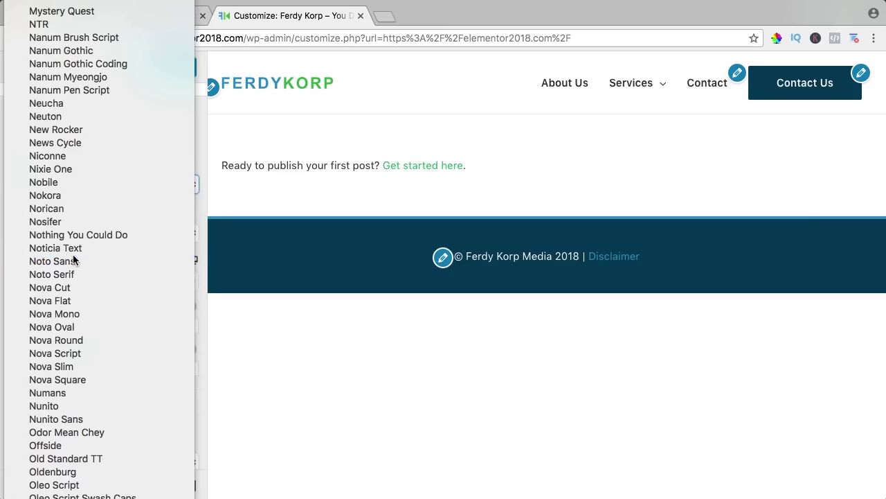
{"action": "left_click", "coordinate": [69, 498]}
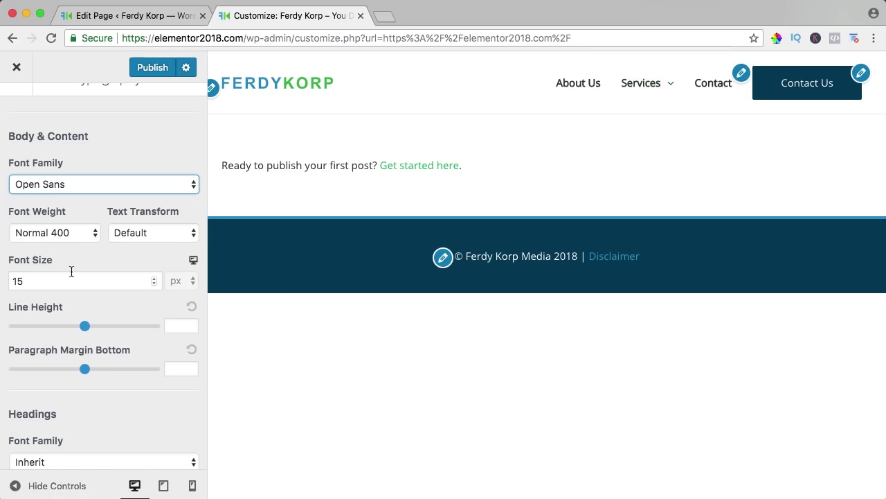
Step: Keep the headings font as Inherit and set headings text transform to Capitalize
{"action": "scroll", "coordinate": [111, 367], "scroll_direction": "down", "scroll_amount": 2}
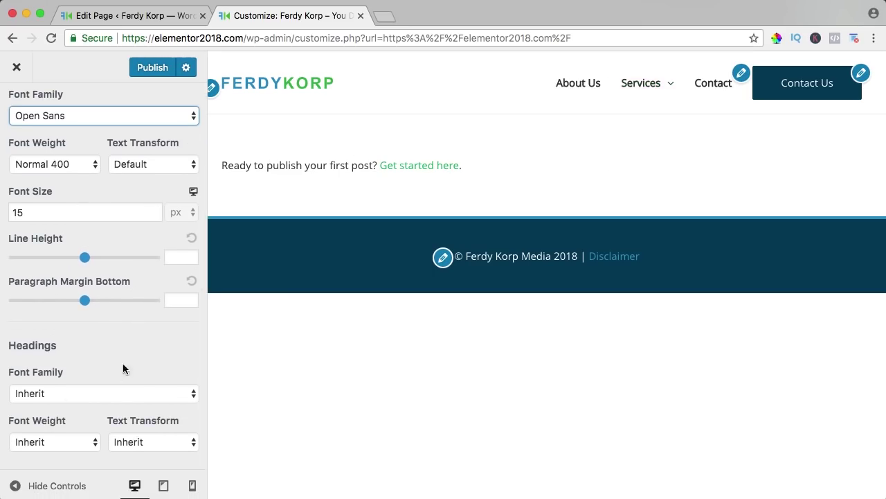
{"action": "left_click", "coordinate": [55, 394]}
{"action": "left_click", "coordinate": [99, 365]}
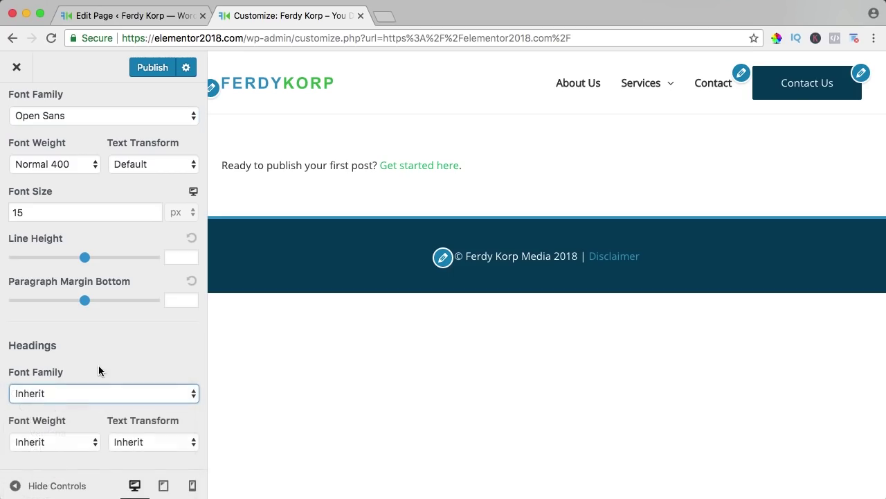
{"action": "left_click", "coordinate": [145, 442]}
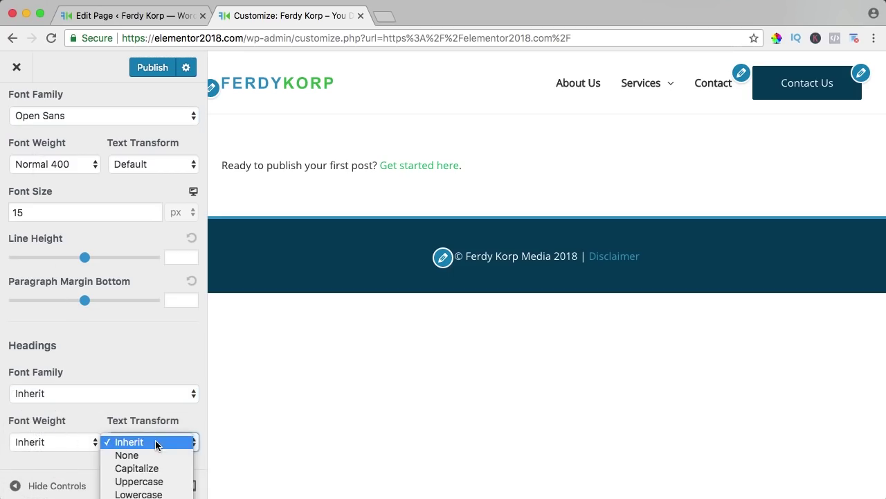
{"action": "left_click", "coordinate": [146, 469]}
{"action": "scroll", "coordinate": [93, 372], "scroll_direction": "up", "scroll_amount": 3}
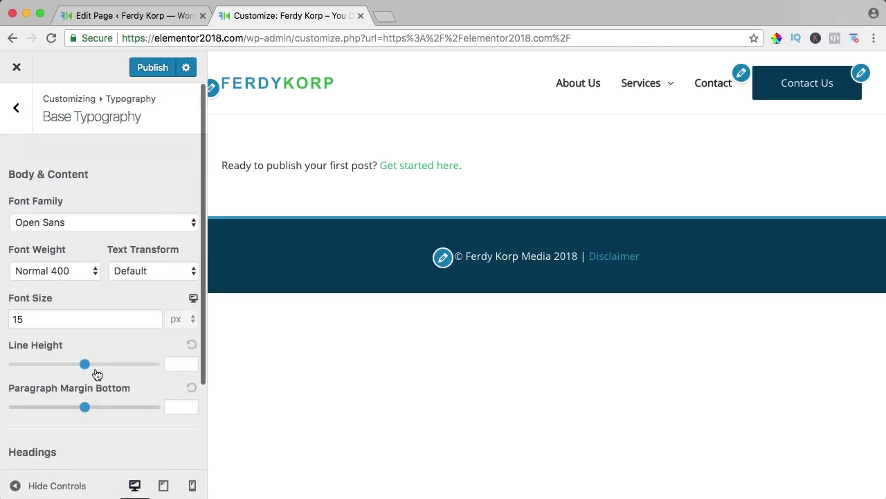
Step: Look over the Header and Content typography sections, then return to the main customizer list
{"action": "left_click", "coordinate": [17, 109]}
{"action": "left_click", "coordinate": [40, 187]}
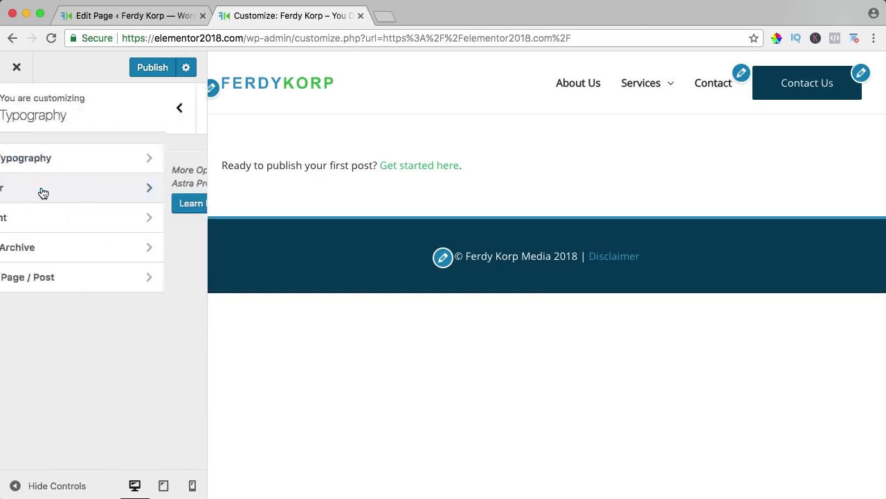
{"action": "left_click", "coordinate": [26, 120]}
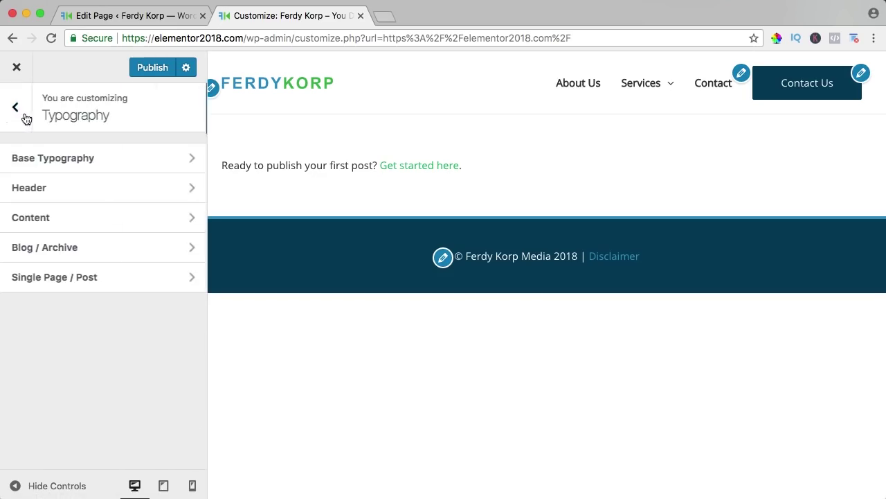
{"action": "left_click", "coordinate": [40, 217]}
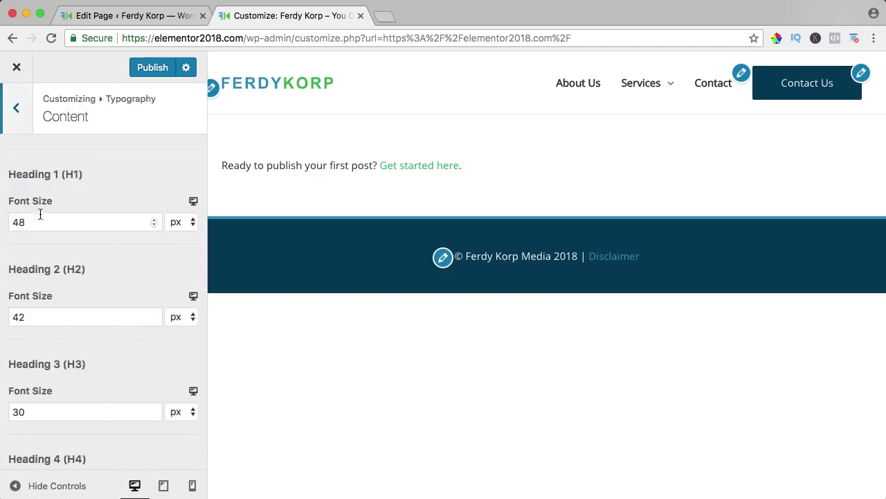
{"action": "left_click", "coordinate": [16, 108]}
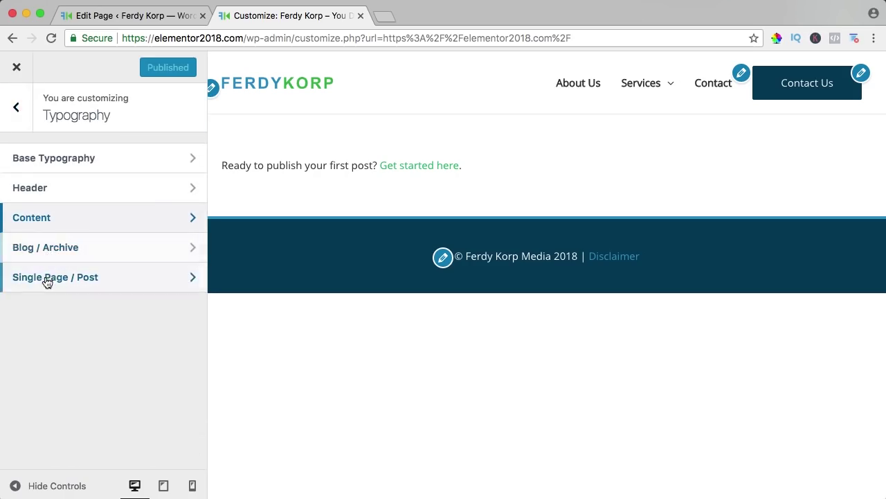
{"action": "left_click", "coordinate": [29, 130]}
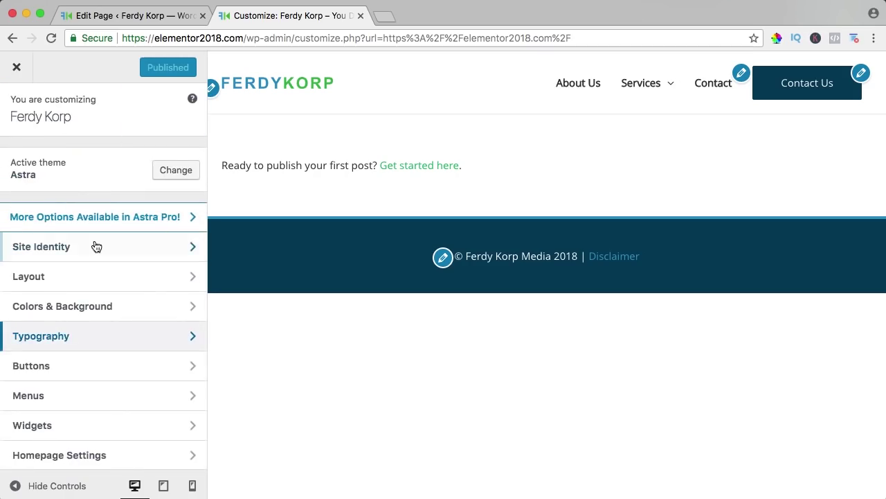
Step: Make the homepage display the static page Home
{"action": "scroll", "coordinate": [69, 287], "scroll_direction": "down", "scroll_amount": 1}
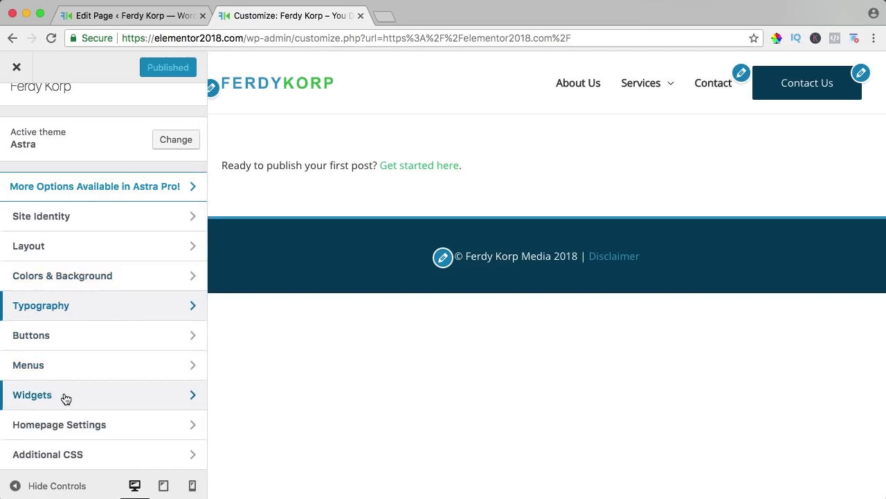
{"action": "left_click", "coordinate": [88, 428]}
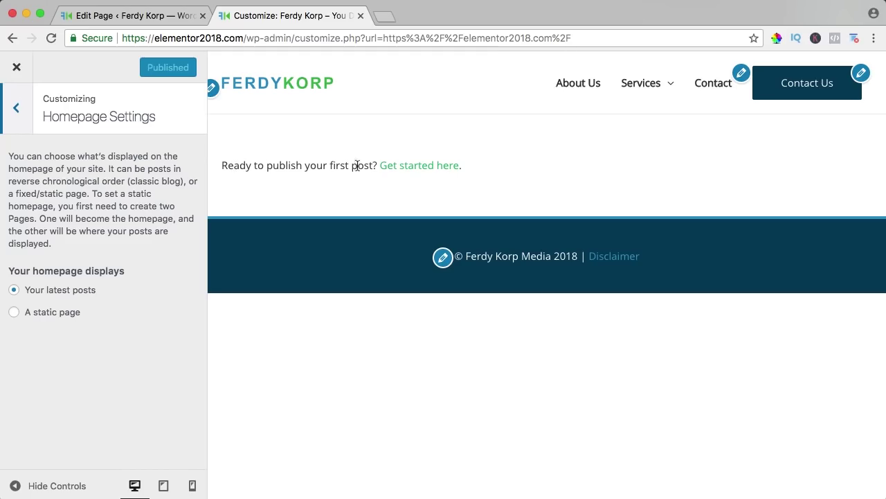
{"action": "left_click", "coordinate": [14, 313]}
{"action": "left_click", "coordinate": [67, 367]}
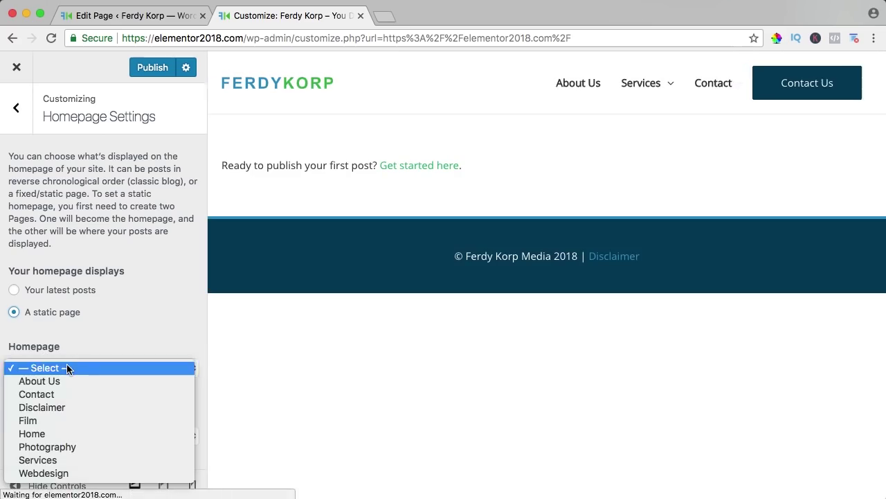
{"action": "left_click", "coordinate": [48, 433]}
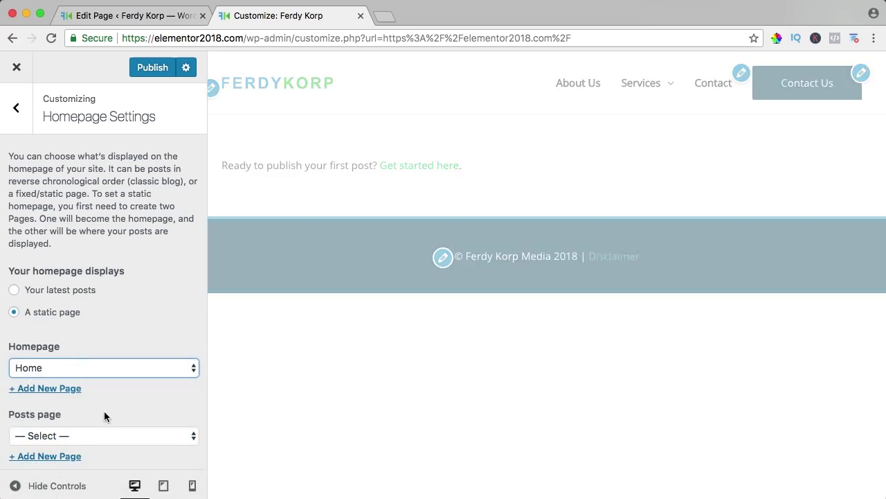
Step: Publish the homepage change, close the Edit Page tab, and exit to the live site
{"action": "scroll", "coordinate": [107, 405], "scroll_direction": "up", "scroll_amount": 1}
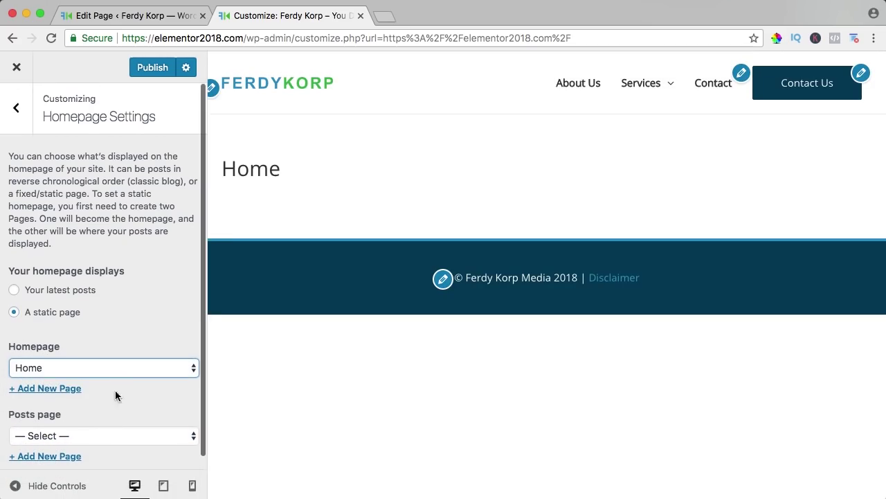
{"action": "left_click", "coordinate": [21, 109]}
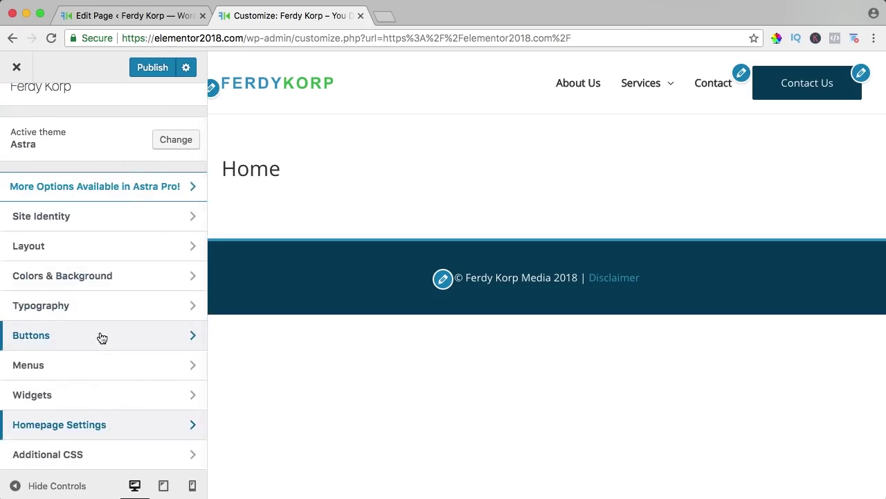
{"action": "scroll", "coordinate": [99, 334], "scroll_direction": "up", "scroll_amount": 2}
{"action": "left_click", "coordinate": [147, 69]}
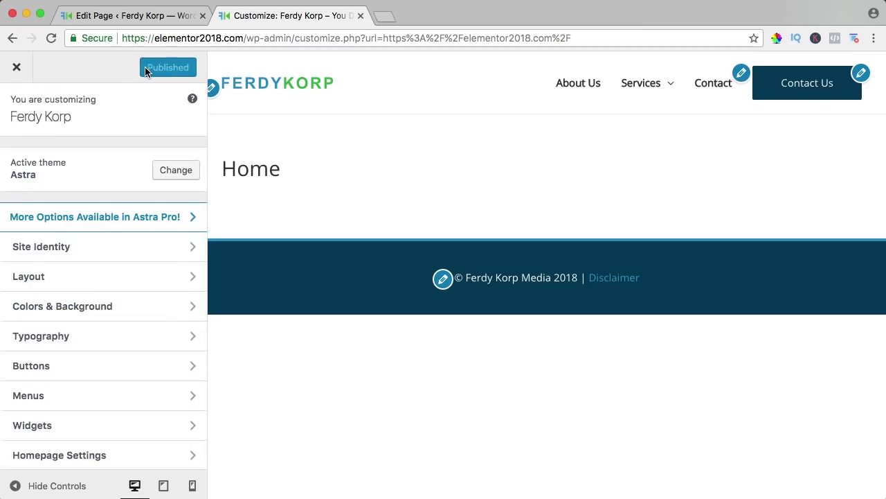
{"action": "left_click", "coordinate": [202, 15]}
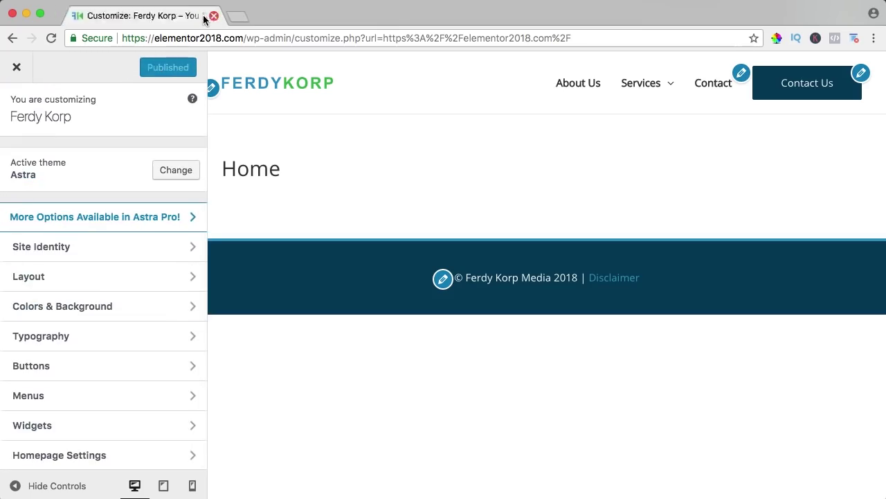
{"action": "left_click", "coordinate": [20, 68]}
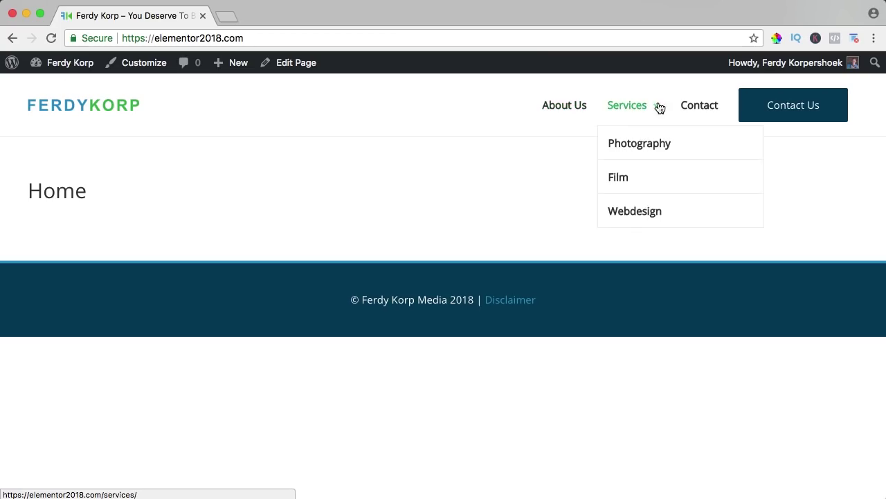
Step: Change the About Us menu item's navigation label to ABOUT US
{"action": "mouse_move", "coordinate": [54, 69]}
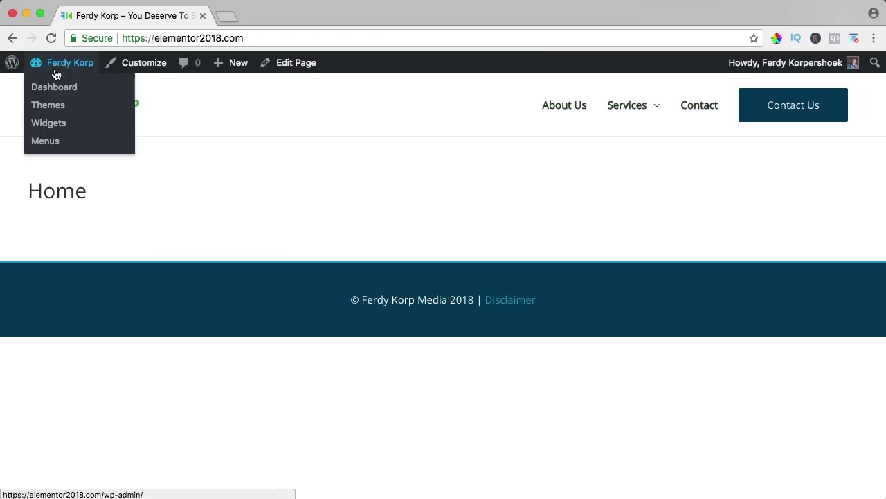
{"action": "left_click", "coordinate": [52, 142]}
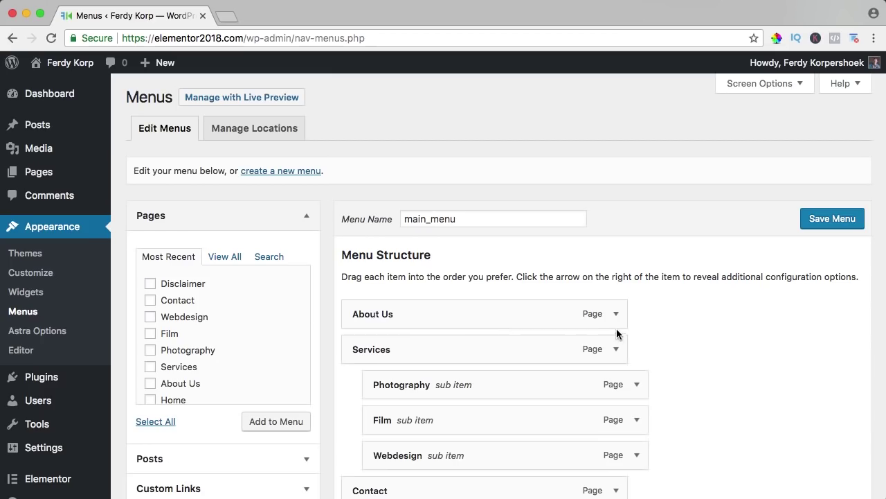
{"action": "left_click", "coordinate": [616, 315]}
{"action": "scroll", "coordinate": [508, 323], "scroll_direction": "down", "scroll_amount": 3}
{"action": "triple_click", "coordinate": [401, 257]}
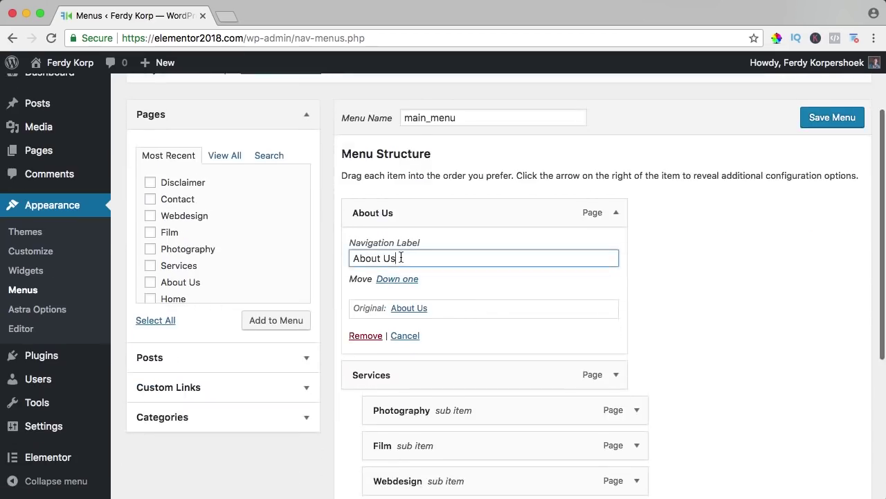
{"action": "type", "text": "ABOUT "}
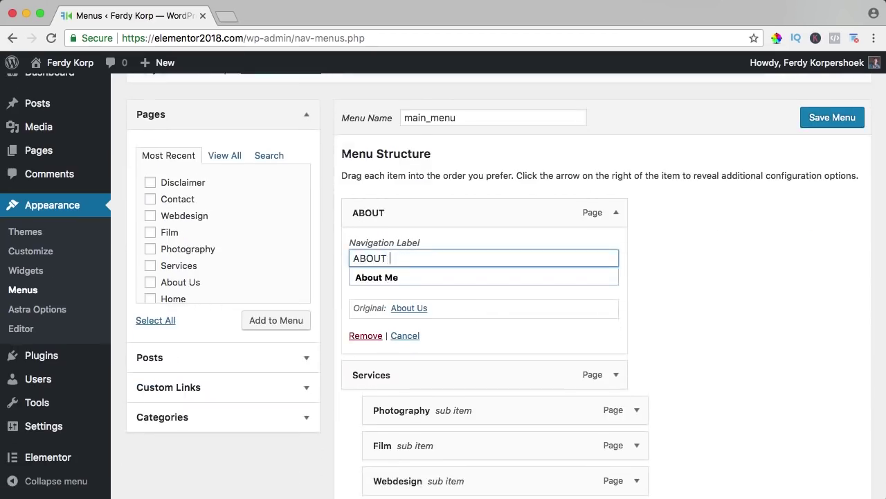
{"action": "type", "text": "US"}
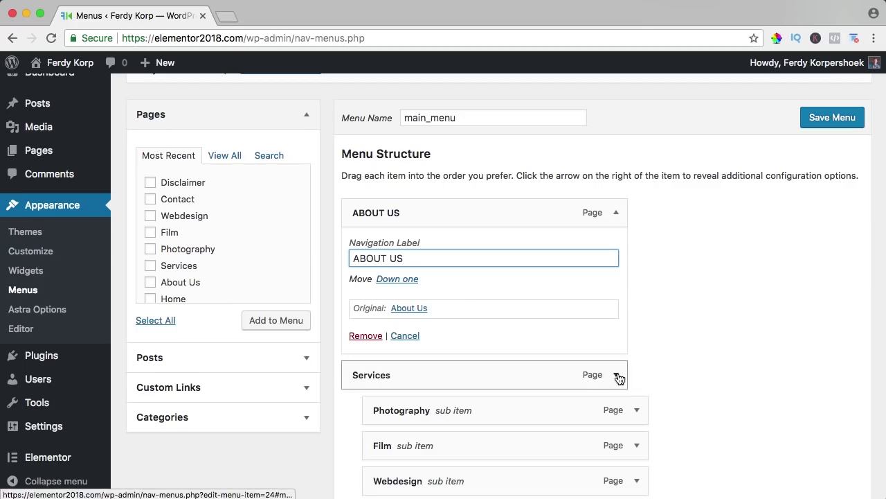
Step: Rename the Services and Contact labels to SERVICES and CONTACT and save main_menu
{"action": "left_click", "coordinate": [616, 375]}
{"action": "scroll", "coordinate": [457, 361], "scroll_direction": "down", "scroll_amount": 3}
{"action": "double_click", "coordinate": [427, 312]}
{"action": "type", "text": "SE"}
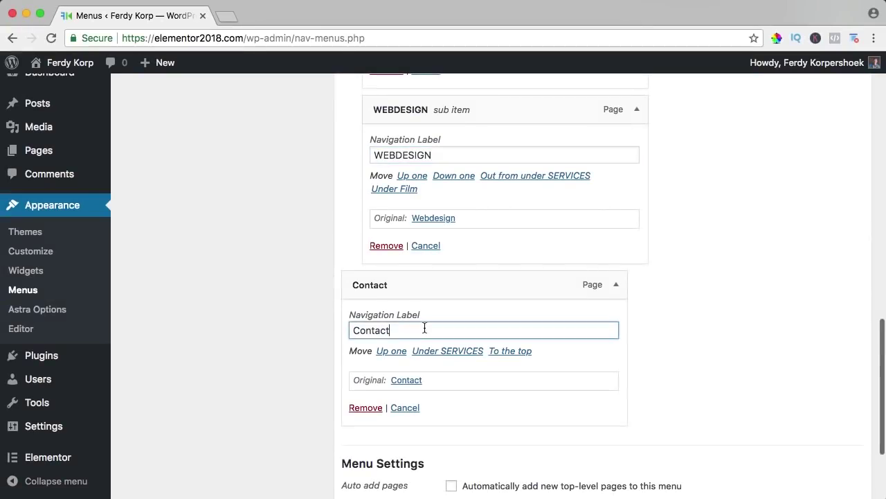
{"action": "double_click", "coordinate": [449, 330]}
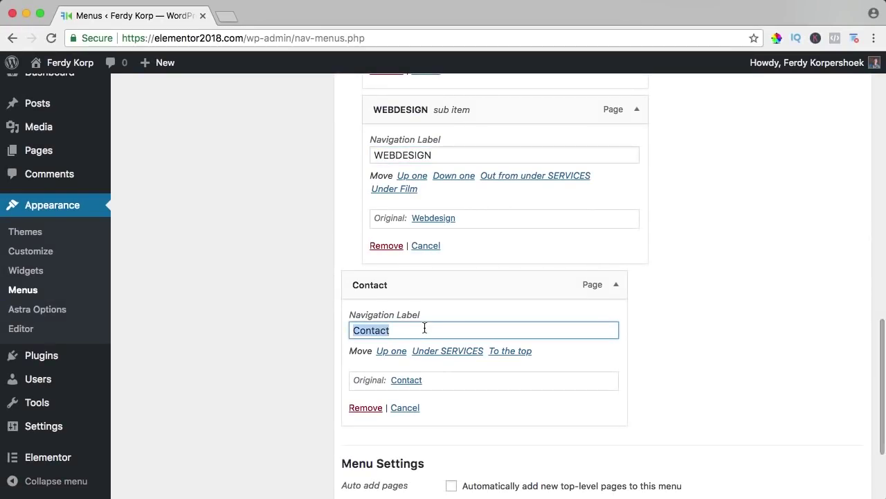
{"action": "type", "text": "CONTACT"}
{"action": "scroll", "coordinate": [434, 320], "scroll_direction": "down", "scroll_amount": 5}
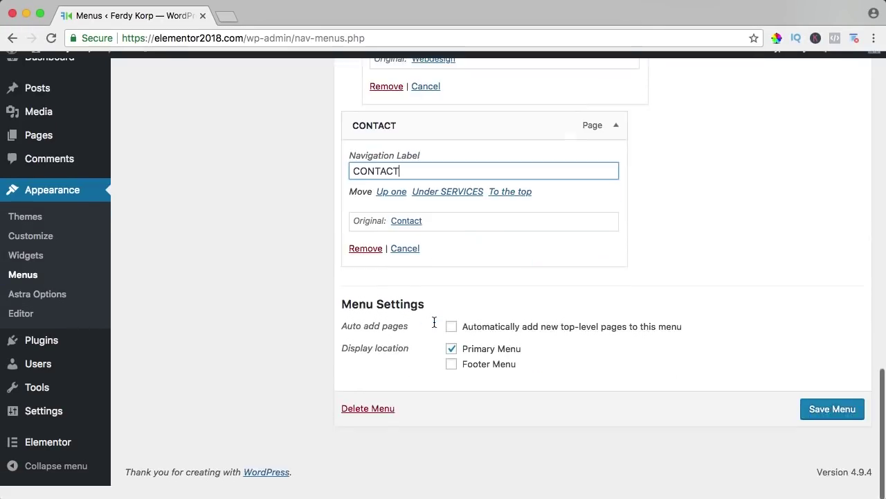
{"action": "left_click", "coordinate": [842, 425]}
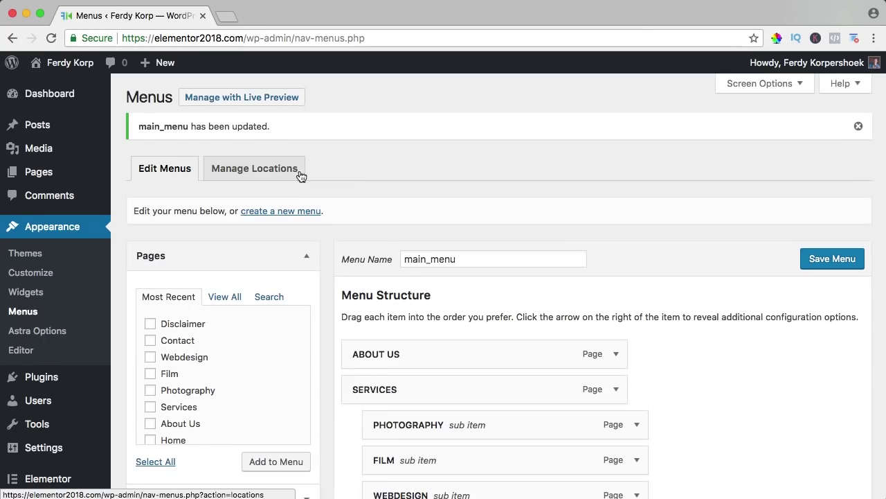
Step: Set the Primary Header's Custom Menu Item to None and publish, removing the Contact Us button
{"action": "left_click", "coordinate": [70, 63]}
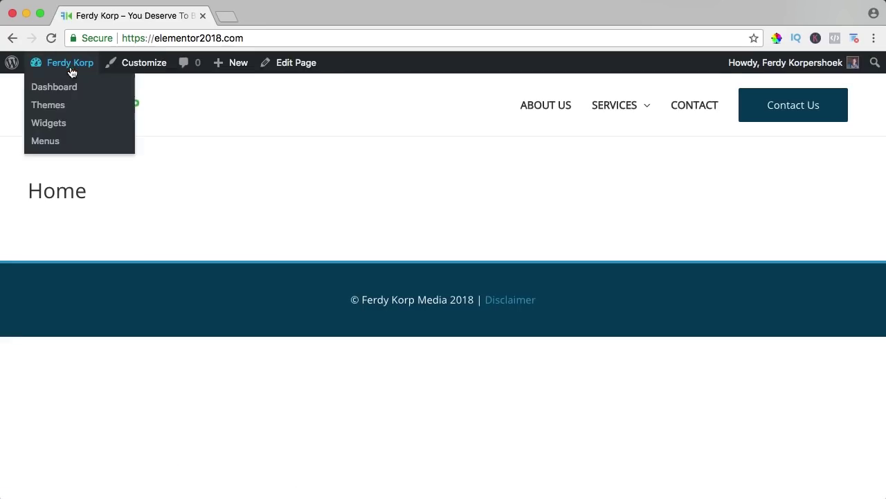
{"action": "left_click", "coordinate": [152, 69]}
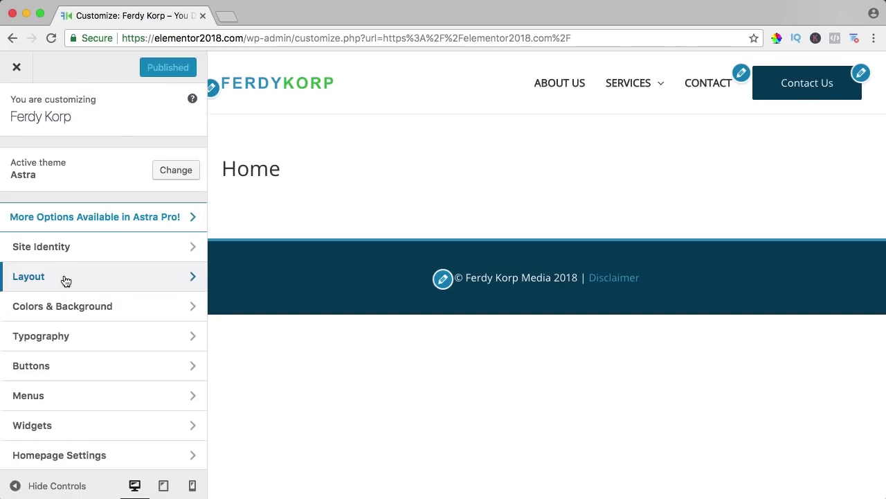
{"action": "left_click", "coordinate": [65, 278]}
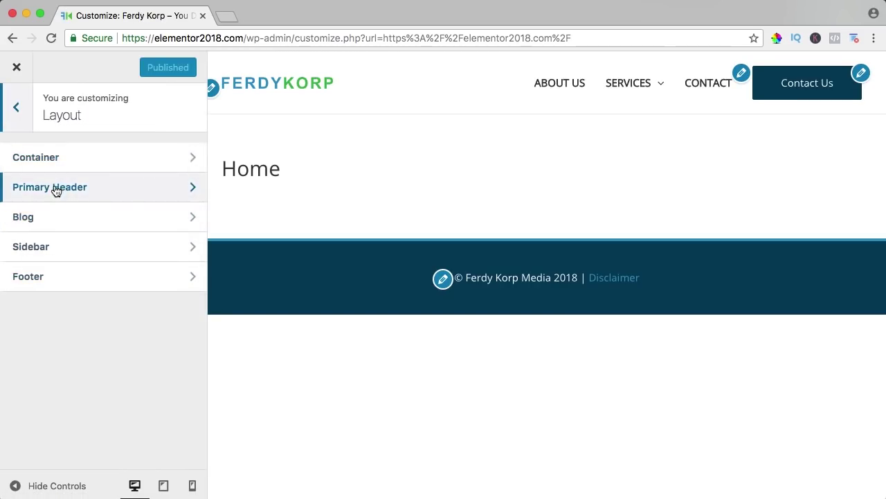
{"action": "left_click", "coordinate": [55, 190]}
{"action": "left_click", "coordinate": [60, 285]}
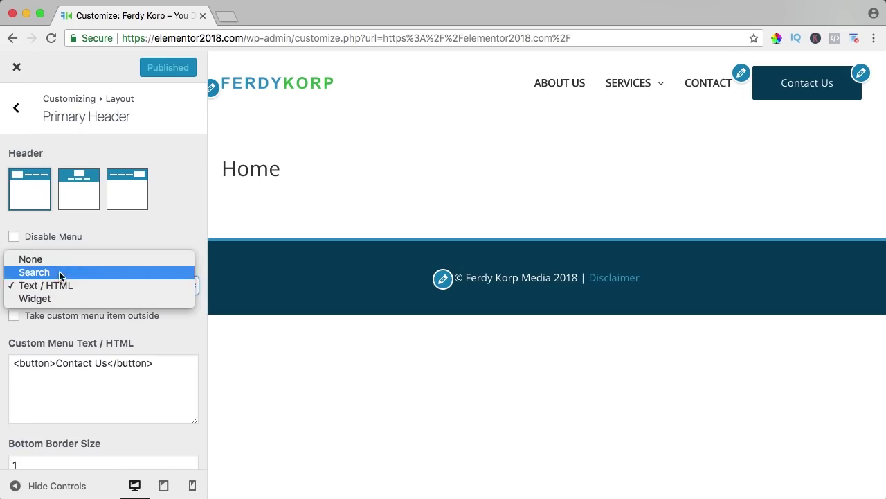
{"action": "left_click", "coordinate": [57, 263]}
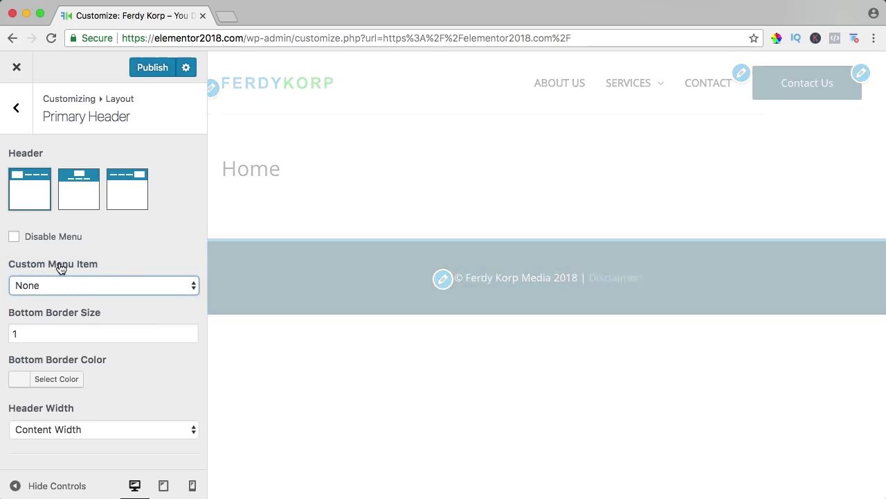
{"action": "left_click", "coordinate": [154, 68]}
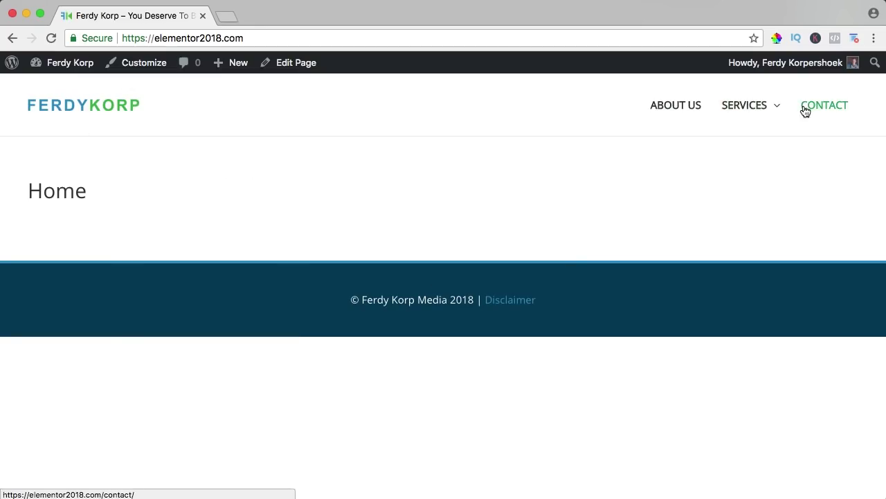
Step: Update the Home page with Disable Title ticked and check it on the live site
{"action": "left_click", "coordinate": [290, 66]}
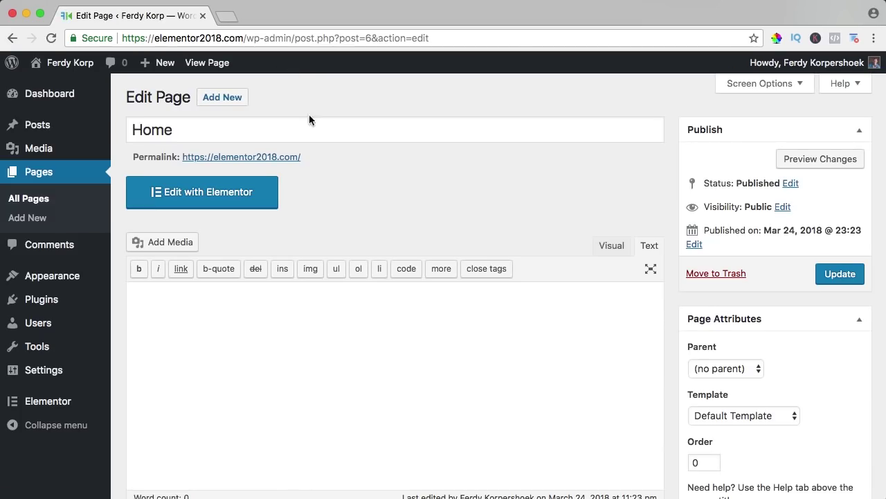
{"action": "scroll", "coordinate": [669, 219], "scroll_direction": "down", "scroll_amount": 10}
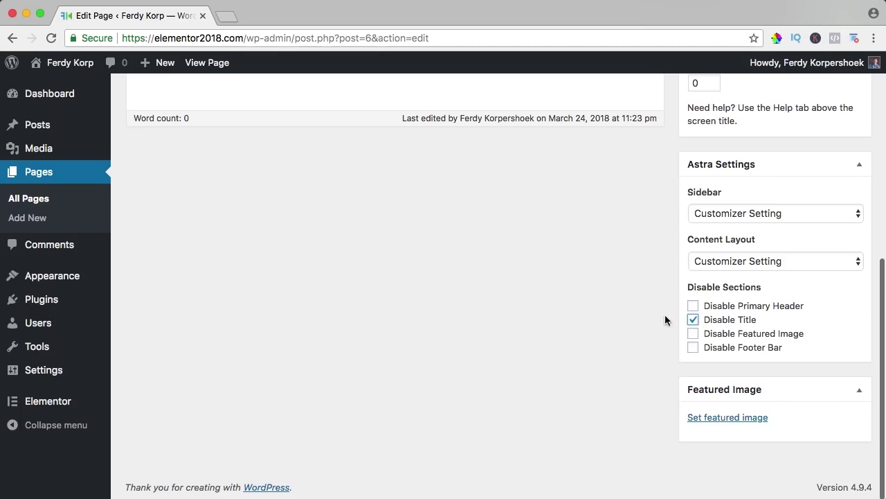
{"action": "scroll", "coordinate": [658, 315], "scroll_direction": "up", "scroll_amount": 10}
{"action": "left_click", "coordinate": [841, 275]}
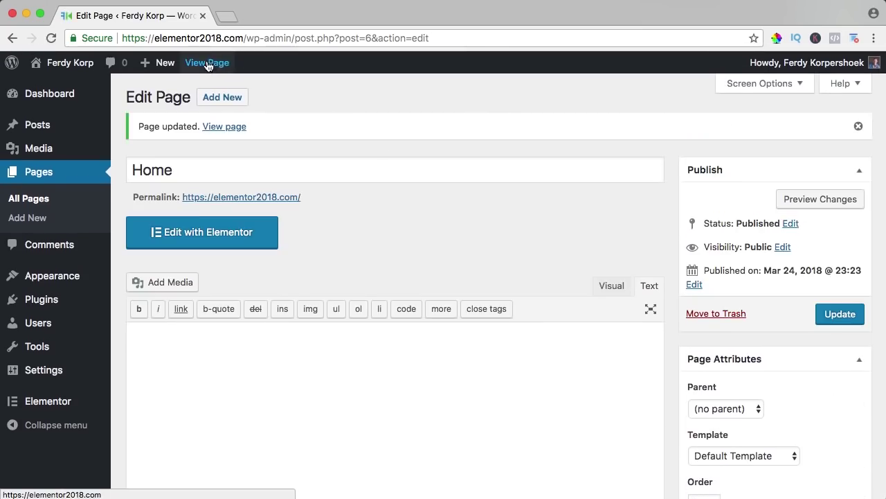
{"action": "left_click", "coordinate": [206, 63]}
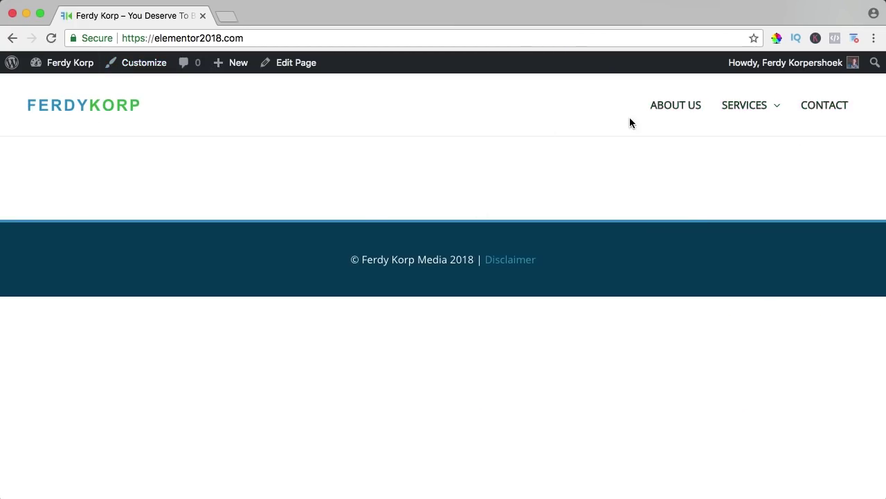
{"action": "left_click", "coordinate": [296, 64]}
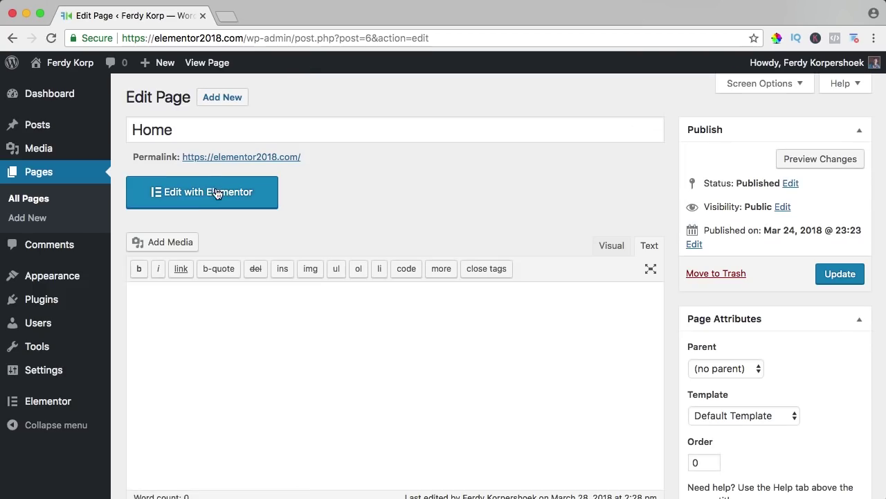
Step: Open the Home page in Elementor and add a three-column section
{"action": "left_click", "coordinate": [216, 193]}
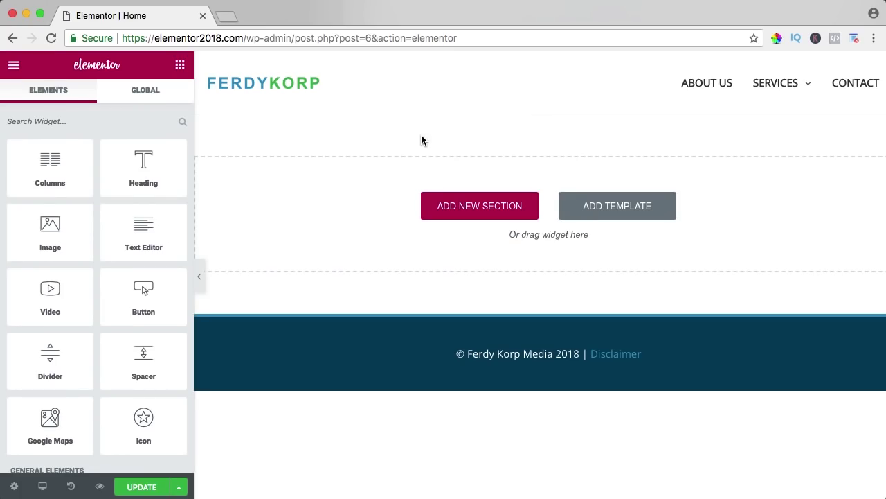
{"action": "left_click", "coordinate": [461, 206]}
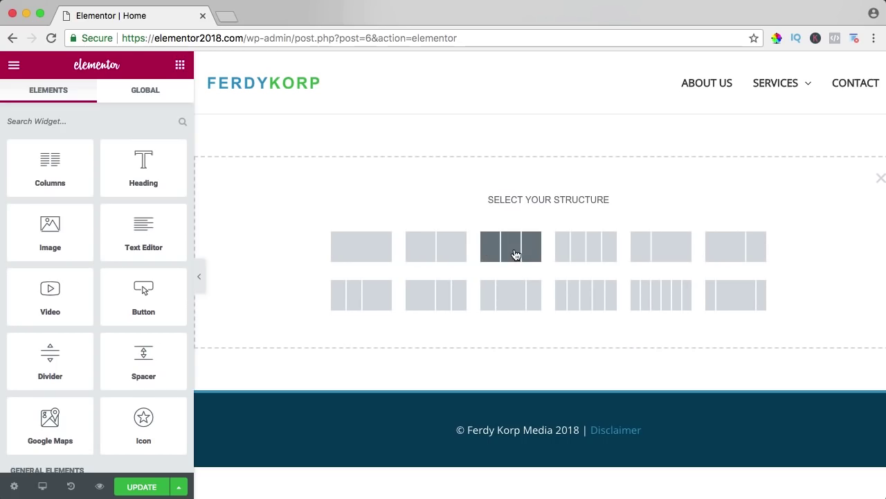
{"action": "left_click", "coordinate": [516, 255]}
{"action": "scroll", "coordinate": [41, 166], "scroll_direction": "down", "scroll_amount": 2}
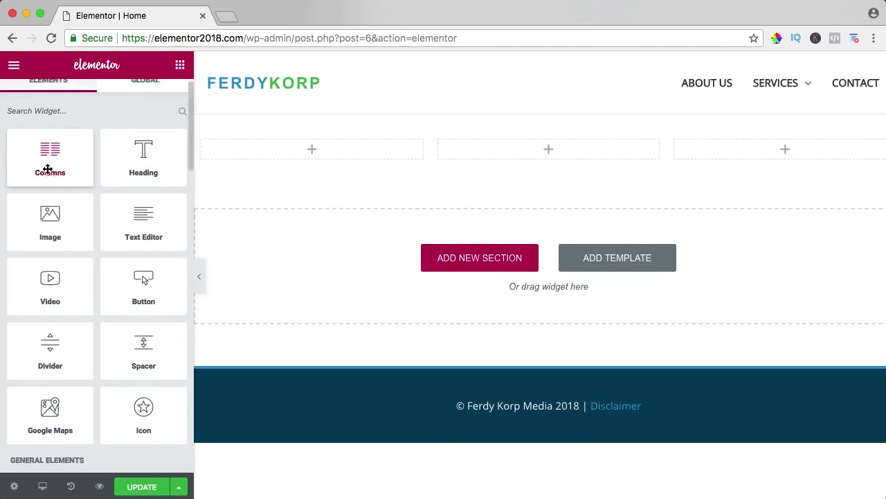
Step: Drop Image and Video widgets into the first two columns, then delete the trial section
{"action": "left_click_drag", "start_coordinate": [38, 166], "coordinate": [310, 149]}
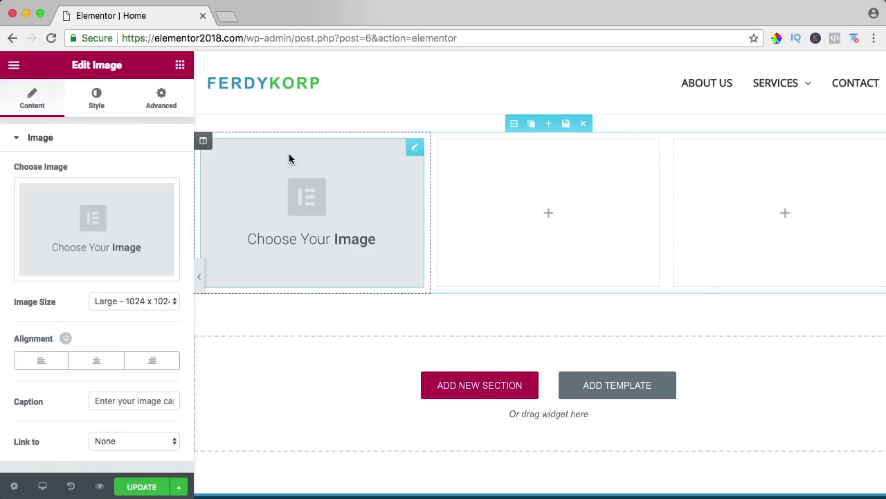
{"action": "left_click", "coordinate": [180, 65]}
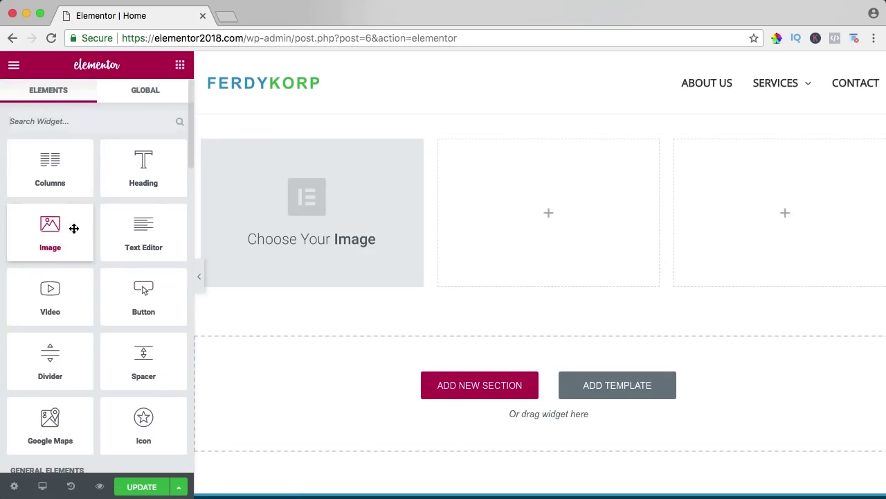
{"action": "left_click_drag", "start_coordinate": [69, 294], "coordinate": [551, 194]}
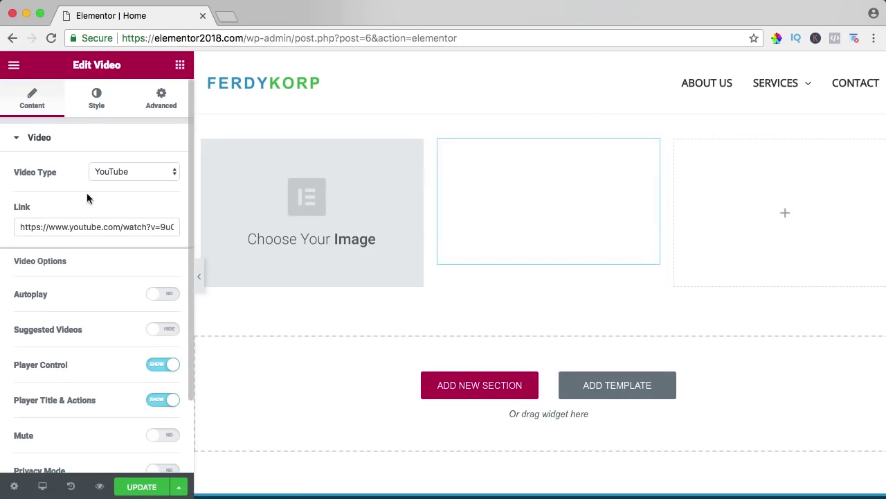
{"action": "left_click", "coordinate": [179, 65]}
{"action": "scroll", "coordinate": [69, 270], "scroll_direction": "down", "scroll_amount": 3}
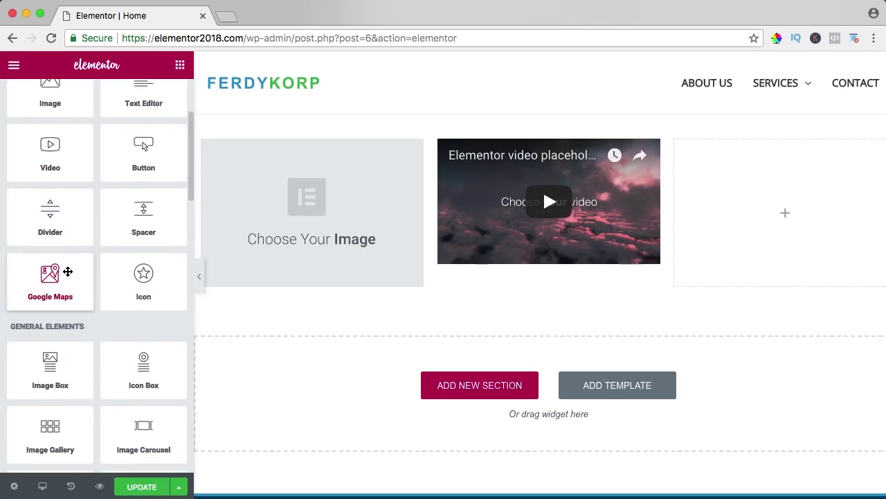
{"action": "scroll", "coordinate": [69, 274], "scroll_direction": "down", "scroll_amount": 10}
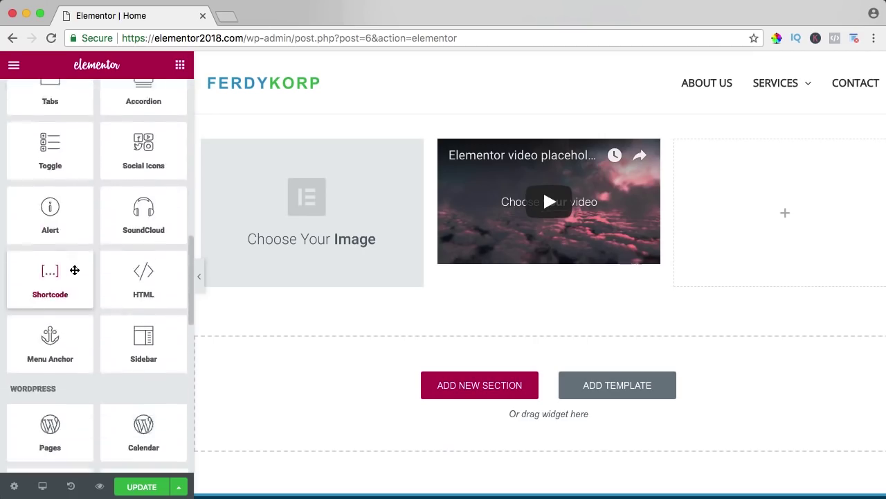
{"action": "scroll", "coordinate": [73, 269], "scroll_direction": "down", "scroll_amount": 7}
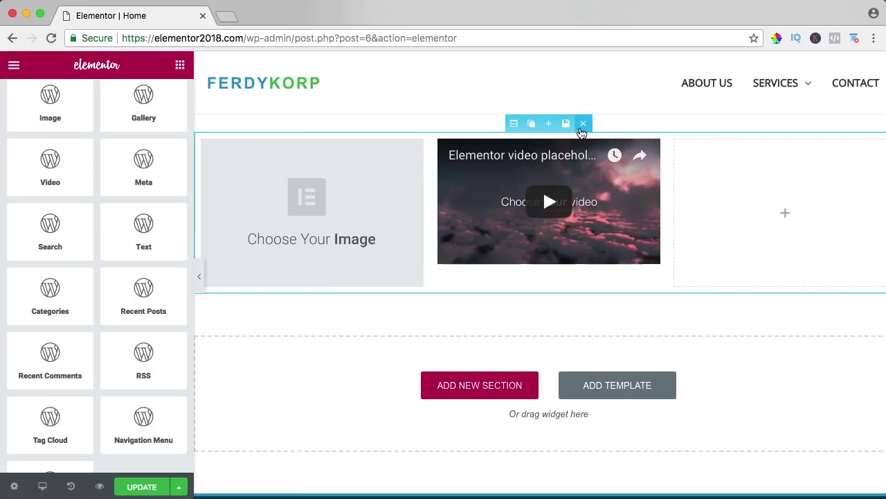
{"action": "left_click", "coordinate": [583, 124]}
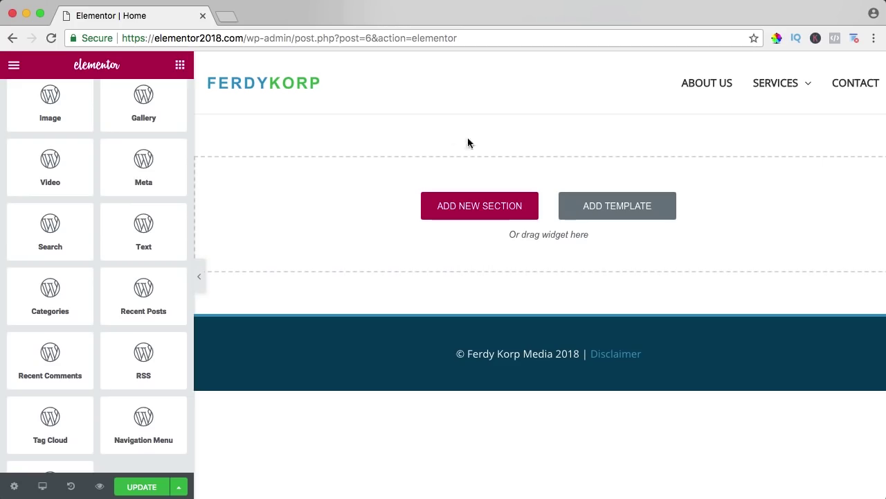
Step: Load the author's website in a new tab and go to its TEMPLATES page
{"action": "left_click", "coordinate": [226, 17]}
{"action": "type", "text": "ferdykorpershoek"}
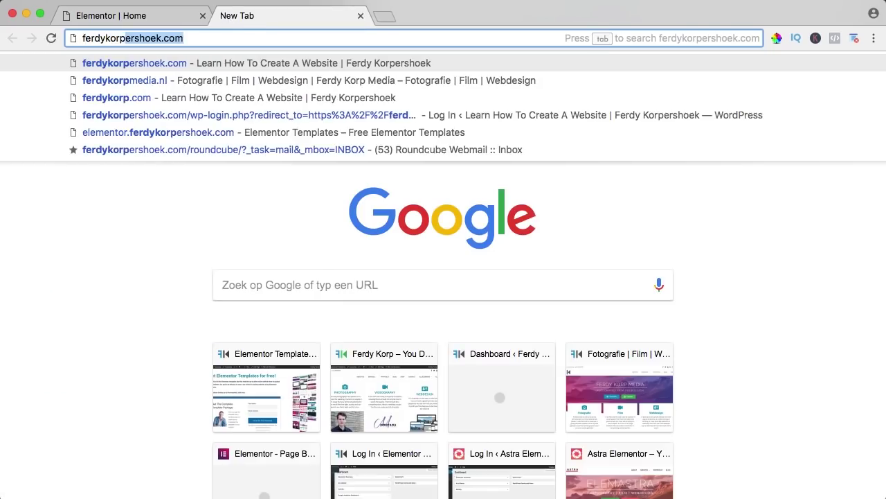
{"action": "type", "text": ".com"}
{"action": "key", "text": "Return"}
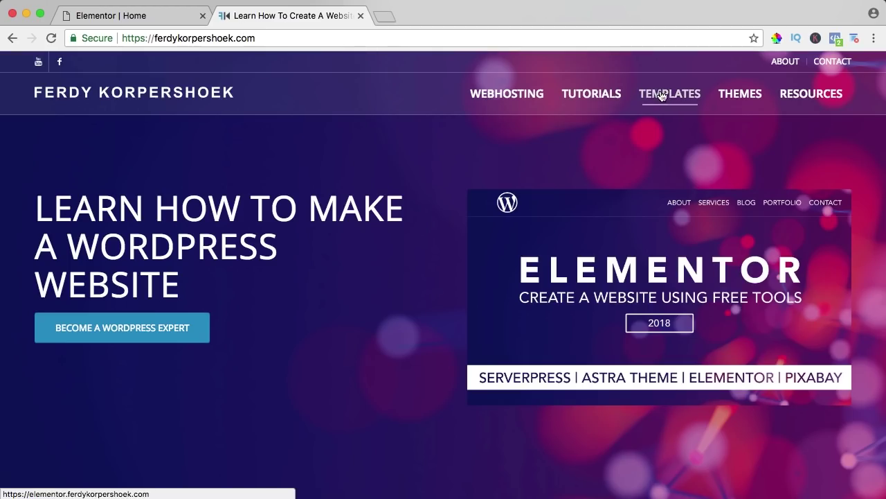
{"action": "left_click", "coordinate": [665, 97]}
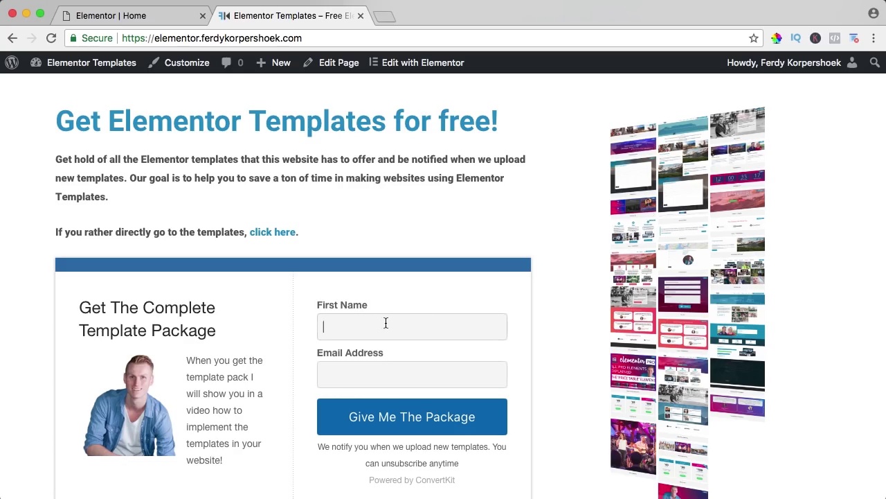
Step: Submit the template pack sign-up form with a first name and saved e-mail, then open a new tab
{"action": "type", "text": "Ferdy"}
{"action": "key", "text": "Tab"}
{"action": "type", "text": "ferd"}
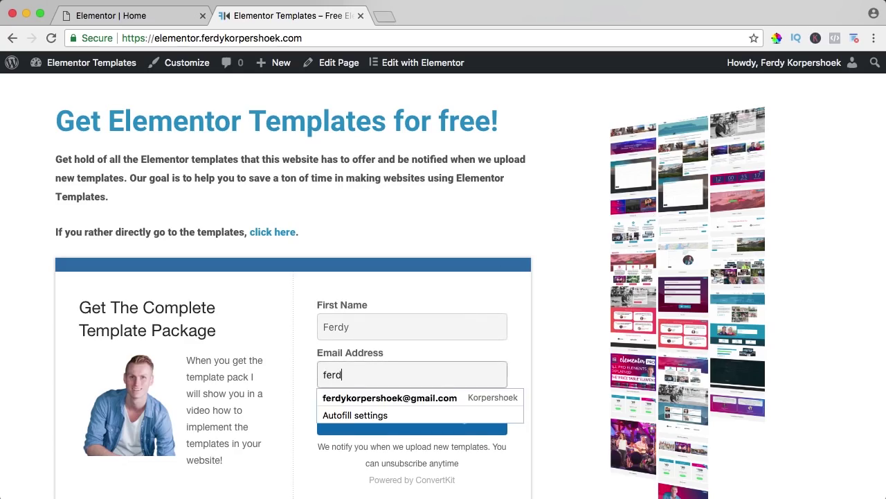
{"action": "left_click", "coordinate": [390, 397]}
{"action": "left_click", "coordinate": [411, 418]}
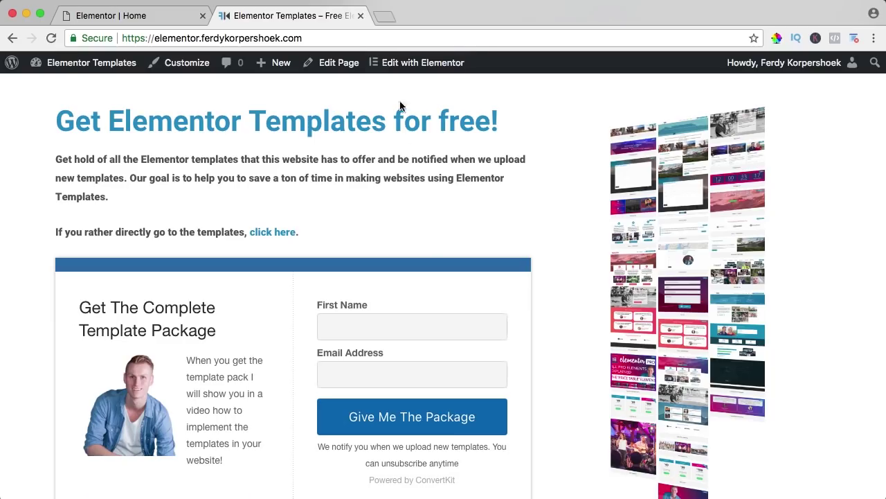
{"action": "left_click", "coordinate": [393, 21]}
Step: Load Gmail, open the 'Get Your Elementor Template Pack' email and follow its confirmation link
{"action": "type", "text": "gmail"}
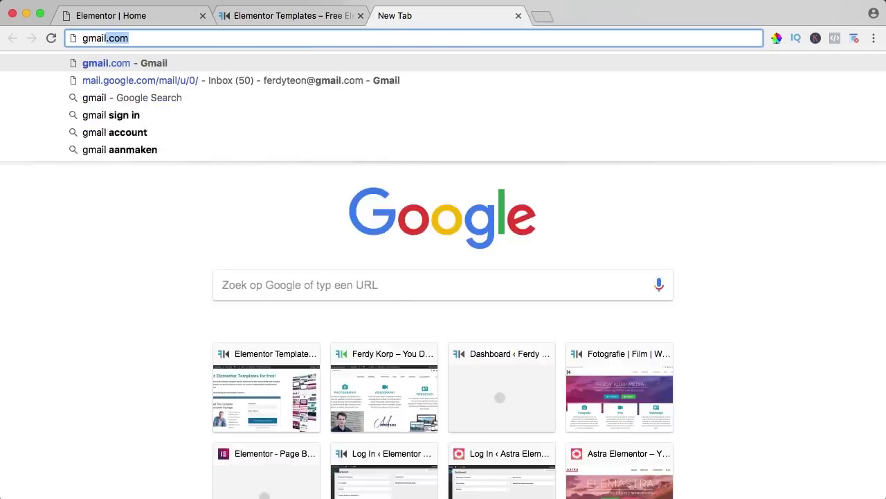
{"action": "key", "text": "Return"}
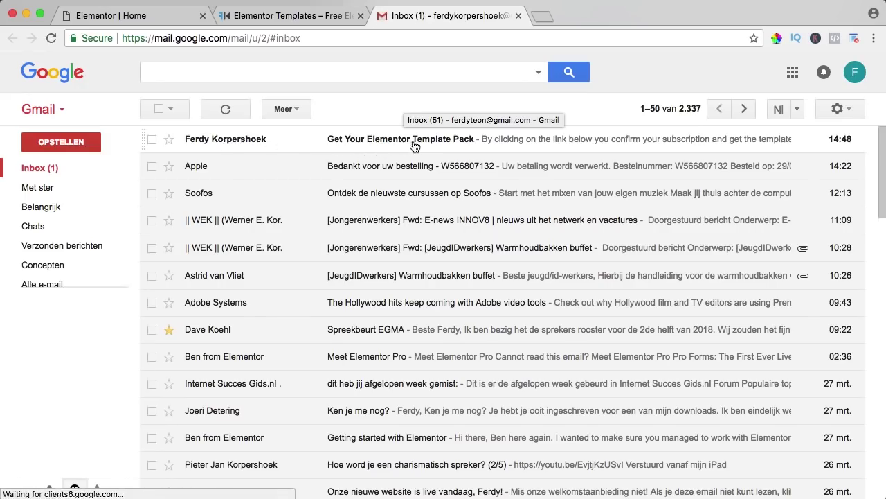
{"action": "left_click", "coordinate": [240, 142]}
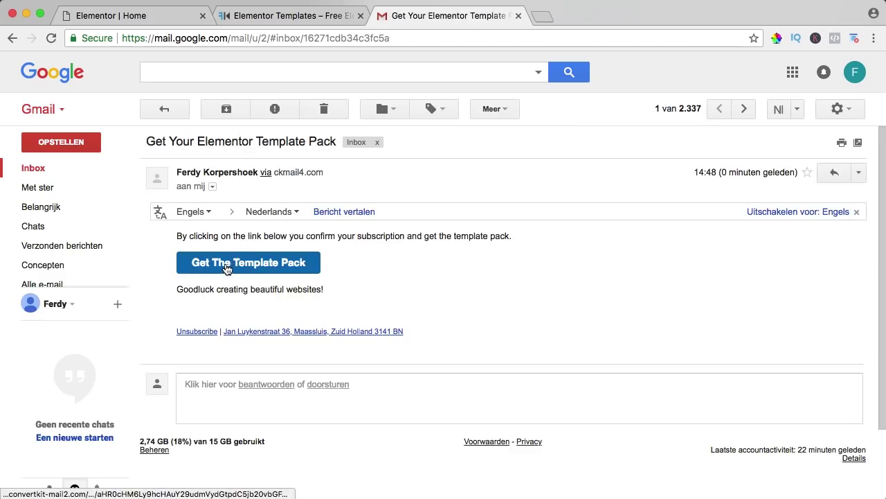
{"action": "left_click", "coordinate": [258, 265]}
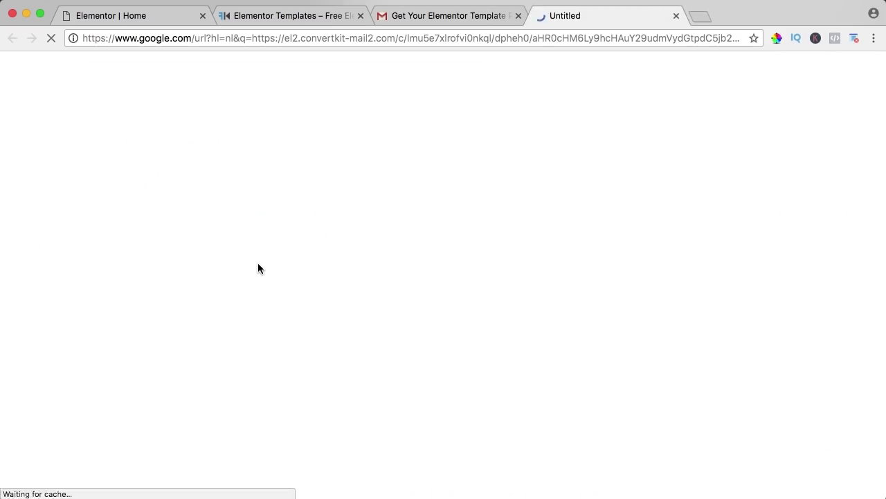
Step: Pause the embedded tutorial video and download the template pack from the thank-you page
{"action": "scroll", "coordinate": [347, 262], "scroll_direction": "down", "scroll_amount": 3}
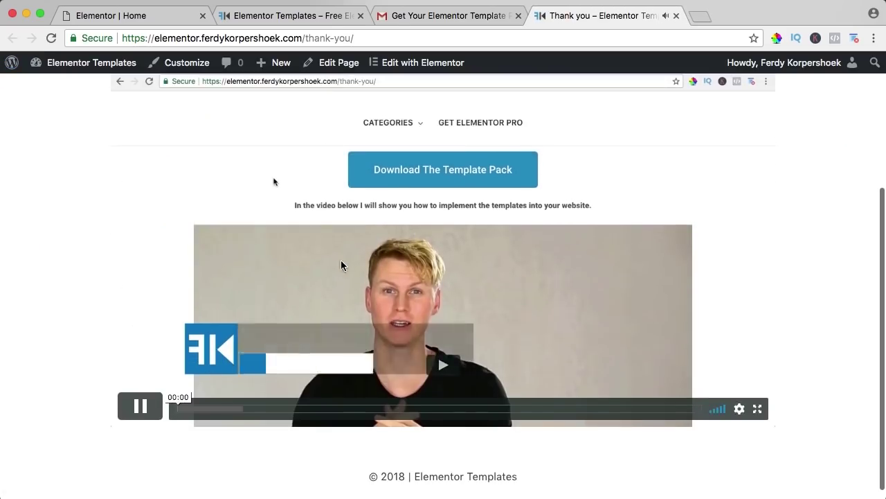
{"action": "left_click", "coordinate": [139, 412]}
{"action": "scroll", "coordinate": [461, 217], "scroll_direction": "up", "scroll_amount": 2}
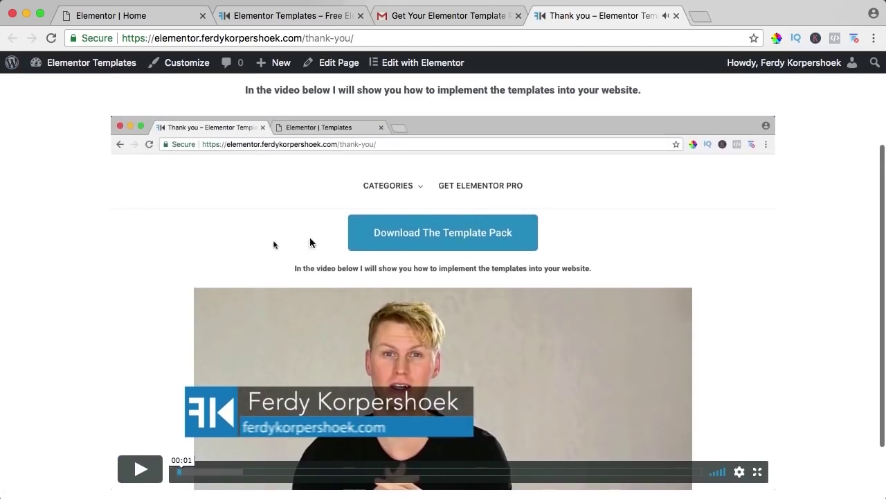
{"action": "scroll", "coordinate": [462, 225], "scroll_direction": "up", "scroll_amount": 4}
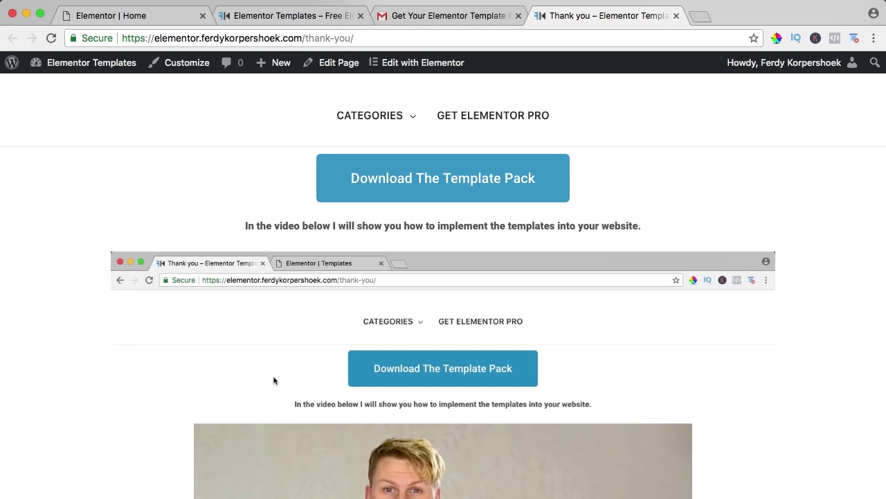
{"action": "left_click", "coordinate": [104, 497]}
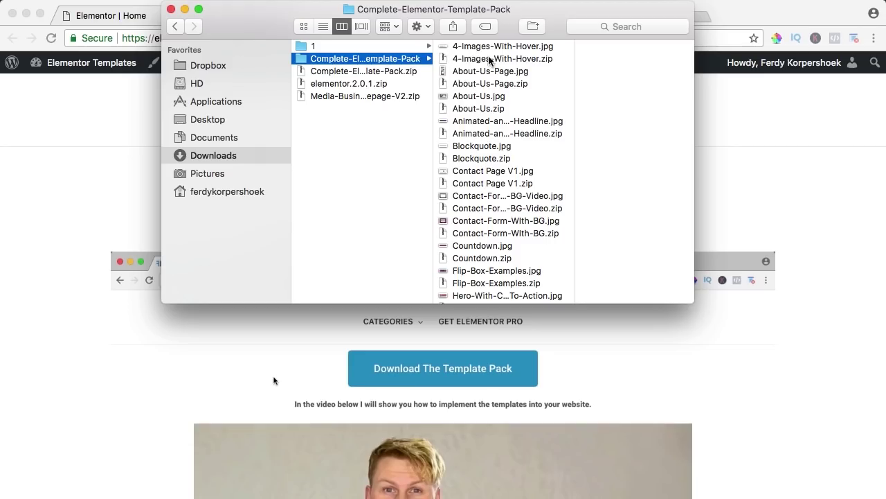
Step: Quick Look through the pack's previews from 4-Images-With-Hover to the Contact Page files
{"action": "left_click", "coordinate": [492, 49]}
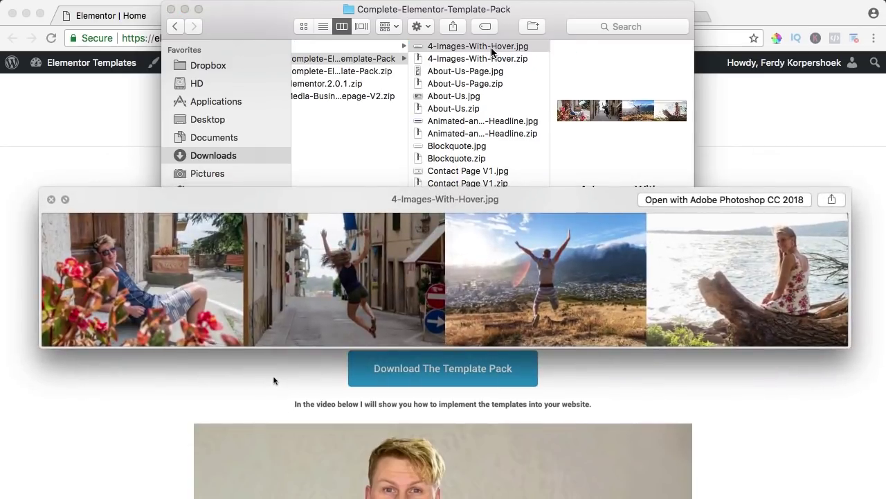
{"action": "key", "text": "Down"}
{"action": "key", "text": "Down"}
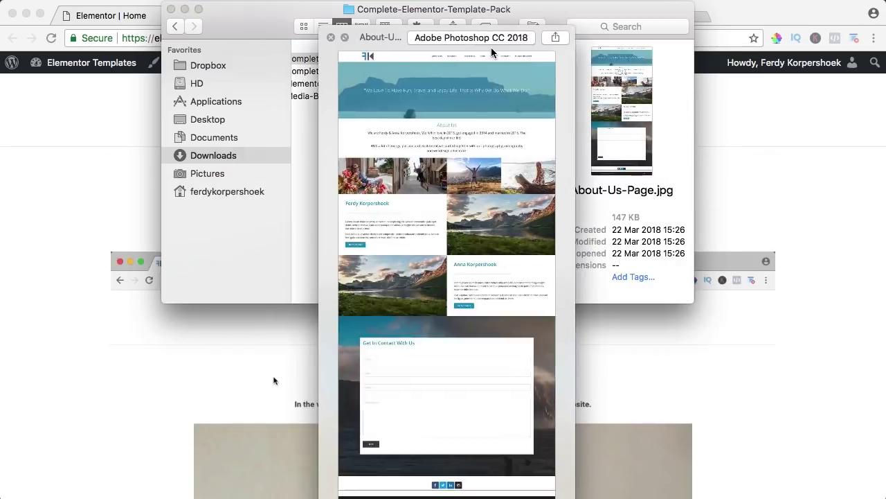
{"action": "key", "text": "Down"}
{"action": "key", "text": "Down"}
{"action": "key", "text": "Down"}
{"action": "key", "text": "Down"}
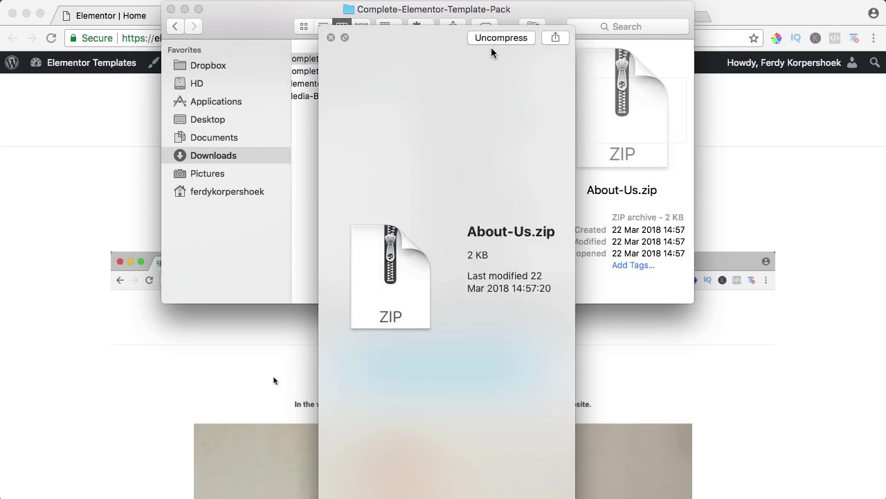
{"action": "key", "text": "Down"}
{"action": "key", "text": "Down"}
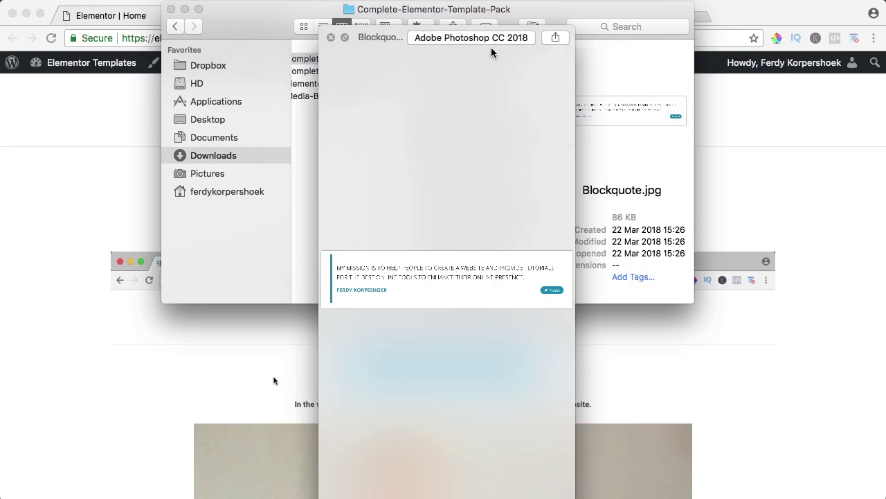
{"action": "key", "text": "Down"}
{"action": "key", "text": "Down"}
{"action": "key", "text": "Down"}
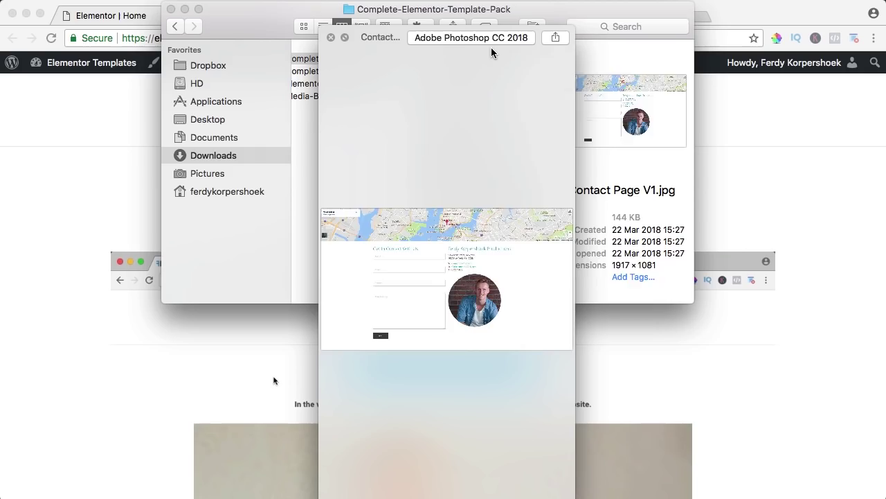
{"action": "key", "text": "Down"}
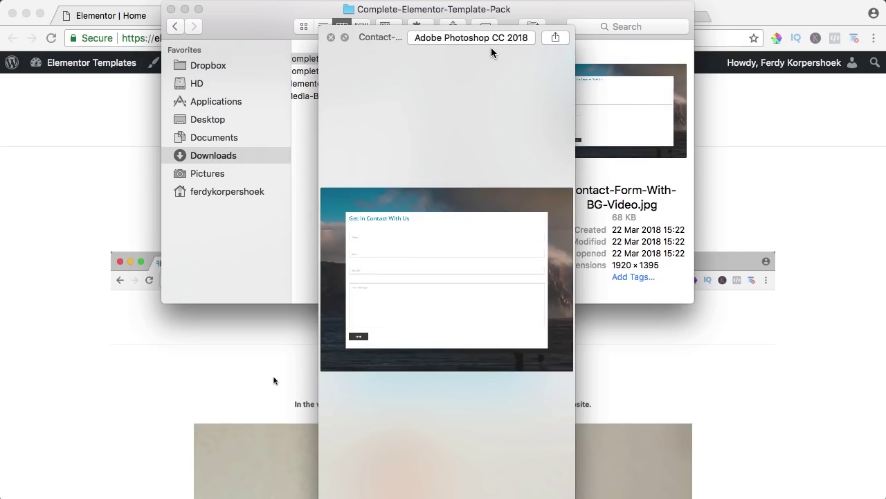
{"action": "key", "text": "space"}
Step: Preview Media Business homepage designs V1–V3, select Media-Business-Homepage-V3.zip, and return to the browser
{"action": "scroll", "coordinate": [468, 159], "scroll_direction": "down", "scroll_amount": 8}
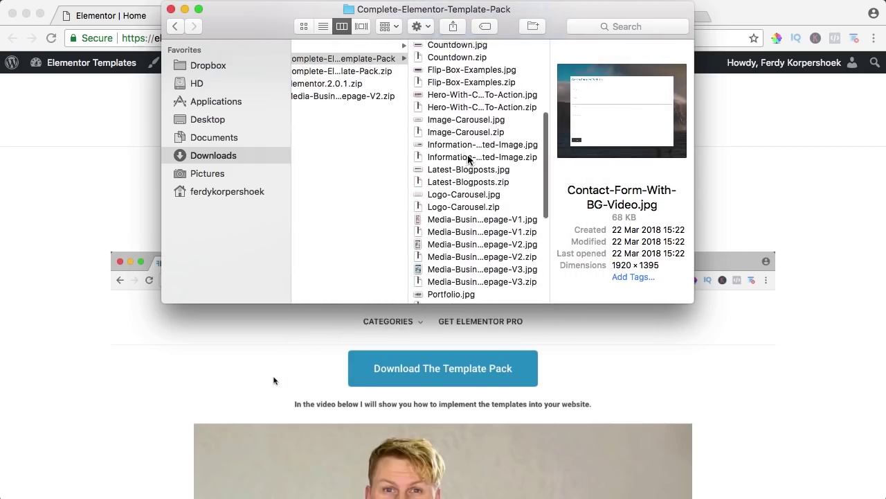
{"action": "scroll", "coordinate": [468, 159], "scroll_direction": "down", "scroll_amount": 4}
{"action": "left_click", "coordinate": [471, 129]}
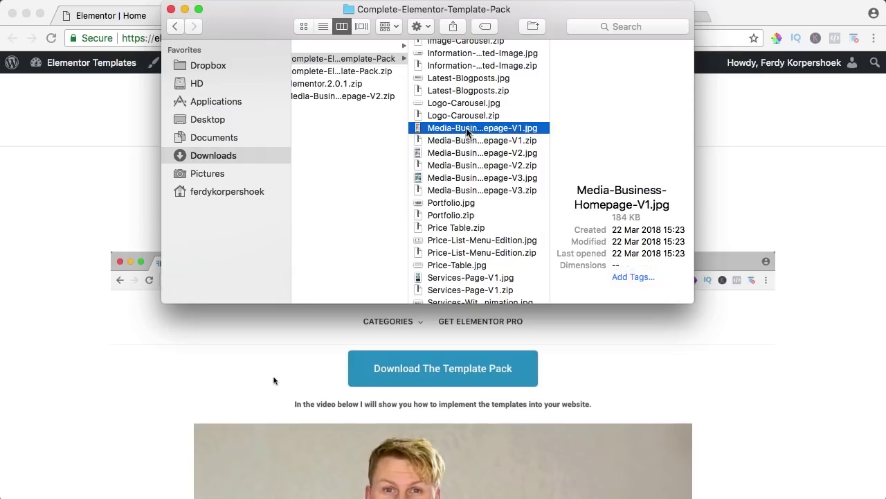
{"action": "key", "text": "space"}
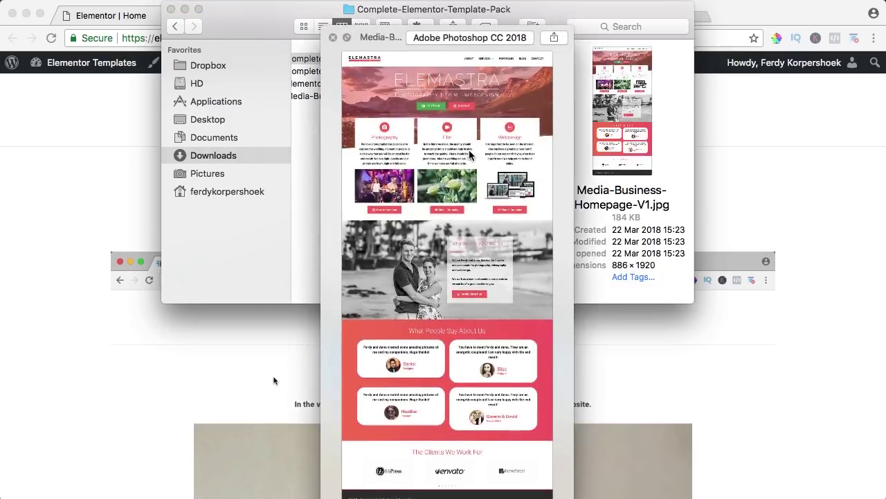
{"action": "key", "text": "Down"}
{"action": "key", "text": "Down"}
{"action": "key", "text": "Down"}
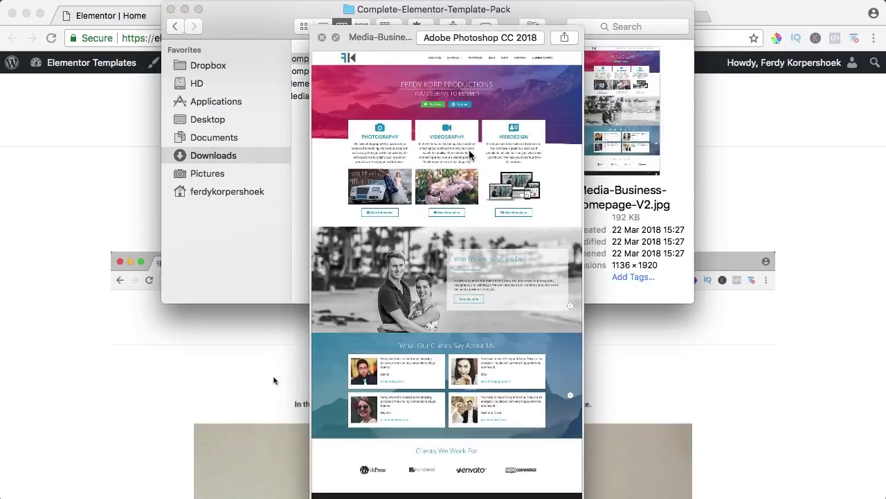
{"action": "key", "text": "Down"}
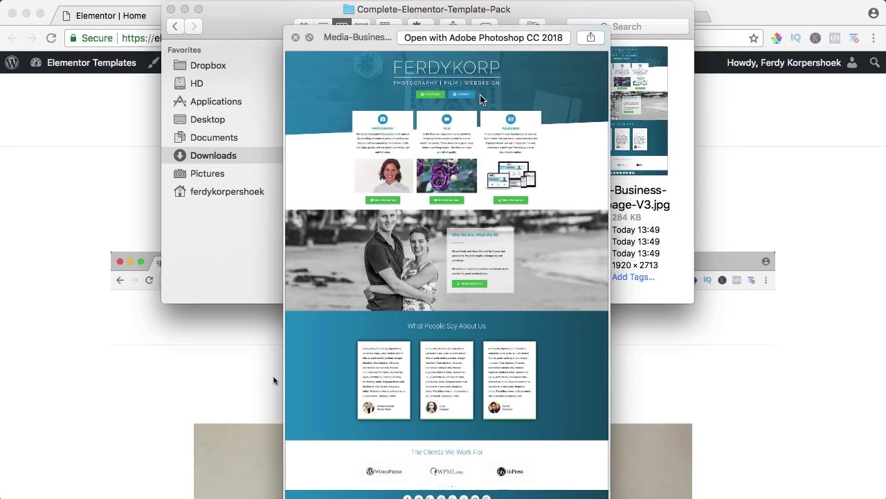
{"action": "key", "text": "space"}
{"action": "left_click", "coordinate": [450, 193]}
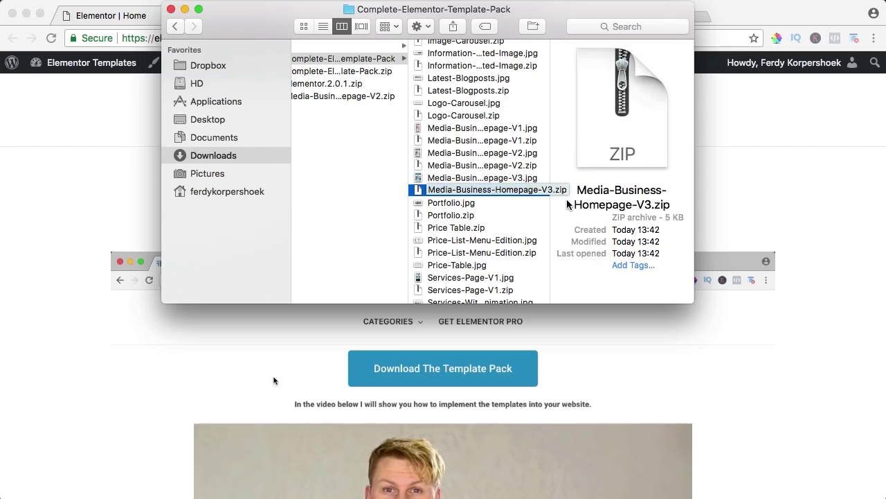
{"action": "left_click", "coordinate": [762, 187]}
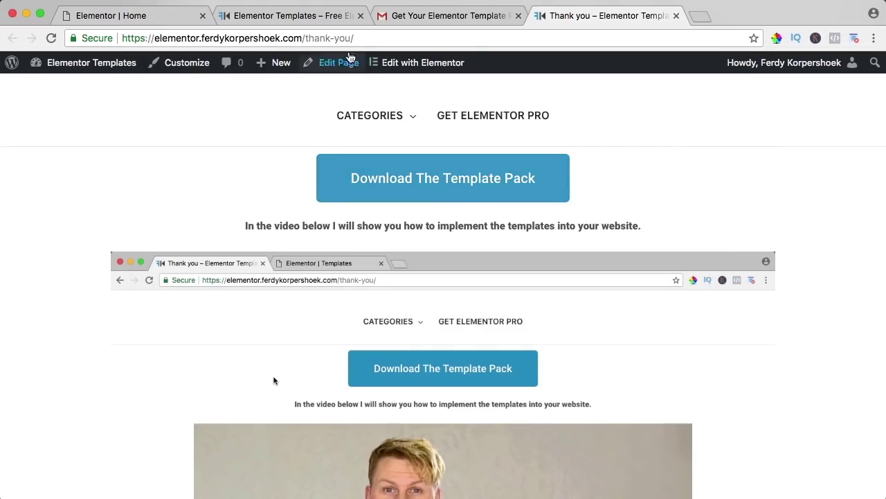
Step: Import Media-Business-Homepage-V3.zip from the template pack folder into Elementor's template library
{"action": "left_click", "coordinate": [158, 21]}
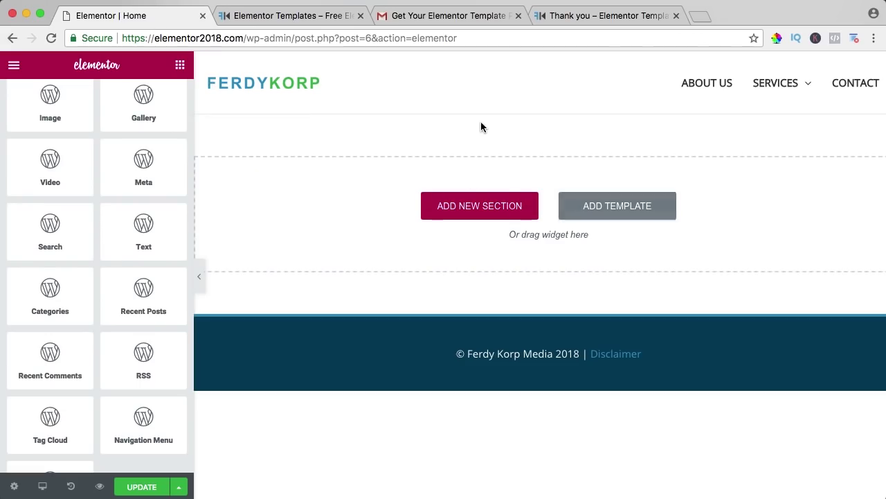
{"action": "left_click", "coordinate": [618, 205]}
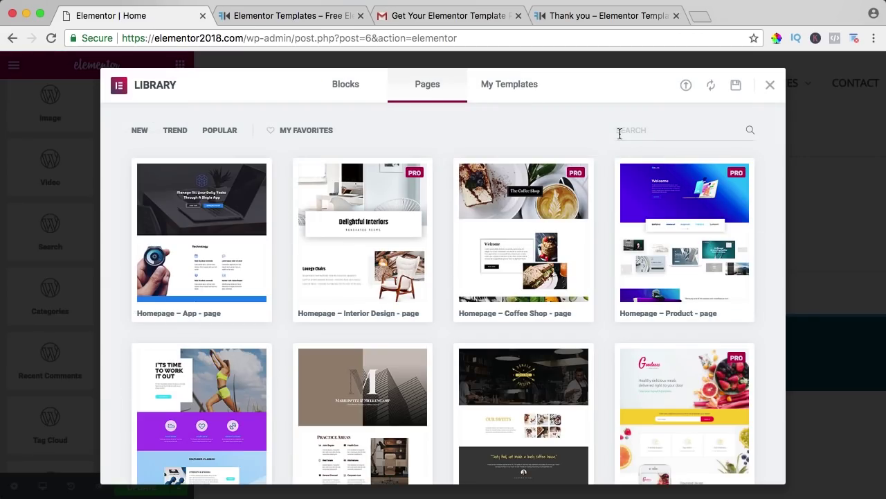
{"action": "left_click", "coordinate": [686, 86]}
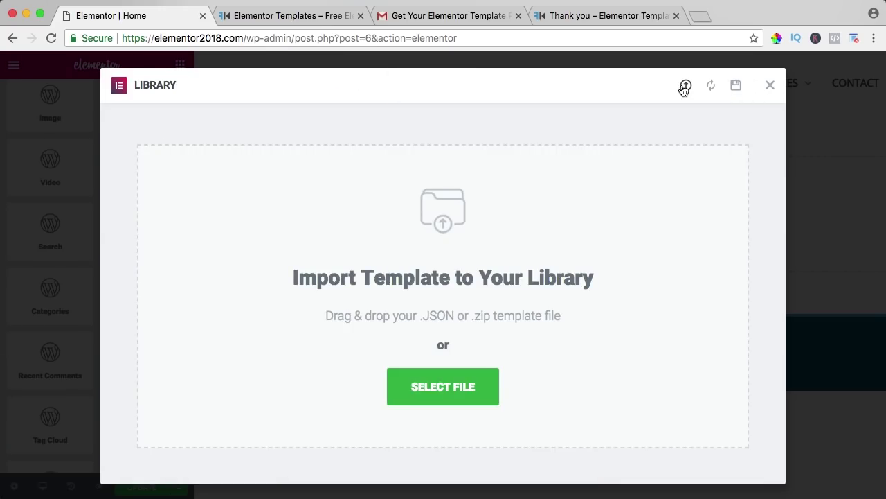
{"action": "left_click", "coordinate": [444, 392]}
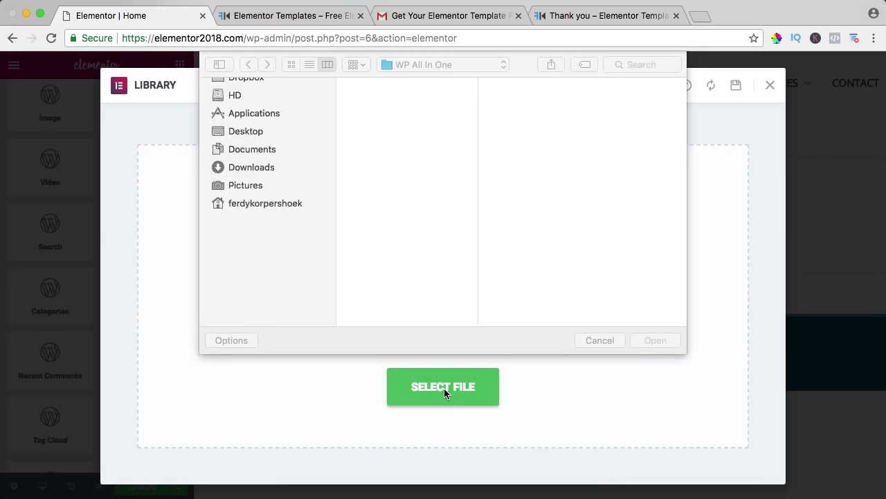
{"action": "left_click", "coordinate": [443, 97]}
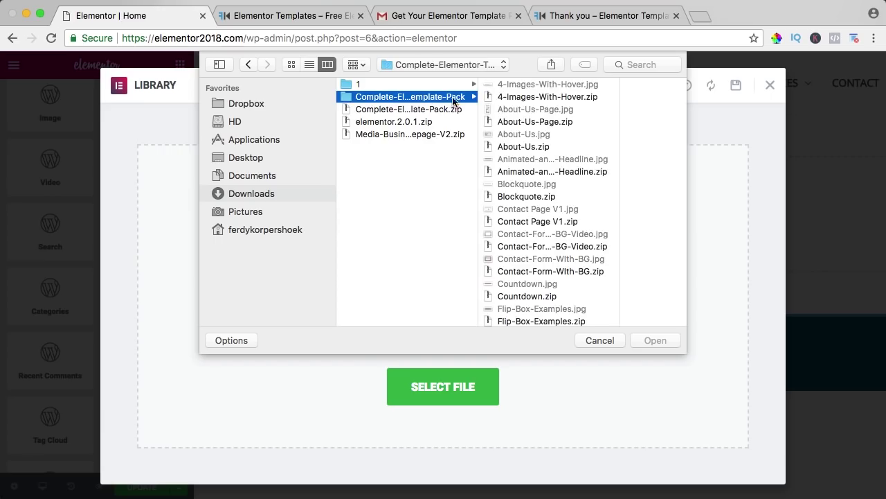
{"action": "key", "text": "m"}
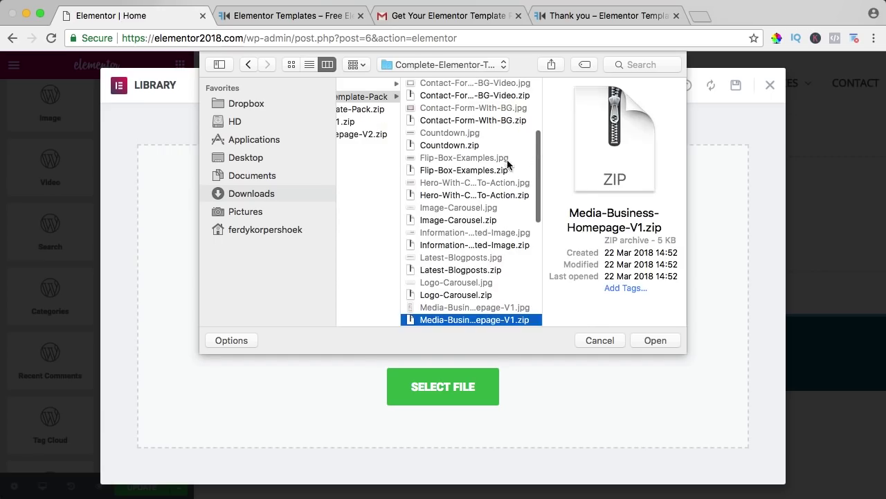
{"action": "scroll", "coordinate": [504, 168], "scroll_direction": "down", "scroll_amount": 3}
{"action": "left_click", "coordinate": [491, 261]}
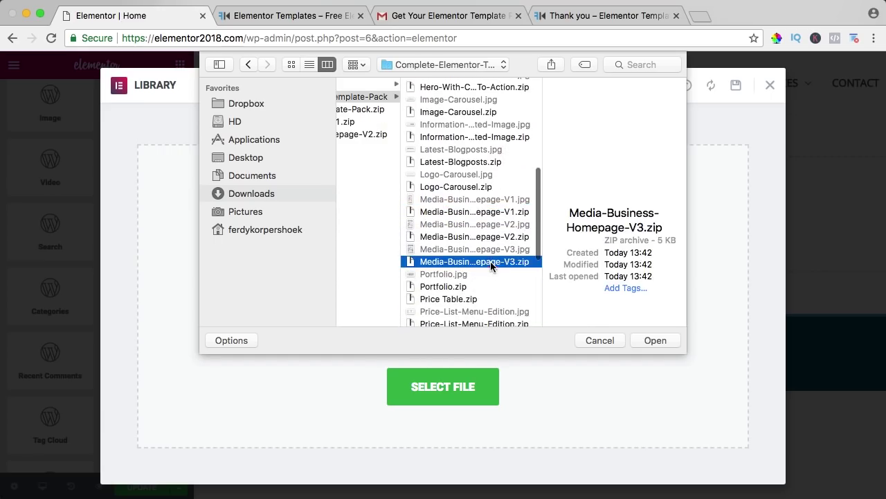
{"action": "left_click", "coordinate": [649, 339]}
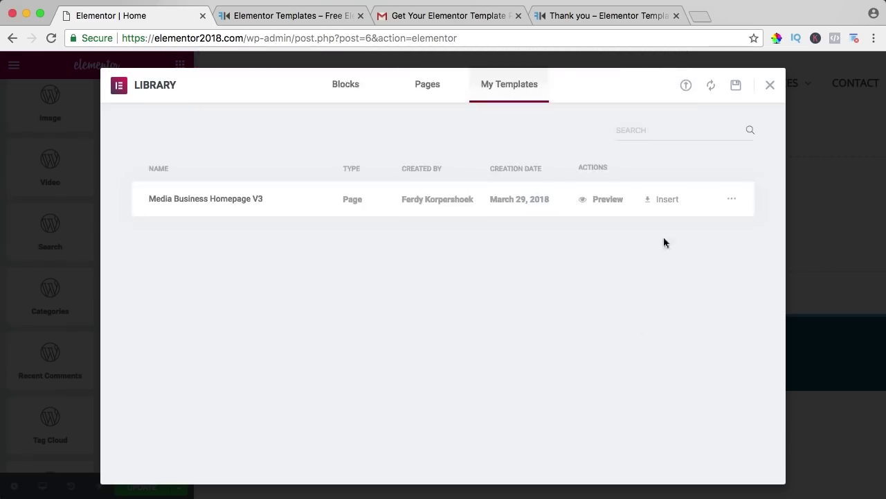
Step: Insert the Media Business Homepage V3 template, save the page, and preview it in a new tab
{"action": "left_click", "coordinate": [668, 201]}
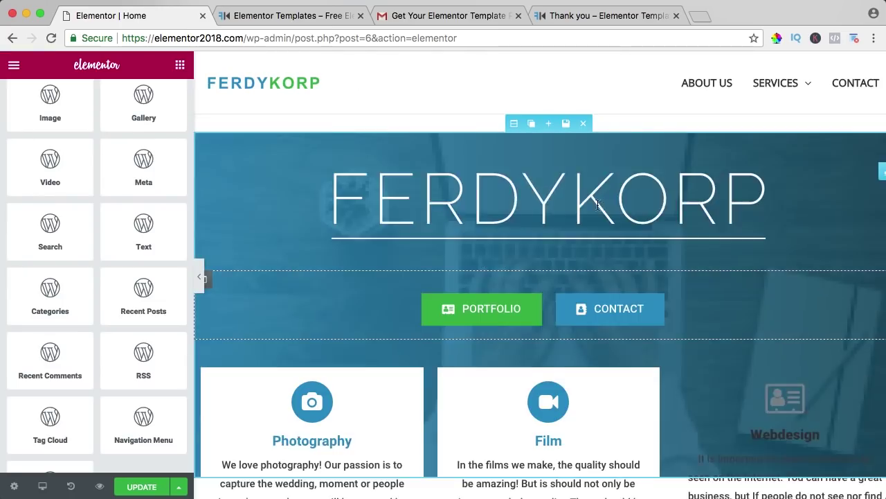
{"action": "scroll", "coordinate": [597, 205], "scroll_direction": "down", "scroll_amount": 5}
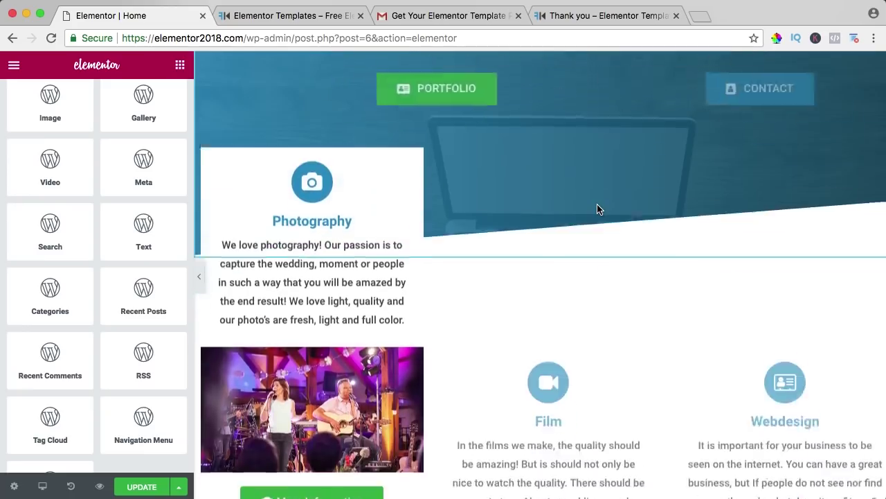
{"action": "scroll", "coordinate": [597, 204], "scroll_direction": "down", "scroll_amount": 15}
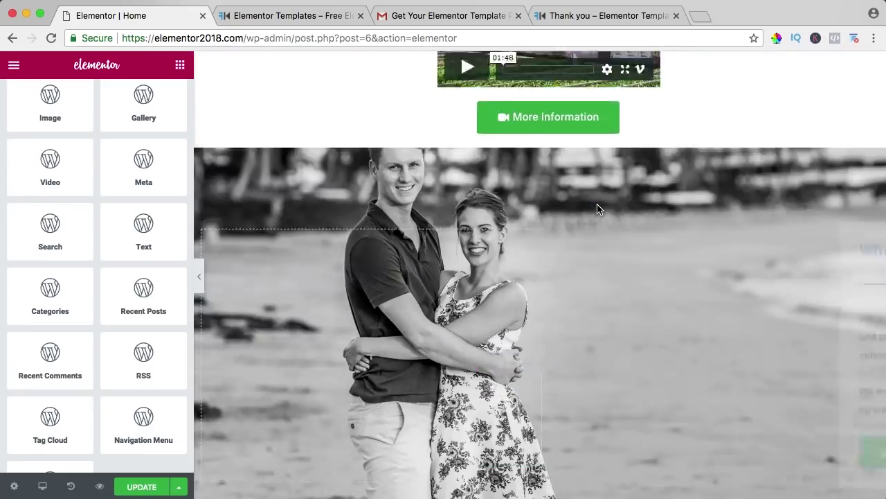
{"action": "scroll", "coordinate": [599, 208], "scroll_direction": "down", "scroll_amount": 12}
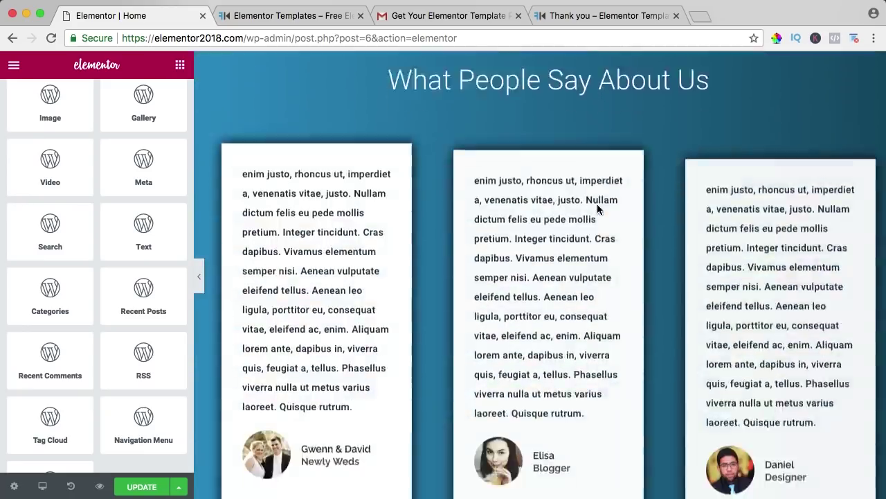
{"action": "scroll", "coordinate": [597, 204], "scroll_direction": "down", "scroll_amount": 15}
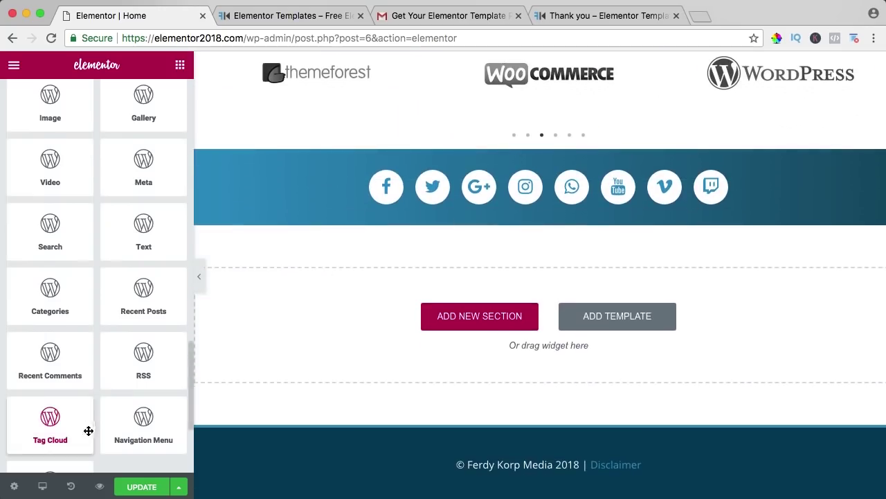
{"action": "left_click", "coordinate": [140, 489]}
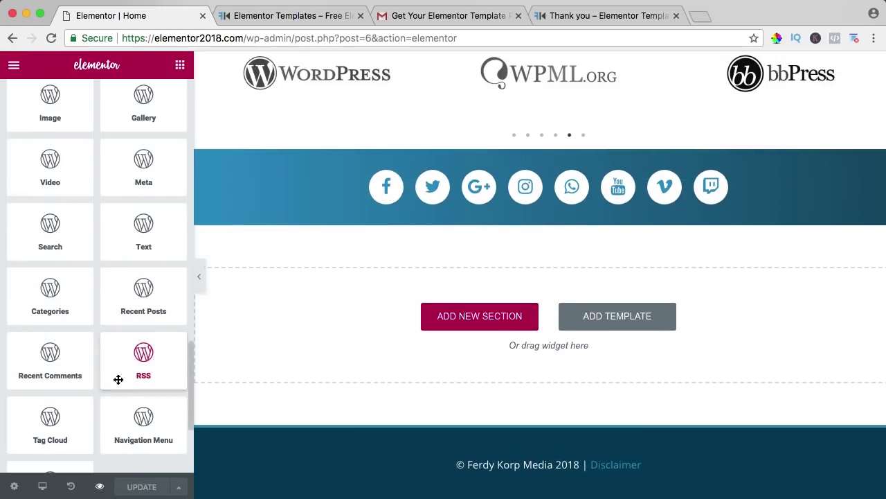
{"action": "left_click", "coordinate": [101, 487]}
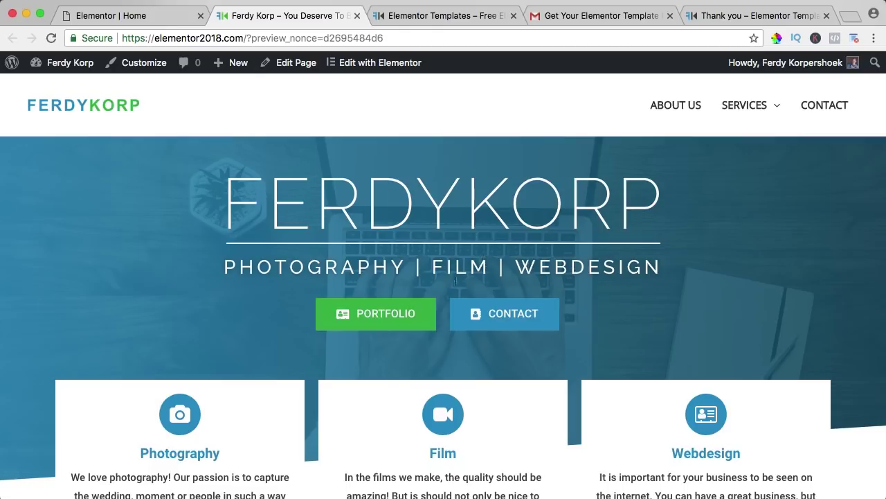
Step: Scroll the preview through testimonials, clients and footer, then return to the Elementor editor
{"action": "scroll", "coordinate": [115, 229], "scroll_direction": "down", "scroll_amount": 5}
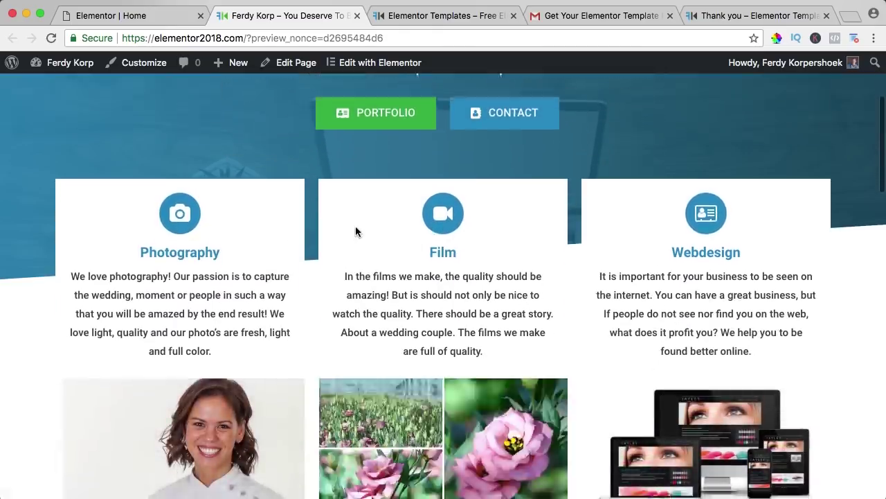
{"action": "scroll", "coordinate": [355, 232], "scroll_direction": "down", "scroll_amount": 4}
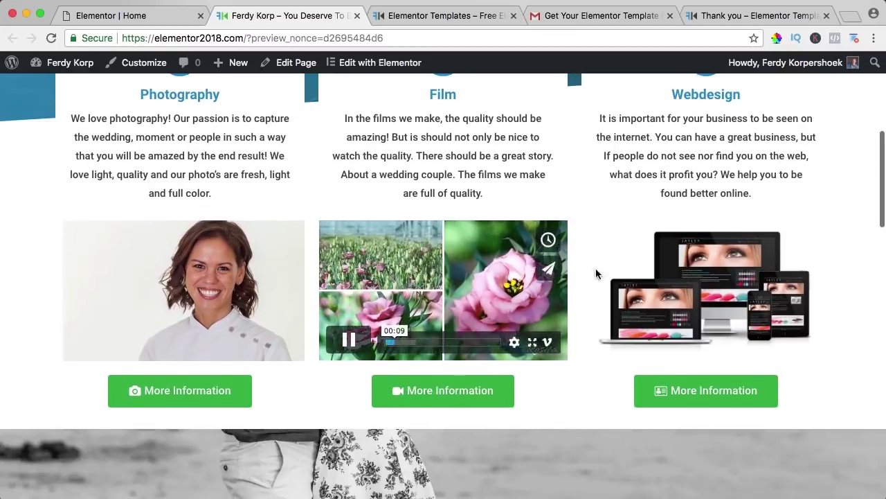
{"action": "scroll", "coordinate": [658, 294], "scroll_direction": "down", "scroll_amount": 3}
{"action": "scroll", "coordinate": [485, 243], "scroll_direction": "down", "scroll_amount": 6}
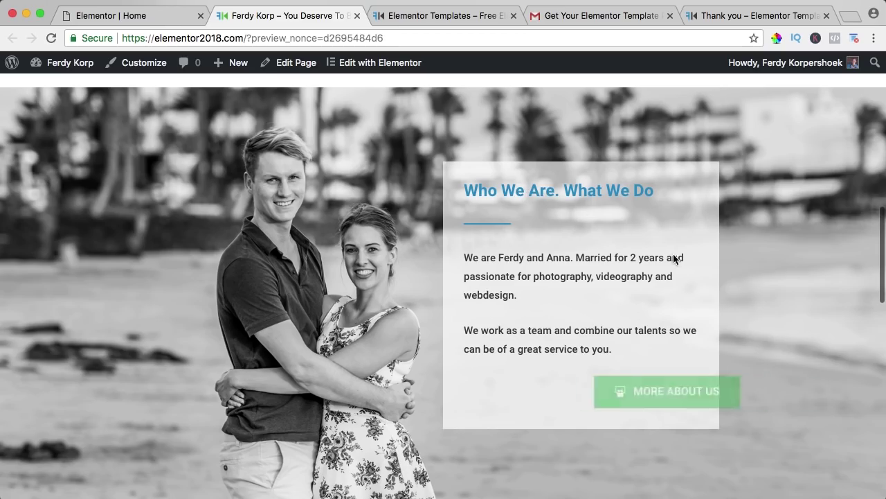
{"action": "scroll", "coordinate": [575, 232], "scroll_direction": "down", "scroll_amount": 2}
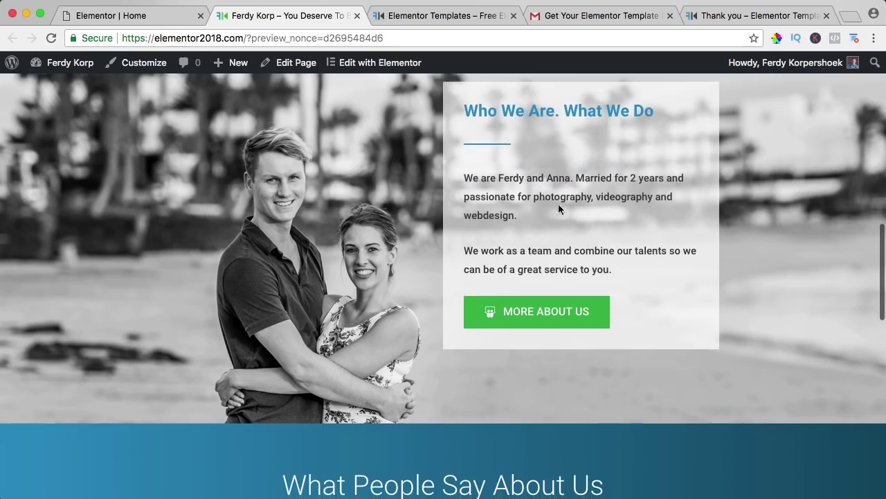
{"action": "scroll", "coordinate": [485, 190], "scroll_direction": "down", "scroll_amount": 5}
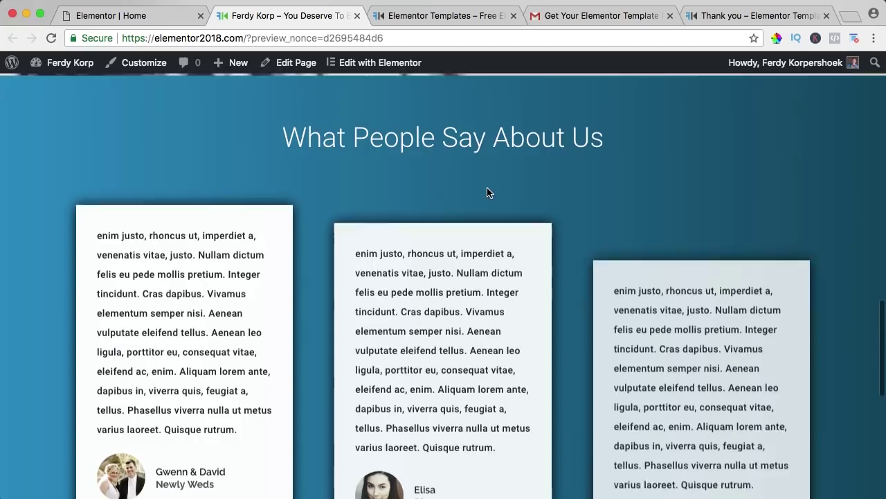
{"action": "scroll", "coordinate": [483, 190], "scroll_direction": "down", "scroll_amount": 6}
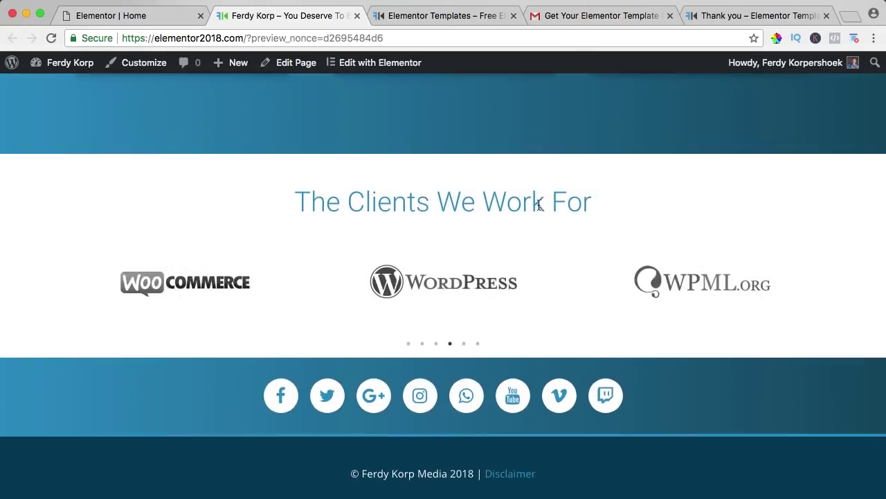
{"action": "scroll", "coordinate": [534, 215], "scroll_direction": "down", "scroll_amount": 1}
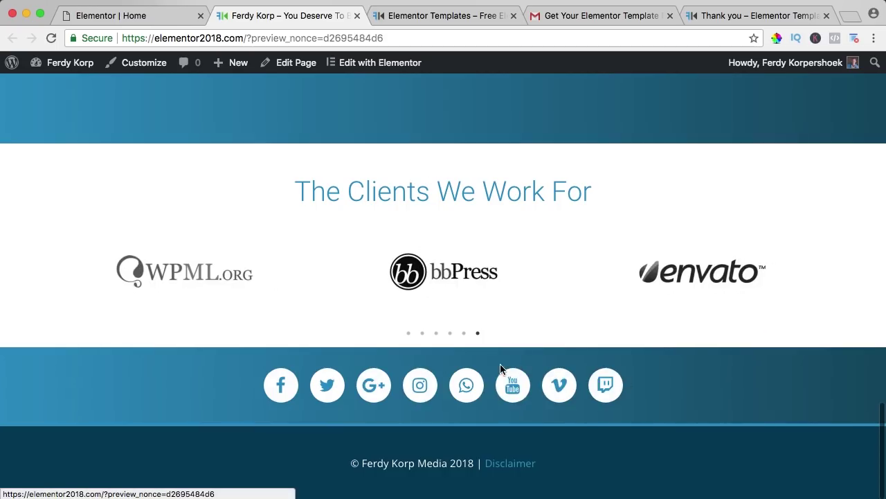
{"action": "scroll", "coordinate": [485, 360], "scroll_direction": "up", "scroll_amount": 20}
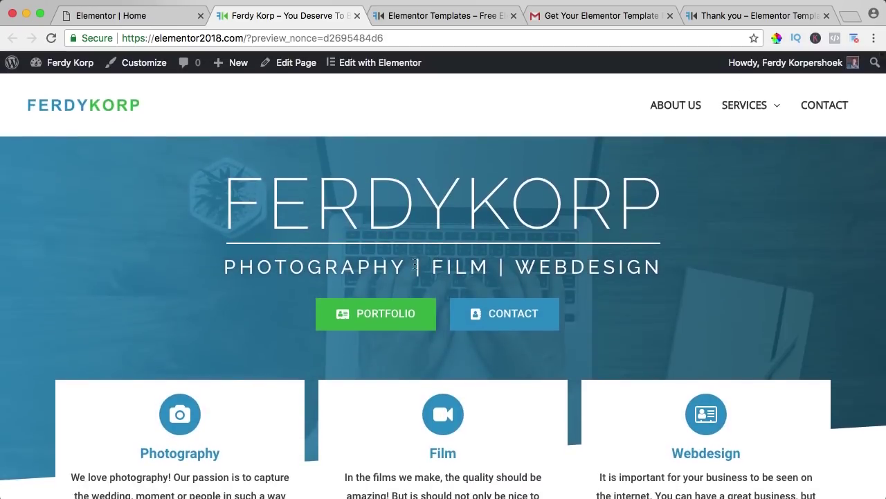
{"action": "left_click", "coordinate": [175, 16]}
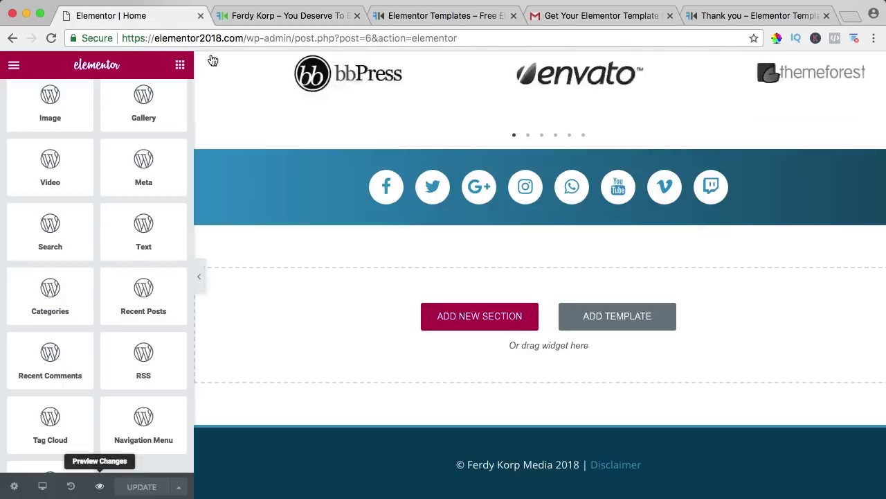
Step: Raise the 'Who We Are. What We Do' hero section's minimum height from 500 to 600 px
{"action": "scroll", "coordinate": [532, 182], "scroll_direction": "up", "scroll_amount": 20}
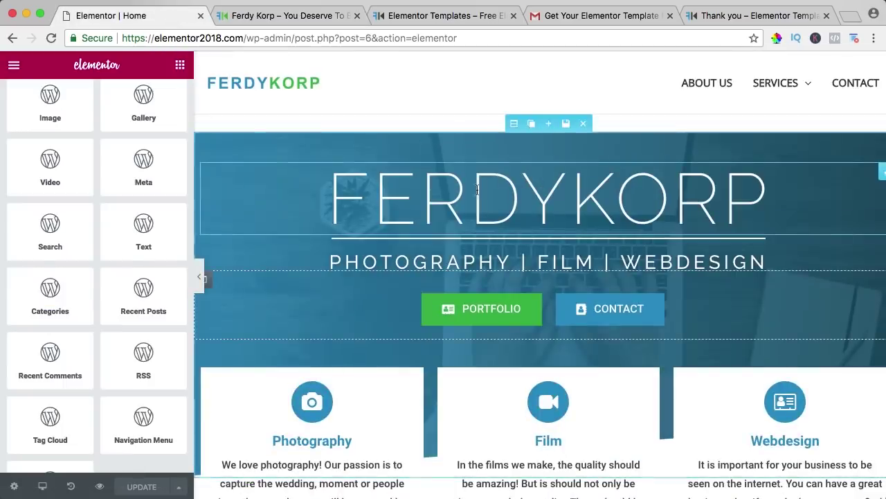
{"action": "left_click", "coordinate": [512, 125]}
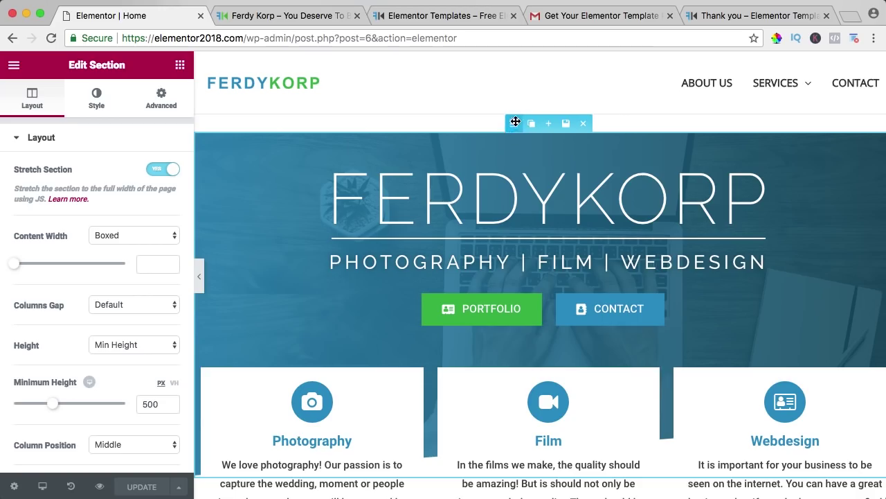
{"action": "scroll", "coordinate": [525, 190], "scroll_direction": "down", "scroll_amount": 2}
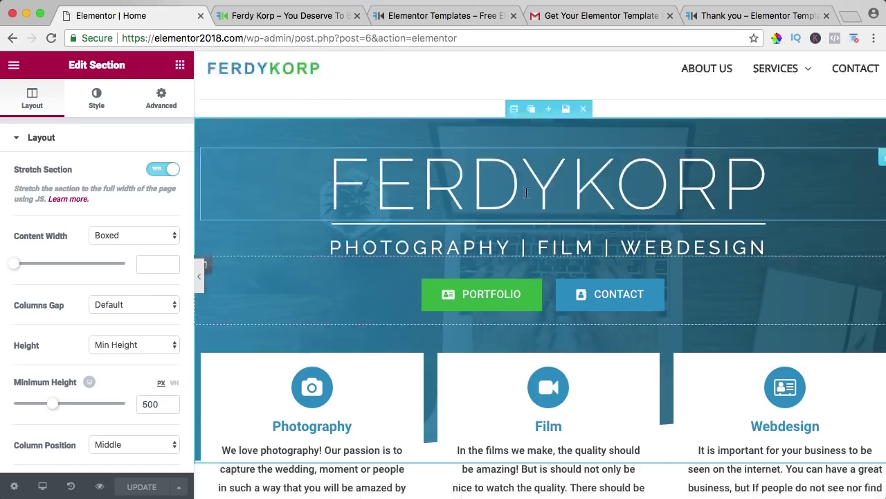
{"action": "scroll", "coordinate": [511, 112], "scroll_direction": "up", "scroll_amount": 2}
{"action": "scroll", "coordinate": [510, 112], "scroll_direction": "down", "scroll_amount": 3}
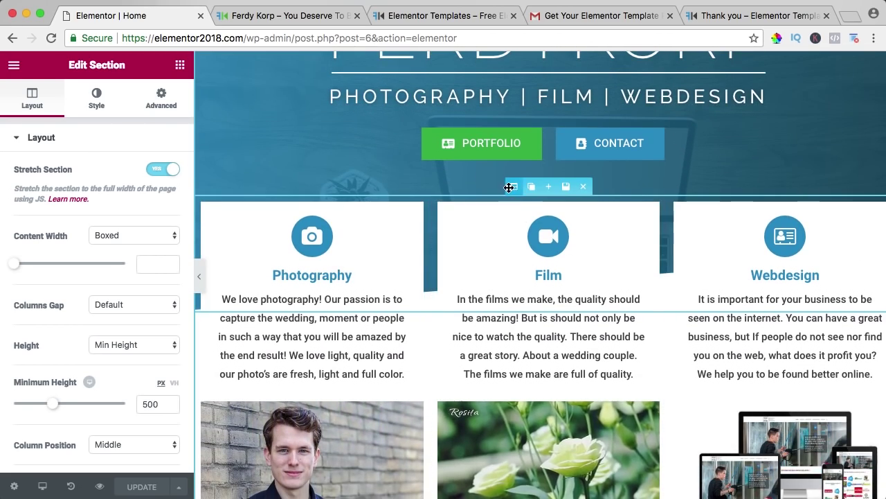
{"action": "scroll", "coordinate": [525, 219], "scroll_direction": "down", "scroll_amount": 9}
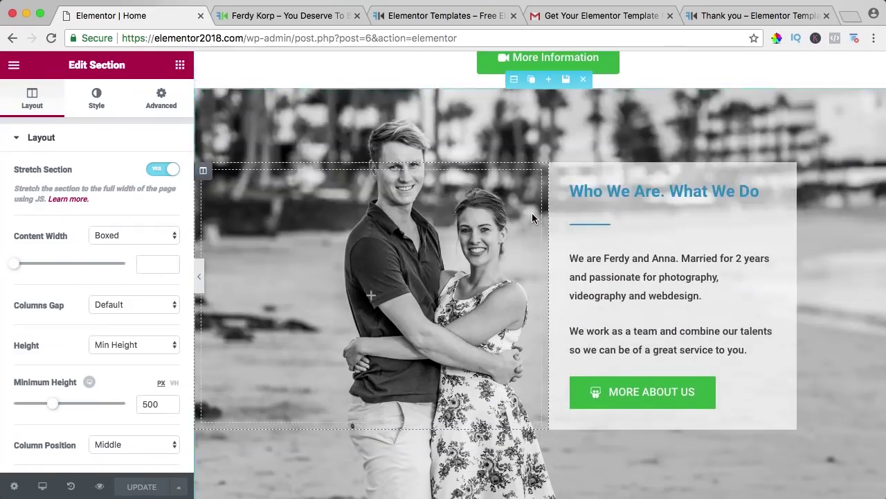
{"action": "scroll", "coordinate": [532, 219], "scroll_direction": "up", "scroll_amount": 1}
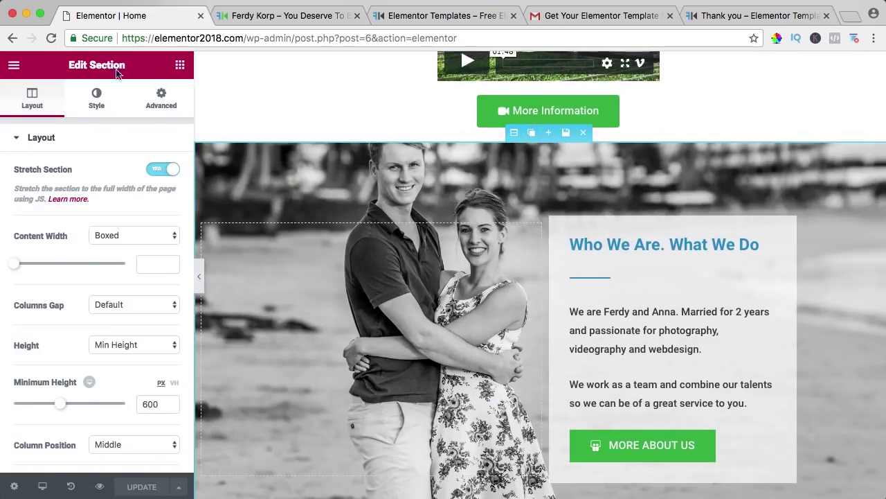
{"action": "scroll", "coordinate": [527, 205], "scroll_direction": "up", "scroll_amount": 12}
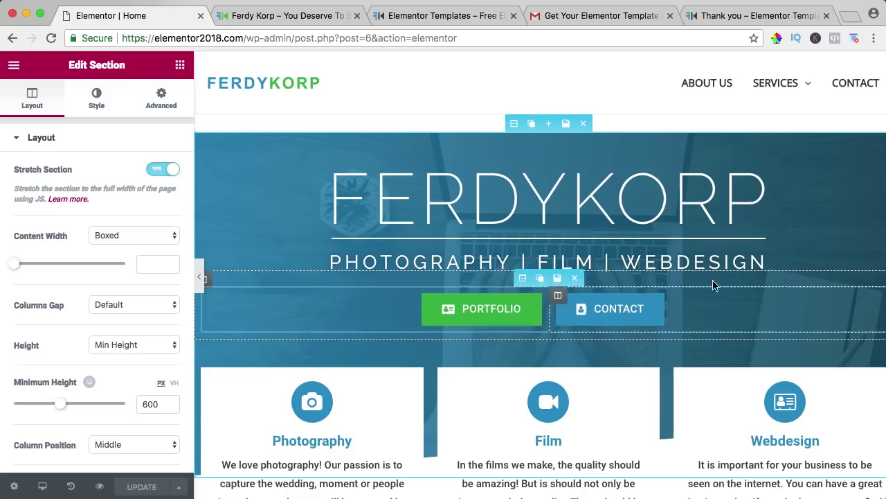
{"action": "scroll", "coordinate": [565, 178], "scroll_direction": "down", "scroll_amount": 5}
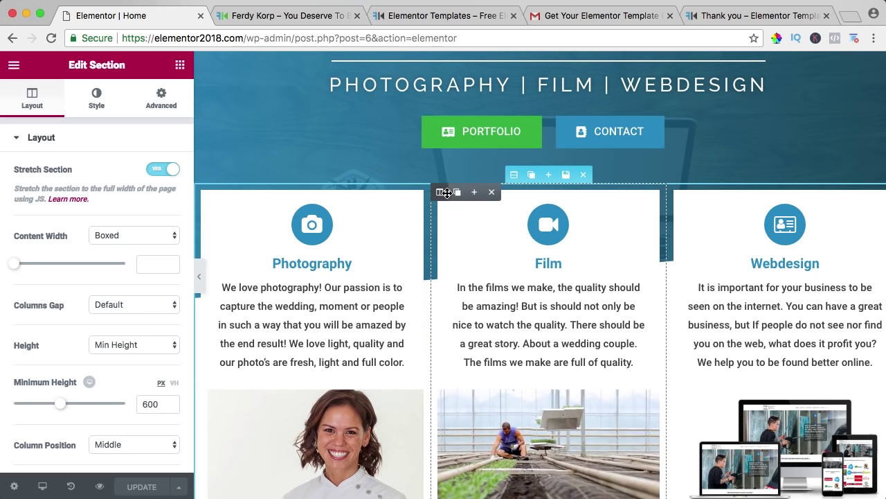
Step: Inspect the Photography column, icon box, image slideshow and More Information button settings
{"action": "left_click", "coordinate": [200, 193]}
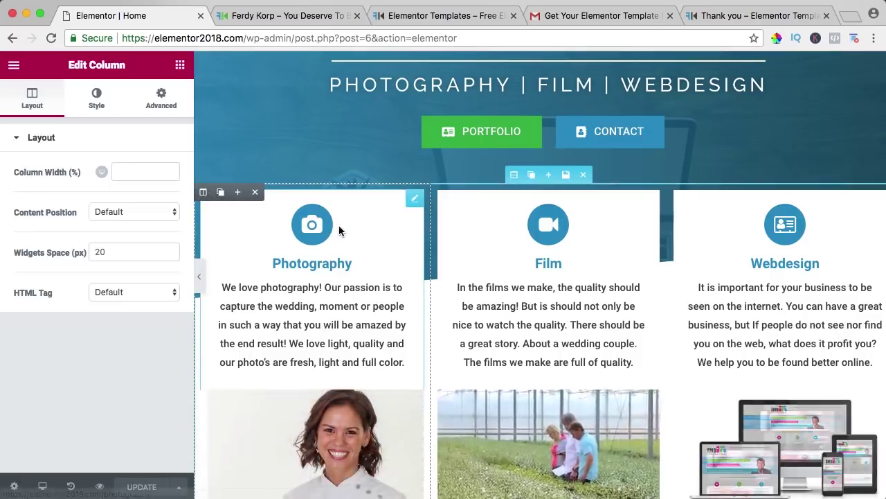
{"action": "left_click", "coordinate": [411, 199]}
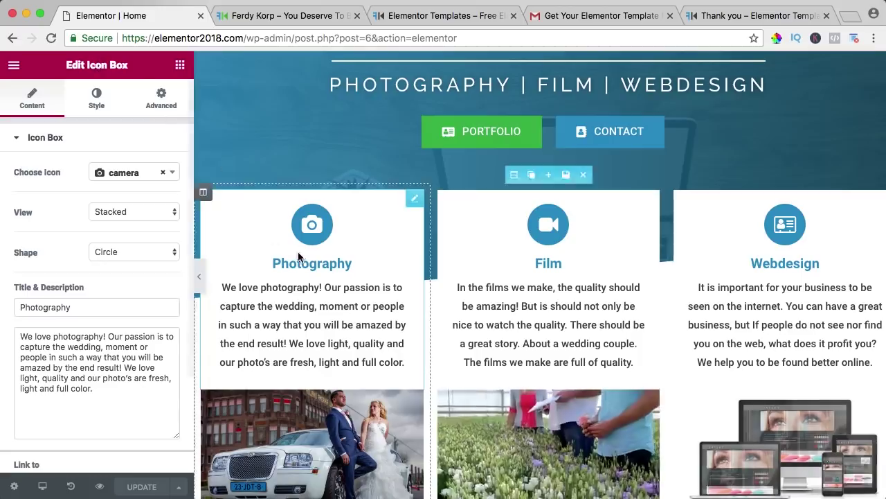
{"action": "scroll", "coordinate": [298, 256], "scroll_direction": "down", "scroll_amount": 5}
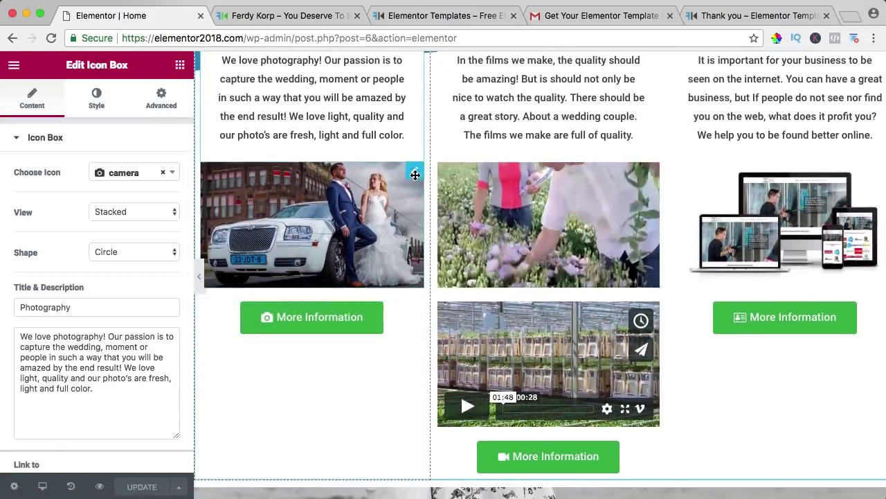
{"action": "left_click", "coordinate": [415, 175]}
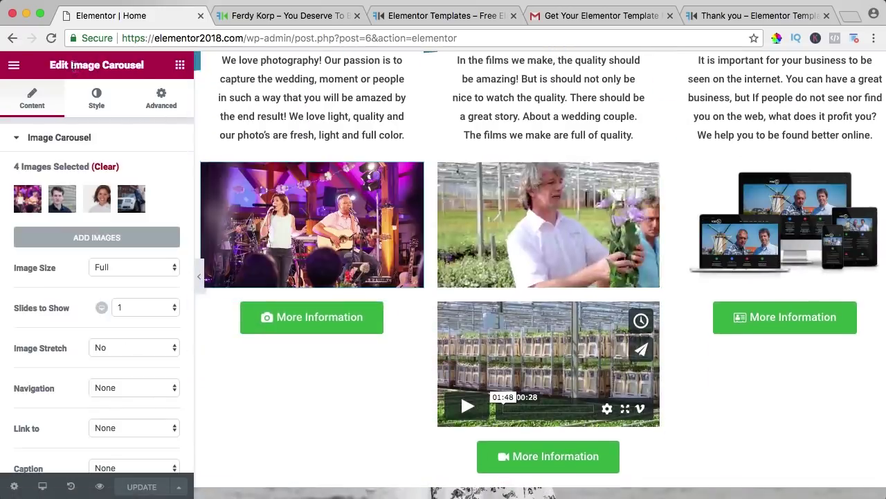
{"action": "left_click", "coordinate": [403, 310]}
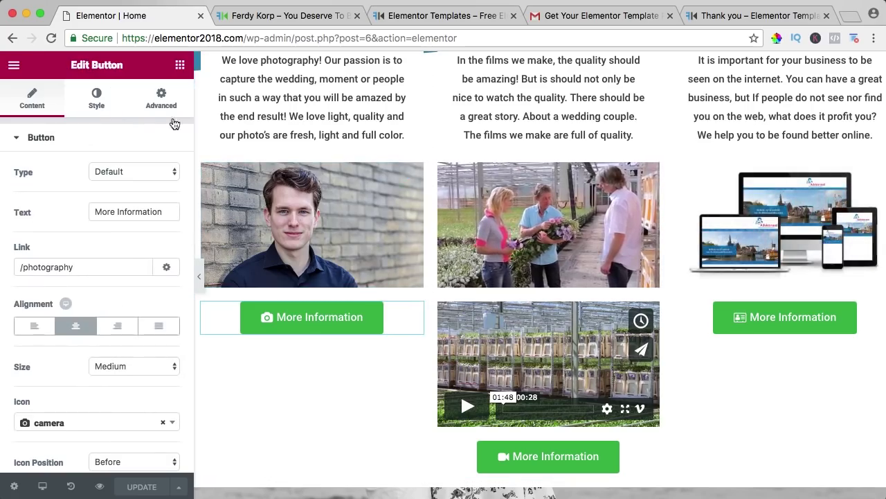
{"action": "scroll", "coordinate": [518, 116], "scroll_direction": "up", "scroll_amount": 10}
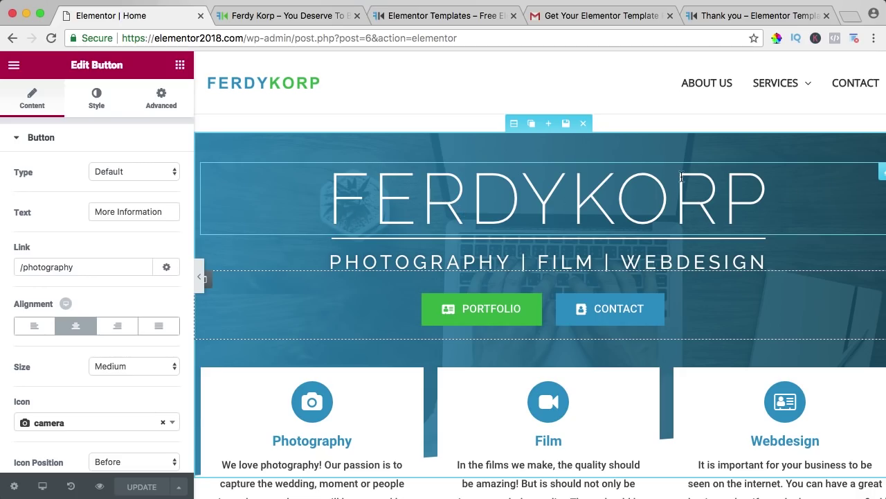
{"action": "scroll", "coordinate": [469, 202], "scroll_direction": "down", "scroll_amount": 1}
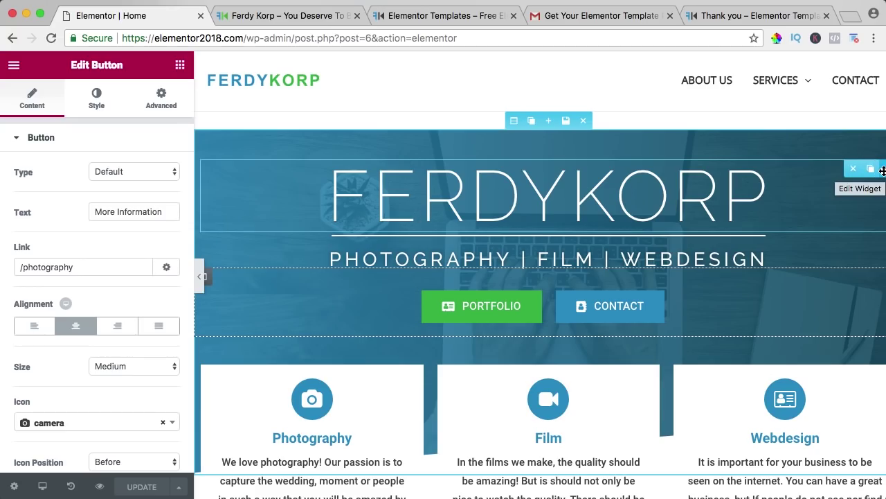
Step: Change the hero heading from FERDYKORP to ASTRAWP, keeping it centre-aligned
{"action": "left_click", "coordinate": [883, 170]}
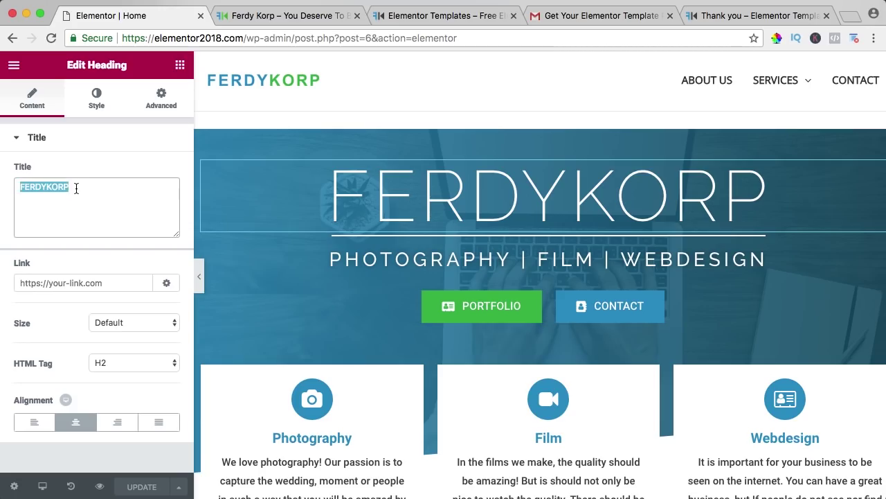
{"action": "type", "text": "ASTRAWP"}
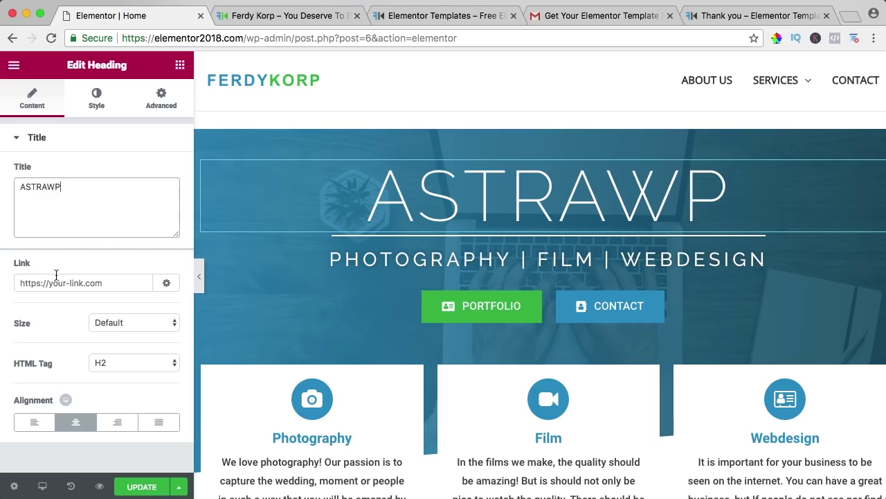
{"action": "left_click", "coordinate": [34, 422]}
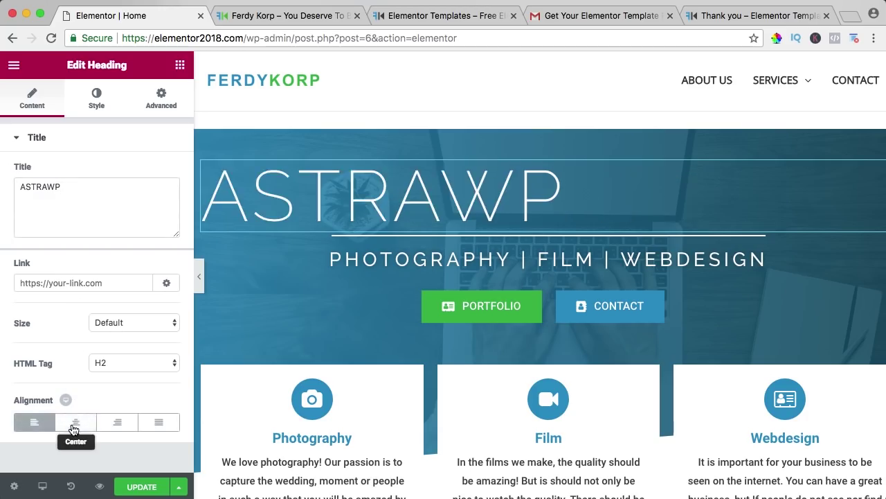
{"action": "left_click", "coordinate": [74, 425]}
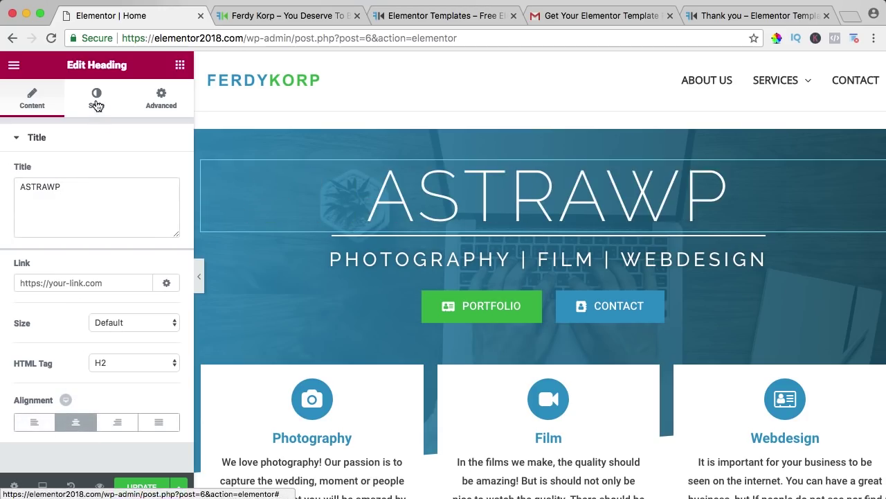
Step: Give the ASTRAWP heading a near-opaque black text shadow with blur 16
{"action": "left_click", "coordinate": [97, 105]}
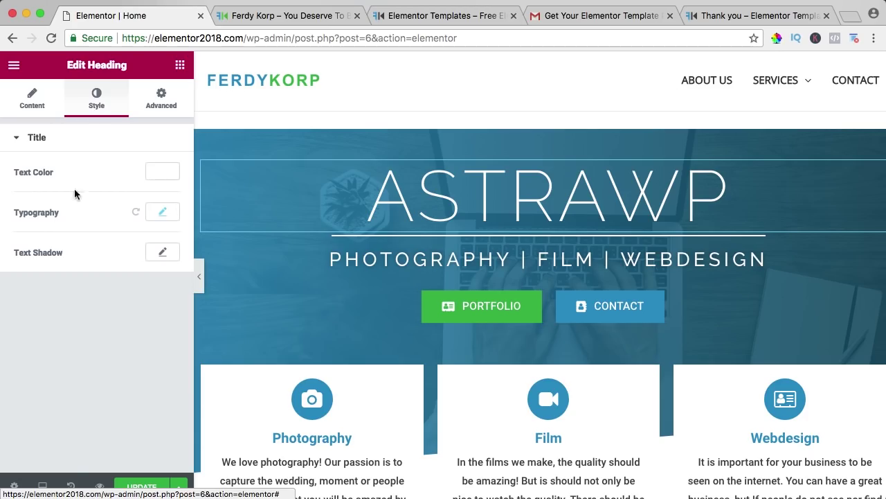
{"action": "left_click", "coordinate": [154, 258]}
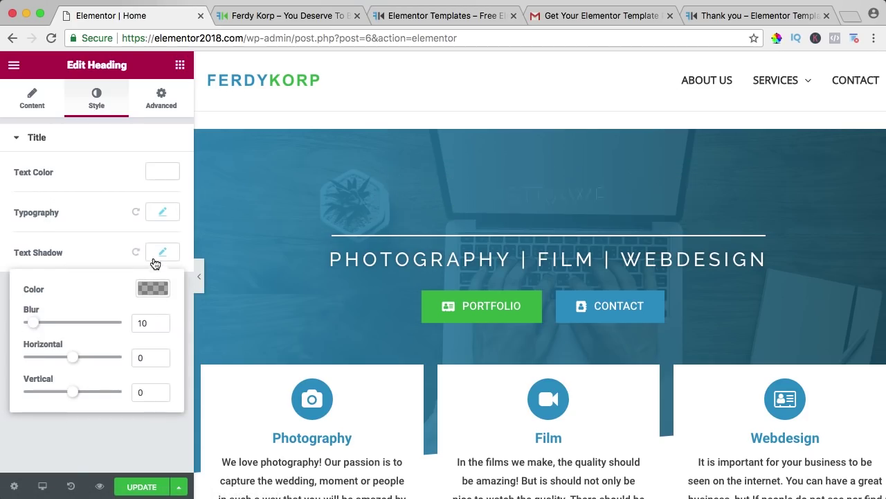
{"action": "left_click", "coordinate": [146, 292]}
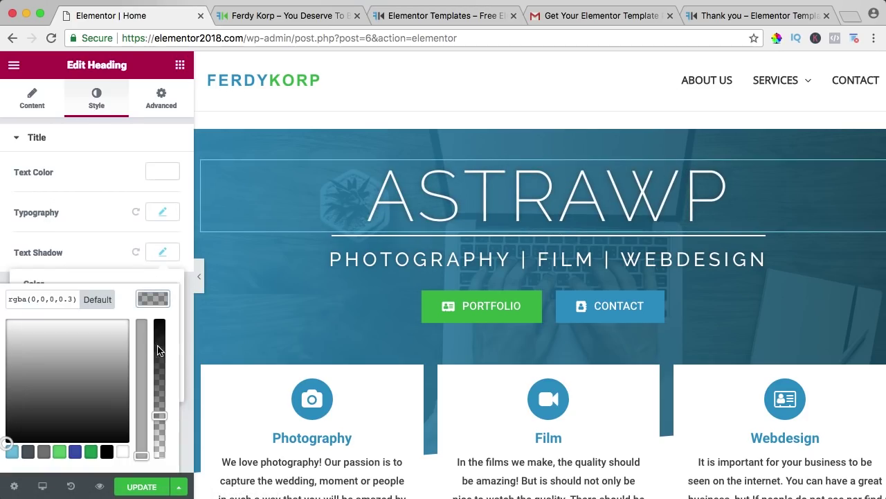
{"action": "left_click", "coordinate": [159, 327]}
{"action": "left_click", "coordinate": [93, 167]}
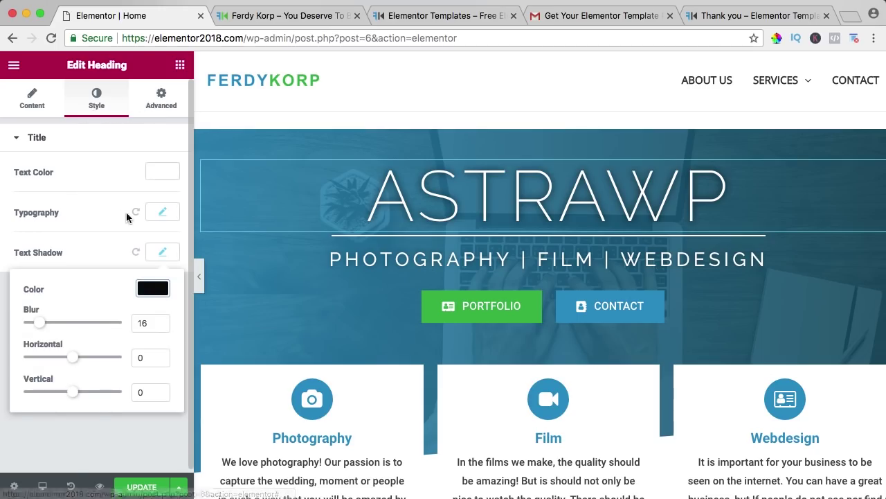
Step: Enlarge the ASTRAWP heading's typography size to 125 px
{"action": "left_click", "coordinate": [163, 213]}
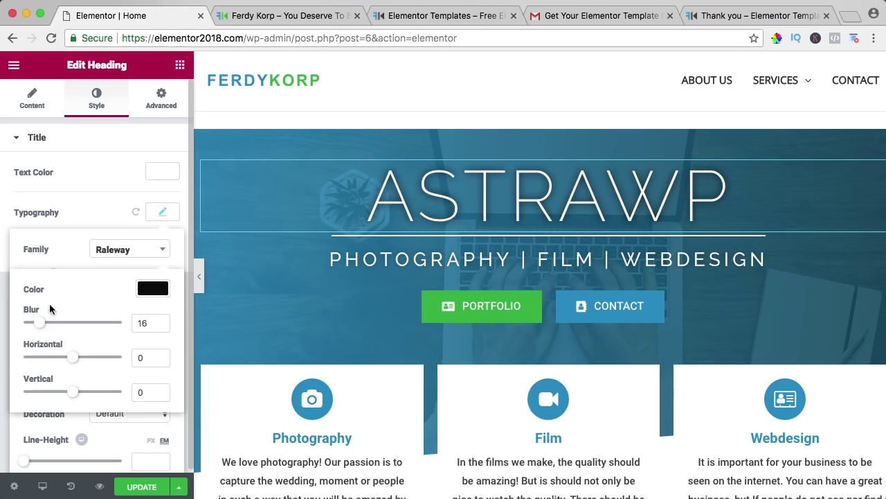
{"action": "left_click", "coordinate": [155, 216]}
{"action": "left_click", "coordinate": [157, 214]}
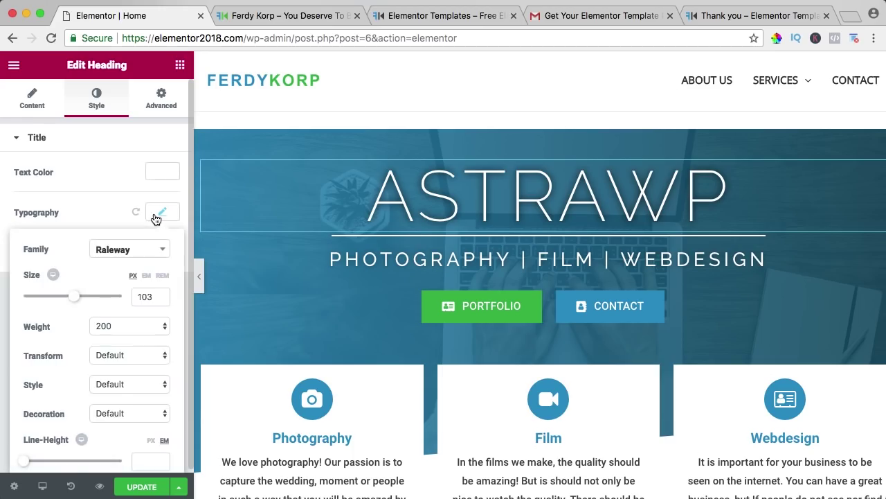
{"action": "scroll", "coordinate": [105, 241], "scroll_direction": "down", "scroll_amount": 2}
{"action": "left_click_drag", "start_coordinate": [78, 242], "coordinate": [87, 243]}
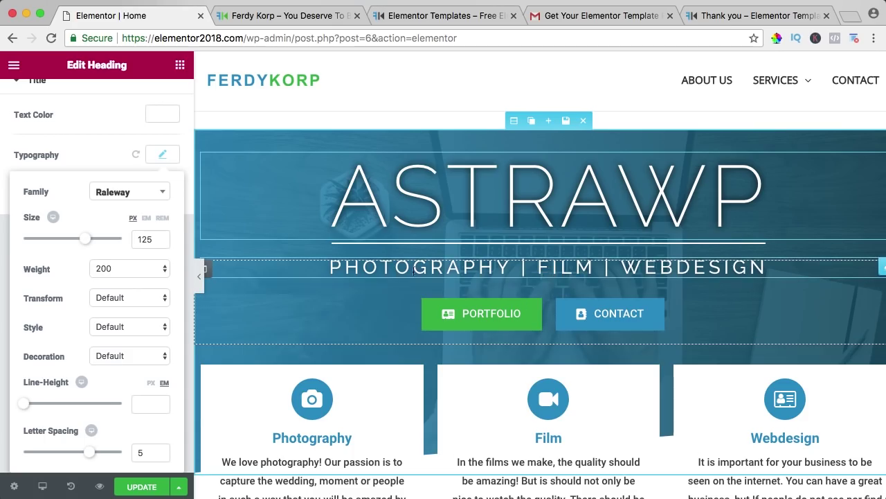
Step: Replace the subtitle 'PHOTOGRAPHY | FILM | WEBDESIGN' with 'TURN YOUR PASSION INTO PROFIT'
{"action": "left_click", "coordinate": [490, 270]}
{"action": "left_click_drag", "start_coordinate": [91, 187], "coordinate": [166, 187]}
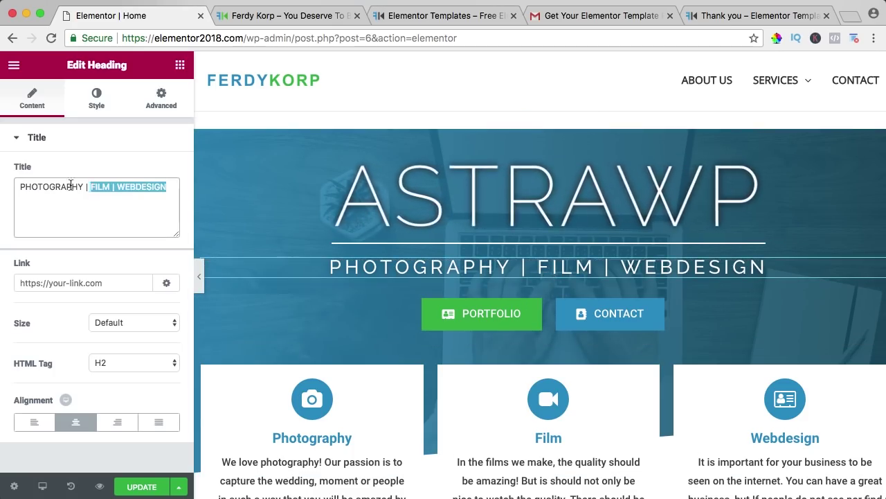
{"action": "left_click_drag", "start_coordinate": [70, 184], "coordinate": [12, 185]}
{"action": "type", "text": "TU"}
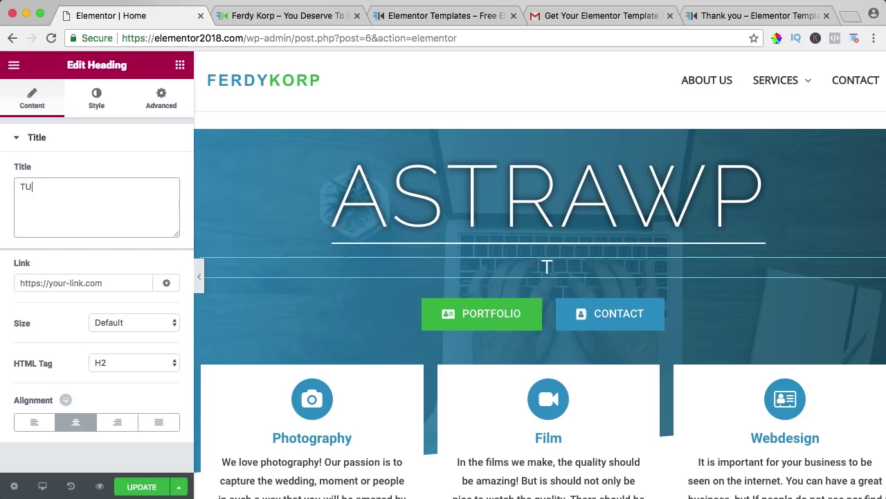
{"action": "type", "text": "RN YOUR PASSION"}
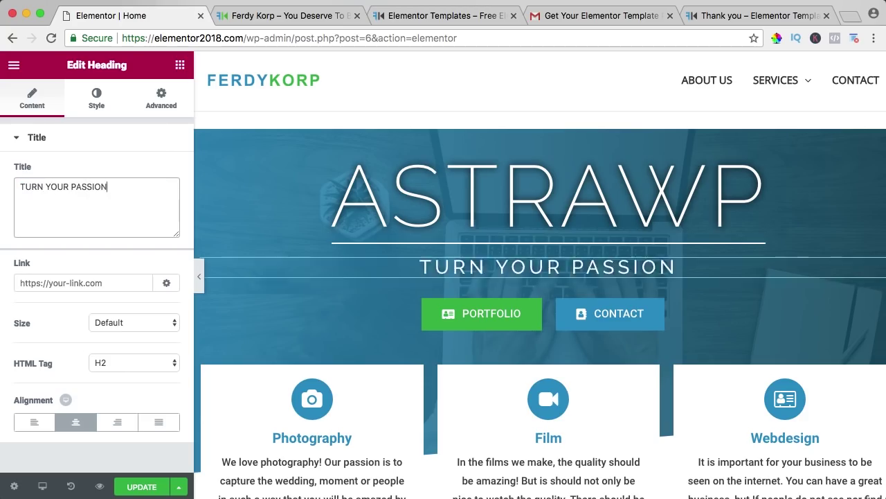
{"action": "type", "text": " ONINTO PROFIT"}
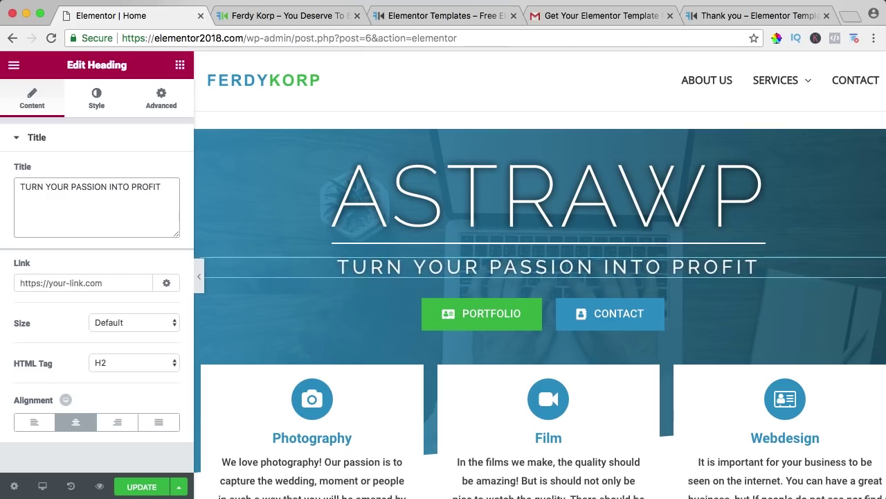
Step: Change the PORTFOLIO button to read ABOUT US and link to /about-us
{"action": "left_click", "coordinate": [491, 315]}
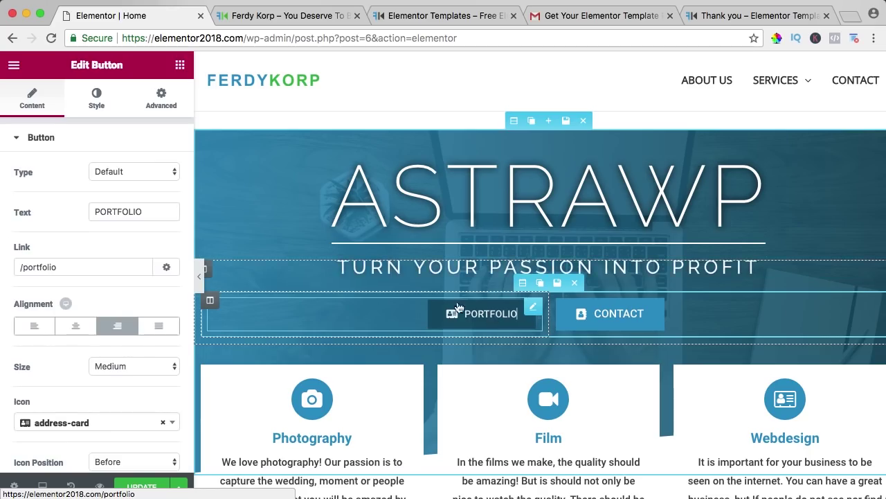
{"action": "double_click", "coordinate": [132, 213]}
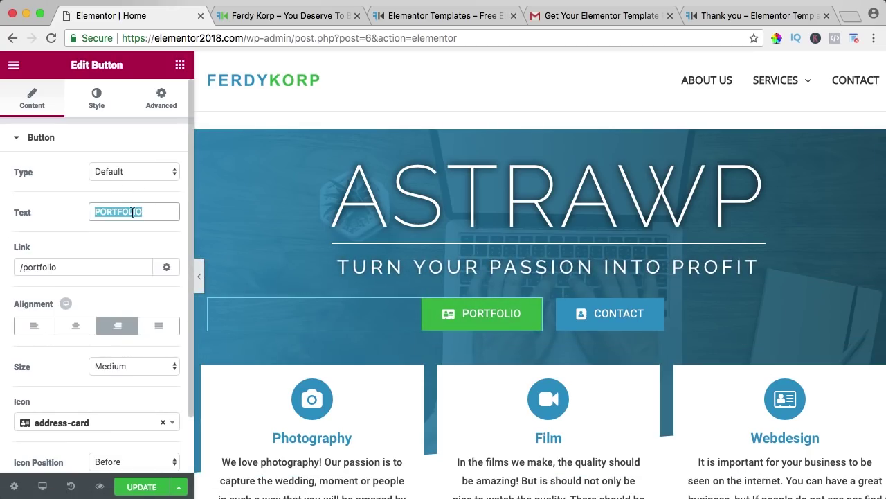
{"action": "type", "text": "ABOUT US"}
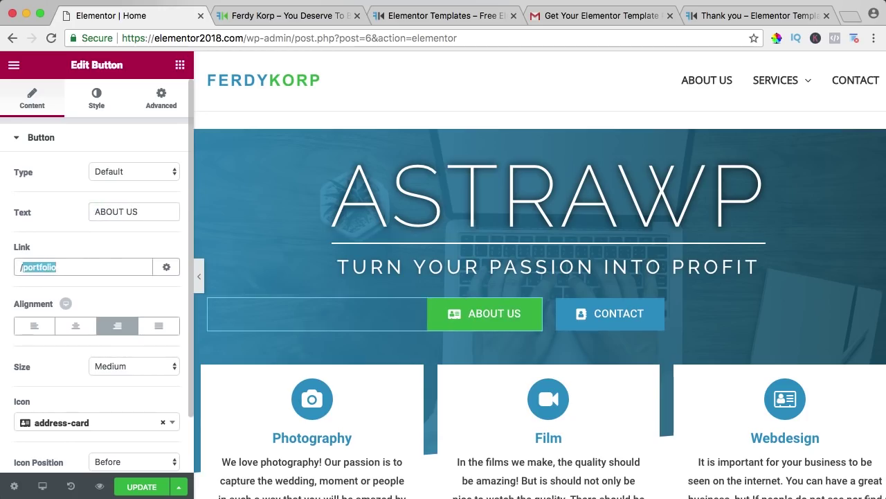
{"action": "type", "text": "/about-us"}
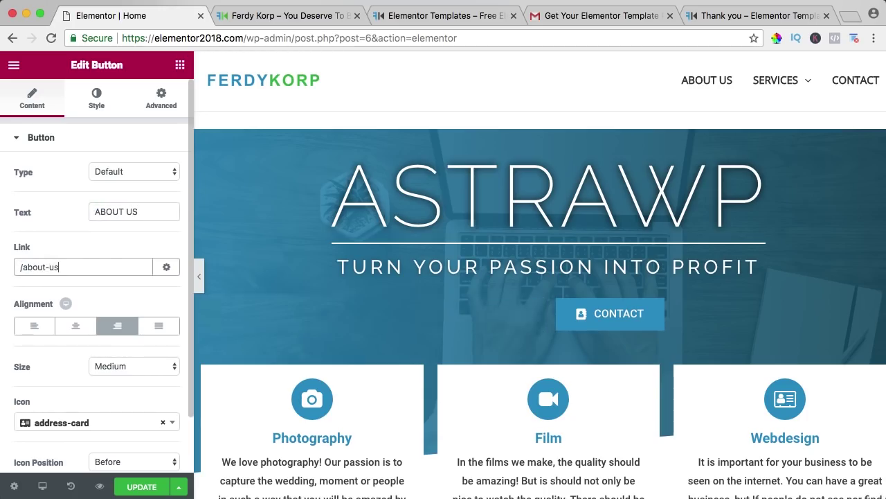
Step: Select the CONTACT button and show its Style settings
{"action": "left_click", "coordinate": [98, 106]}
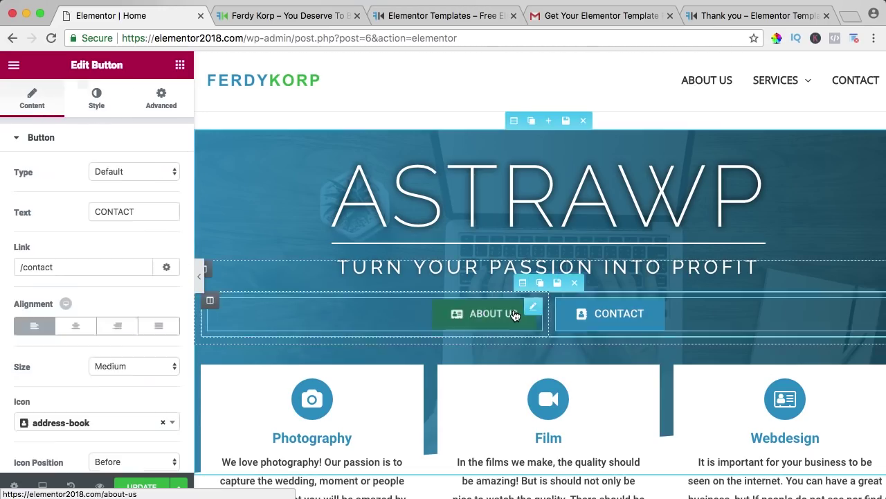
{"action": "left_click", "coordinate": [518, 316]}
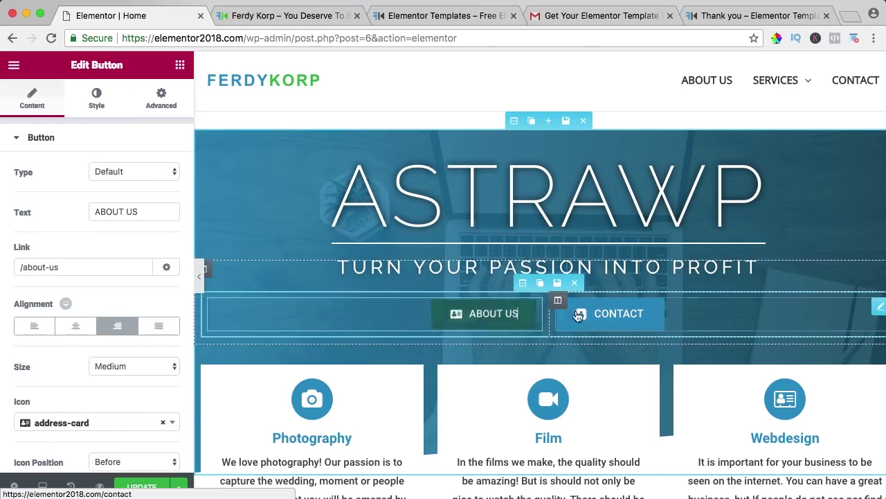
{"action": "left_click", "coordinate": [578, 315]}
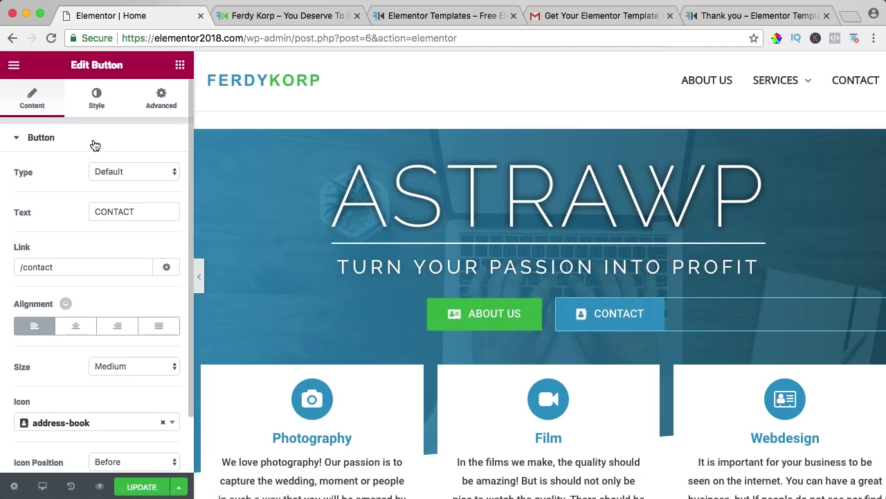
{"action": "left_click", "coordinate": [95, 106]}
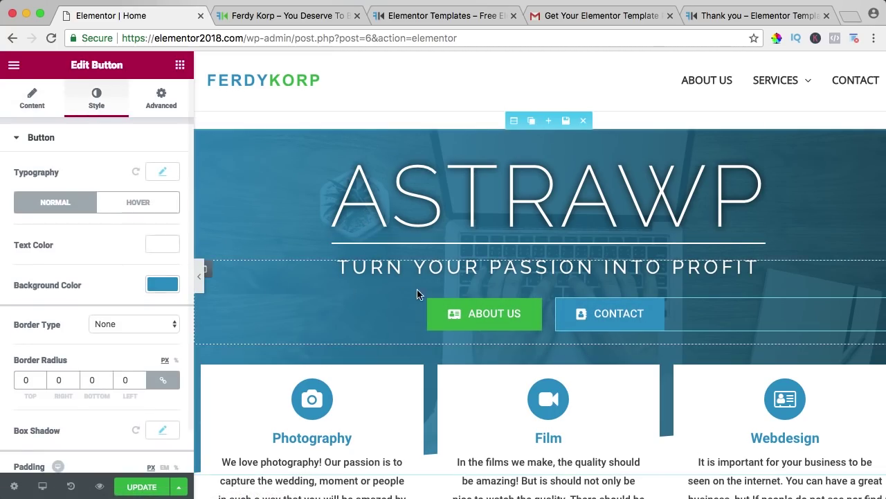
Step: Set the hero section overlay gradient's first colour to red #ea3838 and update the page
{"action": "left_click", "coordinate": [514, 123]}
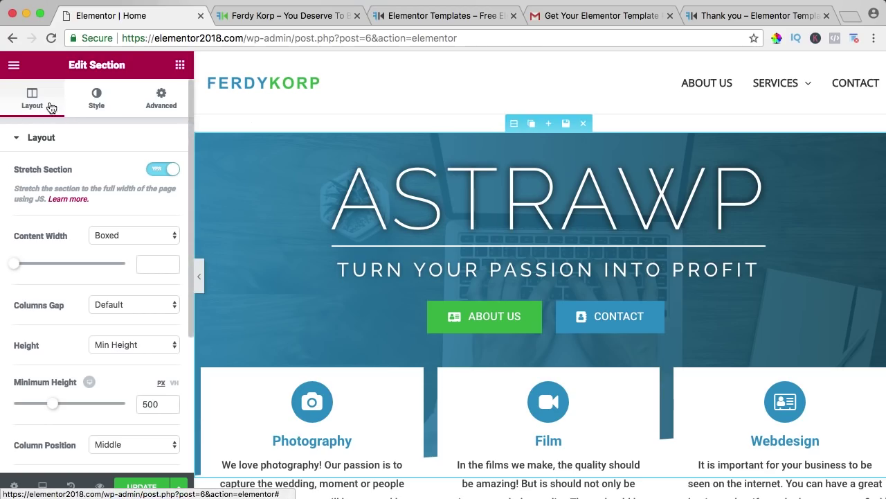
{"action": "left_click", "coordinate": [97, 105]}
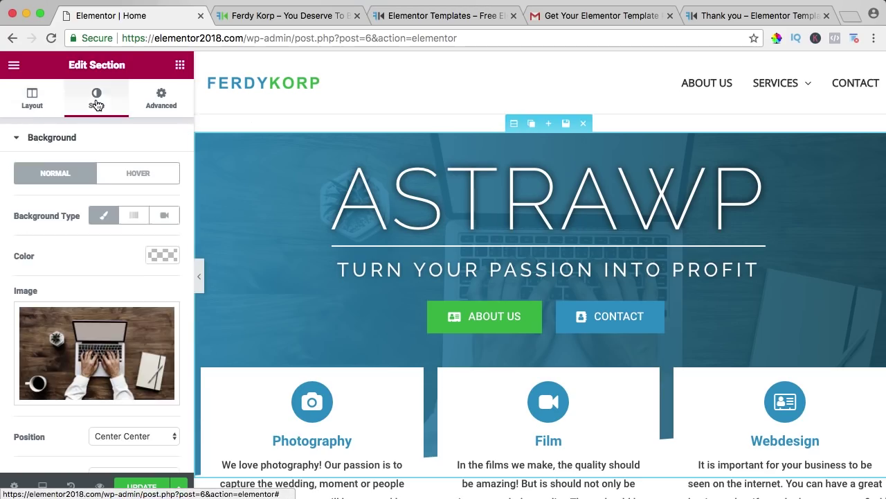
{"action": "mouse_move", "coordinate": [74, 348]}
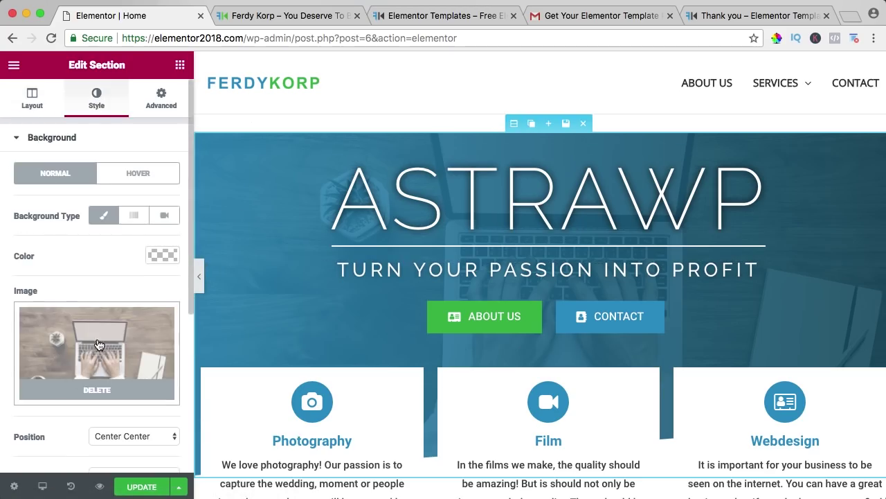
{"action": "scroll", "coordinate": [144, 260], "scroll_direction": "down", "scroll_amount": 5}
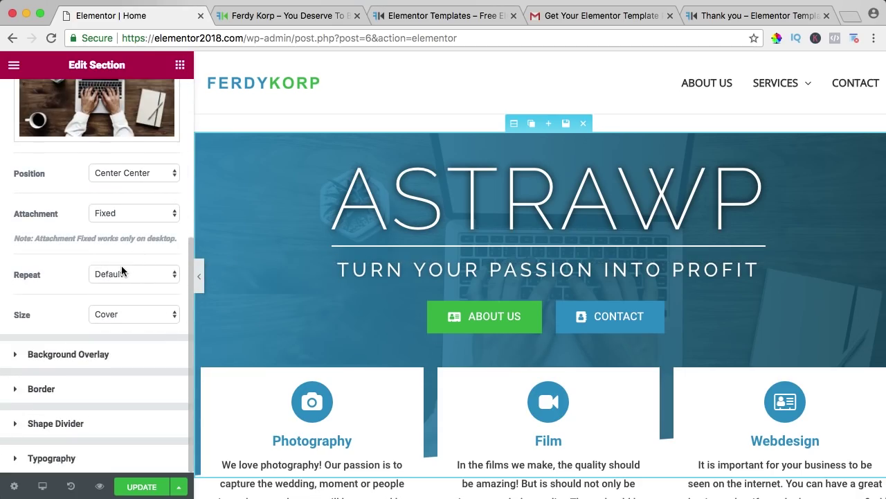
{"action": "left_click", "coordinate": [34, 354]}
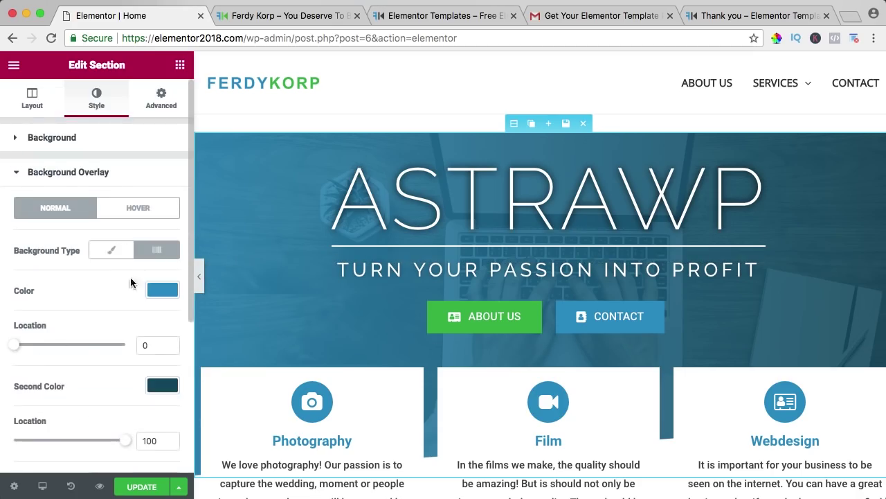
{"action": "left_click", "coordinate": [156, 292]}
{"action": "scroll", "coordinate": [104, 297], "scroll_direction": "down", "scroll_amount": 2}
{"action": "left_click_drag", "start_coordinate": [75, 299], "coordinate": [14, 266]}
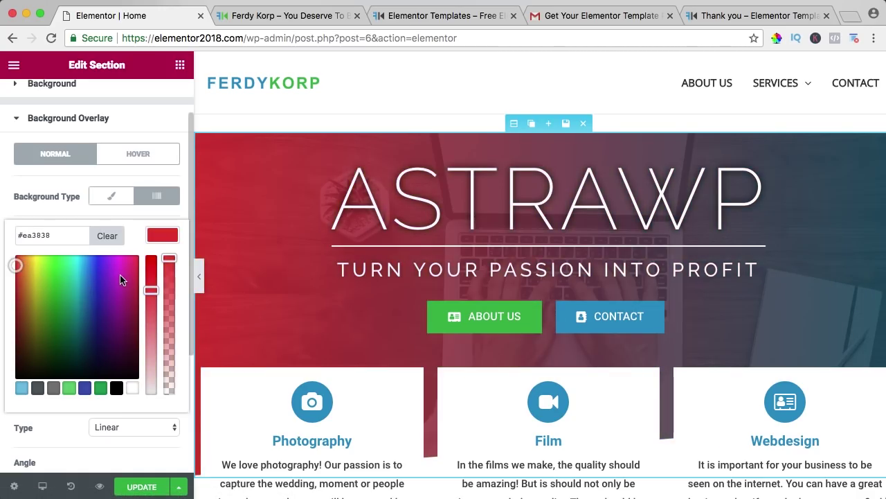
{"action": "left_click", "coordinate": [159, 234]}
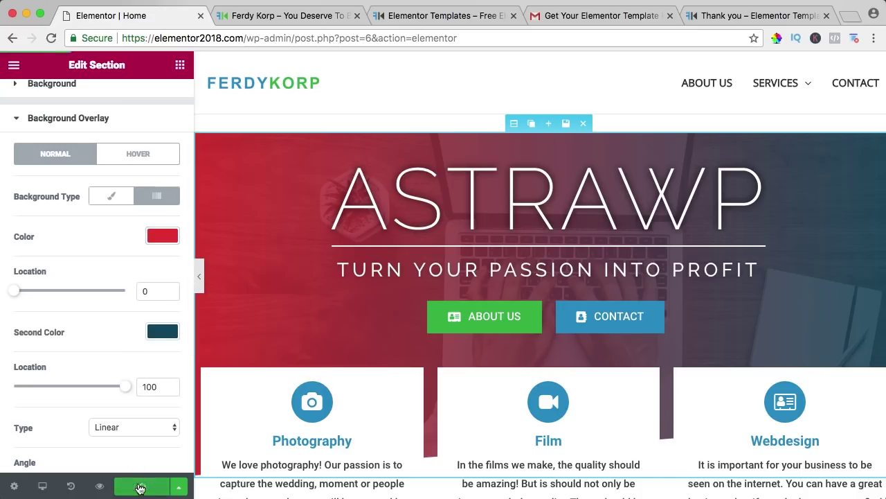
{"action": "left_click", "coordinate": [280, 15]}
{"action": "key", "text": "super+r"}
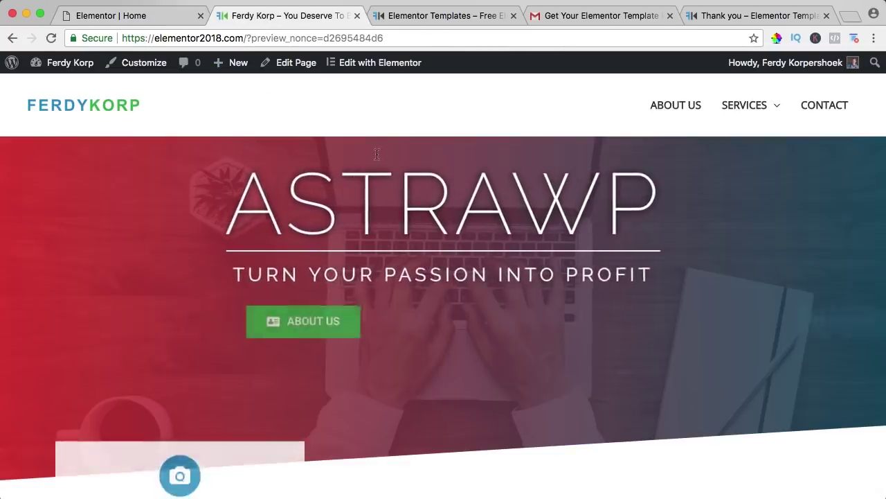
{"action": "scroll", "coordinate": [377, 157], "scroll_direction": "down", "scroll_amount": 5}
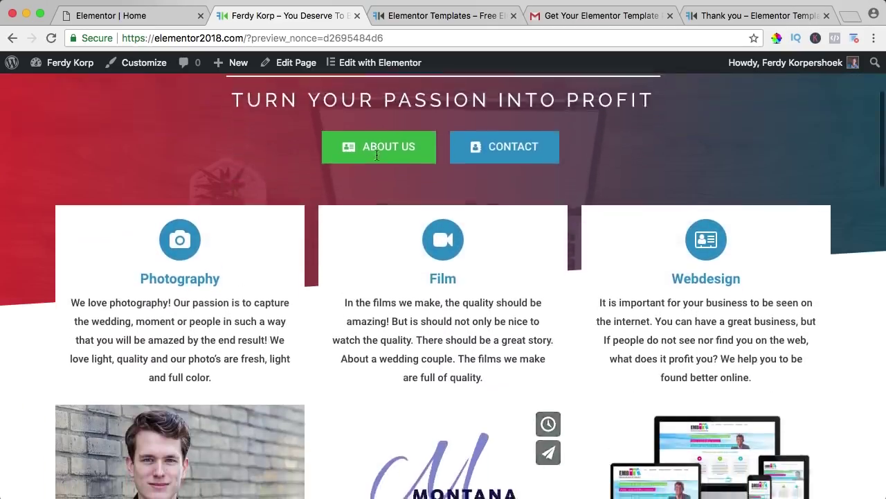
{"action": "scroll", "coordinate": [377, 158], "scroll_direction": "up", "scroll_amount": 10}
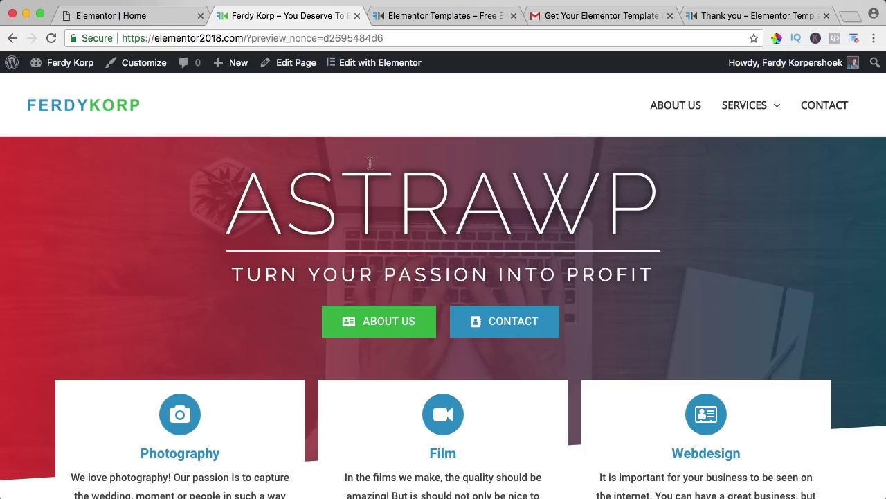
{"action": "scroll", "coordinate": [371, 163], "scroll_direction": "down", "scroll_amount": 5}
{"action": "scroll", "coordinate": [367, 159], "scroll_direction": "up", "scroll_amount": 5}
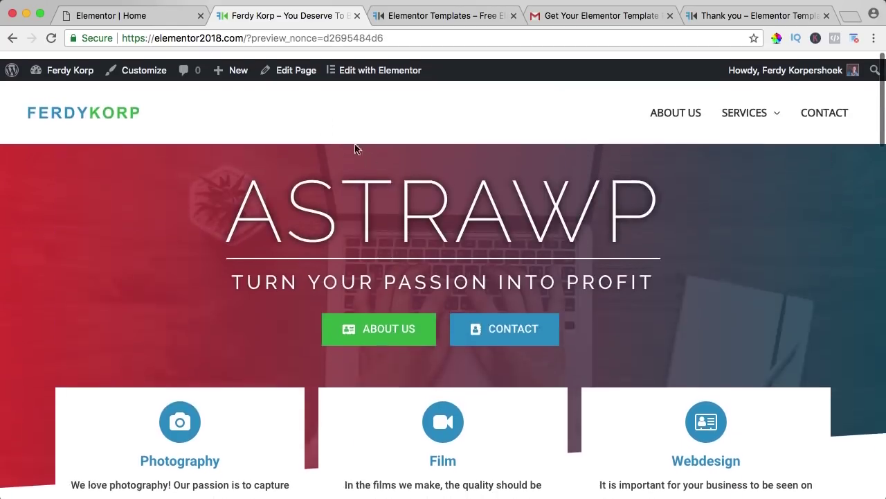
Step: Restore the home page to its 'Template Added' history state and save it
{"action": "left_click", "coordinate": [133, 13]}
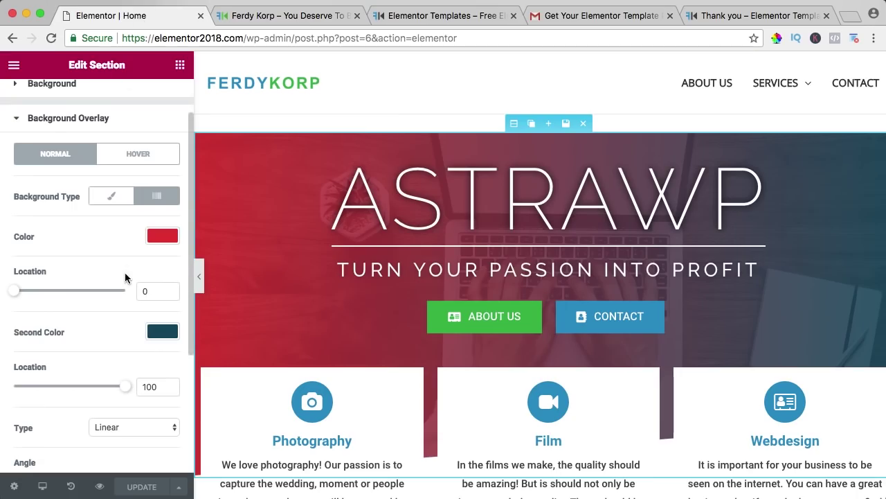
{"action": "left_click", "coordinate": [72, 486]}
{"action": "scroll", "coordinate": [126, 298], "scroll_direction": "down", "scroll_amount": 5}
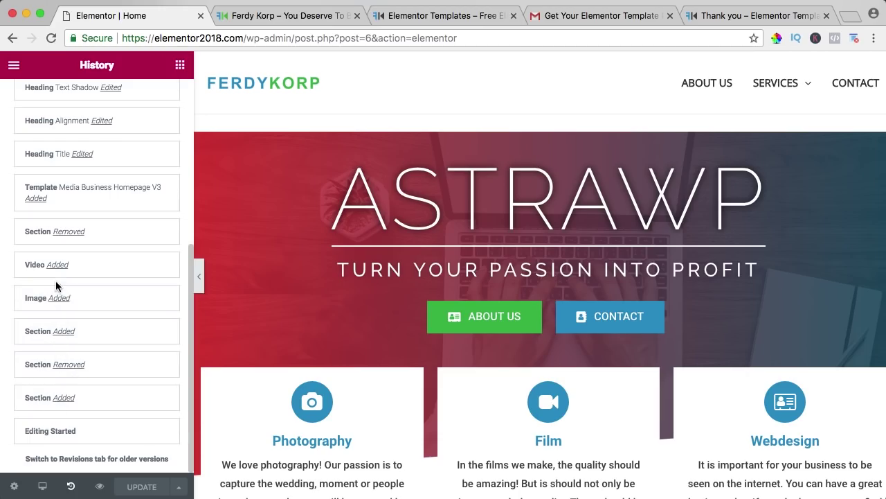
{"action": "left_click", "coordinate": [47, 234]}
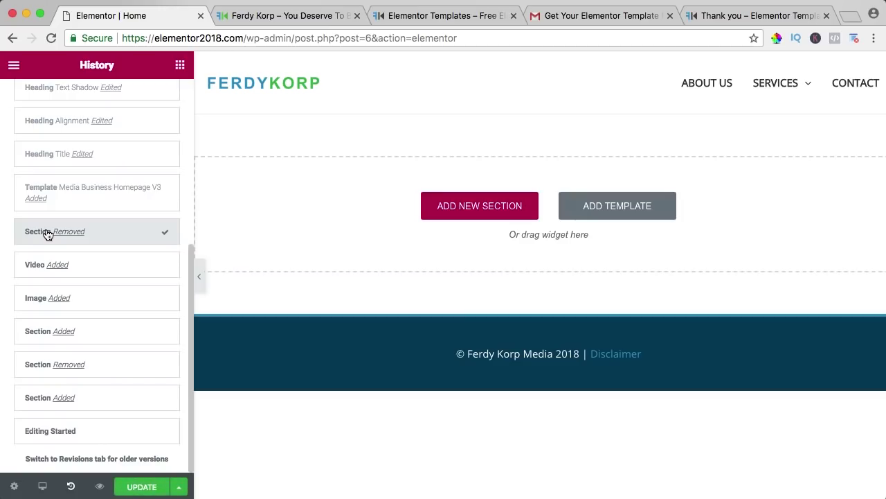
{"action": "left_click", "coordinate": [79, 194]}
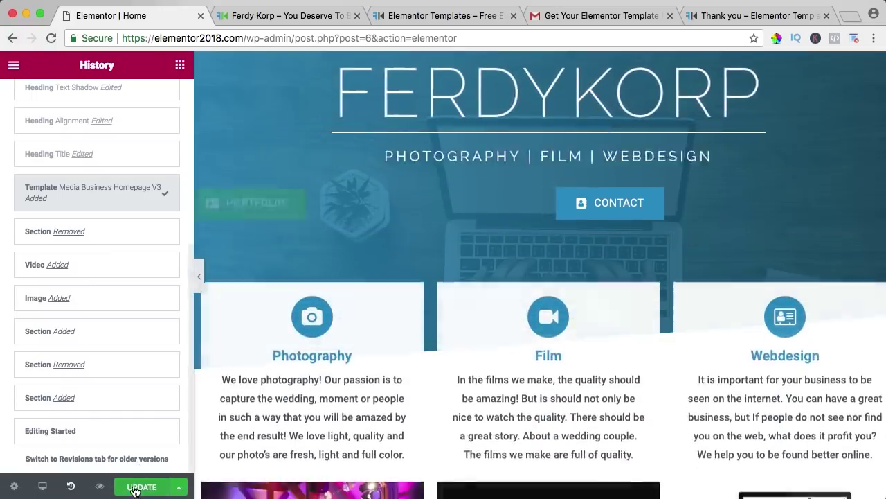
{"action": "left_click", "coordinate": [122, 491]}
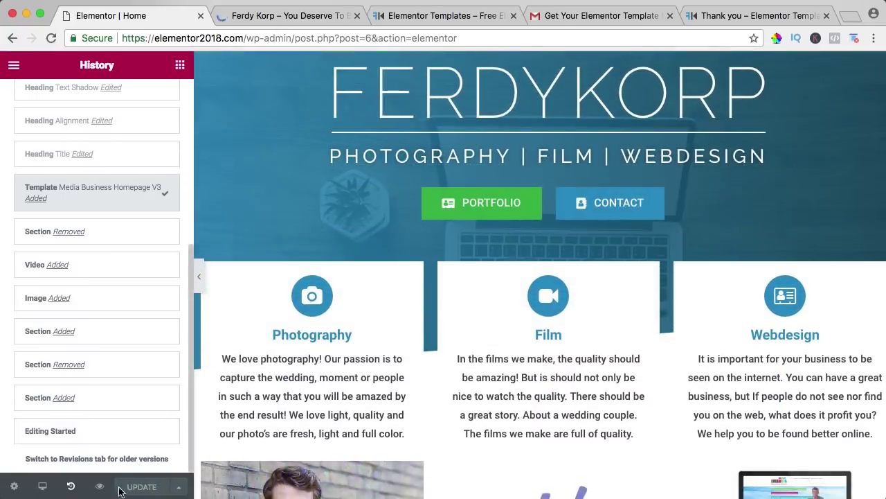
Step: Scroll through the live page to check the restored FERDYKORP hero
{"action": "left_click", "coordinate": [257, 21]}
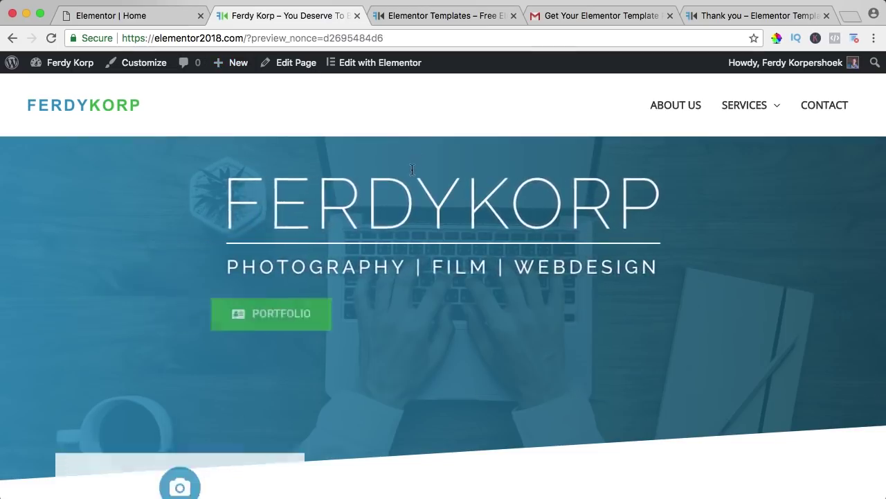
{"action": "scroll", "coordinate": [423, 194], "scroll_direction": "down", "scroll_amount": 5}
{"action": "scroll", "coordinate": [423, 194], "scroll_direction": "down", "scroll_amount": 10}
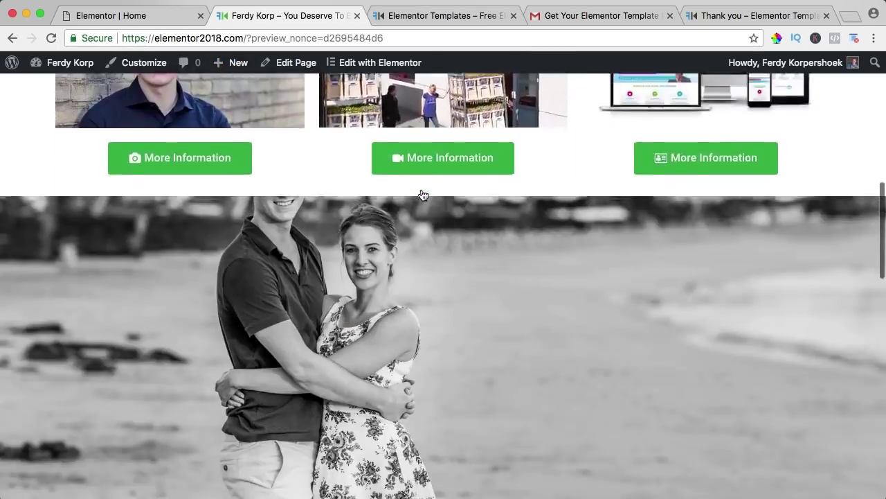
{"action": "scroll", "coordinate": [423, 194], "scroll_direction": "down", "scroll_amount": 10}
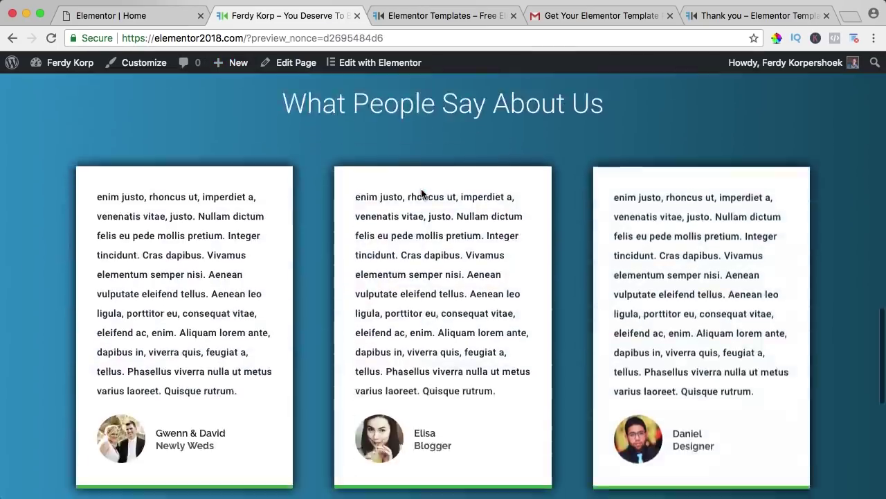
{"action": "scroll", "coordinate": [421, 194], "scroll_direction": "up", "scroll_amount": 20}
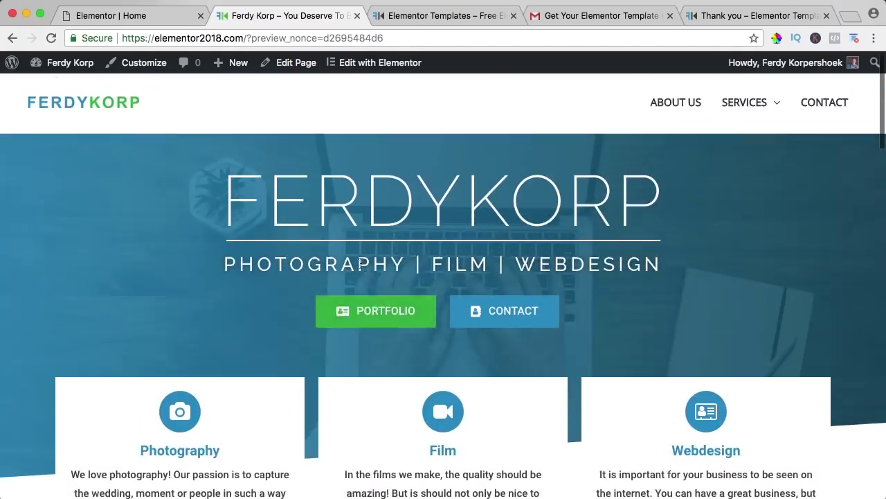
Step: Change the Portfolio button's text to SERVICES and its link to /services
{"action": "left_click", "coordinate": [164, 21]}
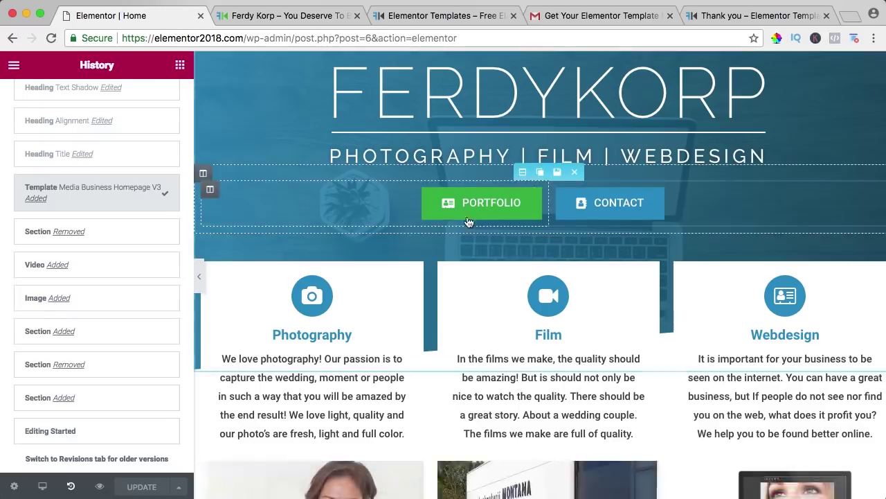
{"action": "left_click", "coordinate": [482, 202]}
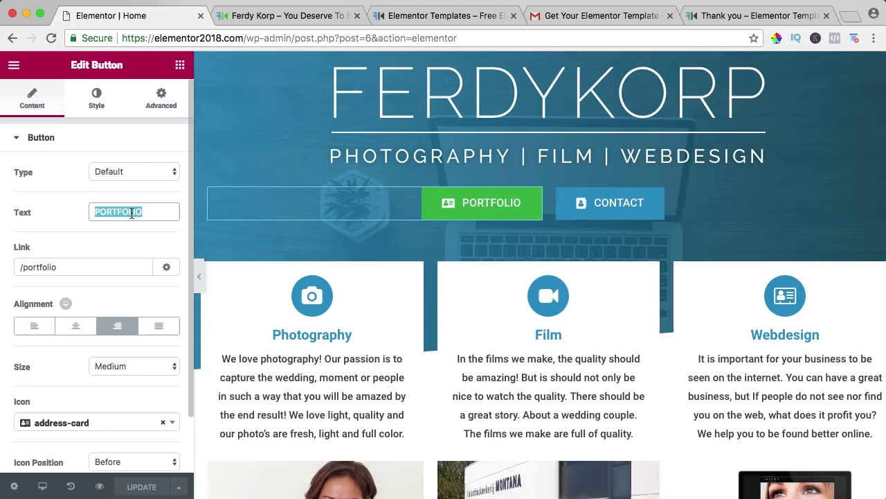
{"action": "type", "text": "SERVICES"}
{"action": "key", "text": "Tab"}
{"action": "type", "text": "/servic"}
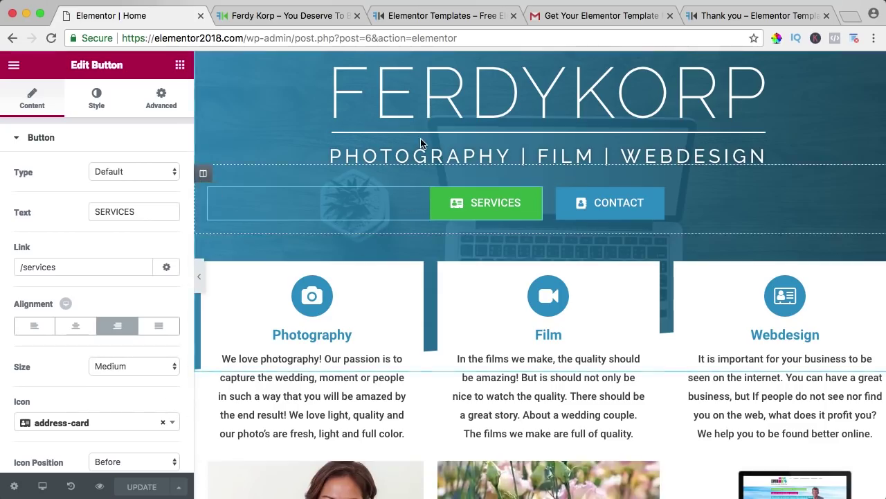
Step: Scroll the page and open the Photography icon box's settings
{"action": "left_click", "coordinate": [180, 66]}
{"action": "scroll", "coordinate": [83, 207], "scroll_direction": "down", "scroll_amount": 8}
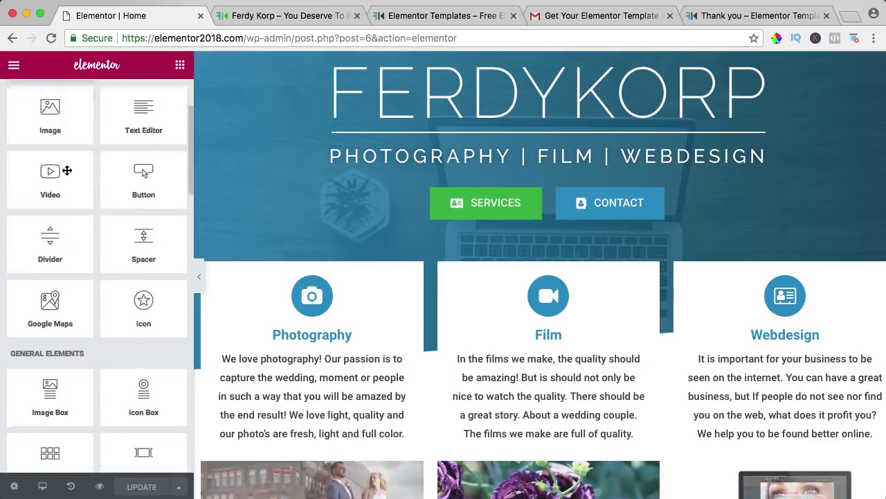
{"action": "scroll", "coordinate": [122, 239], "scroll_direction": "down", "scroll_amount": 12}
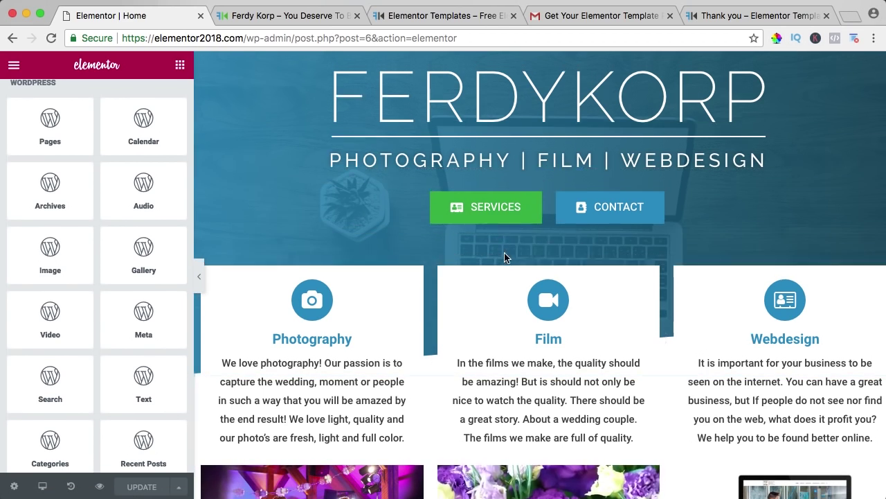
{"action": "scroll", "coordinate": [415, 222], "scroll_direction": "down", "scroll_amount": 3}
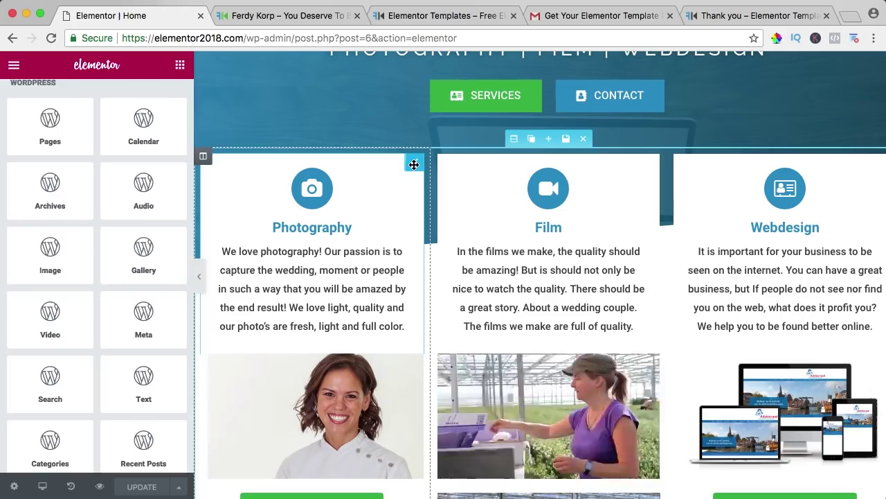
{"action": "left_click", "coordinate": [414, 162]}
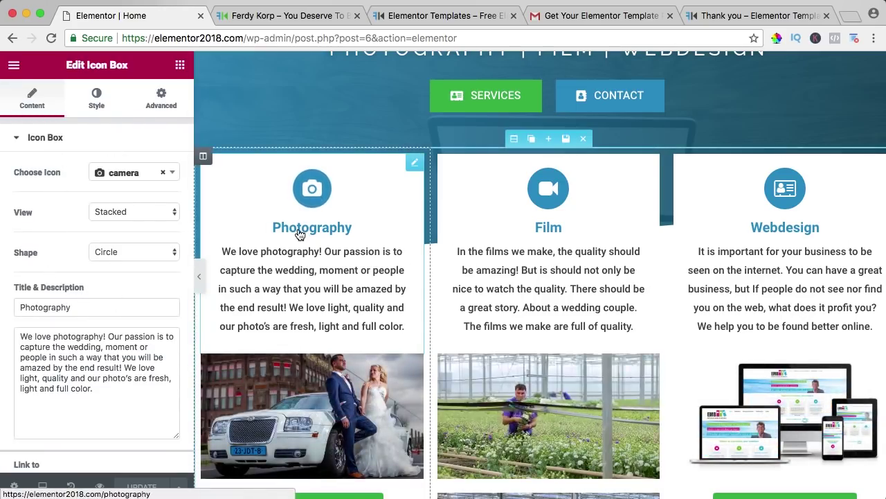
Step: Browse the Edit Icon Box options and type into the Photography title field
{"action": "scroll", "coordinate": [384, 289], "scroll_direction": "down", "scroll_amount": 5}
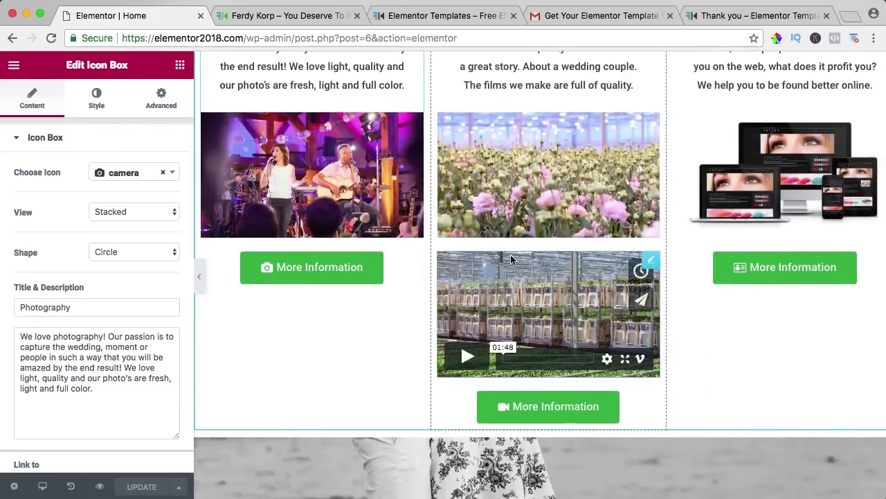
{"action": "scroll", "coordinate": [499, 261], "scroll_direction": "up", "scroll_amount": 5}
{"action": "scroll", "coordinate": [499, 256], "scroll_direction": "up", "scroll_amount": 2}
{"action": "scroll", "coordinate": [430, 294], "scroll_direction": "down", "scroll_amount": 2}
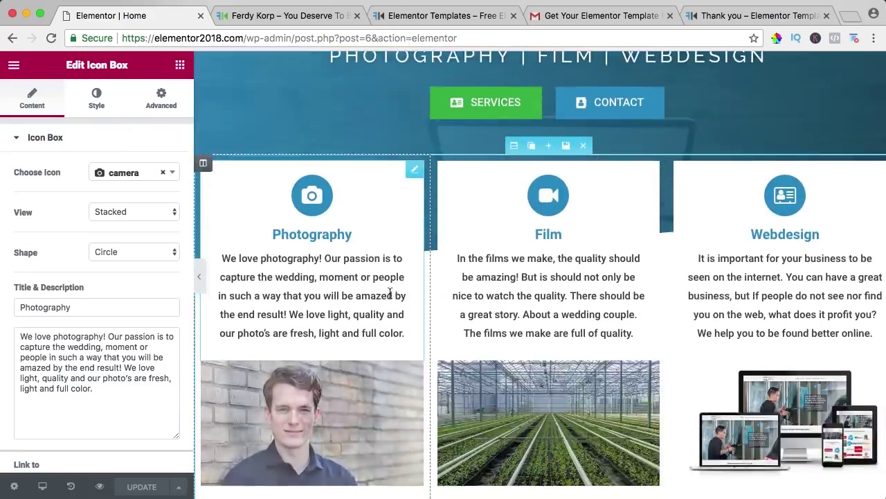
{"action": "scroll", "coordinate": [416, 291], "scroll_direction": "up", "scroll_amount": 1}
{"action": "scroll", "coordinate": [377, 288], "scroll_direction": "up", "scroll_amount": 3}
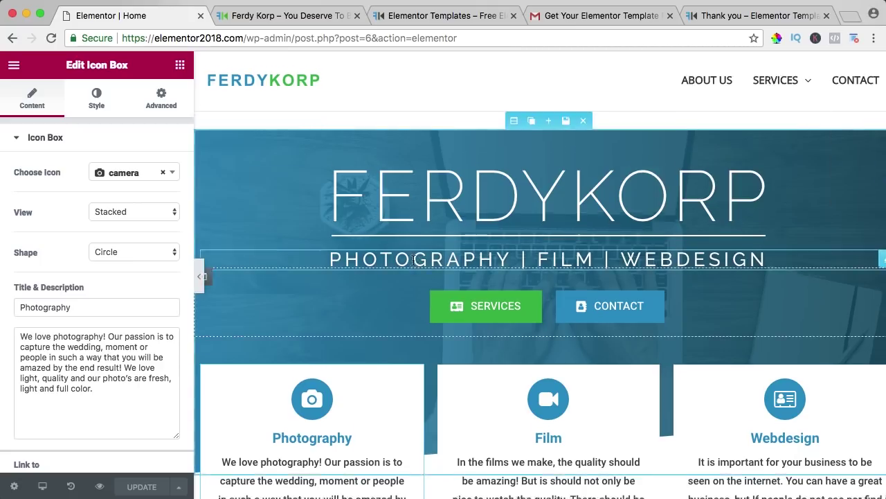
{"action": "scroll", "coordinate": [408, 262], "scroll_direction": "down", "scroll_amount": 2}
{"action": "scroll", "coordinate": [408, 262], "scroll_direction": "down", "scroll_amount": 2}
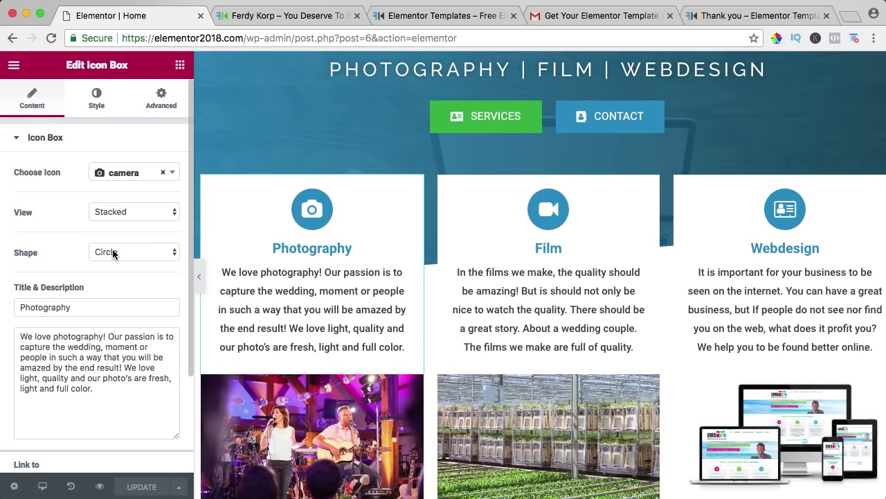
{"action": "left_click", "coordinate": [62, 306]}
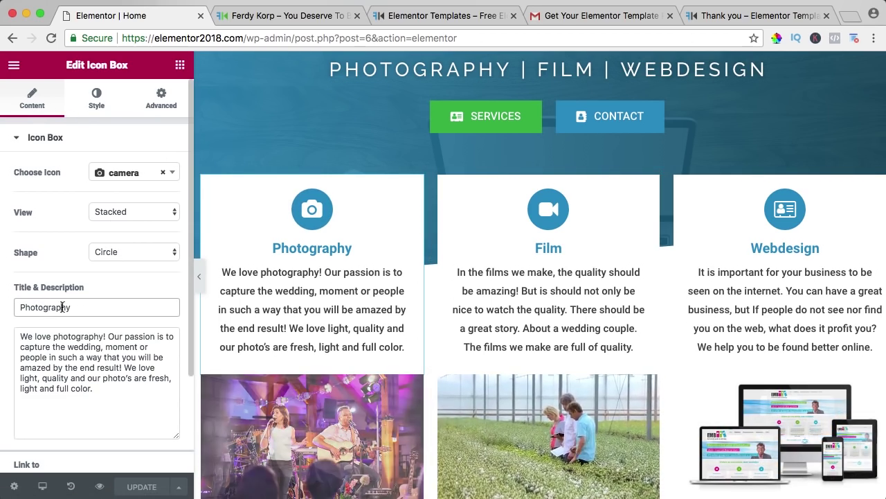
{"action": "type", "text": "dfd"}
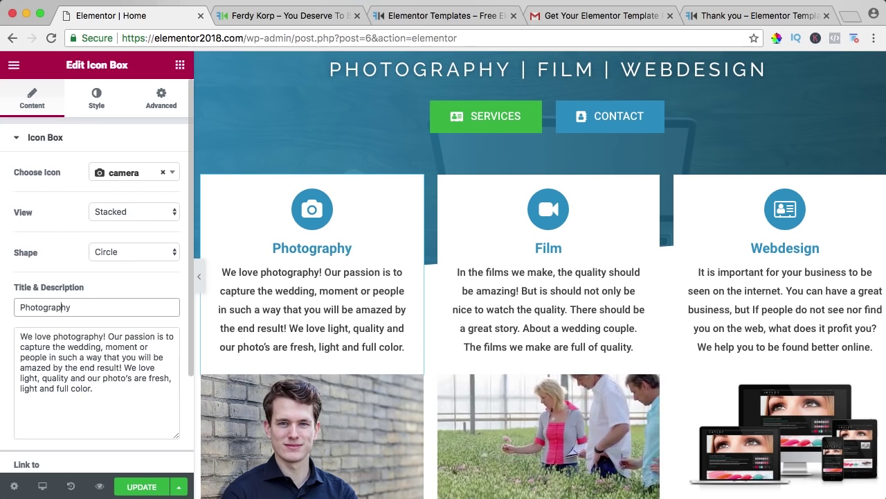
Step: Style the camera icon green with more heading spacing, size 66 and padding 29
{"action": "left_click", "coordinate": [97, 100]}
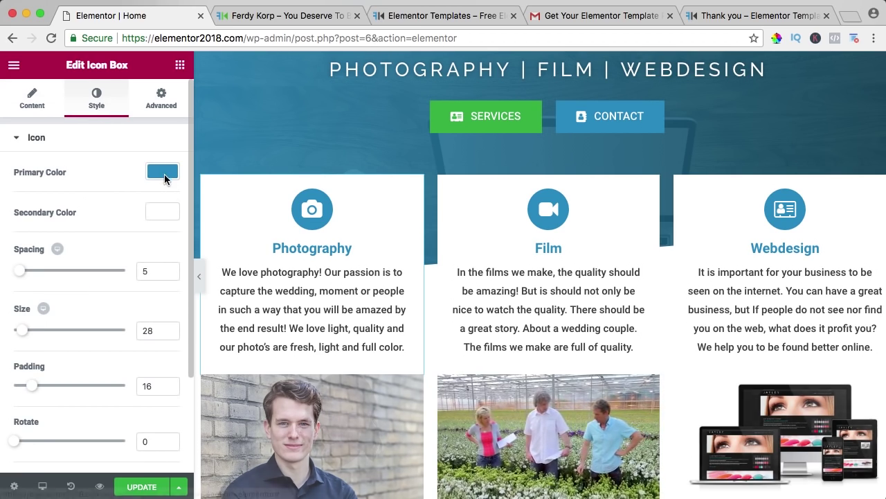
{"action": "left_click", "coordinate": [164, 173]}
{"action": "left_click", "coordinate": [99, 324]}
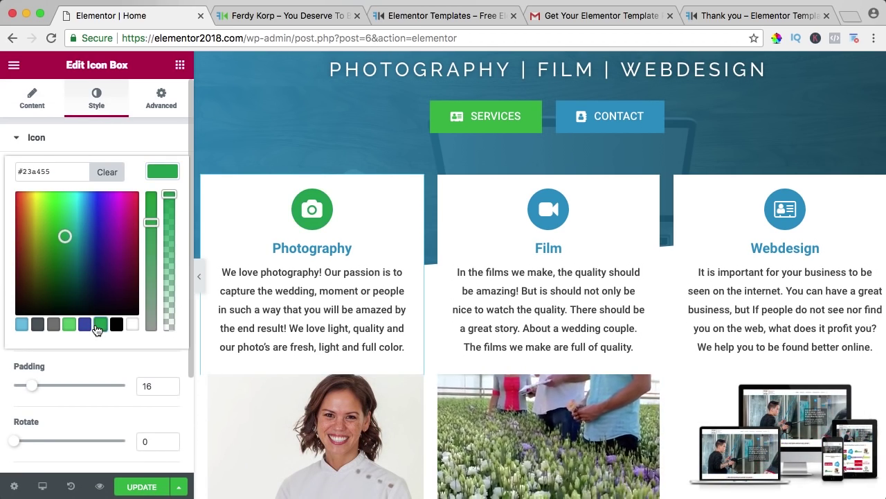
{"action": "left_click", "coordinate": [152, 173]}
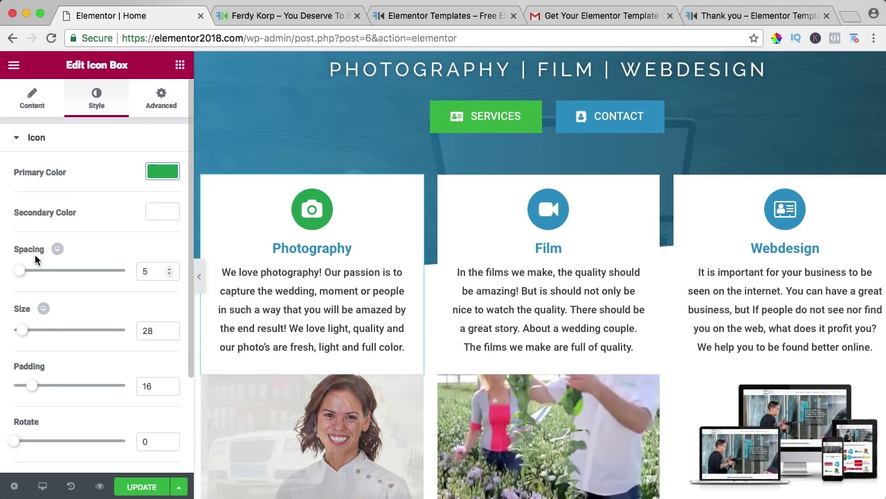
{"action": "mouse_move", "coordinate": [16, 270]}
{"action": "left_mouse_down"}
{"action": "mouse_move", "coordinate": [43, 273]}
{"action": "mouse_move", "coordinate": [30, 271]}
{"action": "left_mouse_up"}
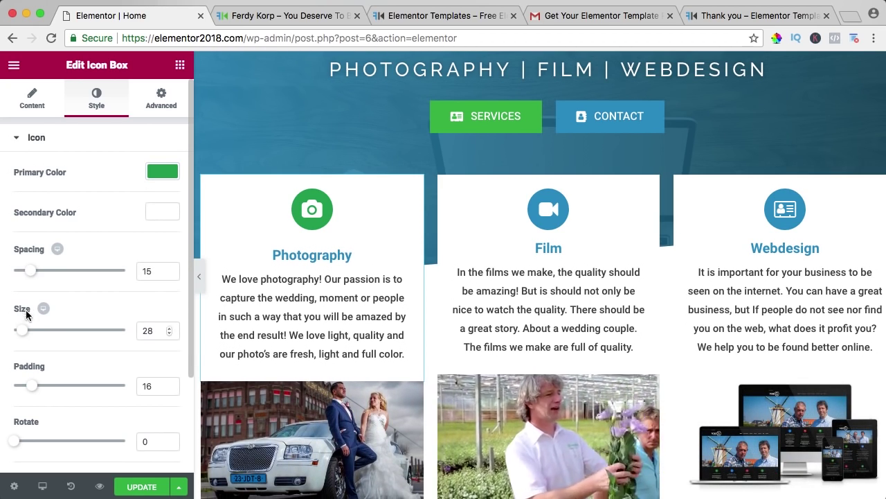
{"action": "left_click_drag", "start_coordinate": [29, 333], "coordinate": [36, 332]}
{"action": "left_click_drag", "start_coordinate": [32, 385], "coordinate": [46, 389]}
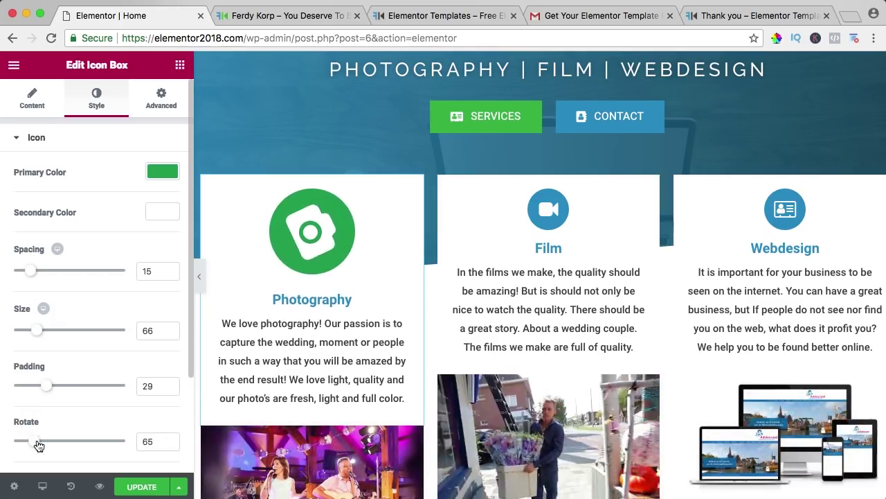
Step: Roll the page back to the 'Button Link Edited' history entry and return to the widgets
{"action": "left_click", "coordinate": [70, 486]}
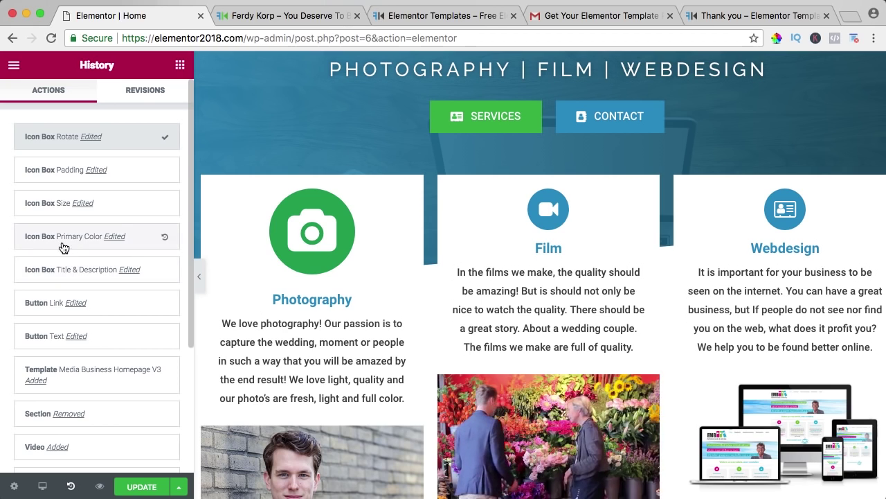
{"action": "left_click", "coordinate": [42, 306]}
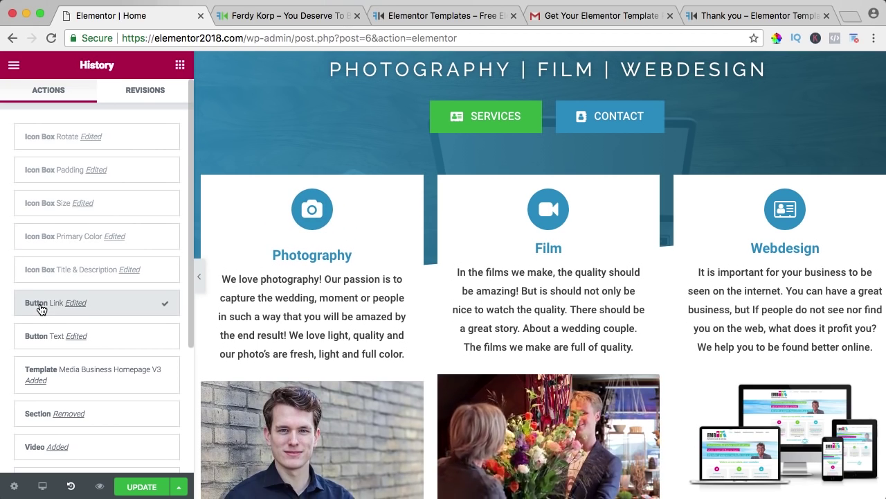
{"action": "left_click", "coordinate": [179, 65]}
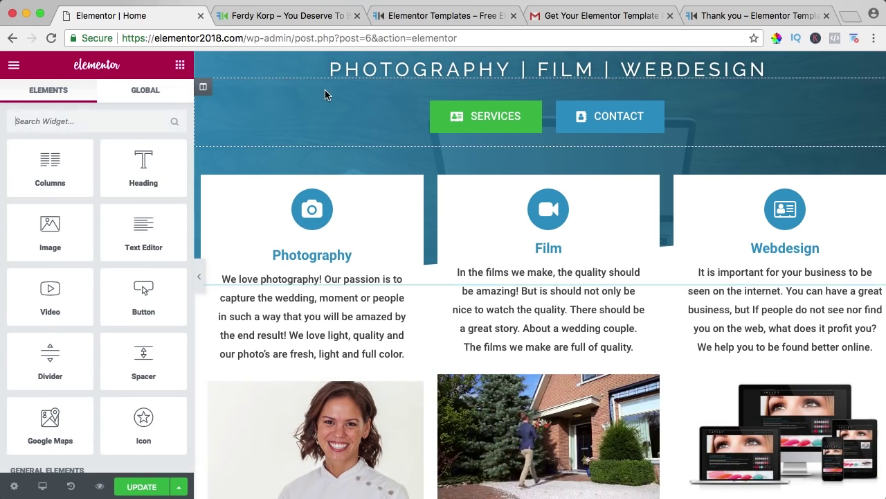
Step: Confirm in Advanced > Responsive that the first Film video is hidden on tablet and mobile
{"action": "scroll", "coordinate": [545, 194], "scroll_direction": "up", "scroll_amount": 3}
{"action": "scroll", "coordinate": [546, 186], "scroll_direction": "down", "scroll_amount": 10}
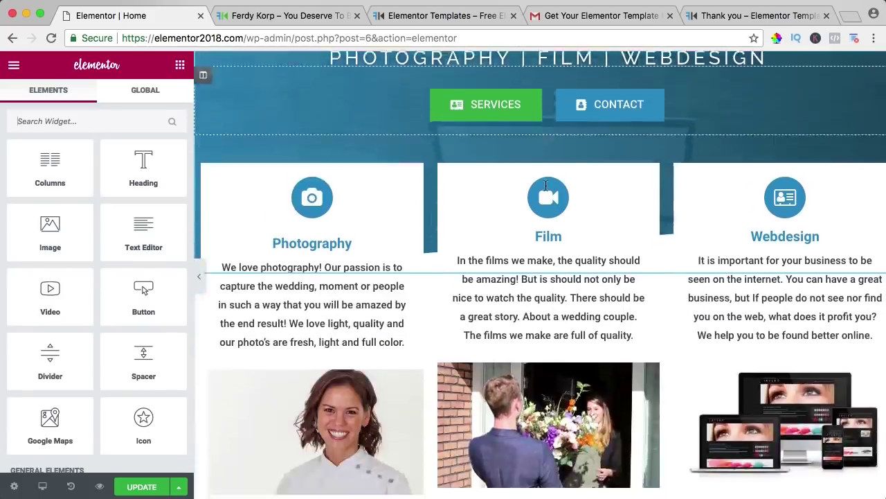
{"action": "scroll", "coordinate": [544, 185], "scroll_direction": "down", "scroll_amount": 7}
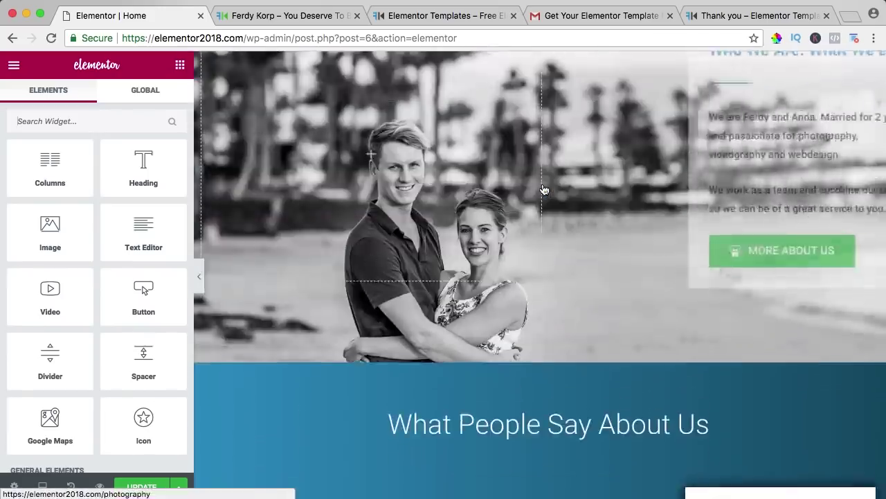
{"action": "scroll", "coordinate": [544, 186], "scroll_direction": "up", "scroll_amount": 12}
{"action": "scroll", "coordinate": [544, 186], "scroll_direction": "up", "scroll_amount": 2}
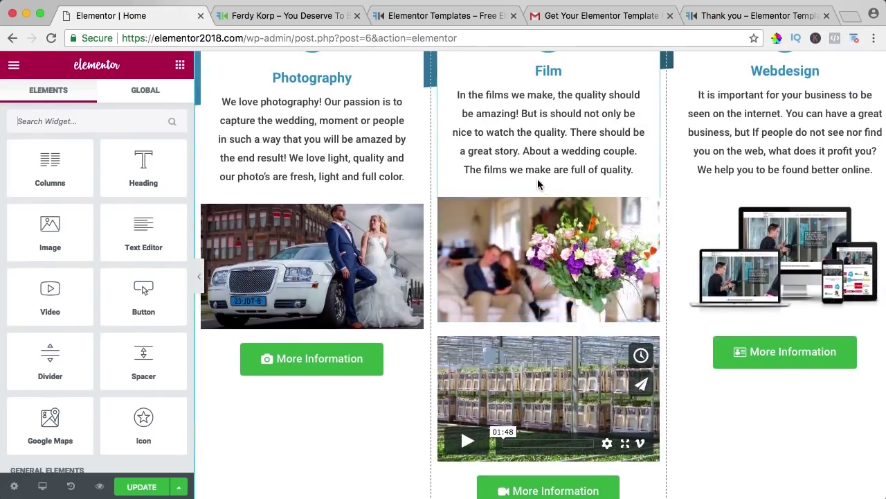
{"action": "scroll", "coordinate": [502, 282], "scroll_direction": "up", "scroll_amount": 4}
{"action": "scroll", "coordinate": [502, 282], "scroll_direction": "down", "scroll_amount": 6}
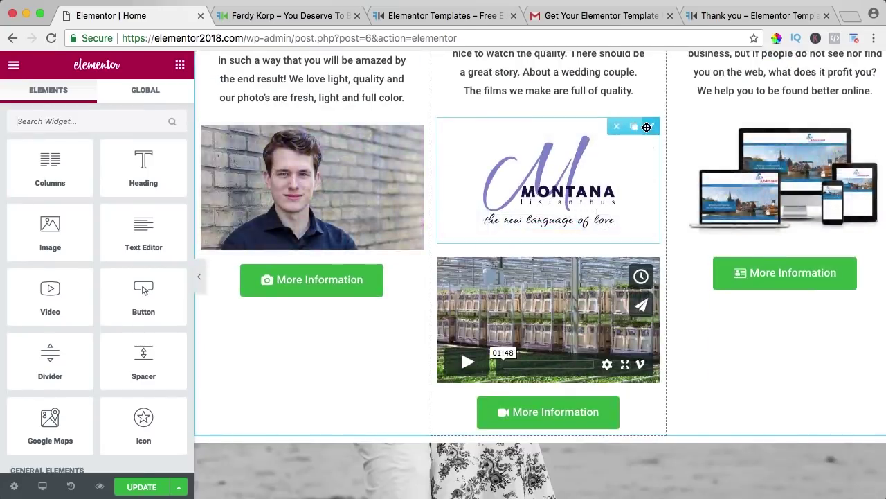
{"action": "left_click", "coordinate": [648, 126]}
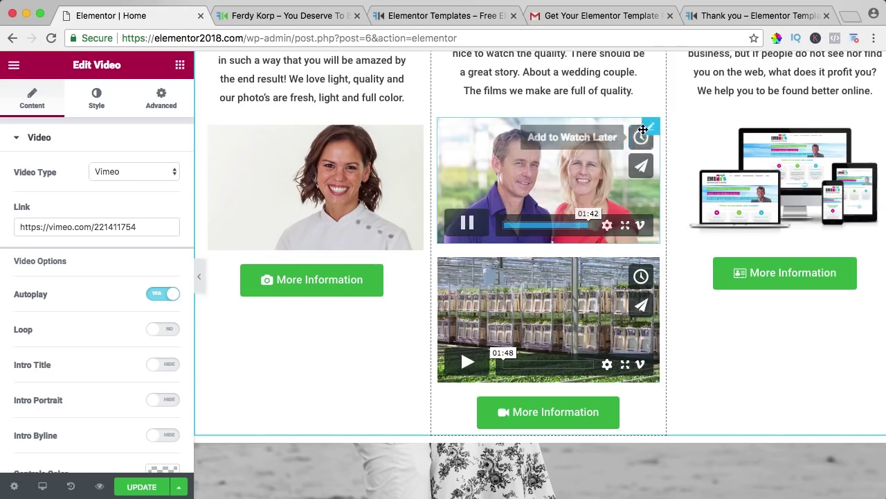
{"action": "left_click", "coordinate": [159, 103]}
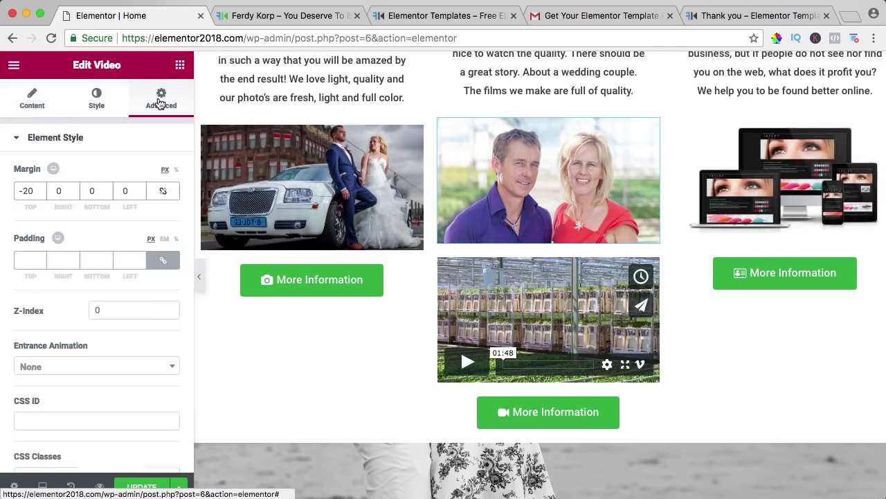
{"action": "scroll", "coordinate": [111, 283], "scroll_direction": "down", "scroll_amount": 5}
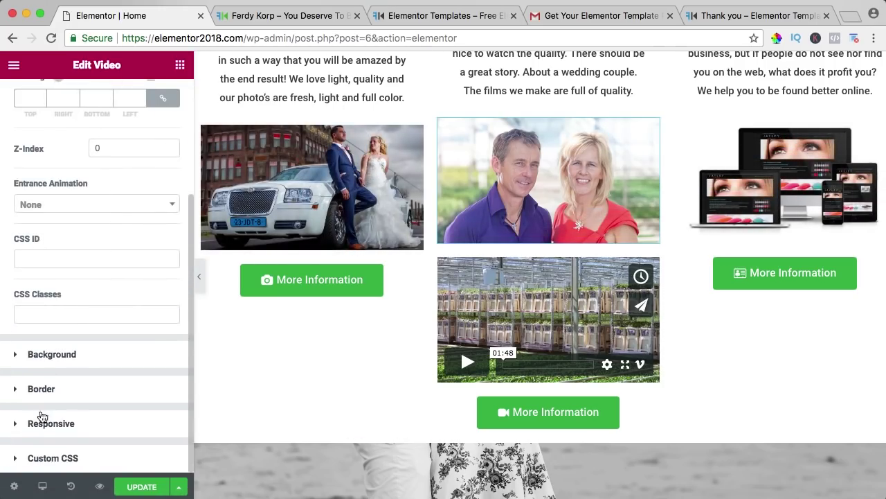
{"action": "left_click", "coordinate": [44, 425]}
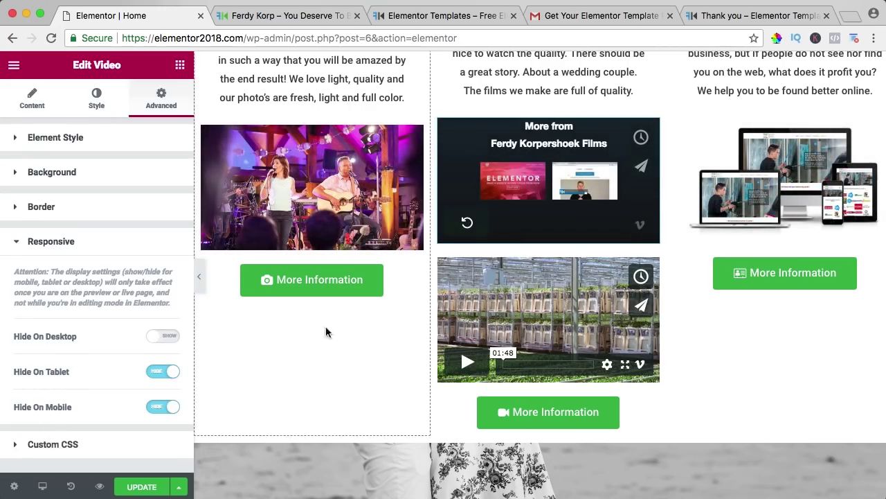
Step: Show the second Film video's Advanced settings
{"action": "left_click", "coordinate": [649, 264]}
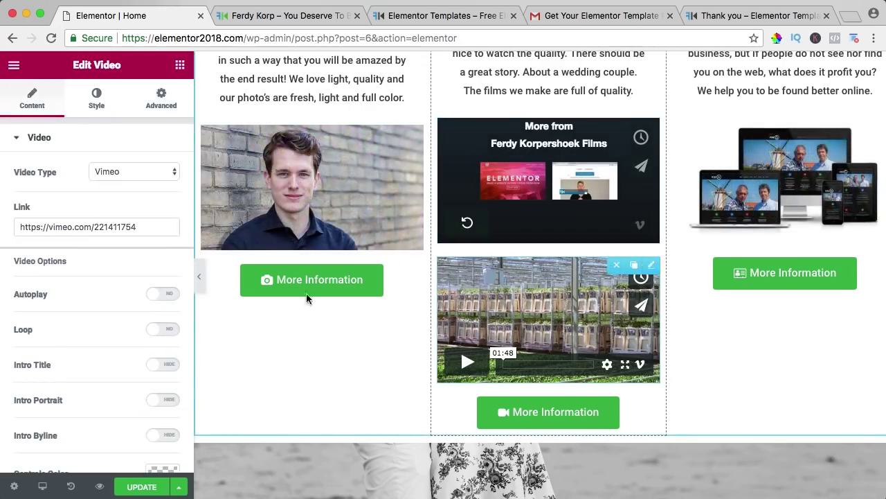
{"action": "left_click", "coordinate": [162, 99]}
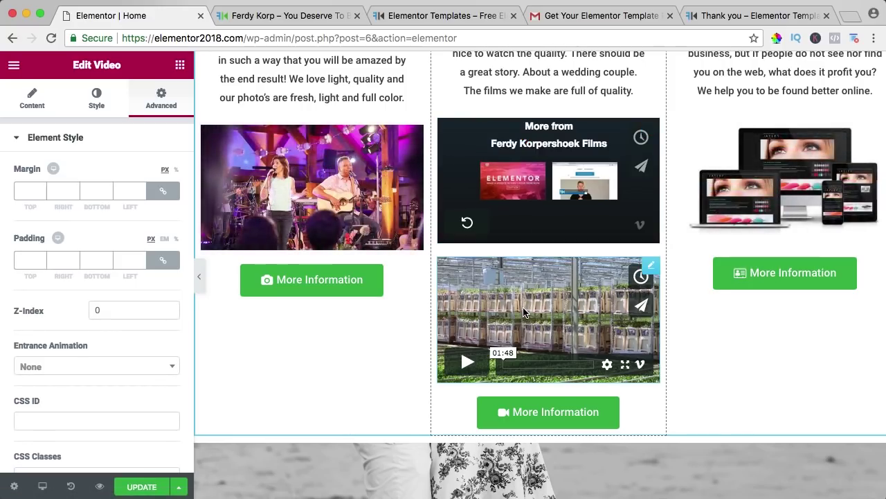
{"action": "scroll", "coordinate": [529, 291], "scroll_direction": "up", "scroll_amount": 10}
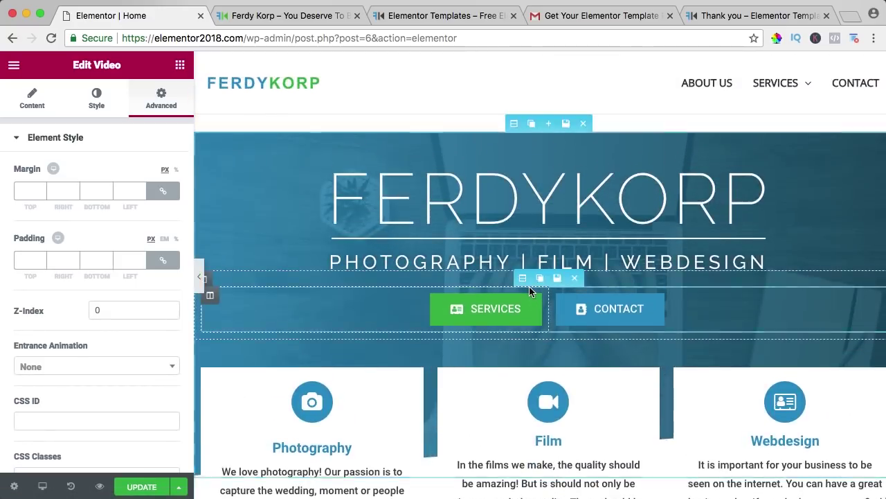
Step: Preview the live site at narrower widths, testing the mobile MENU and phone layout
{"action": "left_click", "coordinate": [277, 16]}
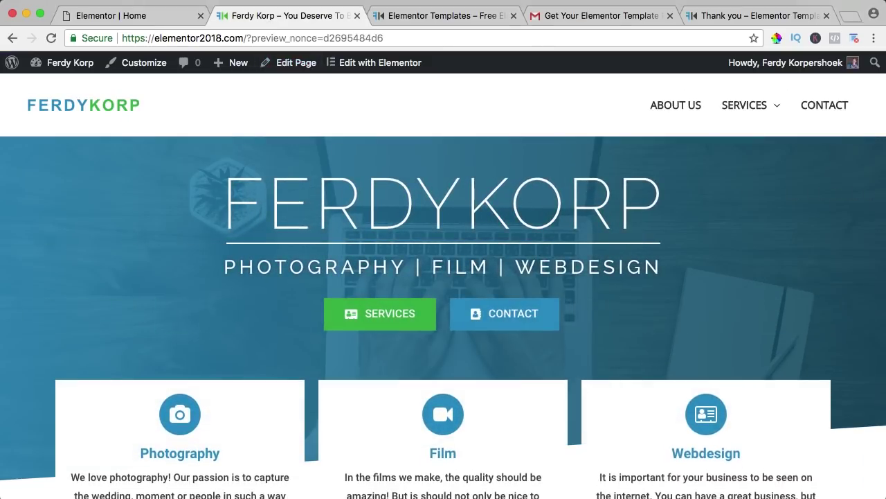
{"action": "left_click_drag", "start_coordinate": [880, 283], "coordinate": [609, 278]}
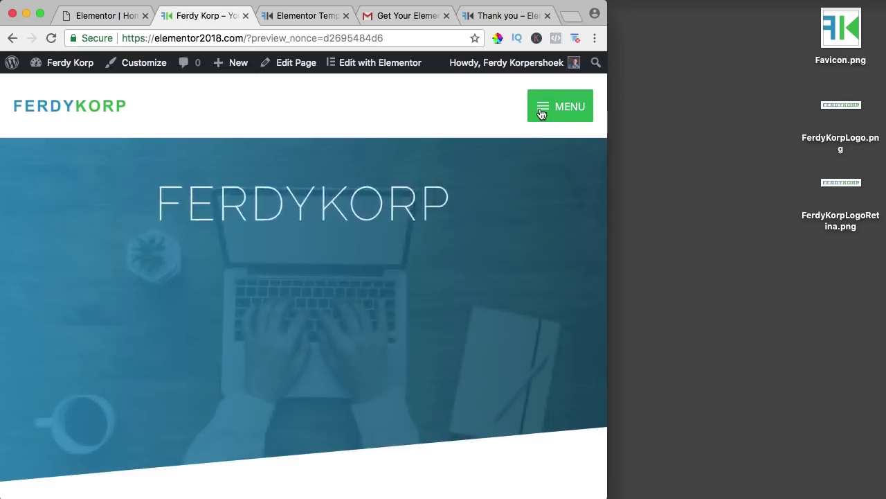
{"action": "left_click", "coordinate": [542, 115]}
{"action": "left_click", "coordinate": [542, 113]}
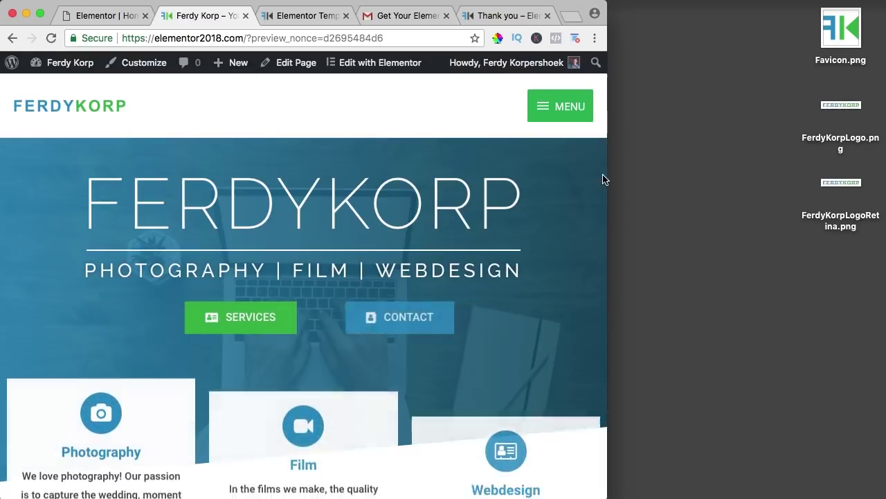
{"action": "left_click_drag", "start_coordinate": [607, 178], "coordinate": [484, 176]}
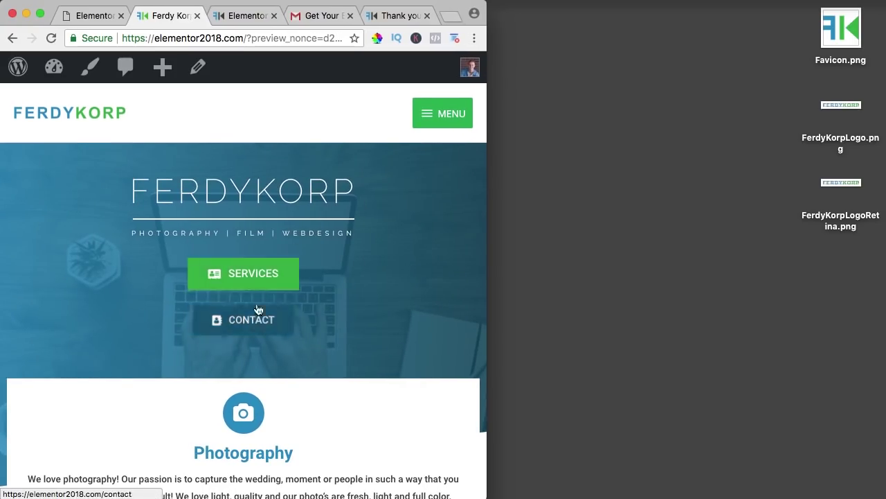
{"action": "scroll", "coordinate": [399, 259], "scroll_direction": "down", "scroll_amount": 10}
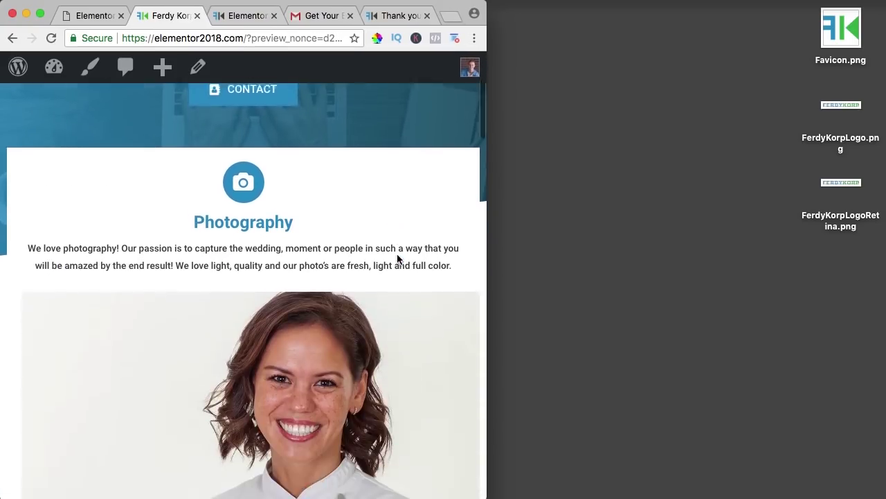
{"action": "scroll", "coordinate": [393, 251], "scroll_direction": "down", "scroll_amount": 10}
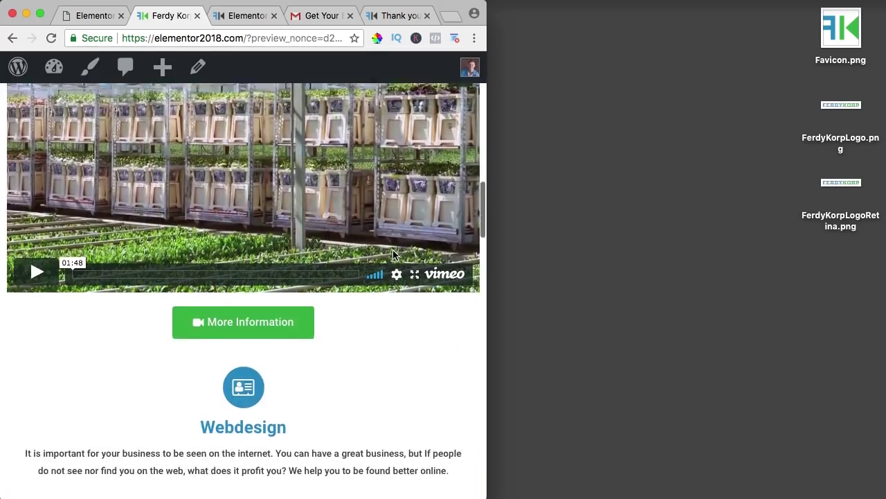
{"action": "scroll", "coordinate": [387, 252], "scroll_direction": "down", "scroll_amount": 5}
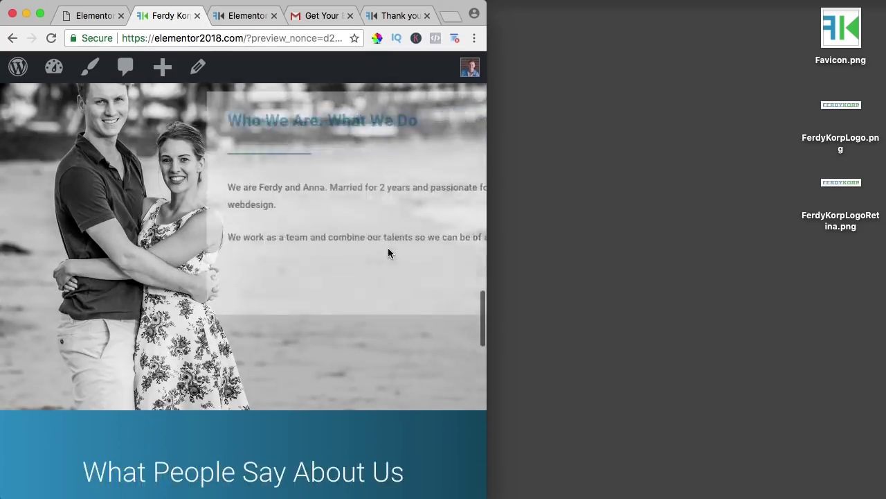
{"action": "scroll", "coordinate": [387, 252], "scroll_direction": "up", "scroll_amount": 2}
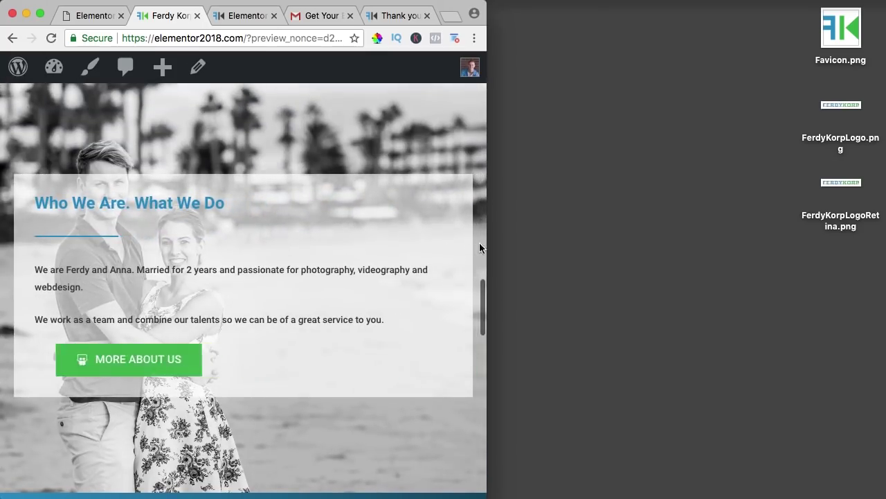
Step: Check the preview at intermediate widths, then restore full desktop width
{"action": "left_click_drag", "start_coordinate": [486, 242], "coordinate": [669, 252]}
{"action": "scroll", "coordinate": [567, 233], "scroll_direction": "up", "scroll_amount": 5}
{"action": "scroll", "coordinate": [566, 235], "scroll_direction": "up", "scroll_amount": 5}
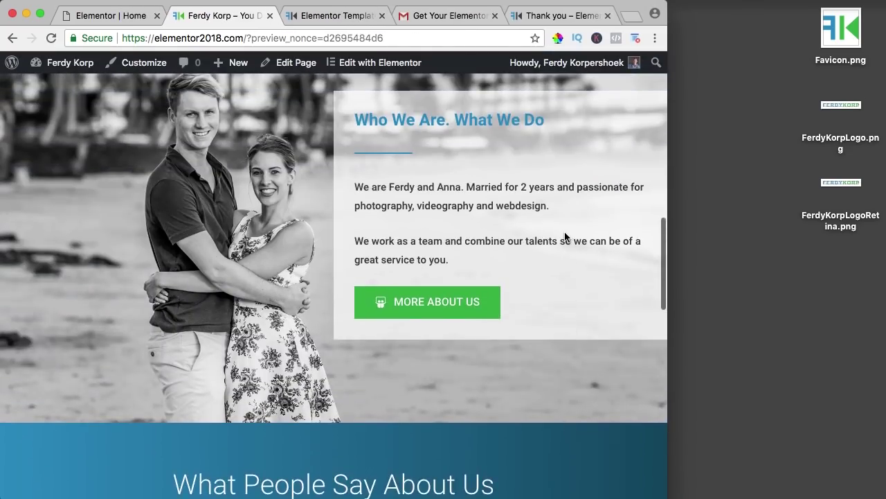
{"action": "scroll", "coordinate": [505, 166], "scroll_direction": "up", "scroll_amount": 1}
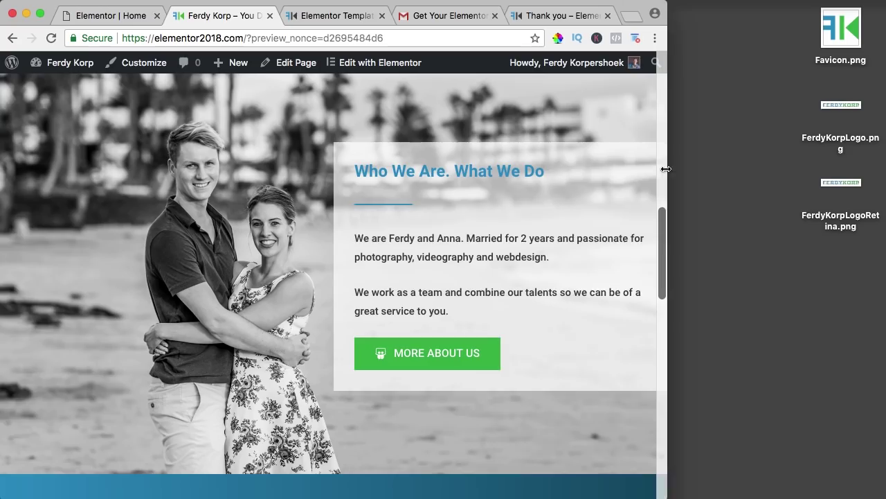
{"action": "left_click_drag", "start_coordinate": [665, 169], "coordinate": [513, 175]}
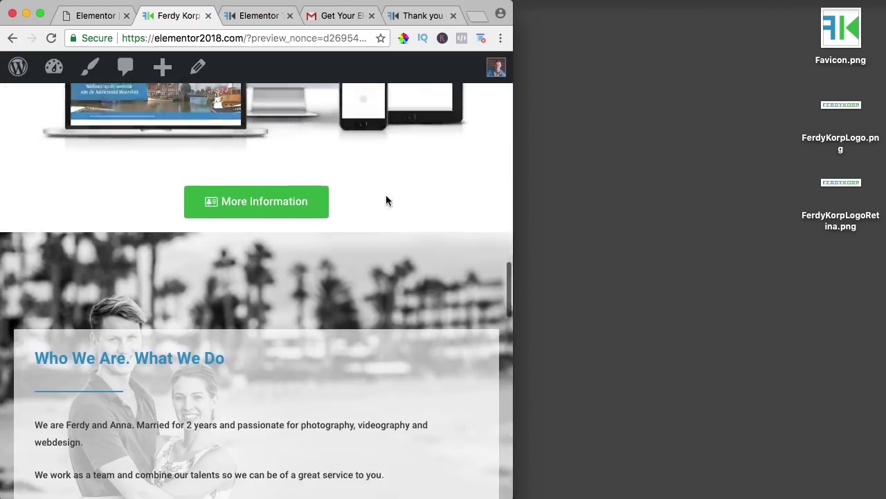
{"action": "scroll", "coordinate": [385, 200], "scroll_direction": "down", "scroll_amount": 3}
{"action": "left_click_drag", "start_coordinate": [512, 224], "coordinate": [885, 234]}
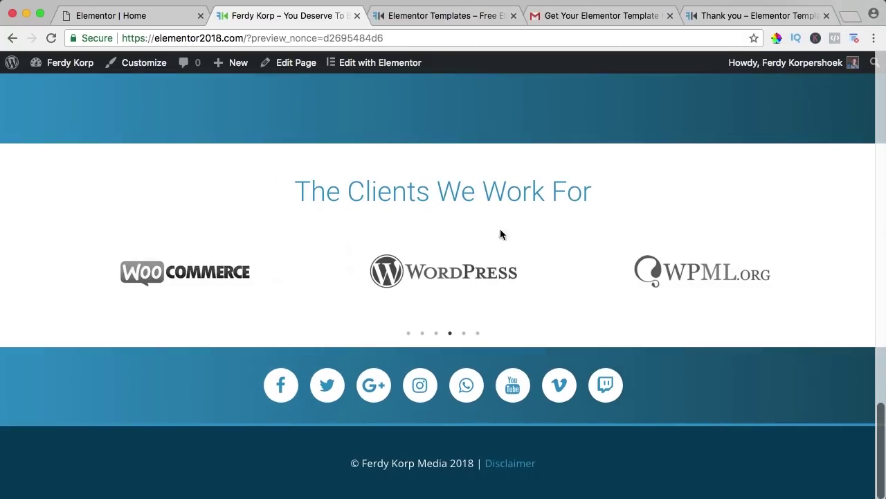
{"action": "scroll", "coordinate": [494, 310], "scroll_direction": "up", "scroll_amount": 20}
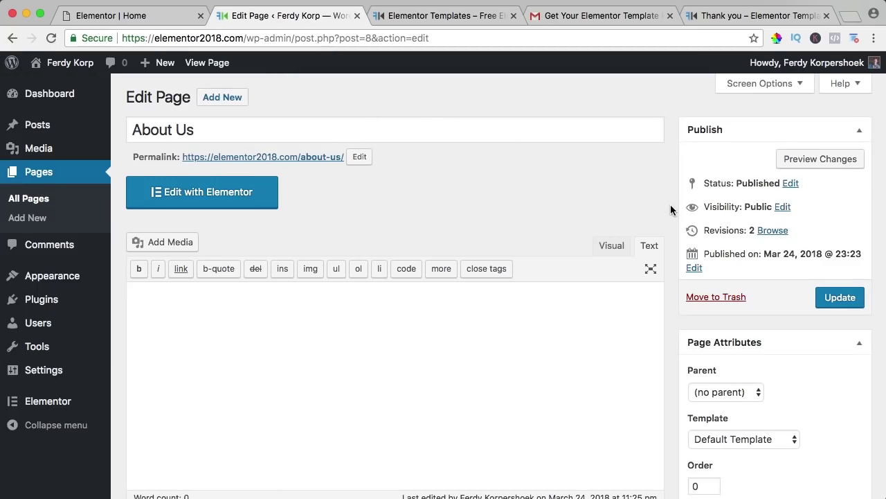
Step: Open the About Us page in the Elementor editor from its Edit Page screen
{"action": "scroll", "coordinate": [671, 210], "scroll_direction": "down", "scroll_amount": 10}
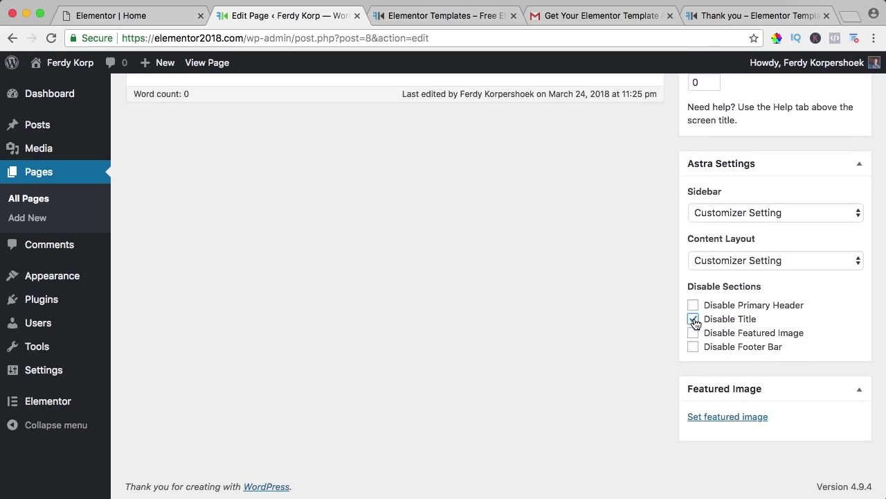
{"action": "scroll", "coordinate": [620, 292], "scroll_direction": "up", "scroll_amount": 8}
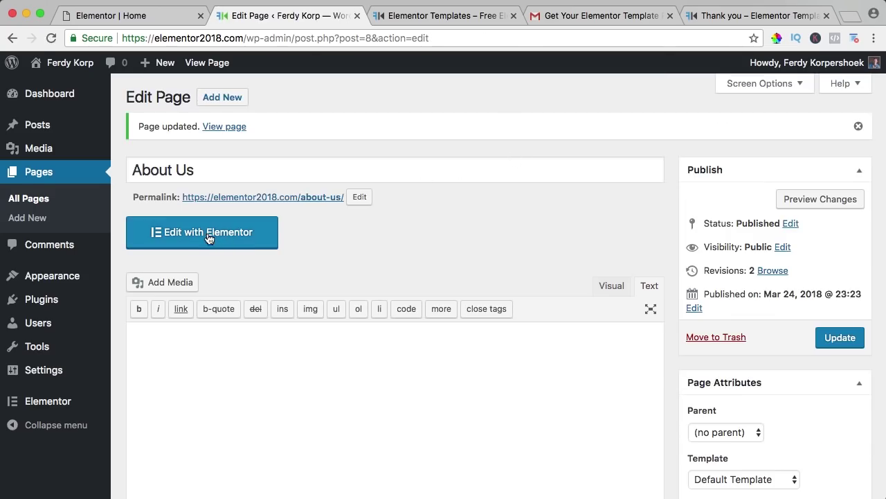
{"action": "left_click", "coordinate": [209, 238]}
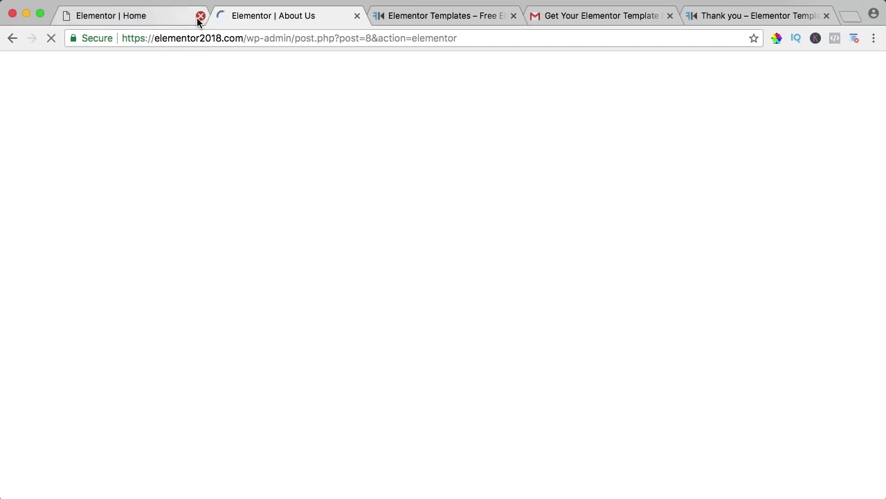
Step: Close the Home editor tab and browse the library's Call To Action blocks
{"action": "left_click", "coordinate": [200, 15]}
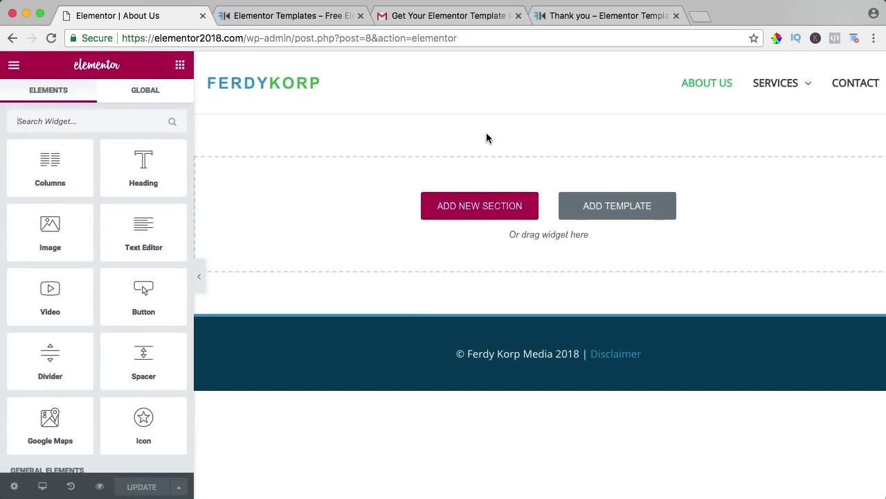
{"action": "left_click", "coordinate": [615, 211]}
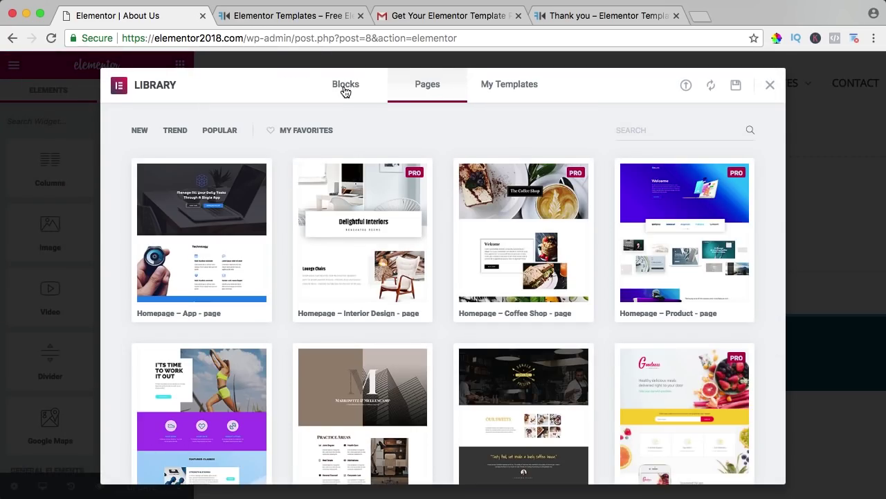
{"action": "left_click", "coordinate": [346, 84]}
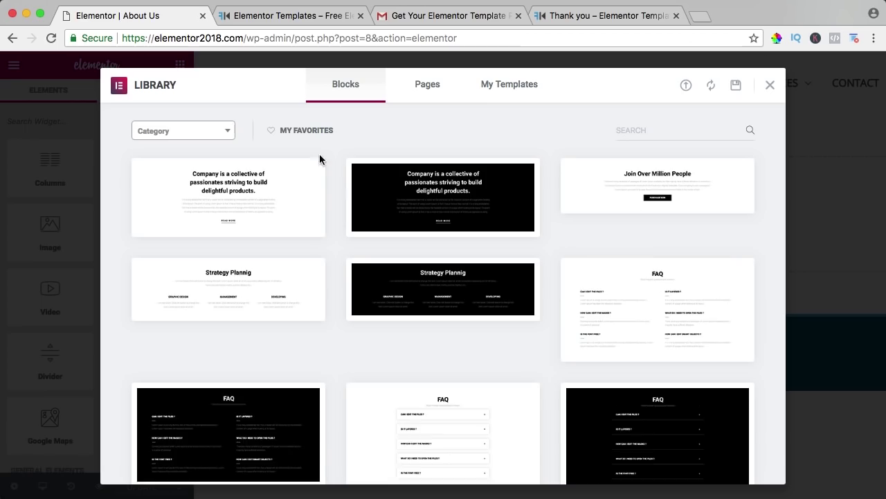
{"action": "scroll", "coordinate": [349, 189], "scroll_direction": "down", "scroll_amount": 20}
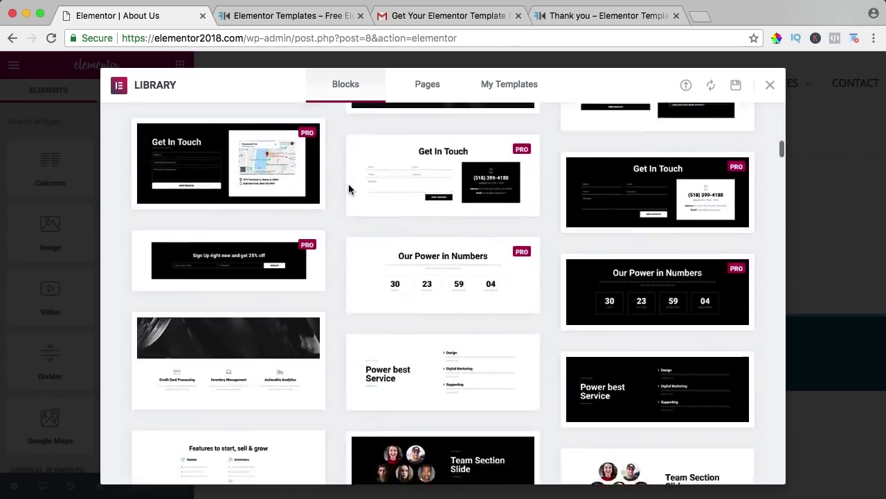
{"action": "scroll", "coordinate": [349, 189], "scroll_direction": "up", "scroll_amount": 20}
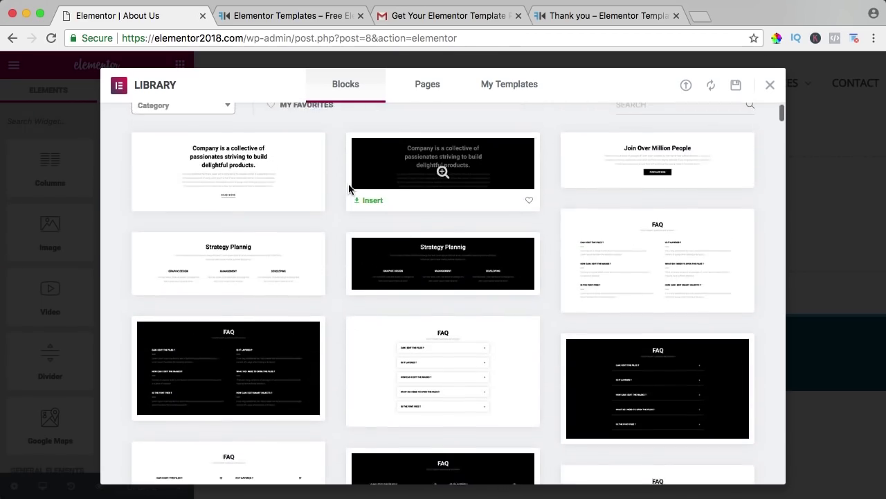
{"action": "left_click", "coordinate": [202, 138]}
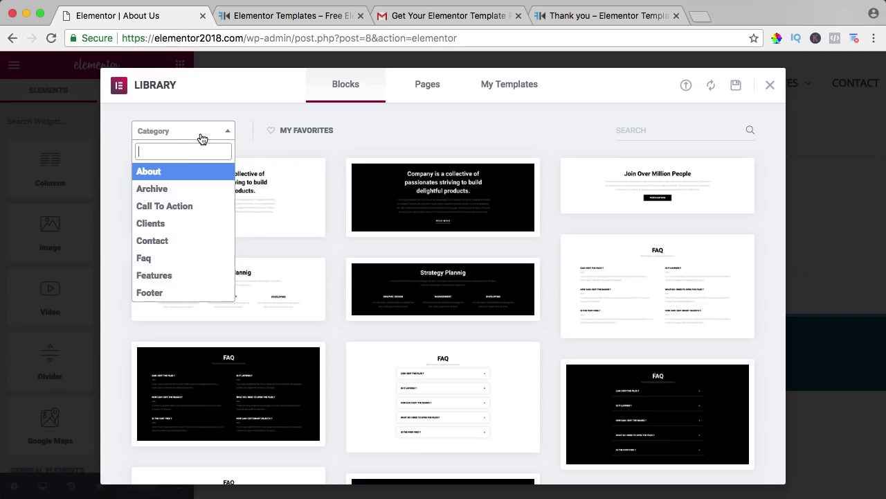
{"action": "scroll", "coordinate": [173, 203], "scroll_direction": "down", "scroll_amount": 5}
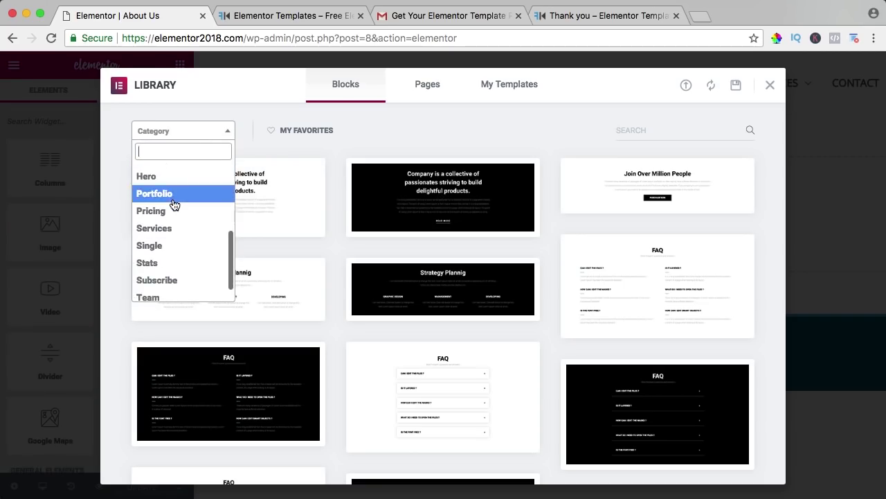
{"action": "scroll", "coordinate": [174, 204], "scroll_direction": "up", "scroll_amount": 5}
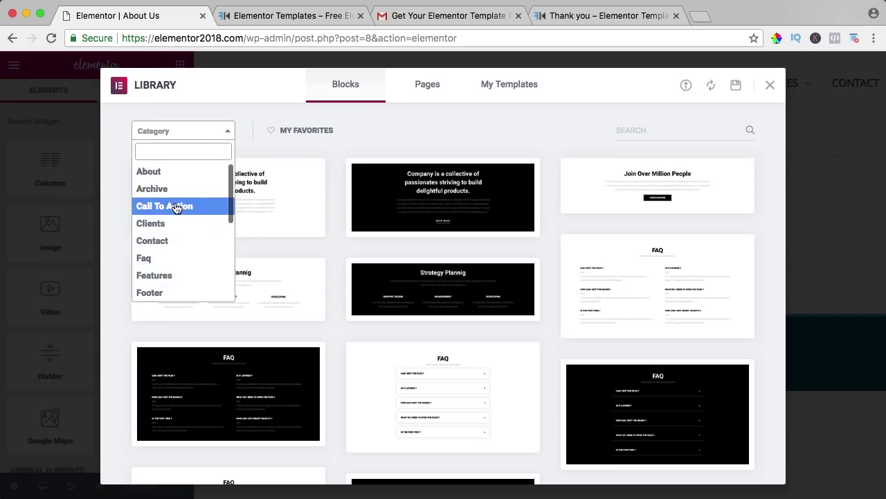
{"action": "left_click", "coordinate": [177, 208]}
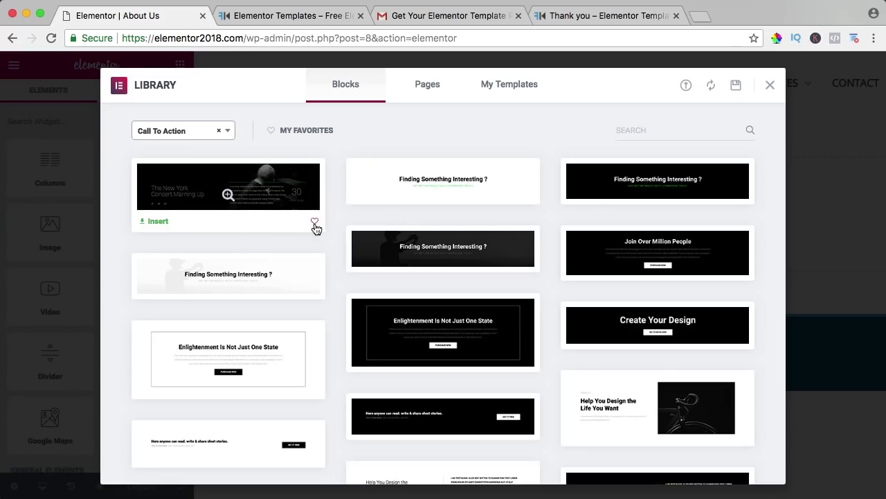
{"action": "left_click", "coordinate": [272, 132]}
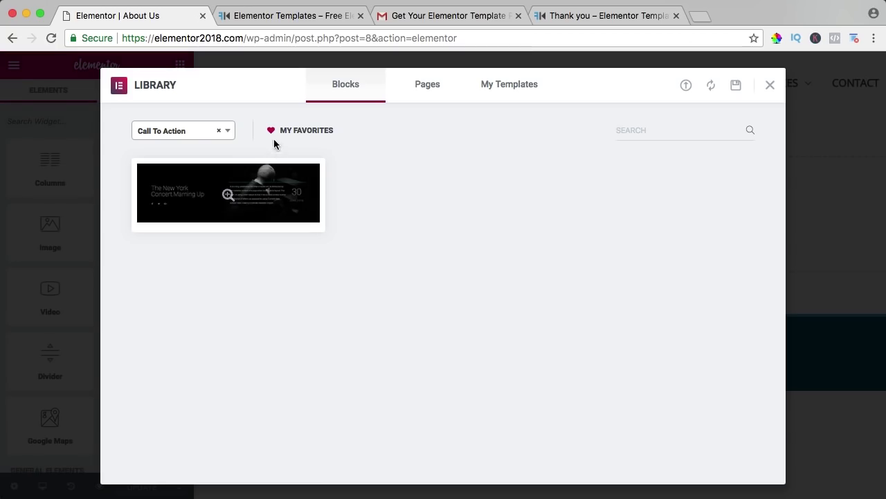
{"action": "left_click", "coordinate": [270, 131]}
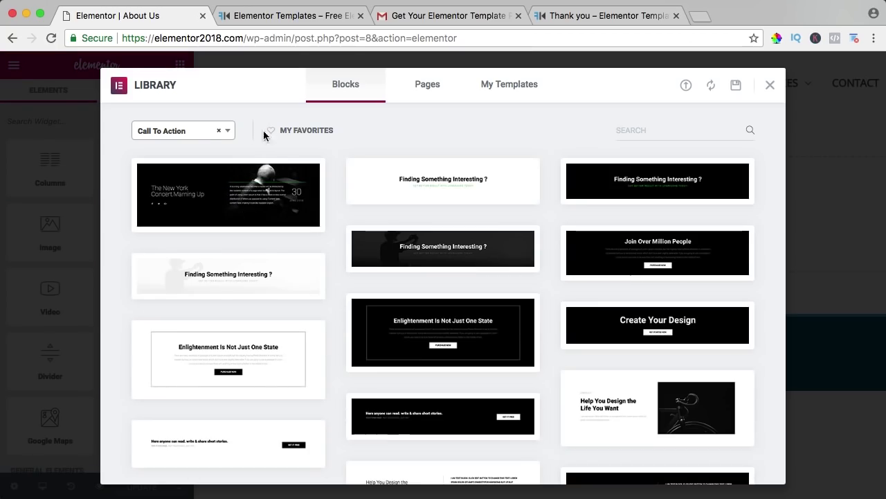
{"action": "left_click", "coordinate": [218, 130]}
Step: Filter library blocks to Hero and insert the 'We Build Websites' hero block
{"action": "left_click", "coordinate": [186, 134]}
{"action": "type", "text": "hero"}
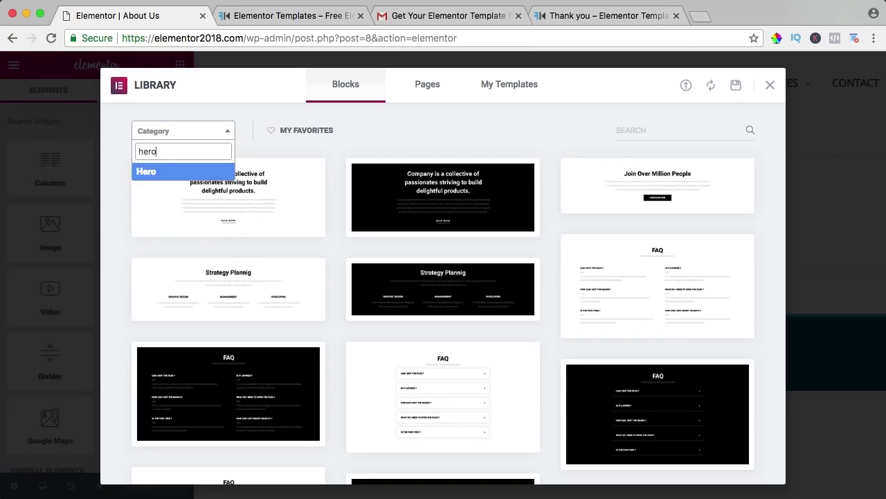
{"action": "left_click", "coordinate": [173, 173]}
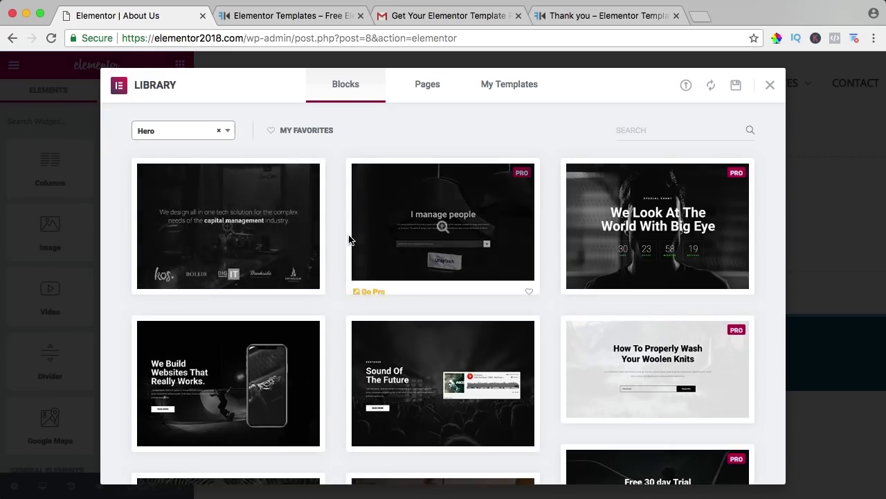
{"action": "scroll", "coordinate": [342, 235], "scroll_direction": "down", "scroll_amount": 2}
{"action": "scroll", "coordinate": [342, 238], "scroll_direction": "down", "scroll_amount": 3}
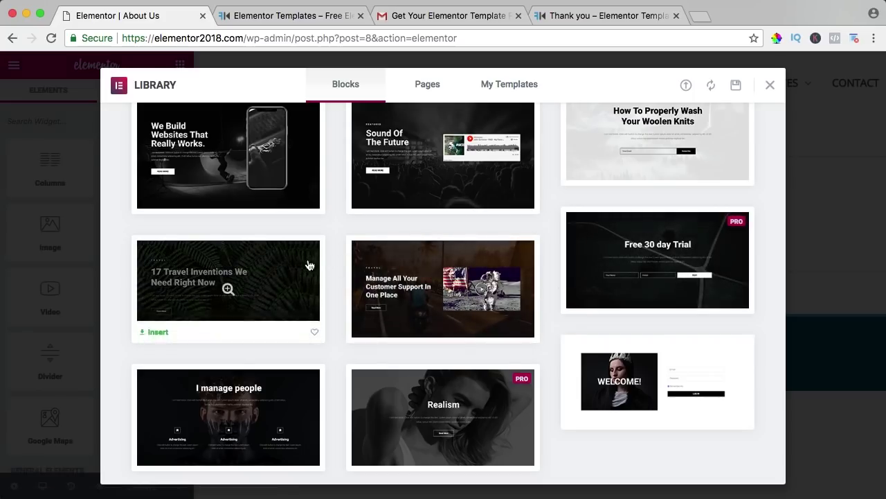
{"action": "scroll", "coordinate": [356, 264], "scroll_direction": "down", "scroll_amount": 2}
{"action": "scroll", "coordinate": [350, 263], "scroll_direction": "up", "scroll_amount": 3}
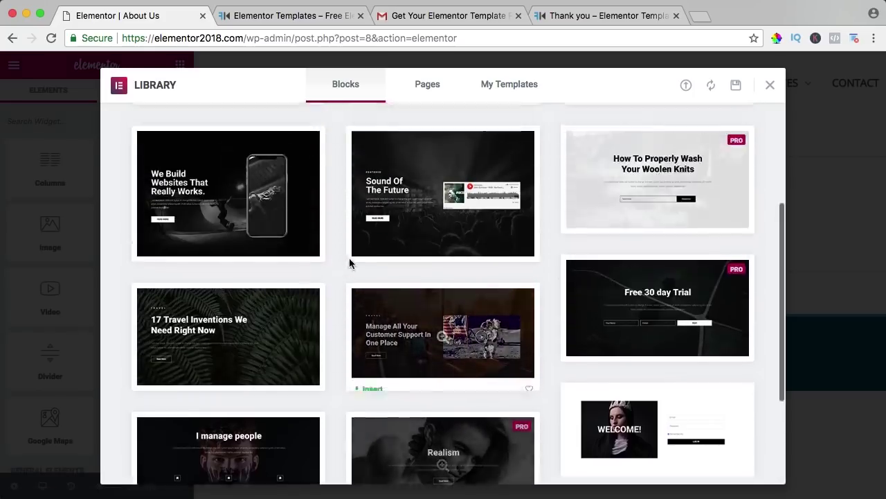
{"action": "scroll", "coordinate": [350, 263], "scroll_direction": "up", "scroll_amount": 2}
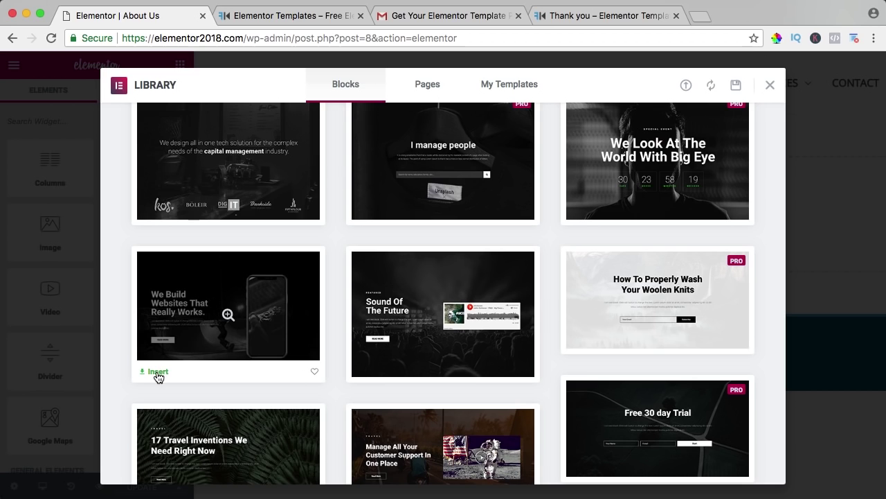
{"action": "left_click", "coordinate": [228, 315]}
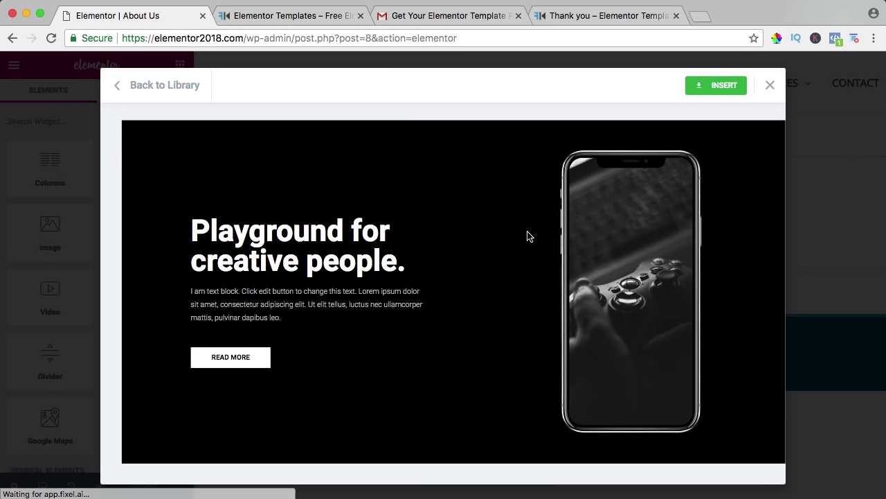
{"action": "left_click", "coordinate": [717, 86]}
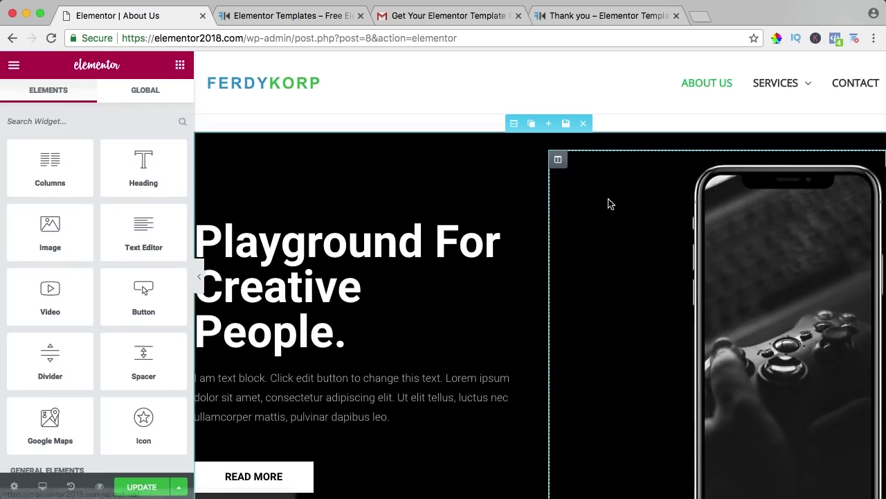
Step: Insert the About Company block from the library's About category below the hero
{"action": "scroll", "coordinate": [507, 202], "scroll_direction": "down", "scroll_amount": 10}
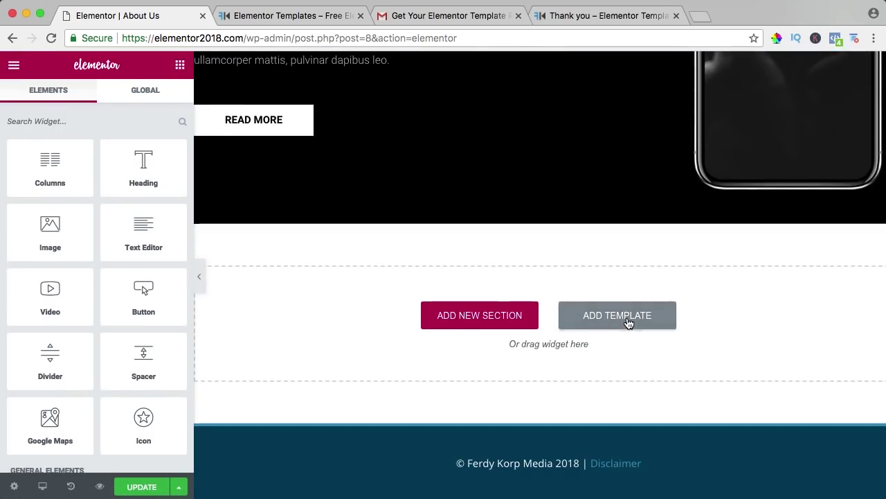
{"action": "left_click", "coordinate": [629, 323]}
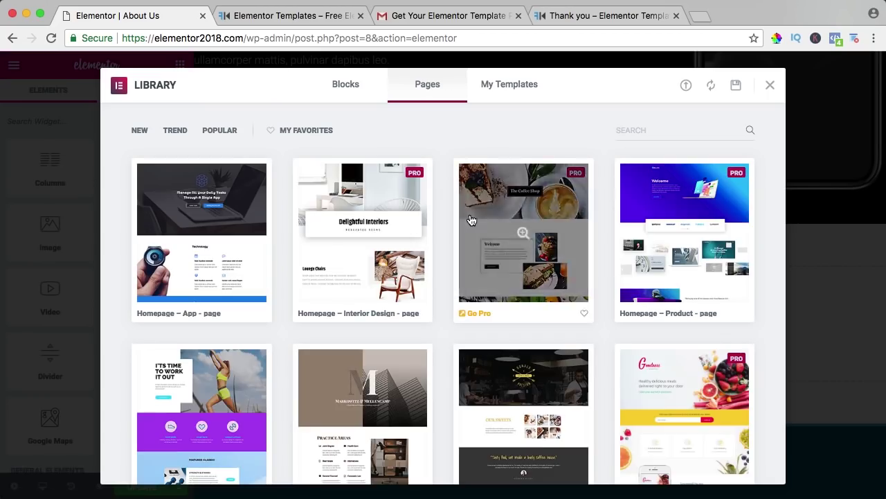
{"action": "left_click", "coordinate": [344, 89]}
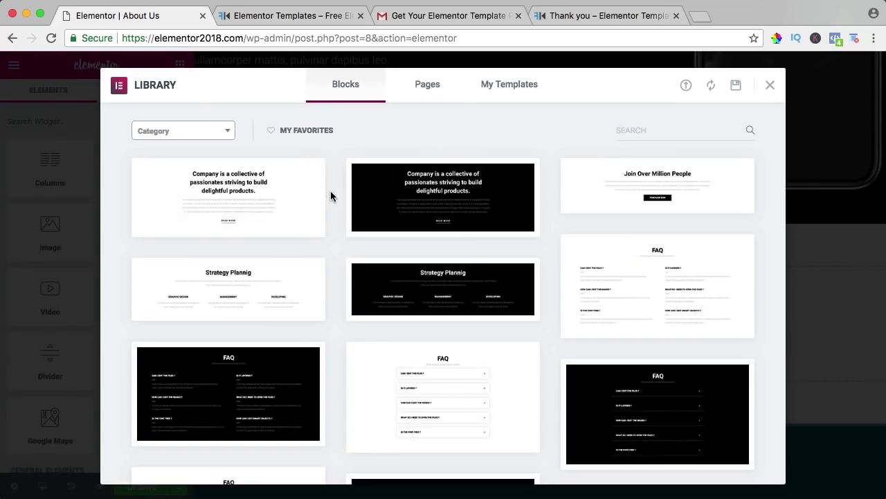
{"action": "left_click", "coordinate": [223, 137]}
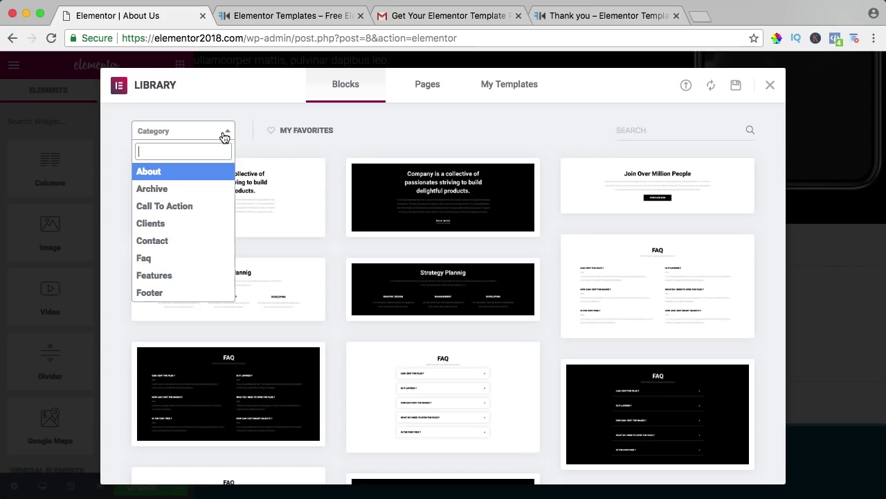
{"action": "left_click", "coordinate": [158, 175]}
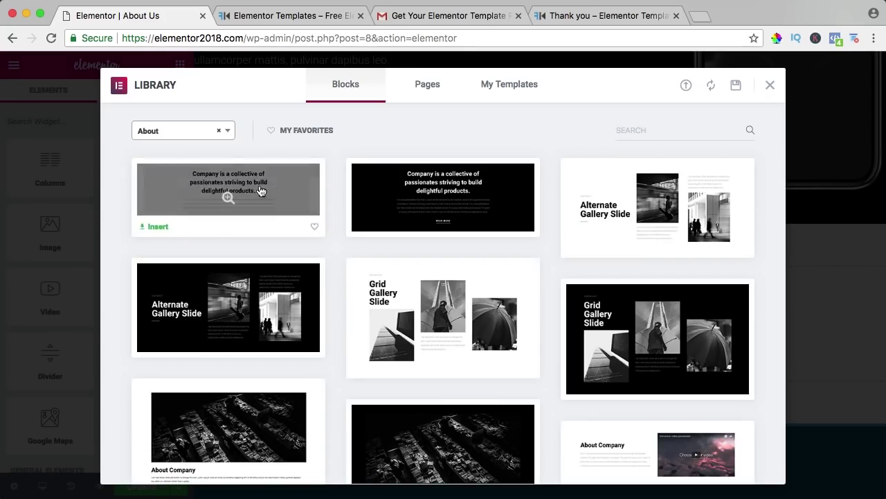
{"action": "scroll", "coordinate": [361, 198], "scroll_direction": "down", "scroll_amount": 10}
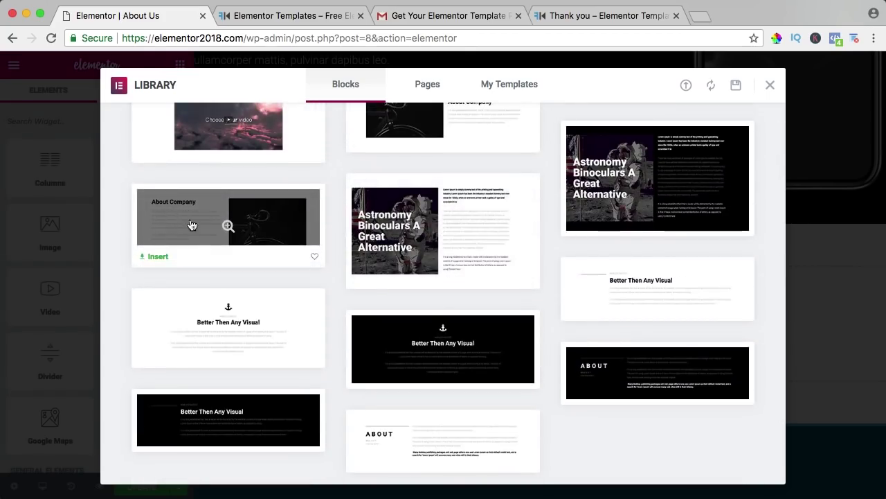
{"action": "mouse_move", "coordinate": [255, 245]}
{"action": "left_click", "coordinate": [158, 257]}
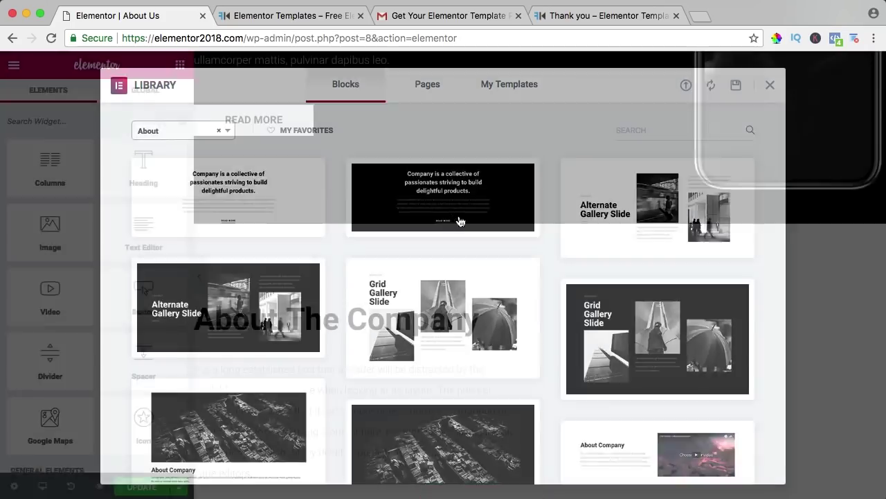
{"action": "scroll", "coordinate": [475, 218], "scroll_direction": "up", "scroll_amount": 2}
{"action": "scroll", "coordinate": [475, 218], "scroll_direction": "down", "scroll_amount": 2}
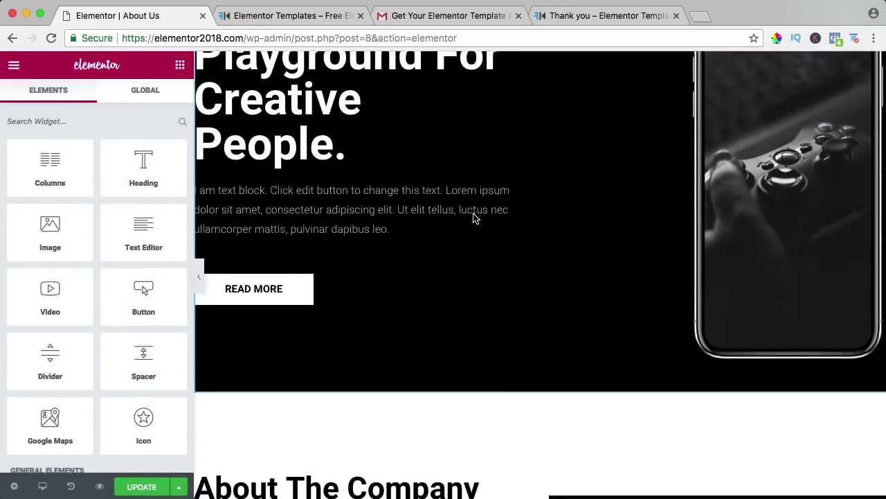
{"action": "scroll", "coordinate": [411, 178], "scroll_direction": "down", "scroll_amount": 10}
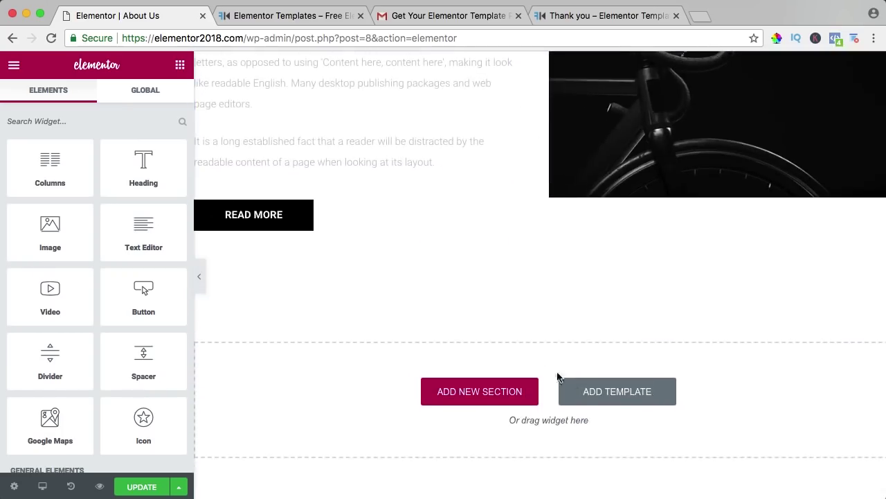
Step: Add the dark three-person block from the library's Team category
{"action": "left_click", "coordinate": [617, 392]}
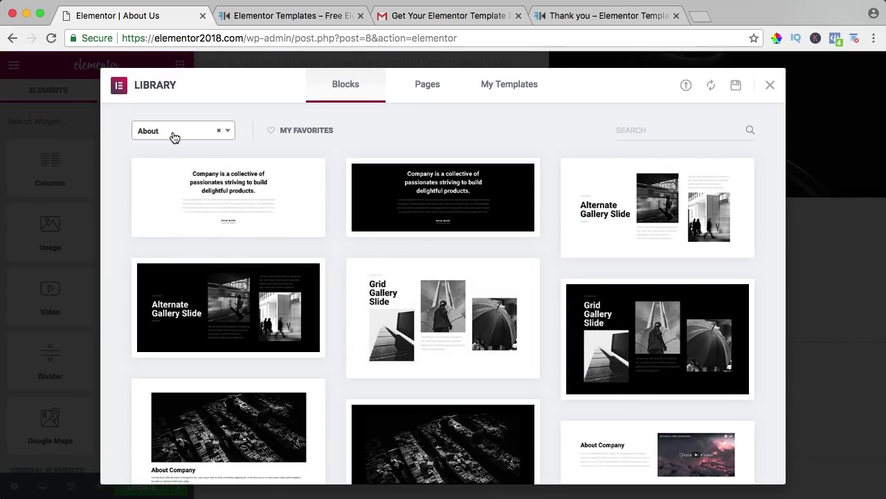
{"action": "left_click", "coordinate": [219, 130]}
{"action": "left_click", "coordinate": [170, 136]}
{"action": "type", "text": "team"}
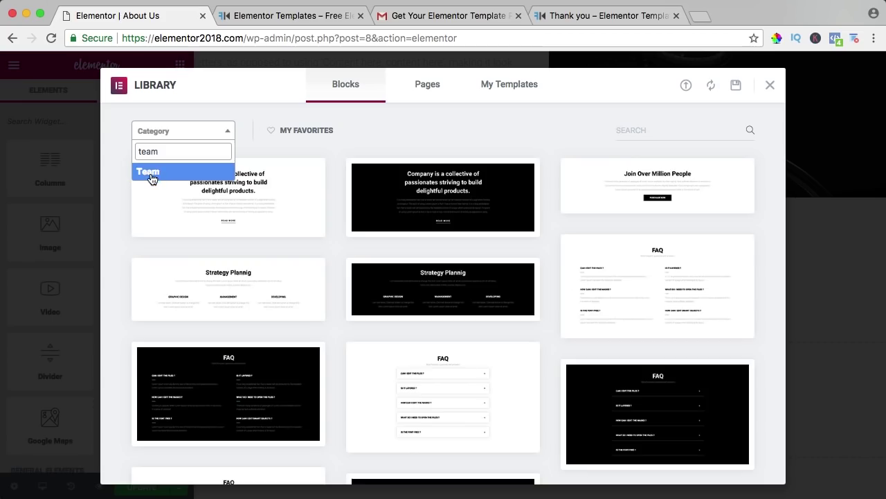
{"action": "left_click", "coordinate": [151, 173]}
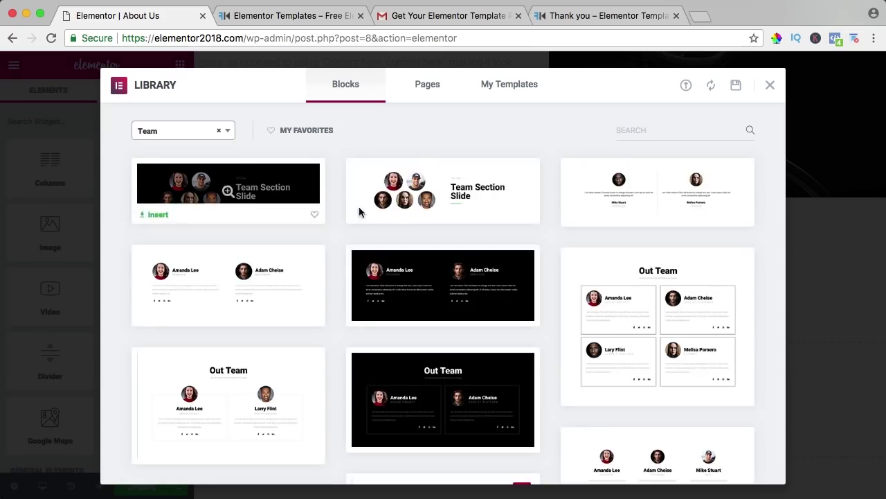
{"action": "scroll", "coordinate": [328, 209], "scroll_direction": "down", "scroll_amount": 3}
{"action": "scroll", "coordinate": [328, 210], "scroll_direction": "down", "scroll_amount": 7}
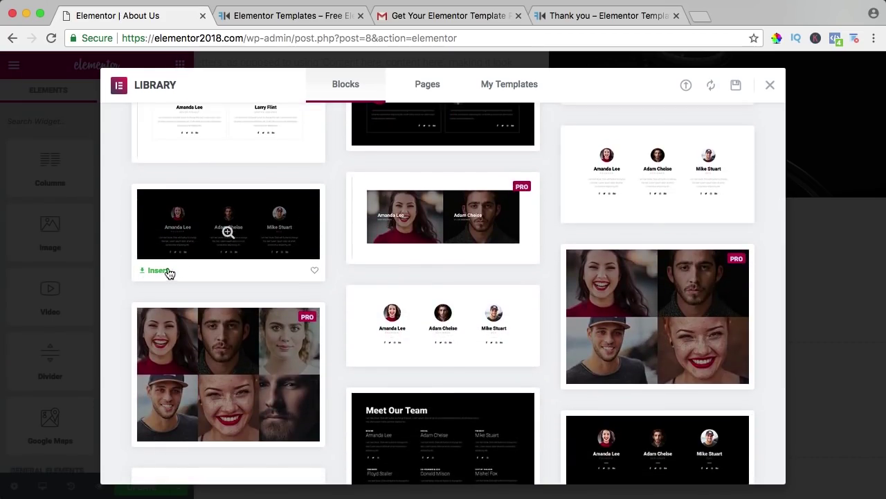
{"action": "left_click", "coordinate": [159, 270]}
{"action": "scroll", "coordinate": [538, 251], "scroll_direction": "down", "scroll_amount": 5}
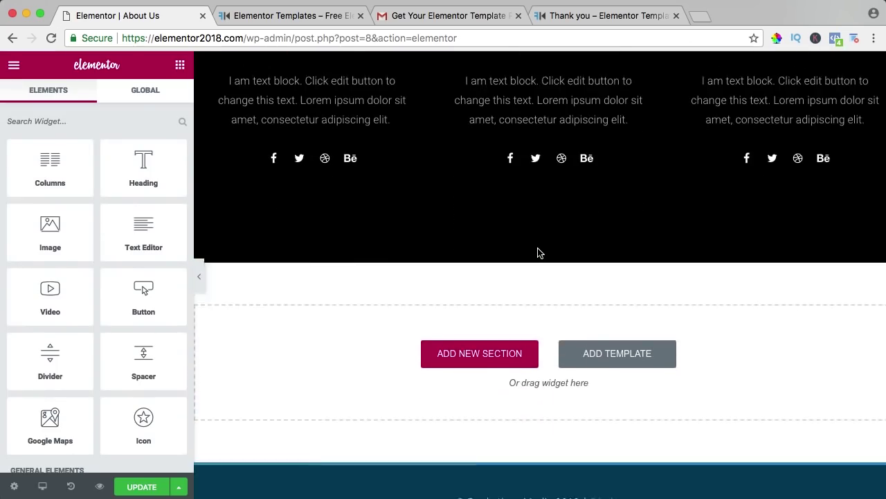
{"action": "scroll", "coordinate": [538, 253], "scroll_direction": "down", "scroll_amount": 1}
Step: Add the 'For All Inquiries' block from the library's Contact category
{"action": "left_click", "coordinate": [608, 321]}
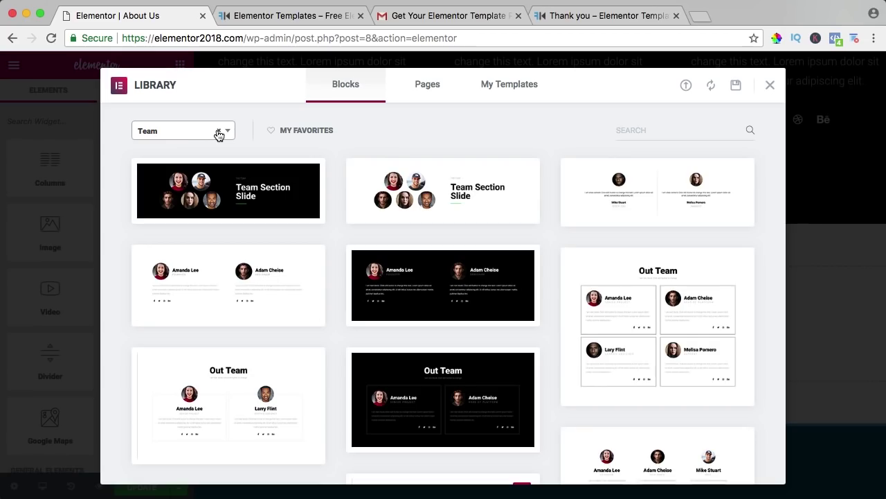
{"action": "left_click", "coordinate": [219, 130]}
{"action": "left_click", "coordinate": [182, 137]}
{"action": "type", "text": "co"}
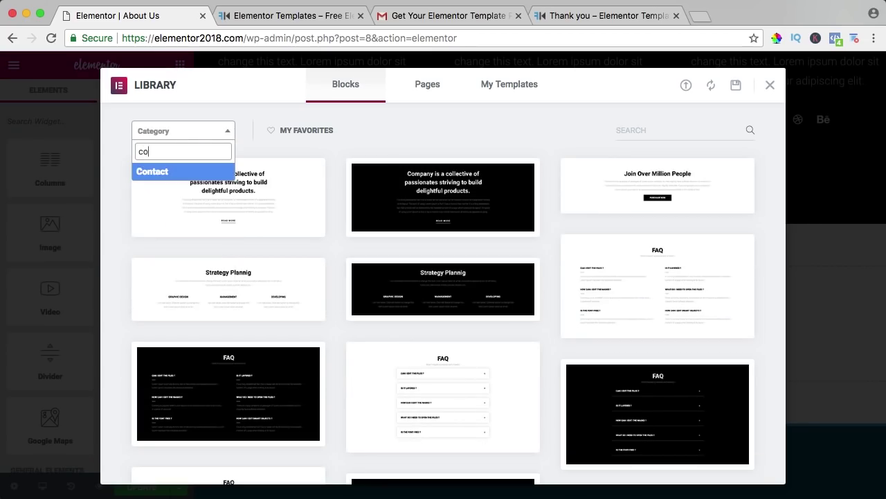
{"action": "type", "text": "nt"}
{"action": "left_click", "coordinate": [158, 173]}
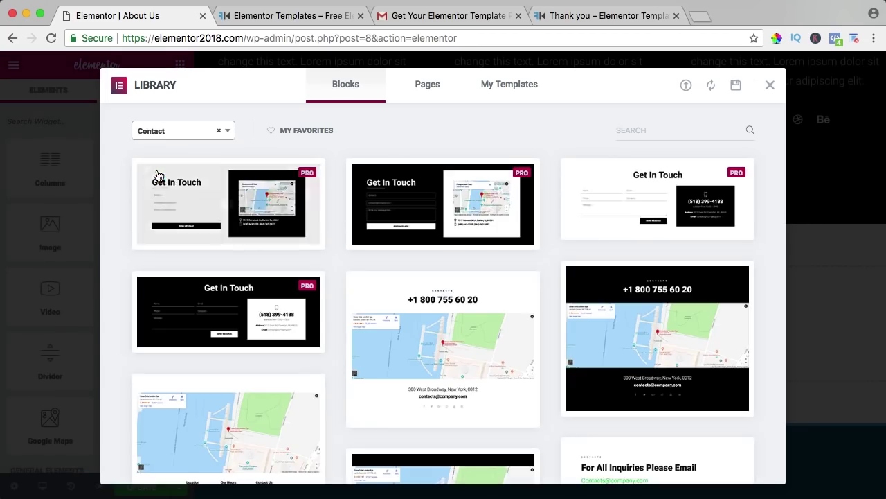
{"action": "scroll", "coordinate": [334, 182], "scroll_direction": "down", "scroll_amount": 5}
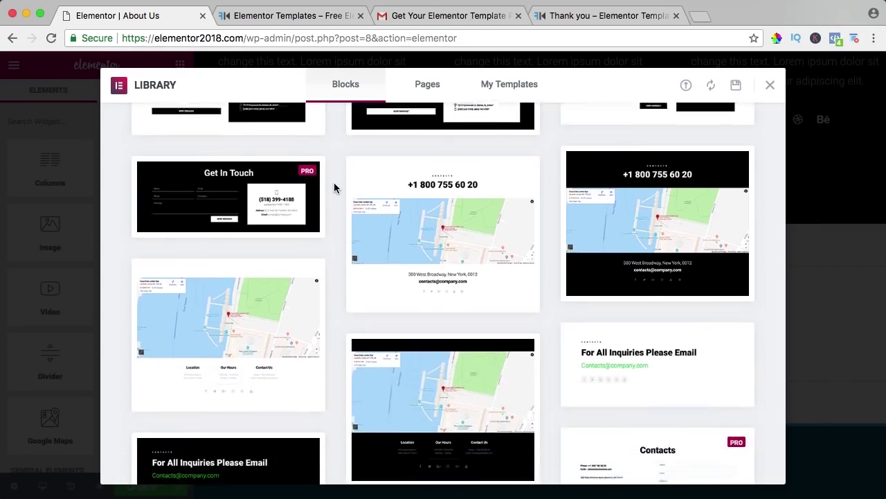
{"action": "scroll", "coordinate": [597, 192], "scroll_direction": "down", "scroll_amount": 5}
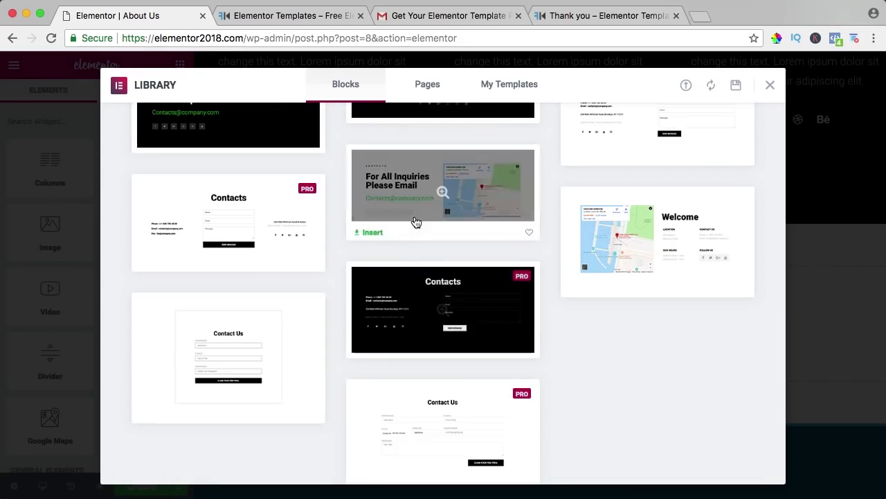
{"action": "left_click", "coordinate": [372, 230]}
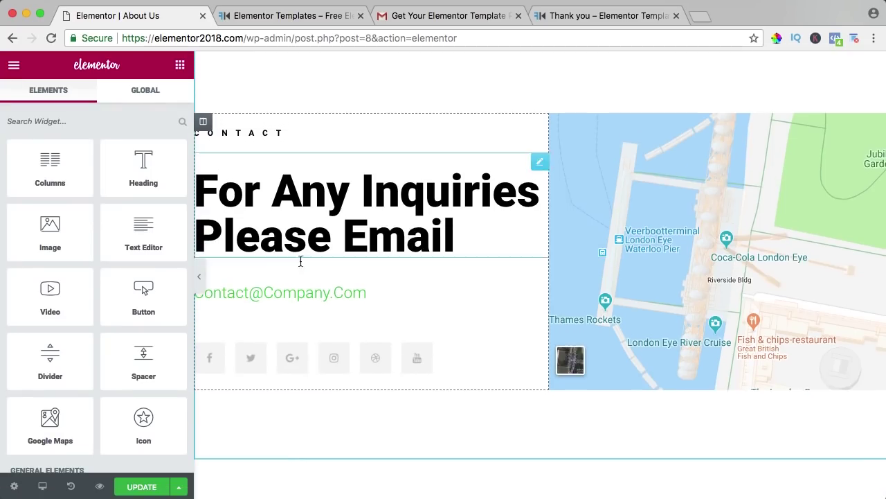
{"action": "left_click", "coordinate": [199, 279]}
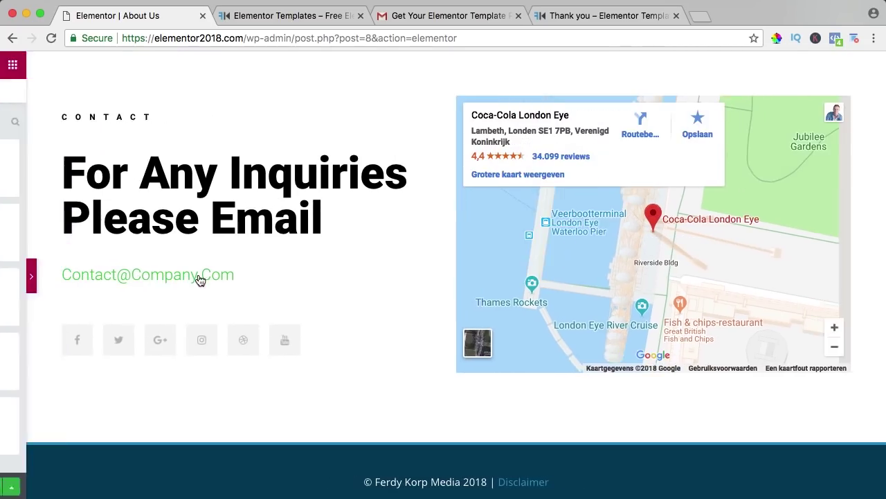
{"action": "scroll", "coordinate": [424, 269], "scroll_direction": "up", "scroll_amount": 3}
{"action": "scroll", "coordinate": [416, 272], "scroll_direction": "up", "scroll_amount": 10}
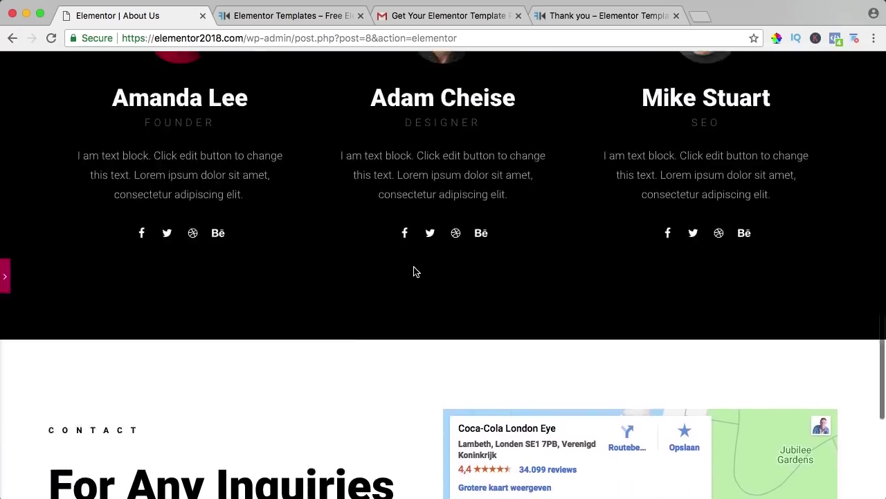
{"action": "scroll", "coordinate": [415, 266], "scroll_direction": "up", "scroll_amount": 10}
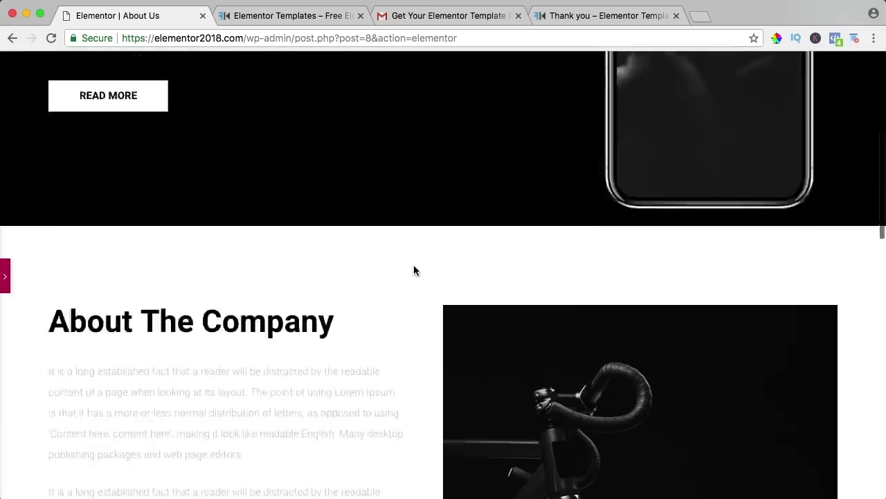
{"action": "scroll", "coordinate": [417, 204], "scroll_direction": "down", "scroll_amount": 15}
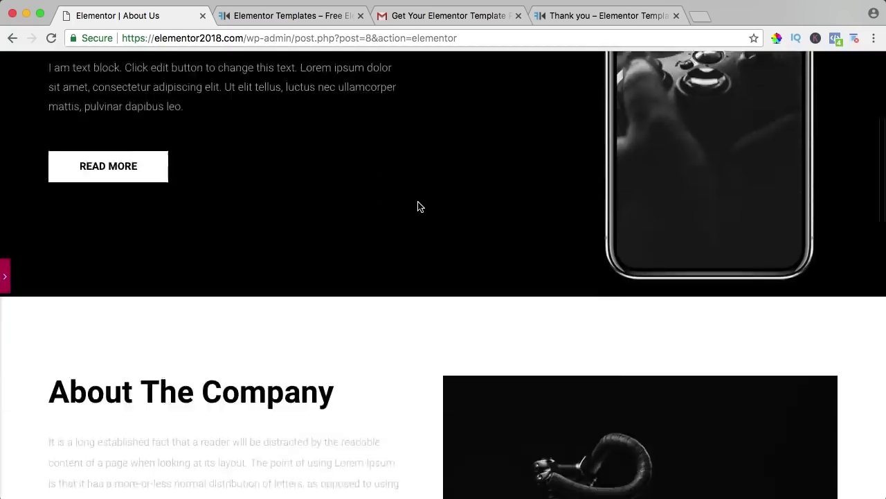
{"action": "scroll", "coordinate": [404, 201], "scroll_direction": "down", "scroll_amount": 8}
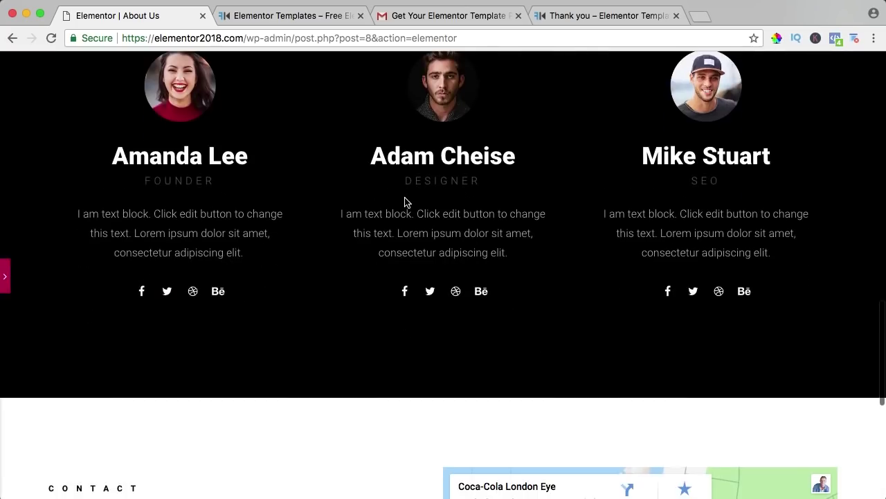
{"action": "scroll", "coordinate": [396, 200], "scroll_direction": "up", "scroll_amount": 20}
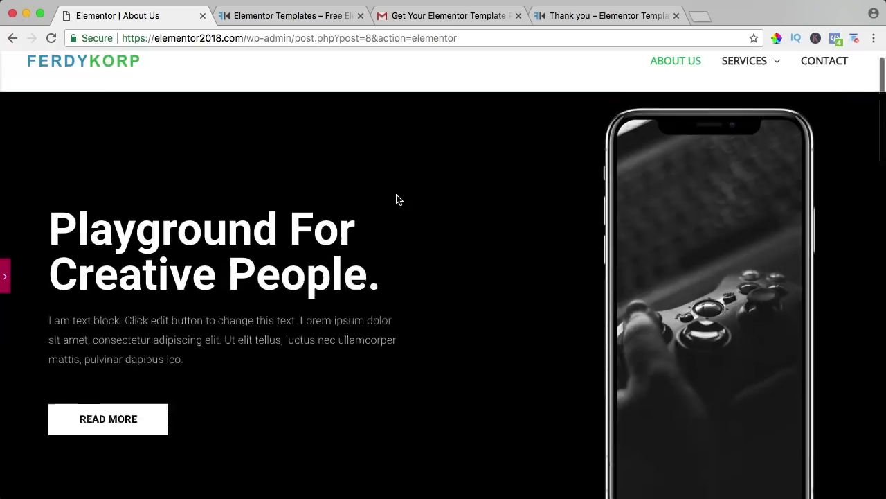
{"action": "left_click", "coordinate": [9, 276]}
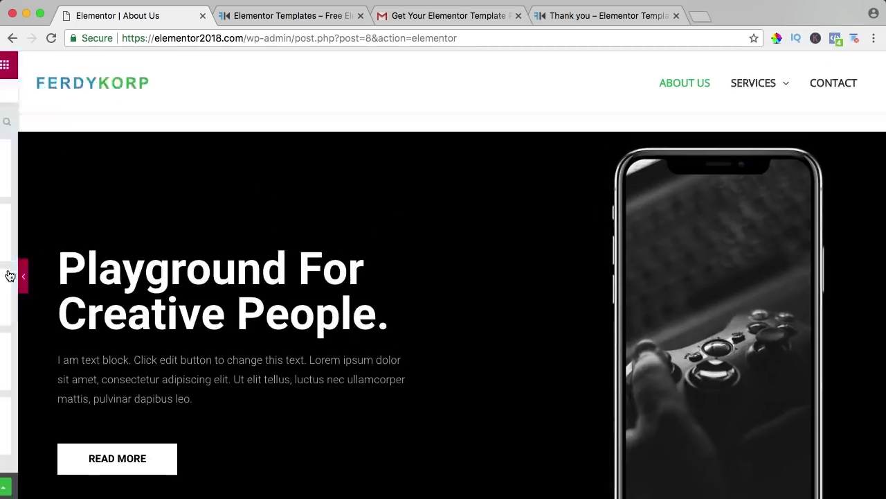
Step: Retitle the hero heading 'We Are Creative', styled uppercase in Tahoma at 73 px
{"action": "left_click", "coordinate": [348, 251]}
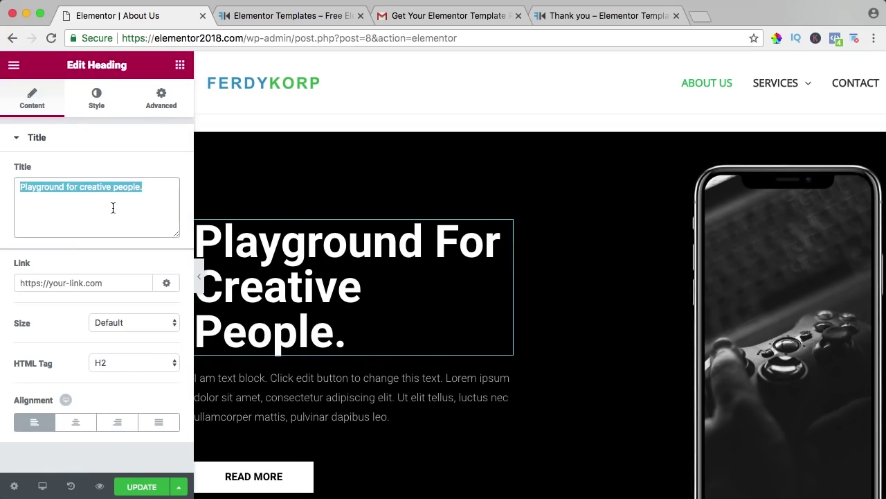
{"action": "type", "text": "We Are C"}
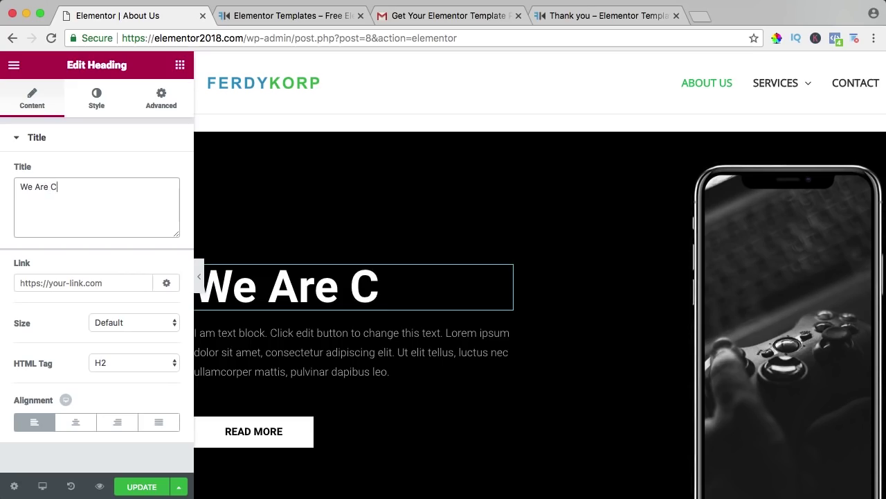
{"action": "type", "text": "reative"}
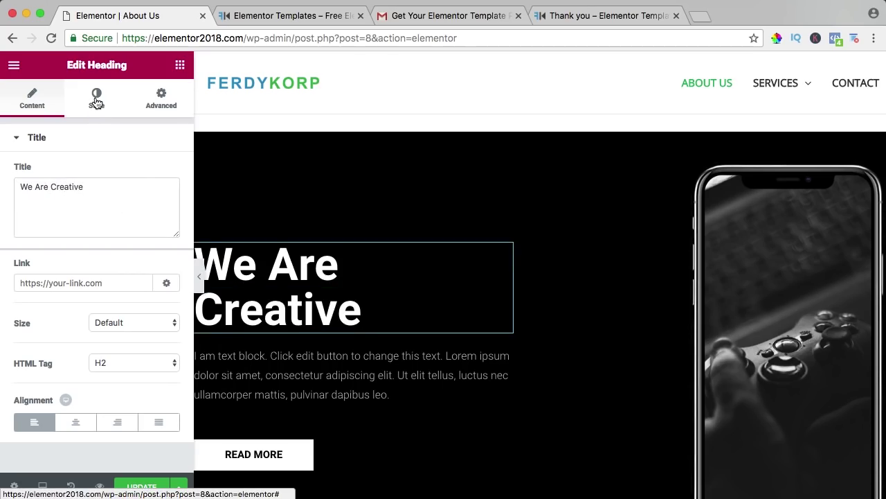
{"action": "left_click", "coordinate": [96, 100]}
{"action": "left_click", "coordinate": [162, 213]}
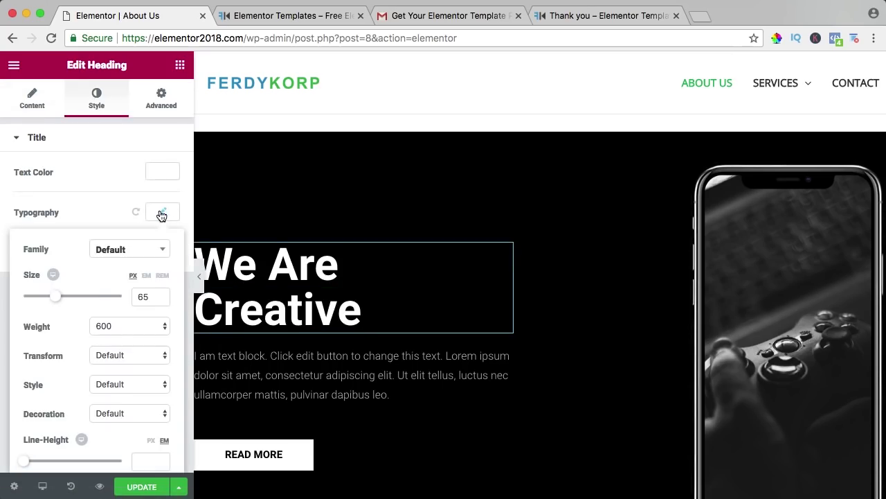
{"action": "left_click", "coordinate": [111, 356]}
{"action": "left_click", "coordinate": [115, 371]}
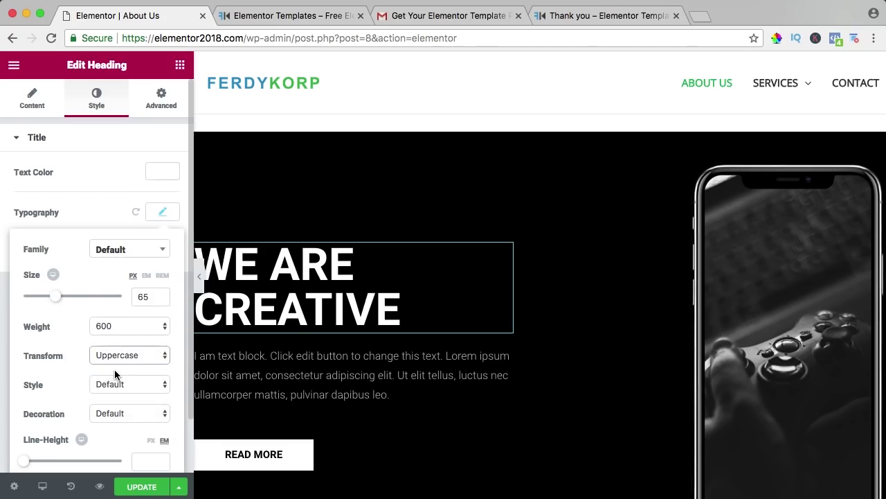
{"action": "left_click_drag", "start_coordinate": [57, 303], "coordinate": [63, 301]}
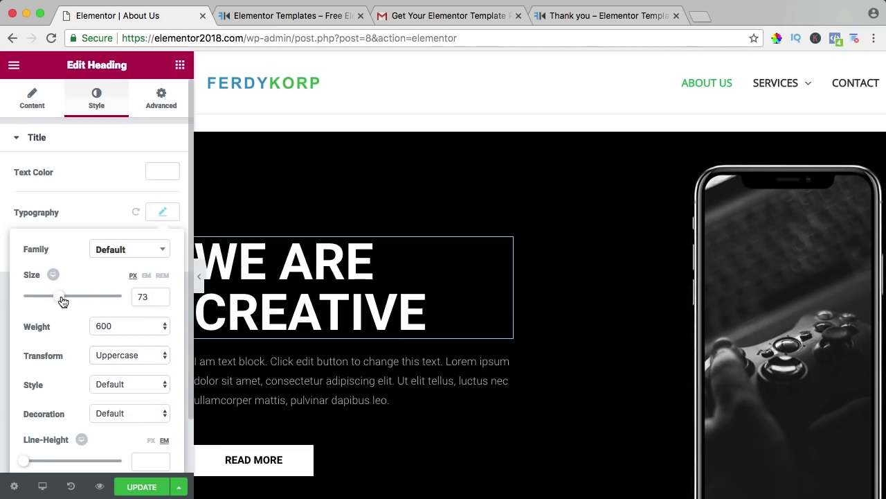
{"action": "left_click", "coordinate": [110, 254]}
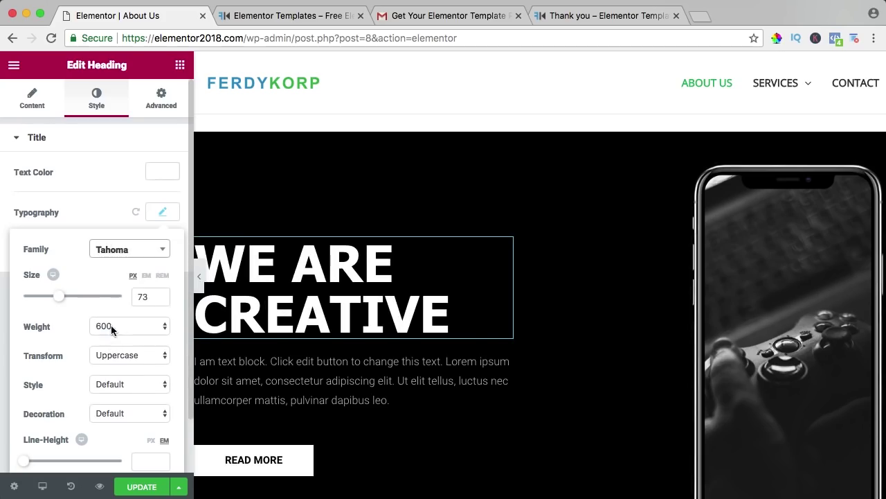
{"action": "left_click", "coordinate": [199, 279]}
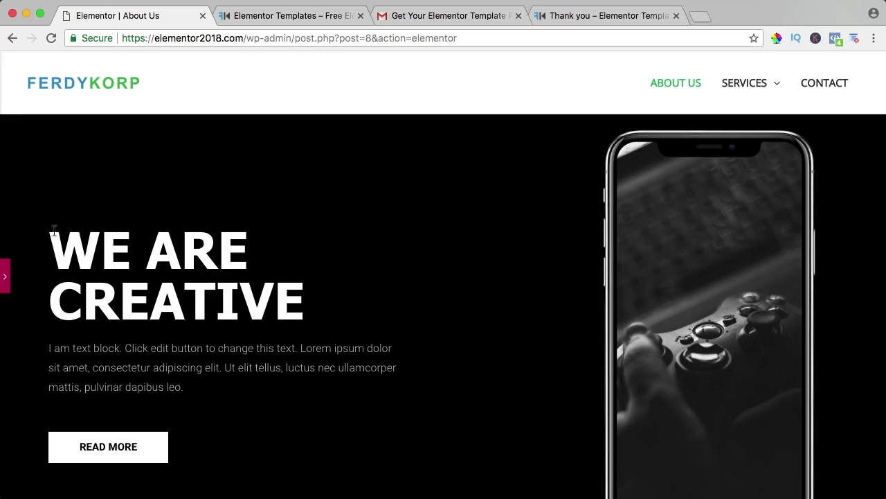
Step: Preview the About Us page changes in a new tab, then return to the editor
{"action": "left_click", "coordinate": [5, 277]}
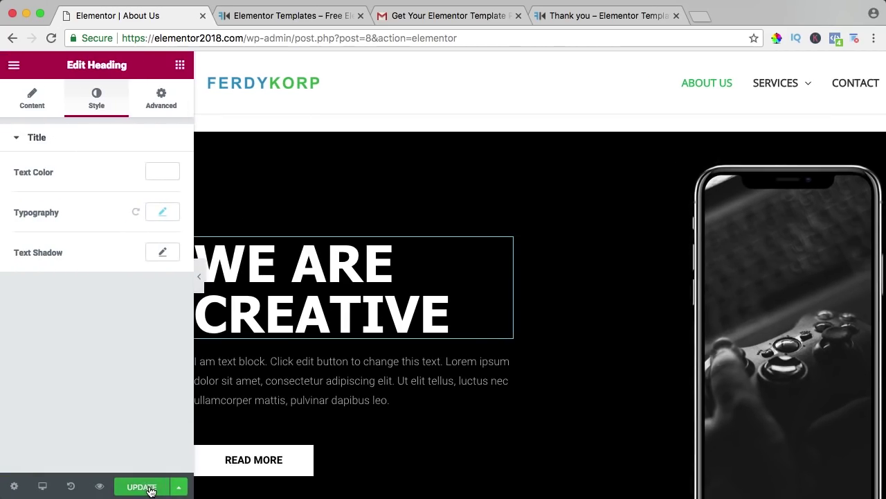
{"action": "left_click", "coordinate": [100, 487]}
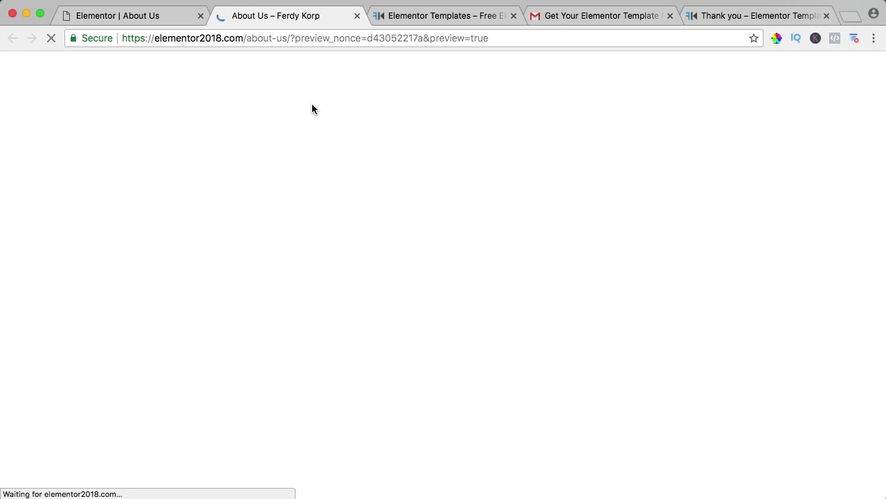
{"action": "scroll", "coordinate": [309, 156], "scroll_direction": "down", "scroll_amount": 1}
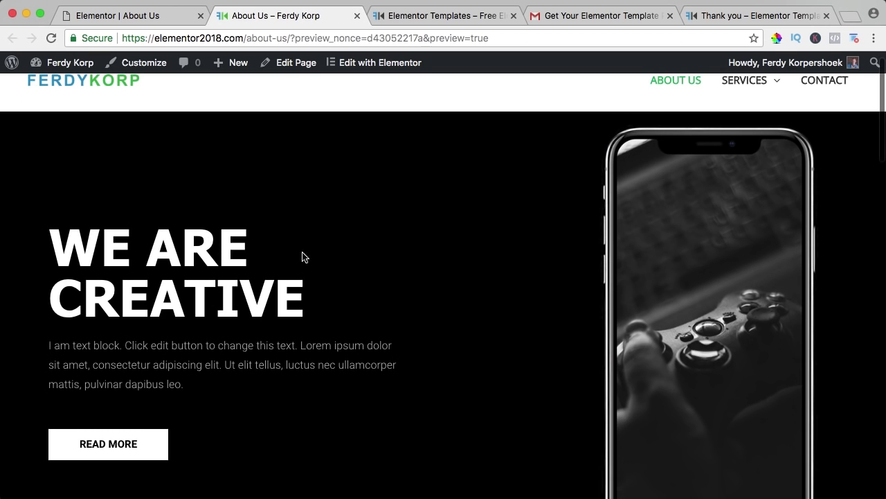
{"action": "scroll", "coordinate": [336, 246], "scroll_direction": "down", "scroll_amount": 1}
{"action": "left_click", "coordinate": [161, 15]}
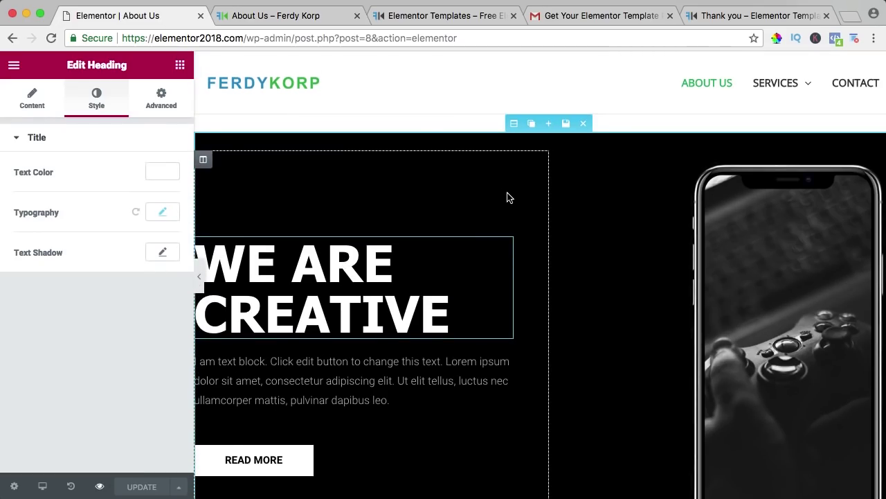
Step: Give the hero section a gradient background from a pasted blue to #194d65
{"action": "left_click", "coordinate": [515, 126]}
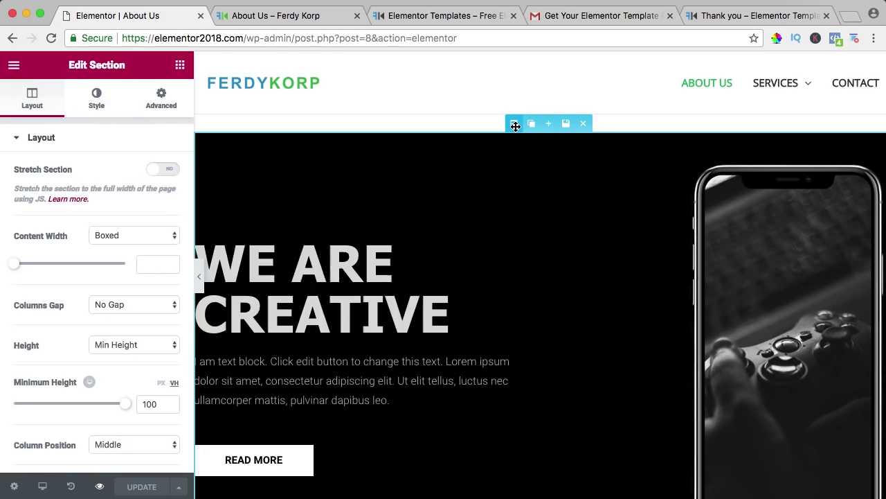
{"action": "left_click", "coordinate": [95, 104]}
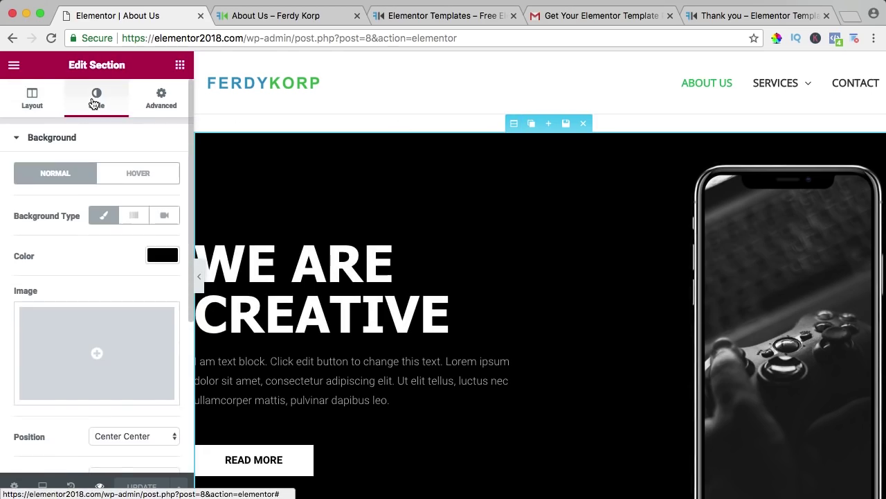
{"action": "scroll", "coordinate": [95, 103], "scroll_direction": "down", "scroll_amount": 1}
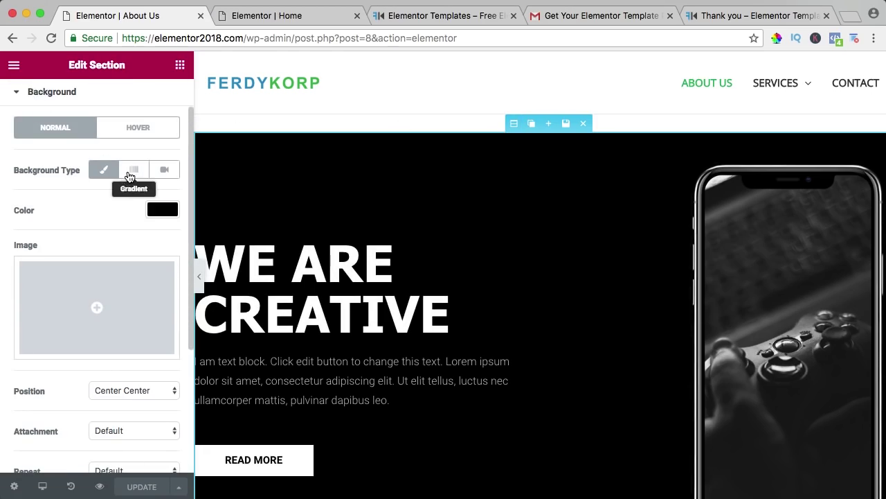
{"action": "left_click", "coordinate": [132, 172]}
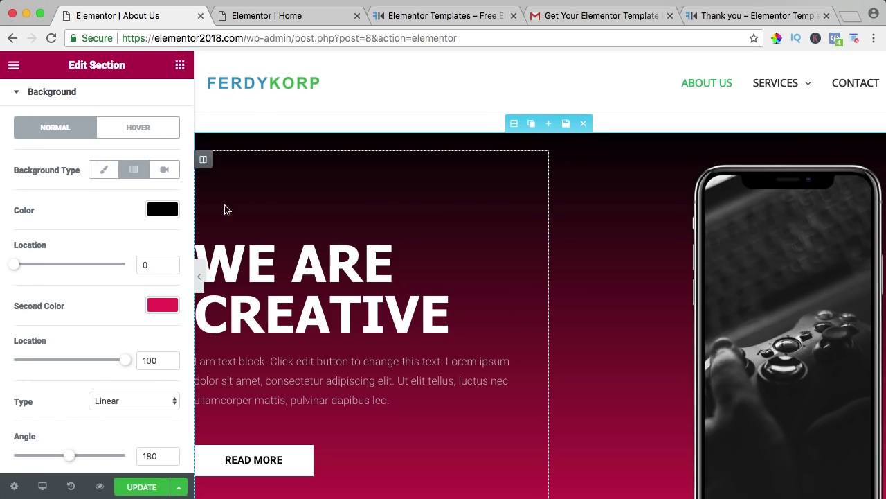
{"action": "left_click", "coordinate": [161, 211]}
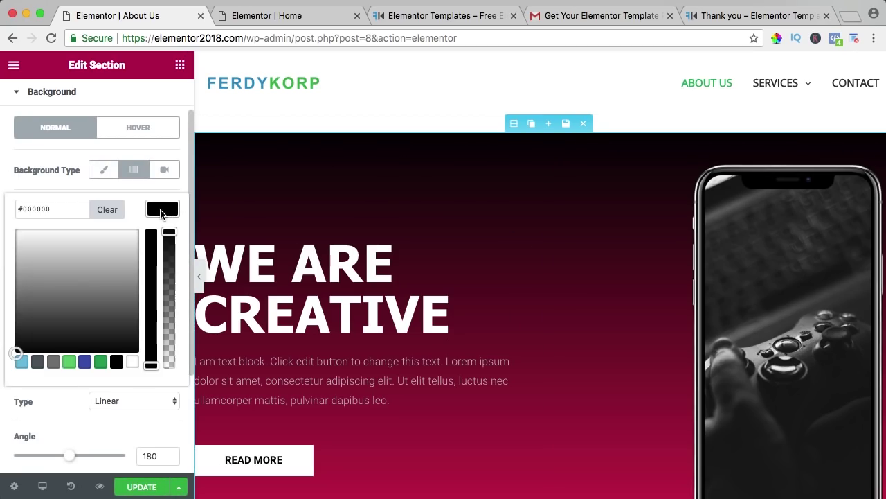
{"action": "left_click", "coordinate": [72, 207]}
{"action": "type", "text": "#3c9ac8"}
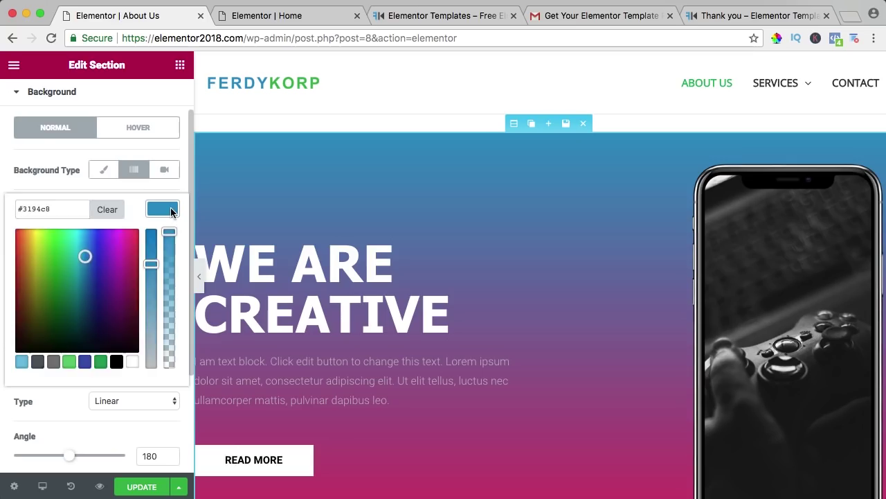
{"action": "left_click", "coordinate": [173, 208]}
{"action": "left_click", "coordinate": [160, 307]}
{"action": "left_click", "coordinate": [52, 305]}
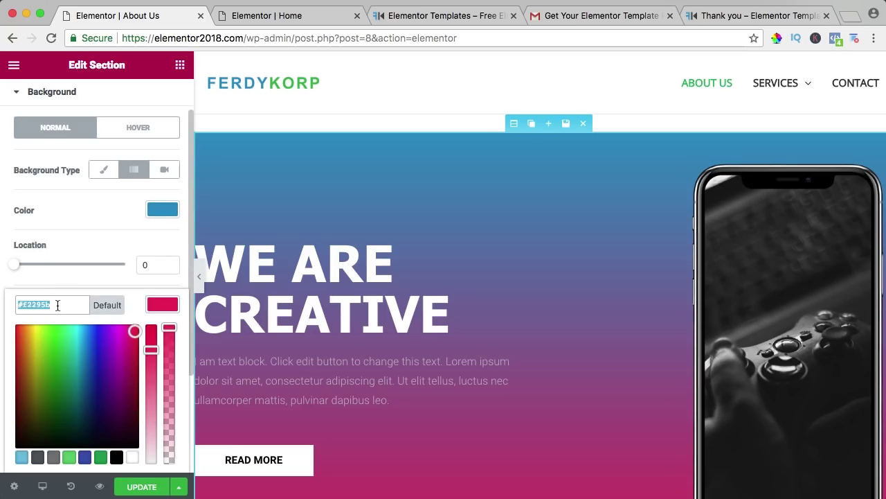
{"action": "type", "text": "#194d65"}
{"action": "left_click", "coordinate": [161, 305]}
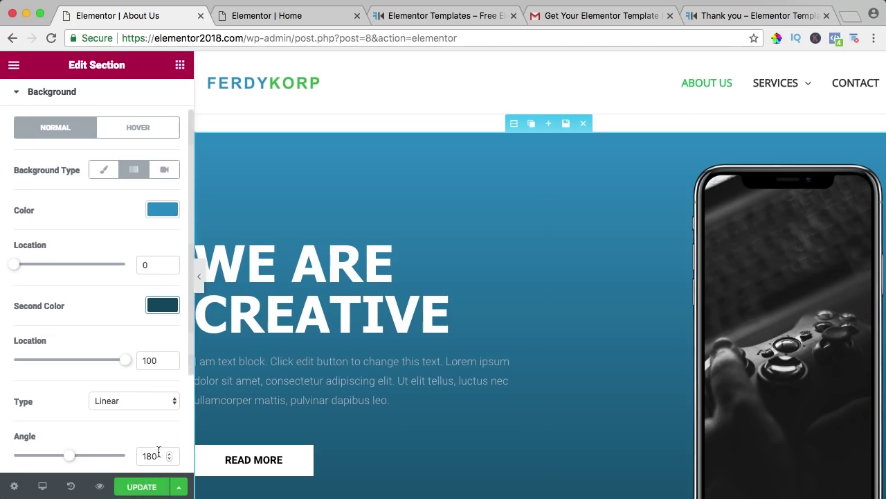
Step: Save the page and inspect the faint grey hero paragraph in the live preview
{"action": "left_click", "coordinate": [145, 487]}
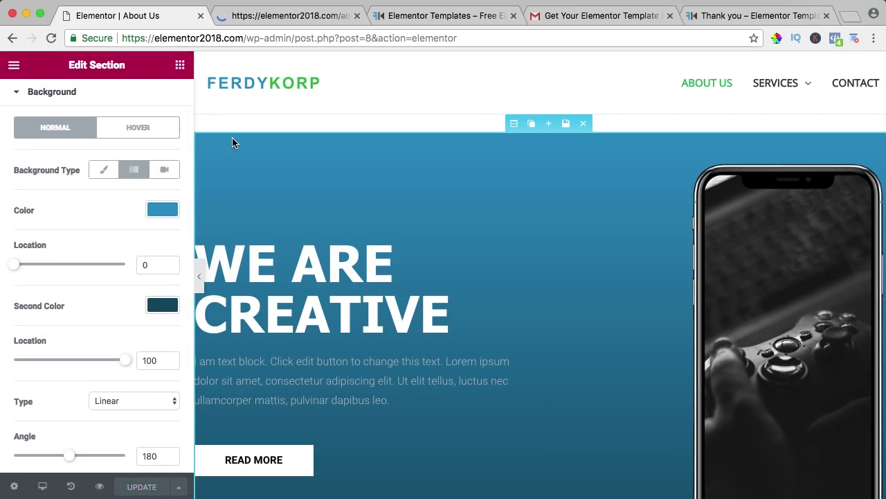
{"action": "left_click", "coordinate": [269, 16]}
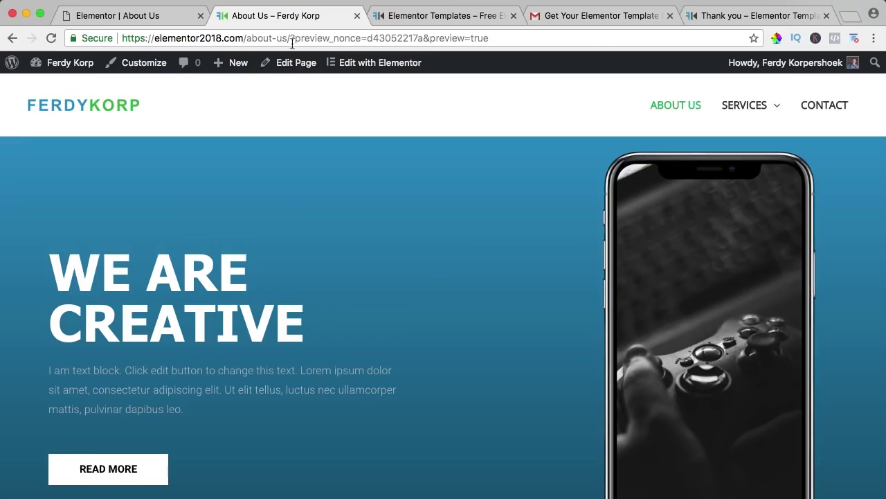
{"action": "scroll", "coordinate": [390, 210], "scroll_direction": "down", "scroll_amount": 5}
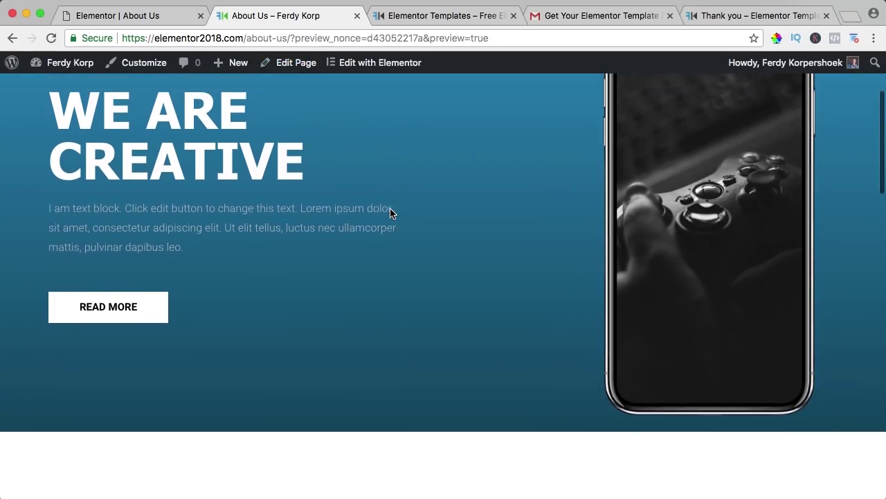
{"action": "scroll", "coordinate": [390, 210], "scroll_direction": "up", "scroll_amount": 2}
{"action": "left_click_drag", "start_coordinate": [97, 255], "coordinate": [202, 285]}
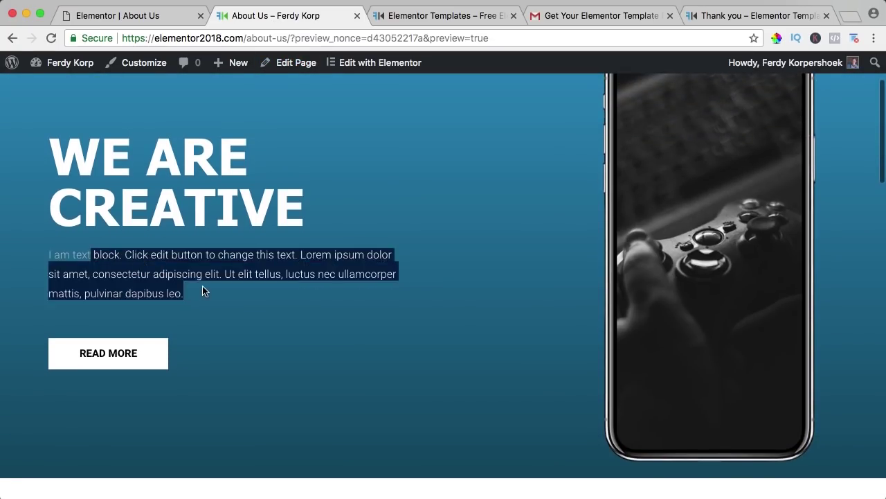
{"action": "left_click", "coordinate": [166, 15]}
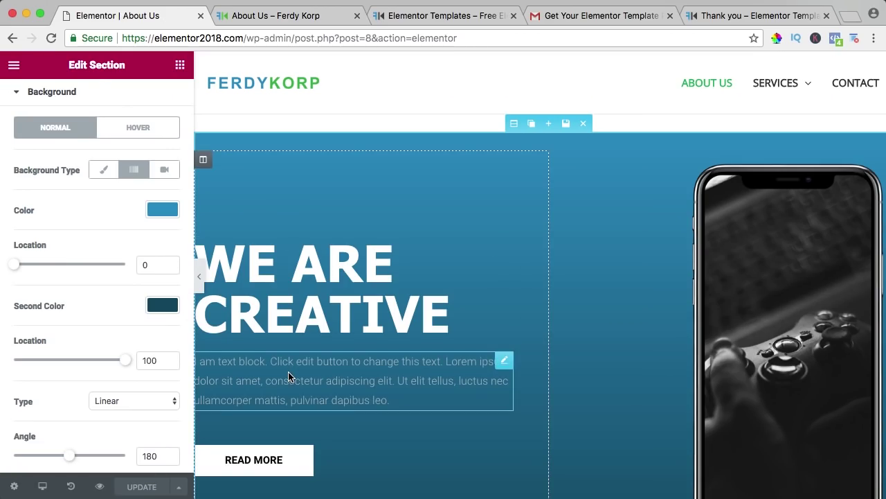
Step: Make the hero paragraph text white
{"action": "left_click", "coordinate": [289, 376]}
{"action": "left_click", "coordinate": [97, 102]}
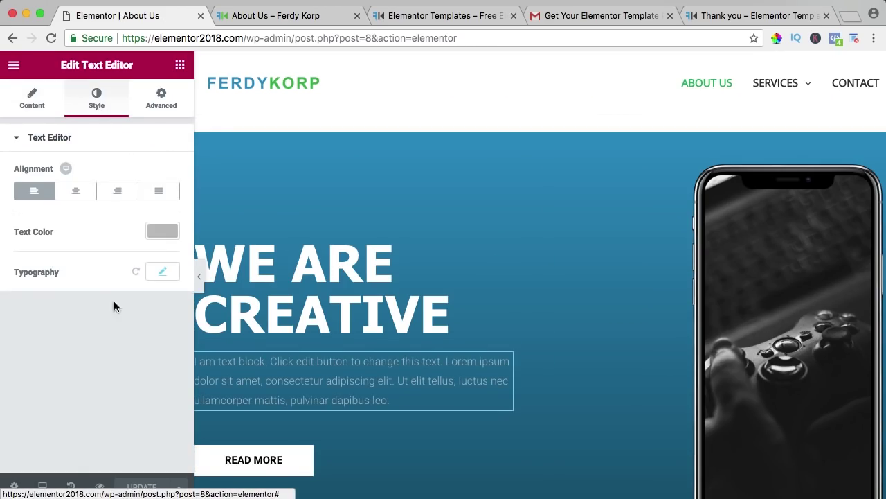
{"action": "left_click", "coordinate": [159, 234]}
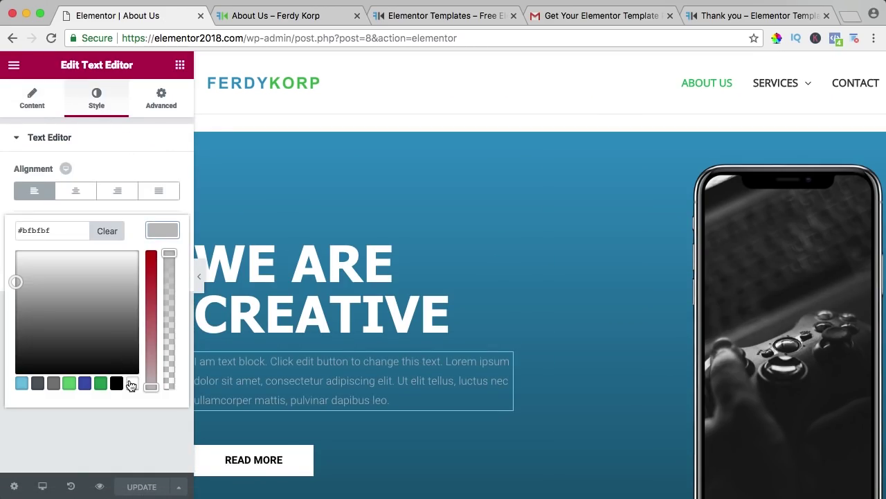
{"action": "left_click", "coordinate": [131, 385]}
{"action": "left_click", "coordinate": [161, 229]}
{"action": "scroll", "coordinate": [311, 264], "scroll_direction": "down", "scroll_amount": 2}
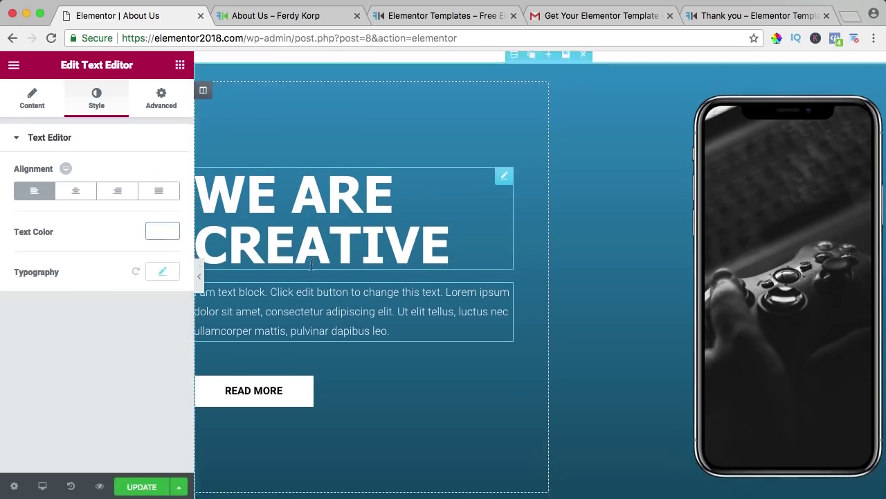
{"action": "scroll", "coordinate": [311, 264], "scroll_direction": "down", "scroll_amount": 2}
Step: Change the READ MORE button label to 'Get In Contact'
{"action": "left_click", "coordinate": [303, 344]}
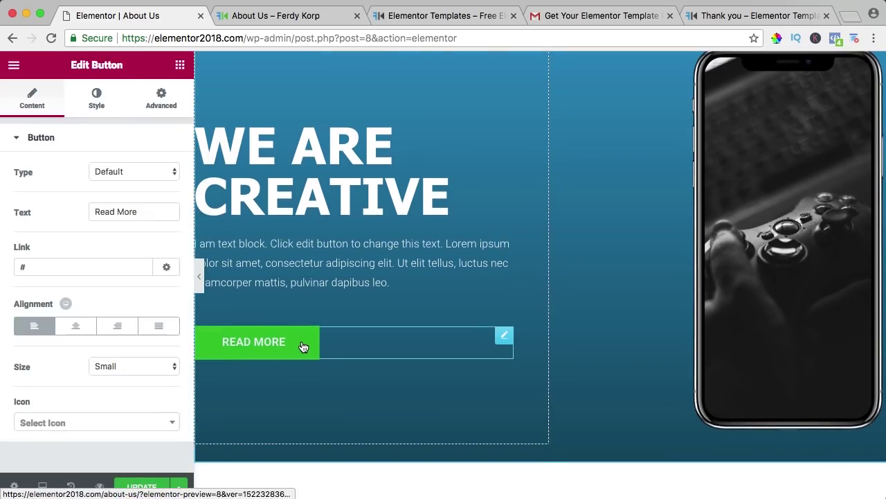
{"action": "triple_click", "coordinate": [134, 213]}
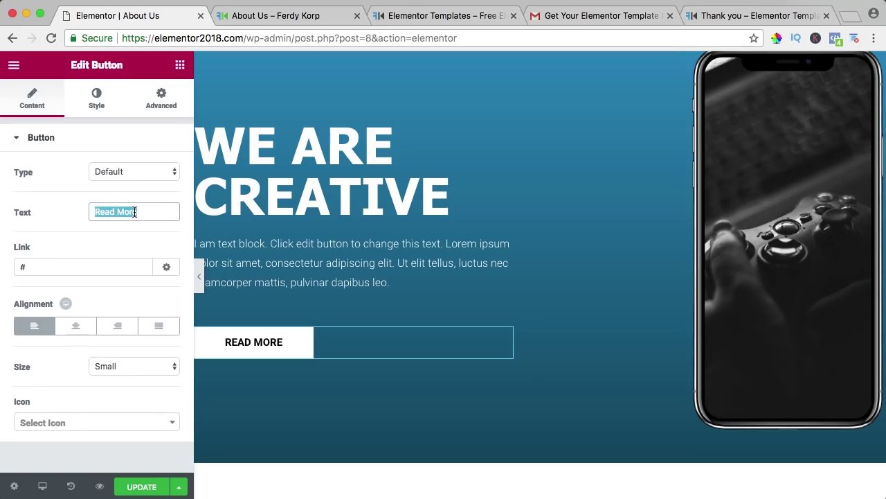
{"action": "type", "text": "Get In Cont"}
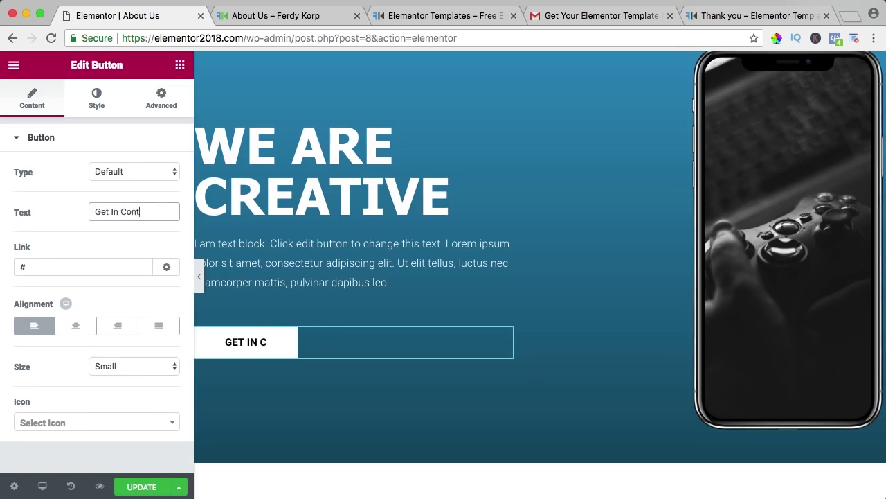
{"action": "type", "text": "act"}
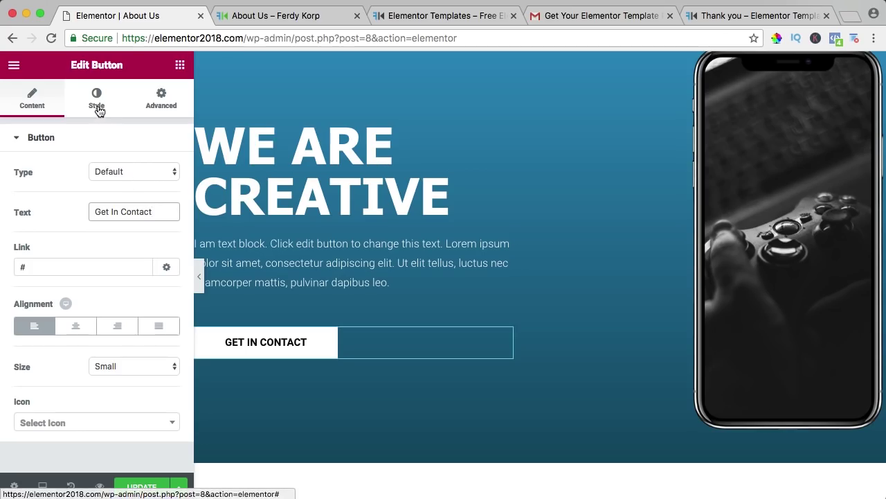
Step: Give the button white text and a fully transparent background
{"action": "left_click", "coordinate": [99, 103]}
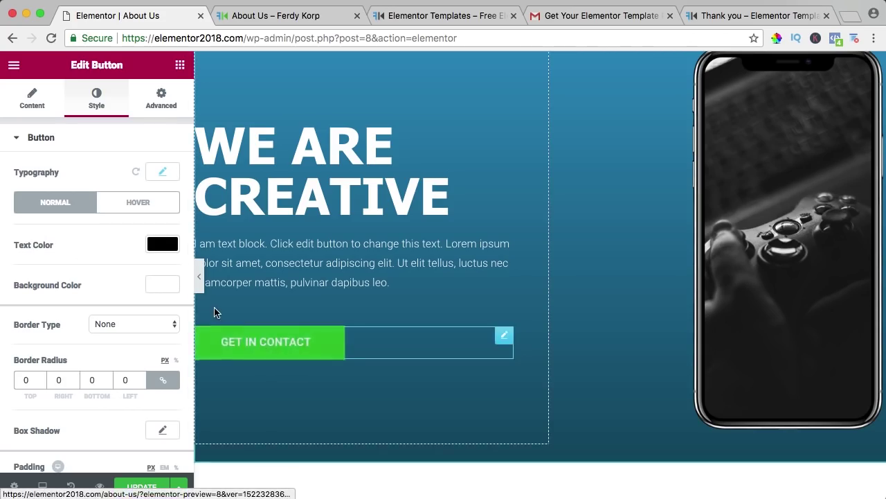
{"action": "left_click", "coordinate": [161, 245]}
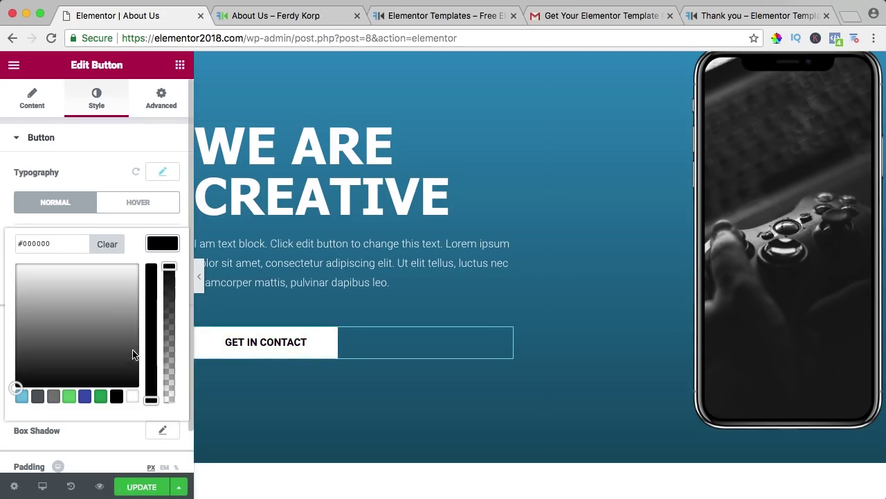
{"action": "left_click", "coordinate": [133, 397]}
{"action": "left_click", "coordinate": [163, 242]}
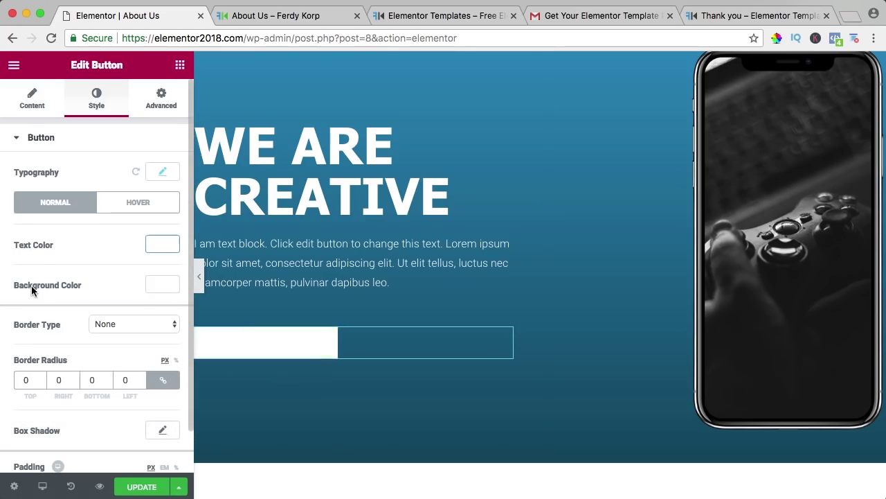
{"action": "left_click", "coordinate": [159, 285]}
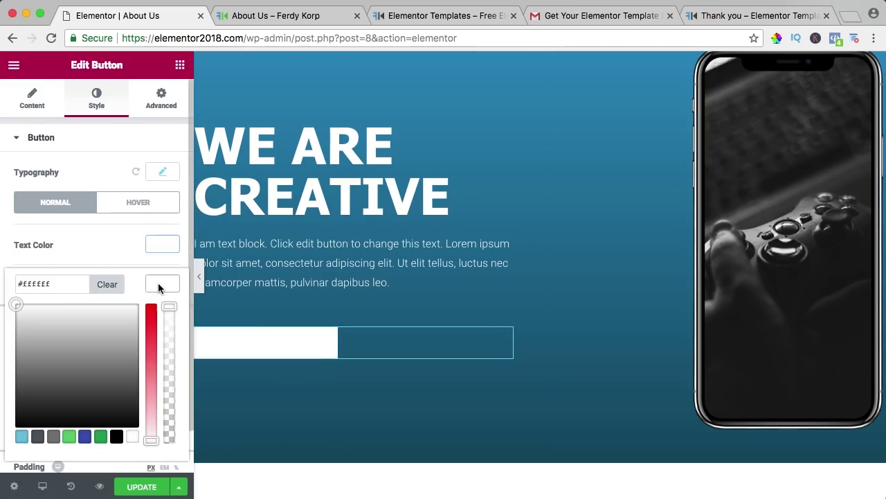
{"action": "left_click_drag", "start_coordinate": [166, 305], "coordinate": [167, 474]}
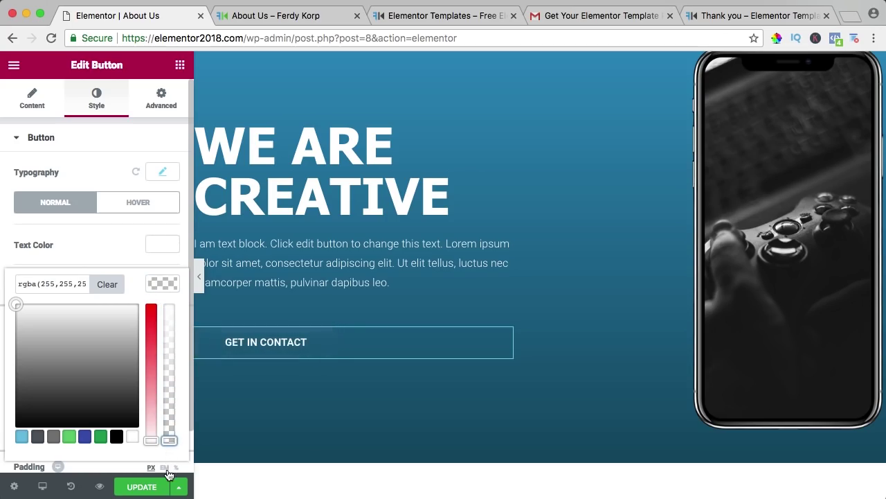
{"action": "left_click", "coordinate": [160, 290]}
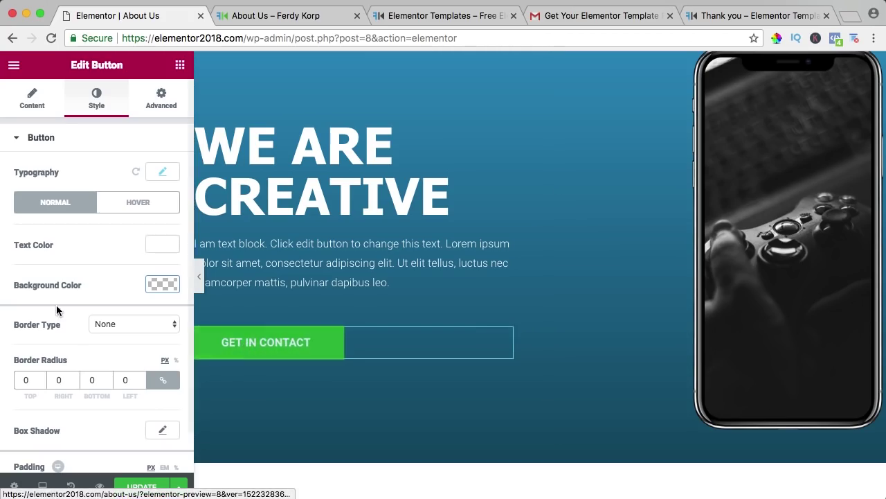
Step: Give the button a solid border with unlinked widths 0, 0, 3, 0
{"action": "left_click", "coordinate": [103, 329]}
{"action": "left_click", "coordinate": [105, 336]}
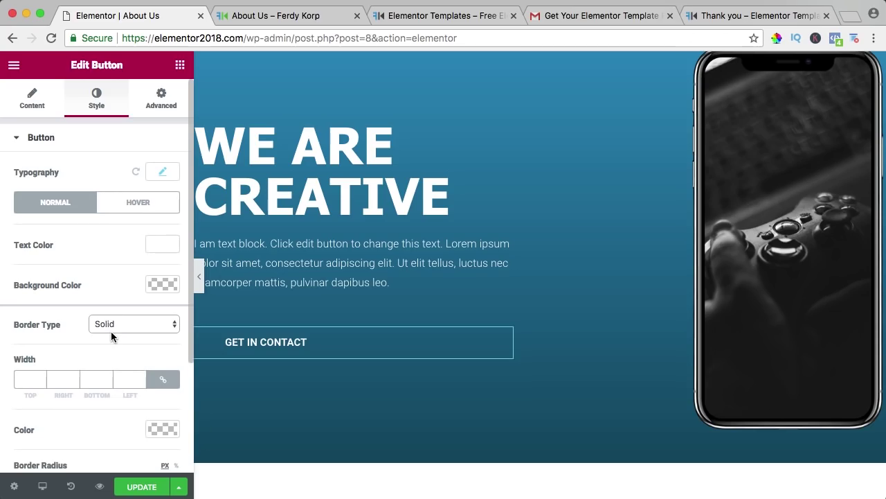
{"action": "left_click", "coordinate": [27, 378]}
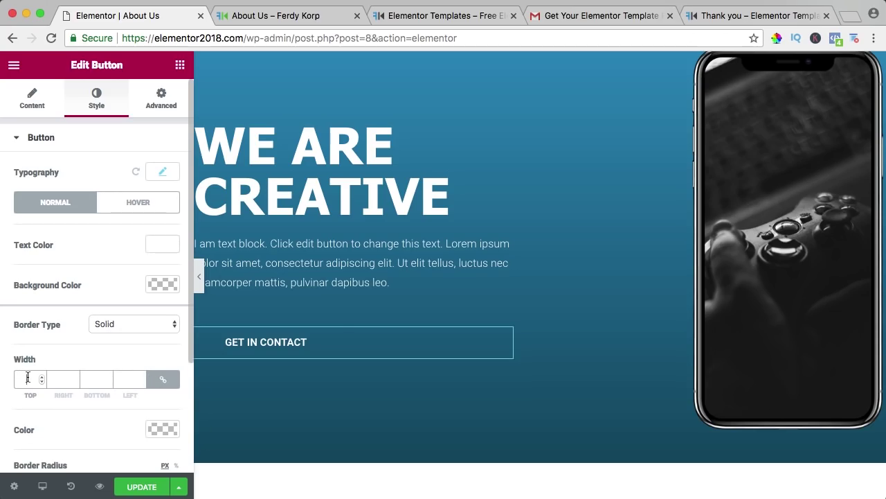
{"action": "type", "text": "5"}
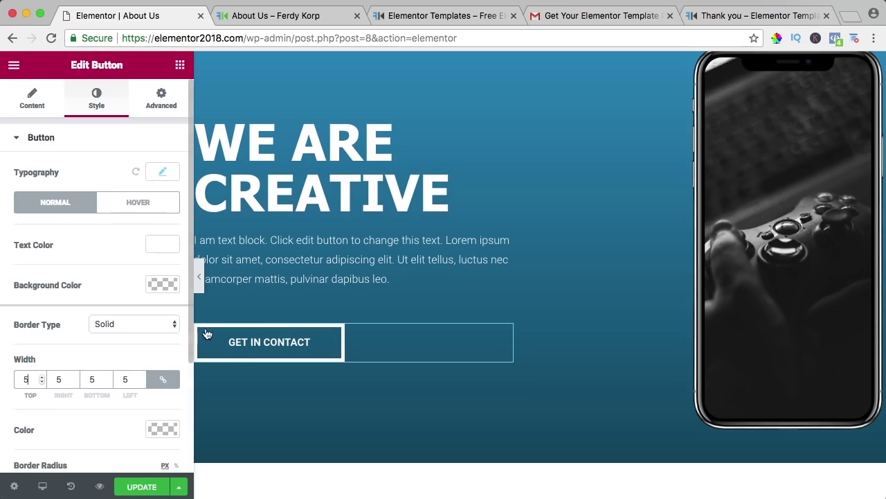
{"action": "left_click", "coordinate": [164, 383]}
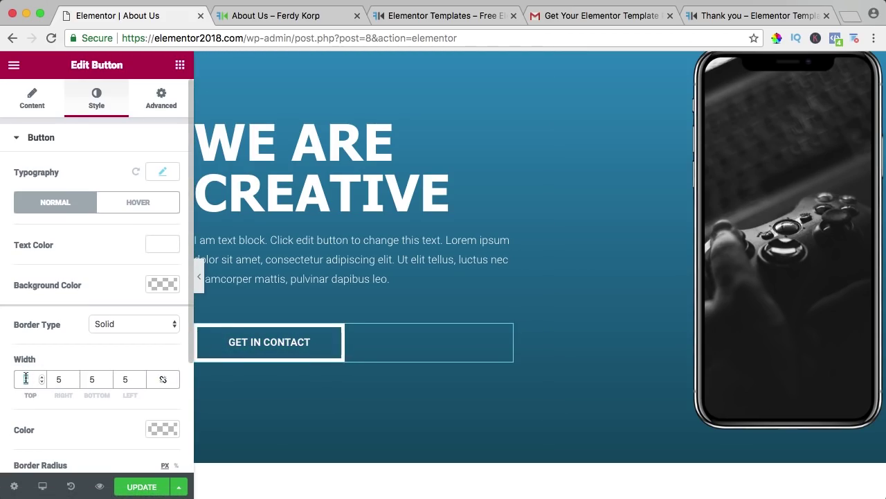
{"action": "type", "text": "0"}
{"action": "key", "text": "Tab"}
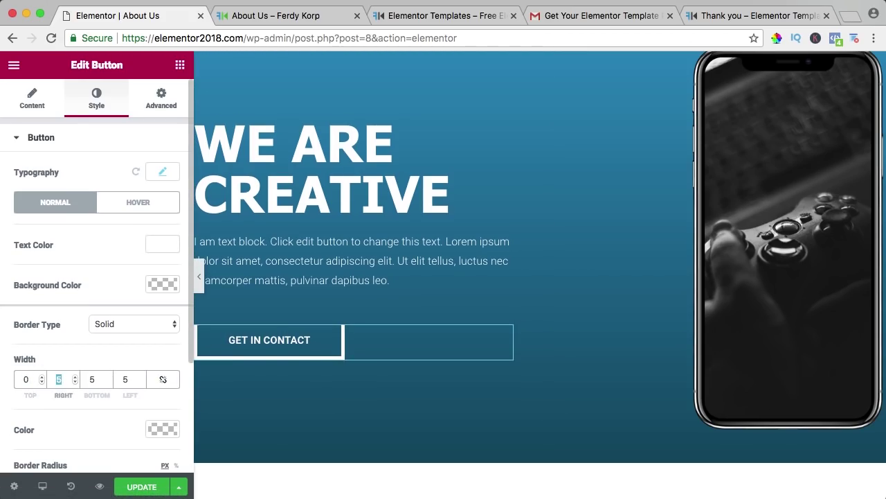
{"action": "type", "text": "0"}
{"action": "key", "text": "Tab"}
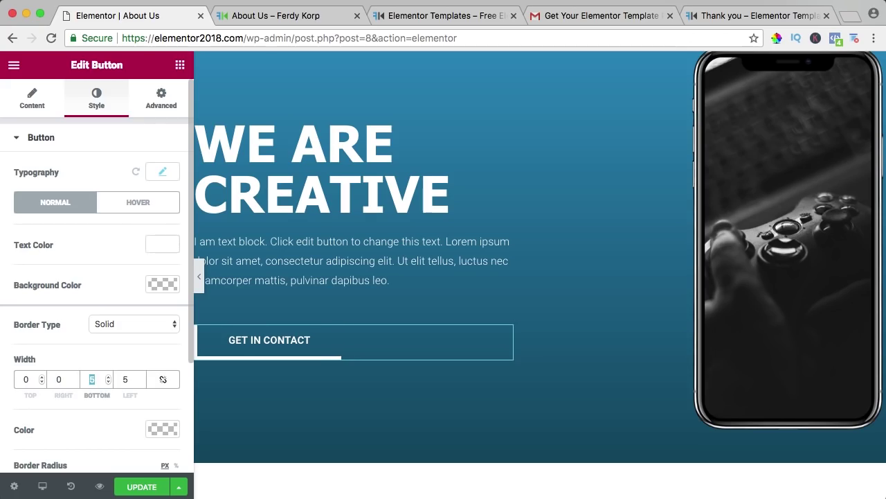
{"action": "type", "text": "3"}
{"action": "key", "text": "Tab"}
{"action": "type", "text": "0"}
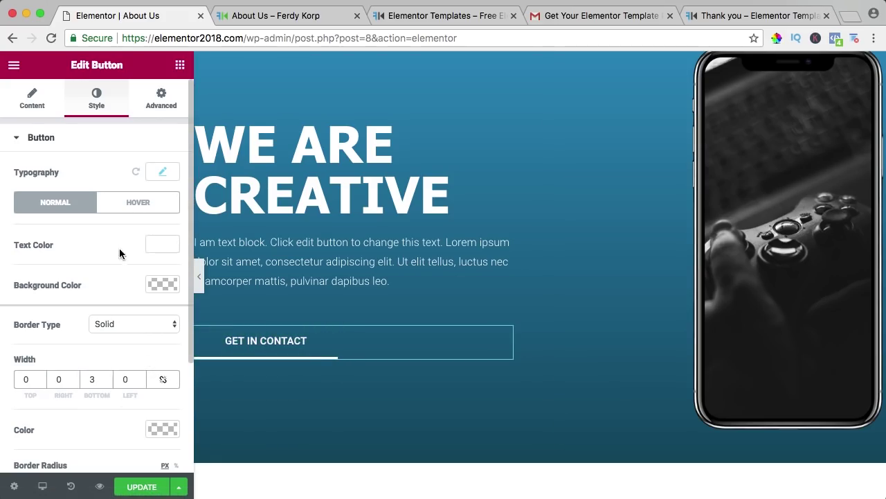
Step: Give the button a #194d65 hover background and set its hover animation to None
{"action": "left_click", "coordinate": [131, 209]}
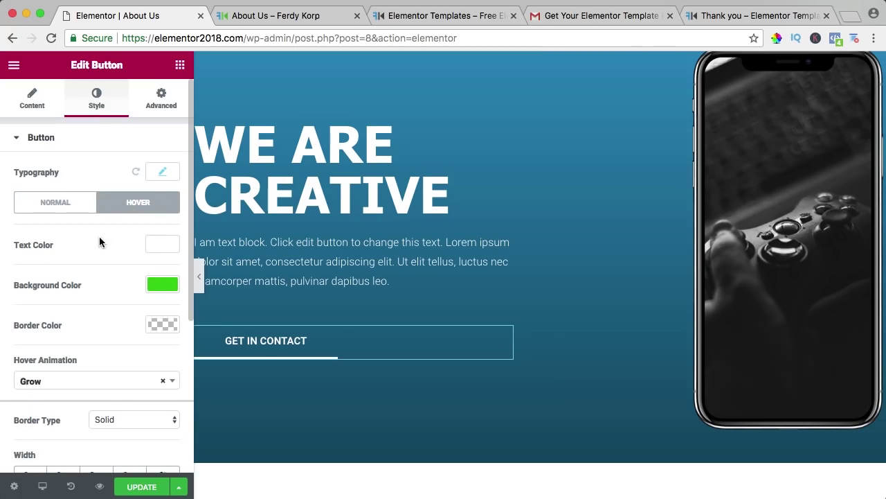
{"action": "left_click", "coordinate": [162, 285]}
{"action": "type", "text": "#194d65"}
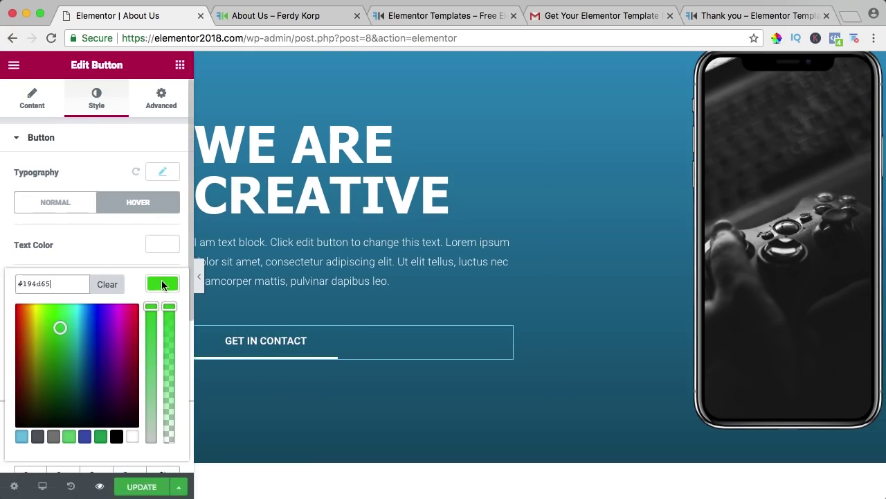
{"action": "left_click", "coordinate": [163, 284]}
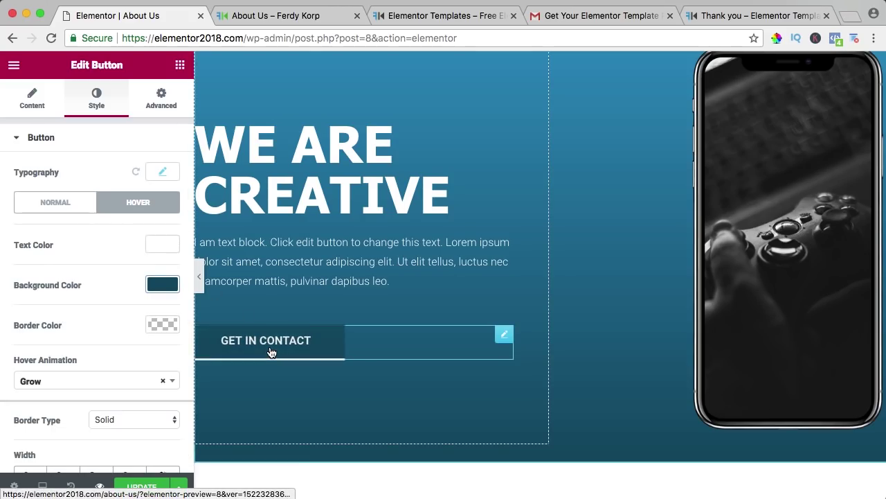
{"action": "scroll", "coordinate": [113, 281], "scroll_direction": "down", "scroll_amount": 2}
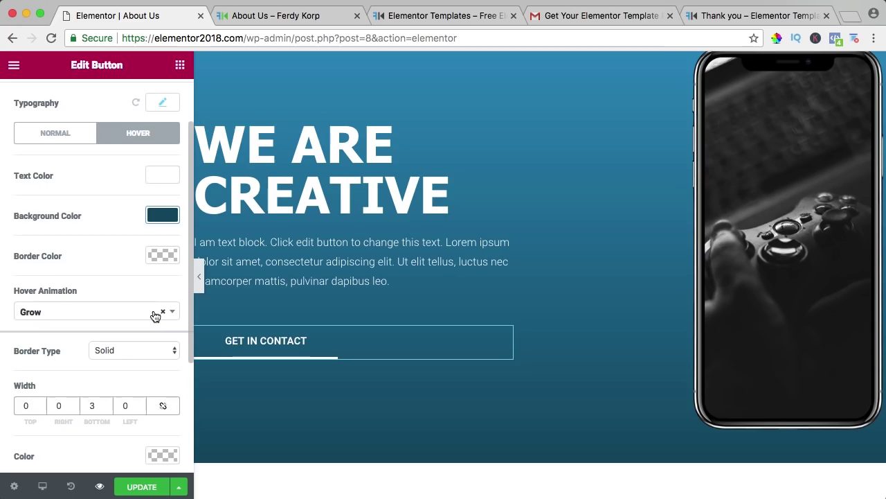
{"action": "left_click", "coordinate": [161, 315]}
{"action": "left_click", "coordinate": [137, 282]}
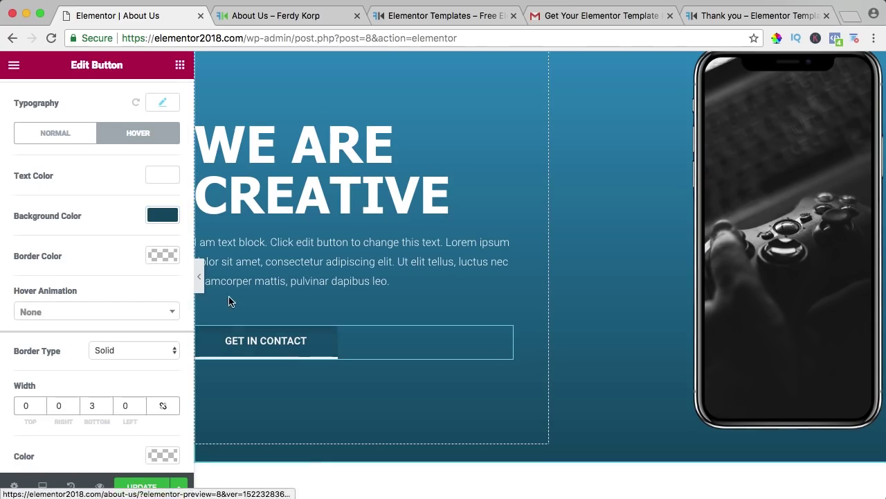
Step: Save the page, check it in the live preview, and return to the editor
{"action": "left_click", "coordinate": [147, 478]}
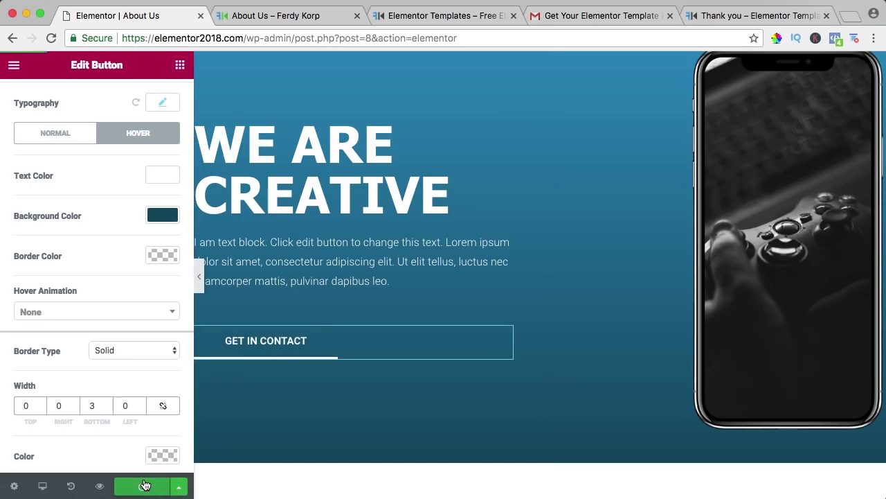
{"action": "left_click", "coordinate": [277, 15]}
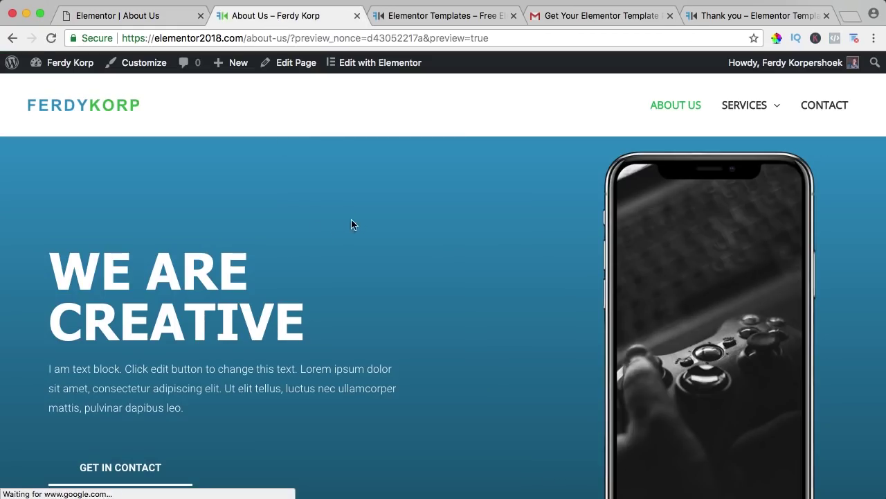
{"action": "scroll", "coordinate": [350, 223], "scroll_direction": "down", "scroll_amount": 3}
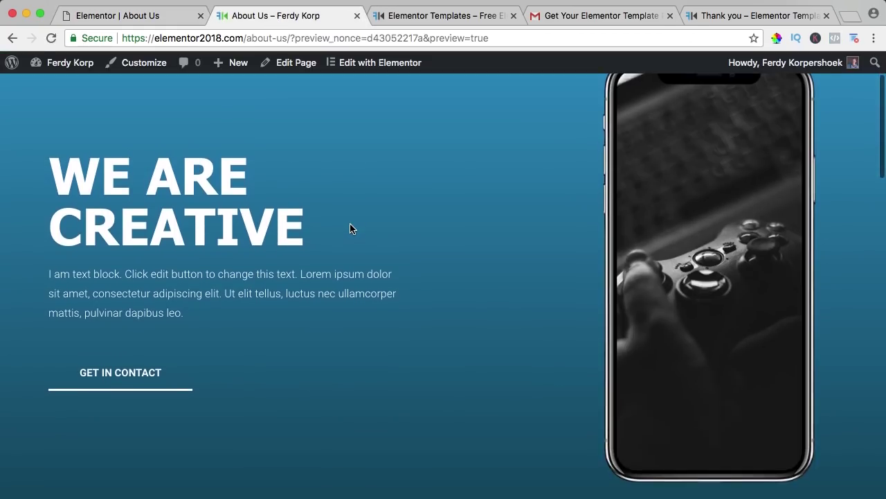
{"action": "scroll", "coordinate": [350, 228], "scroll_direction": "down", "scroll_amount": 2}
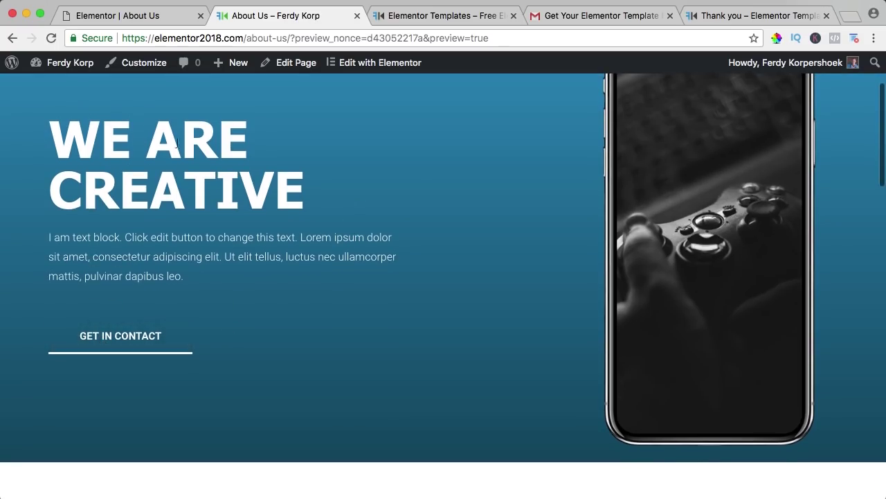
{"action": "left_click", "coordinate": [142, 19]}
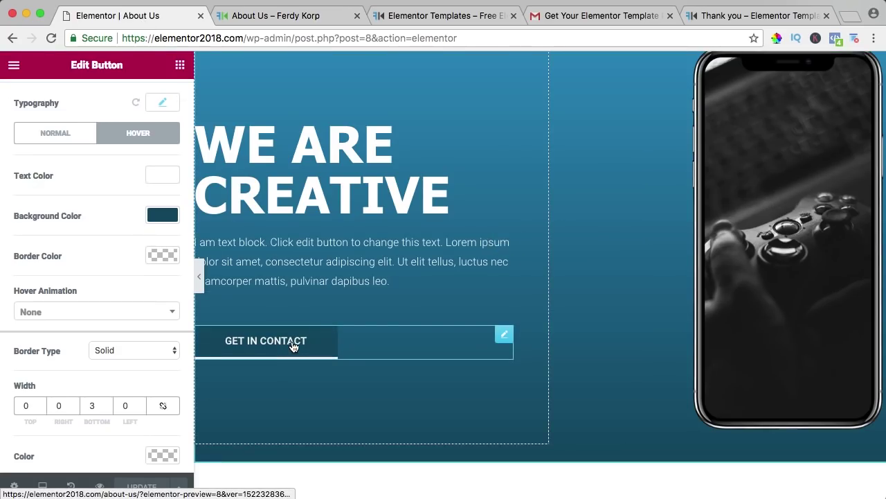
Step: Change the GET IN CONTACT button's link to /contact
{"action": "scroll", "coordinate": [133, 175], "scroll_direction": "up", "scroll_amount": 3}
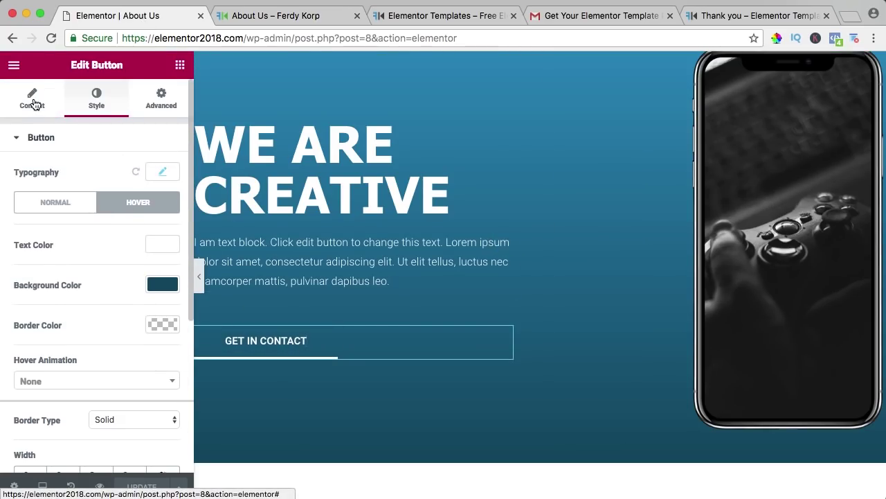
{"action": "left_click", "coordinate": [32, 101]}
{"action": "left_click_drag", "start_coordinate": [49, 268], "coordinate": [11, 269]}
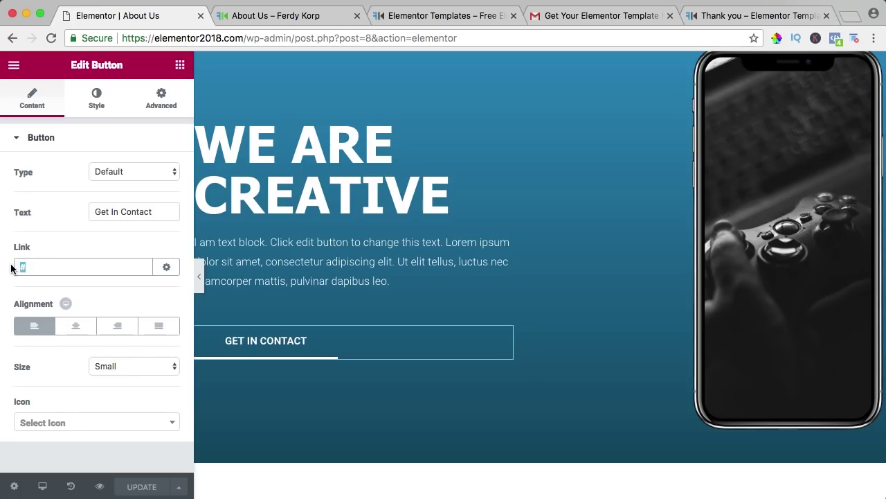
{"action": "type", "text": "/contact"}
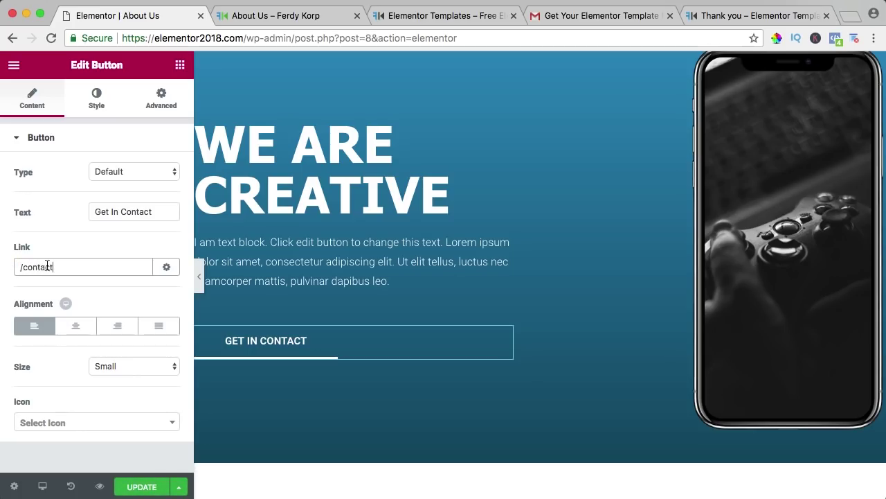
{"action": "left_click_drag", "start_coordinate": [125, 40], "coordinate": [237, 39]}
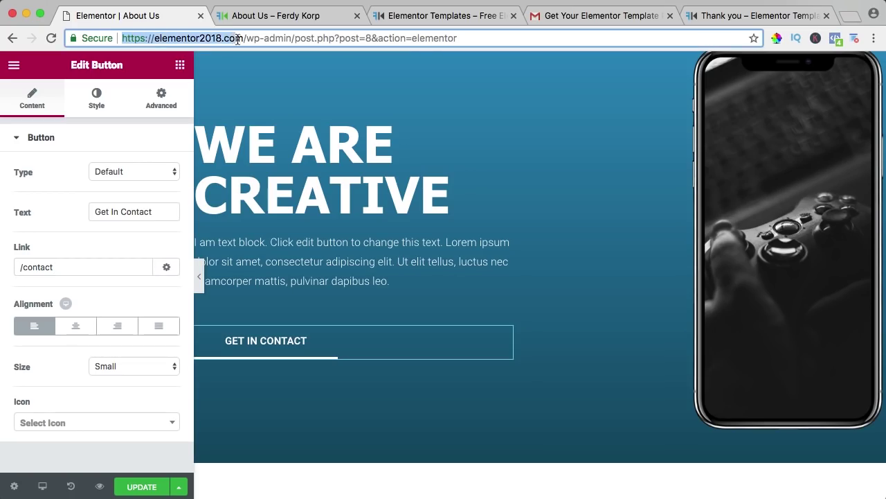
{"action": "left_click", "coordinate": [73, 272]}
{"action": "left_click", "coordinate": [75, 272]}
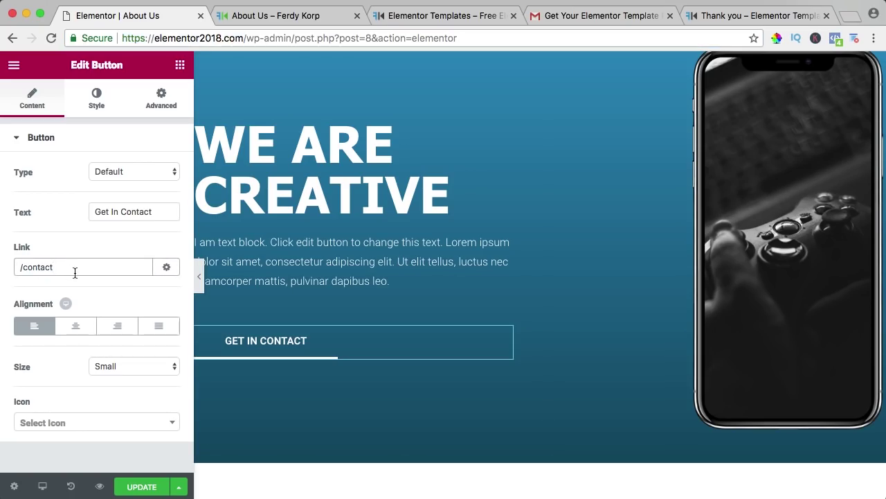
Step: Set the button text to weight 500 and Uppercase transform
{"action": "left_click", "coordinate": [97, 101]}
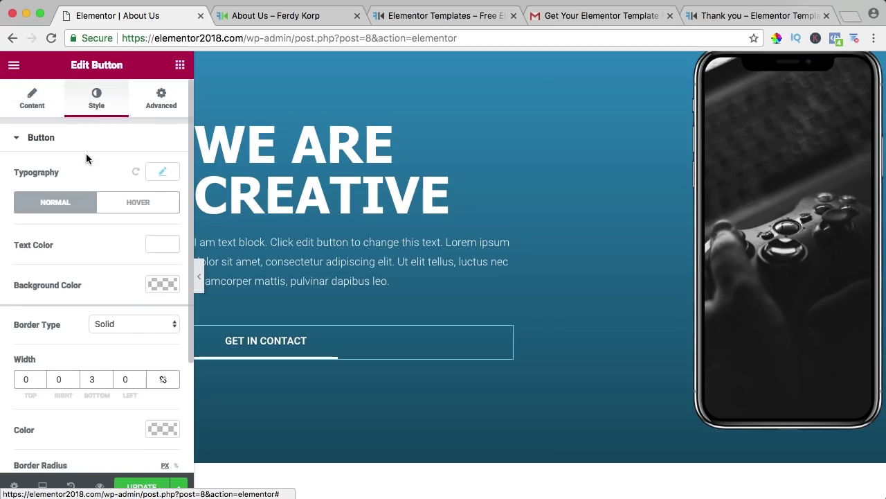
{"action": "left_click", "coordinate": [163, 173]}
{"action": "left_click_drag", "start_coordinate": [34, 259], "coordinate": [28, 256]}
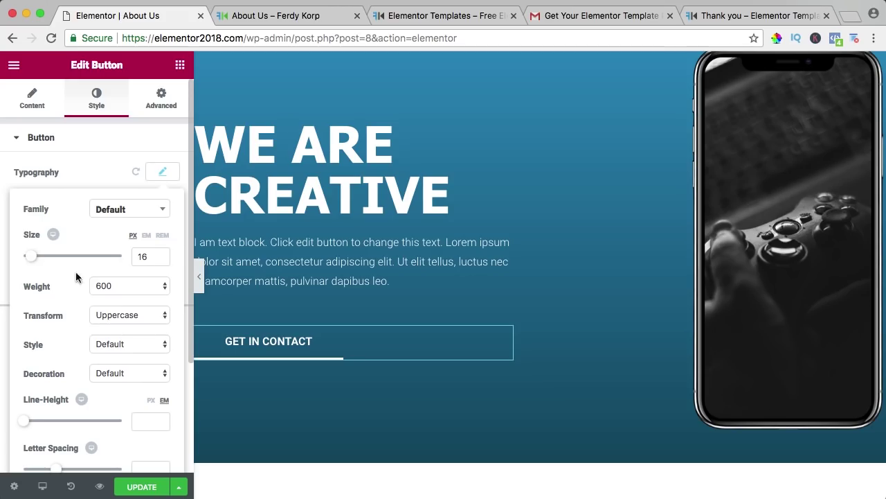
{"action": "left_click", "coordinate": [114, 285]}
{"action": "left_click", "coordinate": [110, 254]}
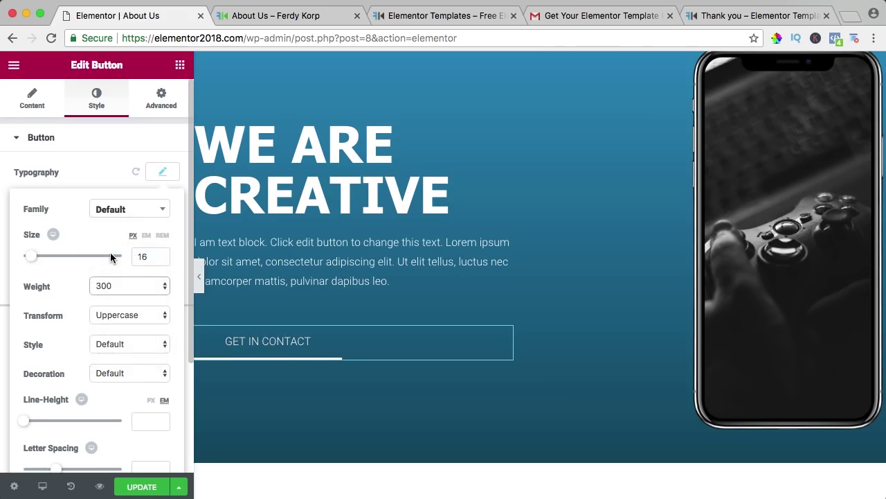
{"action": "left_click", "coordinate": [115, 285]}
{"action": "left_click", "coordinate": [113, 307]}
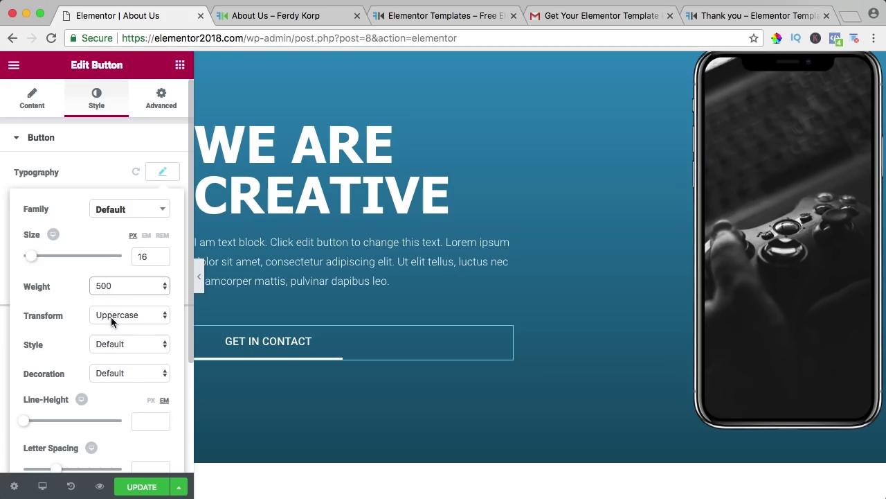
{"action": "left_click", "coordinate": [110, 316]}
{"action": "left_click", "coordinate": [111, 303]}
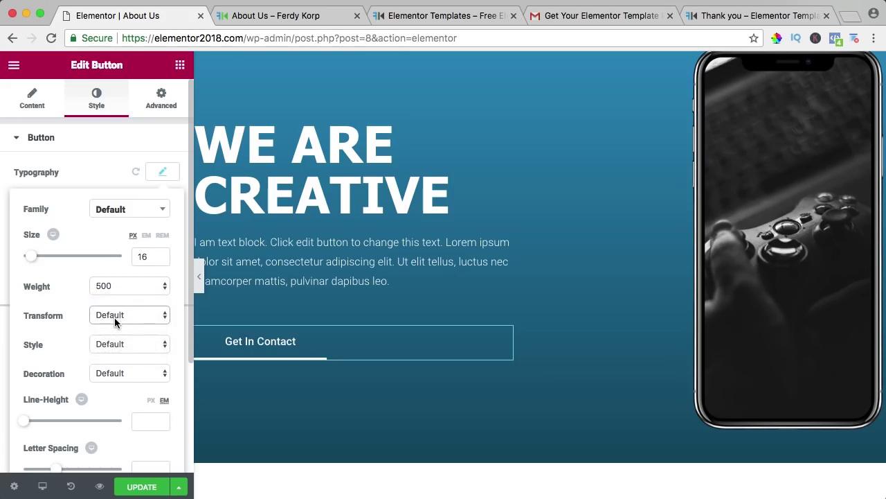
{"action": "left_click", "coordinate": [114, 318]}
{"action": "left_click", "coordinate": [114, 327]}
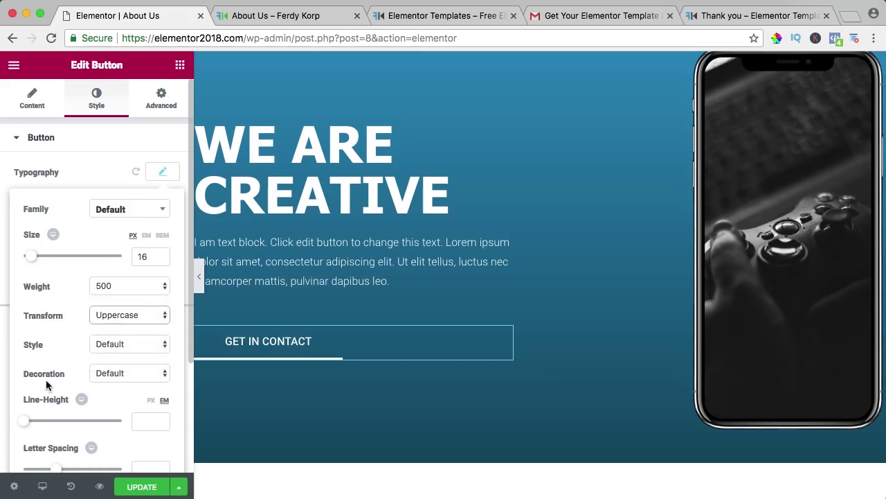
Step: Clear the button's line height and set its letter spacing to 1.3
{"action": "left_click_drag", "start_coordinate": [28, 422], "coordinate": [31, 421]}
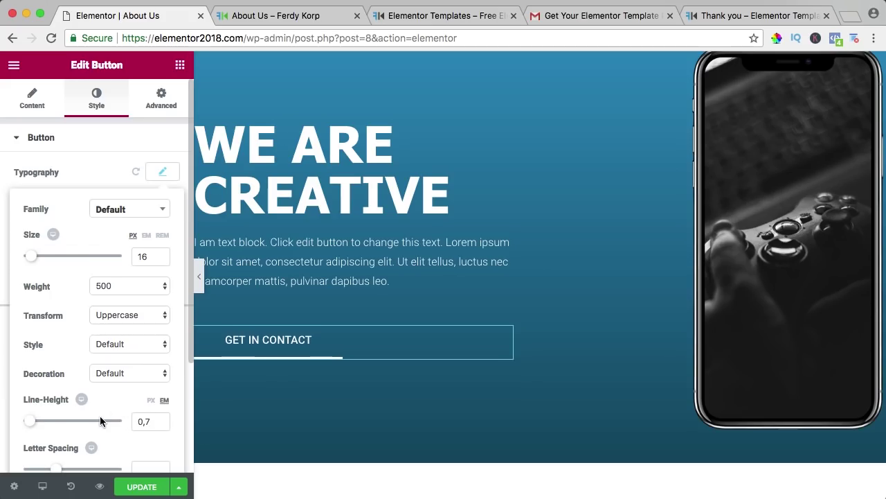
{"action": "key", "text": "super+z"}
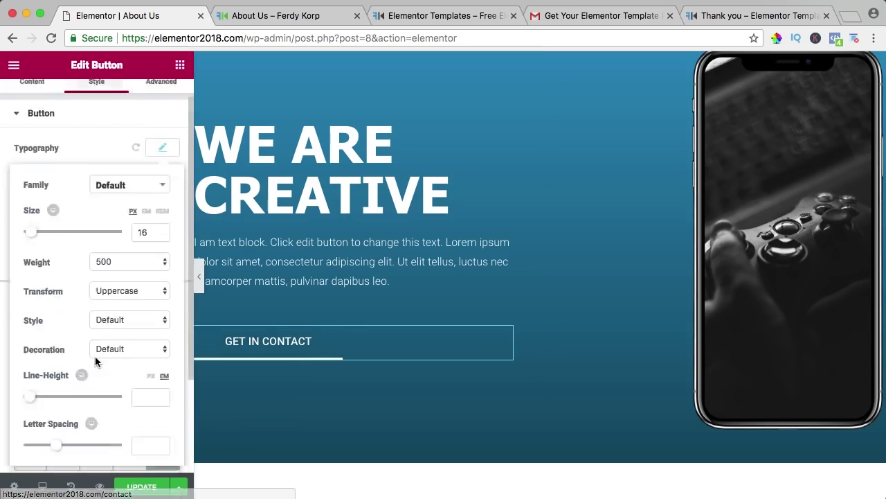
{"action": "scroll", "coordinate": [83, 360], "scroll_direction": "down", "scroll_amount": 3}
{"action": "left_click_drag", "start_coordinate": [54, 381], "coordinate": [63, 383]}
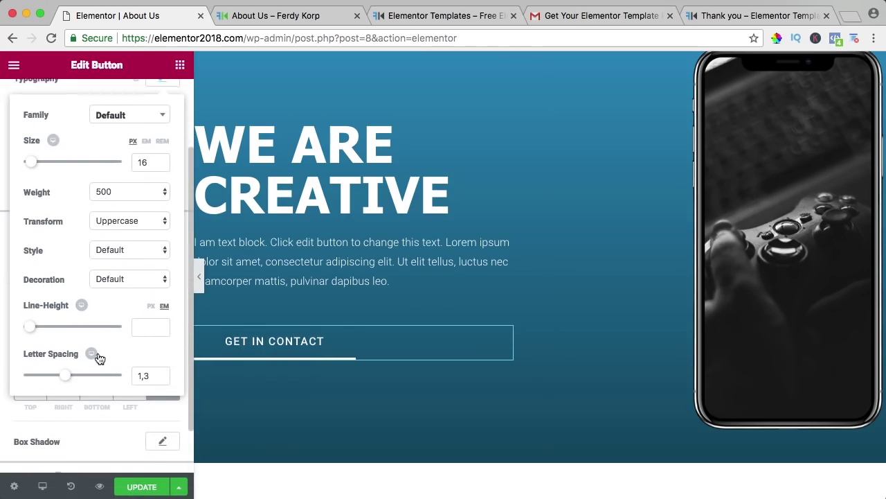
{"action": "scroll", "coordinate": [93, 354], "scroll_direction": "down", "scroll_amount": 1}
{"action": "scroll", "coordinate": [119, 263], "scroll_direction": "up", "scroll_amount": 3}
{"action": "left_click", "coordinate": [164, 178]}
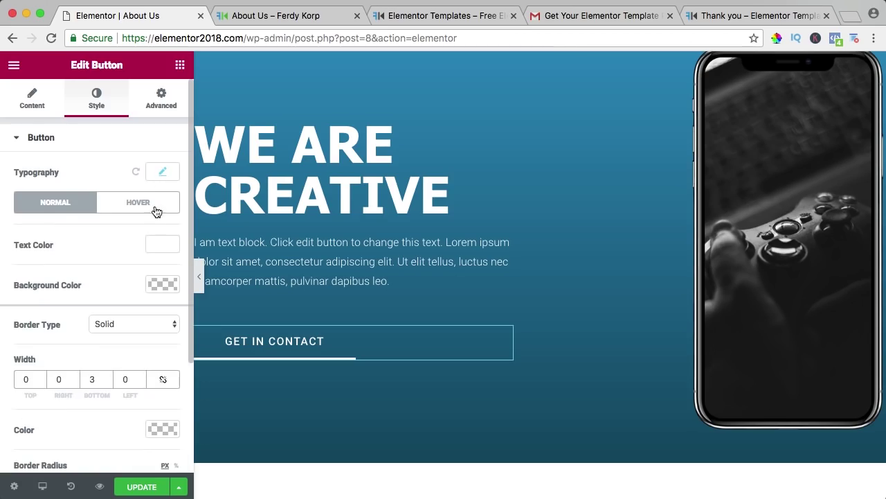
Step: Add a box shadow to the button with blur 22 and spread 4
{"action": "scroll", "coordinate": [145, 245], "scroll_direction": "down", "scroll_amount": 5}
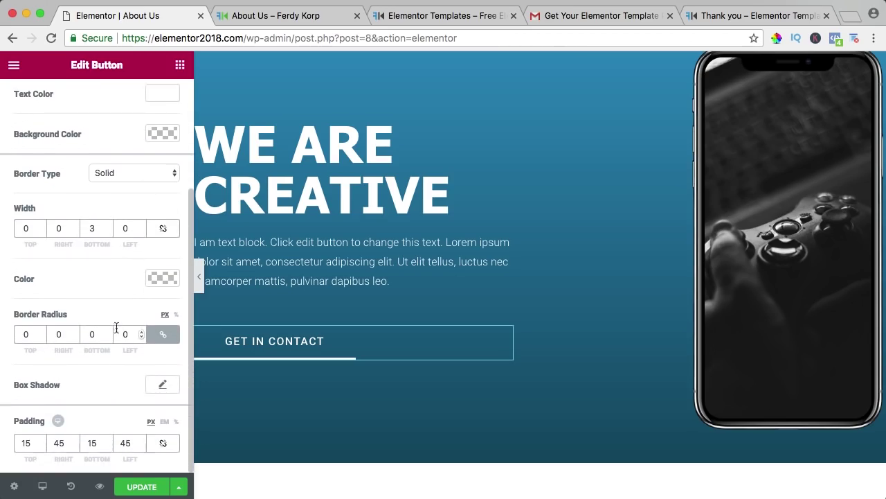
{"action": "left_click", "coordinate": [160, 386]}
{"action": "scroll", "coordinate": [136, 360], "scroll_direction": "down", "scroll_amount": 5}
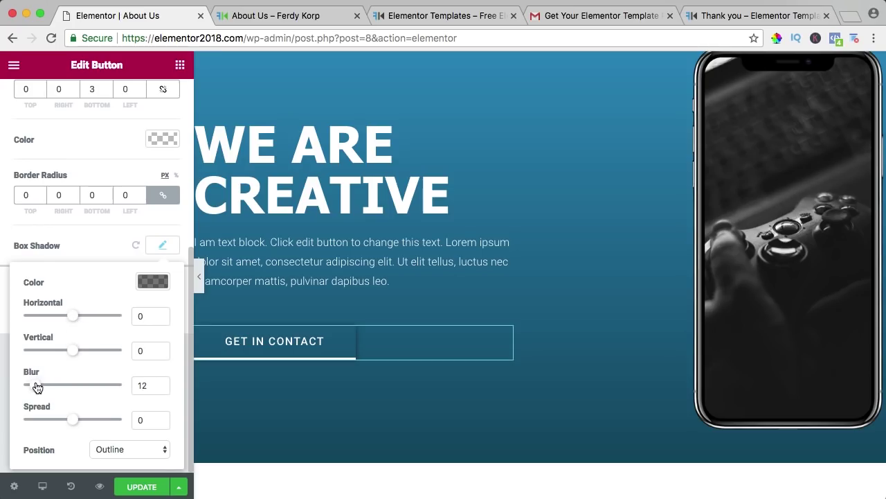
{"action": "left_click_drag", "start_coordinate": [39, 387], "coordinate": [48, 387]}
{"action": "mouse_move", "coordinate": [78, 422]}
{"action": "left_mouse_down"}
{"action": "mouse_move", "coordinate": [85, 422]}
{"action": "mouse_move", "coordinate": [78, 422]}
{"action": "left_mouse_up"}
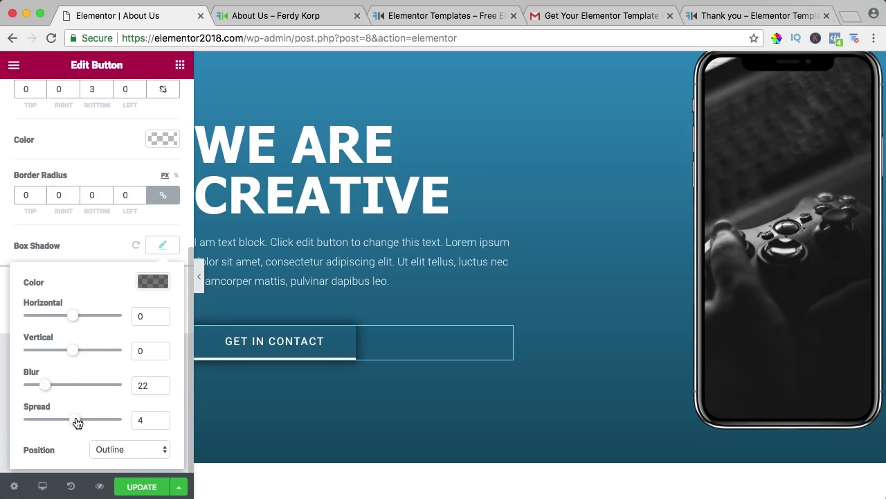
Step: Save the styling, check the live preview, and return to the About Us editor
{"action": "left_click", "coordinate": [147, 487]}
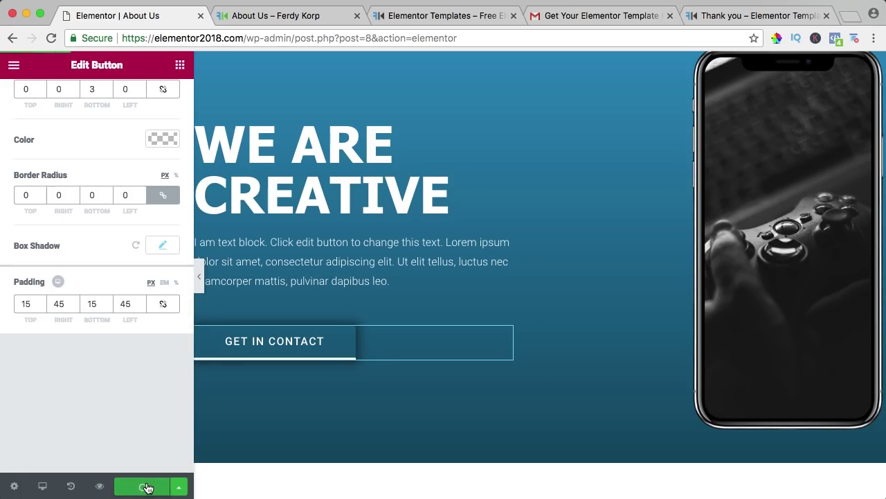
{"action": "left_click", "coordinate": [246, 21]}
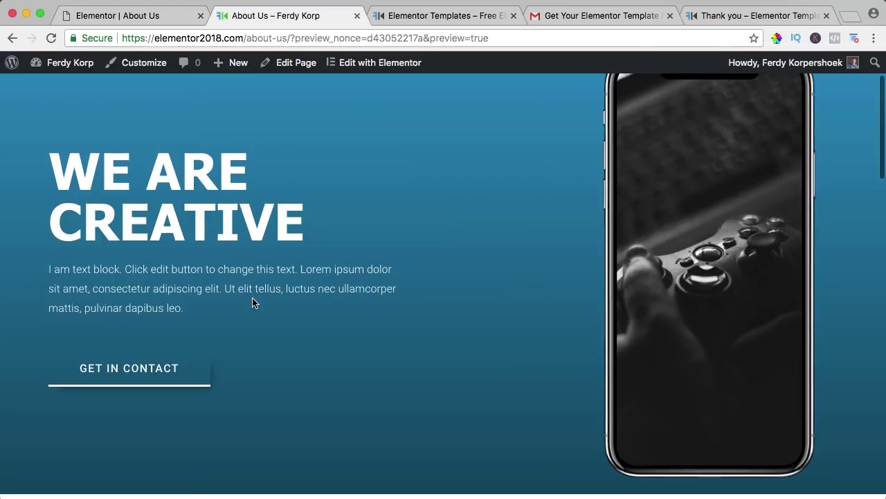
{"action": "scroll", "coordinate": [252, 303], "scroll_direction": "down", "scroll_amount": 2}
{"action": "scroll", "coordinate": [459, 297], "scroll_direction": "up", "scroll_amount": 1}
{"action": "left_click", "coordinate": [173, 25]}
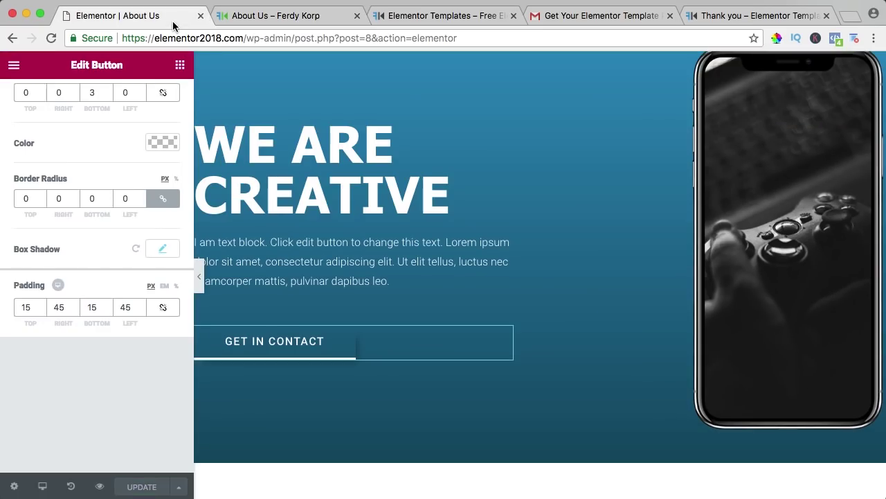
{"action": "scroll", "coordinate": [611, 248], "scroll_direction": "up", "scroll_amount": 2}
Step: Replace the hero's phone image with an Image Gallery widget using Medium Large images
{"action": "left_click", "coordinate": [753, 232]}
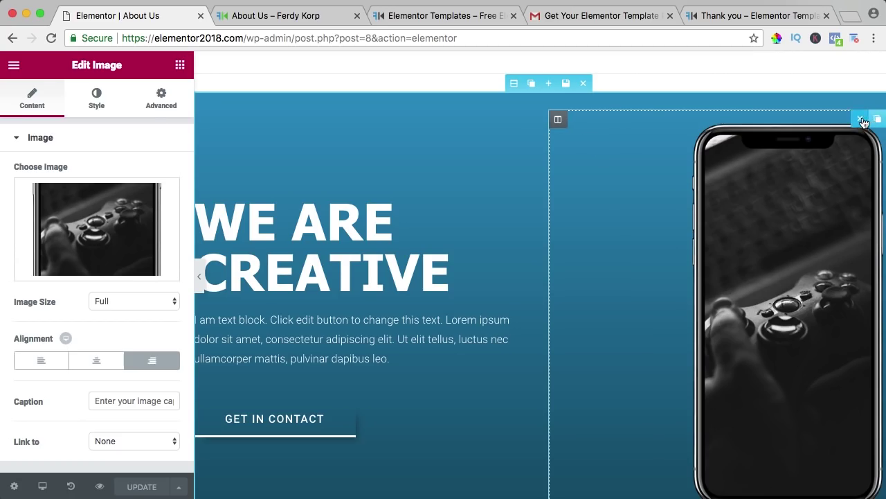
{"action": "left_click", "coordinate": [861, 120]}
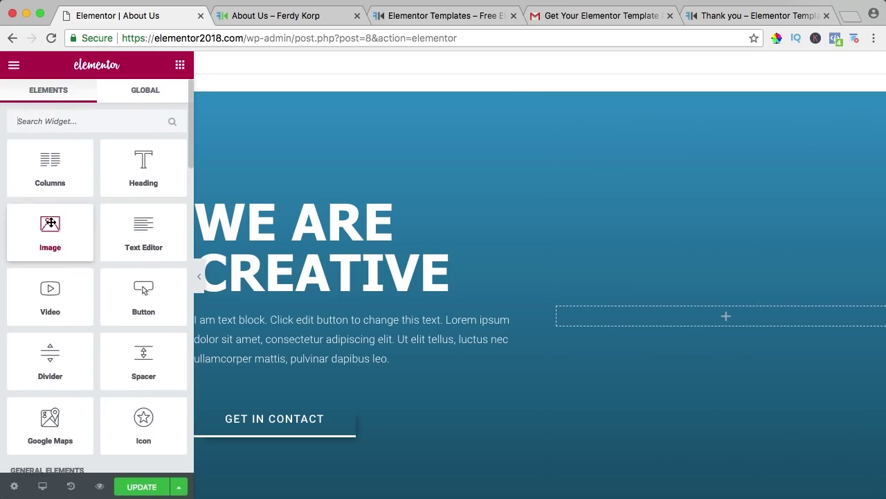
{"action": "scroll", "coordinate": [82, 228], "scroll_direction": "down", "scroll_amount": 10}
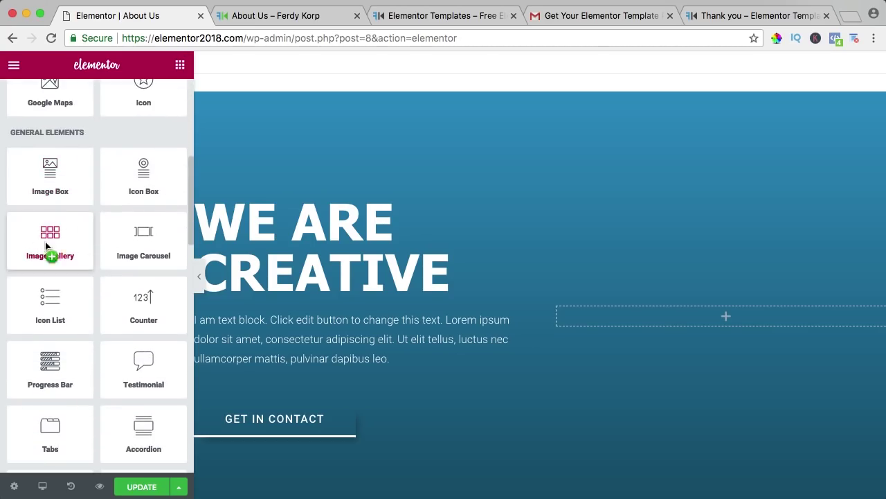
{"action": "left_click_drag", "start_coordinate": [45, 241], "coordinate": [743, 307]}
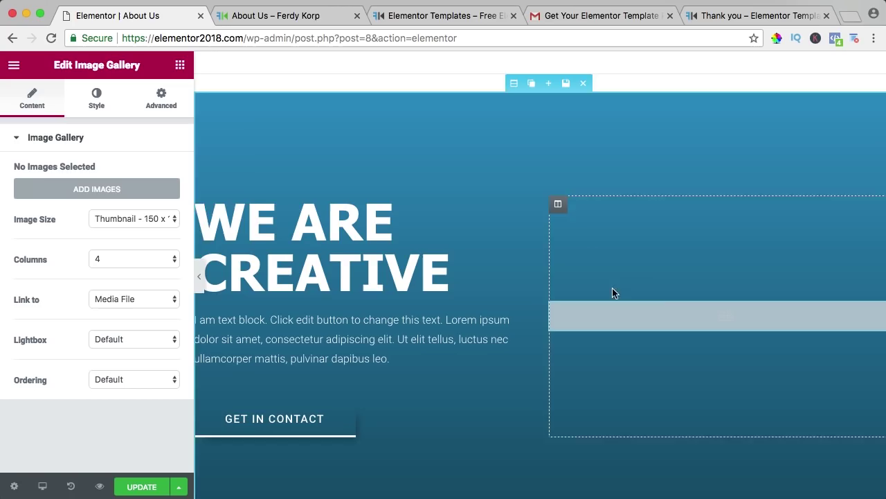
{"action": "left_click", "coordinate": [139, 220]}
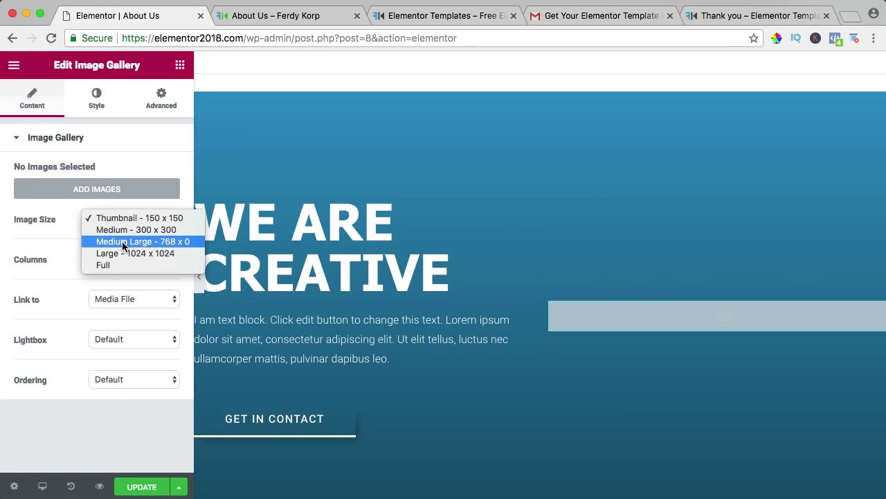
{"action": "left_click", "coordinate": [120, 241]}
Step: Fill the gallery with four website mockup images
{"action": "left_click", "coordinate": [87, 190]}
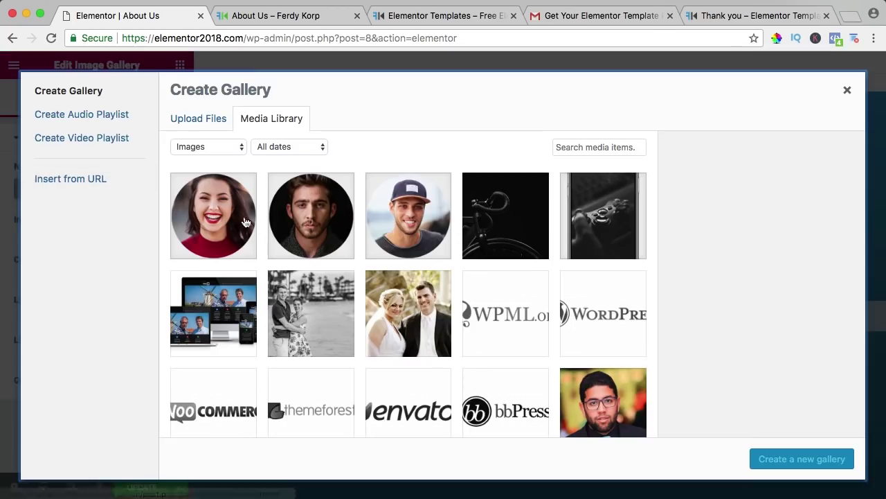
{"action": "scroll", "coordinate": [485, 243], "scroll_direction": "down", "scroll_amount": 5}
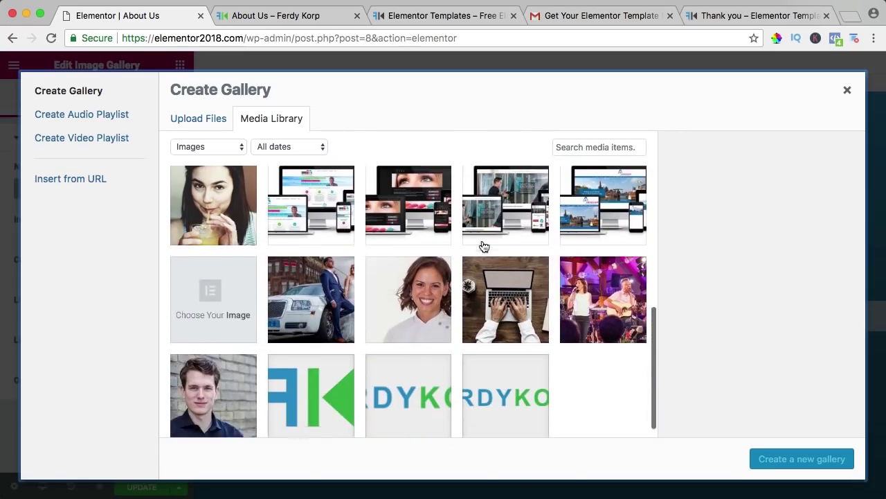
{"action": "scroll", "coordinate": [450, 243], "scroll_direction": "up", "scroll_amount": 1}
{"action": "left_click", "coordinate": [314, 229]}
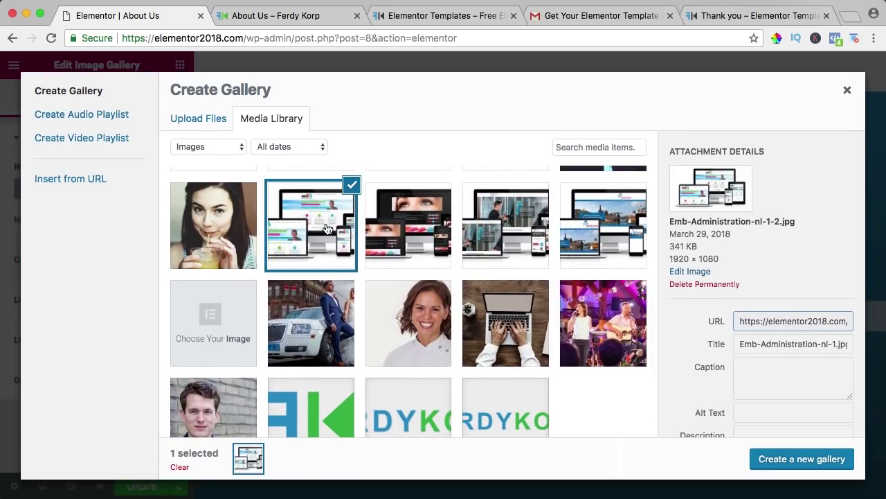
{"action": "left_click", "coordinate": [597, 231], "text": "shift"}
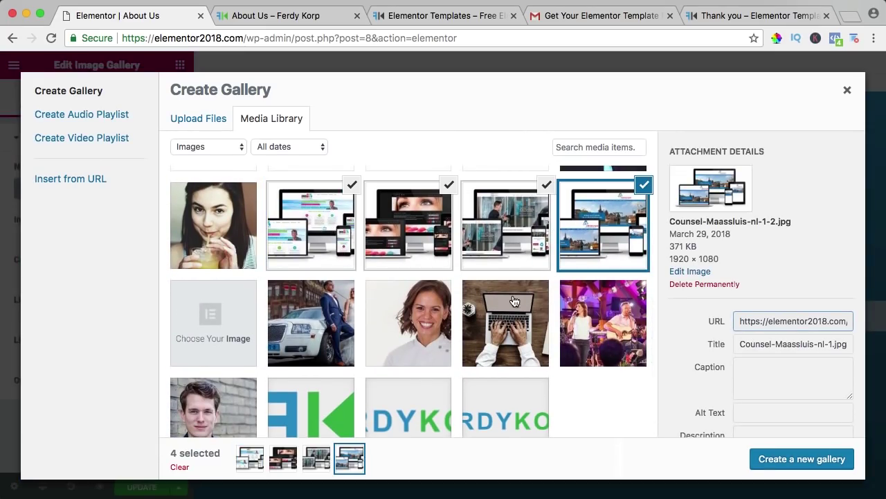
{"action": "left_click", "coordinate": [788, 462]}
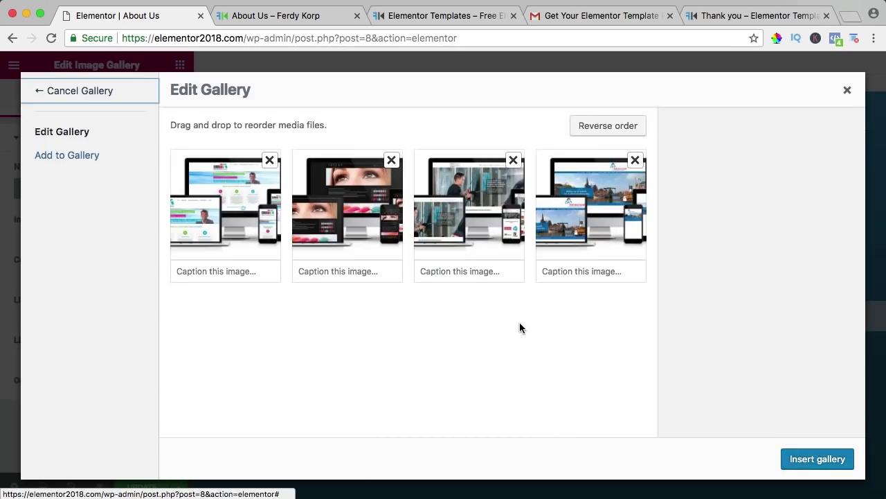
{"action": "left_click", "coordinate": [834, 462]}
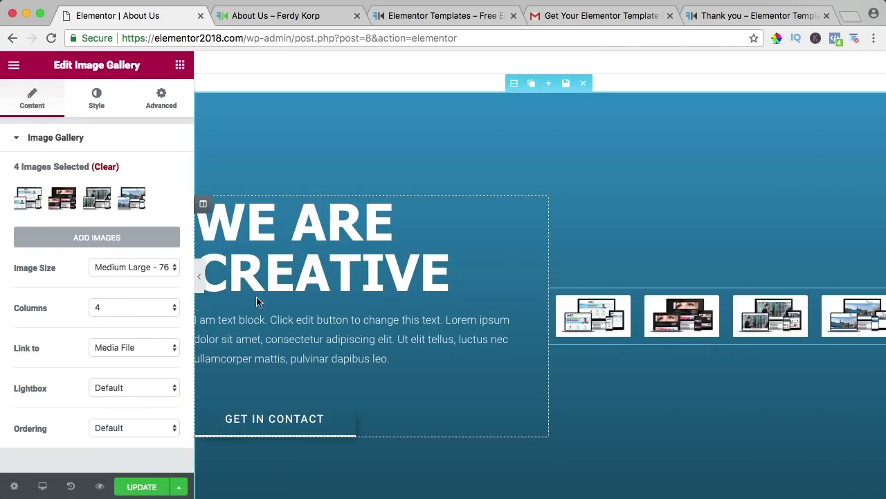
Step: Arrange the gallery in 2 columns linking to the media file, with lightbox on
{"action": "left_click", "coordinate": [107, 307]}
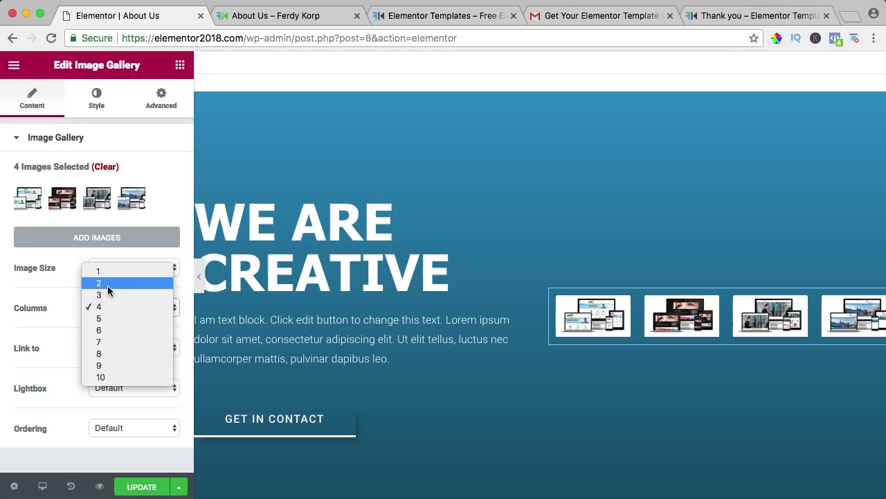
{"action": "left_click", "coordinate": [107, 286]}
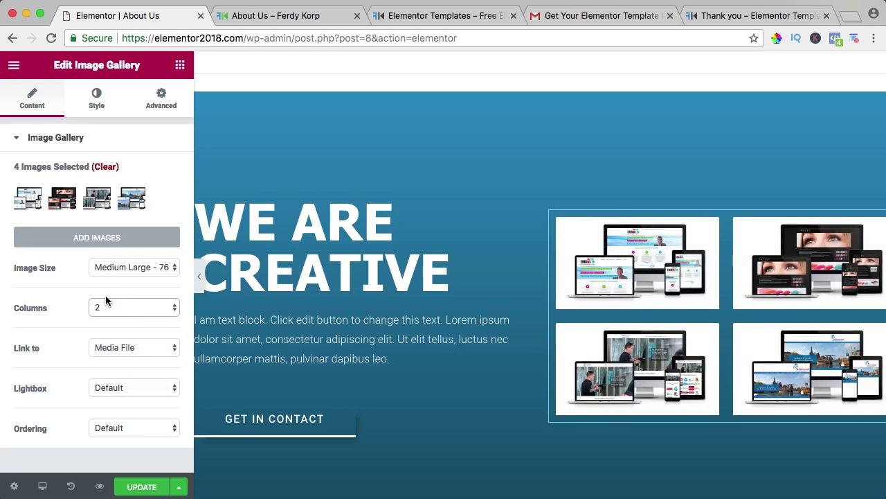
{"action": "left_click", "coordinate": [114, 349]}
{"action": "left_click", "coordinate": [112, 347]}
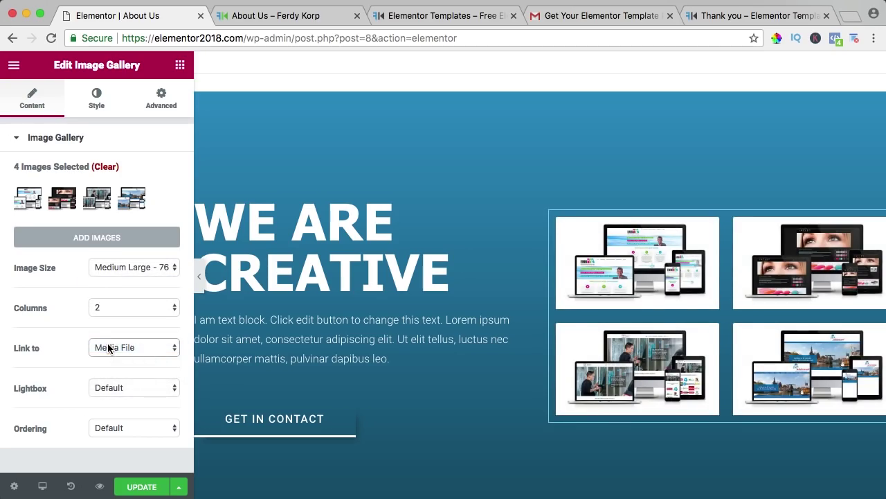
{"action": "left_click", "coordinate": [114, 390]}
{"action": "left_click", "coordinate": [111, 397]}
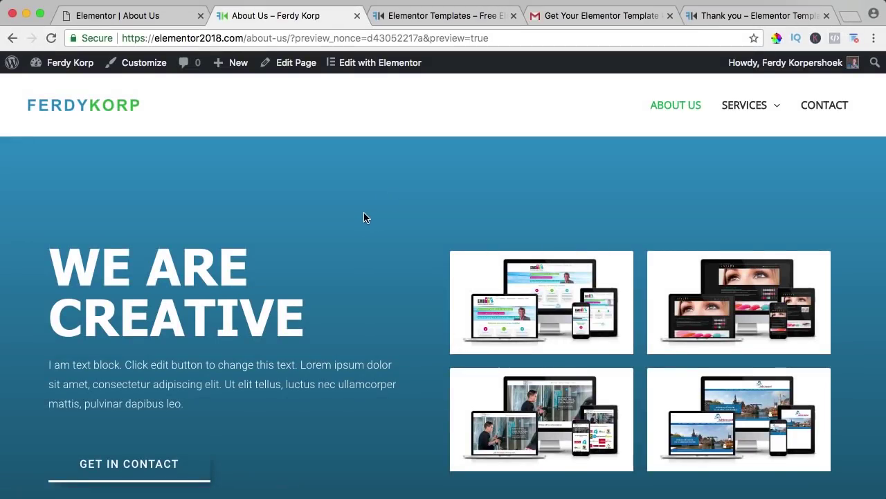
{"action": "scroll", "coordinate": [363, 210], "scroll_direction": "down", "scroll_amount": 4}
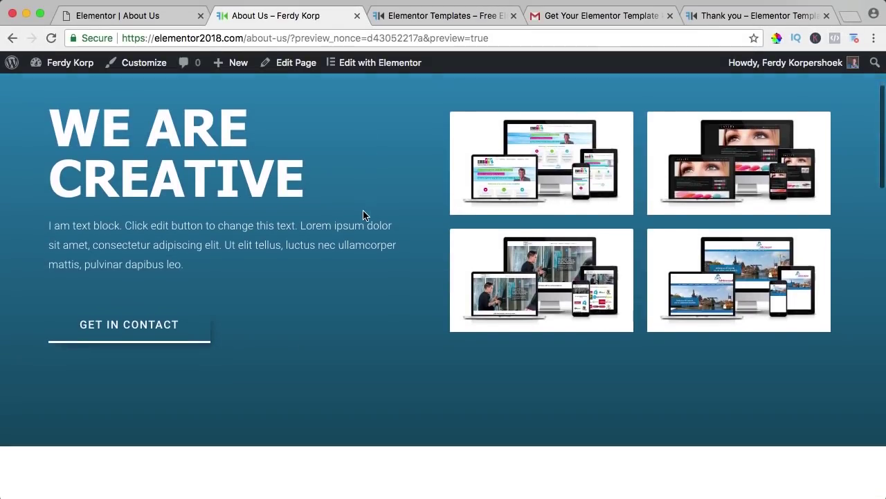
Step: Back in the editor, change the About The Company heading to 'About Us'
{"action": "scroll", "coordinate": [363, 214], "scroll_direction": "down", "scroll_amount": 4}
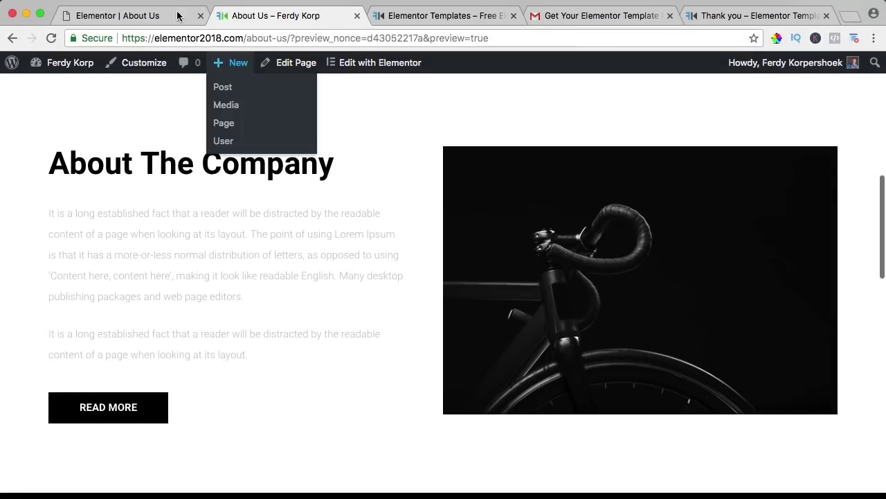
{"action": "left_click", "coordinate": [139, 19]}
{"action": "scroll", "coordinate": [312, 208], "scroll_direction": "down", "scroll_amount": 5}
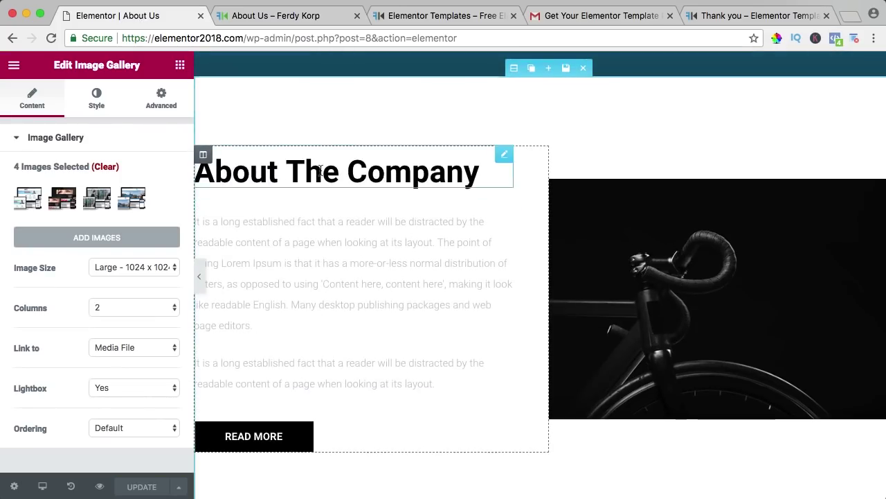
{"action": "left_click", "coordinate": [349, 184]}
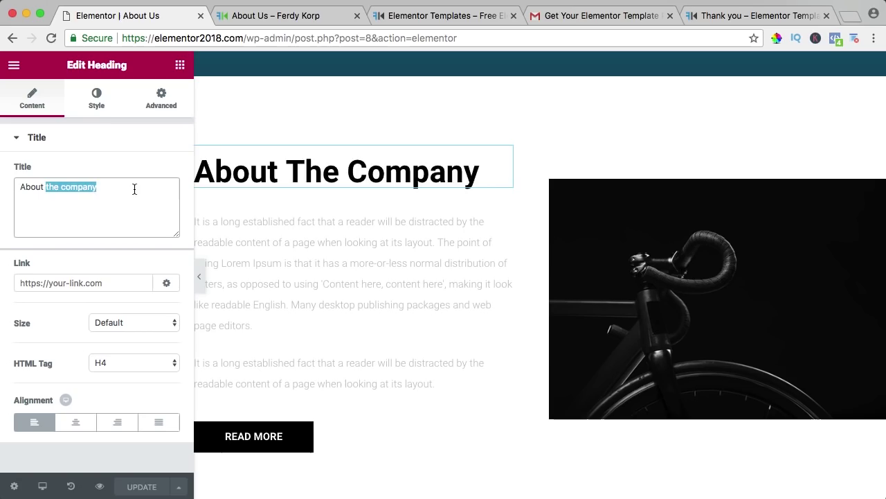
{"action": "type", "text": "Us"}
Step: Set the About section's paragraph text colour to #444444
{"action": "left_click", "coordinate": [353, 257]}
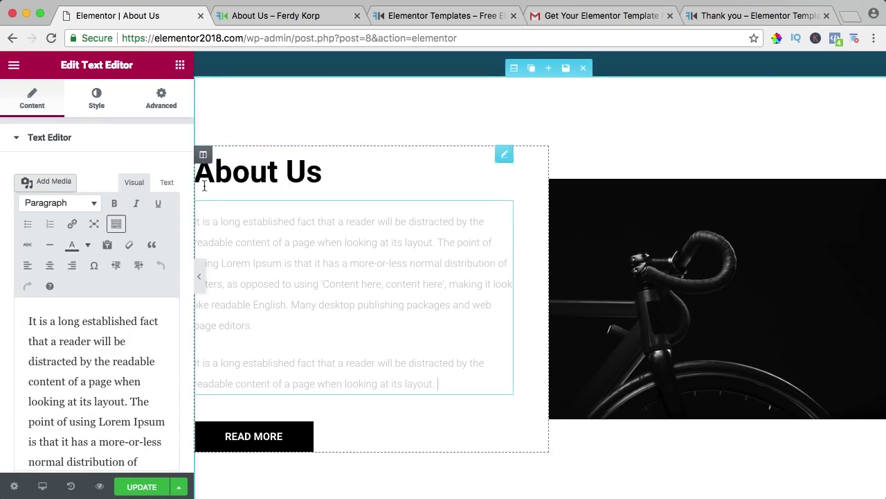
{"action": "left_click", "coordinate": [102, 104]}
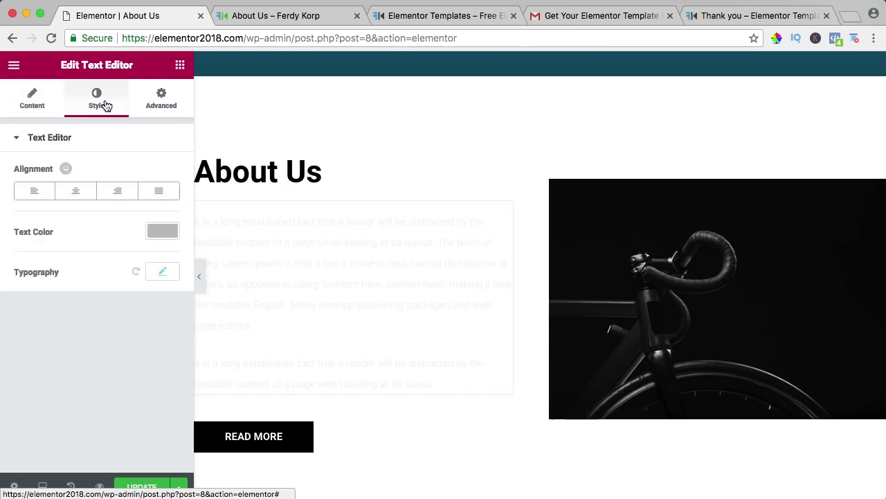
{"action": "left_click", "coordinate": [164, 232]}
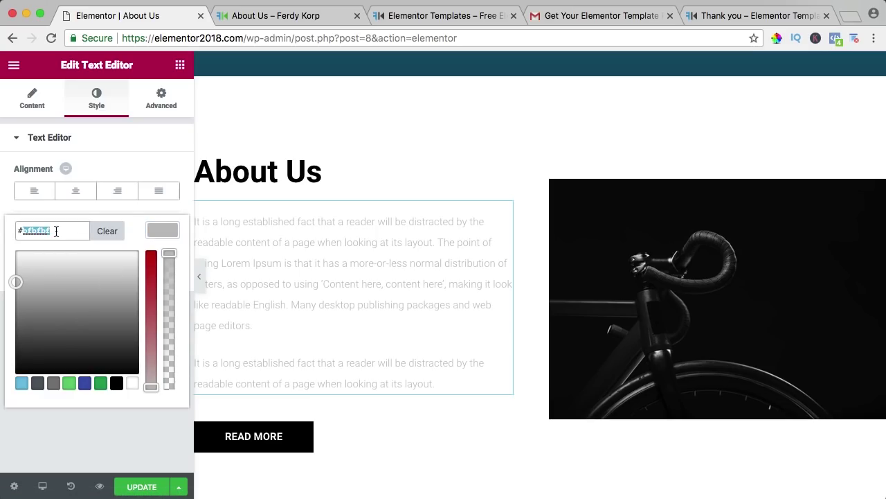
{"action": "type", "text": "444444"}
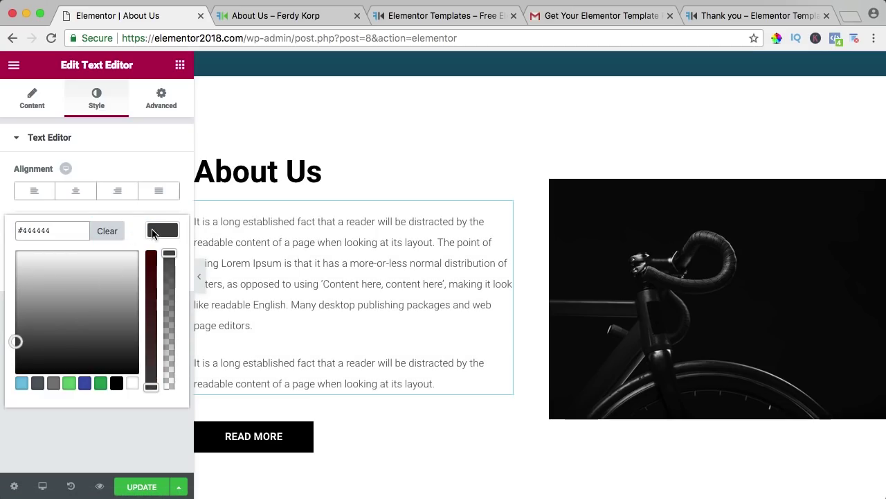
{"action": "left_click", "coordinate": [154, 233]}
{"action": "scroll", "coordinate": [331, 291], "scroll_direction": "down", "scroll_amount": 3}
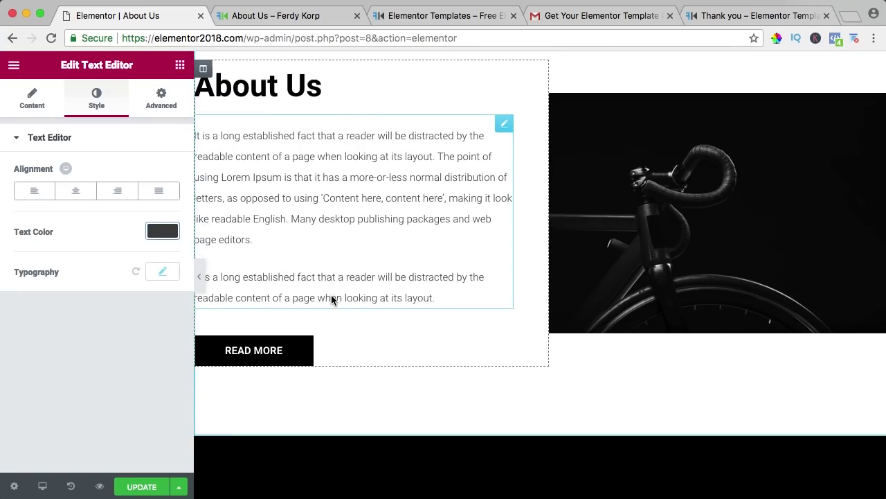
{"action": "left_click", "coordinate": [301, 340]}
{"action": "scroll", "coordinate": [301, 336], "scroll_direction": "up", "scroll_amount": 8}
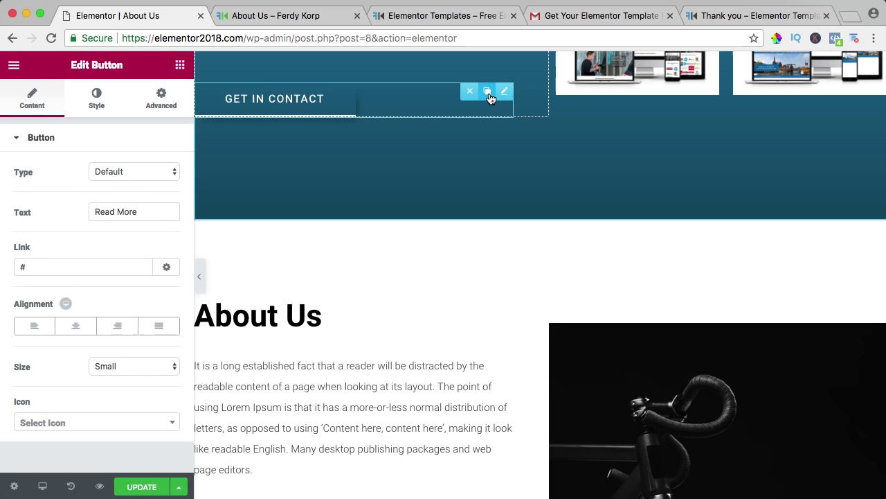
Step: Duplicate the GET IN CONTACT button into the About section, deleting the old black READ MORE button
{"action": "left_click", "coordinate": [488, 91]}
{"action": "left_click_drag", "start_coordinate": [501, 115], "coordinate": [340, 392]}
{"action": "scroll", "coordinate": [337, 378], "scroll_direction": "down", "scroll_amount": 4}
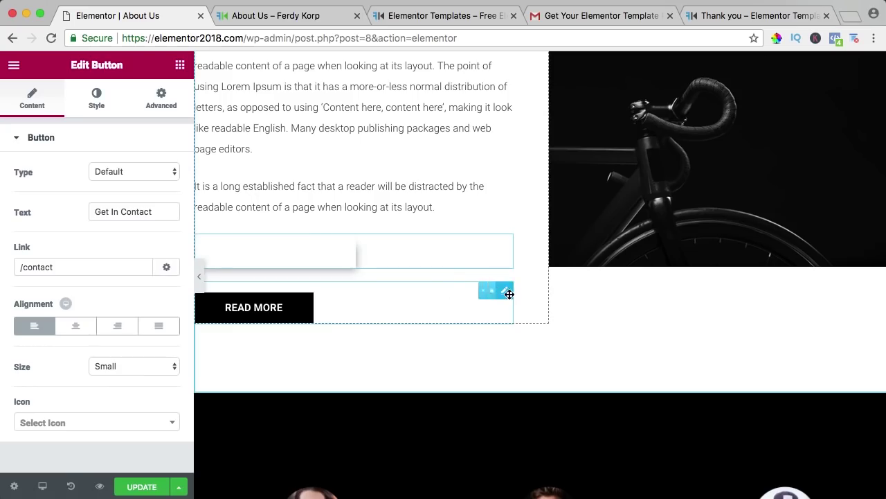
{"action": "left_click", "coordinate": [471, 291]}
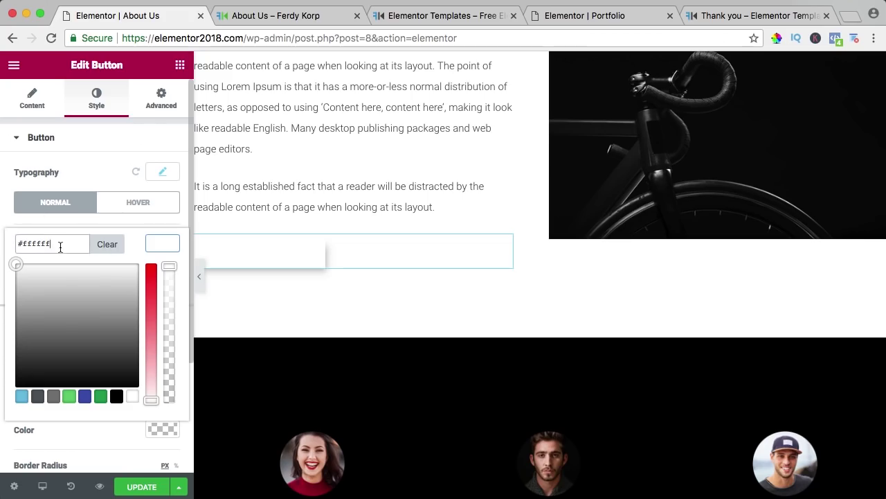
Step: Give the copied READ MORE button blue text
{"action": "type", "text": "#2e9ad0"}
{"action": "left_click", "coordinate": [158, 242]}
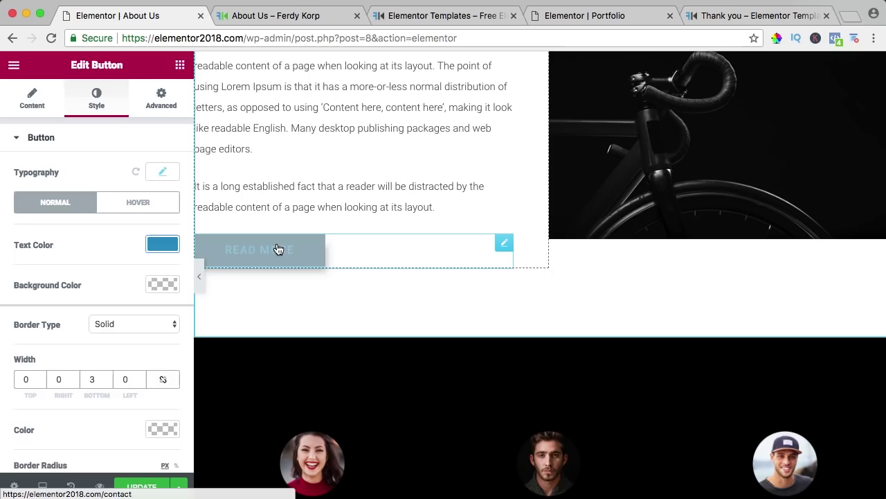
{"action": "left_click", "coordinate": [326, 257]}
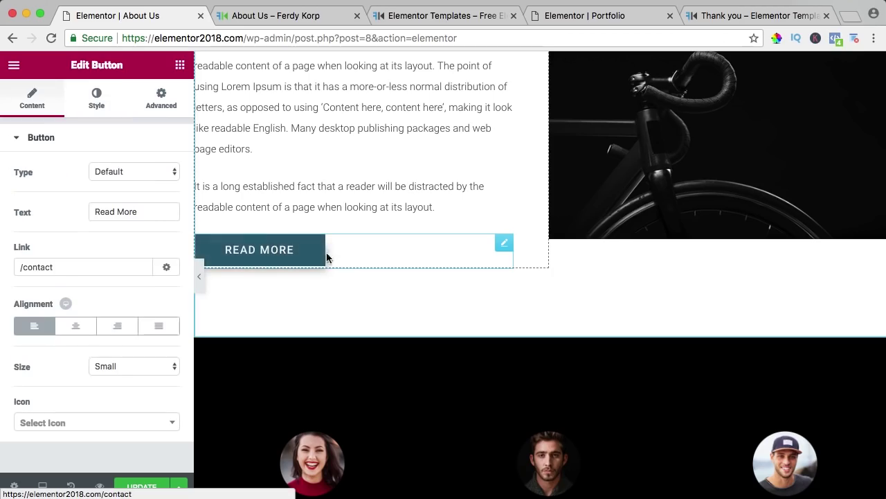
{"action": "left_click", "coordinate": [179, 65]}
{"action": "scroll", "coordinate": [100, 199], "scroll_direction": "down", "scroll_amount": 3}
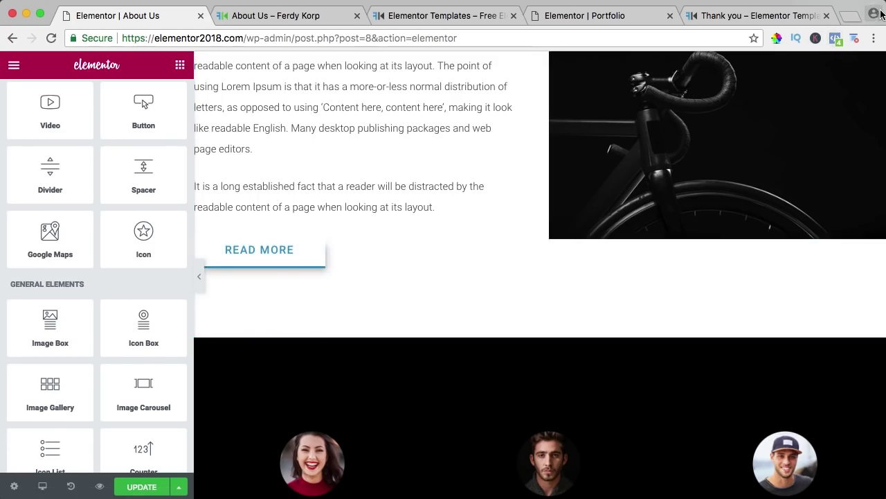
Step: Set the About Us heading's text colour to blue
{"action": "scroll", "coordinate": [303, 229], "scroll_direction": "up", "scroll_amount": 3}
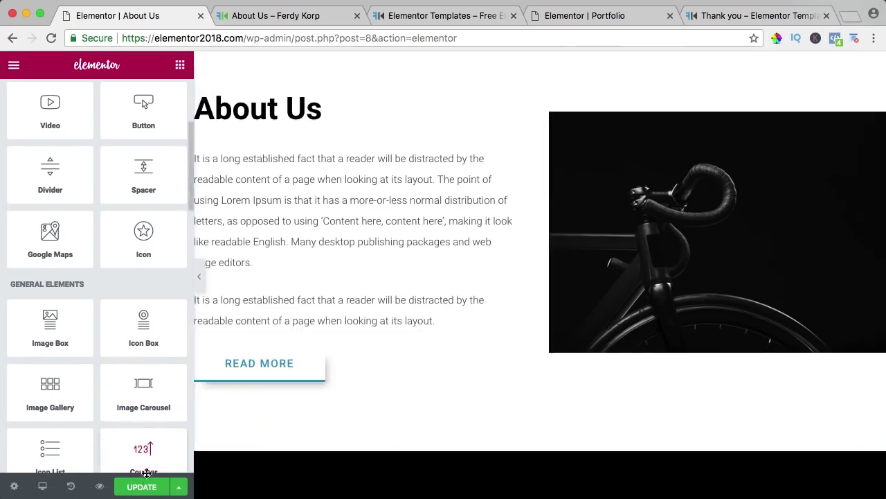
{"action": "left_click", "coordinate": [309, 109]}
{"action": "left_click", "coordinate": [97, 100]}
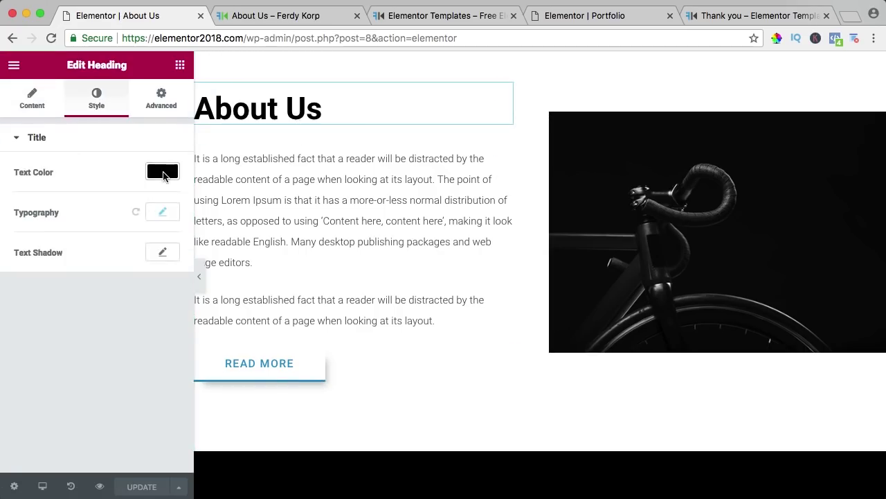
{"action": "left_click", "coordinate": [165, 171]}
{"action": "key", "text": "ctrl+v"}
{"action": "left_click", "coordinate": [146, 391]}
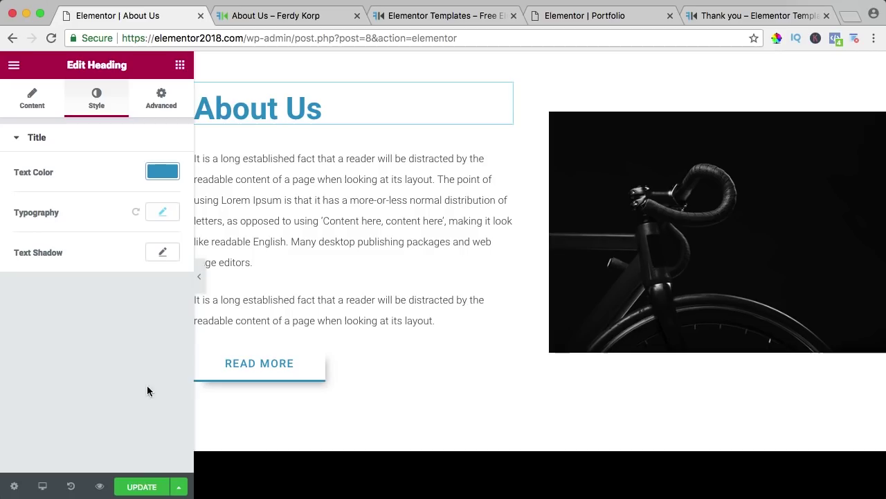
Step: Open the site's home page from the live About Us page and look it over
{"action": "left_click", "coordinate": [282, 19]}
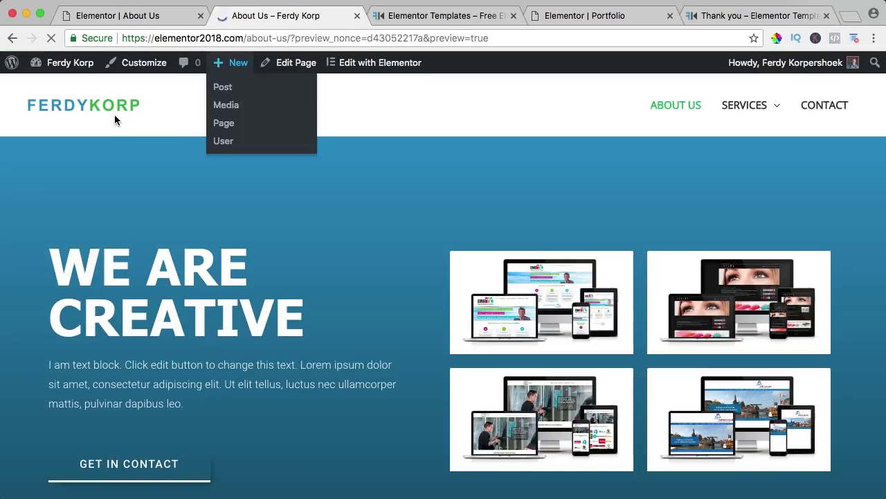
{"action": "left_click", "coordinate": [113, 111]}
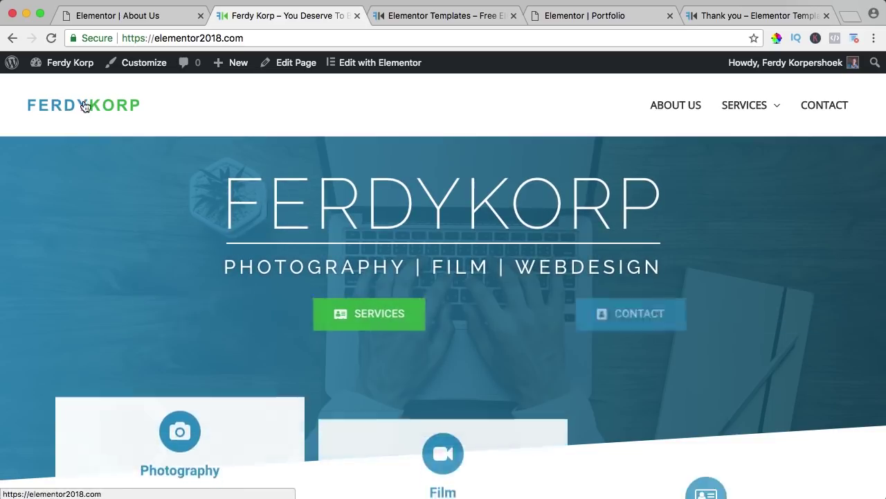
{"action": "scroll", "coordinate": [323, 271], "scroll_direction": "down", "scroll_amount": 20}
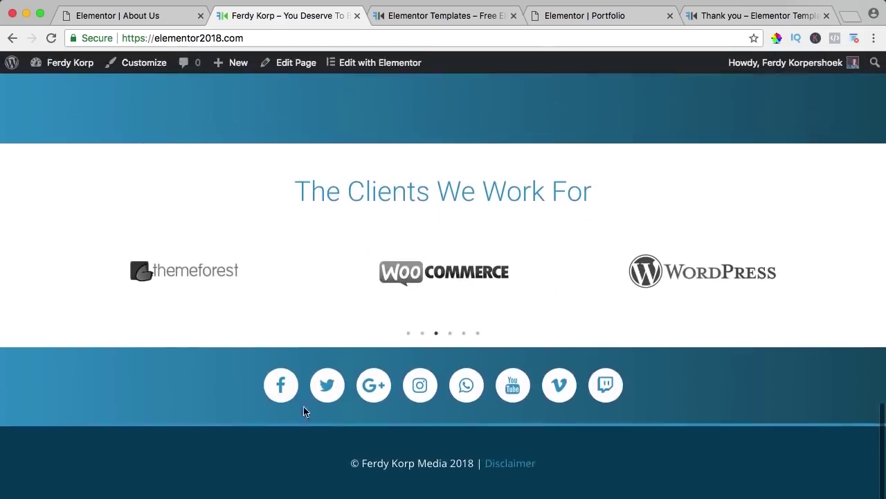
{"action": "scroll", "coordinate": [303, 408], "scroll_direction": "up", "scroll_amount": 10}
{"action": "scroll", "coordinate": [329, 326], "scroll_direction": "up", "scroll_amount": 15}
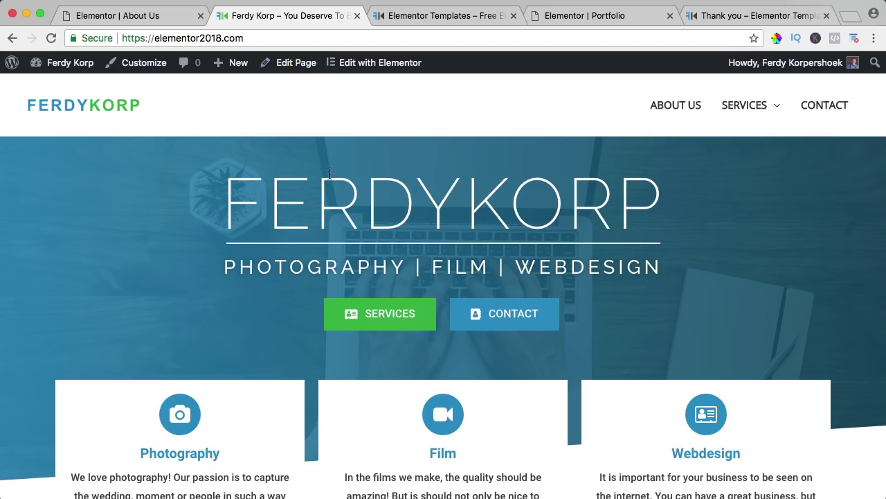
Step: Back in the editor, give the team section a gradient background overlay
{"action": "left_click", "coordinate": [158, 17]}
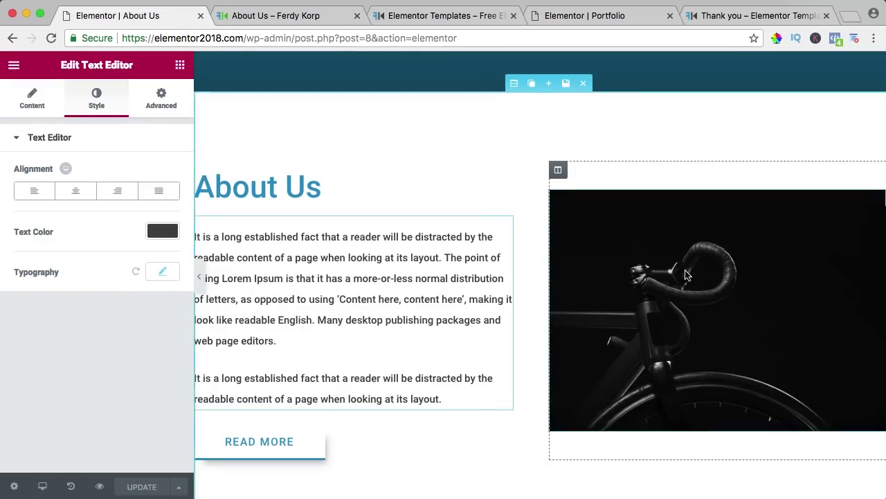
{"action": "scroll", "coordinate": [484, 222], "scroll_direction": "down", "scroll_amount": 6}
{"action": "scroll", "coordinate": [478, 240], "scroll_direction": "down", "scroll_amount": 5}
{"action": "scroll", "coordinate": [478, 239], "scroll_direction": "up", "scroll_amount": 7}
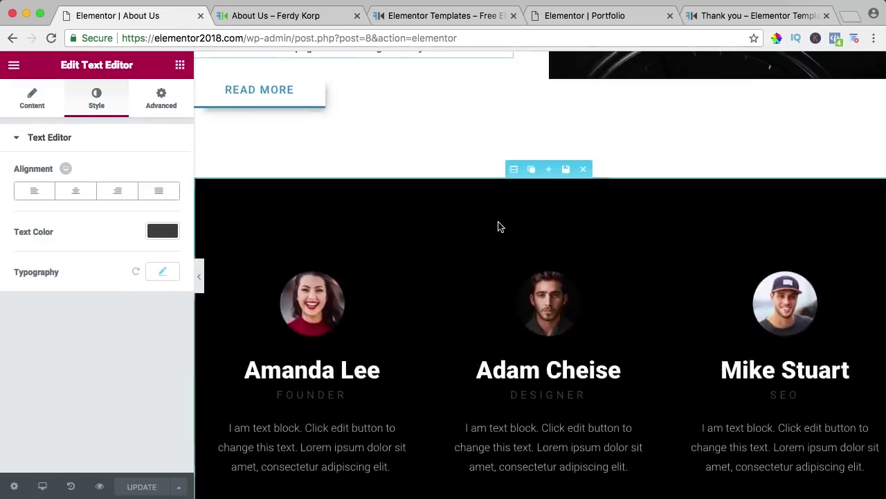
{"action": "left_click", "coordinate": [510, 171]}
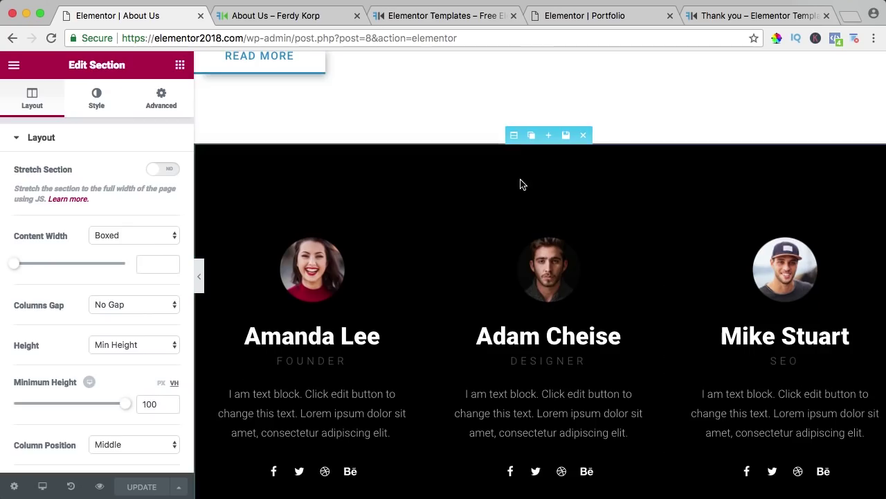
{"action": "left_click", "coordinate": [514, 134]}
{"action": "left_click", "coordinate": [90, 104]}
{"action": "scroll", "coordinate": [81, 220], "scroll_direction": "down", "scroll_amount": 5}
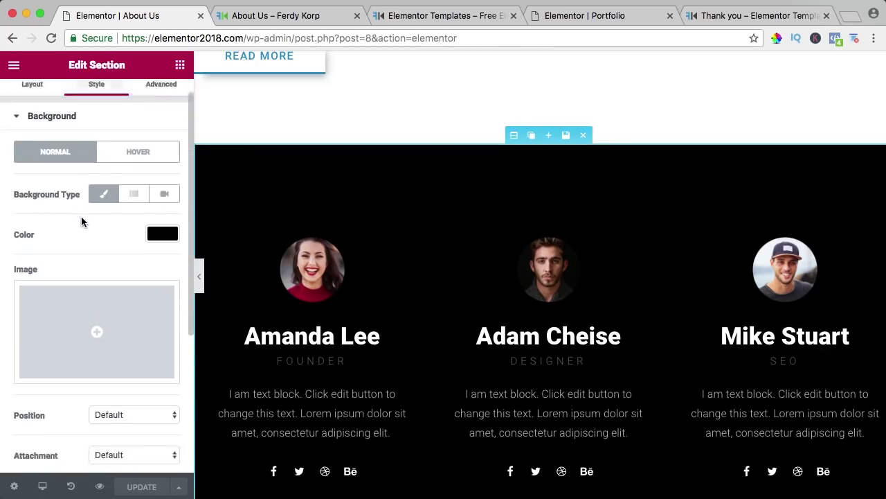
{"action": "left_click", "coordinate": [77, 354]}
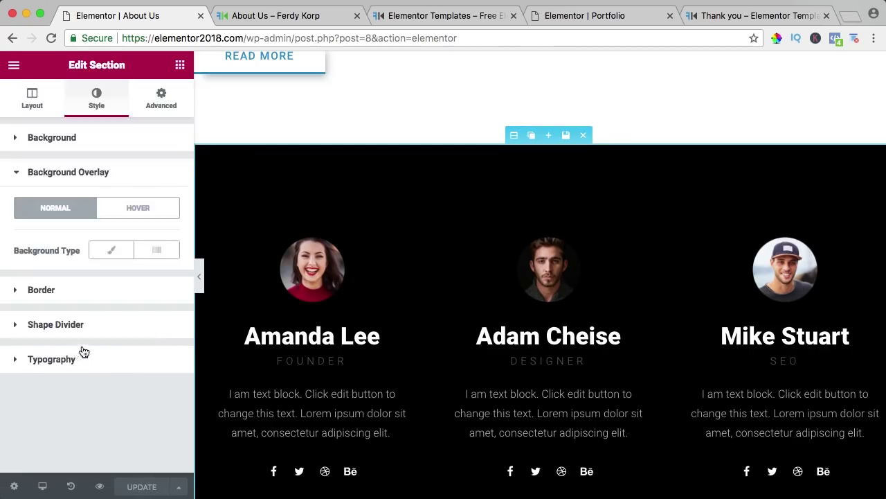
{"action": "left_click", "coordinate": [156, 255]}
Step: Set the gradient from #3194c8 to dark teal at a 270° angle
{"action": "left_click", "coordinate": [153, 287]}
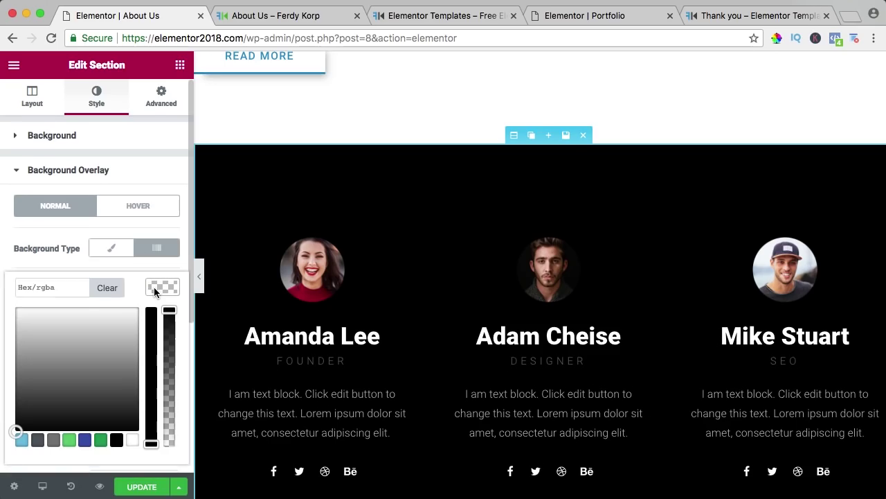
{"action": "left_click", "coordinate": [53, 283]}
{"action": "type", "text": "#3194c8"}
{"action": "left_click", "coordinate": [162, 287]}
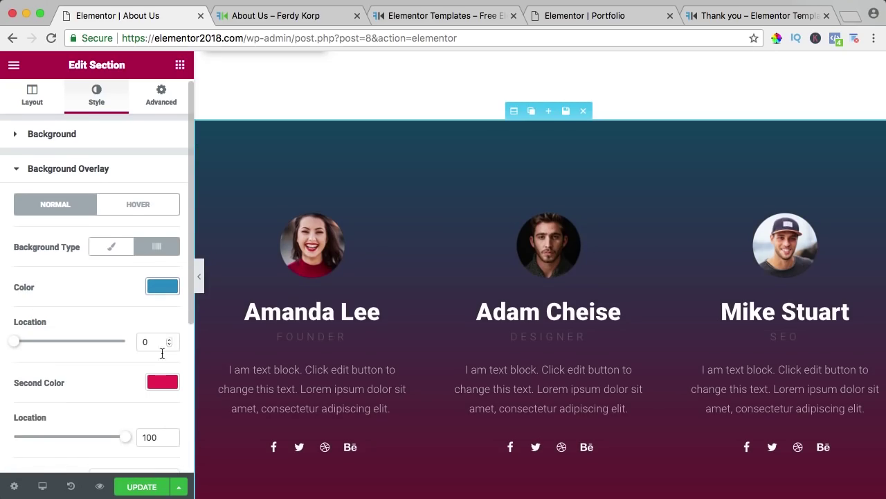
{"action": "left_click", "coordinate": [160, 382]}
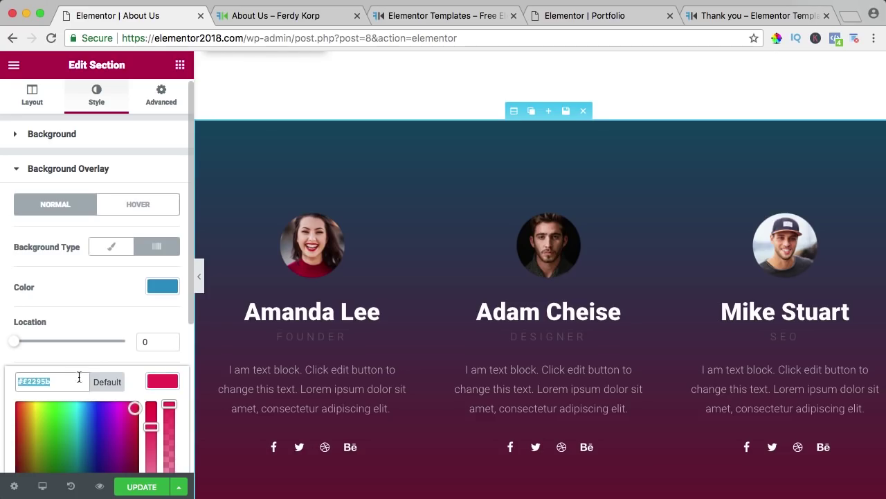
{"action": "left_click", "coordinate": [158, 384]}
{"action": "scroll", "coordinate": [392, 309], "scroll_direction": "down", "scroll_amount": 3}
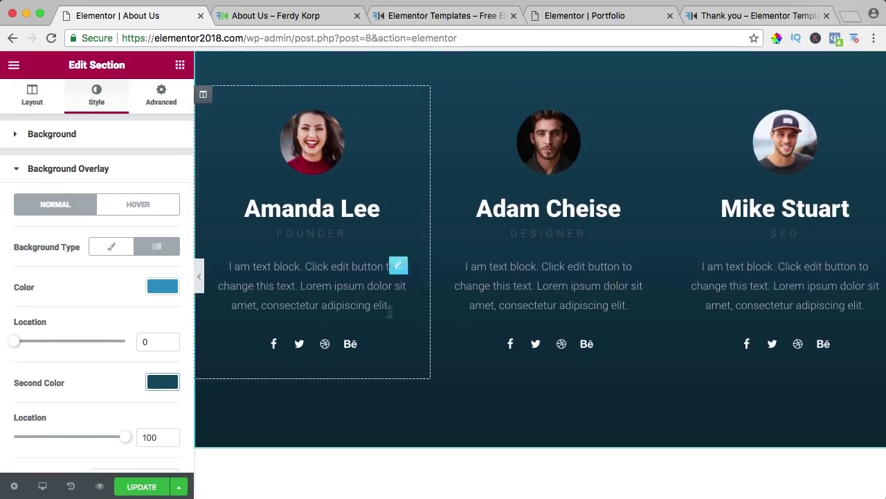
{"action": "scroll", "coordinate": [80, 349], "scroll_direction": "down", "scroll_amount": 2}
{"action": "scroll", "coordinate": [79, 346], "scroll_direction": "down", "scroll_amount": 2}
{"action": "mouse_move", "coordinate": [69, 354]}
{"action": "left_mouse_down"}
{"action": "mouse_move", "coordinate": [98, 356]}
{"action": "mouse_move", "coordinate": [57, 358]}
{"action": "left_mouse_up"}
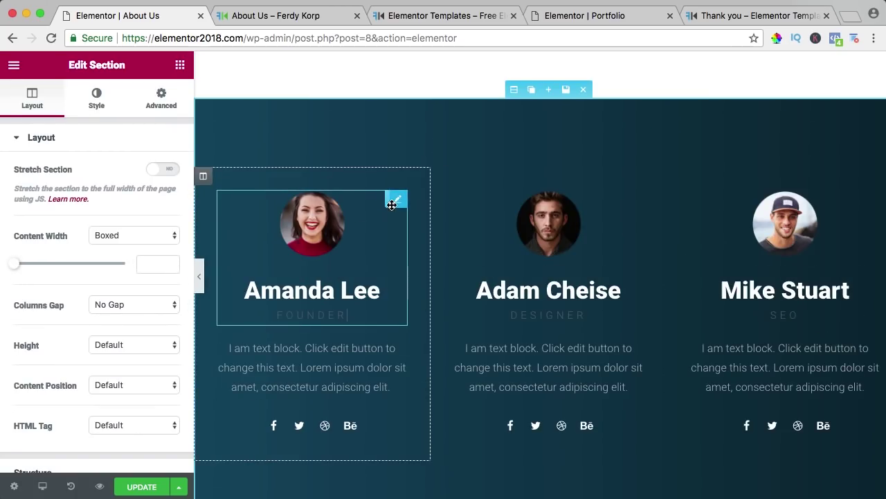
Step: Set the first team card's image size to 50 and make its FOUNDER subtitle white
{"action": "left_click", "coordinate": [394, 200]}
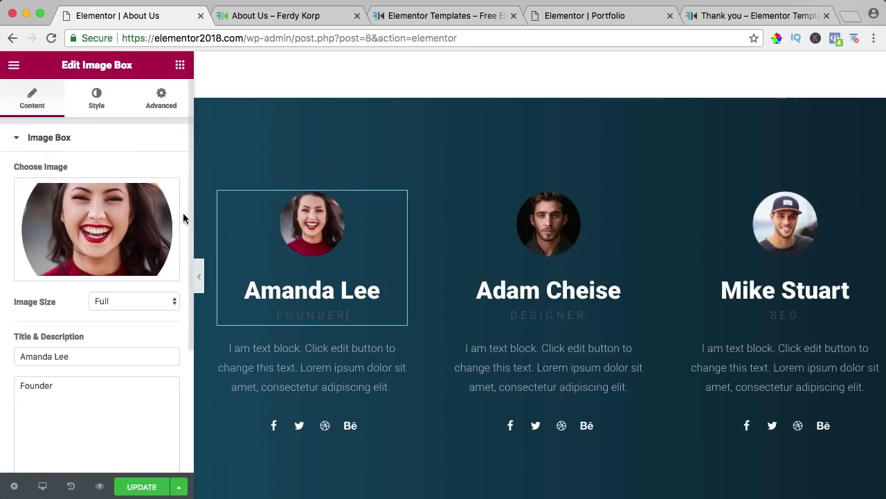
{"action": "left_click", "coordinate": [95, 101]}
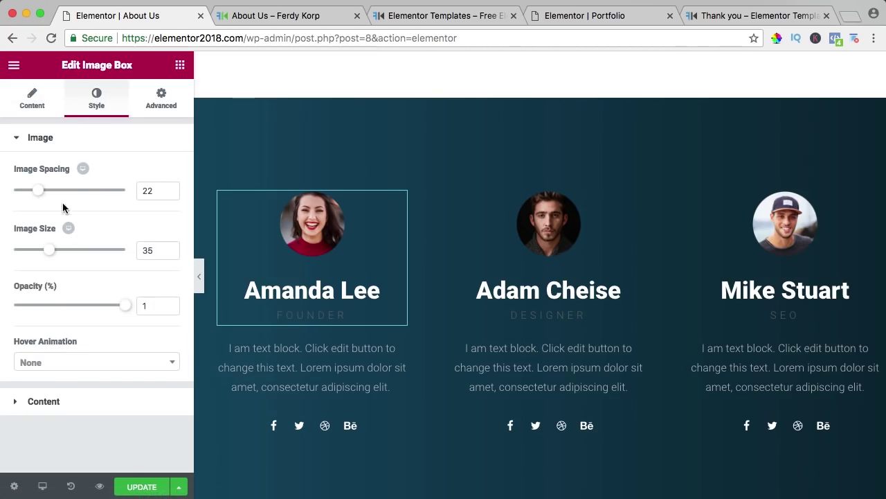
{"action": "left_click_drag", "start_coordinate": [52, 256], "coordinate": [70, 256]}
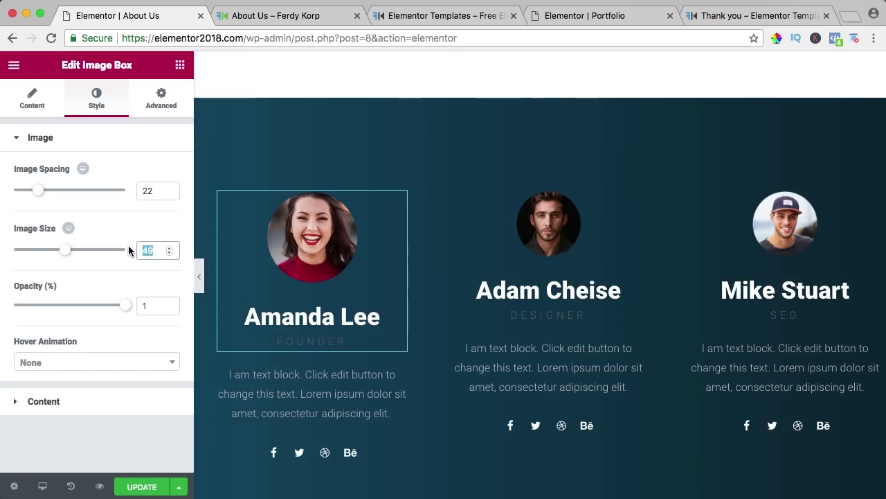
{"action": "type", "text": "50"}
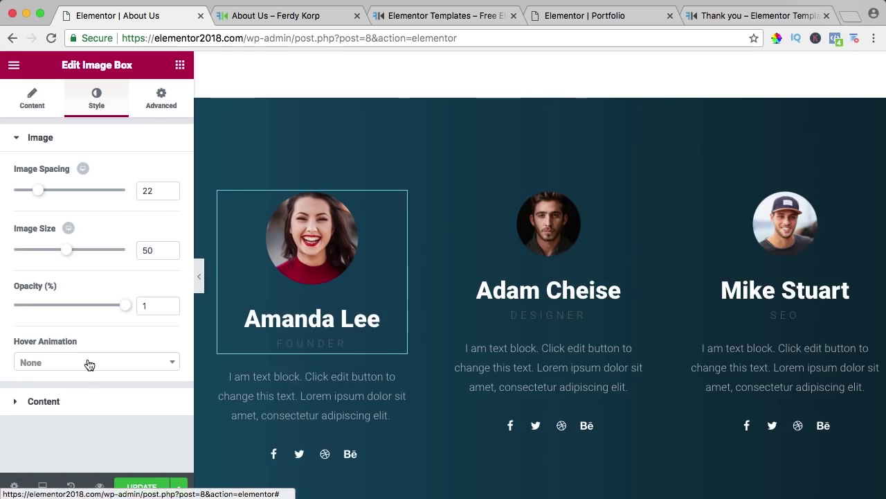
{"action": "left_click", "coordinate": [36, 403]}
{"action": "scroll", "coordinate": [72, 374], "scroll_direction": "down", "scroll_amount": 3}
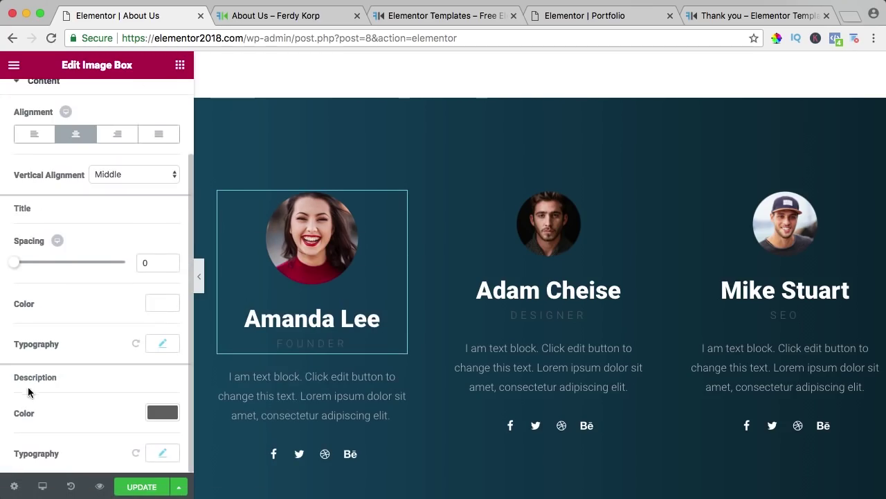
{"action": "left_click", "coordinate": [166, 414]}
{"action": "scroll", "coordinate": [137, 417], "scroll_direction": "up", "scroll_amount": 1}
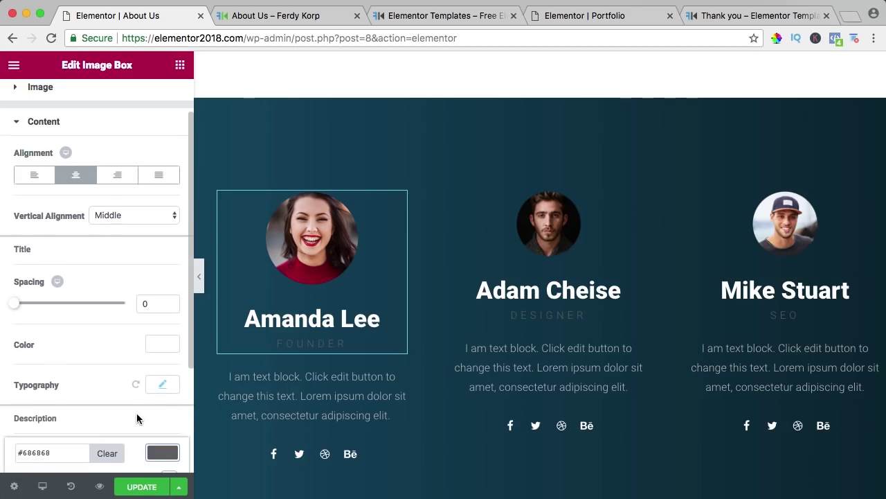
{"action": "scroll", "coordinate": [136, 413], "scroll_direction": "down", "scroll_amount": 5}
{"action": "left_click", "coordinate": [132, 449]}
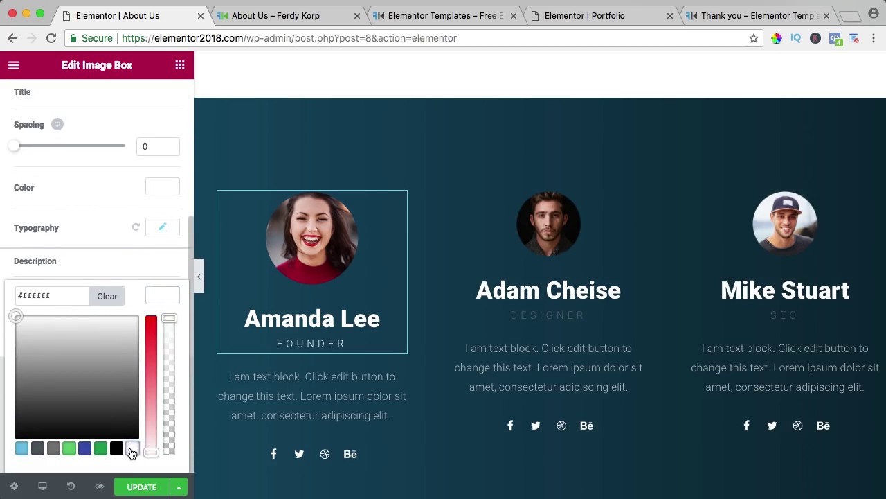
{"action": "left_click", "coordinate": [152, 297]}
Step: Give the second team card image size 50 and a white DESIGNER subtitle
{"action": "left_click", "coordinate": [558, 263]}
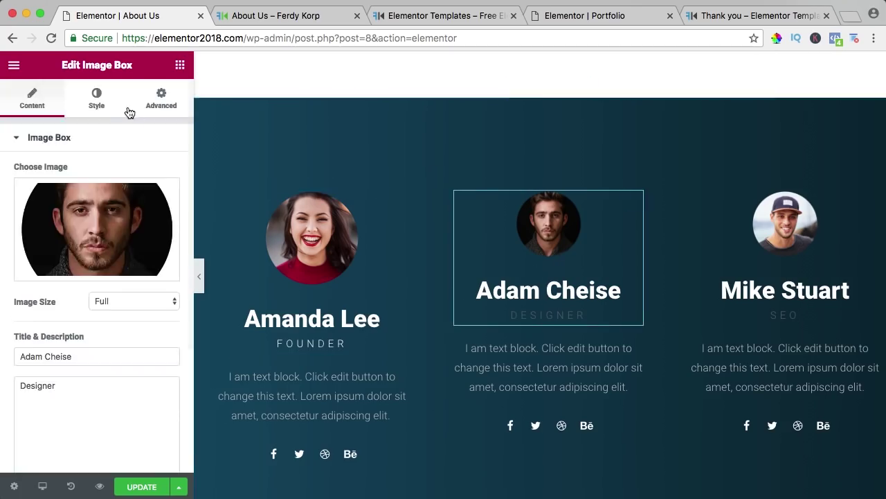
{"action": "left_click", "coordinate": [107, 101]}
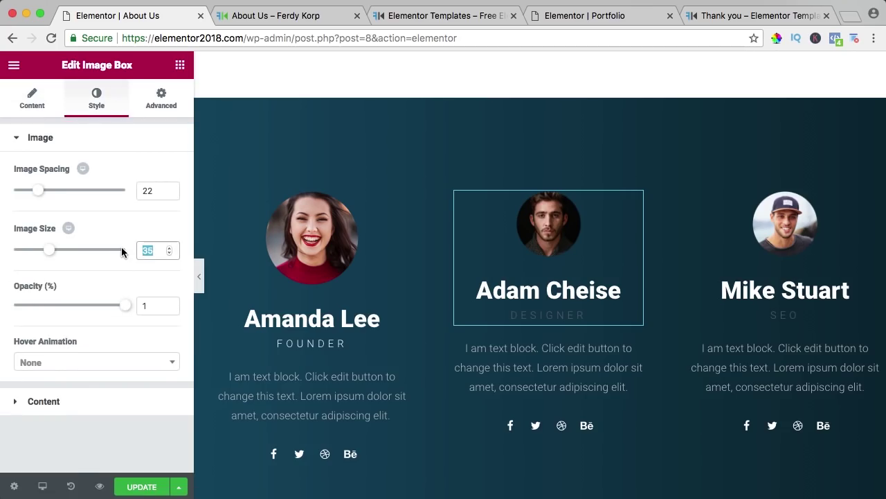
{"action": "type", "text": "50"}
{"action": "left_click", "coordinate": [57, 402]}
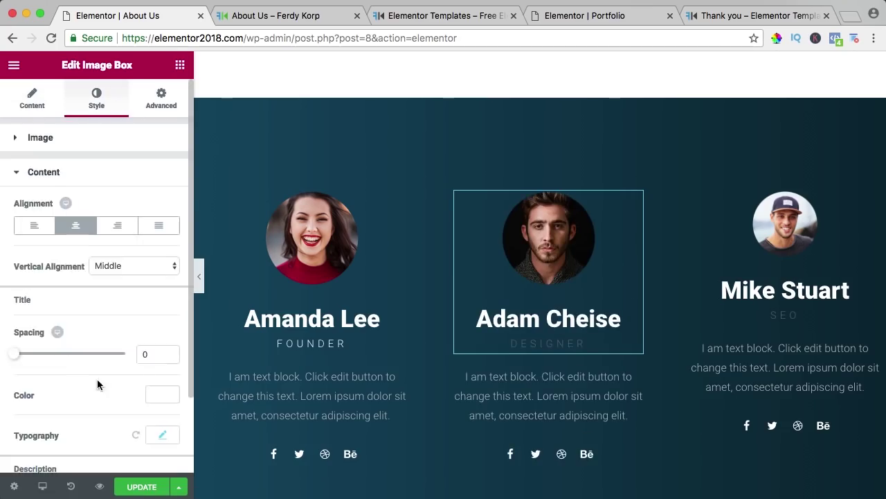
{"action": "scroll", "coordinate": [73, 379], "scroll_direction": "down", "scroll_amount": 3}
{"action": "left_click", "coordinate": [163, 412]}
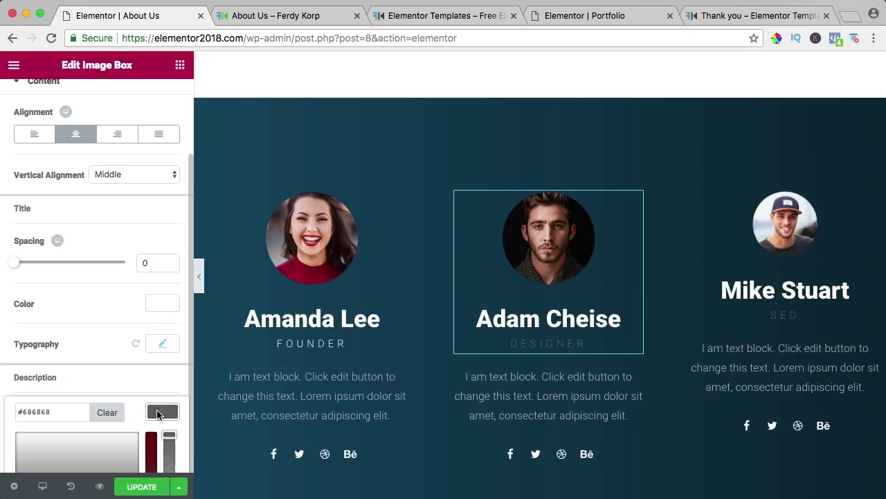
{"action": "scroll", "coordinate": [151, 410], "scroll_direction": "down", "scroll_amount": 3}
{"action": "left_click", "coordinate": [132, 450]}
{"action": "left_click", "coordinate": [166, 298]}
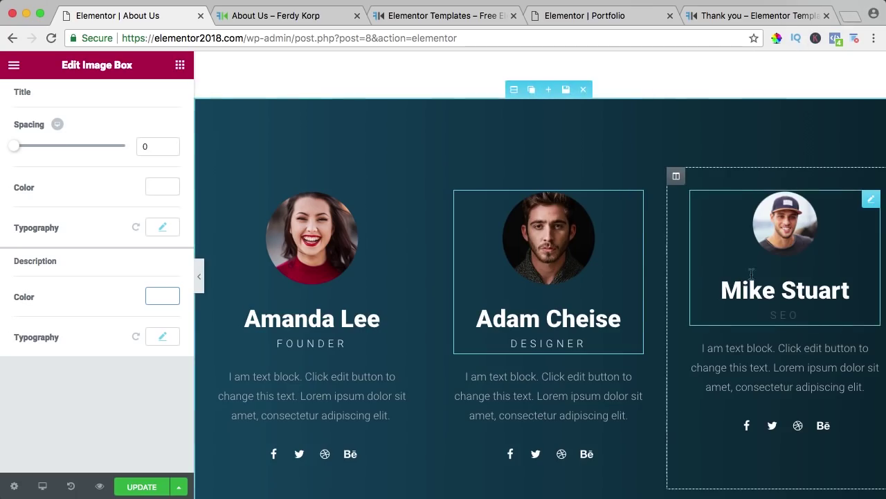
{"action": "left_click", "coordinate": [779, 230]}
{"action": "left_click", "coordinate": [110, 98]}
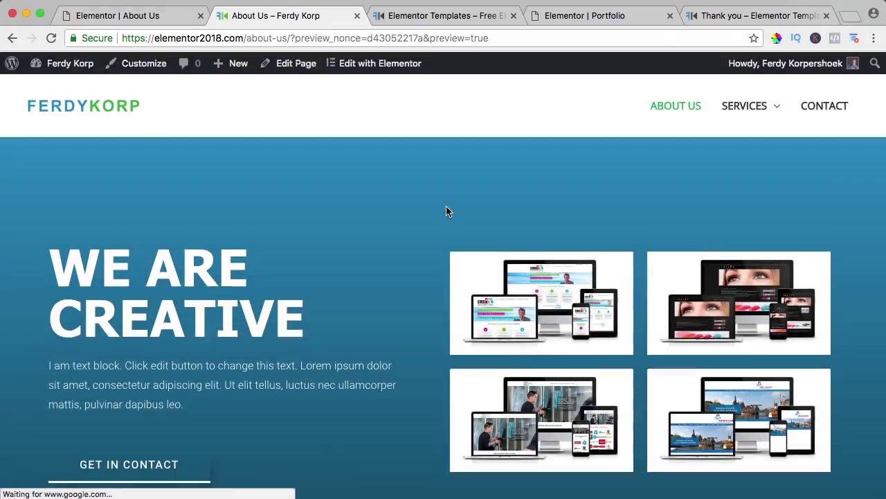
Step: Scroll through the About Us preview, then switch to the Elementor Templates thank-you tab
{"action": "scroll", "coordinate": [394, 208], "scroll_direction": "down", "scroll_amount": 6}
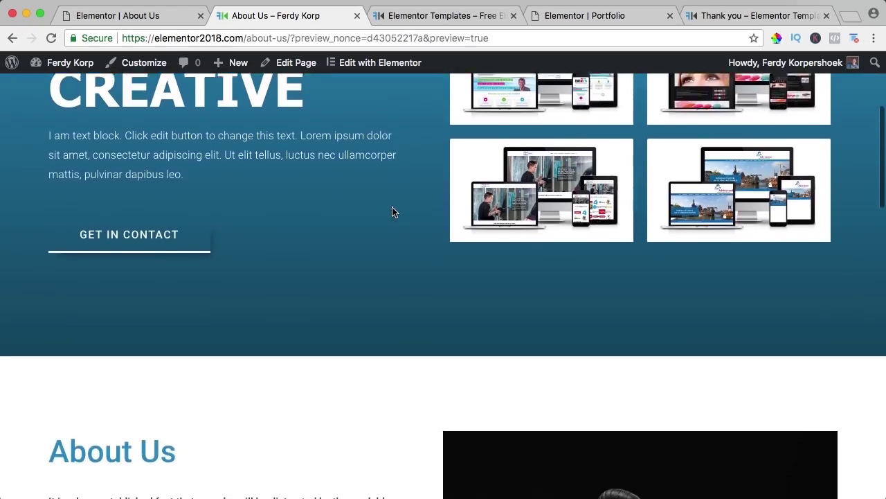
{"action": "scroll", "coordinate": [390, 207], "scroll_direction": "down", "scroll_amount": 10}
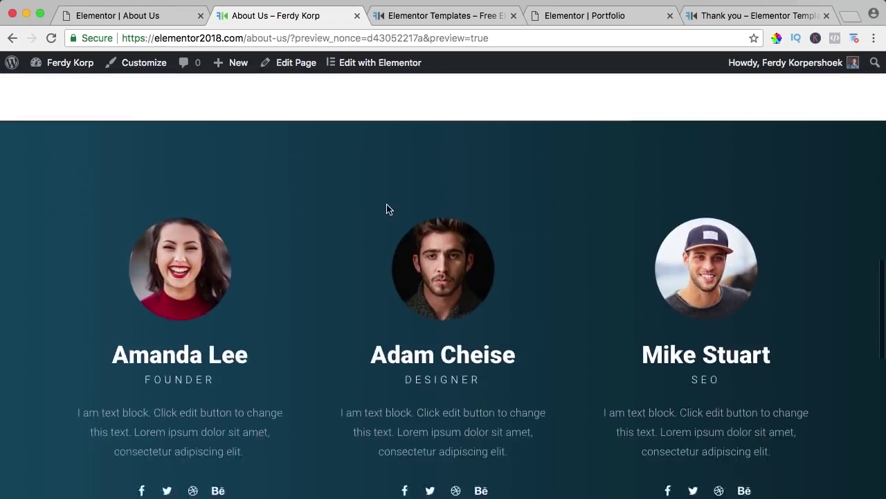
{"action": "scroll", "coordinate": [386, 208], "scroll_direction": "down", "scroll_amount": 6}
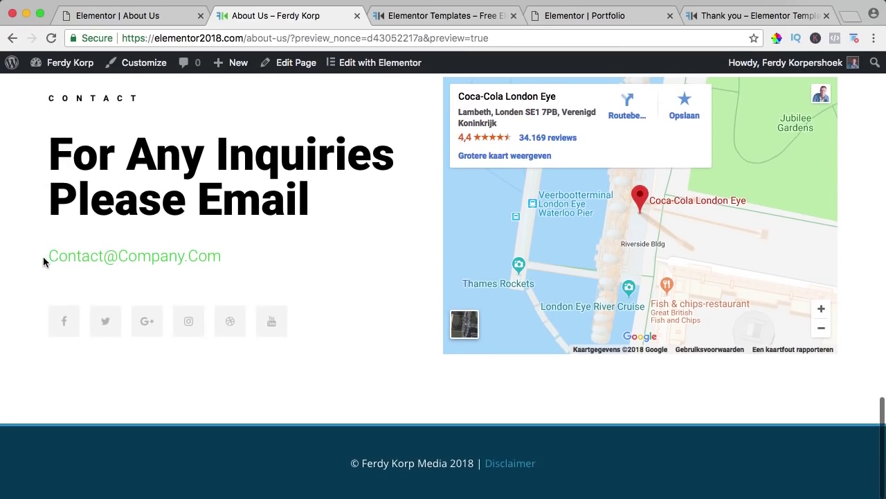
{"action": "left_click_drag", "start_coordinate": [43, 261], "coordinate": [228, 259]}
{"action": "scroll", "coordinate": [390, 367], "scroll_direction": "up", "scroll_amount": 1}
{"action": "scroll", "coordinate": [391, 373], "scroll_direction": "down", "scroll_amount": 1}
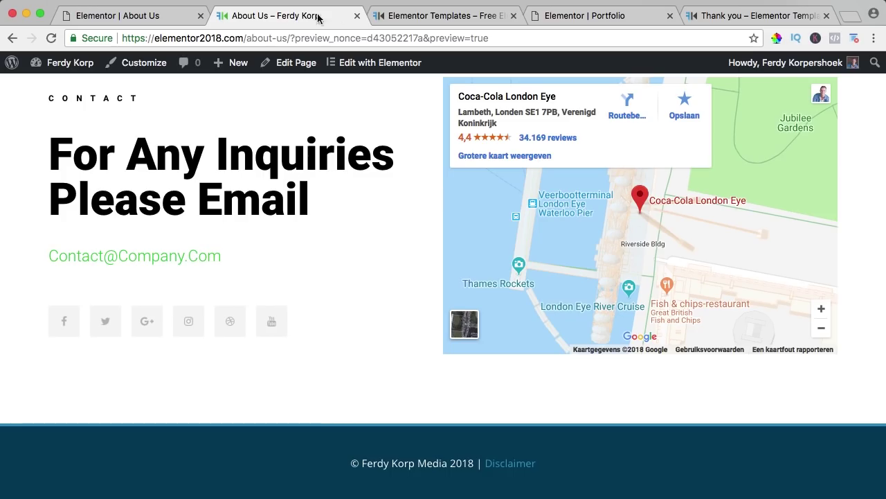
{"action": "left_click", "coordinate": [733, 15]}
{"action": "mouse_move", "coordinate": [360, 117]}
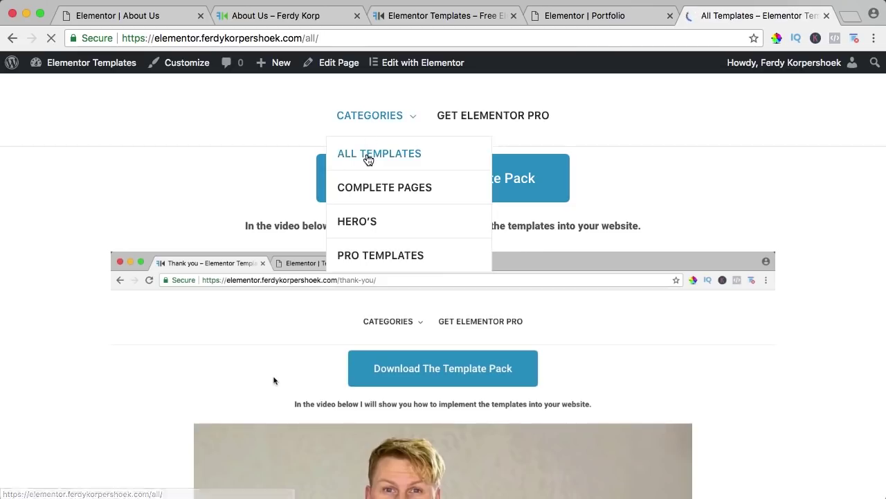
Step: Open the 4 Images With Hover template from All Templates, then return to the About Us editor
{"action": "scroll", "coordinate": [279, 179], "scroll_direction": "down", "scroll_amount": 5}
{"action": "scroll", "coordinate": [279, 178], "scroll_direction": "down", "scroll_amount": 15}
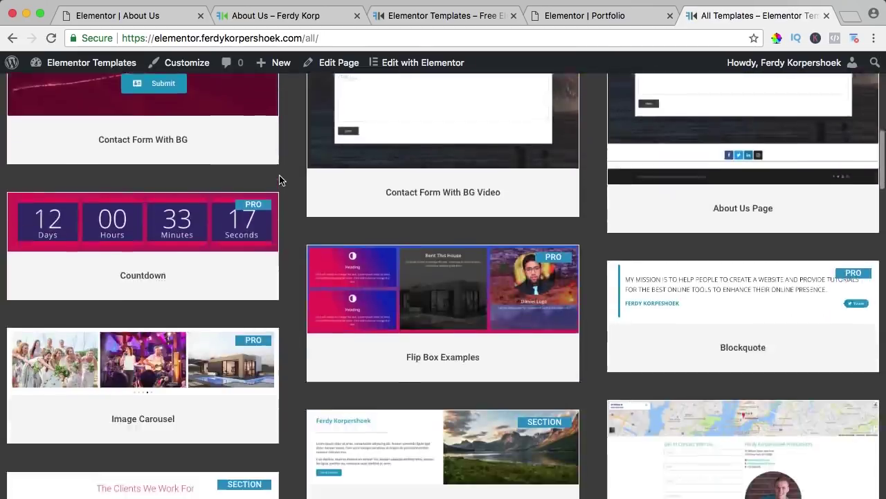
{"action": "scroll", "coordinate": [279, 179], "scroll_direction": "down", "scroll_amount": 5}
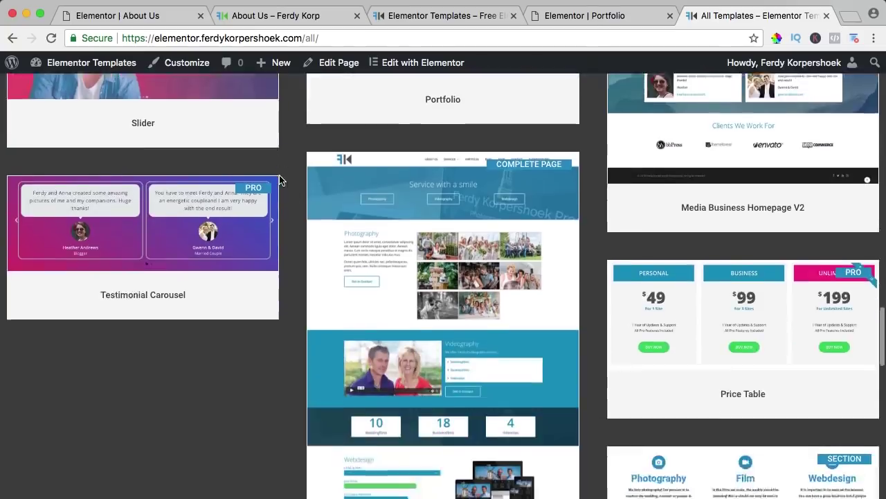
{"action": "scroll", "coordinate": [279, 179], "scroll_direction": "up", "scroll_amount": 20}
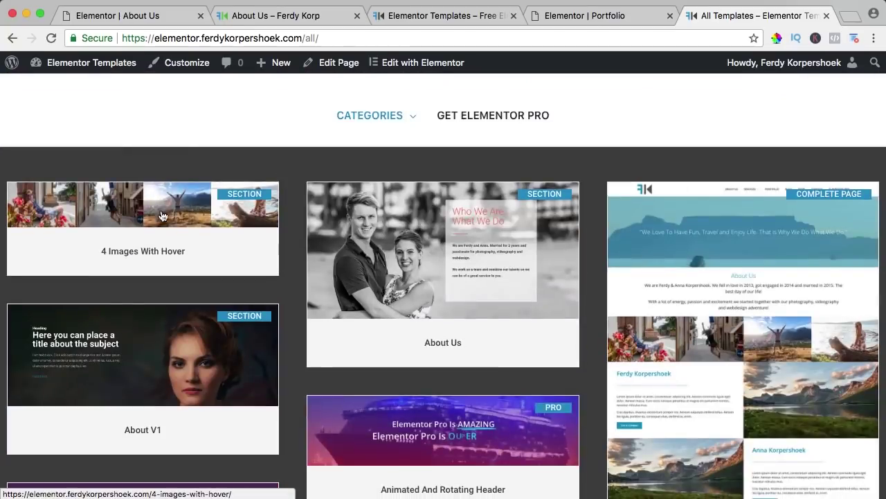
{"action": "left_click", "coordinate": [153, 212]}
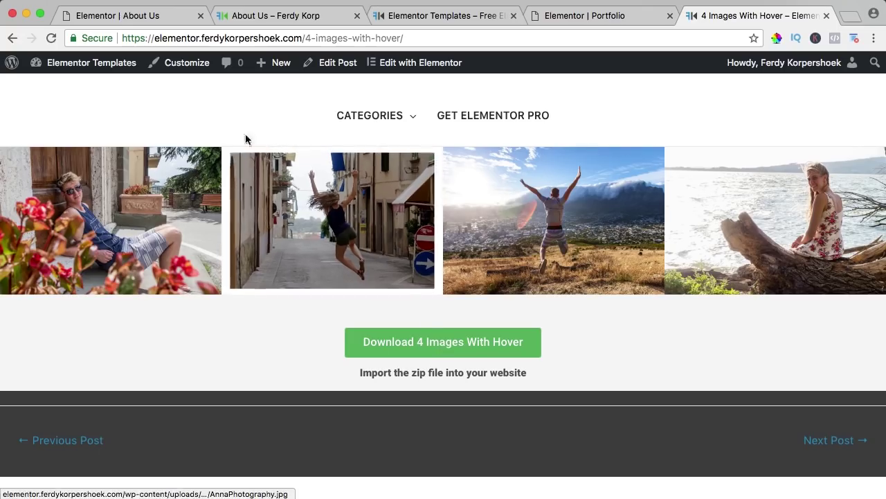
{"action": "left_click", "coordinate": [131, 16]}
{"action": "scroll", "coordinate": [658, 381], "scroll_direction": "down", "scroll_amount": 10}
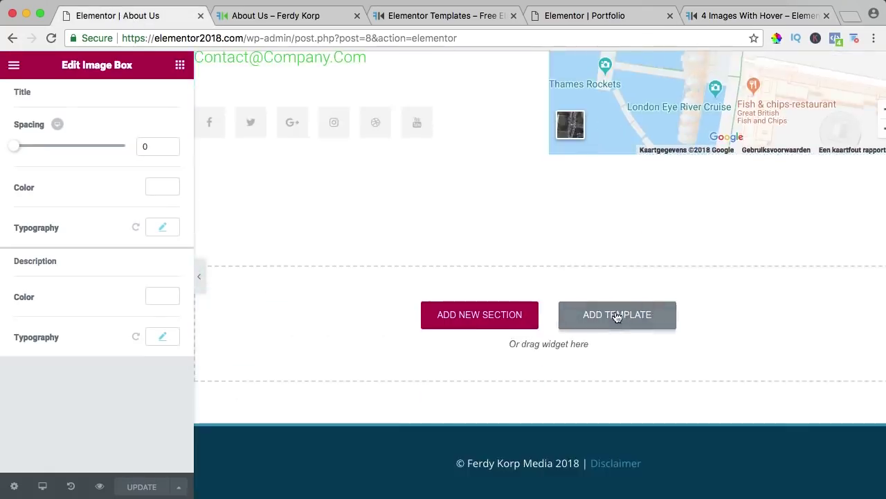
Step: Import 4-Images-With-Hover.zip from Downloads and insert it below the contact section
{"action": "left_click", "coordinate": [618, 315]}
{"action": "left_click", "coordinate": [684, 86]}
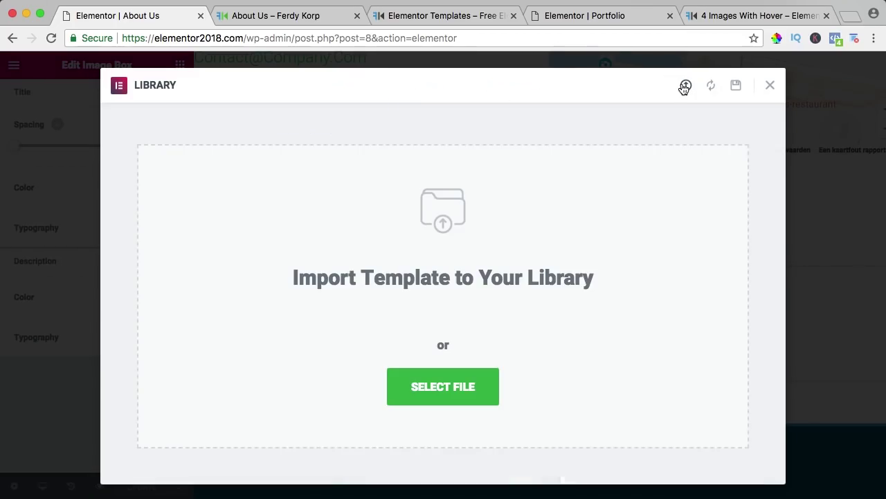
{"action": "left_click", "coordinate": [454, 390]}
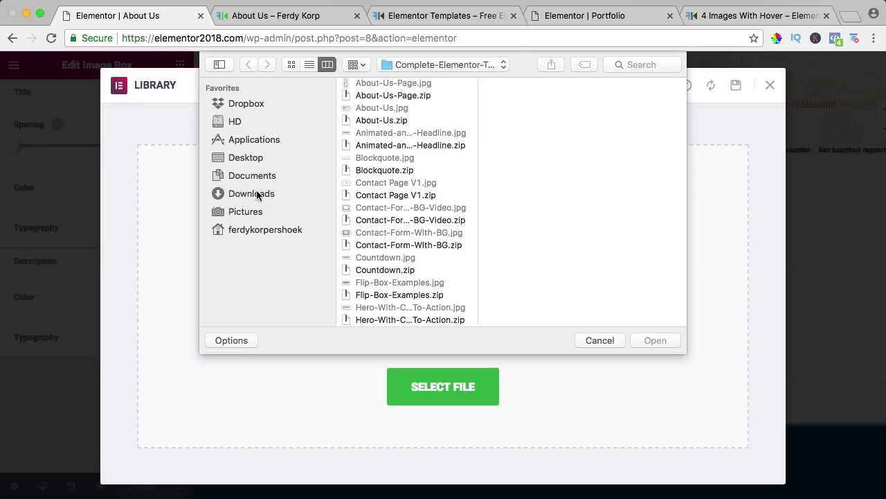
{"action": "left_click", "coordinate": [257, 193]}
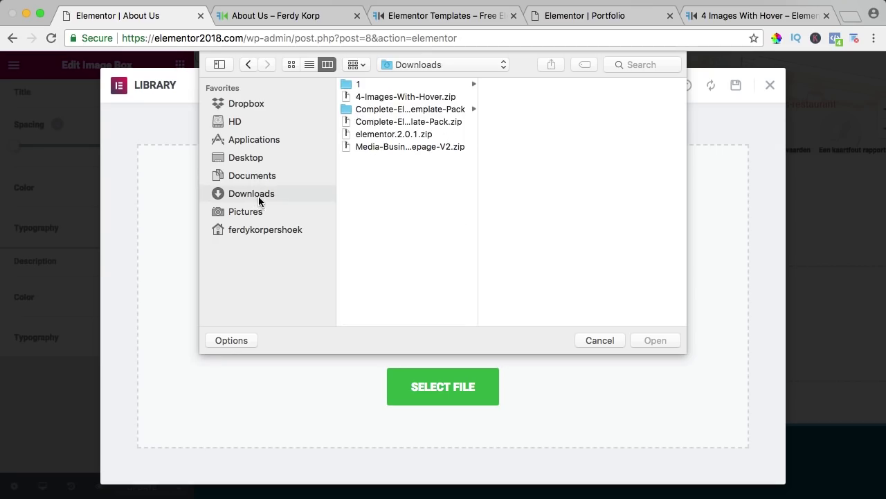
{"action": "left_click", "coordinate": [313, 65]}
{"action": "left_click", "coordinate": [409, 103]}
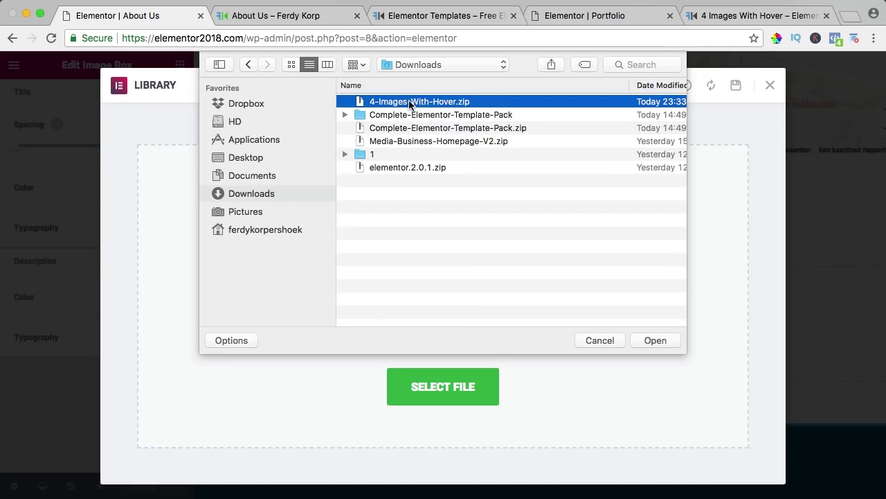
{"action": "left_click", "coordinate": [652, 340]}
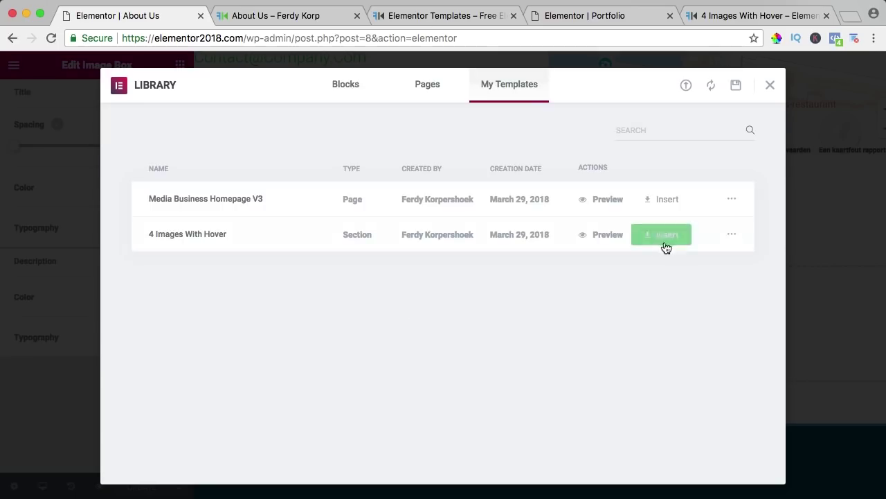
{"action": "left_click", "coordinate": [668, 238]}
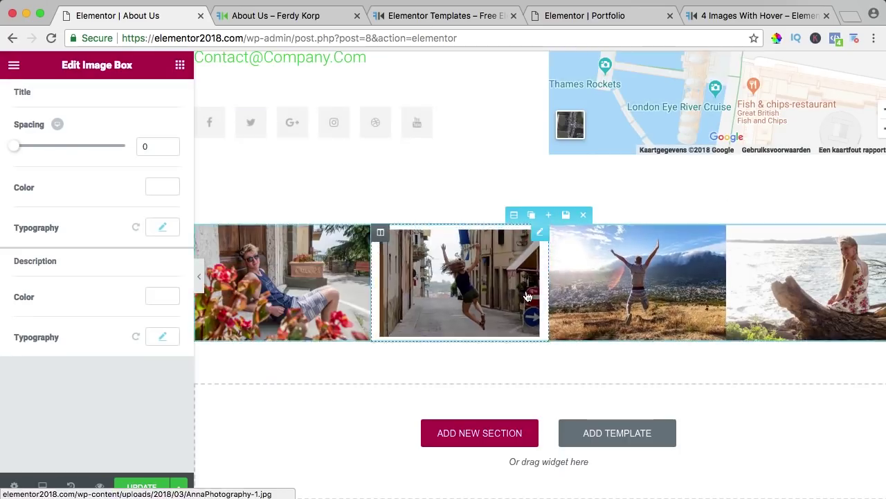
{"action": "left_click", "coordinate": [277, 15]}
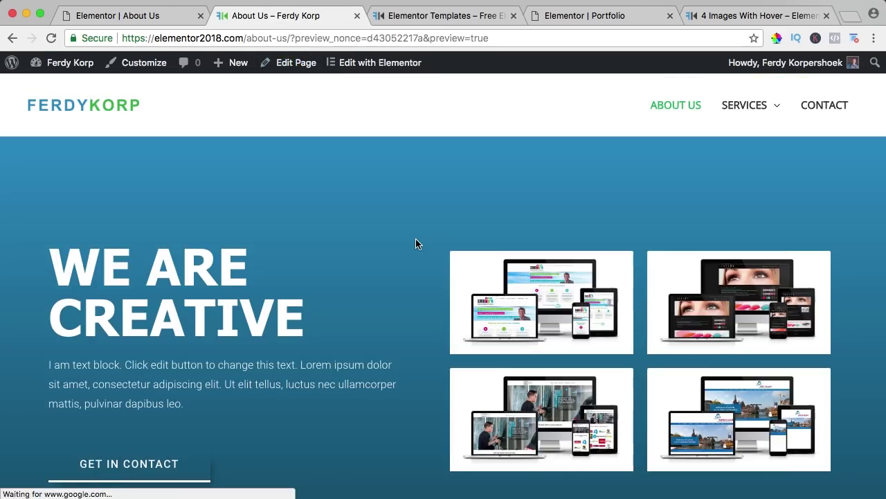
Step: Check the new four-photo row in the About Us preview, then go to the Contact page
{"action": "scroll", "coordinate": [415, 242], "scroll_direction": "down", "scroll_amount": 15}
{"action": "scroll", "coordinate": [412, 242], "scroll_direction": "down", "scroll_amount": 6}
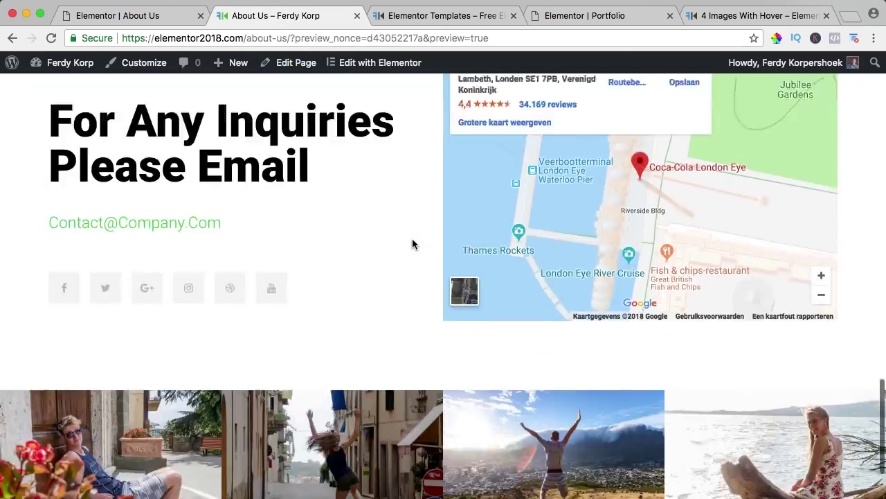
{"action": "scroll", "coordinate": [346, 235], "scroll_direction": "up", "scroll_amount": 1}
{"action": "scroll", "coordinate": [367, 237], "scroll_direction": "up", "scroll_amount": 6}
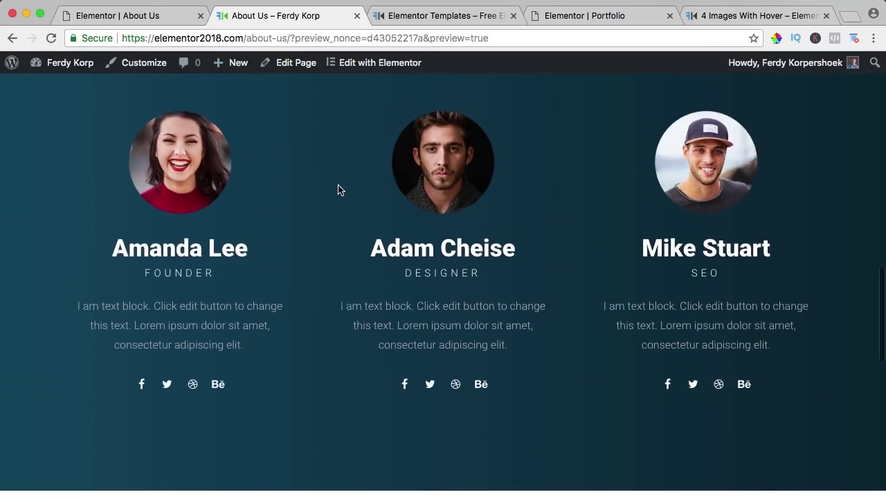
{"action": "scroll", "coordinate": [340, 190], "scroll_direction": "up", "scroll_amount": 4}
{"action": "scroll", "coordinate": [339, 191], "scroll_direction": "down", "scroll_amount": 2}
{"action": "scroll", "coordinate": [339, 192], "scroll_direction": "down", "scroll_amount": 10}
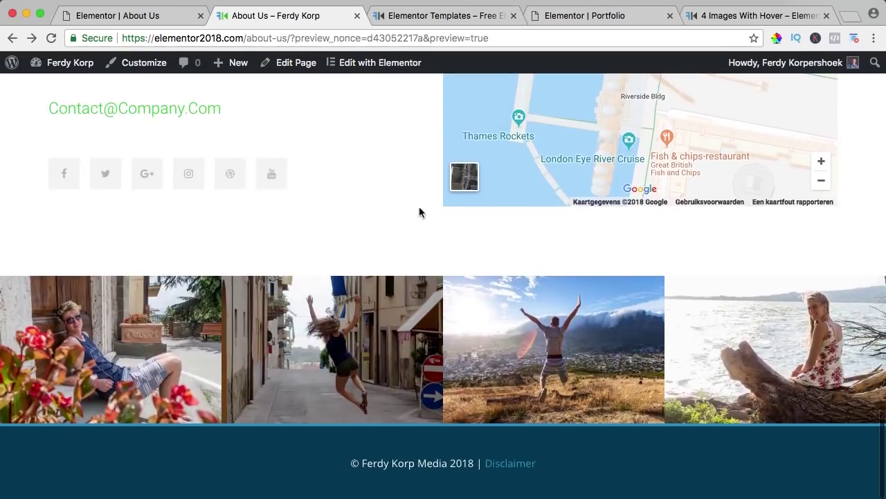
{"action": "scroll", "coordinate": [415, 206], "scroll_direction": "up", "scroll_amount": 15}
{"action": "scroll", "coordinate": [410, 208], "scroll_direction": "down", "scroll_amount": 3}
{"action": "scroll", "coordinate": [410, 213], "scroll_direction": "up", "scroll_amount": 8}
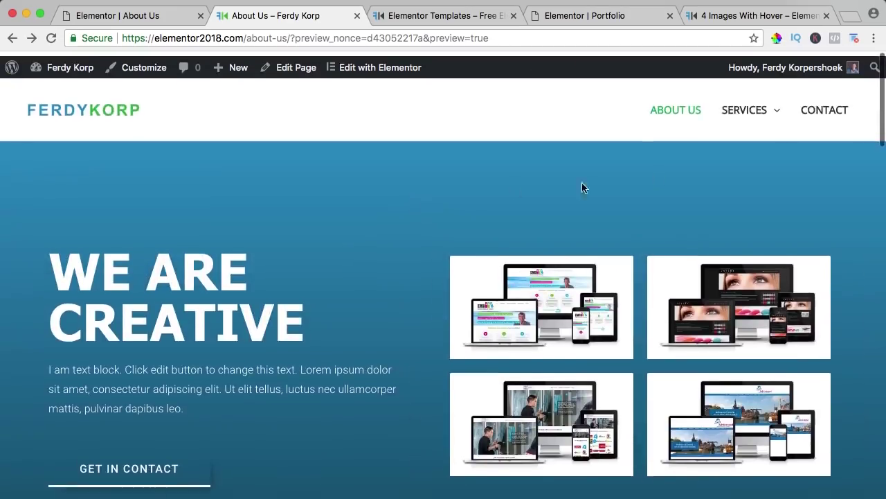
{"action": "left_click", "coordinate": [816, 109]}
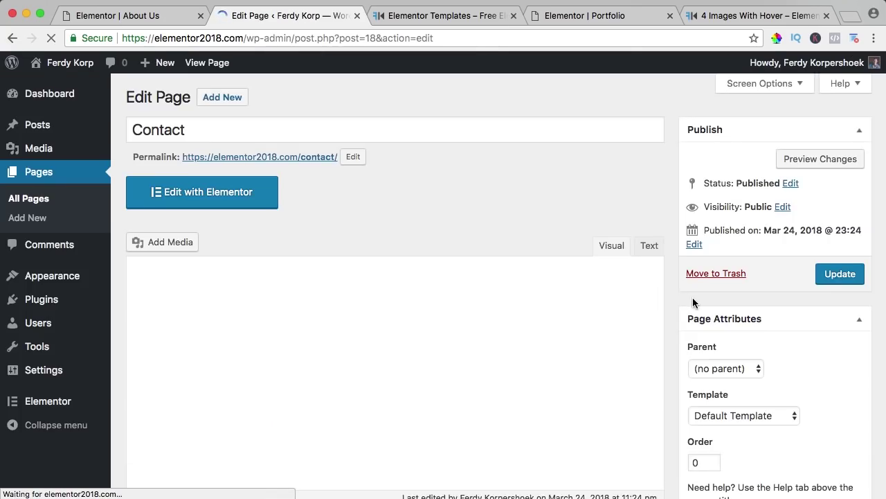
Step: Save the Contact page with Disable Title ticked and open it in Elementor
{"action": "scroll", "coordinate": [685, 302], "scroll_direction": "down", "scroll_amount": 10}
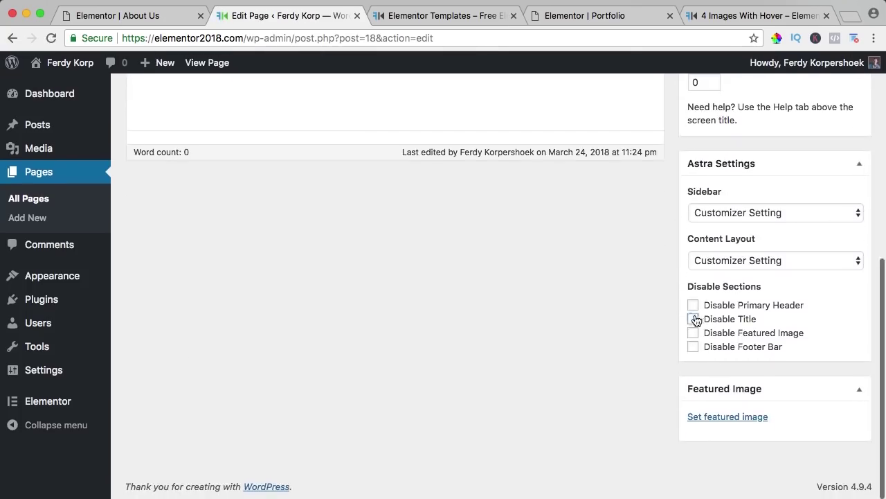
{"action": "scroll", "coordinate": [691, 376], "scroll_direction": "up", "scroll_amount": 10}
{"action": "left_click", "coordinate": [840, 274]}
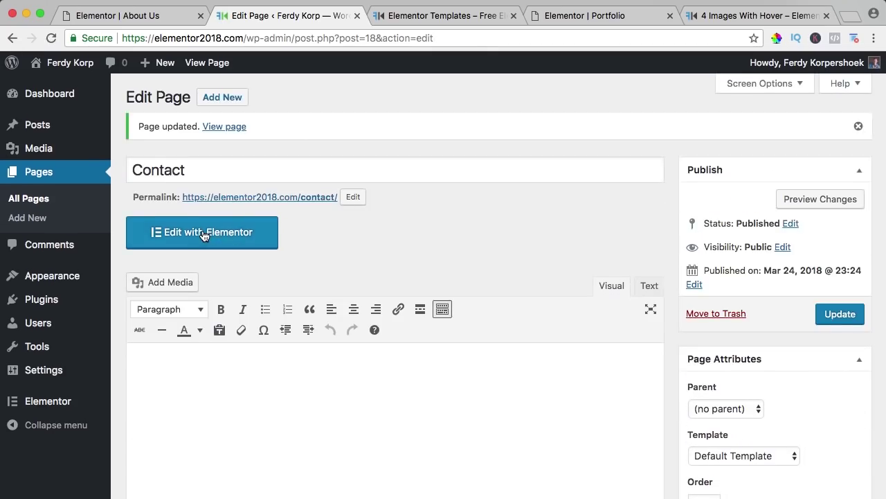
{"action": "left_click", "coordinate": [205, 234]}
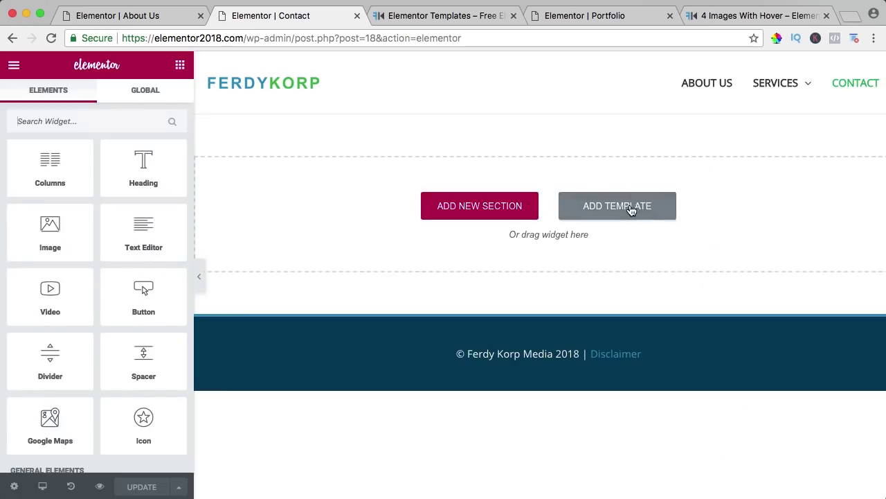
Step: Search page templates for 'contact' and insert the city-skyline Contact – Modern template
{"action": "left_click", "coordinate": [630, 208]}
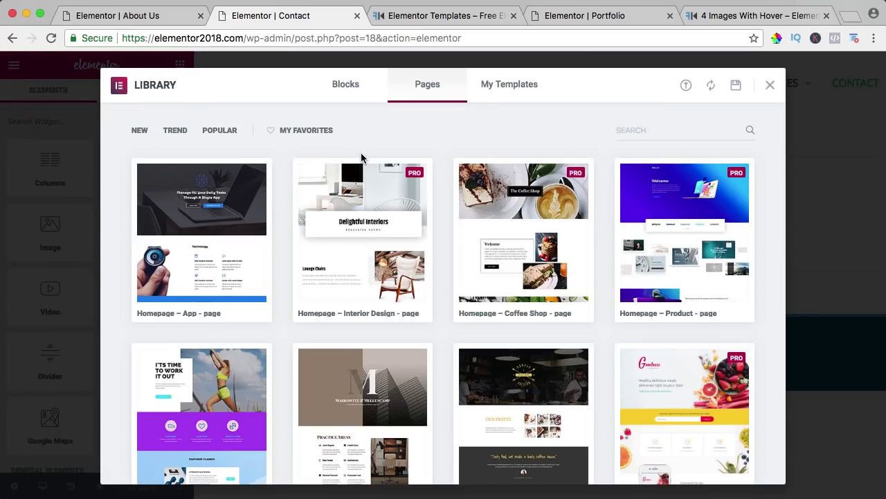
{"action": "mouse_move", "coordinate": [257, 174]}
{"action": "type", "text": "CONTACT"}
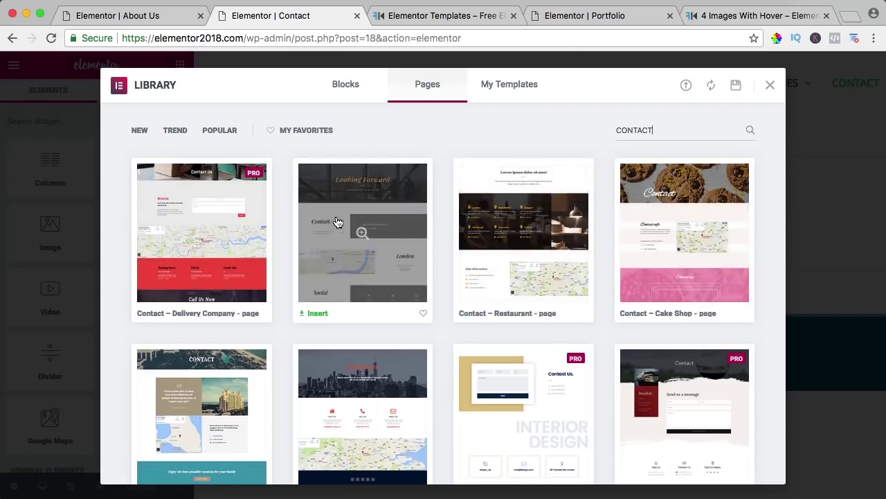
{"action": "scroll", "coordinate": [338, 222], "scroll_direction": "down", "scroll_amount": 5}
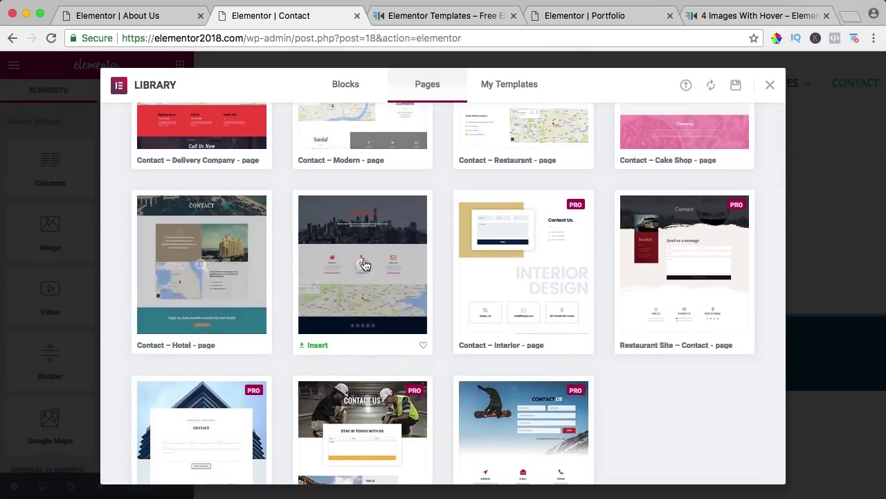
{"action": "left_click", "coordinate": [316, 346]}
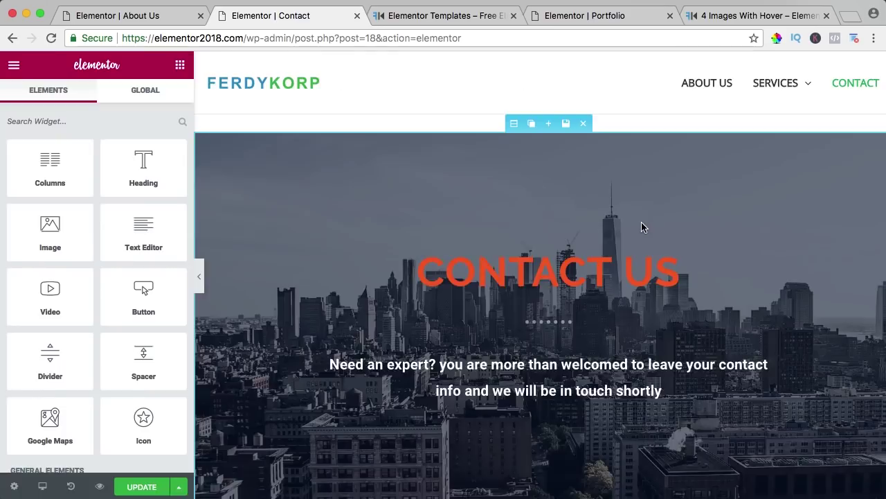
{"action": "scroll", "coordinate": [641, 227], "scroll_direction": "down", "scroll_amount": 5}
{"action": "scroll", "coordinate": [643, 227], "scroll_direction": "down", "scroll_amount": 10}
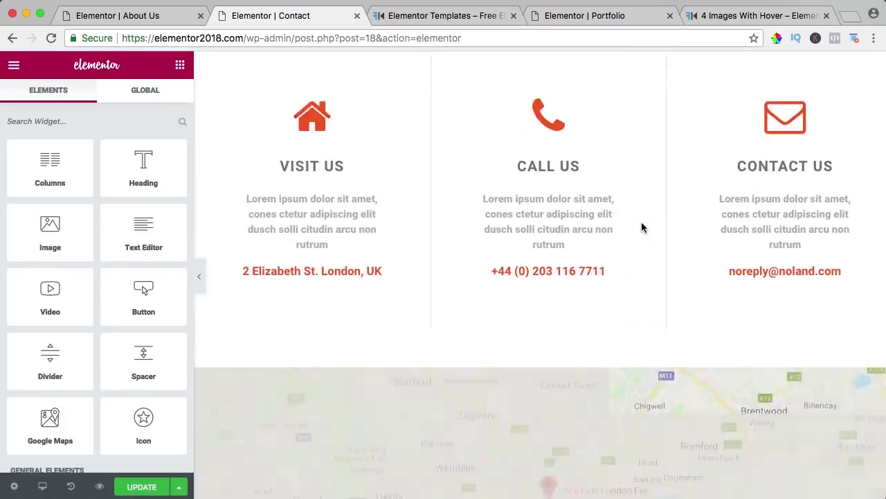
{"action": "scroll", "coordinate": [642, 227], "scroll_direction": "down", "scroll_amount": 3}
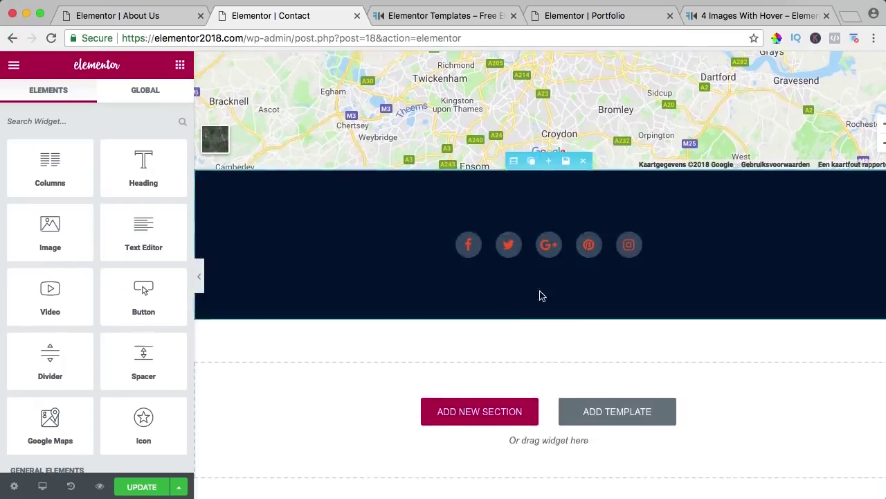
{"action": "scroll", "coordinate": [540, 295], "scroll_direction": "up", "scroll_amount": 15}
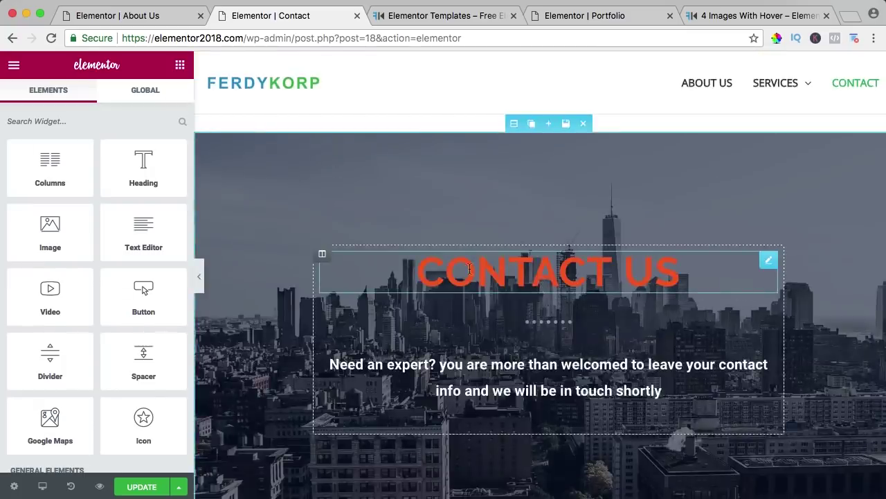
{"action": "left_click", "coordinate": [158, 15]}
Step: Look up the blue gradient colour of the About Us WE ARE CREATIVE hero section
{"action": "scroll", "coordinate": [415, 159], "scroll_direction": "up", "scroll_amount": 15}
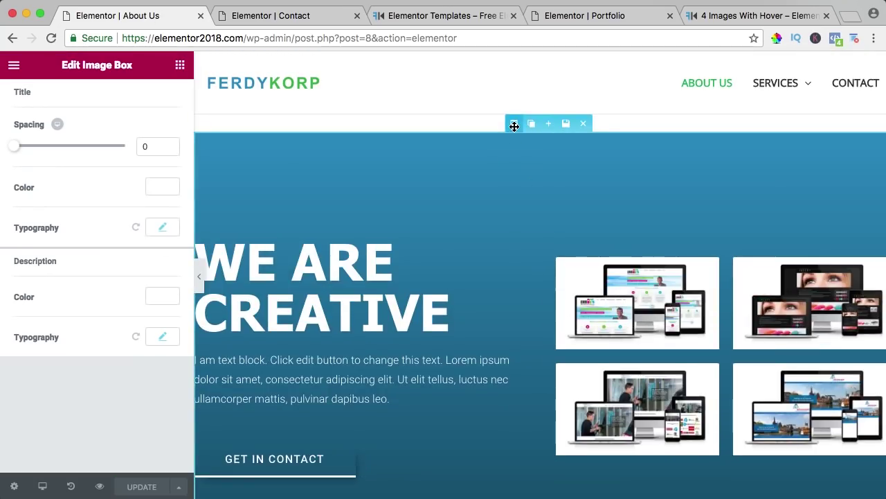
{"action": "left_click", "coordinate": [514, 124]}
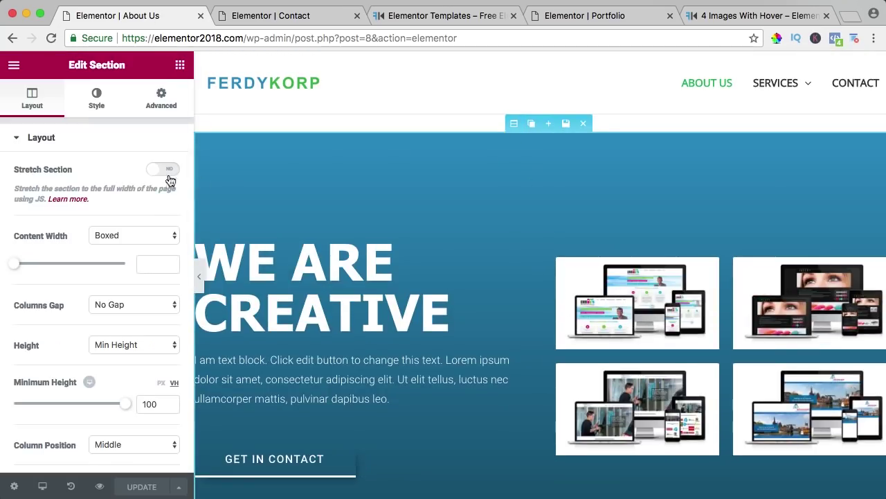
{"action": "left_click", "coordinate": [97, 97]}
{"action": "left_click", "coordinate": [160, 255]}
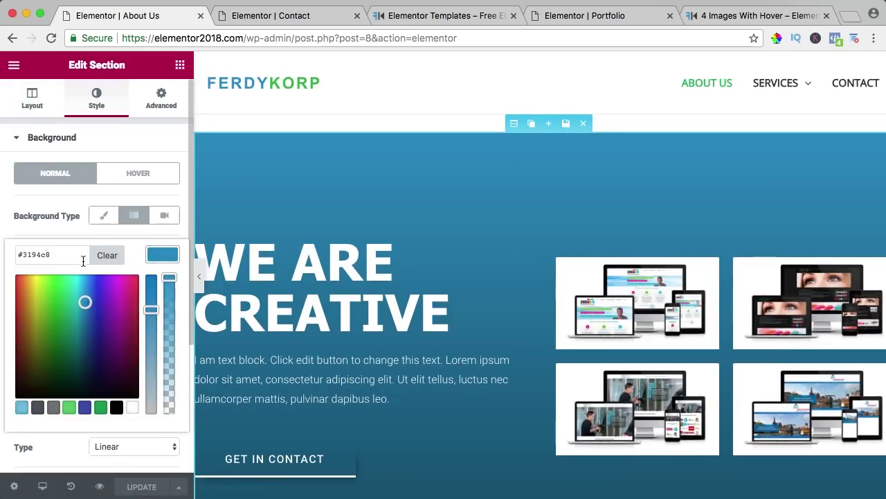
{"action": "left_click", "coordinate": [280, 15]}
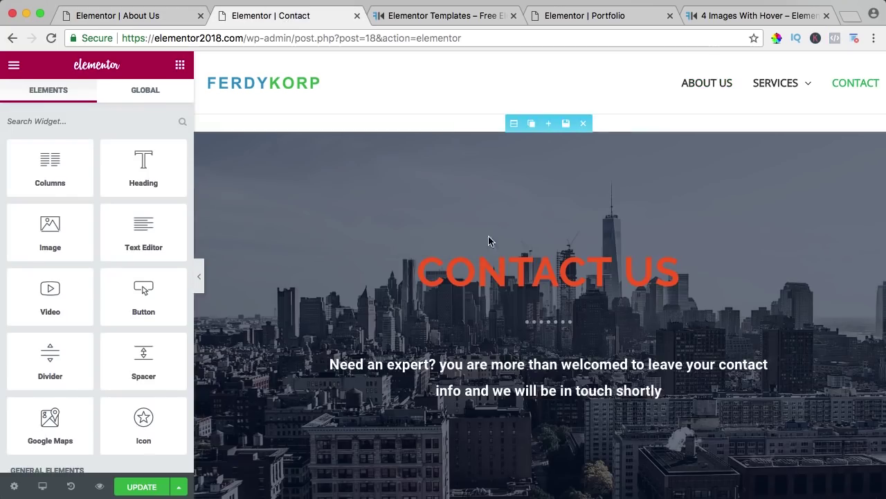
Step: Set the CONTACT US heading text colour to blue #3194c8
{"action": "left_click", "coordinate": [498, 272]}
{"action": "left_click", "coordinate": [87, 95]}
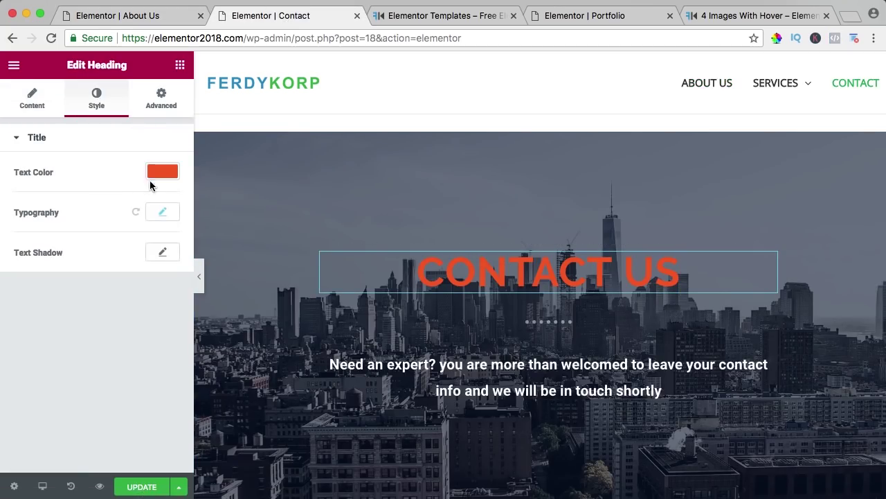
{"action": "left_click", "coordinate": [160, 172]}
{"action": "left_click", "coordinate": [170, 174]}
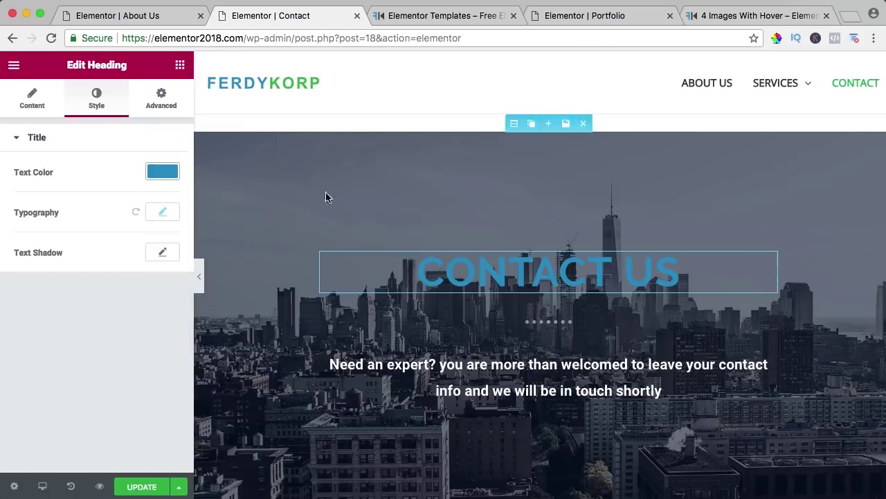
{"action": "scroll", "coordinate": [326, 196], "scroll_direction": "down", "scroll_amount": 5}
{"action": "left_click", "coordinate": [312, 298]}
Step: Make the contact links blue, give the social-icons band dark teal, and save the page
{"action": "left_click", "coordinate": [99, 98]}
{"action": "left_click", "coordinate": [152, 174]}
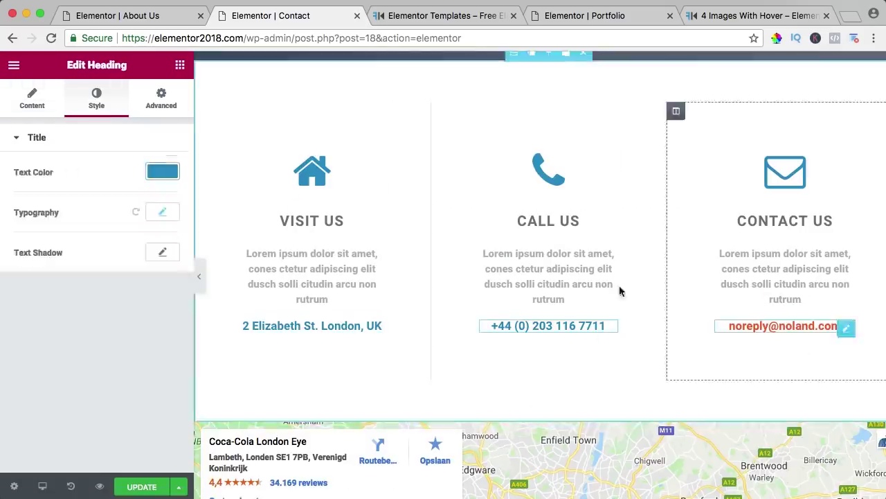
{"action": "scroll", "coordinate": [619, 284], "scroll_direction": "down", "scroll_amount": 5}
{"action": "left_click", "coordinate": [161, 212]}
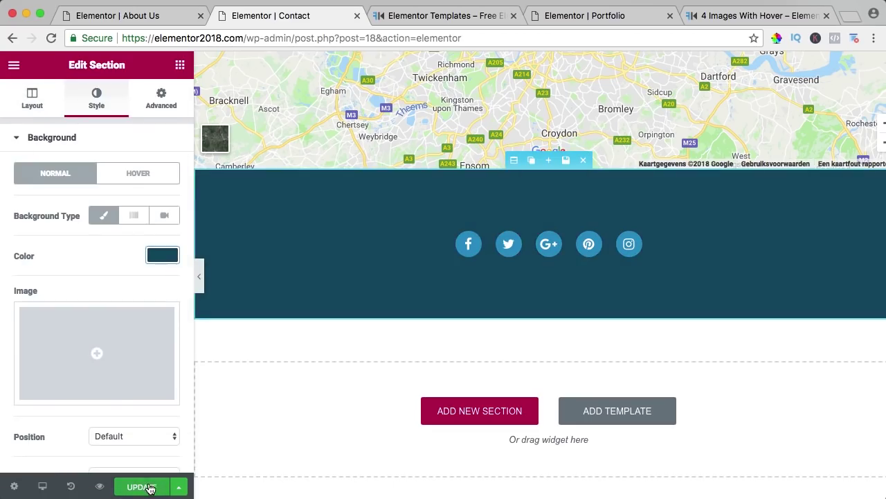
{"action": "left_click", "coordinate": [149, 487]}
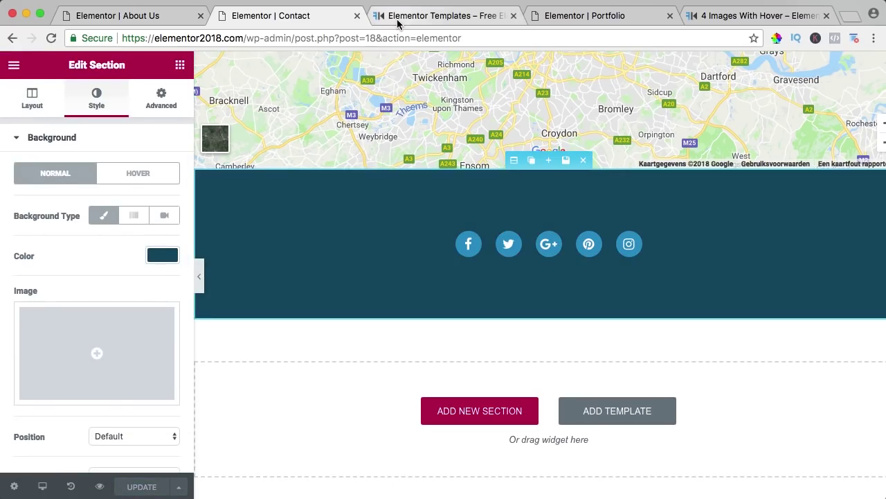
Step: Preview the saved Contact page in a new tab, scroll through it, and return to the editor
{"action": "left_click", "coordinate": [103, 479]}
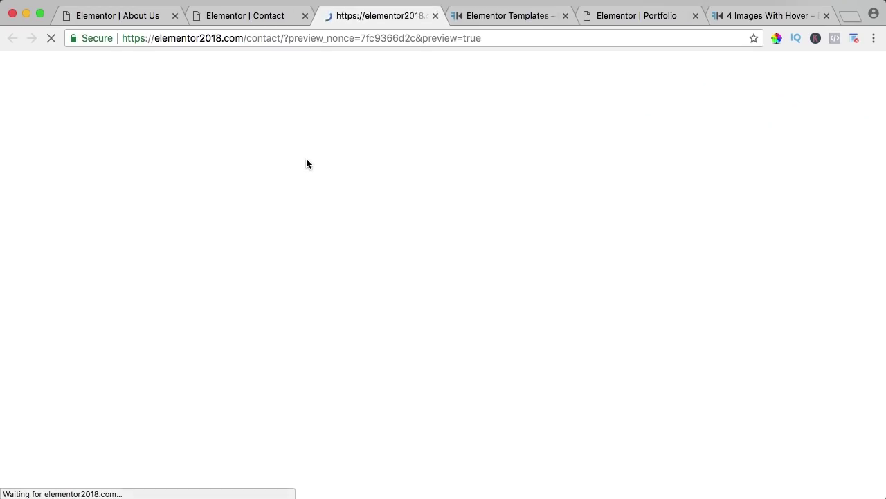
{"action": "scroll", "coordinate": [554, 197], "scroll_direction": "down", "scroll_amount": 5}
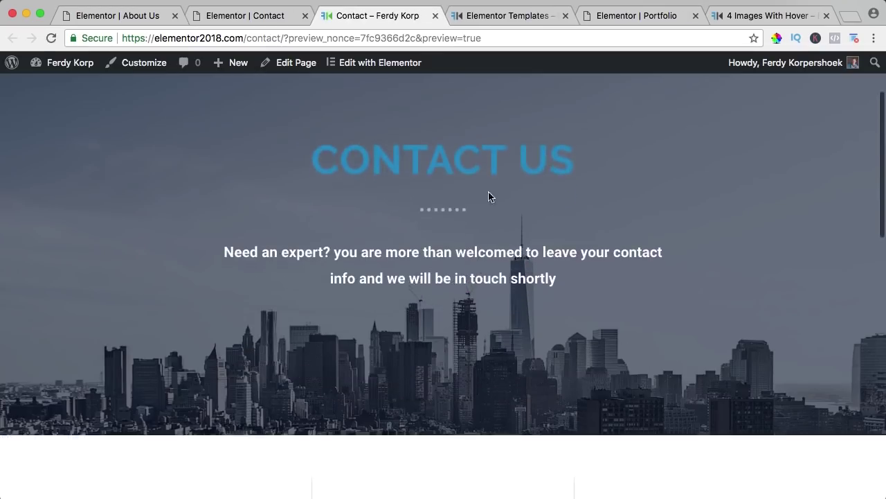
{"action": "scroll", "coordinate": [214, 224], "scroll_direction": "down", "scroll_amount": 3}
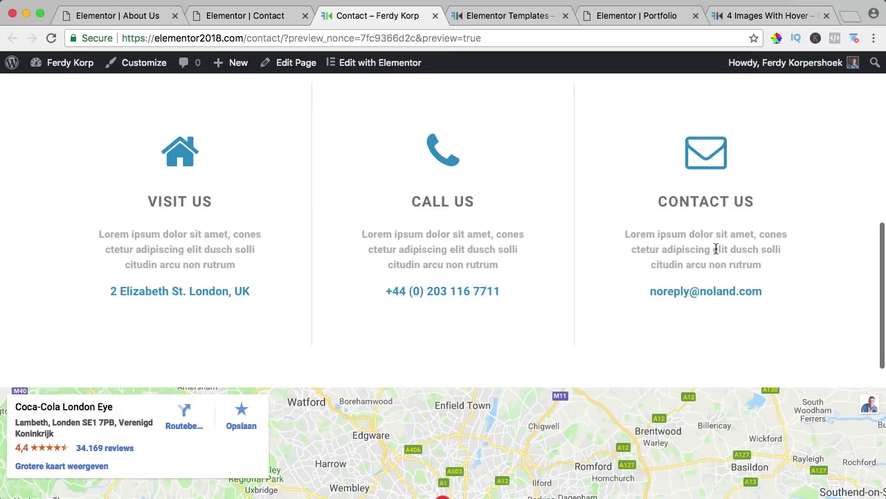
{"action": "scroll", "coordinate": [434, 293], "scroll_direction": "down", "scroll_amount": 10}
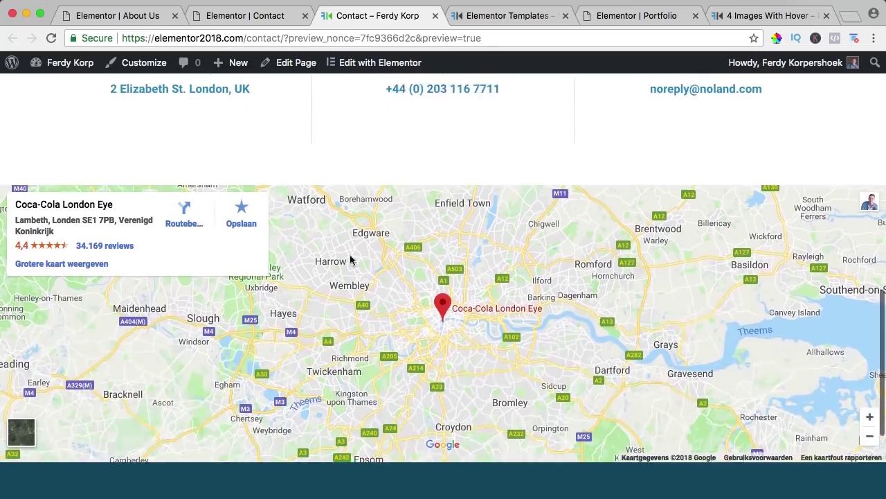
{"action": "scroll", "coordinate": [342, 377], "scroll_direction": "up", "scroll_amount": 5}
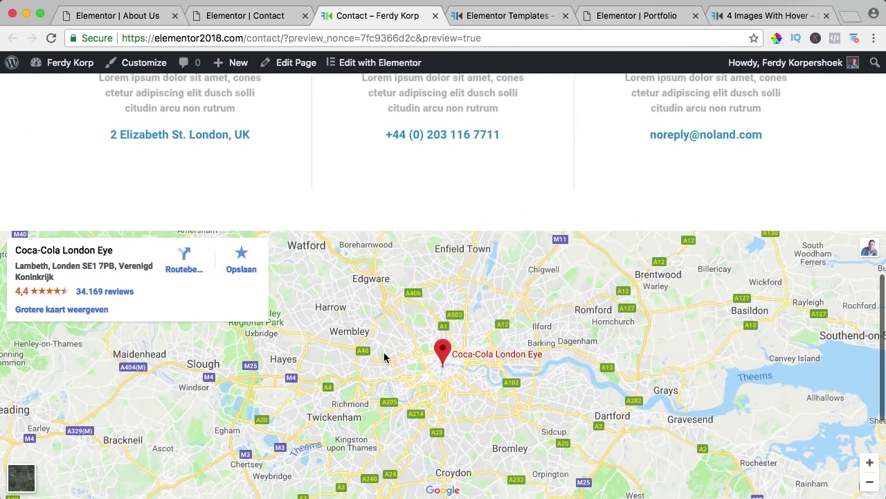
{"action": "scroll", "coordinate": [384, 351], "scroll_direction": "down", "scroll_amount": 5}
{"action": "scroll", "coordinate": [384, 356], "scroll_direction": "up", "scroll_amount": 5}
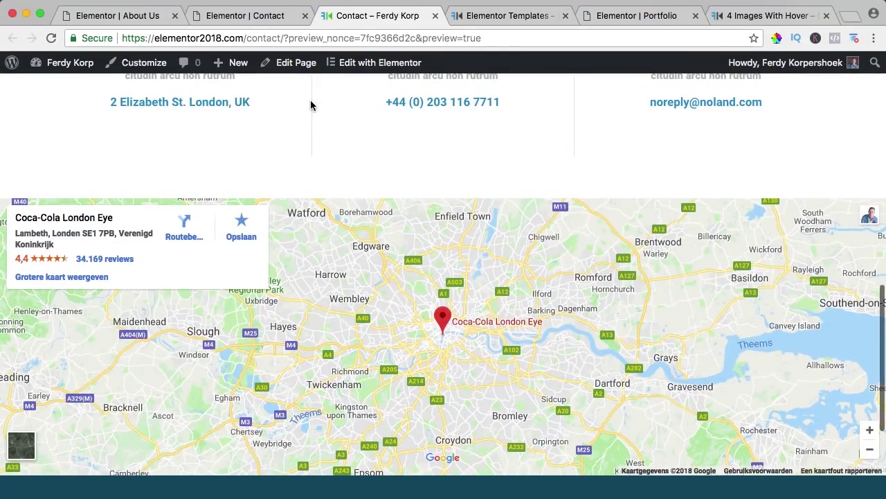
{"action": "left_click", "coordinate": [256, 18]}
{"action": "scroll", "coordinate": [409, 187], "scroll_direction": "up", "scroll_amount": 6}
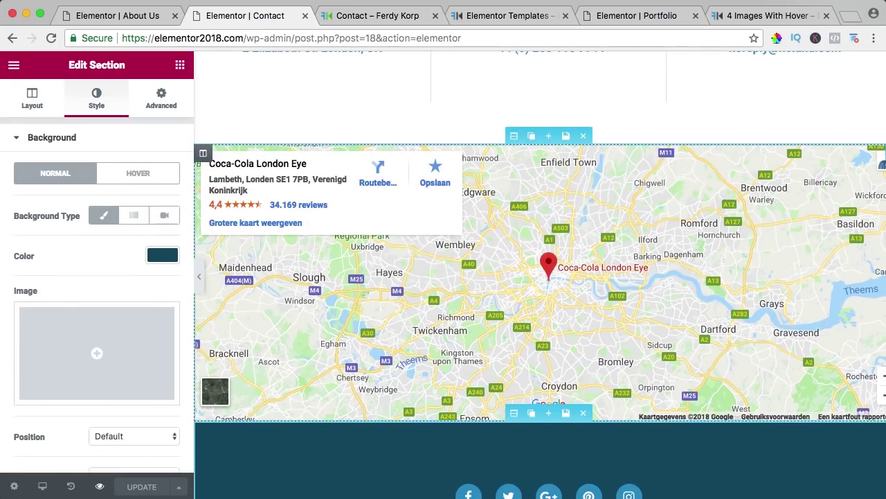
Step: Set the map address to Camps Bay, Cape Town, South Africa at zoom 15 and save
{"action": "left_click", "coordinate": [569, 259]}
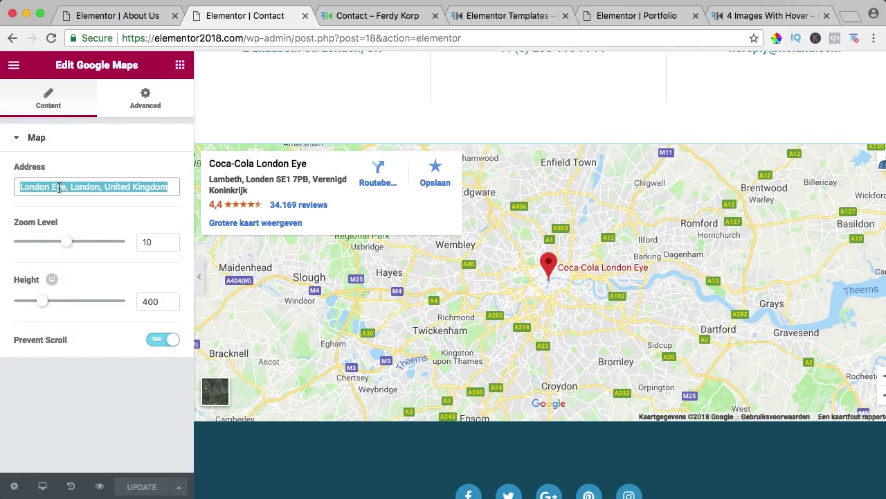
{"action": "type", "text": "Camps Bay"}
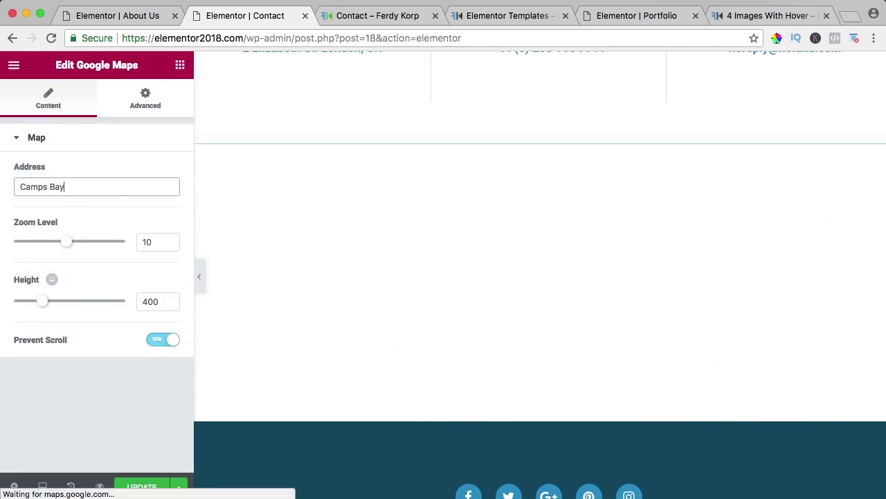
{"action": "type", "text": ", Cape Town, South Africa"}
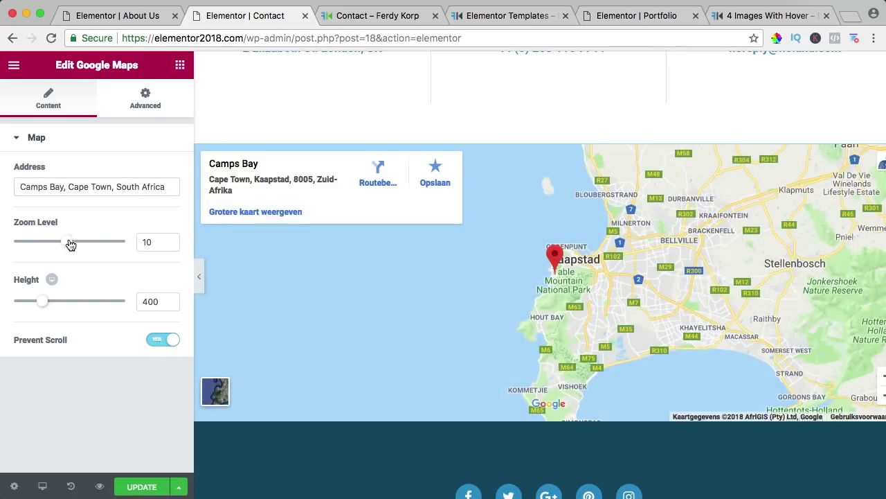
{"action": "left_click_drag", "start_coordinate": [71, 245], "coordinate": [100, 245]}
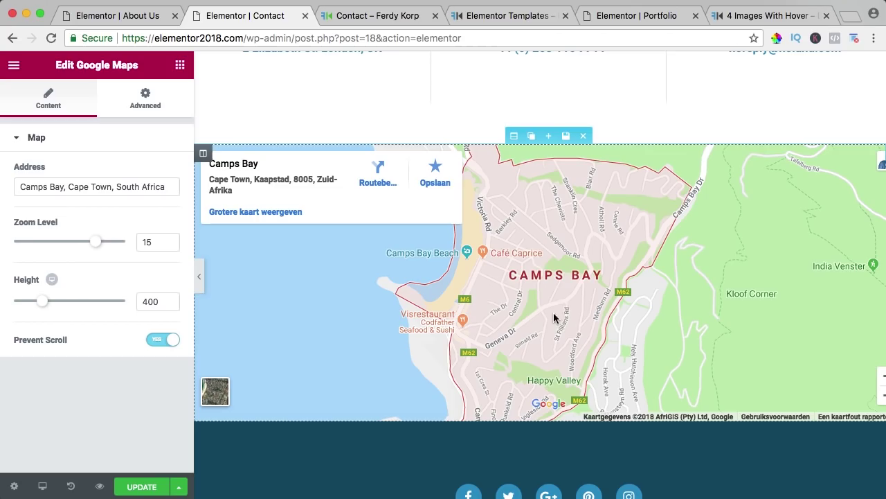
{"action": "left_click", "coordinate": [146, 486]}
{"action": "scroll", "coordinate": [506, 257], "scroll_direction": "up", "scroll_amount": 10}
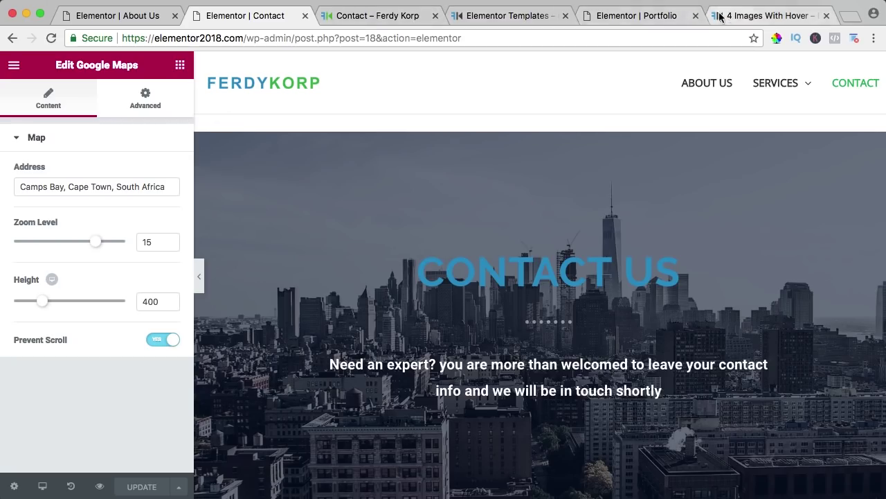
Step: Close the Contact preview, Portfolio and 4 Images With Hover tabs, keeping Elementor Templates open
{"action": "left_click", "coordinate": [413, 18]}
{"action": "left_click", "coordinate": [435, 15]}
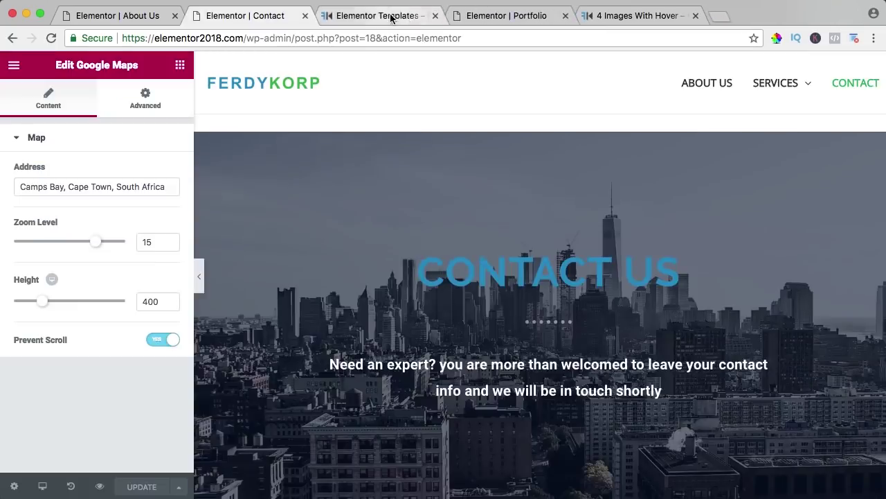
{"action": "left_click", "coordinate": [395, 16]}
{"action": "left_click", "coordinate": [493, 21]}
{"action": "left_click", "coordinate": [565, 15]}
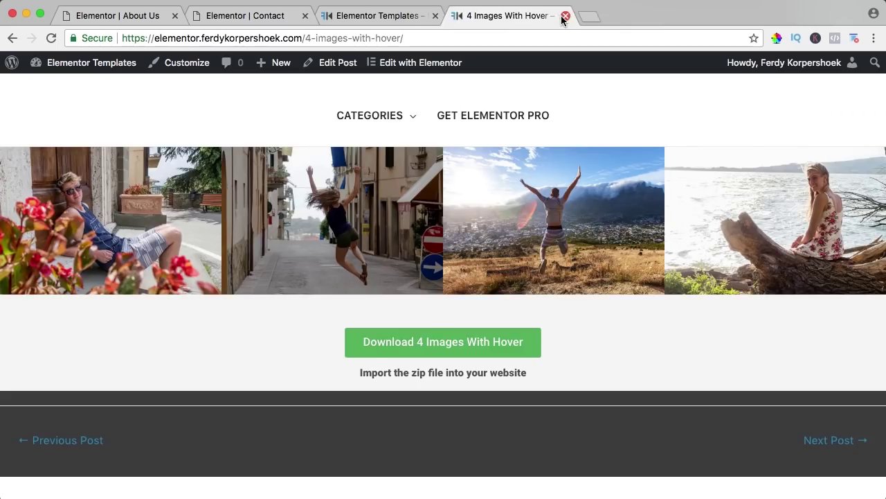
{"action": "left_click", "coordinate": [565, 15]}
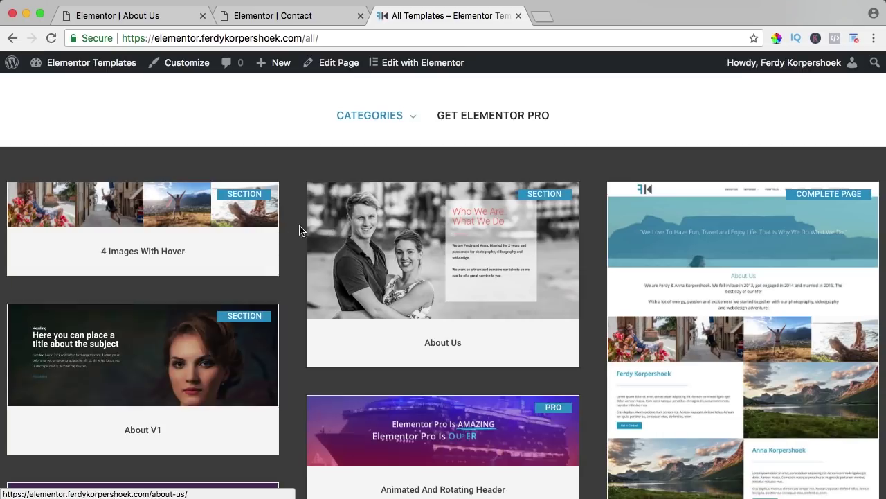
Step: Go to the Elementor Pro page, jump to its pricing plans, then open the Elementor account site
{"action": "scroll", "coordinate": [299, 229], "scroll_direction": "down", "scroll_amount": 10}
{"action": "scroll", "coordinate": [298, 229], "scroll_direction": "up", "scroll_amount": 15}
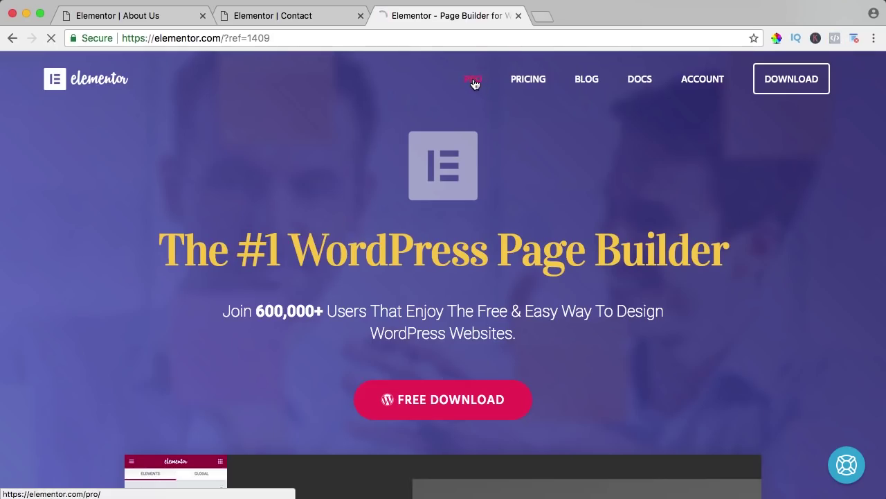
{"action": "left_click", "coordinate": [475, 84]}
{"action": "left_click", "coordinate": [444, 236]}
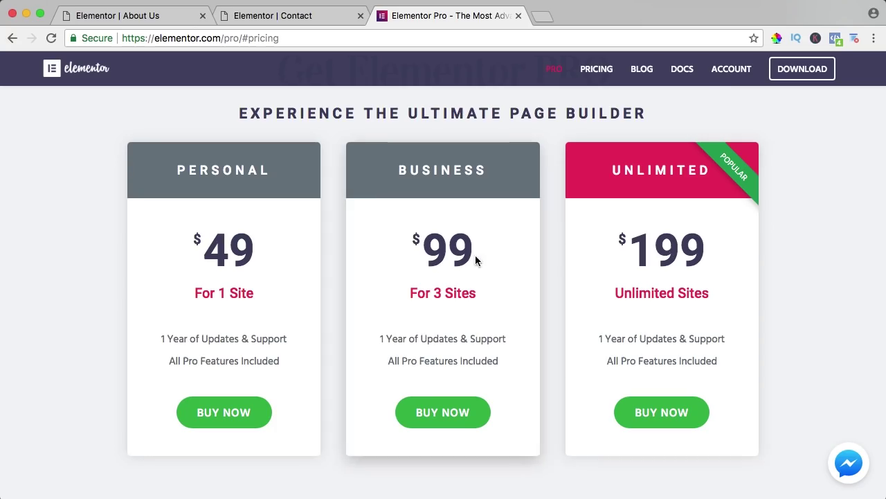
{"action": "left_click", "coordinate": [732, 72]}
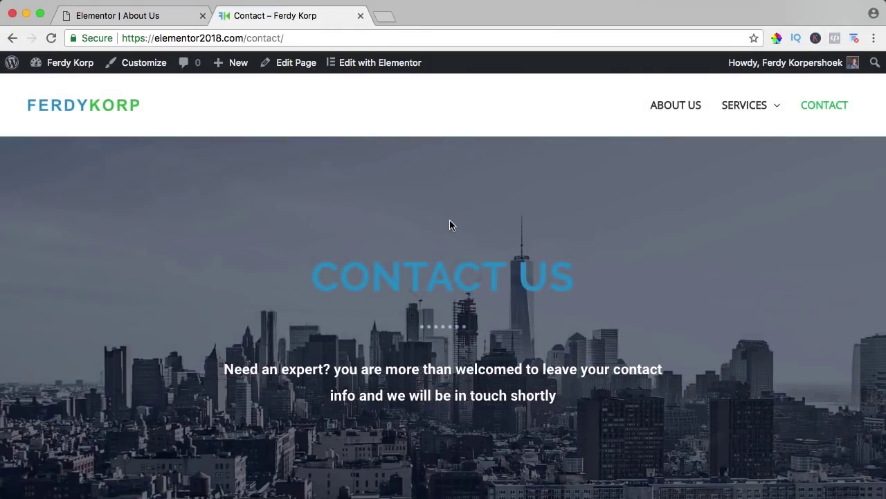
Step: Load ferdykorp. in a new tab and reach its grid of all free templates
{"action": "scroll", "coordinate": [450, 221], "scroll_direction": "down", "scroll_amount": 5}
{"action": "scroll", "coordinate": [450, 221], "scroll_direction": "up", "scroll_amount": 5}
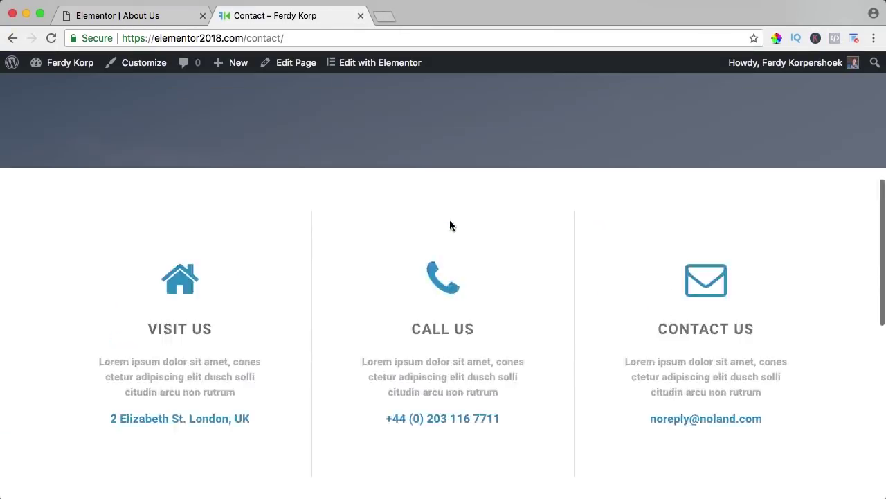
{"action": "left_click", "coordinate": [382, 17]}
{"action": "type", "text": "ferdykorp.com"}
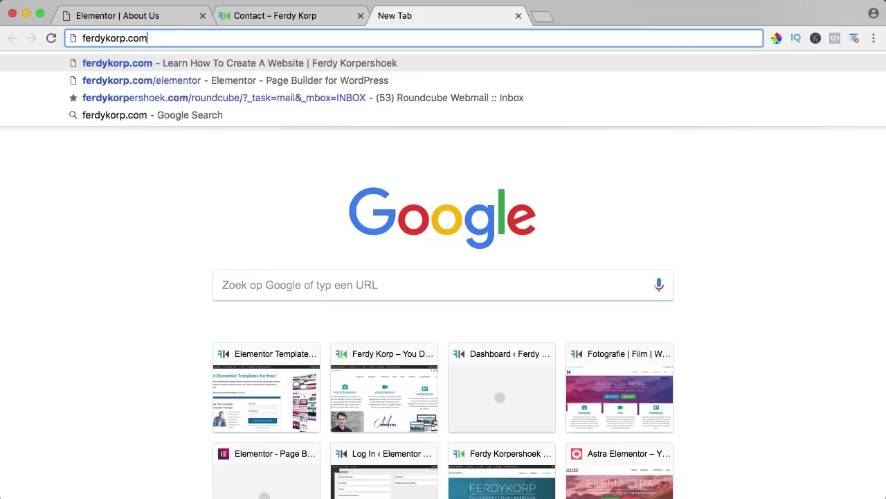
{"action": "key", "text": "Return"}
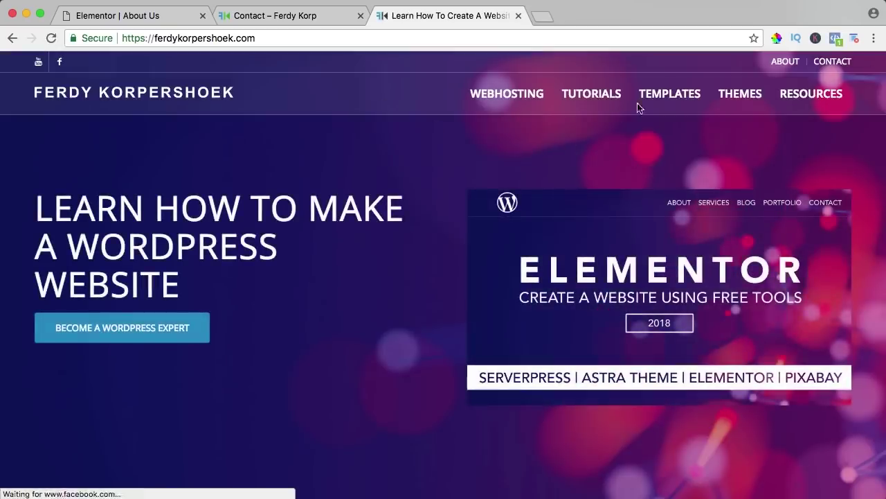
{"action": "left_click", "coordinate": [672, 99]}
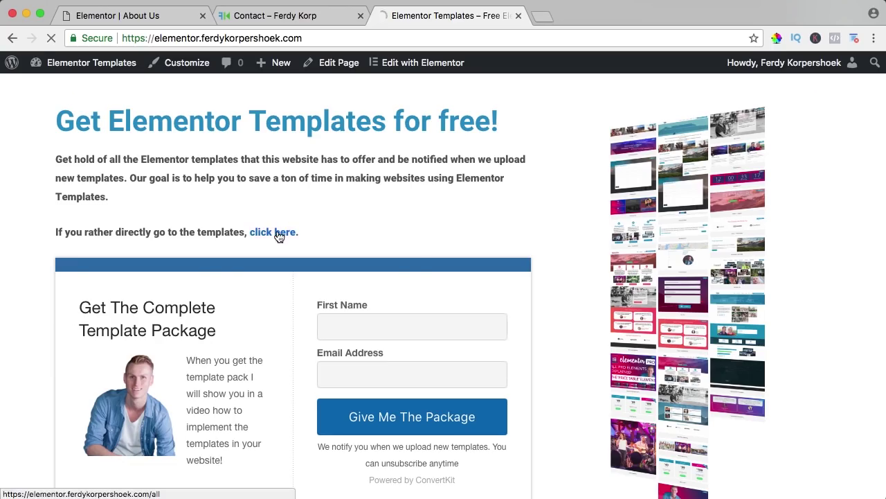
{"action": "left_click", "coordinate": [279, 232]}
Step: Browse the Pro Templates category, view the Countdown template, then return to the Contact page
{"action": "mouse_move", "coordinate": [416, 132]}
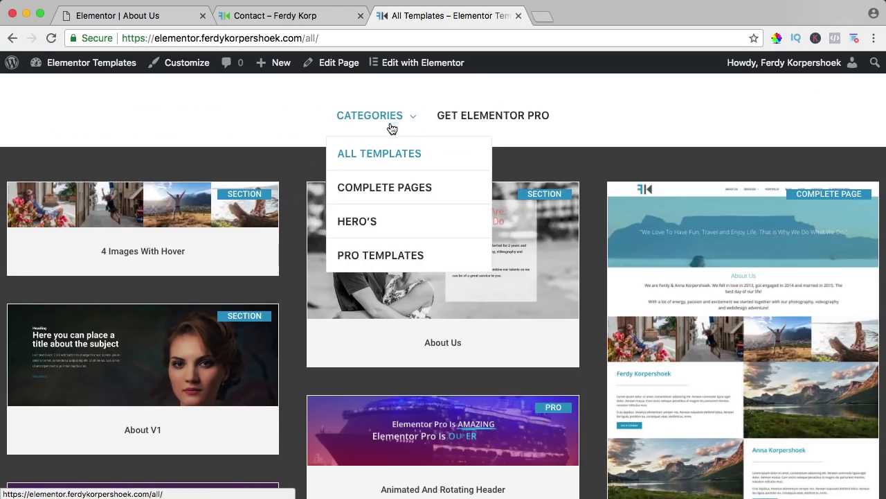
{"action": "left_click", "coordinate": [371, 258]}
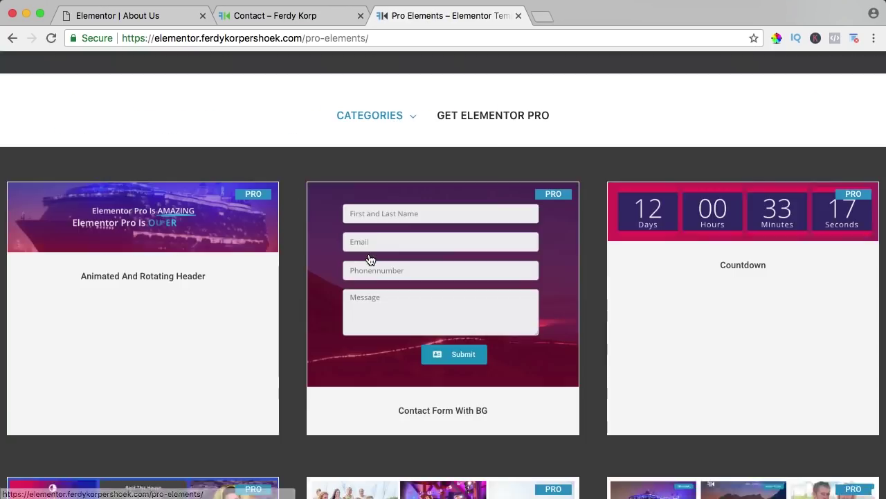
{"action": "scroll", "coordinate": [293, 242], "scroll_direction": "down", "scroll_amount": 2}
{"action": "scroll", "coordinate": [292, 242], "scroll_direction": "up", "scroll_amount": 1}
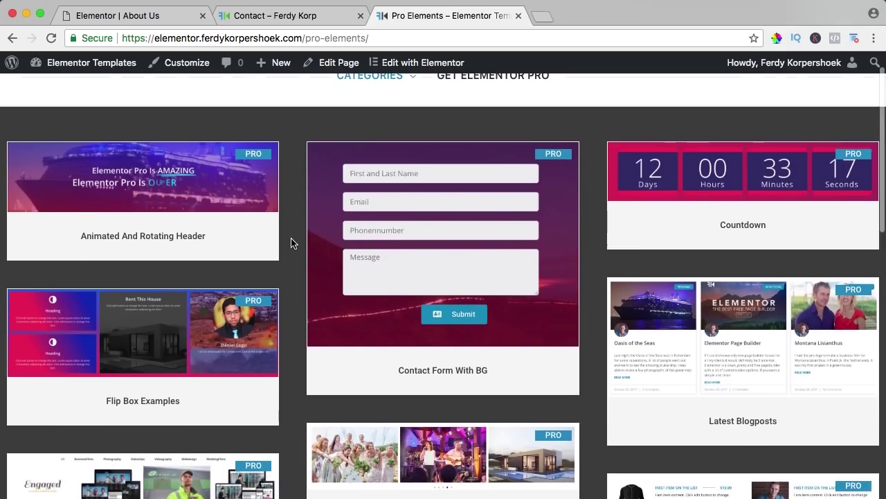
{"action": "left_click", "coordinate": [754, 178]}
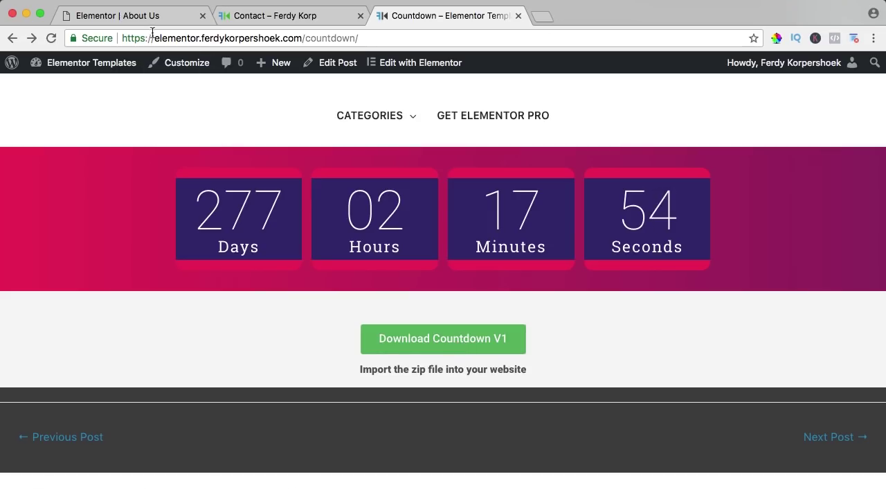
{"action": "left_click", "coordinate": [269, 21]}
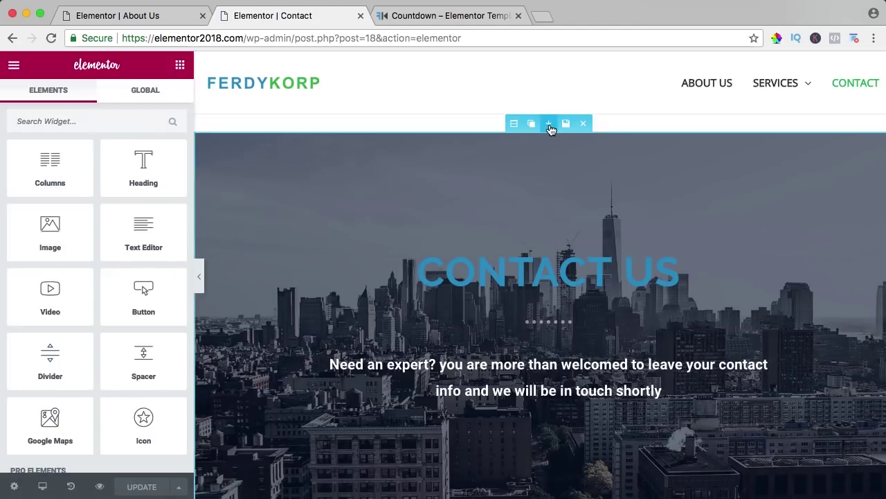
Step: Import Countdown-V1.zip through the template library and insert it into the Contact page
{"action": "left_click", "coordinate": [550, 128]}
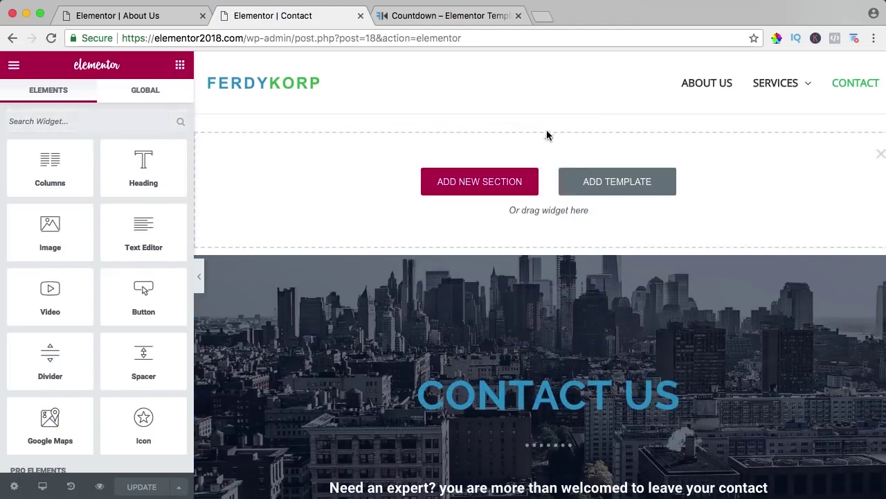
{"action": "left_click", "coordinate": [611, 182]}
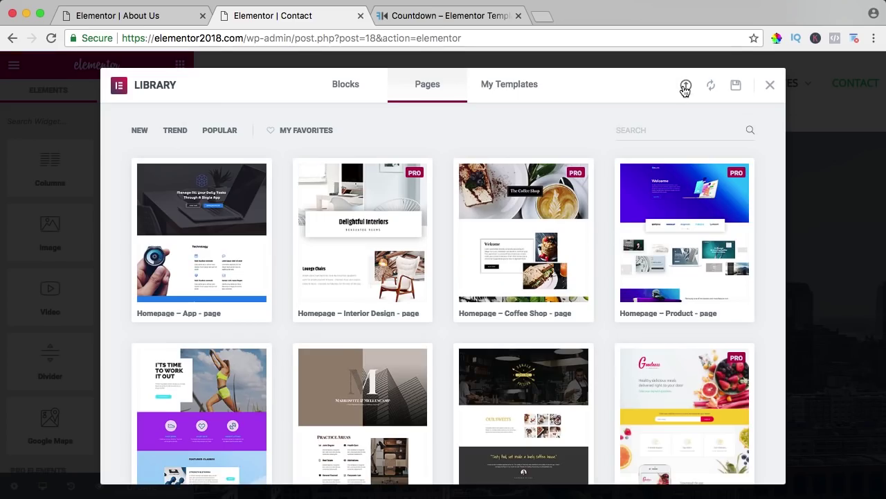
{"action": "left_click", "coordinate": [685, 88]}
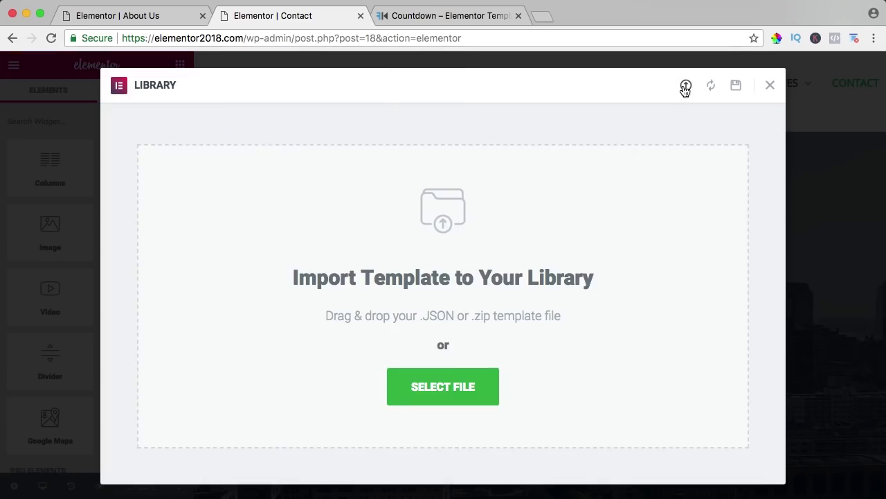
{"action": "left_click", "coordinate": [445, 381]}
{"action": "left_click", "coordinate": [405, 102]}
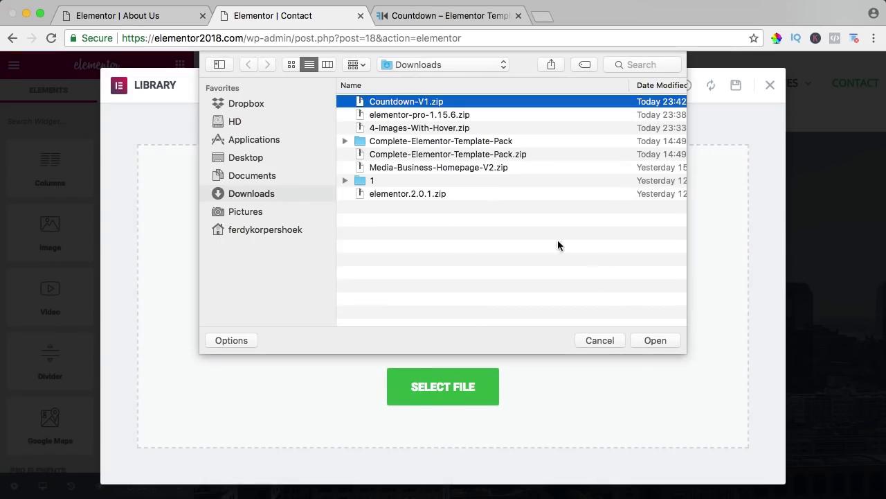
{"action": "left_click", "coordinate": [649, 340]}
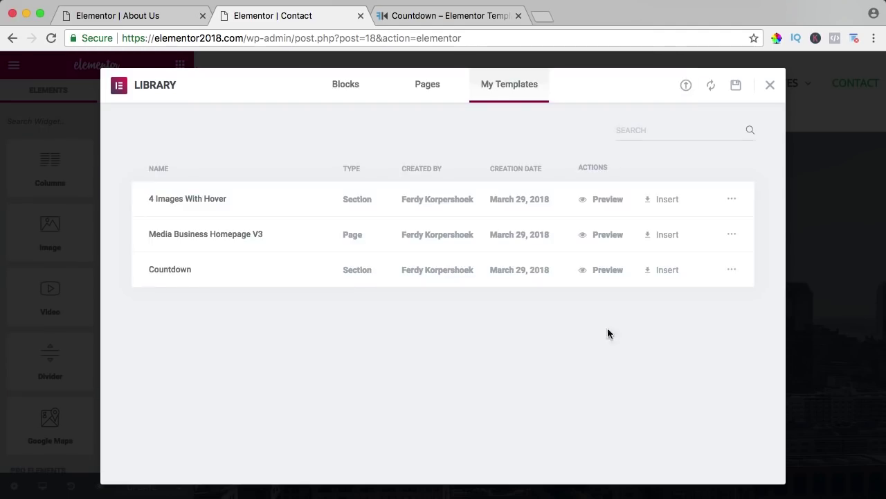
{"action": "left_click", "coordinate": [669, 271]}
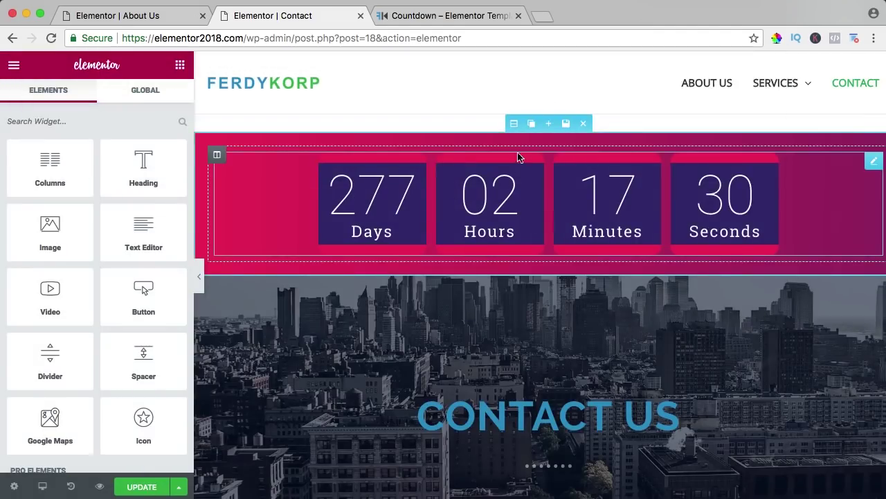
Step: Give the countdown section a reddish-orange to yellow linear gradient background angled at 100°
{"action": "left_click", "coordinate": [514, 124]}
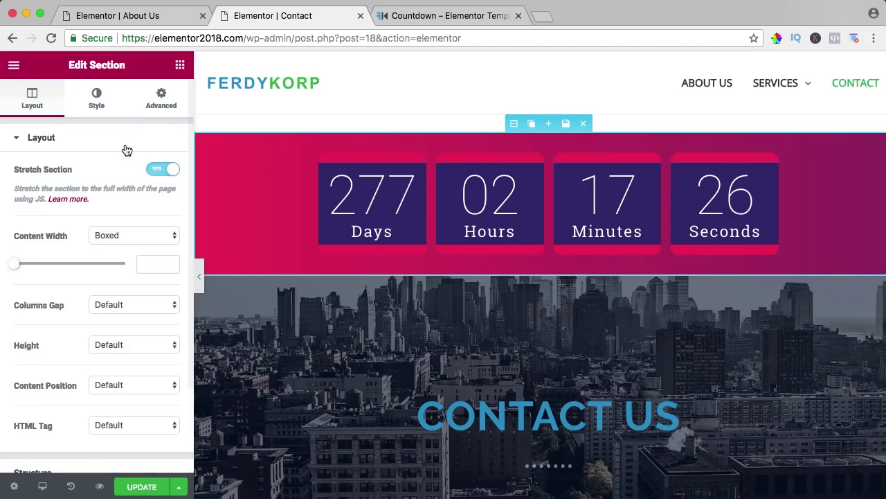
{"action": "left_click", "coordinate": [90, 102]}
{"action": "left_click", "coordinate": [160, 254]}
{"action": "left_click", "coordinate": [24, 291]}
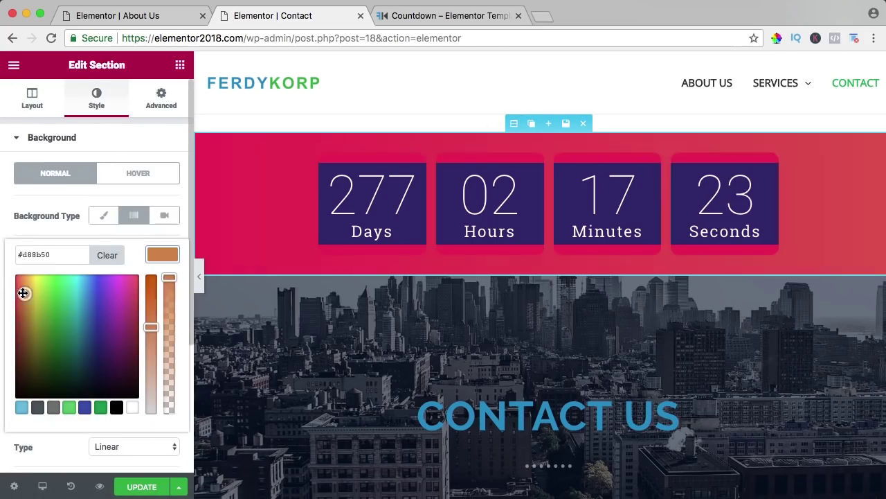
{"action": "left_click", "coordinate": [160, 258]}
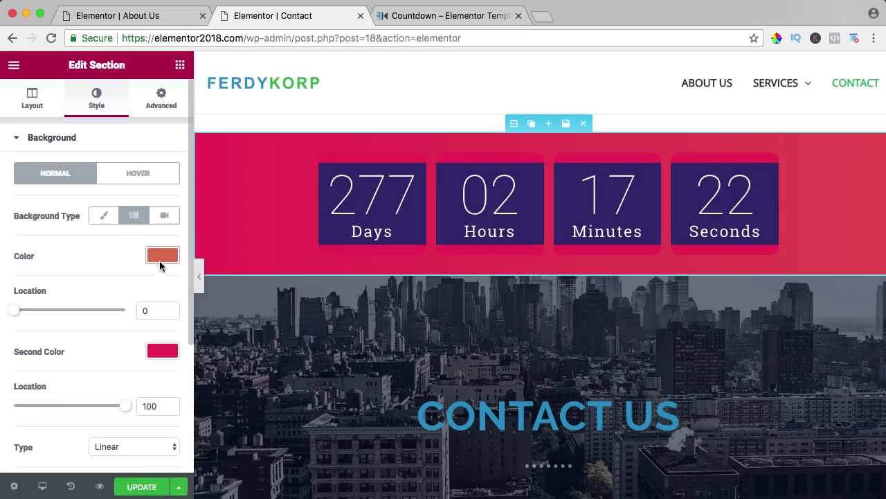
{"action": "left_click", "coordinate": [166, 350]}
{"action": "left_click_drag", "start_coordinate": [33, 389], "coordinate": [34, 297]}
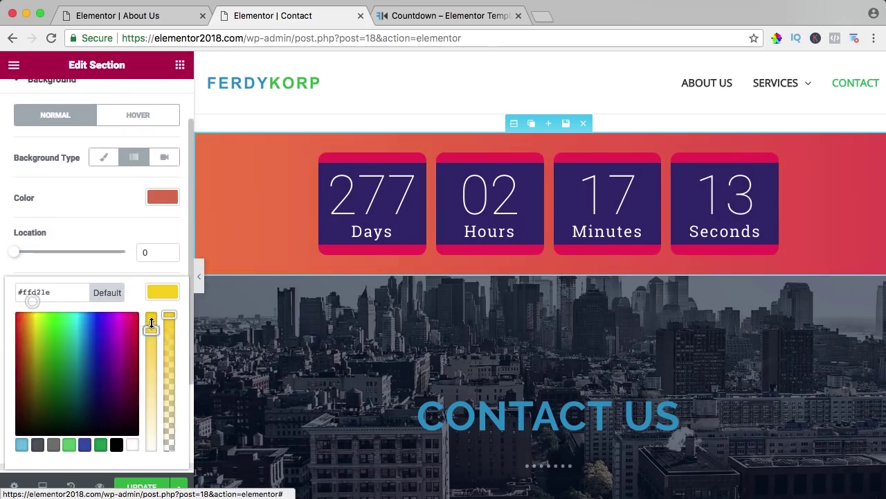
{"action": "left_click_drag", "start_coordinate": [151, 323], "coordinate": [151, 316]}
{"action": "left_click", "coordinate": [160, 297]}
{"action": "scroll", "coordinate": [80, 380], "scroll_direction": "down", "scroll_amount": 1}
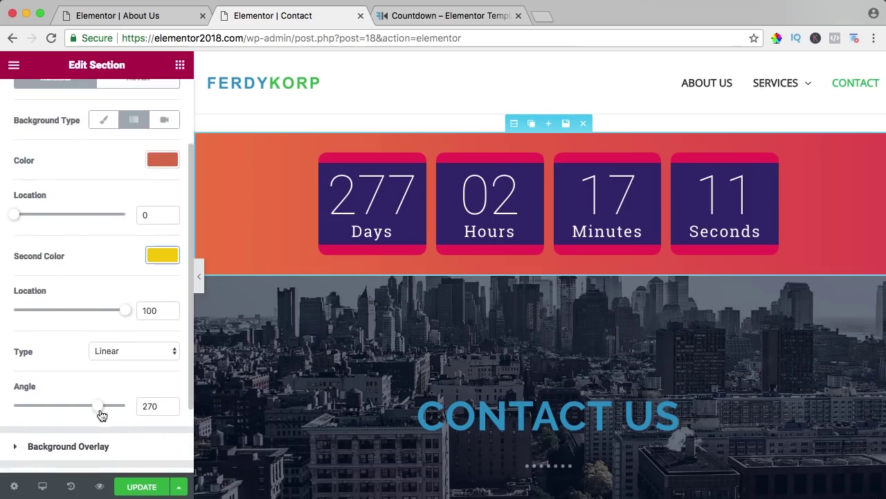
{"action": "left_click_drag", "start_coordinate": [84, 411], "coordinate": [46, 411]}
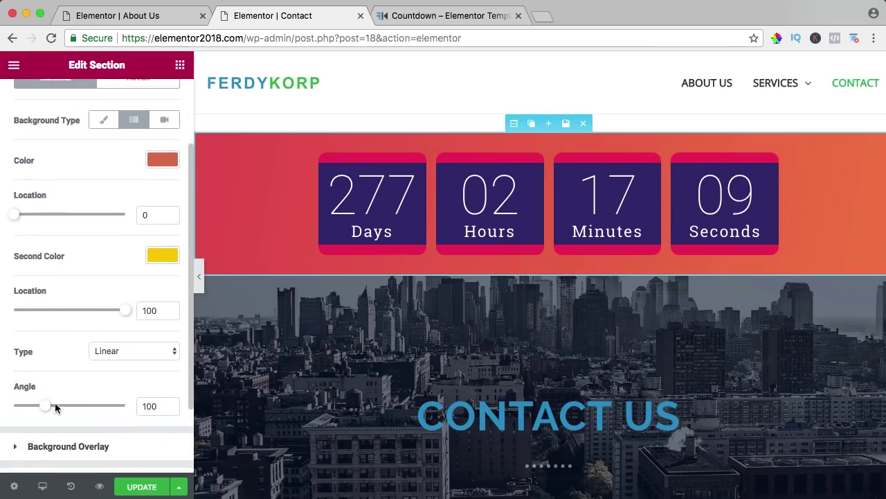
{"action": "left_click", "coordinate": [875, 165]}
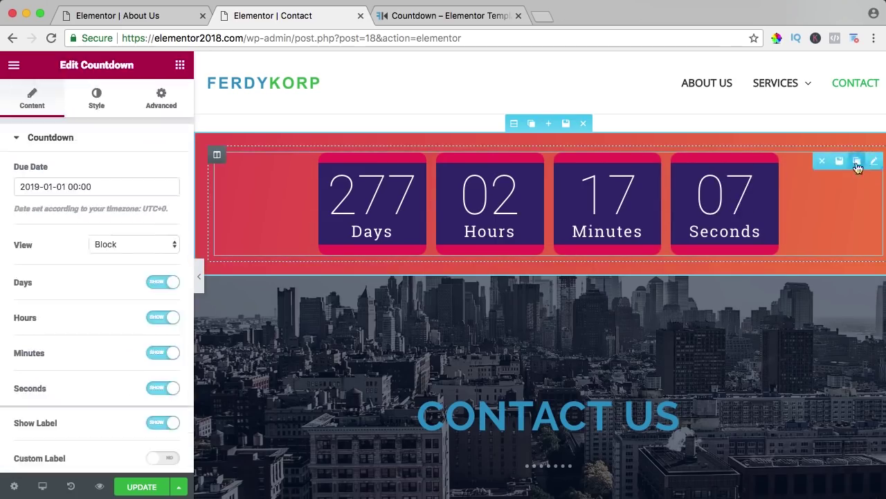
Step: Set the countdown's due date to June 28, 2018 in the calendar
{"action": "left_click", "coordinate": [110, 187]}
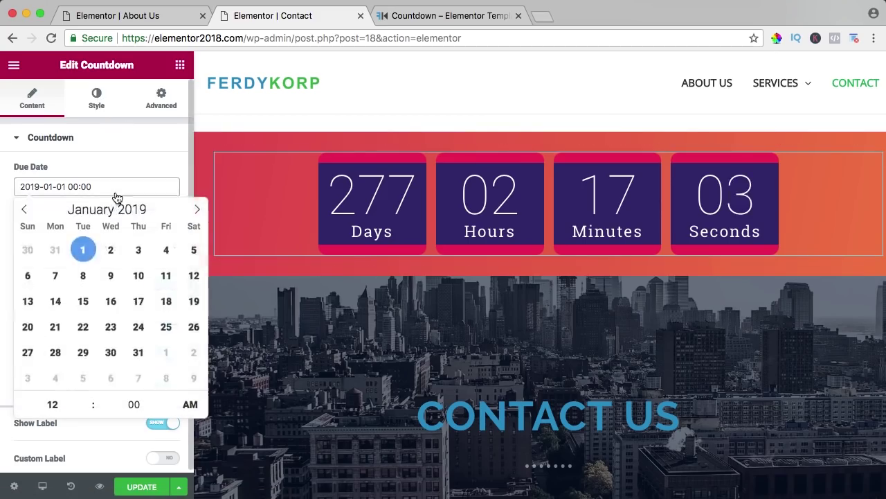
{"action": "left_click", "coordinate": [25, 210]}
{"action": "left_click", "coordinate": [25, 210]}
{"action": "left_click", "coordinate": [25, 210]}
{"action": "left_click", "coordinate": [25, 210]}
{"action": "left_click", "coordinate": [25, 210]}
{"action": "left_click", "coordinate": [25, 210]}
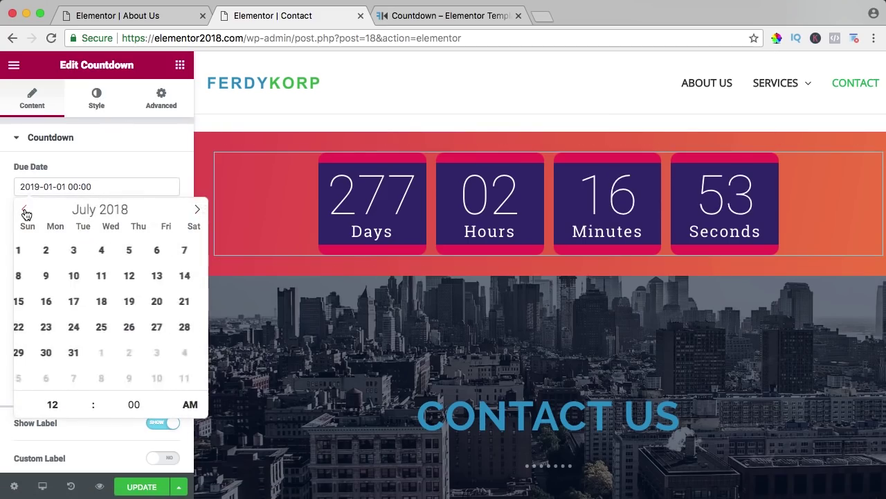
{"action": "left_click", "coordinate": [25, 210]}
{"action": "left_click", "coordinate": [138, 353]}
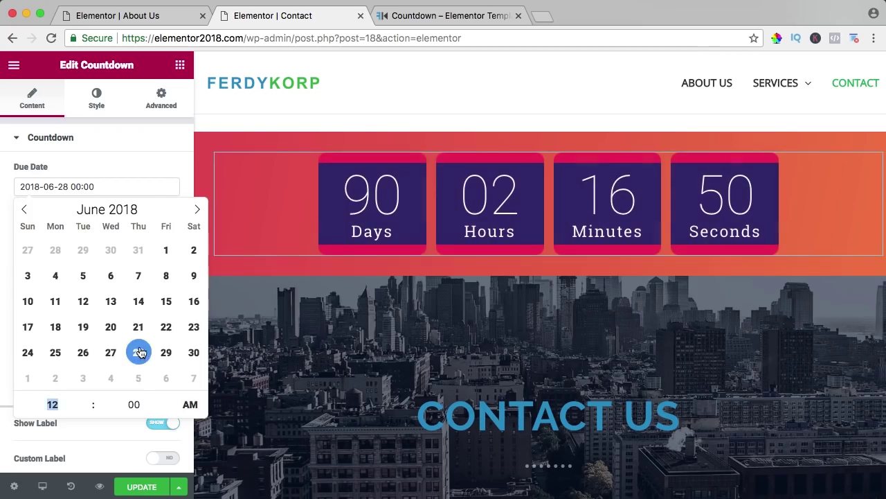
{"action": "left_click", "coordinate": [152, 167]}
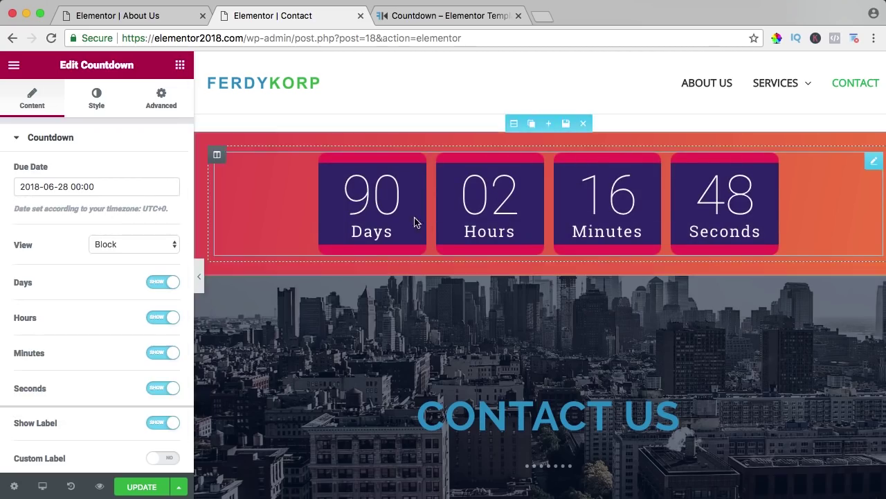
Step: Toggle the Days count and Show Label off and back on, keeping both displayed
{"action": "left_click", "coordinate": [164, 284]}
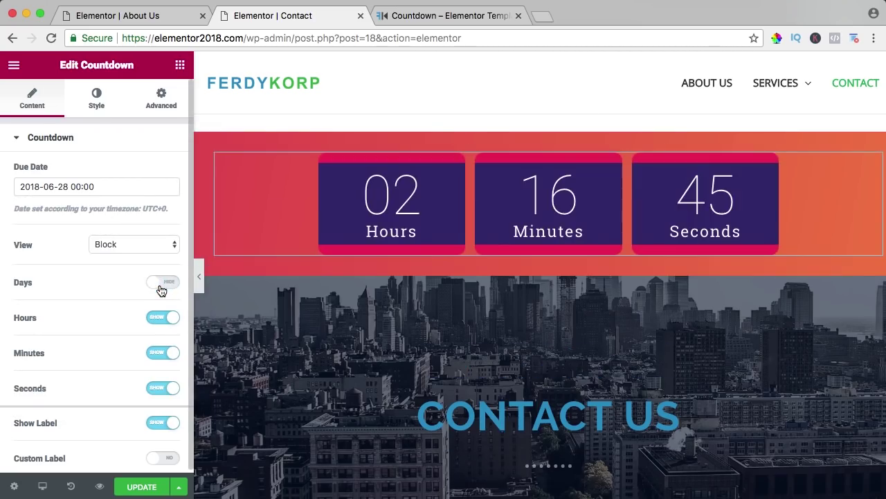
{"action": "left_click", "coordinate": [161, 284]}
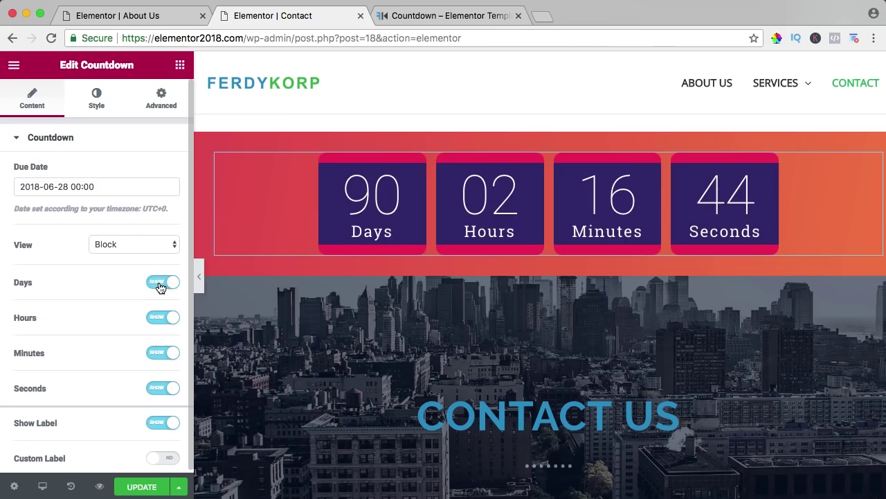
{"action": "left_click", "coordinate": [166, 423]}
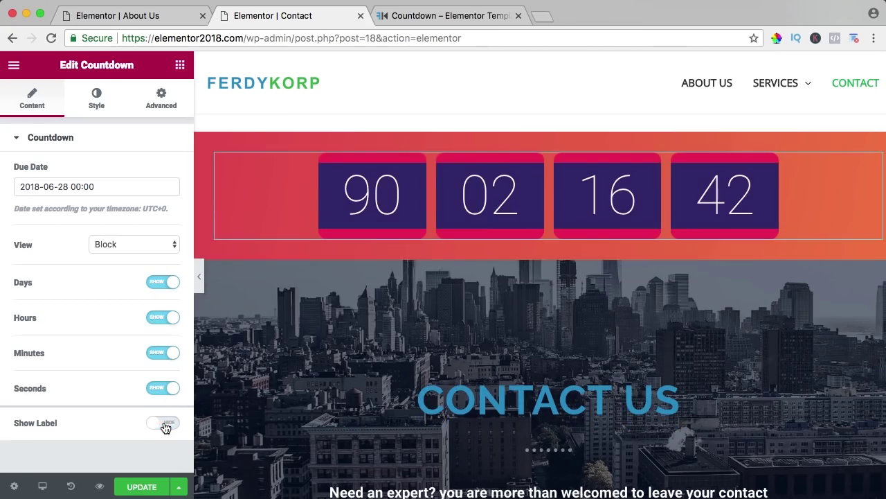
{"action": "left_click", "coordinate": [165, 424]}
{"action": "left_click", "coordinate": [96, 100]}
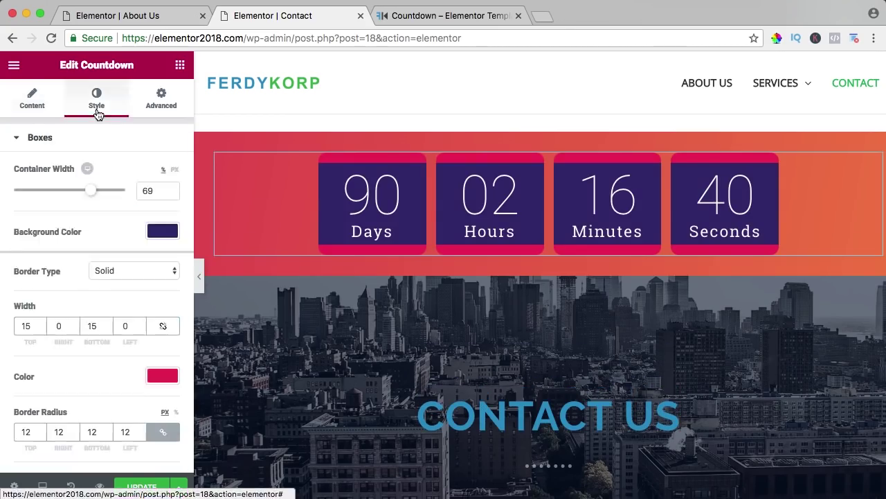
Step: Make the countdown box backgrounds red and their borders white
{"action": "left_click", "coordinate": [162, 233]}
{"action": "left_click_drag", "start_coordinate": [102, 320], "coordinate": [16, 268]}
{"action": "left_click", "coordinate": [162, 232]}
{"action": "left_click", "coordinate": [164, 376]}
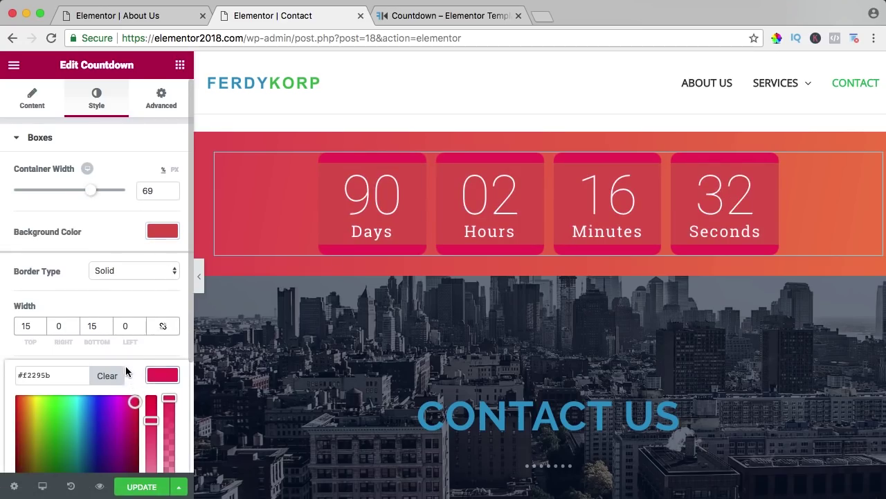
{"action": "scroll", "coordinate": [125, 367], "scroll_direction": "down", "scroll_amount": 3}
{"action": "left_click", "coordinate": [132, 398]}
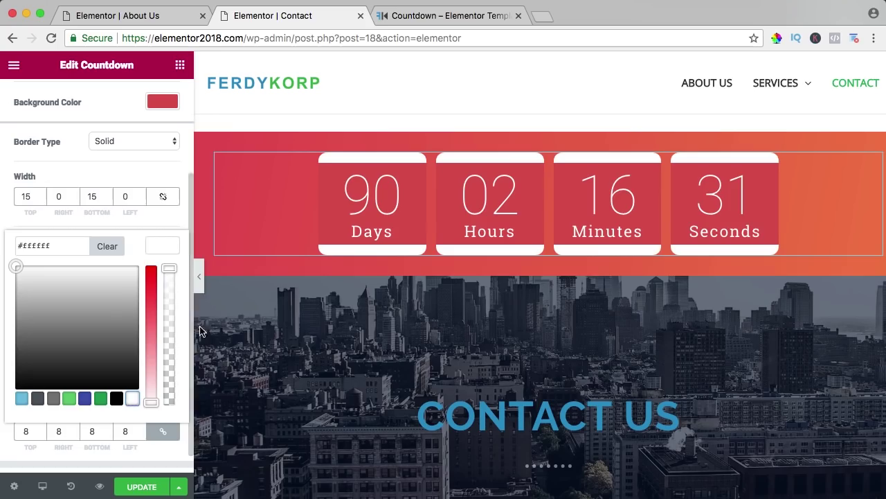
{"action": "left_click", "coordinate": [157, 246]}
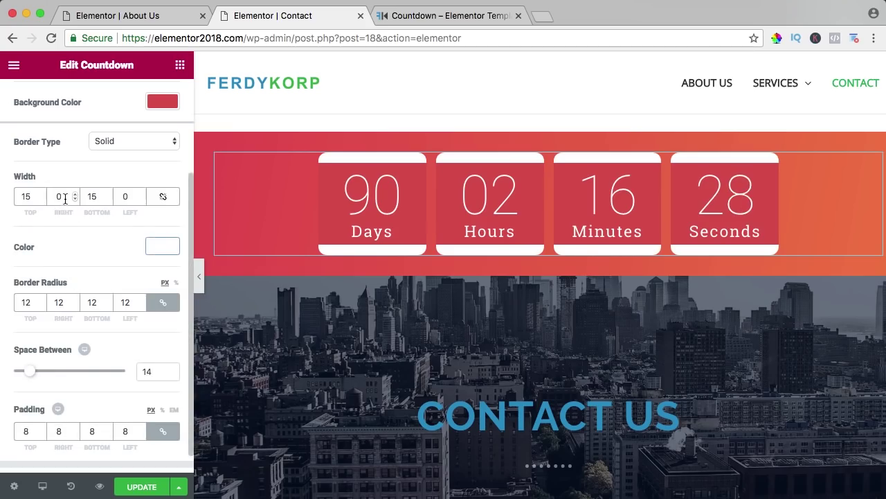
Step: Set the box border widths and make the countdown box backgrounds fully transparent
{"action": "type", "text": "15"}
{"action": "key", "text": "Tab"}
{"action": "key", "text": "Tab"}
{"action": "type", "text": "15"}
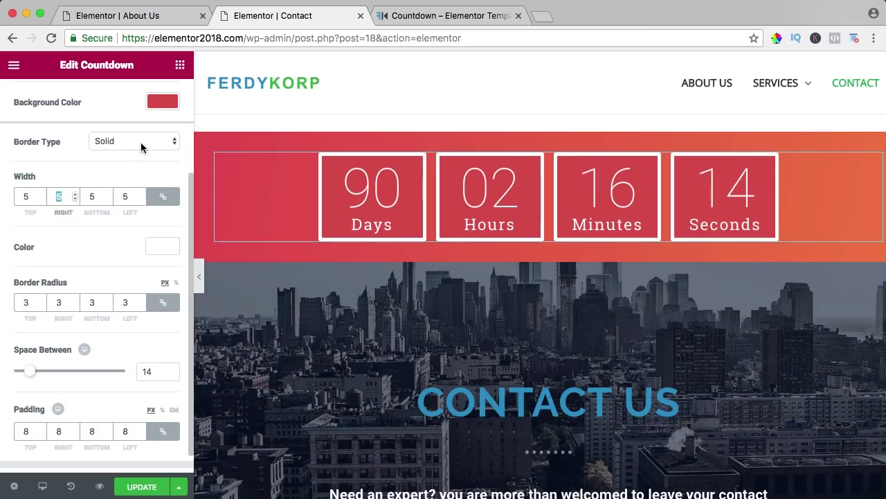
{"action": "scroll", "coordinate": [141, 146], "scroll_direction": "up", "scroll_amount": 2}
{"action": "left_click", "coordinate": [153, 141]}
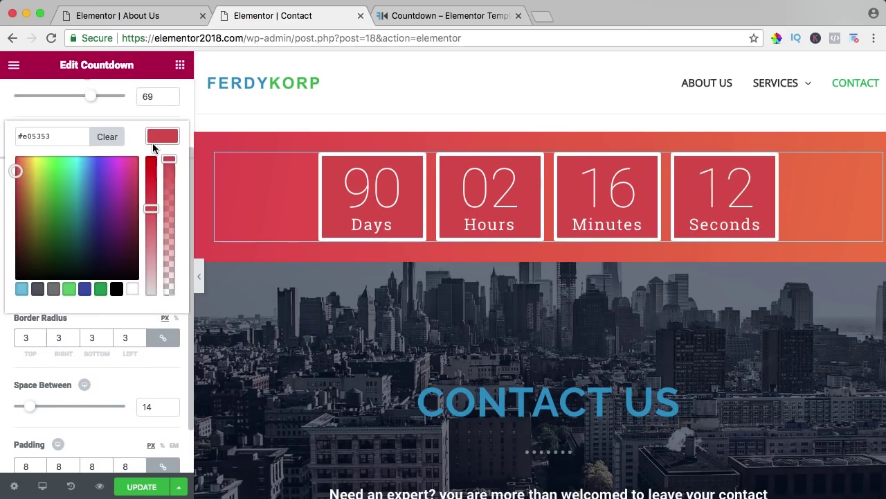
{"action": "left_click_drag", "start_coordinate": [172, 160], "coordinate": [169, 299]}
{"action": "left_click", "coordinate": [148, 361]}
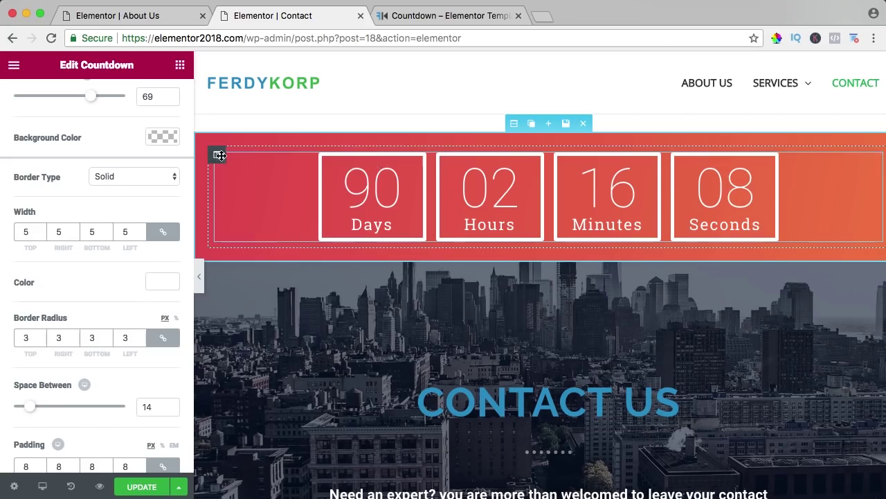
Step: Move the countdown section below the social icons section and save the Contact page
{"action": "scroll", "coordinate": [514, 247], "scroll_direction": "down", "scroll_amount": 3}
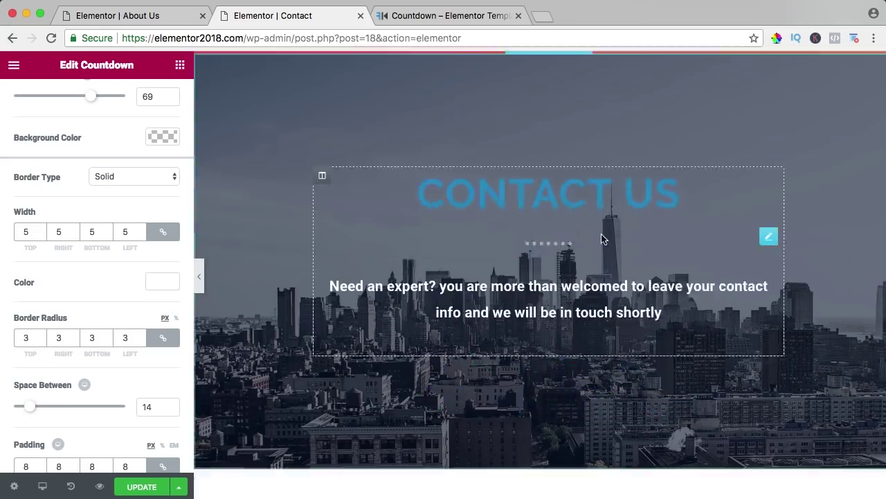
{"action": "scroll", "coordinate": [513, 229], "scroll_direction": "down", "scroll_amount": 2}
{"action": "scroll", "coordinate": [518, 237], "scroll_direction": "up", "scroll_amount": 4}
{"action": "scroll", "coordinate": [516, 233], "scroll_direction": "up", "scroll_amount": 1}
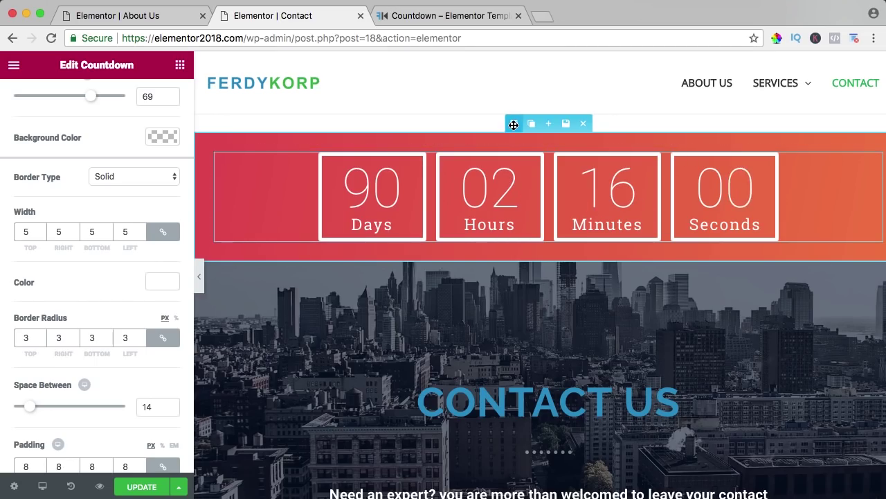
{"action": "left_click_drag", "start_coordinate": [514, 125], "coordinate": [510, 305]}
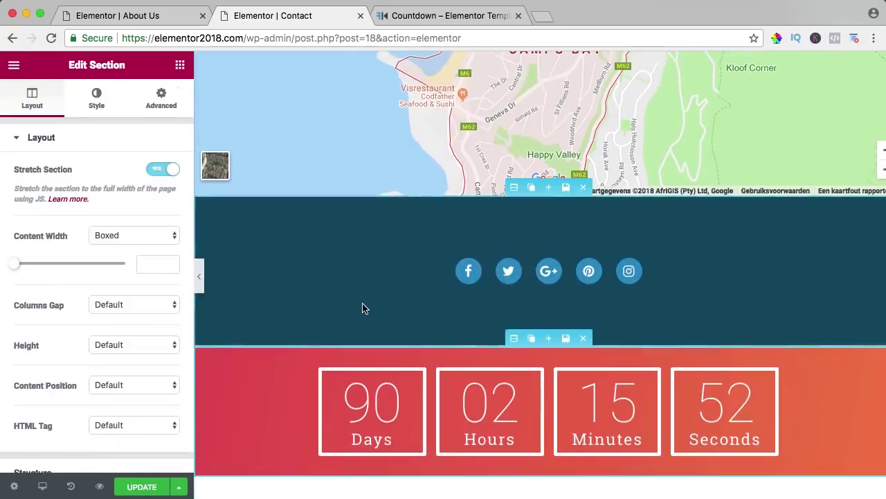
{"action": "scroll", "coordinate": [365, 304], "scroll_direction": "up", "scroll_amount": 15}
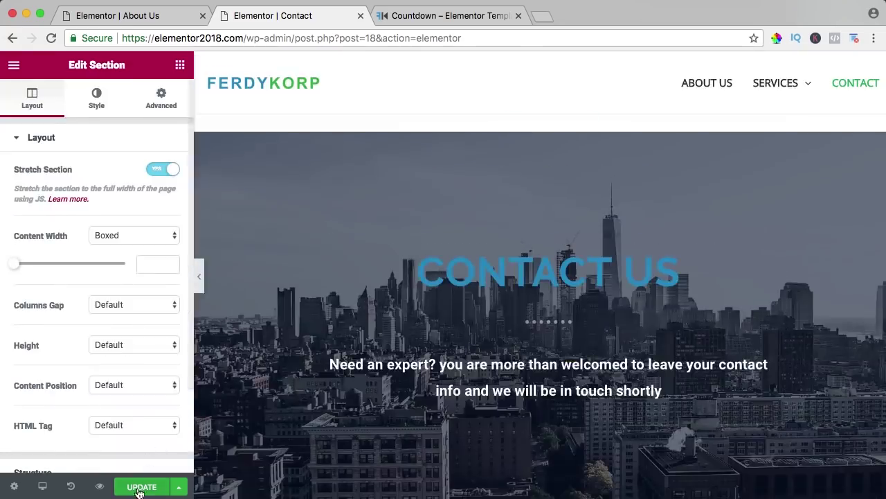
{"action": "left_click", "coordinate": [139, 487]}
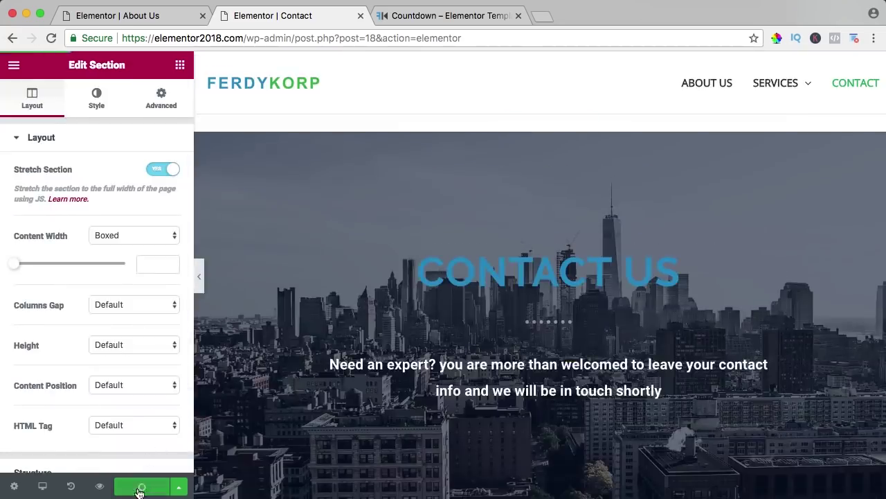
{"action": "left_click", "coordinate": [419, 15]}
Step: Show the All Templates grid from the Categories menu and browse through it
{"action": "mouse_move", "coordinate": [386, 118]}
{"action": "left_click", "coordinate": [373, 148]}
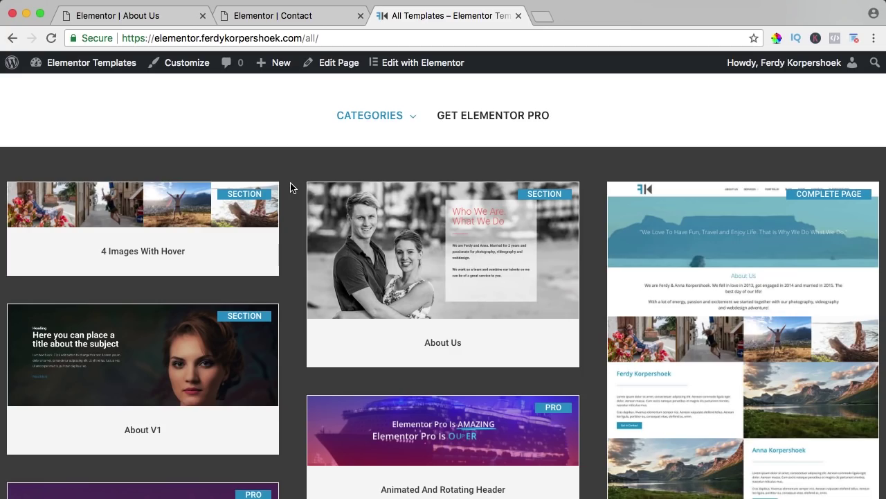
{"action": "scroll", "coordinate": [288, 188], "scroll_direction": "down", "scroll_amount": 10}
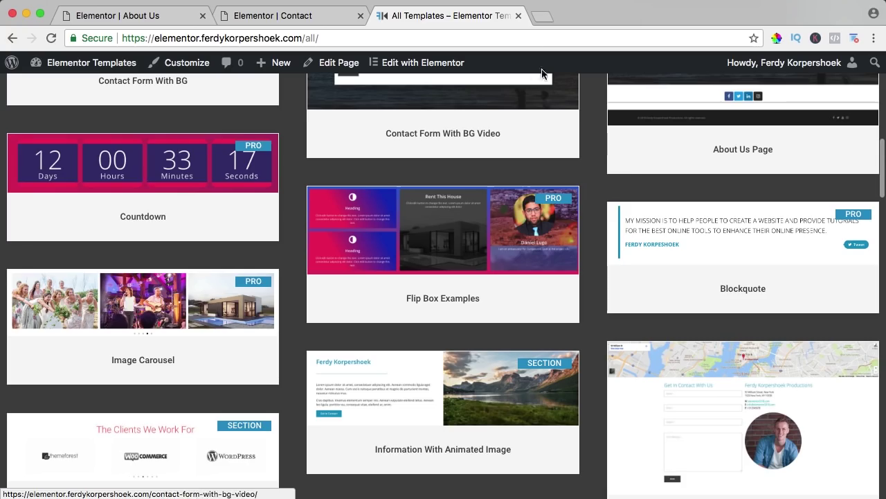
{"action": "scroll", "coordinate": [295, 226], "scroll_direction": "up", "scroll_amount": 10}
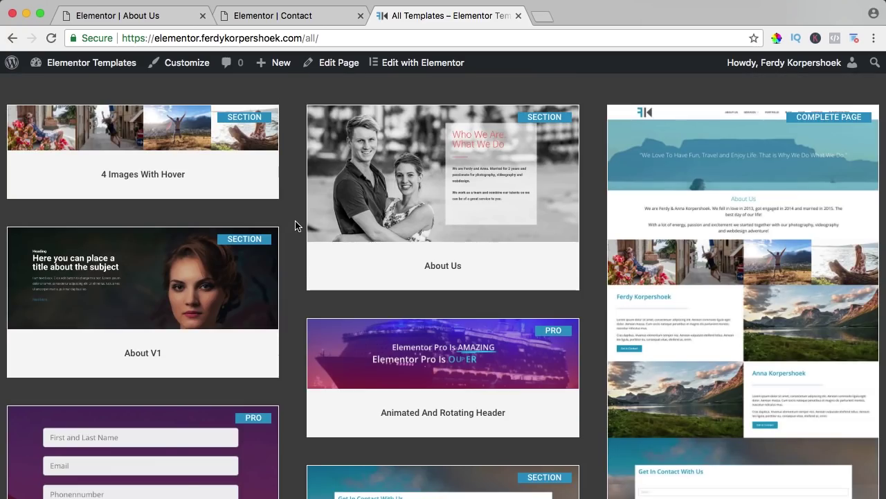
{"action": "scroll", "coordinate": [295, 226], "scroll_direction": "down", "scroll_amount": 4}
{"action": "scroll", "coordinate": [297, 224], "scroll_direction": "up", "scroll_amount": 5}
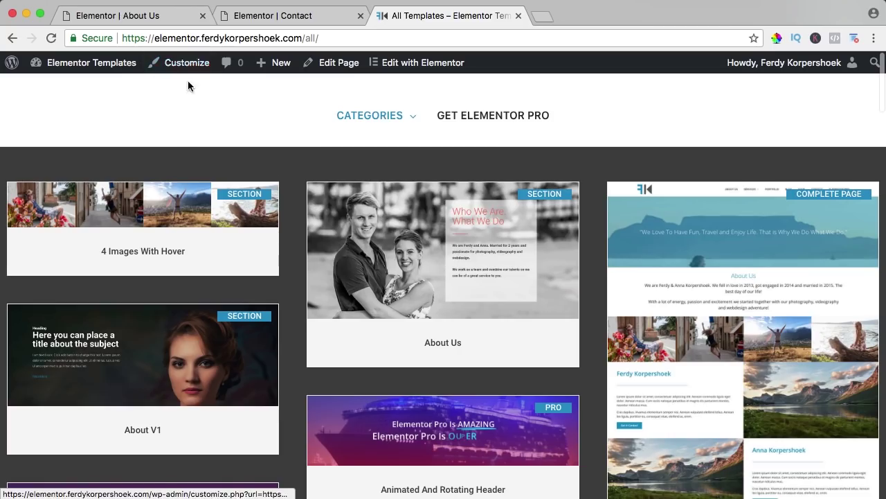
Step: Remove 'all/' from the address to load the templates home page, then return to the Contact editor
{"action": "left_click", "coordinate": [312, 38]}
{"action": "left_click", "coordinate": [312, 38]}
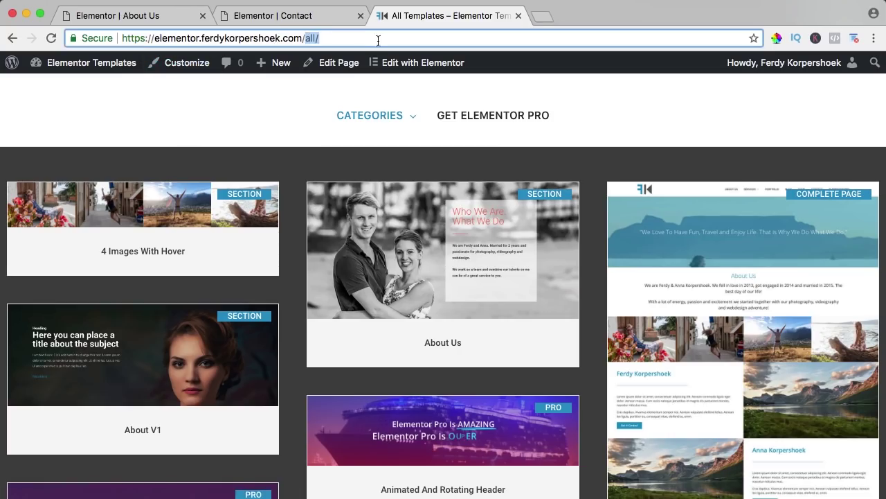
{"action": "key", "text": "BackSpace"}
{"action": "key", "text": "Return"}
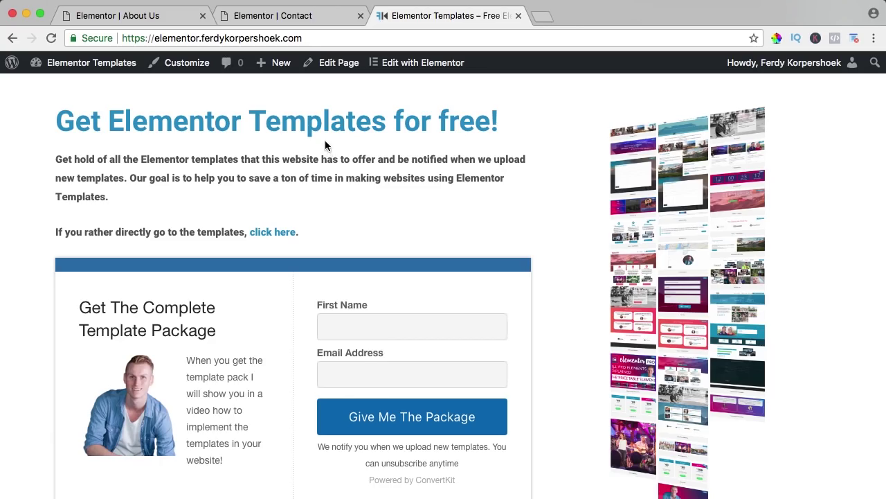
{"action": "left_click", "coordinate": [305, 13]}
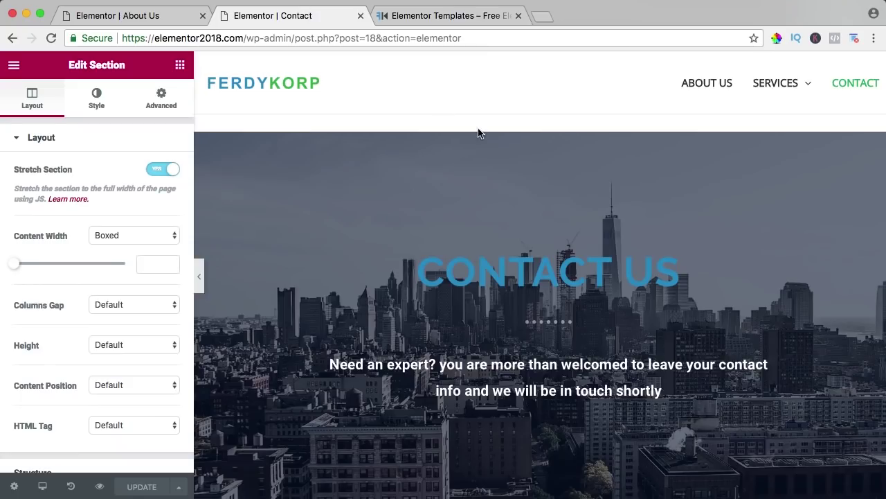
Step: Close the old editor tab, open the Services page in the WordPress editor and update it
{"action": "scroll", "coordinate": [477, 131], "scroll_direction": "down", "scroll_amount": 5}
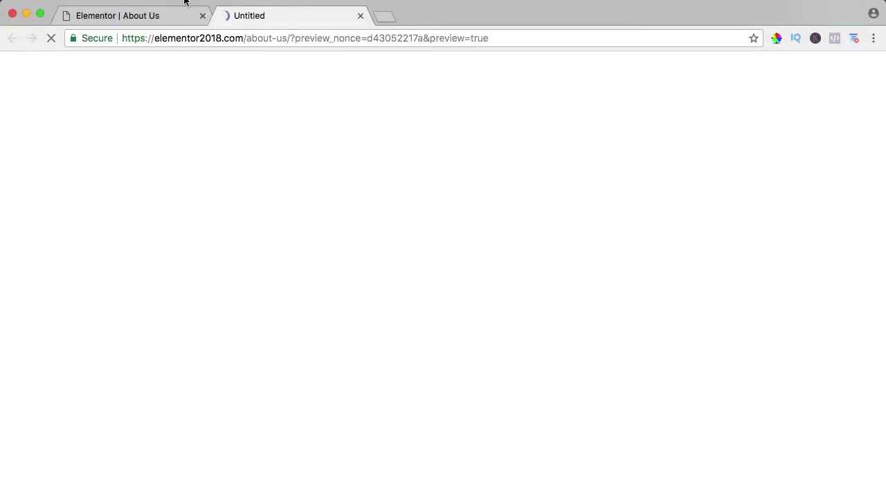
{"action": "left_click", "coordinate": [202, 15]}
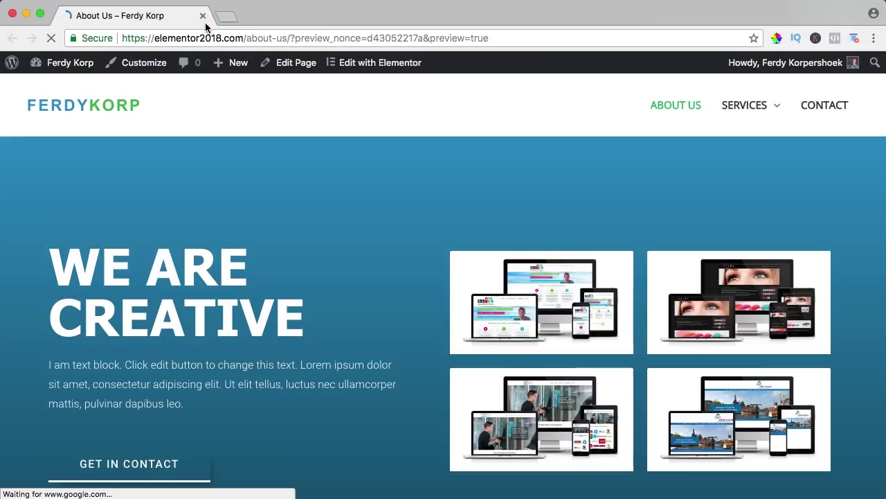
{"action": "left_click", "coordinate": [741, 108]}
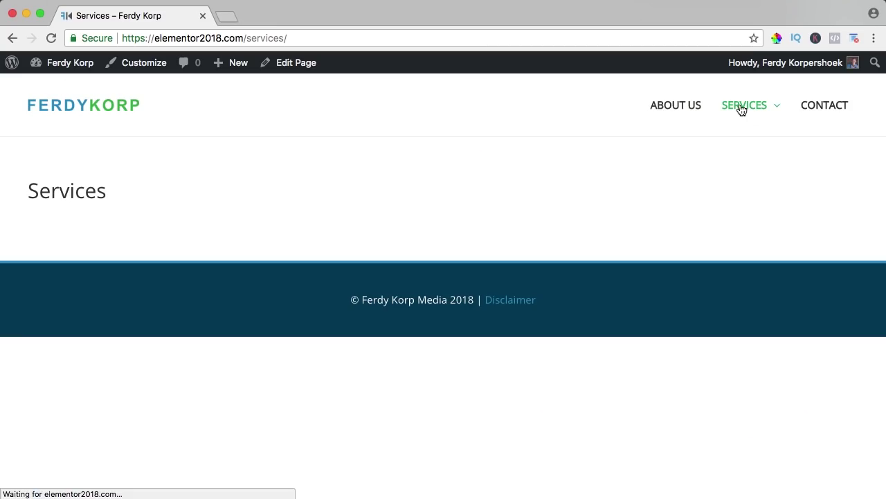
{"action": "left_click", "coordinate": [295, 63]}
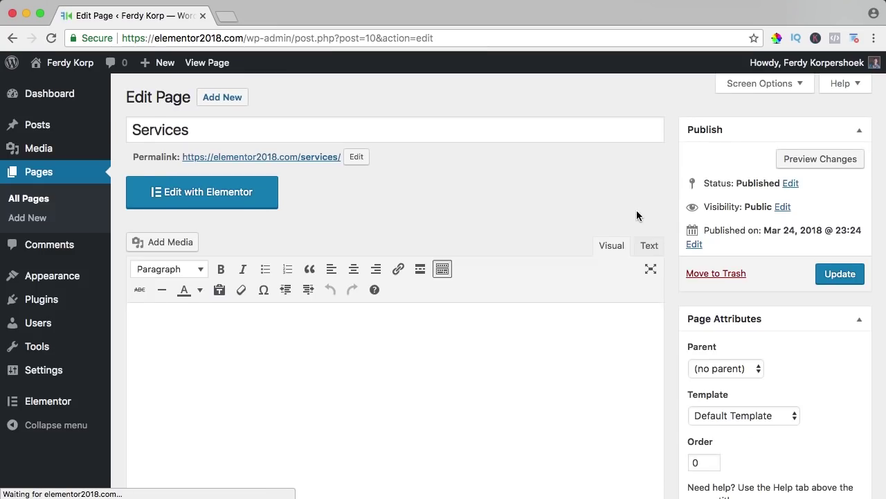
{"action": "scroll", "coordinate": [637, 211], "scroll_direction": "down", "scroll_amount": 10}
{"action": "scroll", "coordinate": [693, 319], "scroll_direction": "up", "scroll_amount": 10}
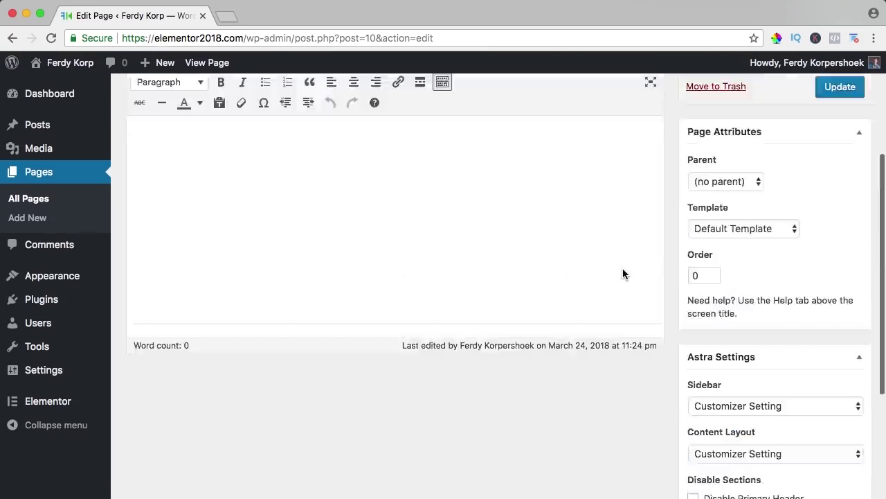
{"action": "left_click", "coordinate": [838, 275]}
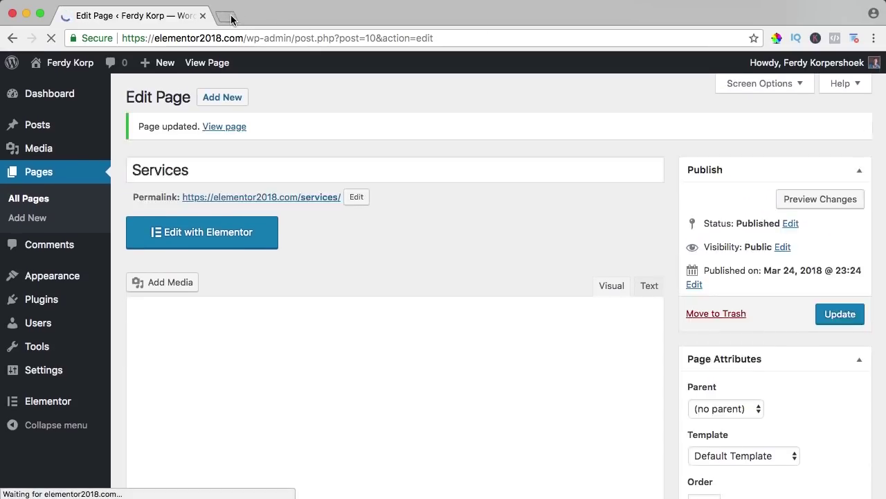
Step: Load the template author's website in a new browser tab
{"action": "left_click", "coordinate": [228, 16]}
{"action": "type", "text": "ferdykorpershoek.com"}
{"action": "key", "text": "Return"}
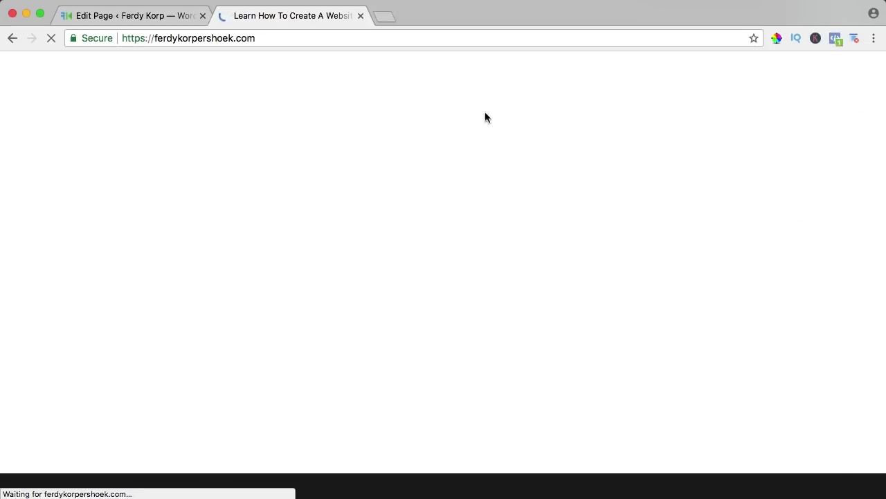
Step: Find the Services Page template under Complete Pages and open its preview
{"action": "left_click", "coordinate": [668, 105]}
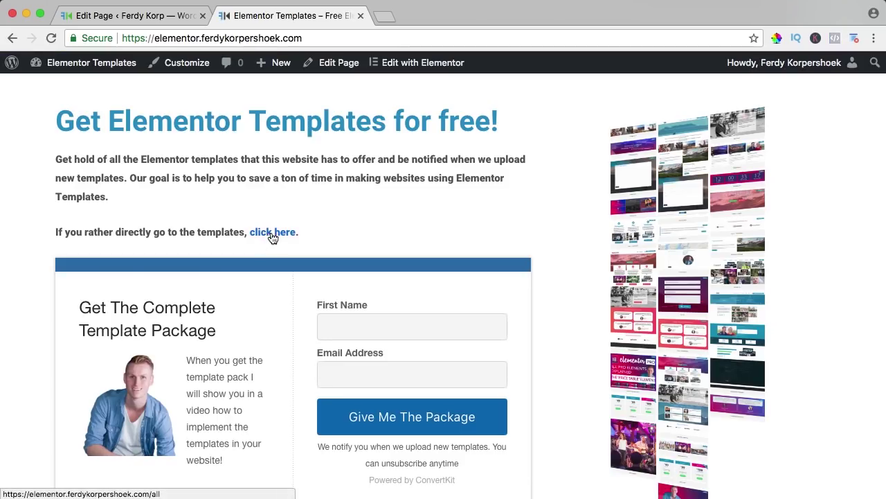
{"action": "left_click", "coordinate": [271, 234]}
{"action": "mouse_move", "coordinate": [386, 137]}
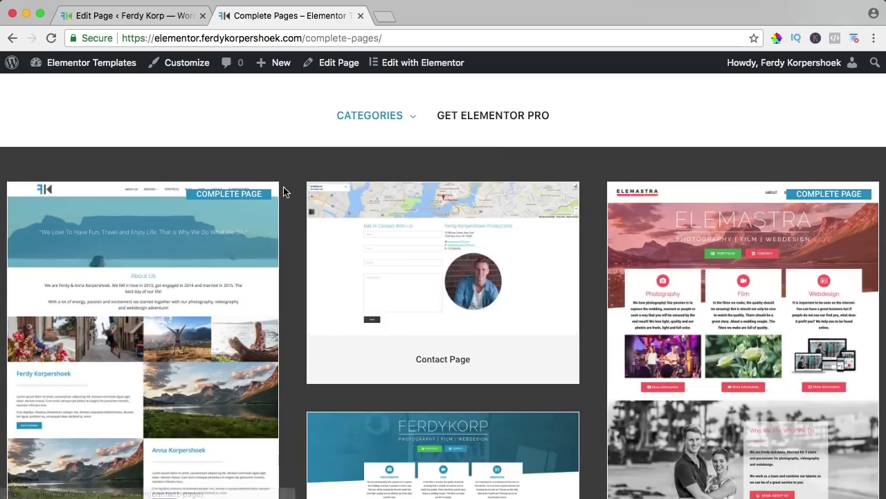
{"action": "scroll", "coordinate": [287, 190], "scroll_direction": "down", "scroll_amount": 3}
{"action": "scroll", "coordinate": [291, 186], "scroll_direction": "down", "scroll_amount": 10}
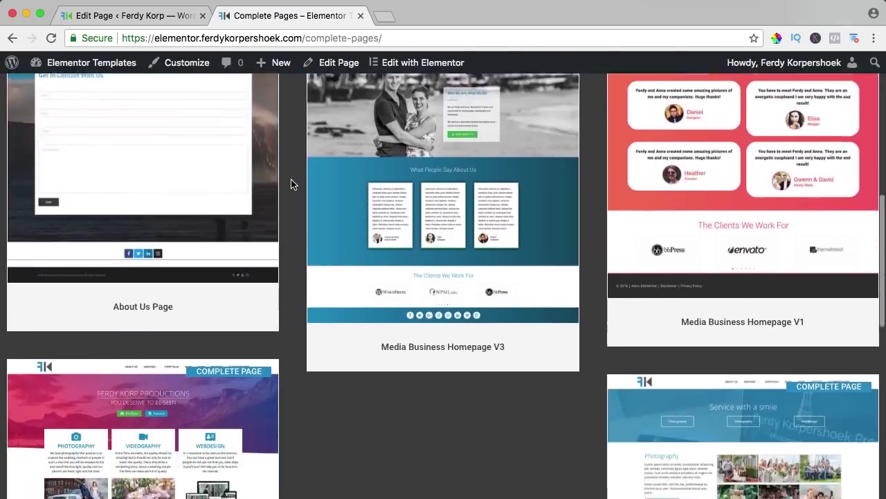
{"action": "scroll", "coordinate": [702, 222], "scroll_direction": "down", "scroll_amount": 5}
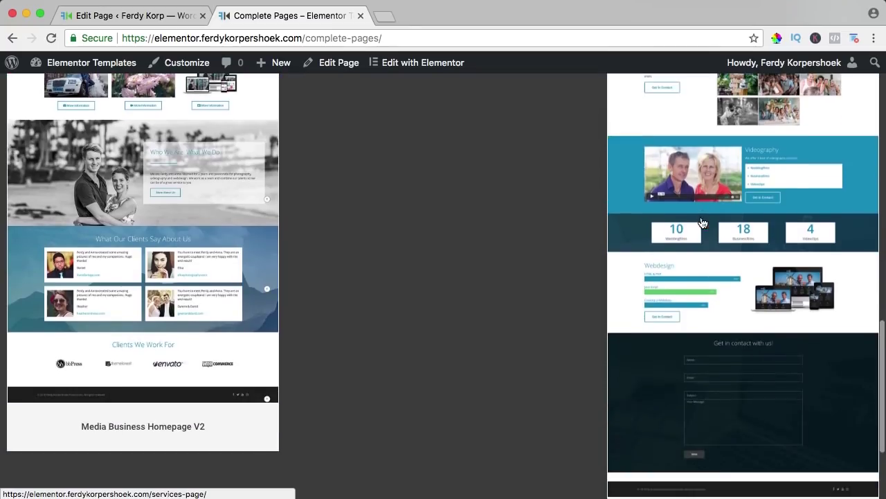
{"action": "left_click", "coordinate": [704, 207]}
Step: Jump through its Photography, Videography and Webdesign sections, then return to the Services editor tab
{"action": "scroll", "coordinate": [525, 220], "scroll_direction": "down", "scroll_amount": 11}
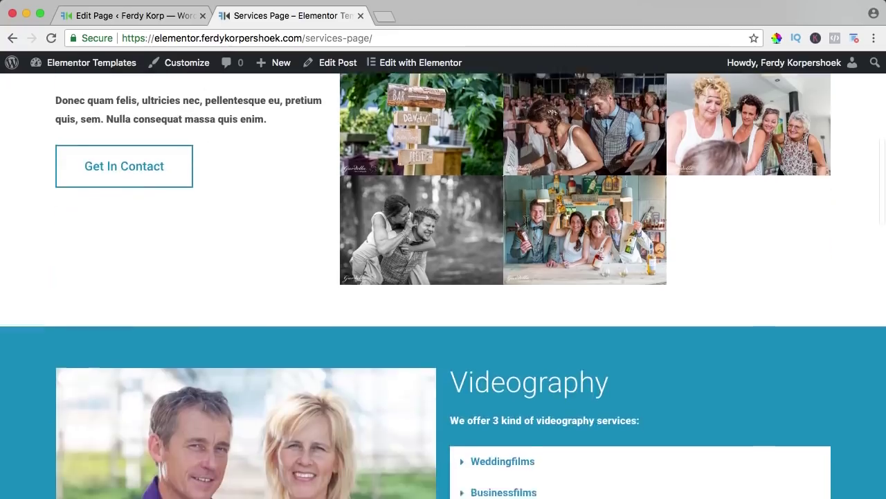
{"action": "scroll", "coordinate": [525, 220], "scroll_direction": "up", "scroll_amount": 12}
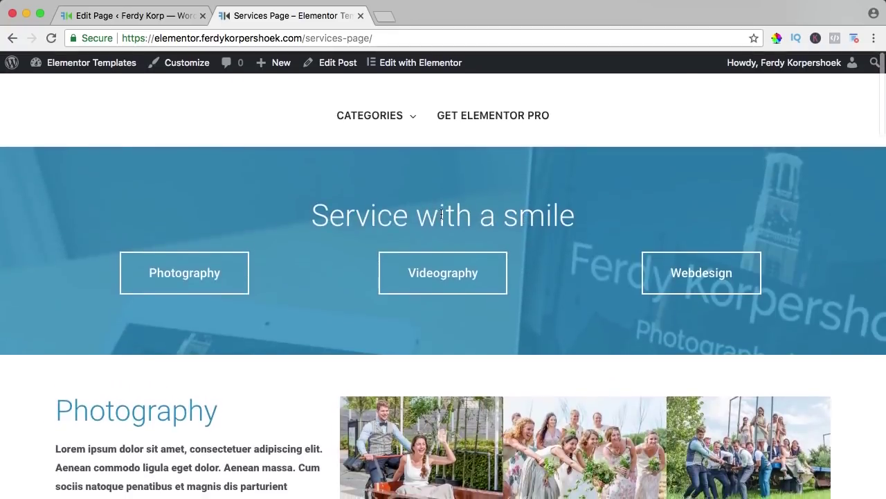
{"action": "left_click", "coordinate": [173, 271]}
{"action": "scroll", "coordinate": [277, 228], "scroll_direction": "up", "scroll_amount": 5}
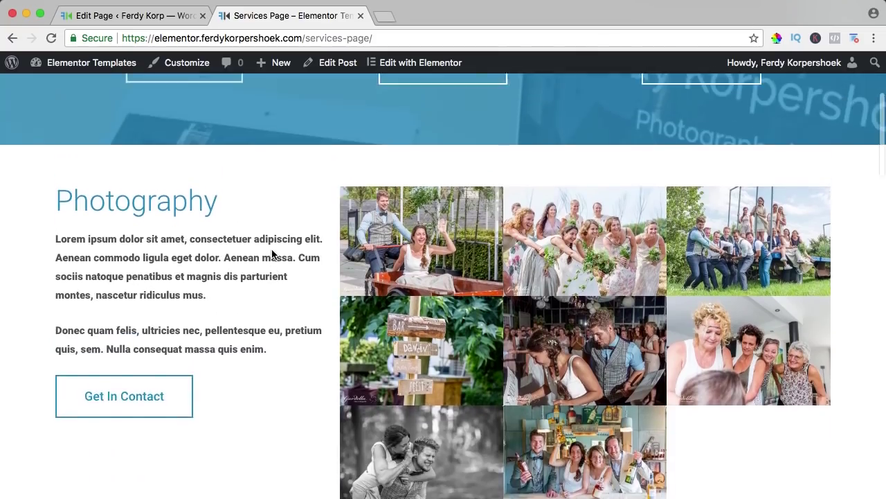
{"action": "left_click", "coordinate": [428, 142]}
{"action": "scroll", "coordinate": [448, 133], "scroll_direction": "up", "scroll_amount": 10}
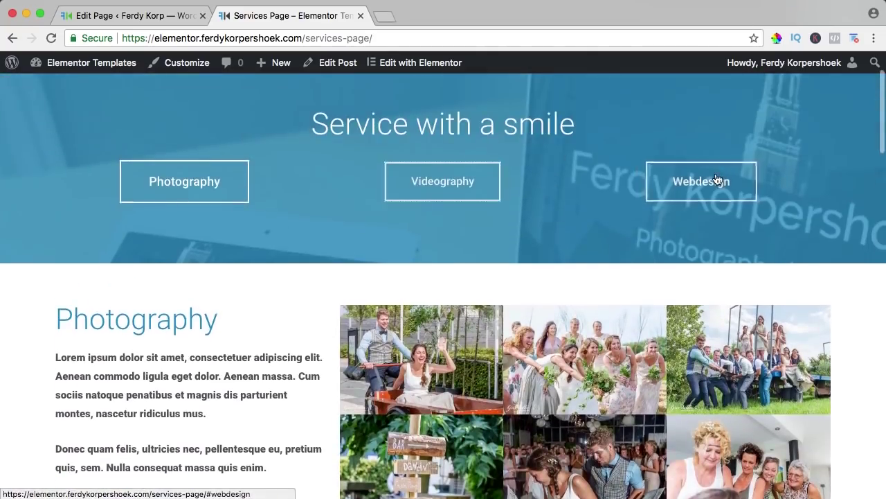
{"action": "left_click", "coordinate": [718, 180]}
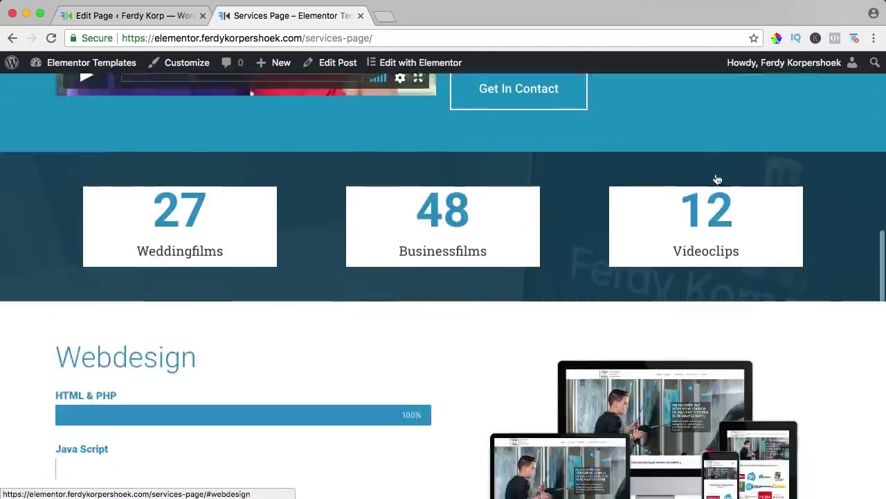
{"action": "scroll", "coordinate": [455, 222], "scroll_direction": "down", "scroll_amount": 5}
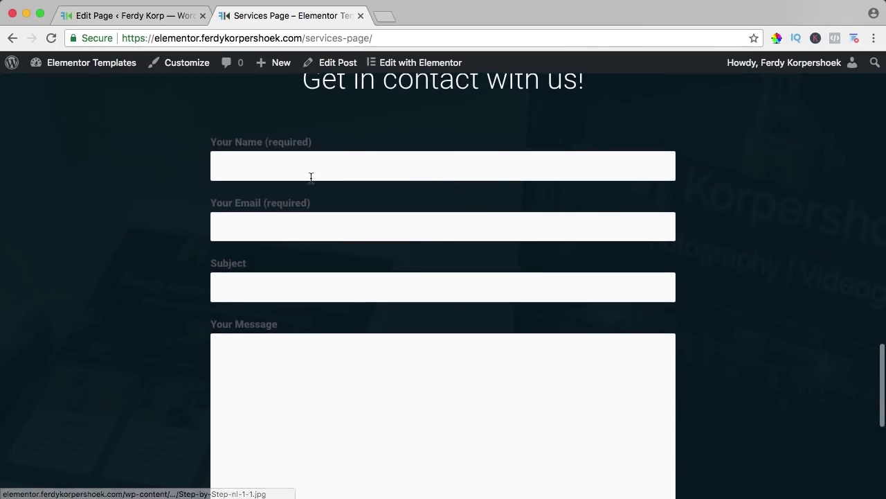
{"action": "scroll", "coordinate": [406, 194], "scroll_direction": "down", "scroll_amount": 5}
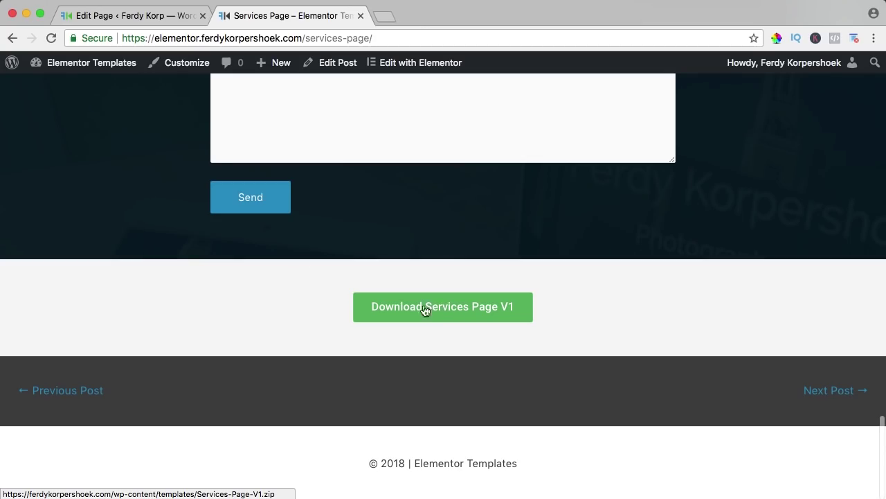
{"action": "left_click", "coordinate": [154, 21]}
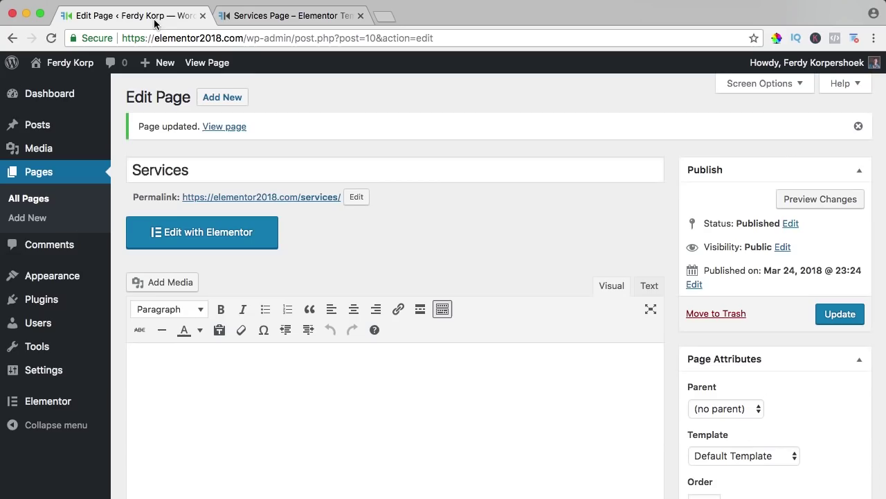
Step: Import Services-Page-V1.zip into the Elementor library and insert Services Page V1 onto the Services page
{"action": "left_click", "coordinate": [244, 237]}
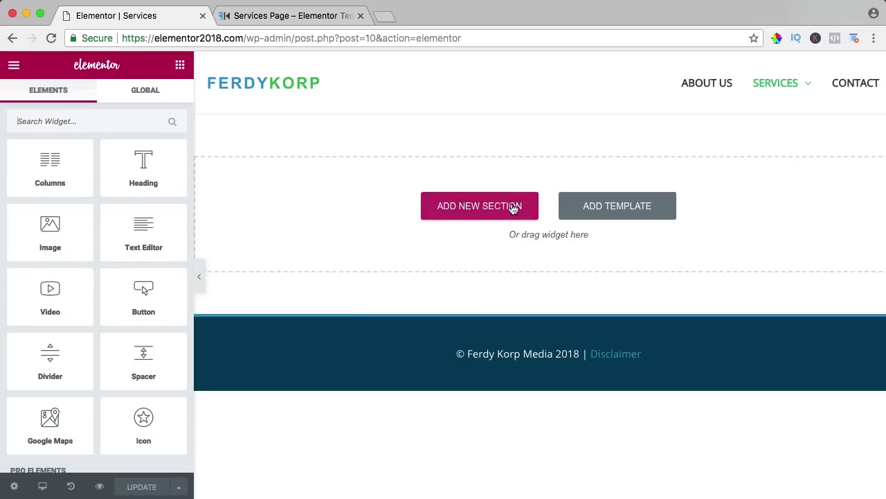
{"action": "left_click", "coordinate": [615, 205]}
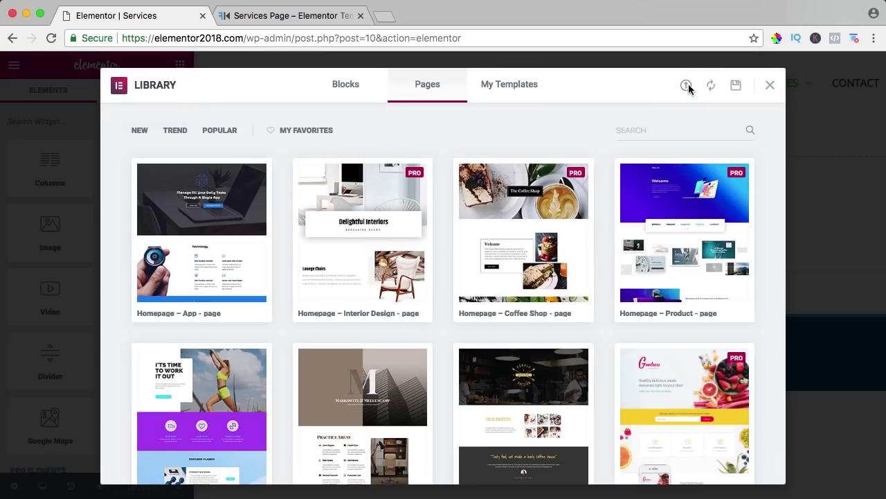
{"action": "left_click", "coordinate": [686, 85]}
{"action": "left_click", "coordinate": [423, 391]}
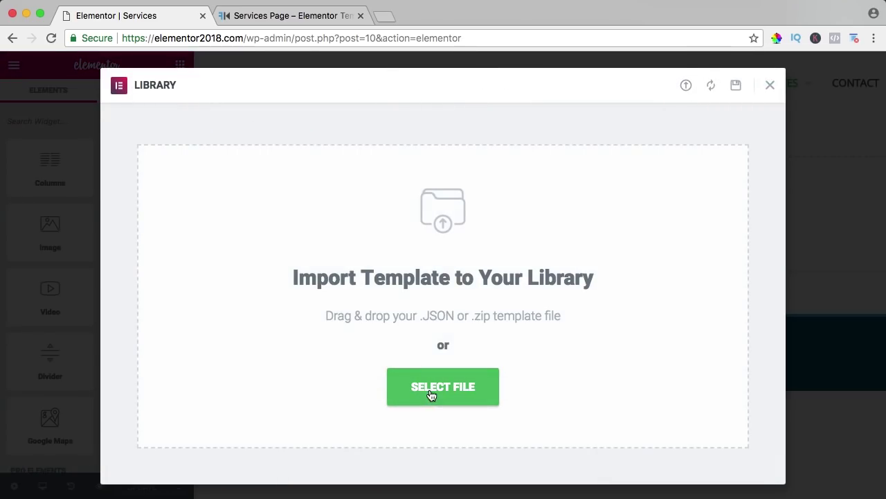
{"action": "left_click", "coordinate": [398, 104]}
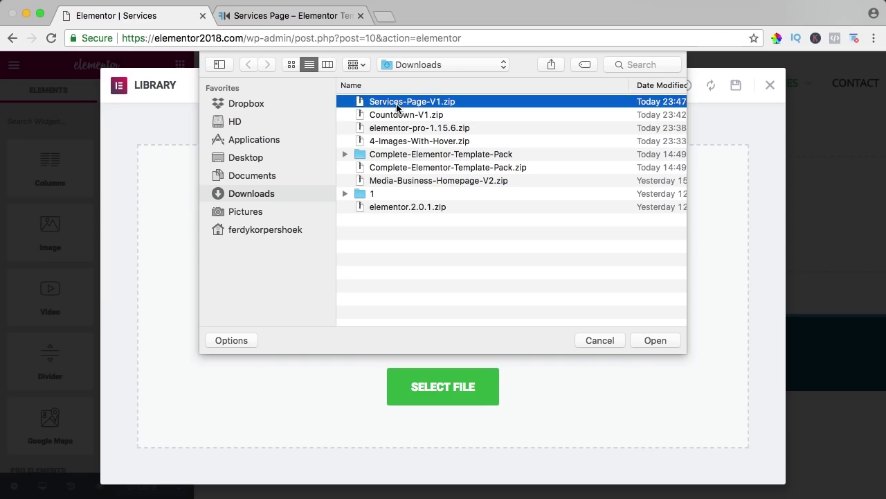
{"action": "left_click", "coordinate": [651, 340]}
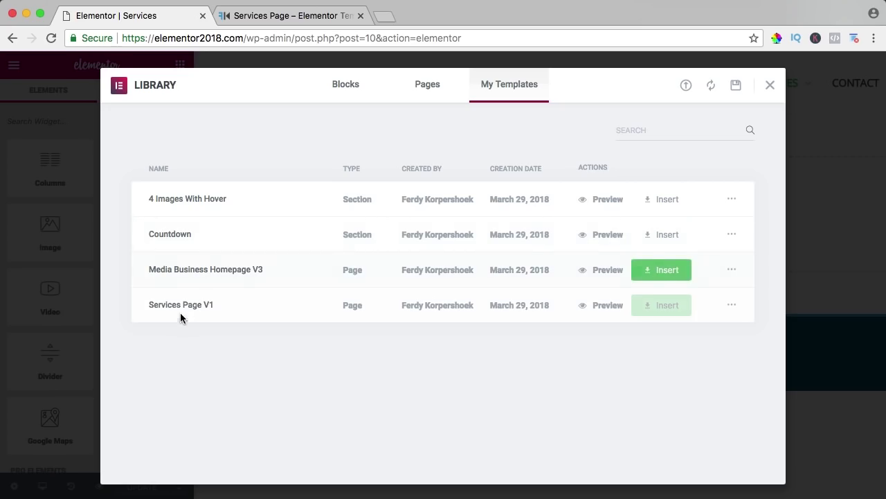
{"action": "left_click", "coordinate": [658, 311]}
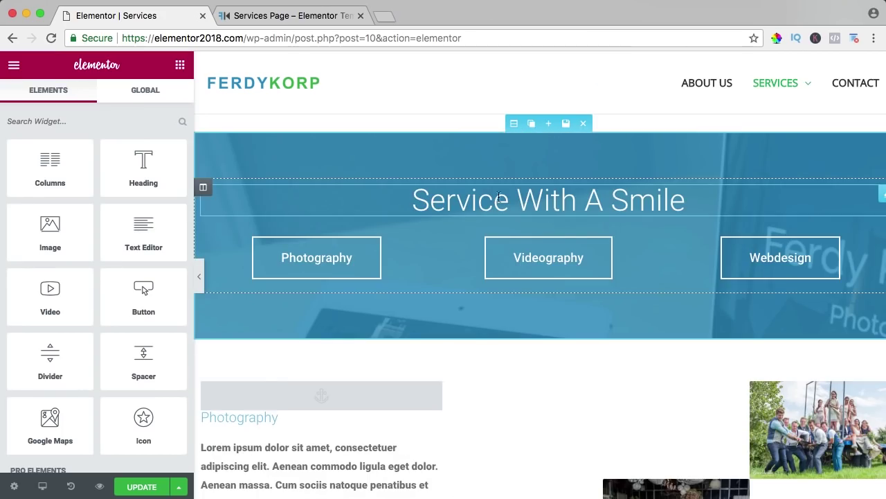
Step: Review the inserted Services template from the Service With A Smile heading down, then save the page
{"action": "left_click", "coordinate": [558, 202]}
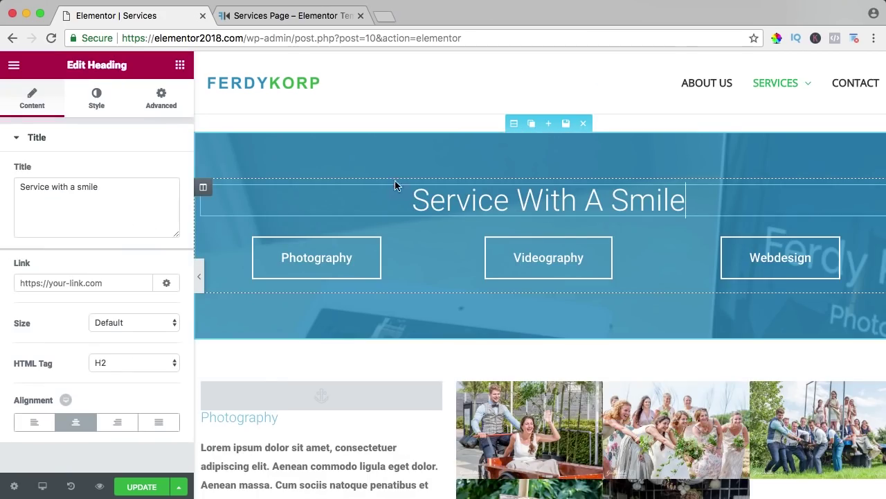
{"action": "scroll", "coordinate": [448, 206], "scroll_direction": "down", "scroll_amount": 10}
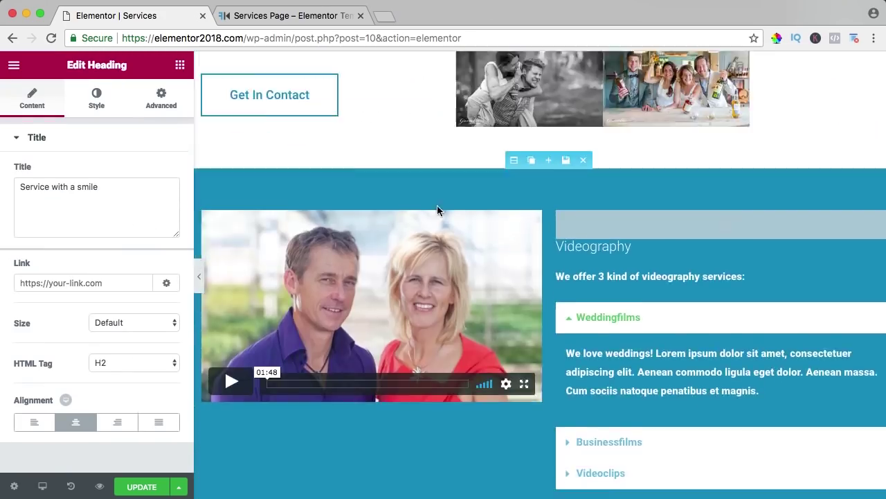
{"action": "scroll", "coordinate": [519, 203], "scroll_direction": "down", "scroll_amount": 6}
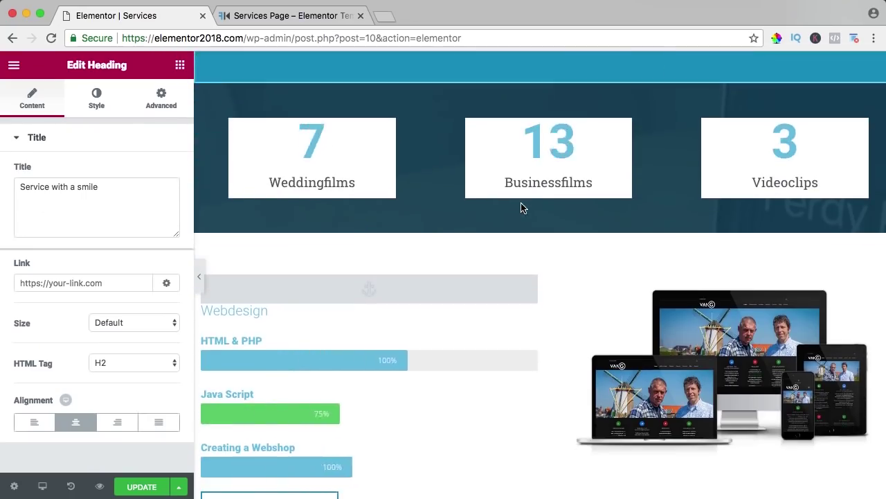
{"action": "scroll", "coordinate": [488, 215], "scroll_direction": "down", "scroll_amount": 6}
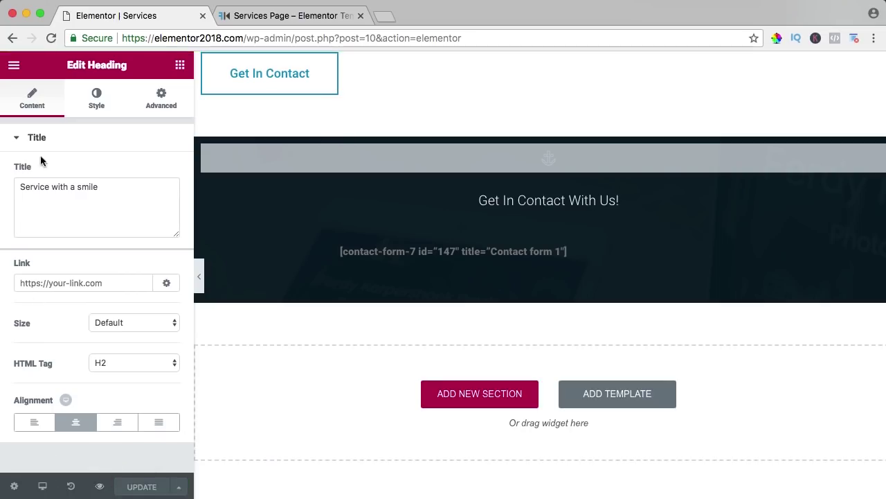
{"action": "left_click", "coordinate": [14, 68]}
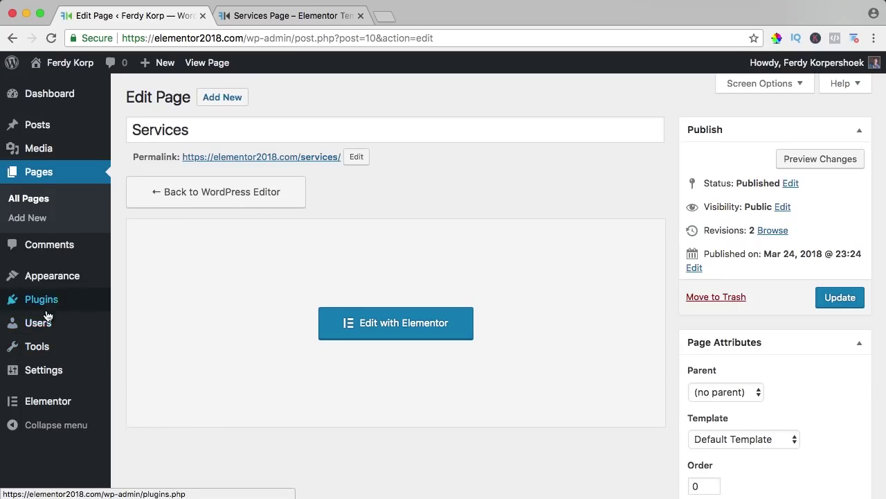
Step: Search new plugins for 'Contact For', then install and activate Contact Form 7
{"action": "mouse_move", "coordinate": [48, 311]}
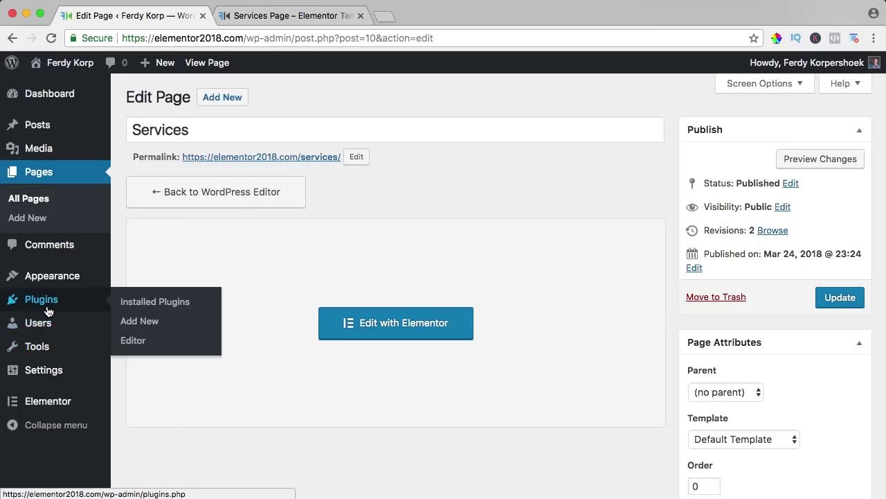
{"action": "left_click", "coordinate": [137, 322]}
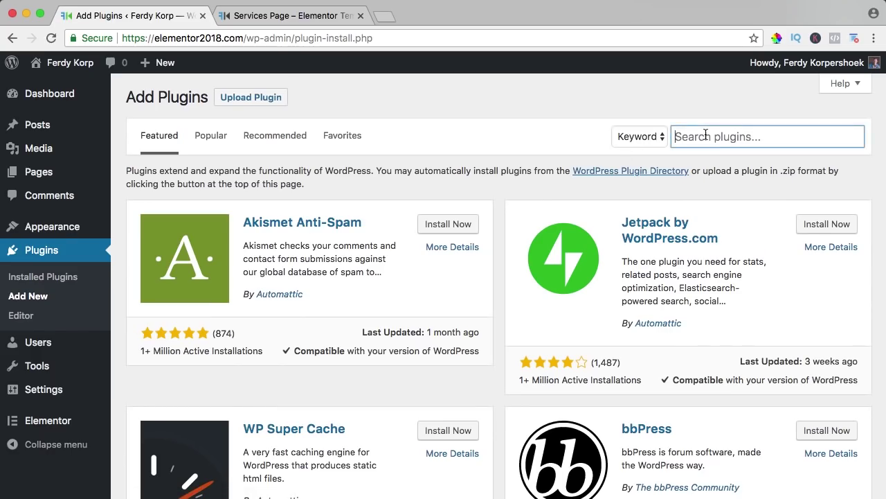
{"action": "type", "text": "Contact Form 7"}
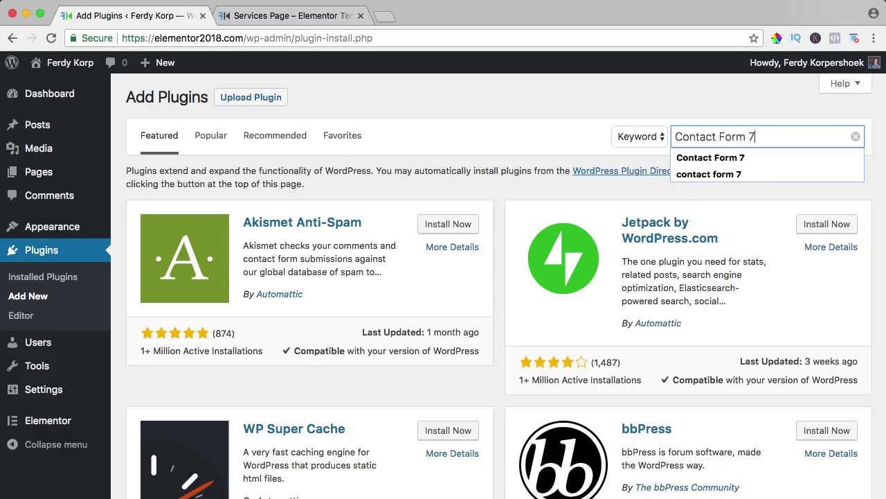
{"action": "key", "text": "Return"}
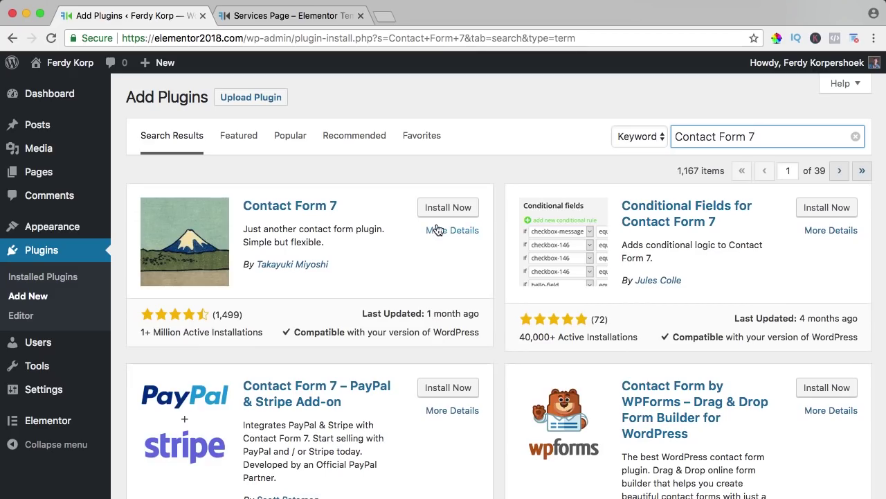
{"action": "left_click", "coordinate": [440, 207]}
{"action": "left_click", "coordinate": [453, 208]}
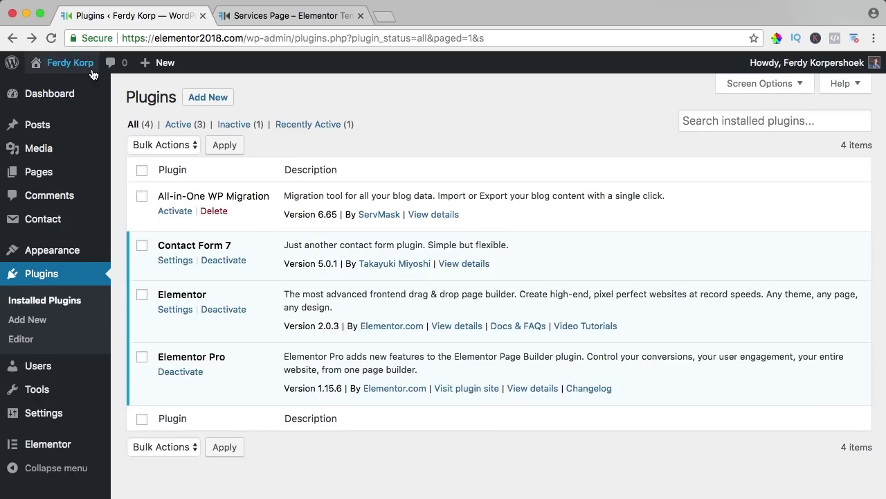
Step: View the live Services page and check its Get In Contact With Us form
{"action": "left_click", "coordinate": [77, 68]}
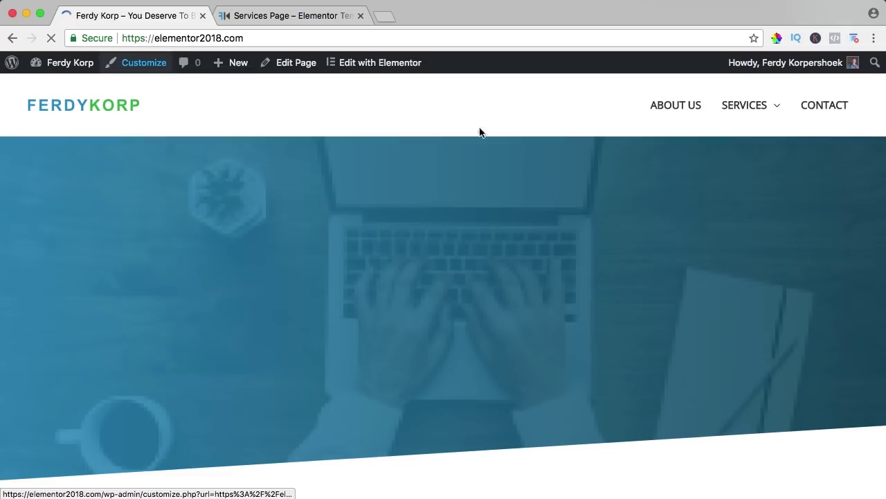
{"action": "left_click", "coordinate": [754, 113]}
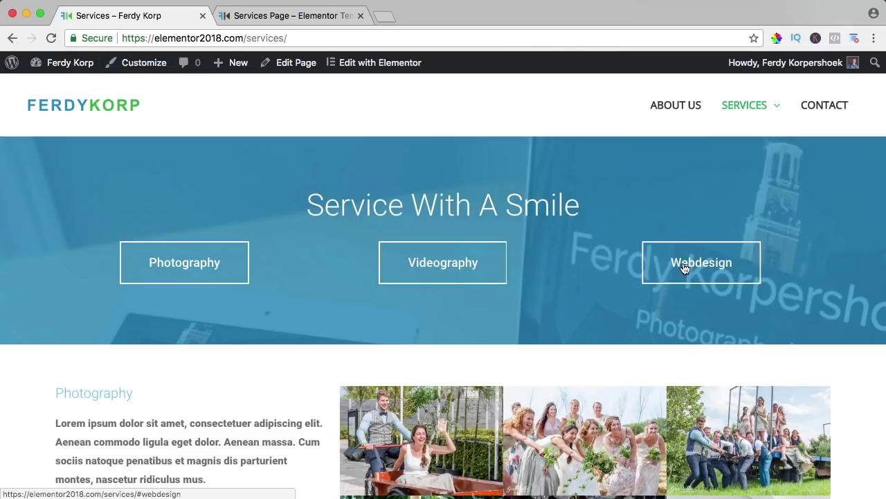
{"action": "left_click", "coordinate": [697, 268]}
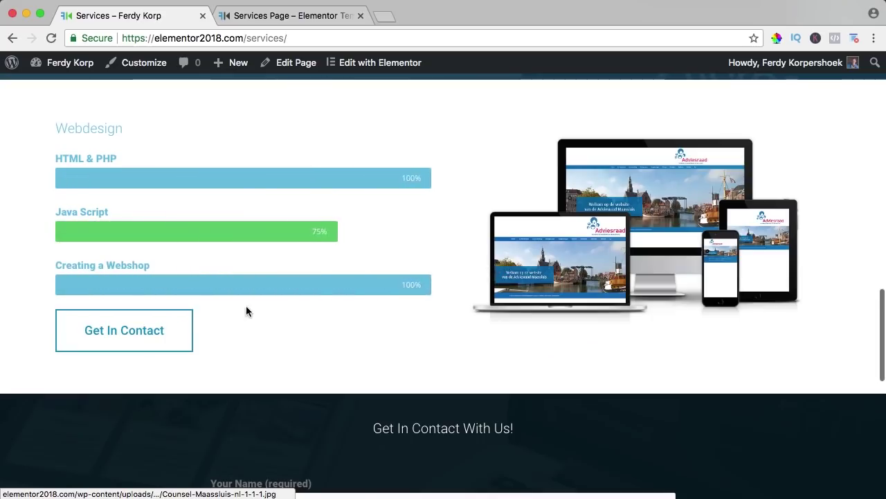
{"action": "left_click", "coordinate": [124, 336]}
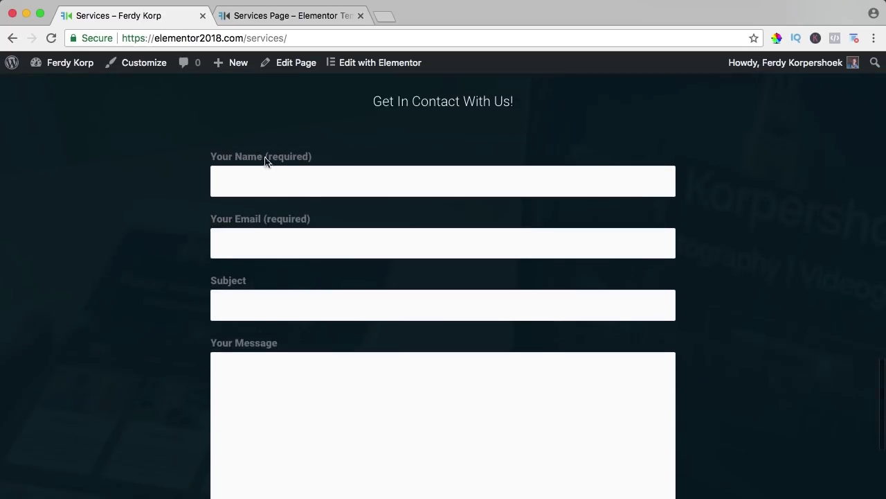
{"action": "scroll", "coordinate": [347, 222], "scroll_direction": "down", "scroll_amount": 3}
{"action": "scroll", "coordinate": [350, 222], "scroll_direction": "up", "scroll_amount": 6}
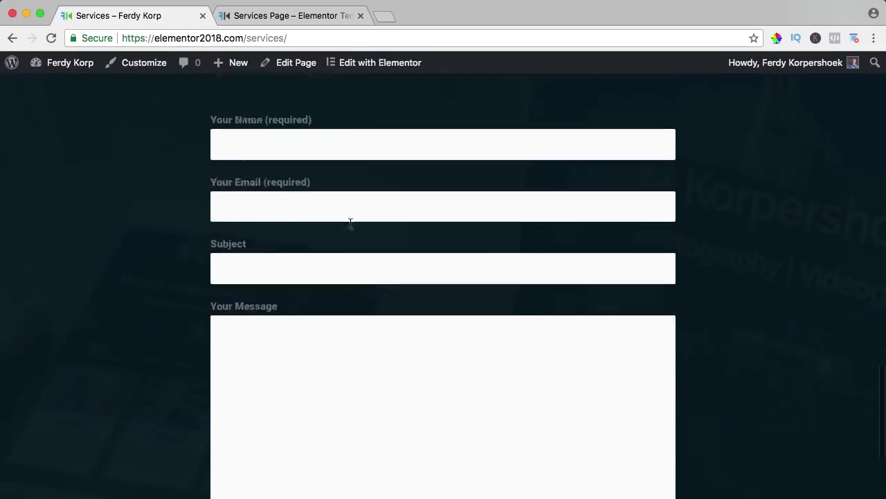
{"action": "scroll", "coordinate": [350, 222], "scroll_direction": "down", "scroll_amount": 6}
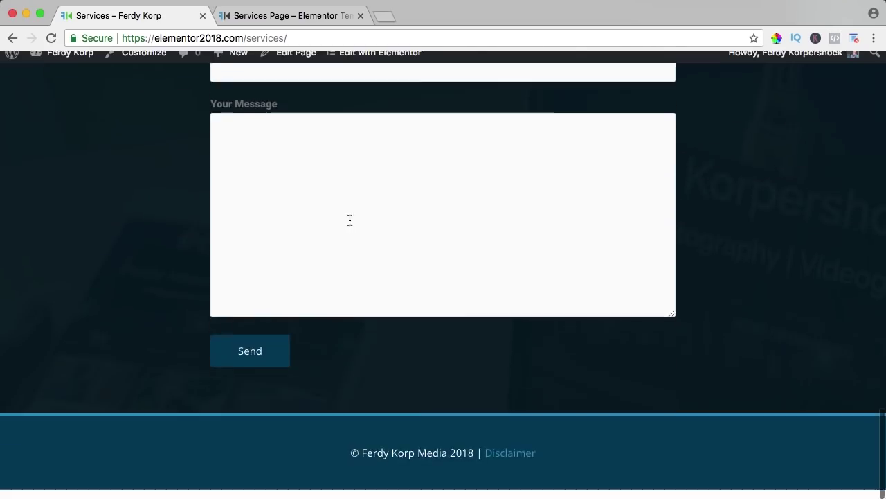
{"action": "scroll", "coordinate": [481, 309], "scroll_direction": "up", "scroll_amount": 20}
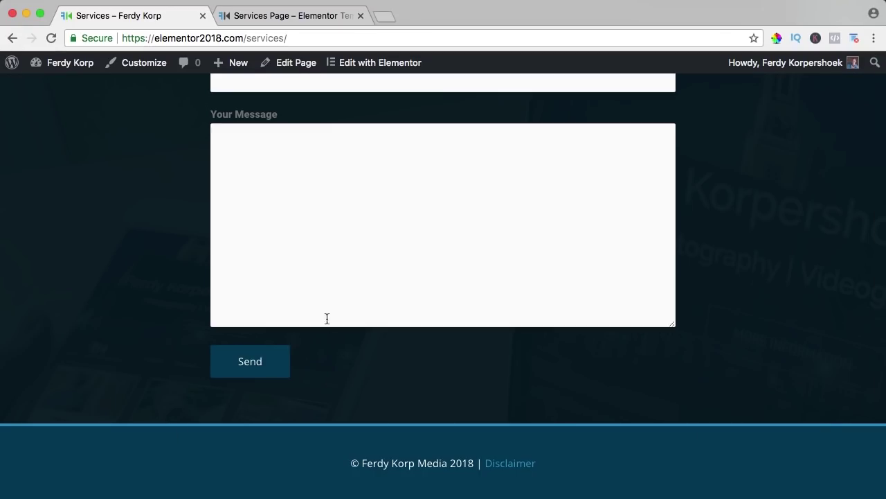
Step: In the Customizer, set Layout > Footer > Footer Widgets to the four-column layout
{"action": "left_click", "coordinate": [153, 67]}
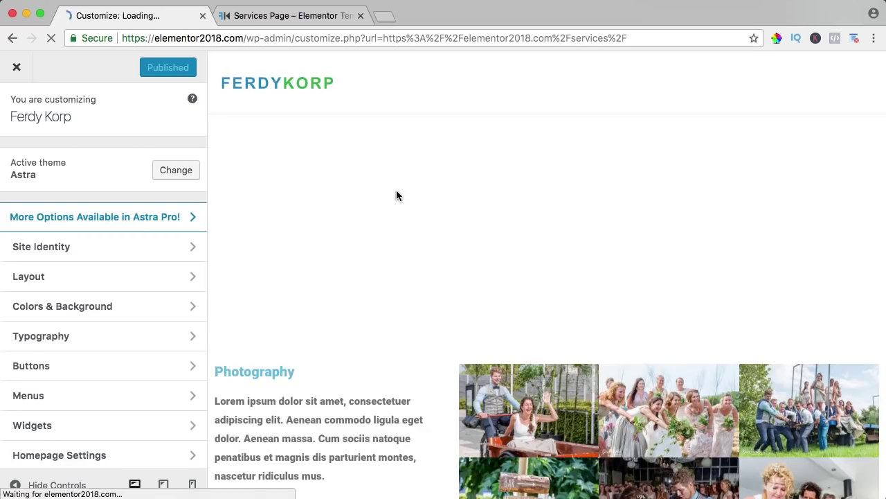
{"action": "scroll", "coordinate": [396, 195], "scroll_direction": "down", "scroll_amount": 20}
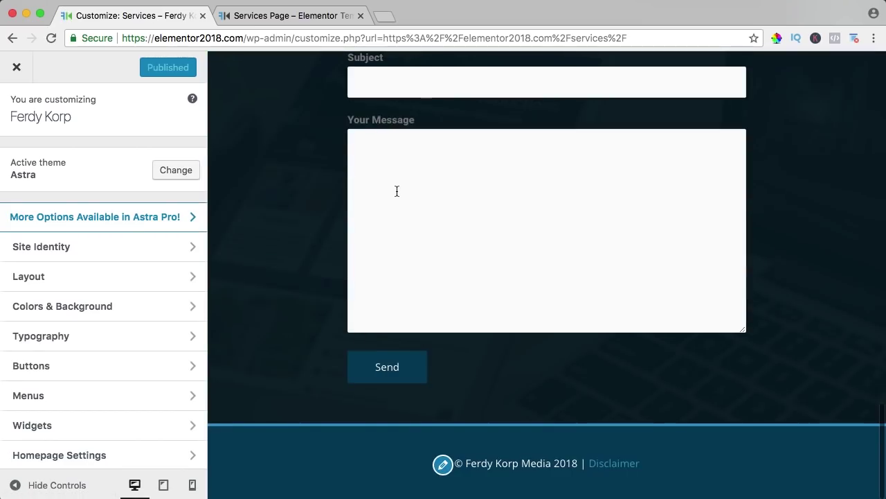
{"action": "scroll", "coordinate": [65, 319], "scroll_direction": "down", "scroll_amount": 1}
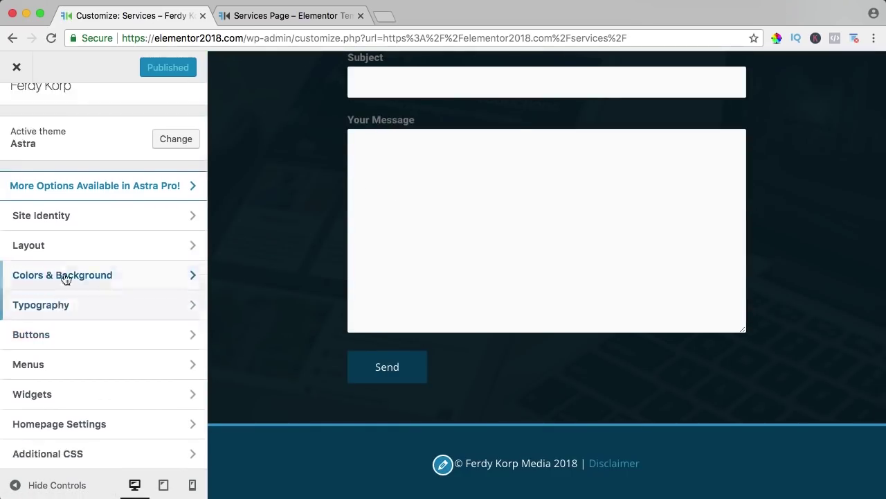
{"action": "left_click", "coordinate": [63, 248]}
{"action": "left_click", "coordinate": [73, 278]}
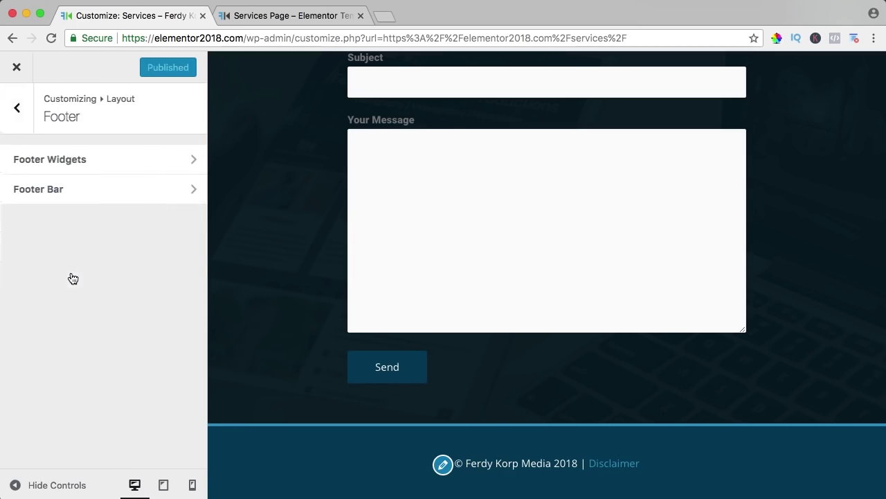
{"action": "left_click", "coordinate": [83, 160]}
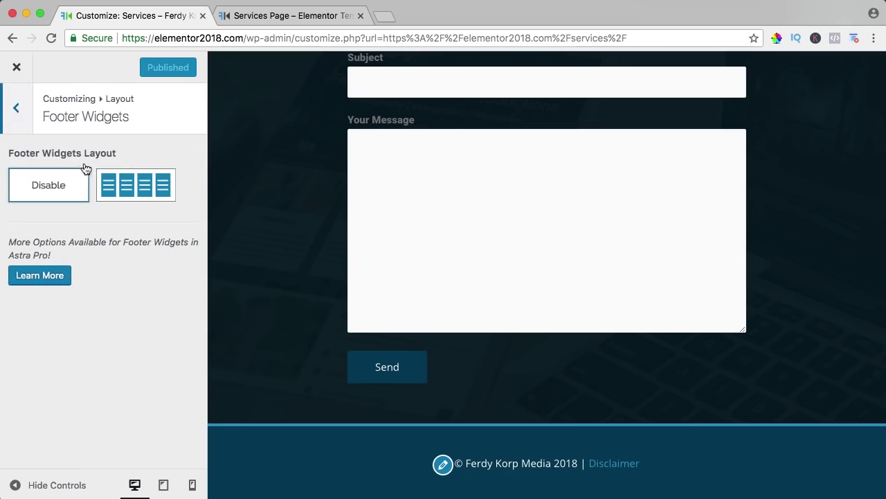
{"action": "left_click", "coordinate": [128, 189]}
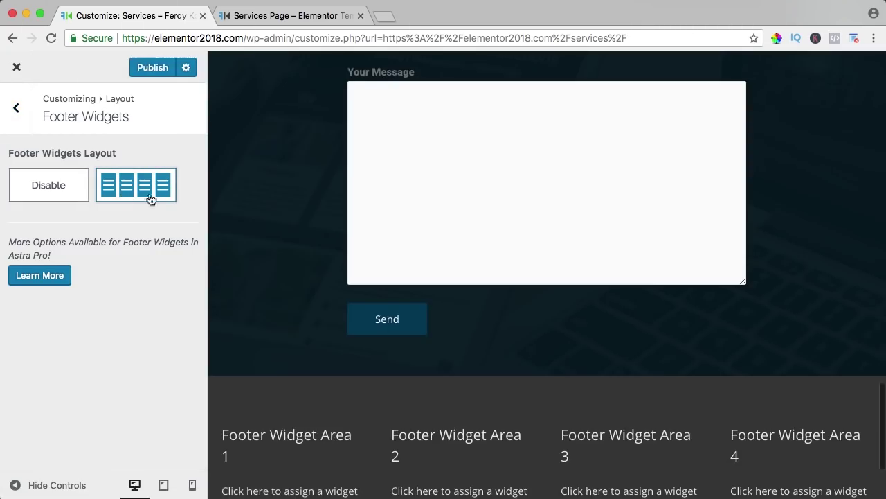
{"action": "scroll", "coordinate": [444, 242], "scroll_direction": "down", "scroll_amount": 3}
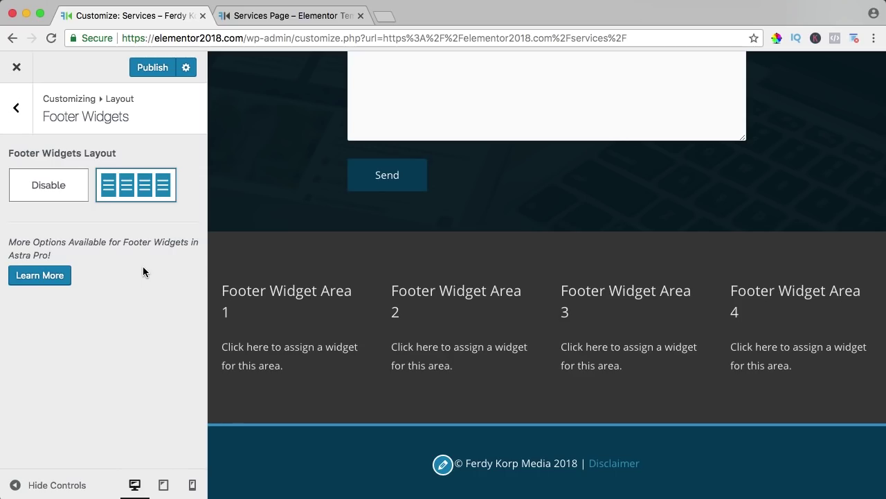
Step: Go to Widgets > Footer Widget Area 1 and browse the available widgets
{"action": "left_click", "coordinate": [27, 116]}
{"action": "left_click", "coordinate": [23, 119]}
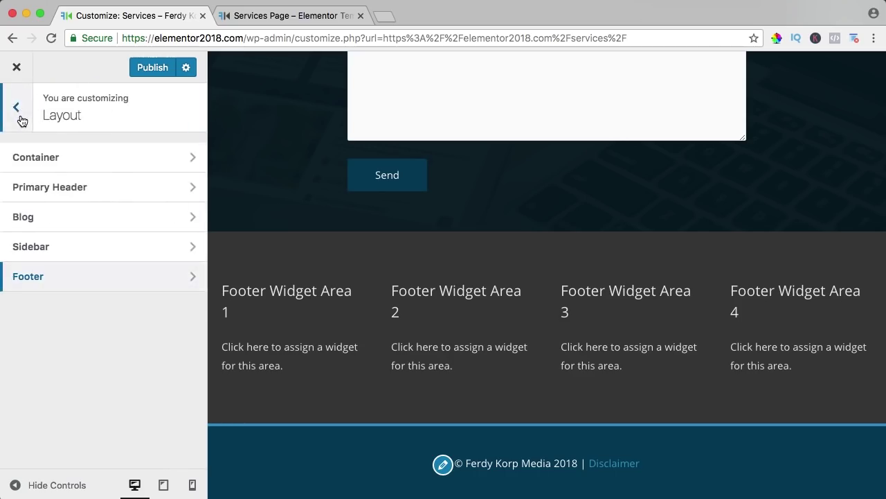
{"action": "left_click", "coordinate": [20, 111]}
{"action": "left_click", "coordinate": [52, 391]}
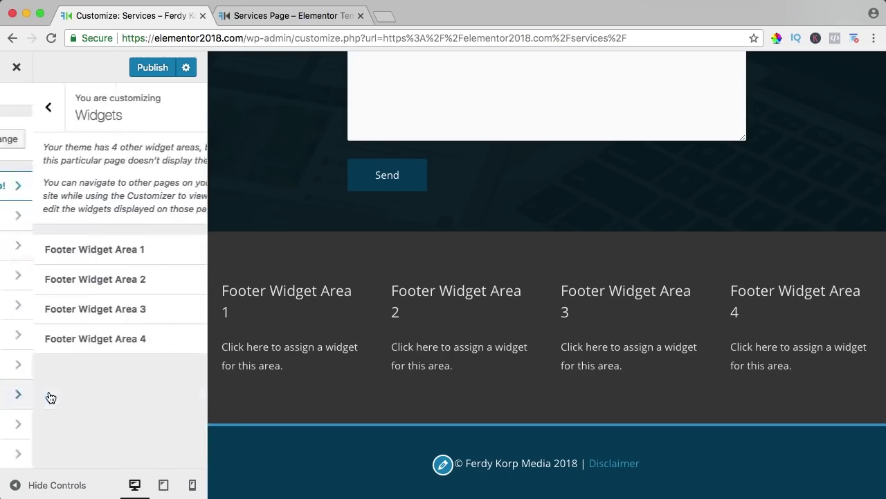
{"action": "left_click", "coordinate": [97, 252]}
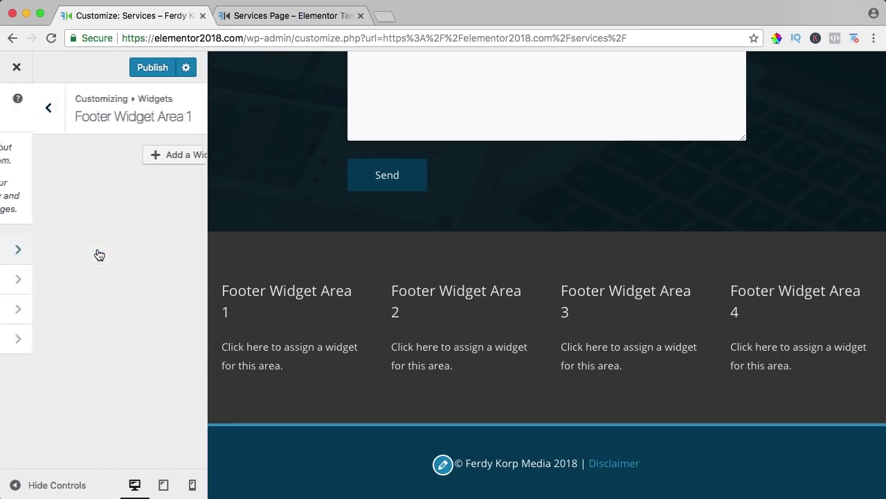
{"action": "left_click", "coordinate": [157, 156]}
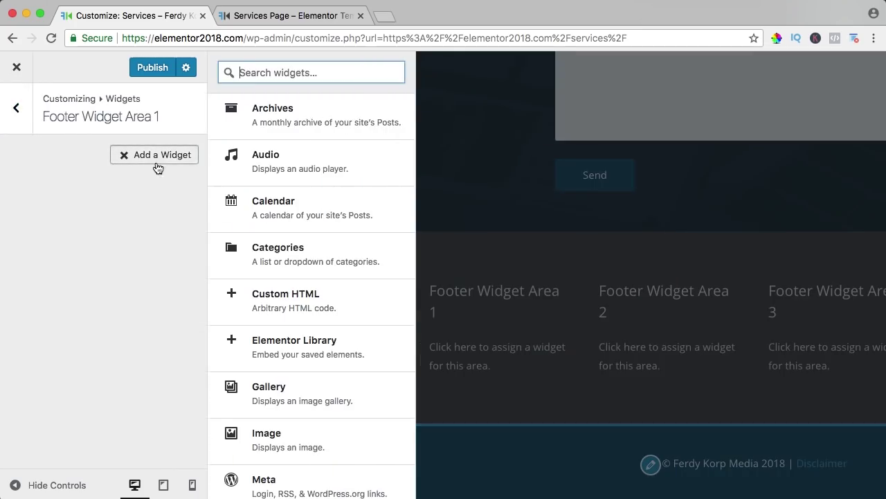
{"action": "scroll", "coordinate": [318, 194], "scroll_direction": "down", "scroll_amount": 5}
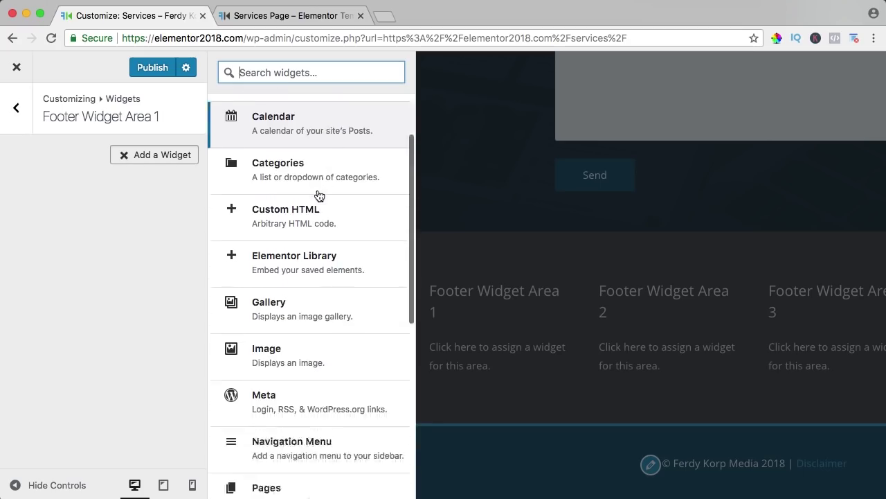
{"action": "scroll", "coordinate": [318, 196], "scroll_direction": "down", "scroll_amount": 4}
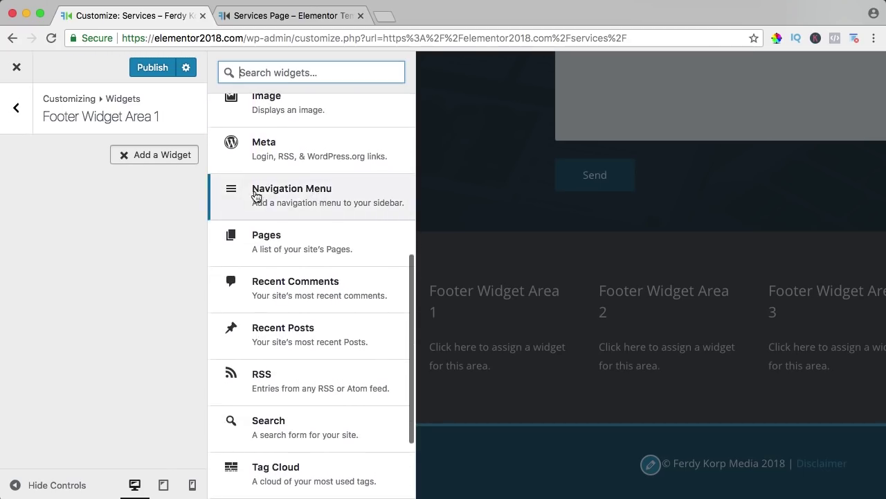
Step: Add a Navigation Menu widget titled 'Sitemap' showing main_menu, and publish
{"action": "left_click", "coordinate": [299, 198]}
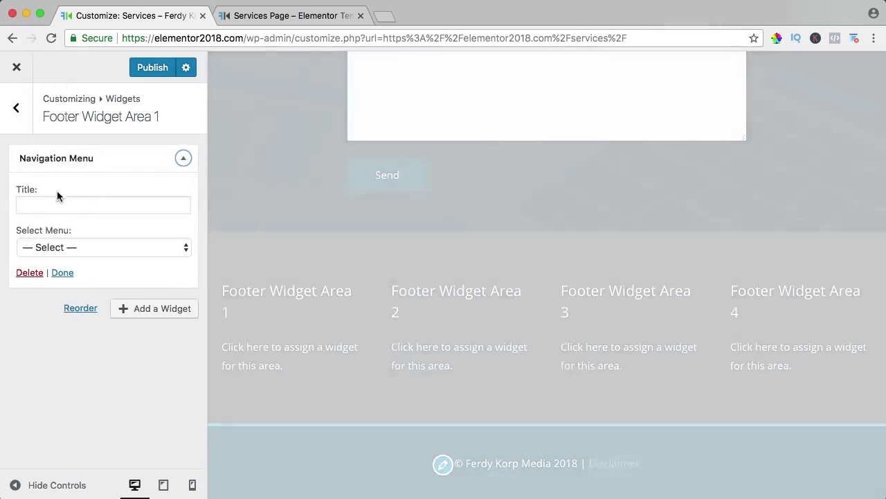
{"action": "left_click", "coordinate": [51, 202]}
{"action": "type", "text": "Sitemap"}
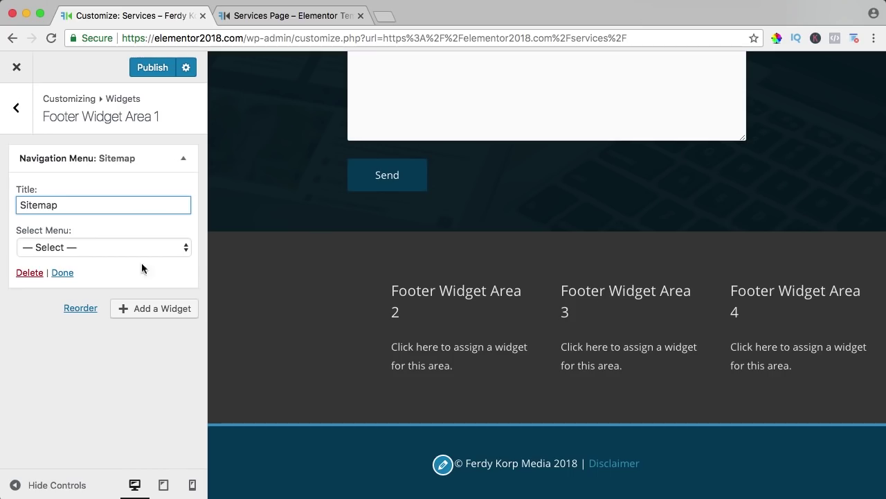
{"action": "left_click", "coordinate": [104, 250]}
{"action": "left_click", "coordinate": [63, 260]}
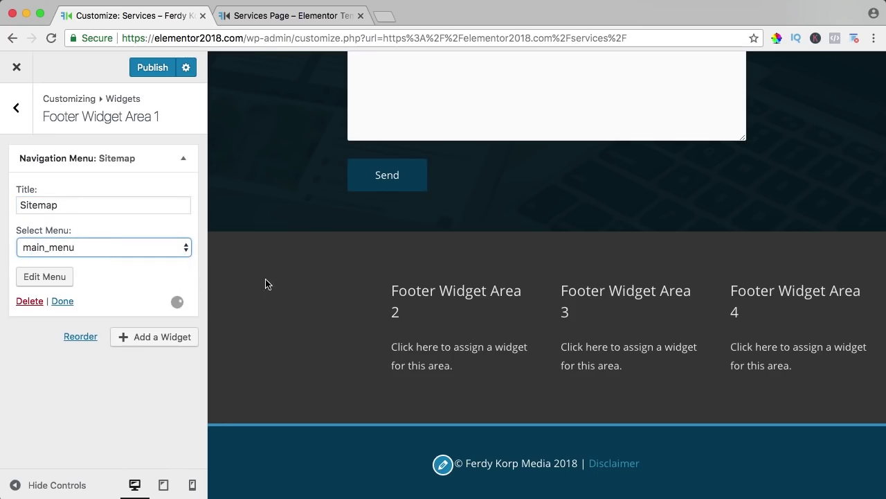
{"action": "scroll", "coordinate": [280, 294], "scroll_direction": "down", "scroll_amount": 2}
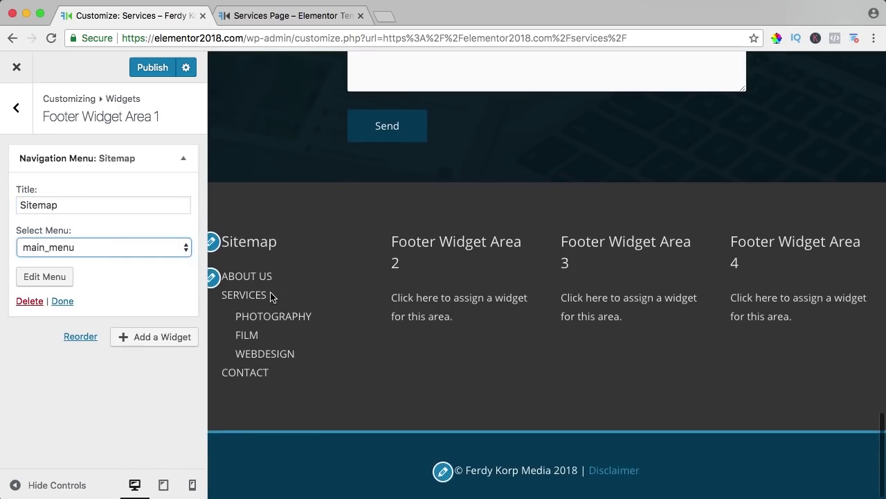
{"action": "left_click", "coordinate": [161, 67]}
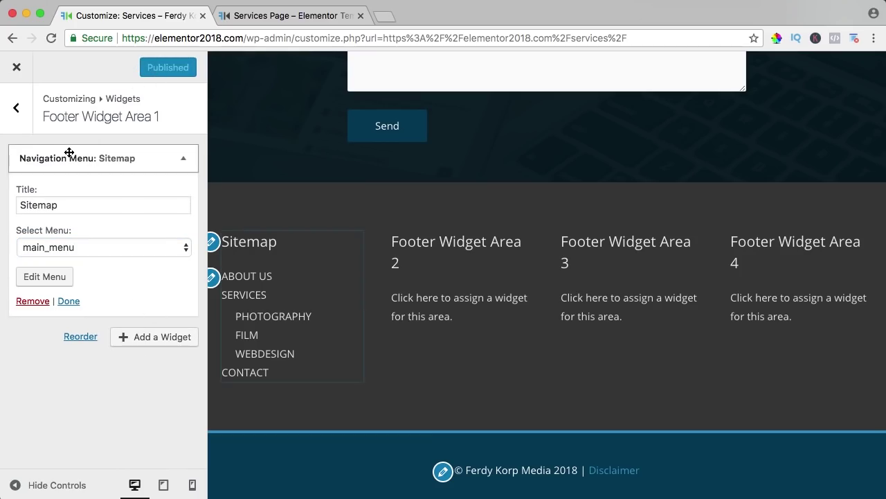
Step: Add an 'About Us' text widget with two Lorem ipsum paragraphs to Footer Widget Area 2 and publish
{"action": "left_click", "coordinate": [17, 109]}
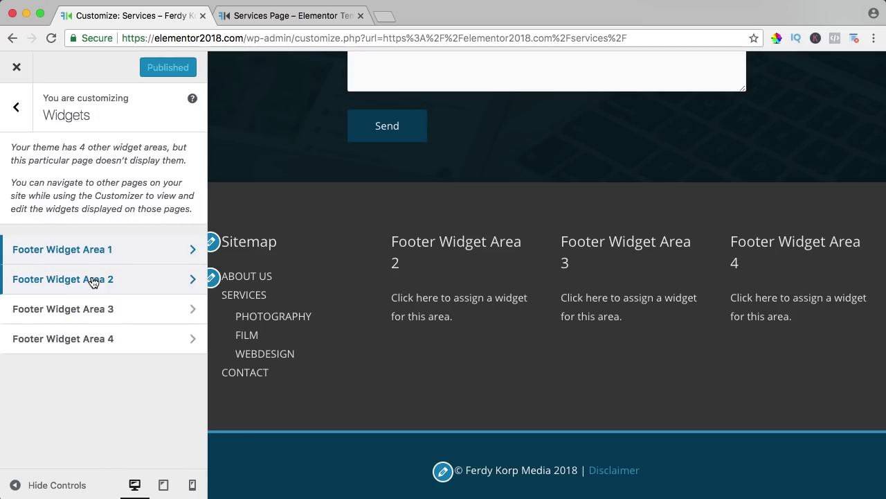
{"action": "left_click", "coordinate": [91, 280]}
{"action": "left_click", "coordinate": [142, 163]}
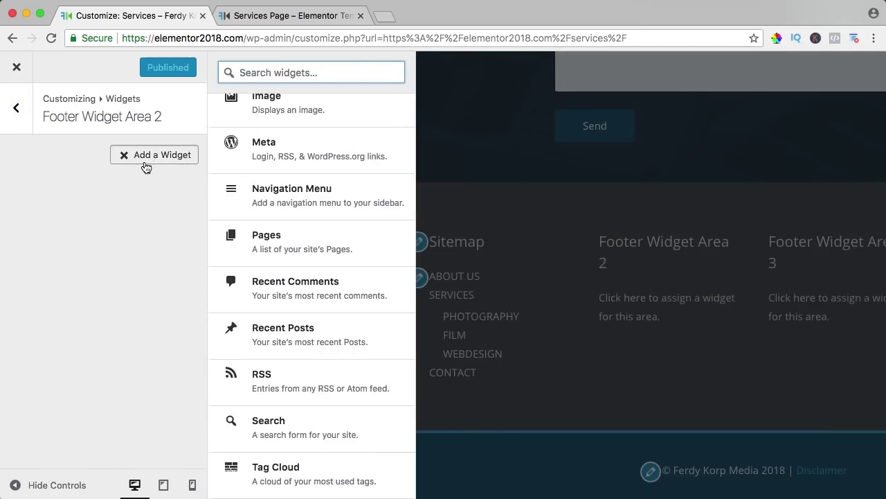
{"action": "scroll", "coordinate": [332, 228], "scroll_direction": "down", "scroll_amount": 3}
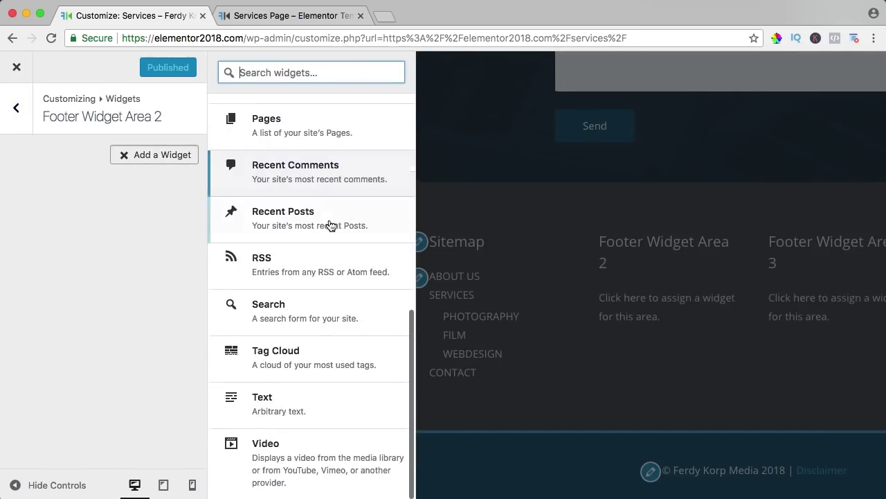
{"action": "left_click", "coordinate": [269, 406]}
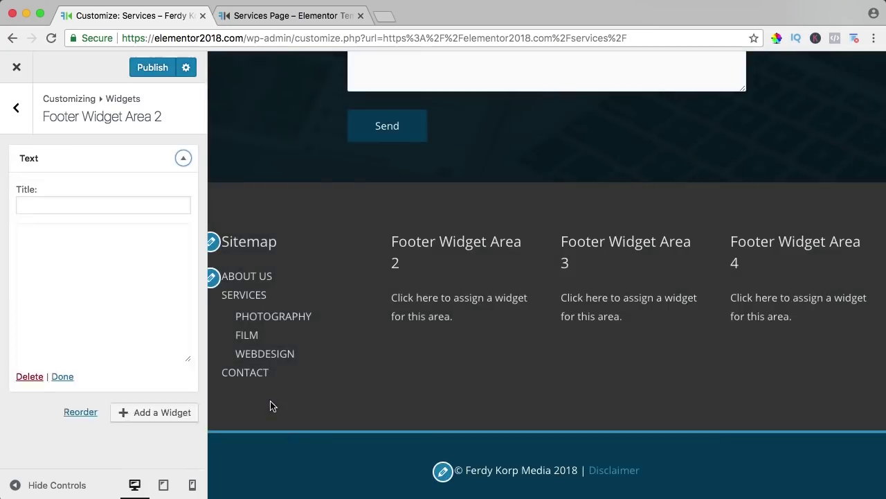
{"action": "left_click", "coordinate": [81, 206]}
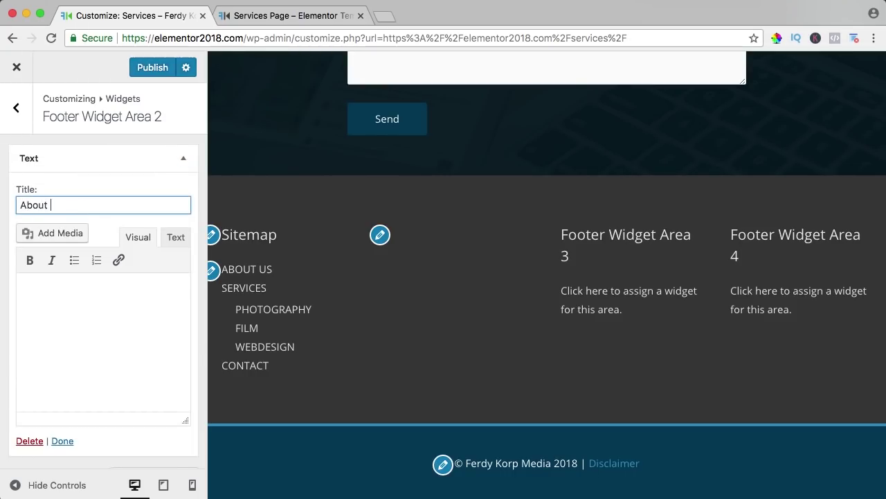
{"action": "left_click", "coordinate": [76, 340]}
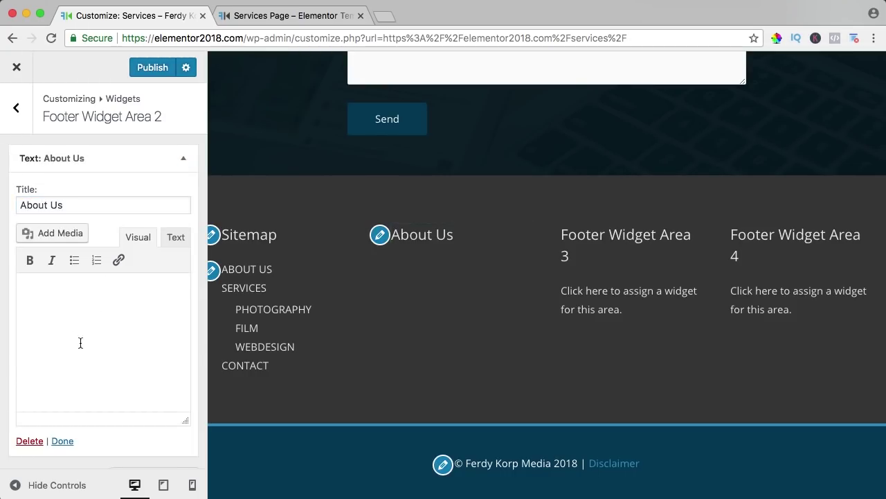
{"action": "type", "text": "Quisque rutrum. Aenean imperdiet. Etiam ultricies nisi vel augue. Curabitur ullamcorper ultricies nisi.  Nam eget dui. Etiam rhoncus. Maecenas tempus, tellus eget condimentum rhoncus, sem quam semper libero."}
{"action": "scroll", "coordinate": [157, 326], "scroll_direction": "up", "scroll_amount": 2}
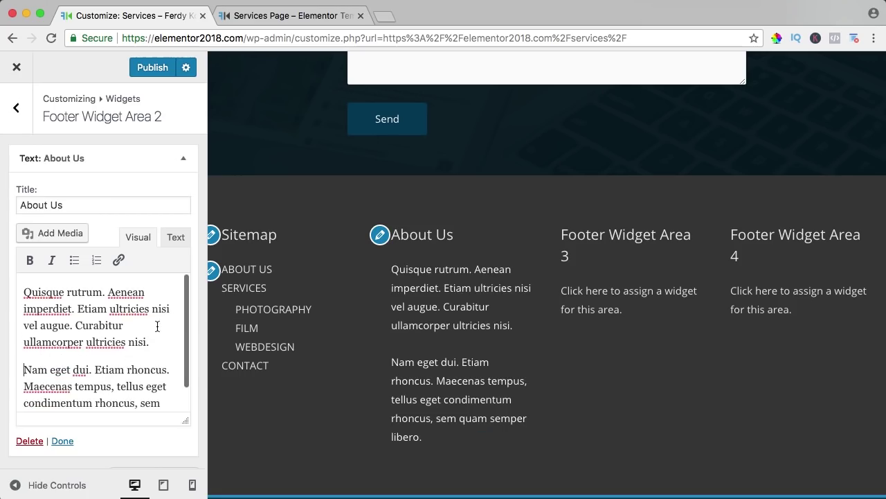
{"action": "left_click", "coordinate": [148, 73]}
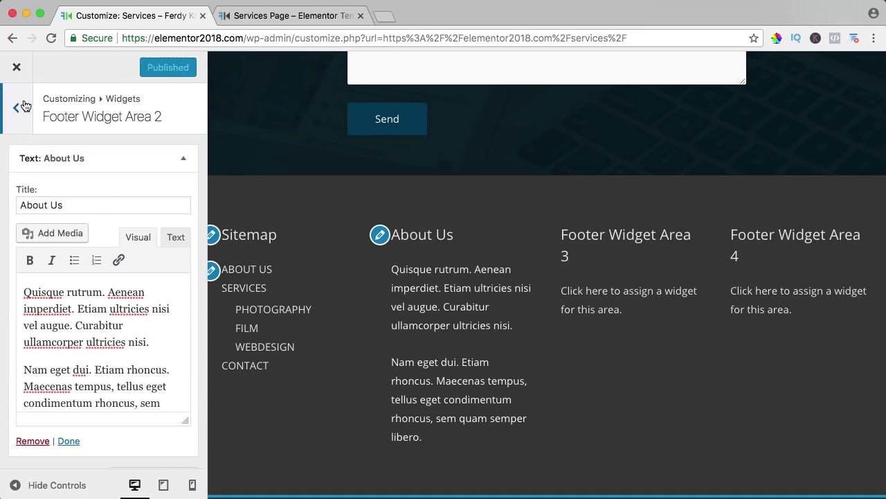
{"action": "left_click", "coordinate": [18, 72]}
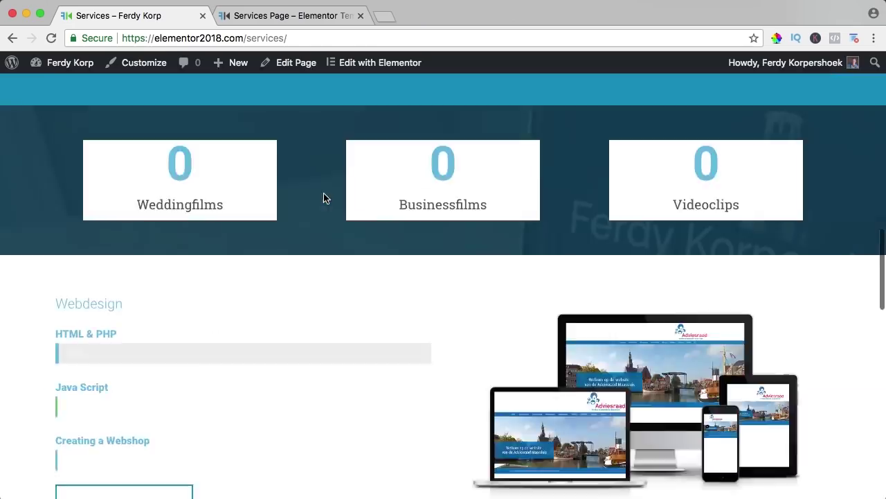
Step: Search plugins for 'facebook by weblizar', then install and activate Feed & LikeBox For Facebook
{"action": "scroll", "coordinate": [324, 193], "scroll_direction": "down", "scroll_amount": 15}
{"action": "scroll", "coordinate": [268, 251], "scroll_direction": "up", "scroll_amount": 10}
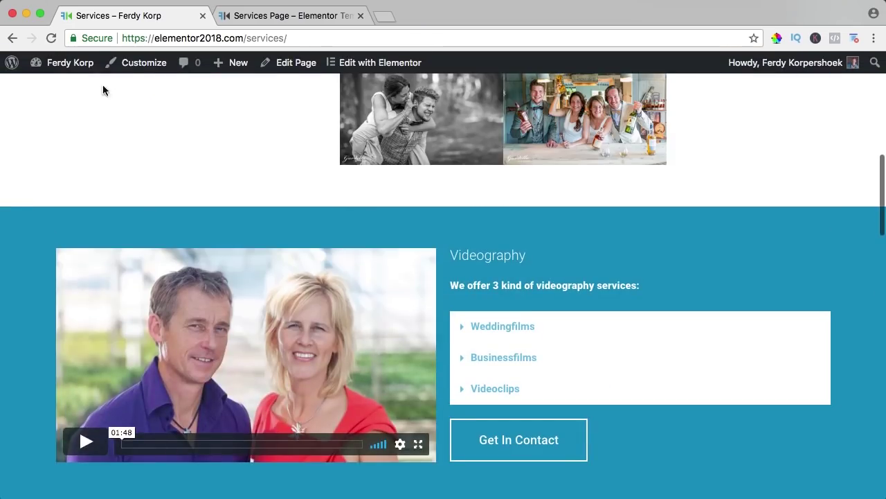
{"action": "left_click", "coordinate": [63, 66]}
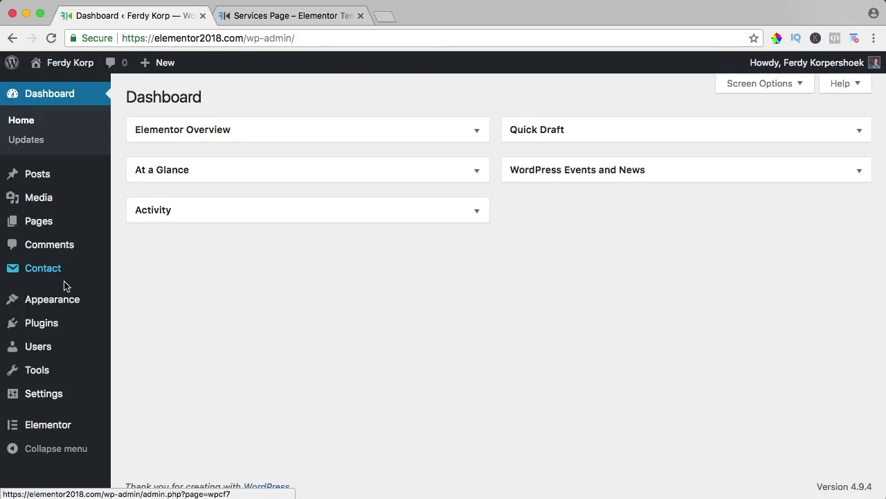
{"action": "mouse_move", "coordinate": [53, 327]}
{"action": "left_click", "coordinate": [141, 345]}
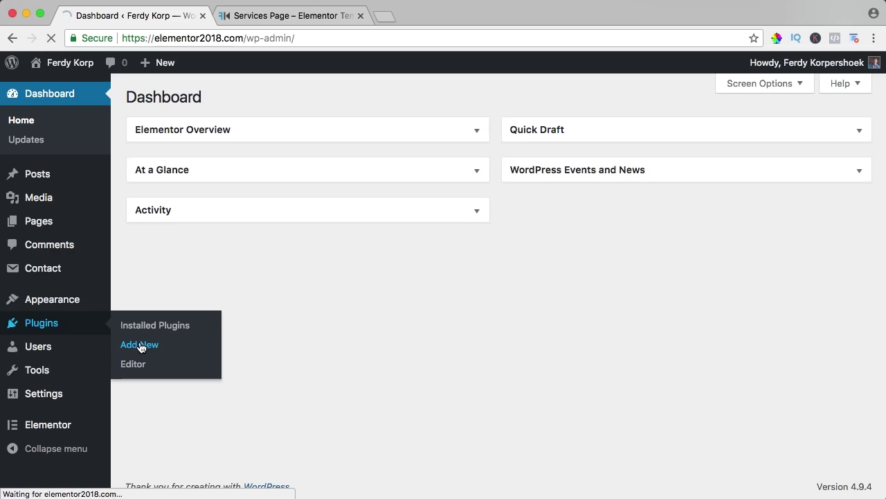
{"action": "left_click", "coordinate": [711, 141]}
{"action": "type", "text": "face"}
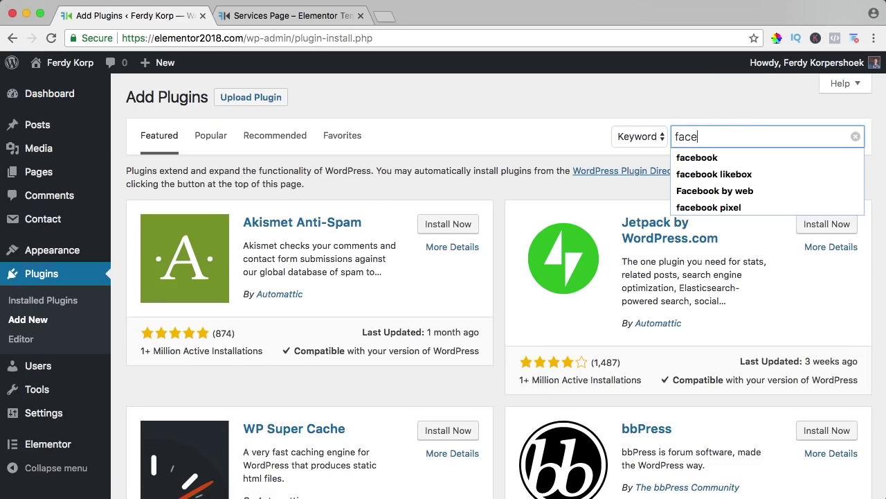
{"action": "type", "text": "book by webl"}
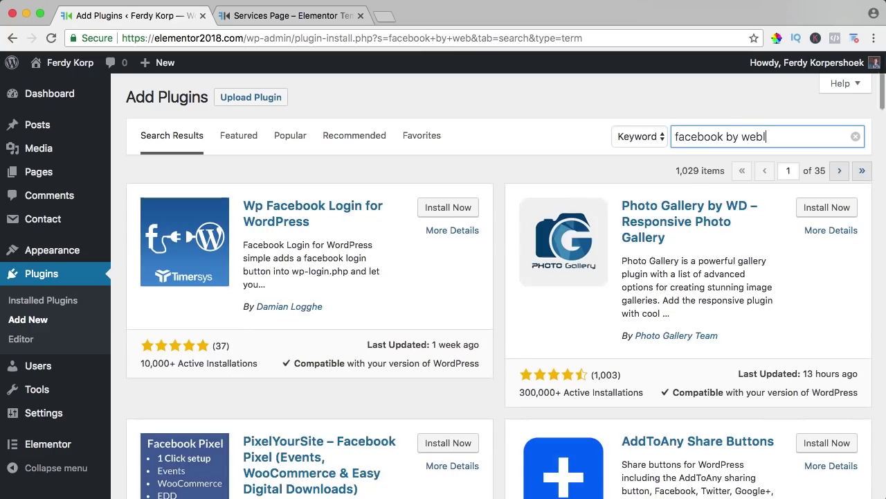
{"action": "type", "text": "izar"}
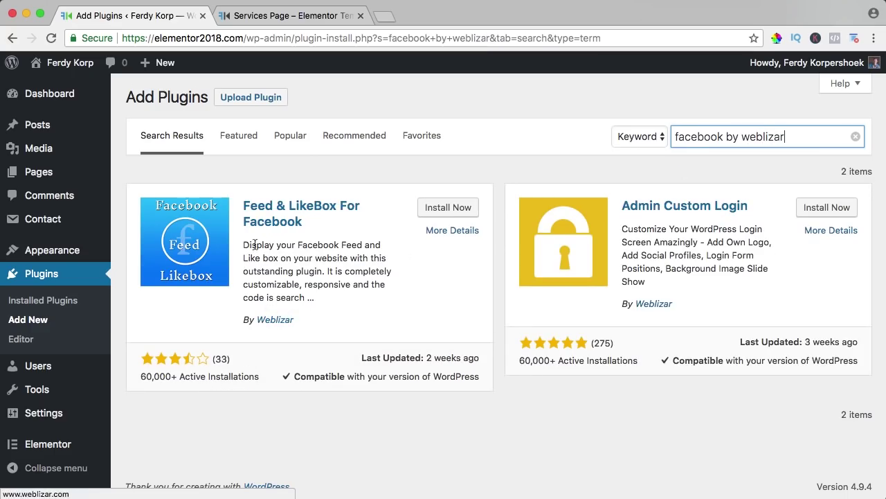
{"action": "left_click", "coordinate": [447, 209]}
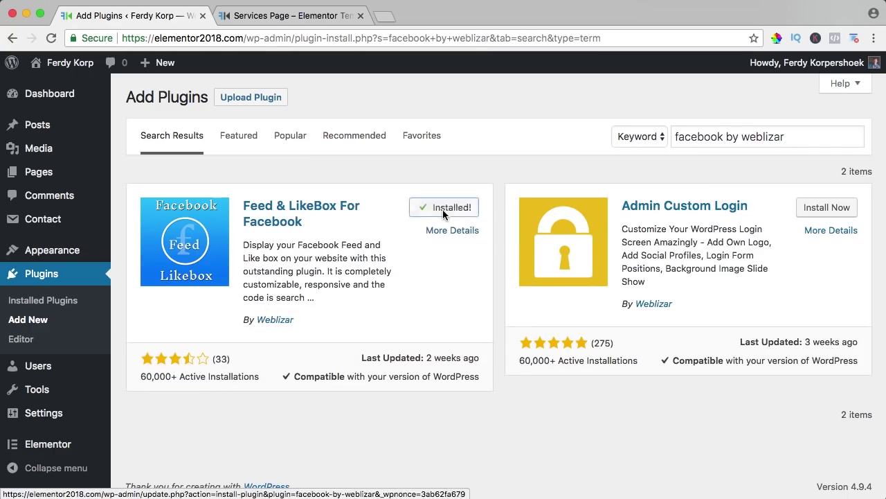
{"action": "left_click", "coordinate": [448, 207]}
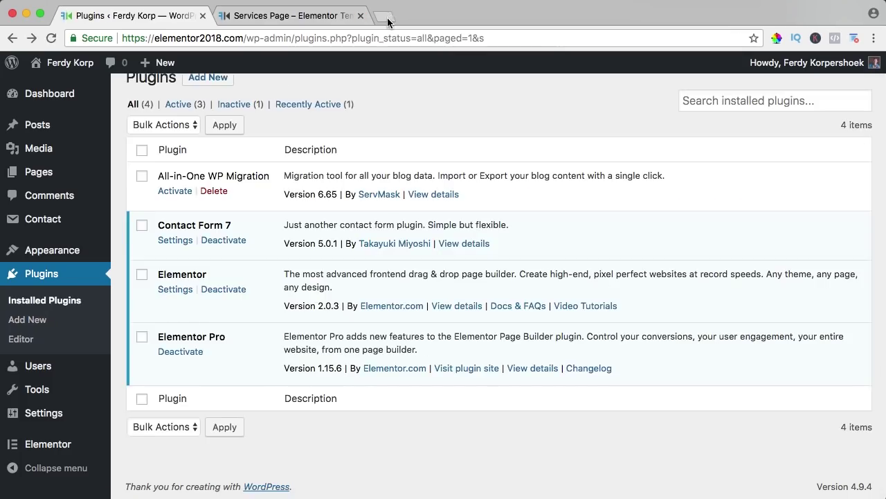
Step: Open facebook.com/developer in a new browser tab
{"action": "left_click", "coordinate": [388, 16]}
{"action": "type", "text": "facebook.com"}
{"action": "key", "text": "Return"}
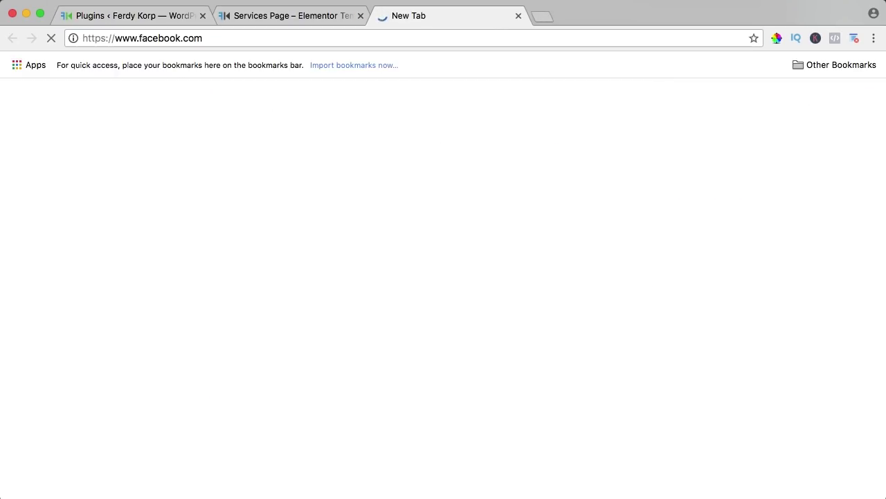
{"action": "left_click", "coordinate": [261, 37]}
{"action": "left_click", "coordinate": [286, 38]}
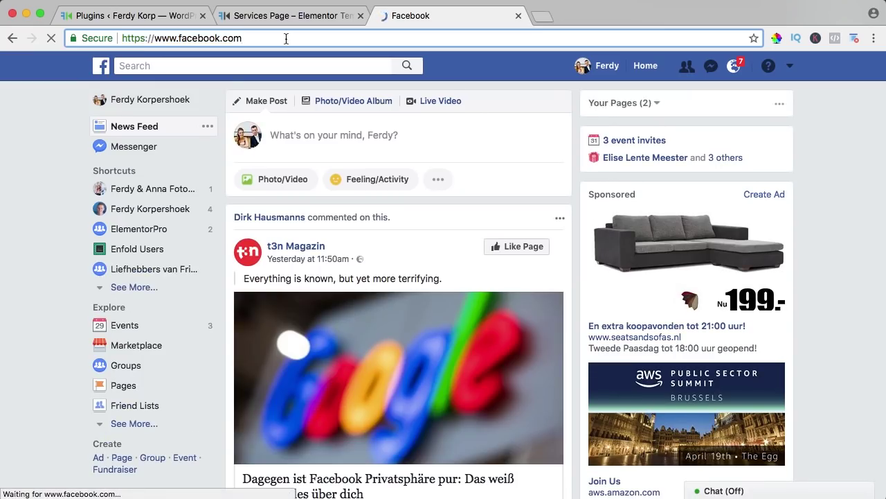
{"action": "type", "text": "/devel"}
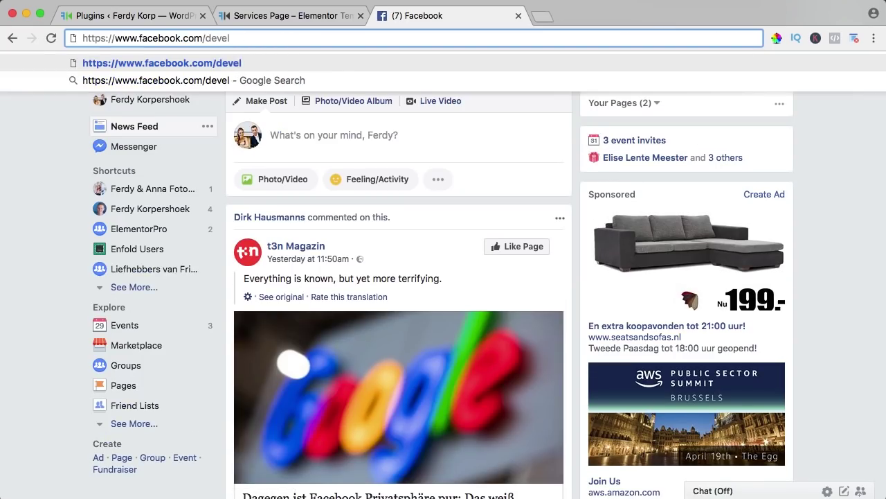
{"action": "type", "text": "oper"}
{"action": "key", "text": "Return"}
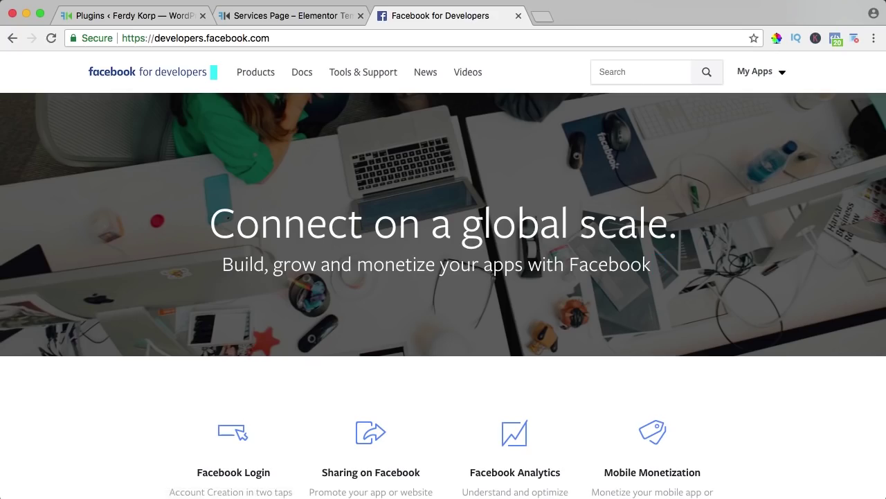
Step: Create a new Facebook app named 'Astra 2018' to get its App ID
{"action": "mouse_move", "coordinate": [771, 78]}
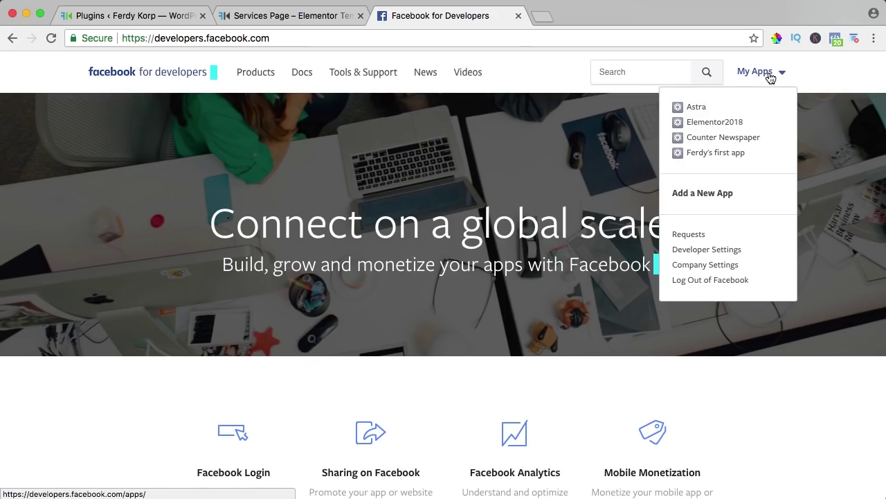
{"action": "left_click", "coordinate": [705, 195]}
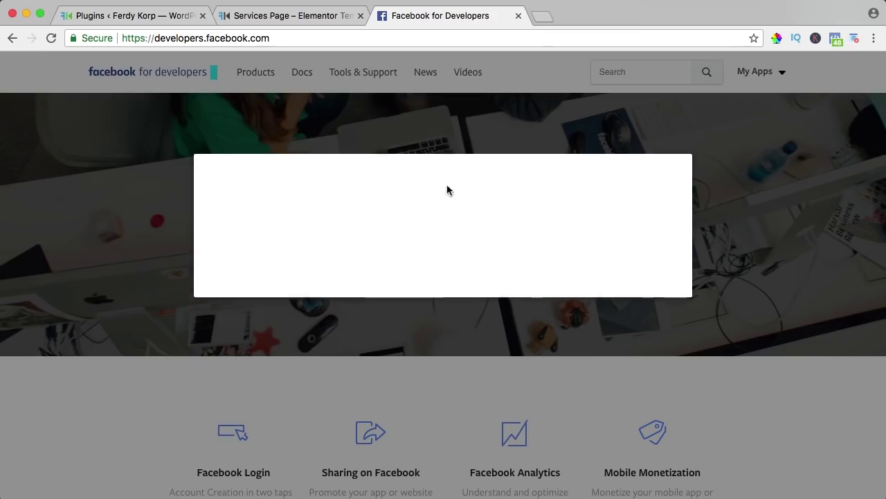
{"action": "left_click", "coordinate": [242, 238]}
{"action": "type", "text": "Astra 2018"}
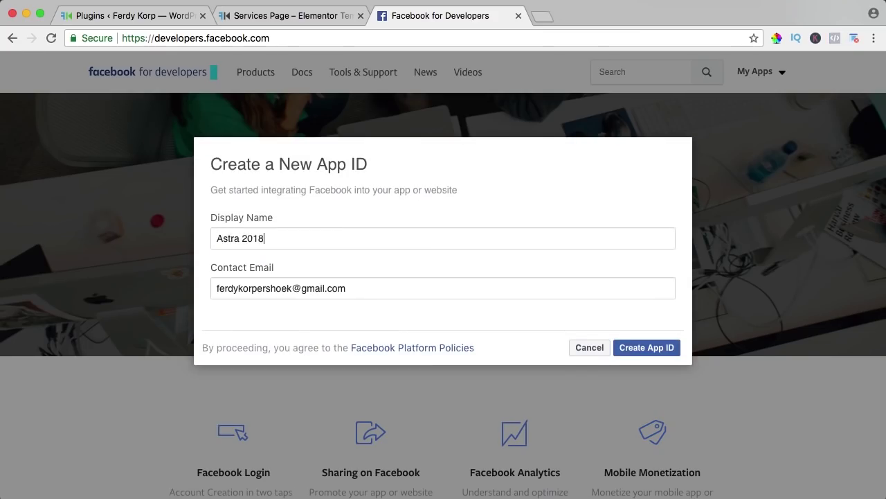
{"action": "key", "text": "Tab"}
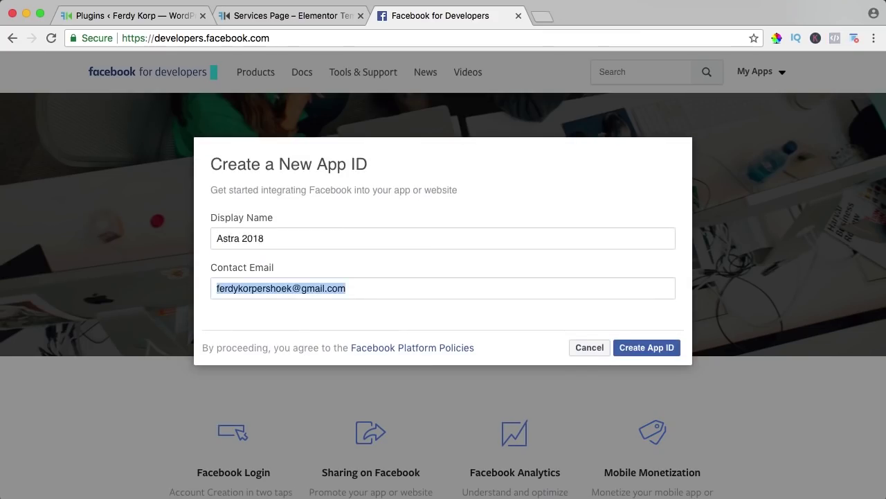
{"action": "left_click", "coordinate": [638, 348]}
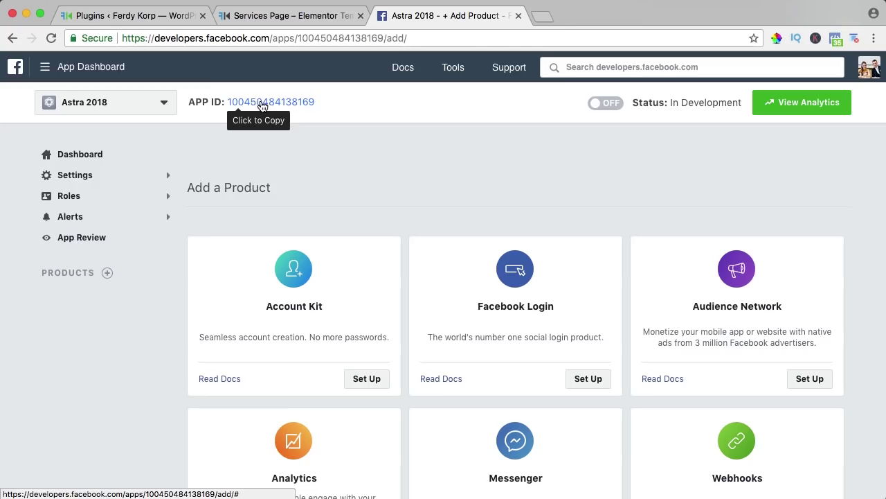
{"action": "left_click", "coordinate": [173, 15]}
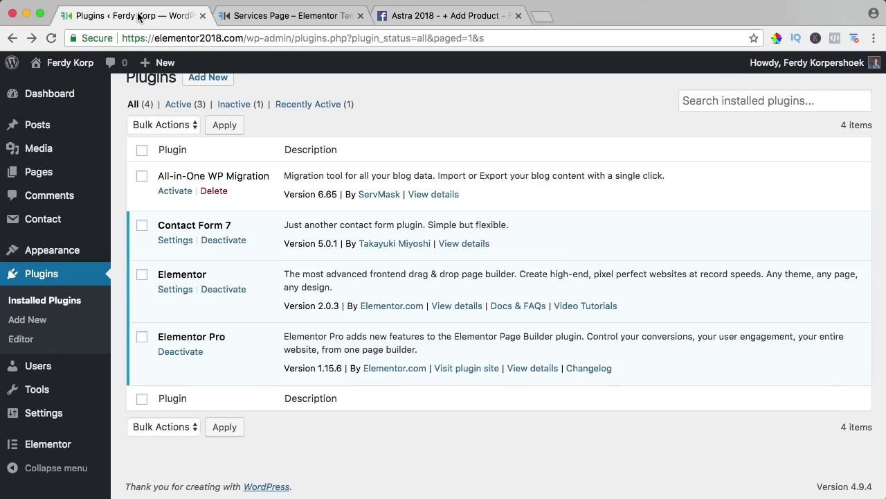
Step: In the Customizer, add a Facebook Page Like Box widget to Footer Widget Area 3
{"action": "mouse_move", "coordinate": [76, 67]}
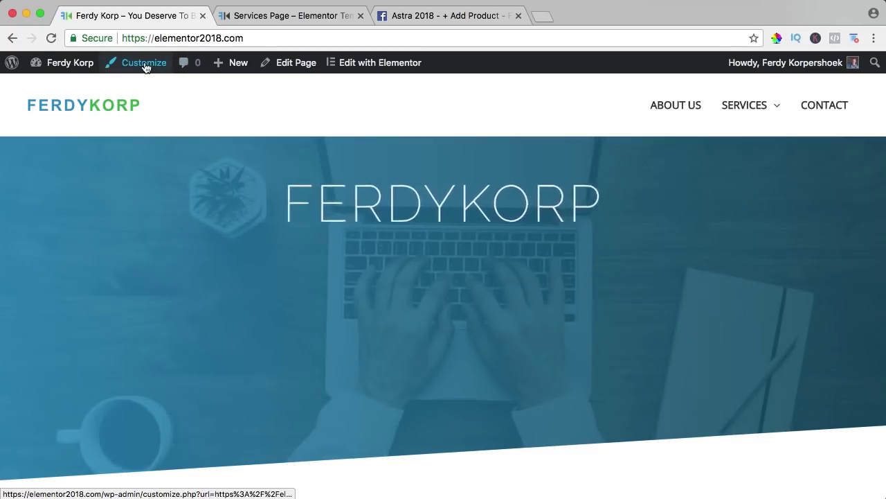
{"action": "left_click", "coordinate": [144, 63]}
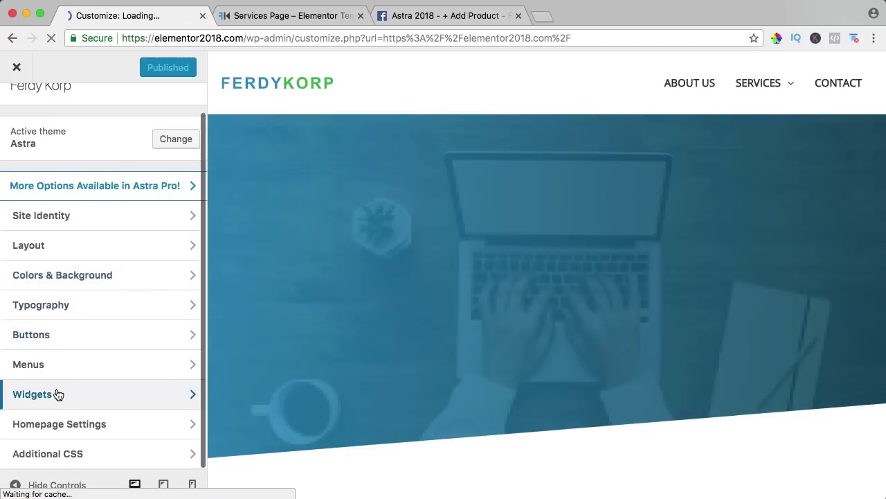
{"action": "left_click", "coordinate": [58, 394]}
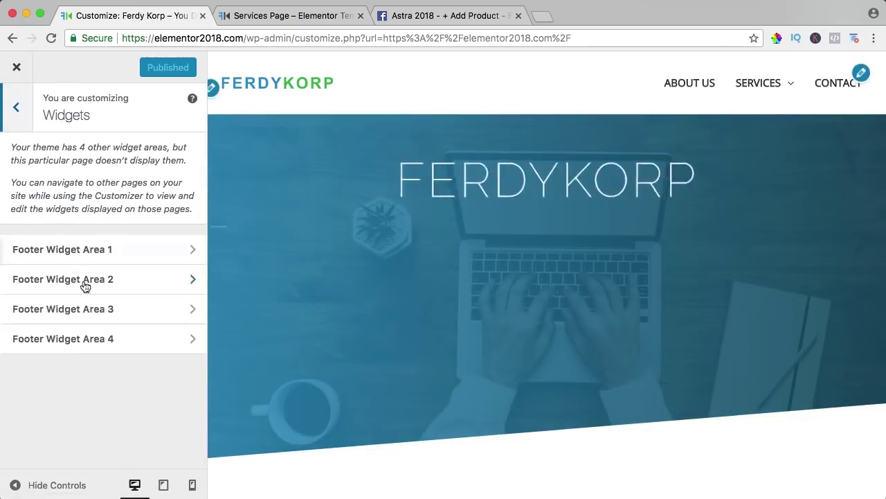
{"action": "left_click", "coordinate": [60, 310]}
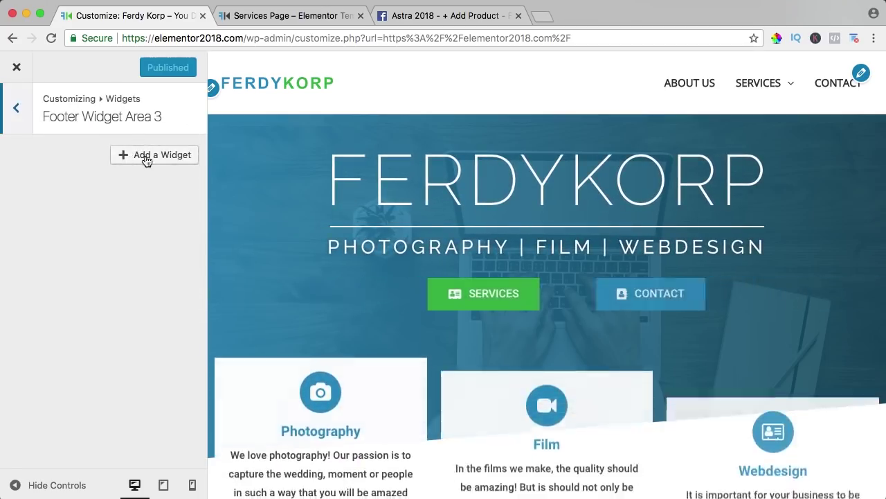
{"action": "left_click", "coordinate": [146, 157]}
{"action": "type", "text": "fac"}
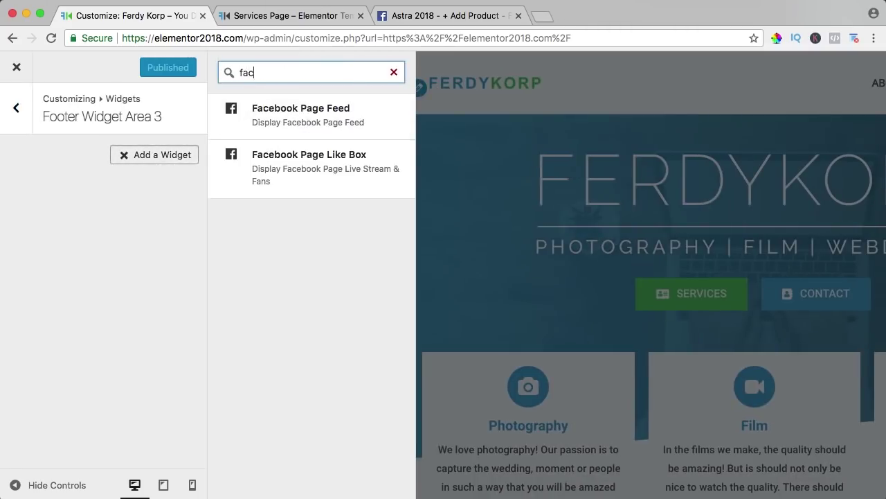
{"action": "type", "text": "e"}
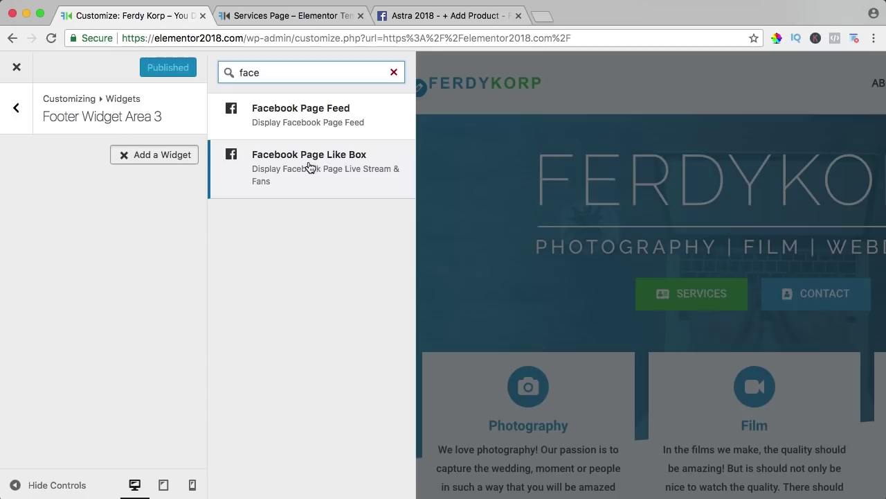
{"action": "left_click", "coordinate": [310, 167]}
Step: Title the Like Box 'Like Us', set its Facebook page URL, and set Show Live Stream to No
{"action": "left_click", "coordinate": [83, 201]}
{"action": "type", "text": "Lik"}
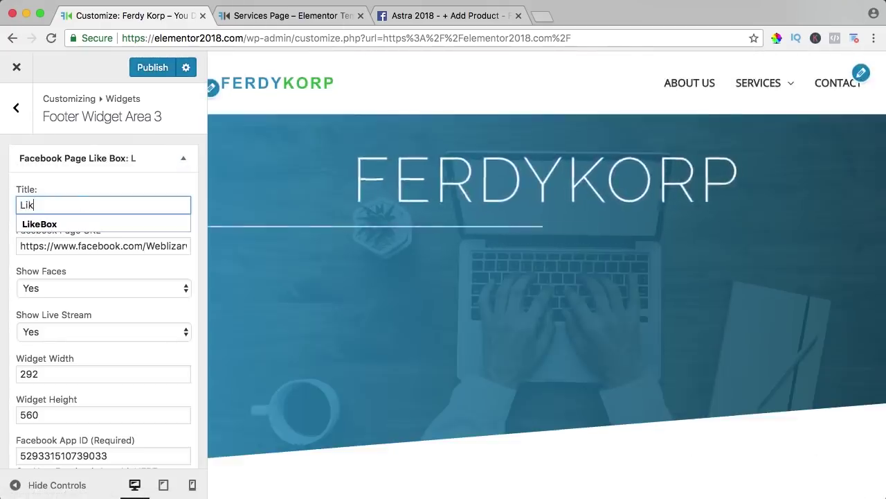
{"action": "type", "text": "e Us"}
{"action": "left_click_drag", "start_coordinate": [187, 246], "coordinate": [134, 246]}
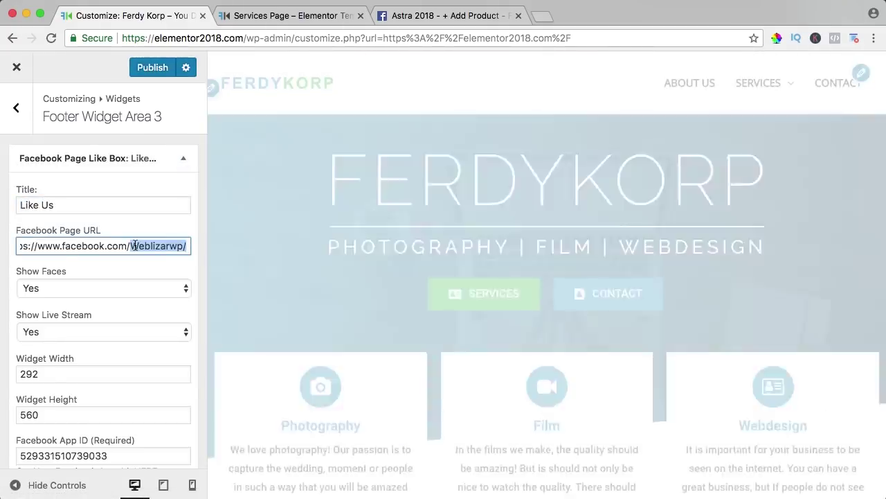
{"action": "type", "text": "f"}
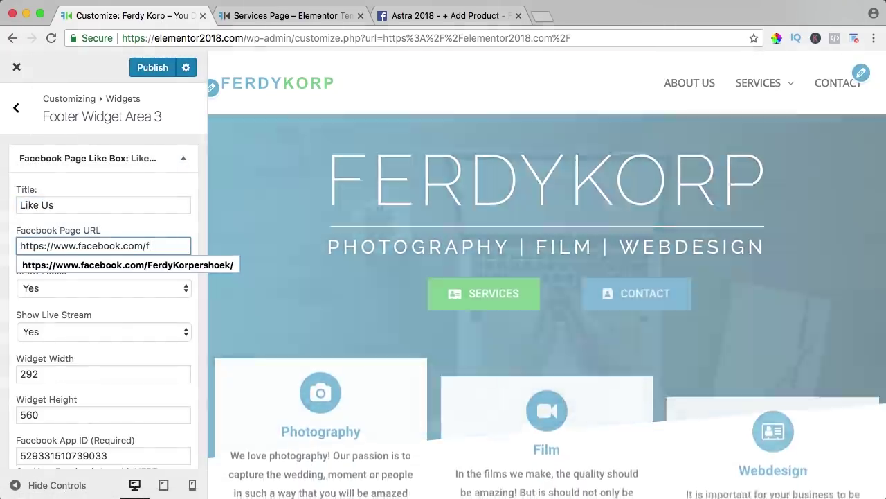
{"action": "left_click", "coordinate": [54, 264]}
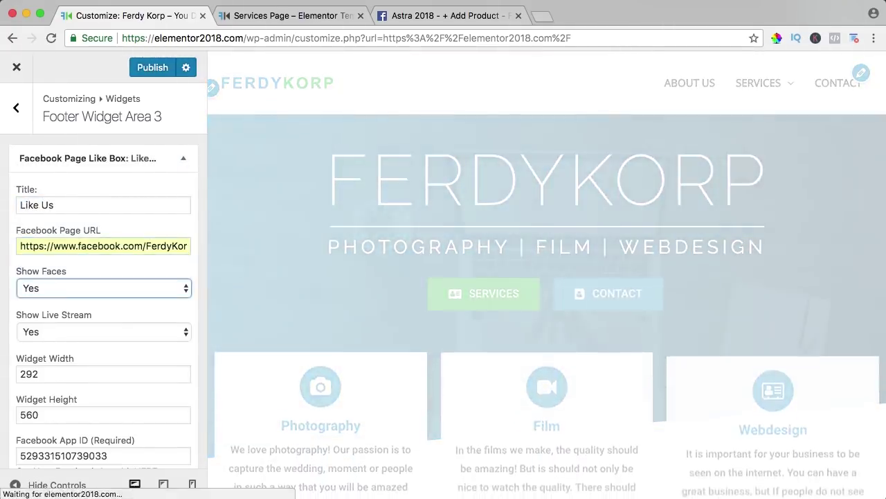
{"action": "left_click", "coordinate": [56, 332]}
{"action": "left_click", "coordinate": [60, 344]}
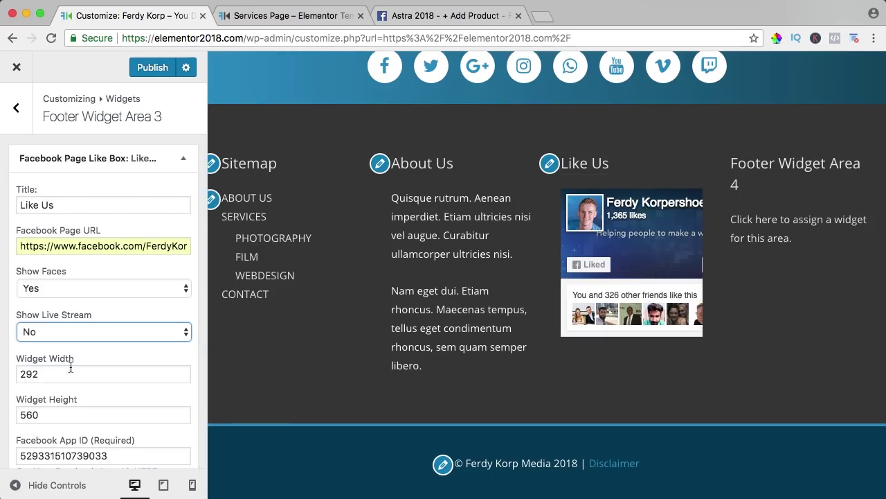
Step: Replace the widget's App ID with the new Astra 2018 App ID and publish
{"action": "scroll", "coordinate": [70, 368], "scroll_direction": "down", "scroll_amount": 2}
{"action": "left_click_drag", "start_coordinate": [115, 400], "coordinate": [17, 400]}
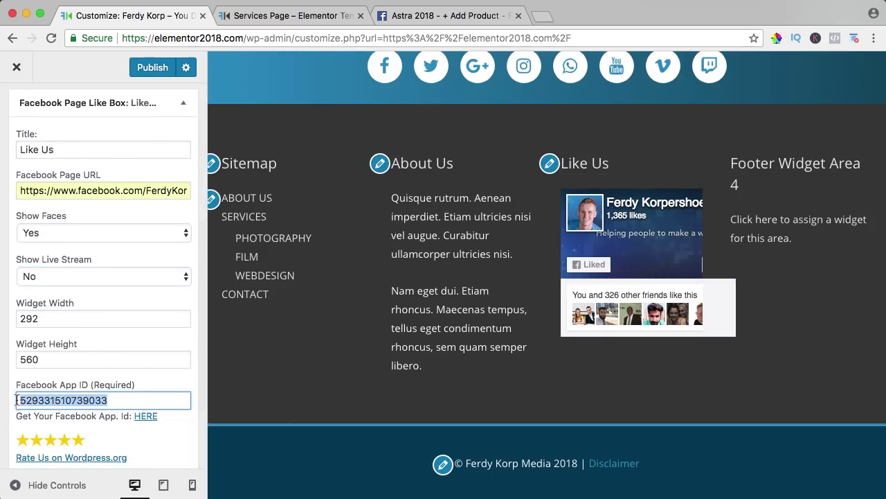
{"action": "key", "text": "super+v"}
{"action": "scroll", "coordinate": [151, 349], "scroll_direction": "down", "scroll_amount": 3}
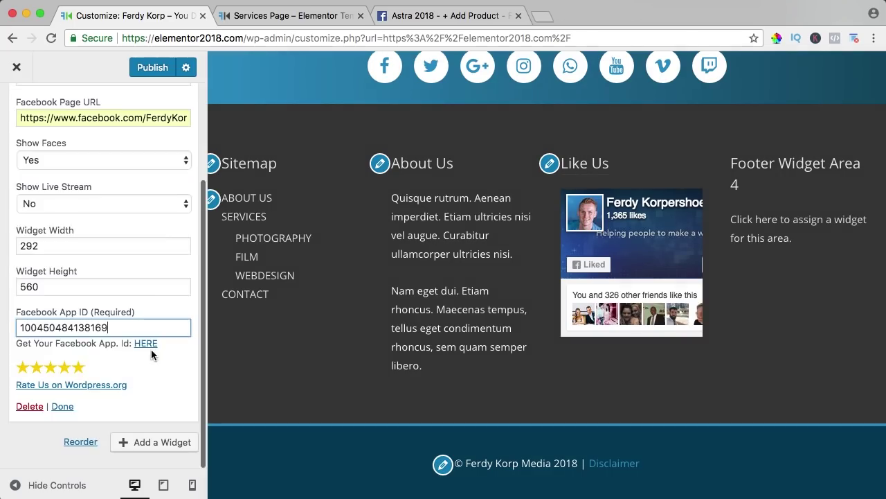
{"action": "scroll", "coordinate": [141, 349], "scroll_direction": "up", "scroll_amount": 5}
{"action": "left_click", "coordinate": [151, 68]}
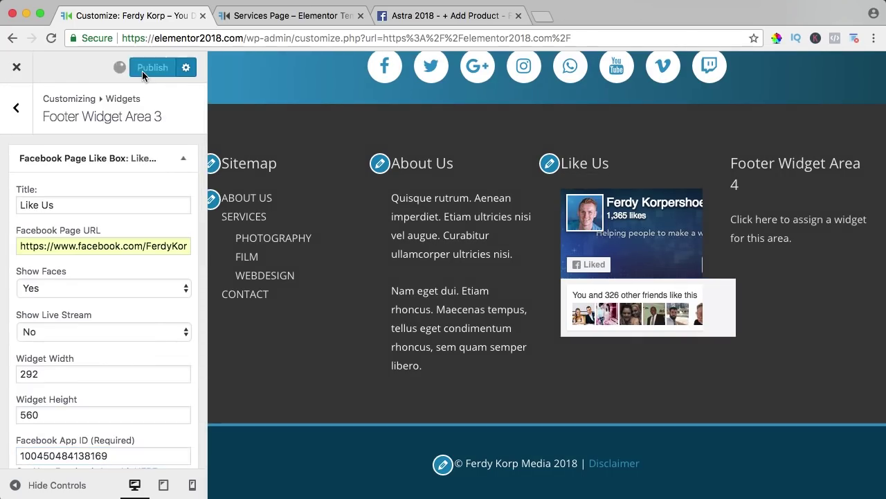
{"action": "left_click", "coordinate": [20, 69]}
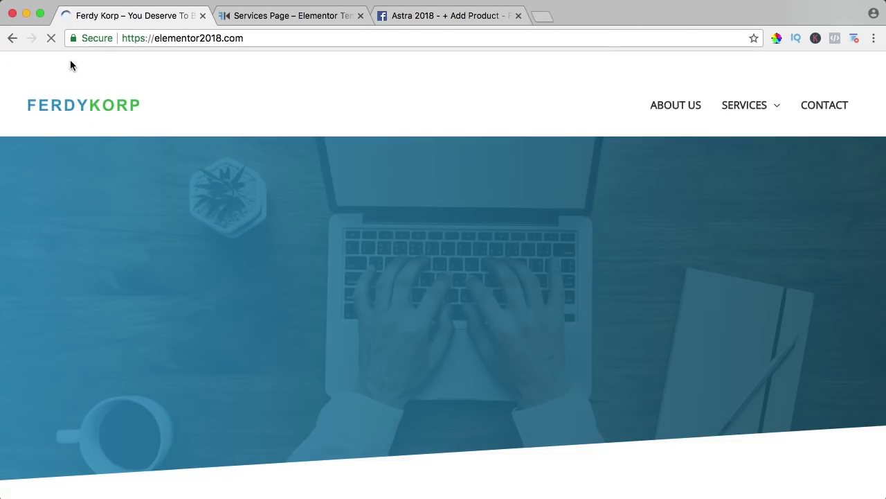
Step: Search plugins for an Instagram widget and activate Instagram Widget by WPZOOM
{"action": "left_click", "coordinate": [70, 61]}
{"action": "mouse_move", "coordinate": [51, 321]}
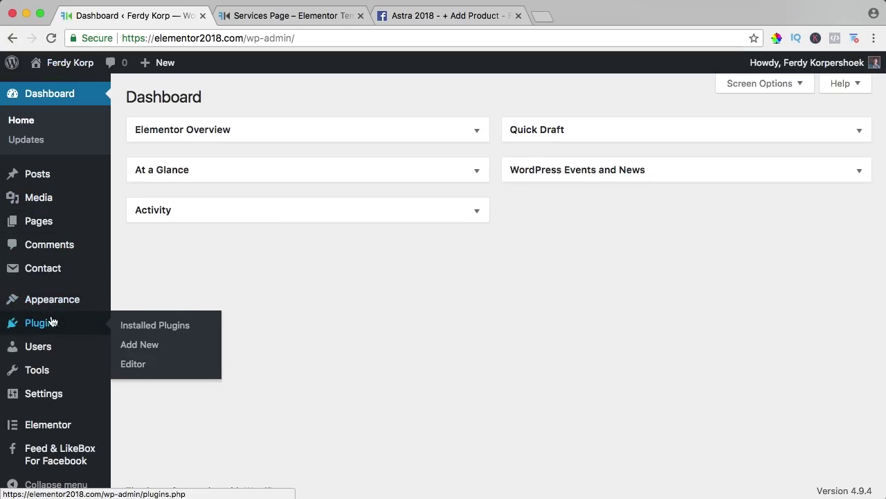
{"action": "left_click", "coordinate": [139, 344]}
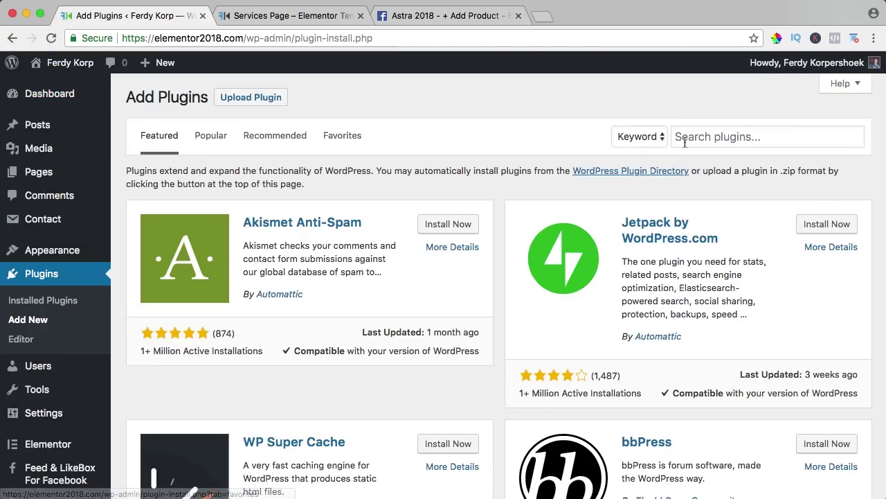
{"action": "left_click", "coordinate": [736, 139]}
{"action": "type", "text": "instg"}
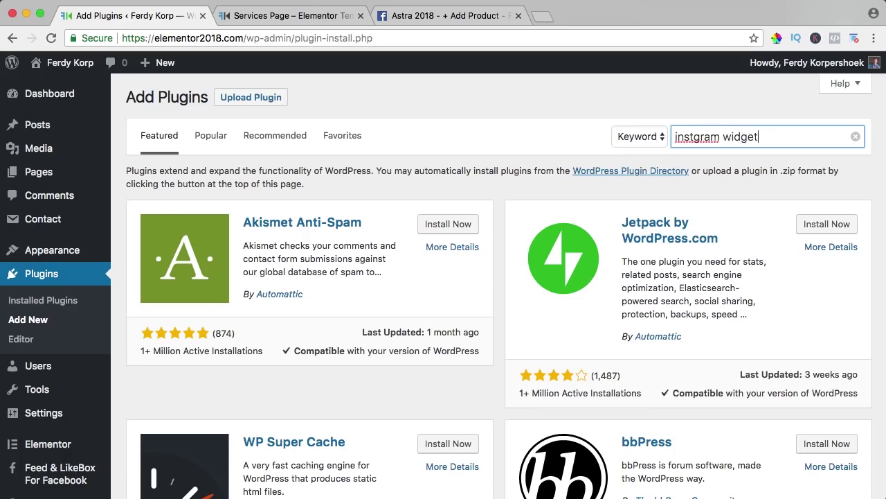
{"action": "type", "text": "ram widget"}
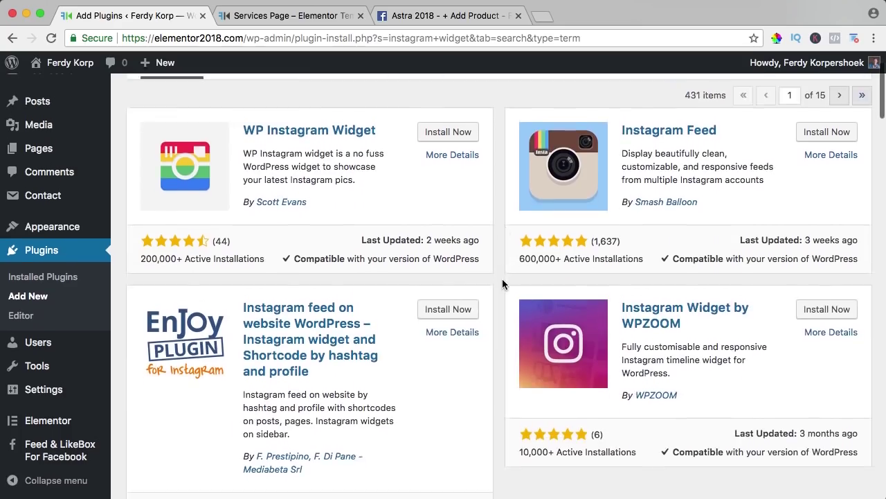
{"action": "scroll", "coordinate": [504, 283], "scroll_direction": "down", "scroll_amount": 2}
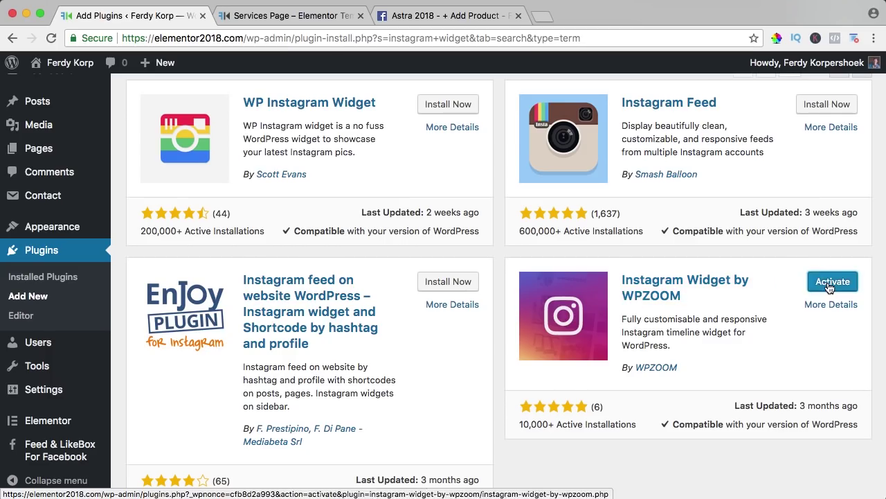
{"action": "left_click", "coordinate": [820, 284]}
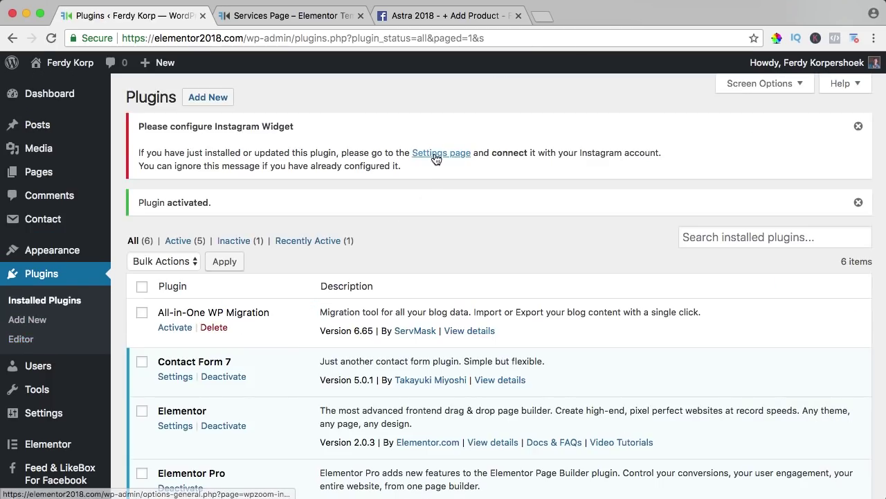
{"action": "left_click", "coordinate": [437, 154]}
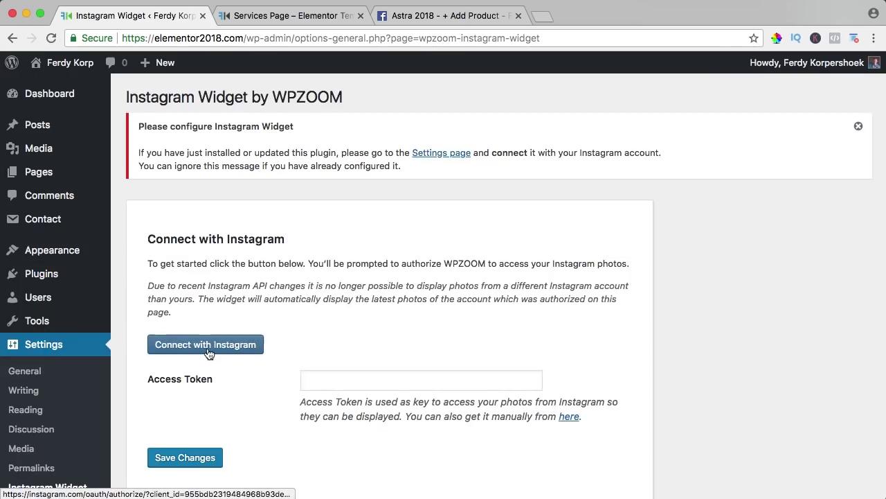
Step: Connect the Instagram widget to the Instagram account, save its settings, and view the site
{"action": "left_click", "coordinate": [538, 21]}
{"action": "type", "text": "instagram.com"}
{"action": "key", "text": "Return"}
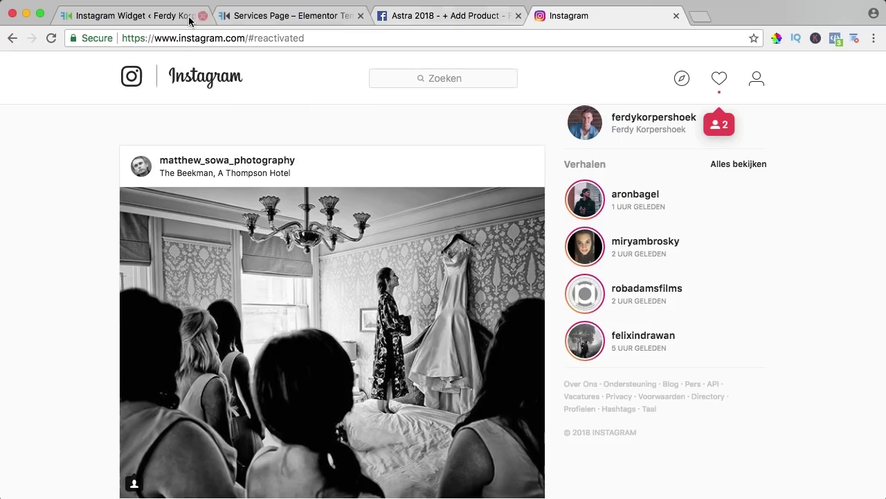
{"action": "left_click", "coordinate": [166, 18]}
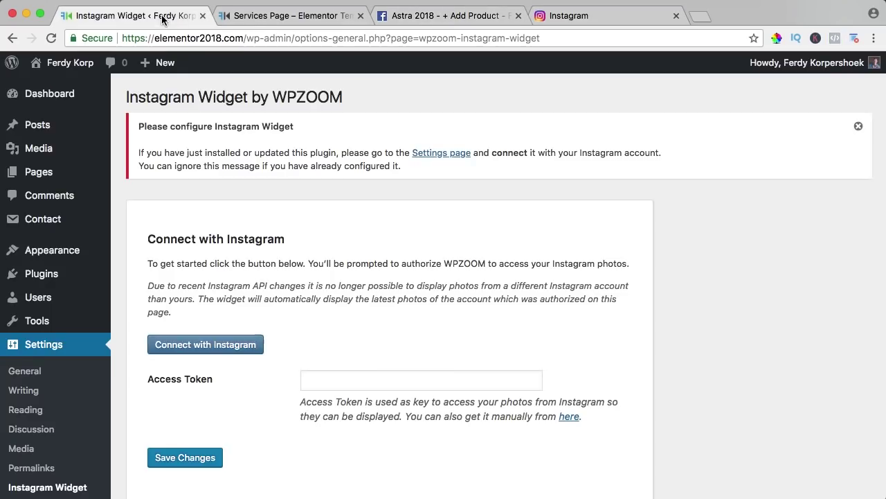
{"action": "left_click", "coordinate": [217, 347]}
{"action": "scroll", "coordinate": [329, 340], "scroll_direction": "down", "scroll_amount": 2}
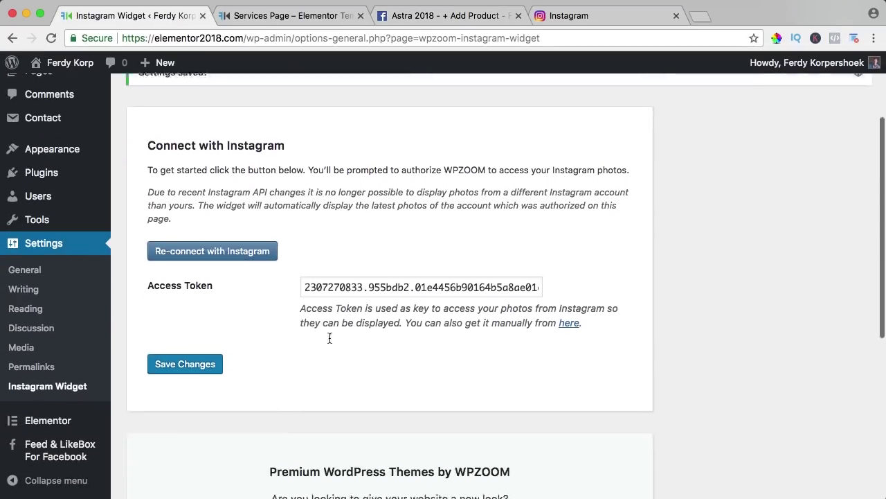
{"action": "scroll", "coordinate": [330, 338], "scroll_direction": "down", "scroll_amount": 1}
{"action": "left_click", "coordinate": [185, 342]}
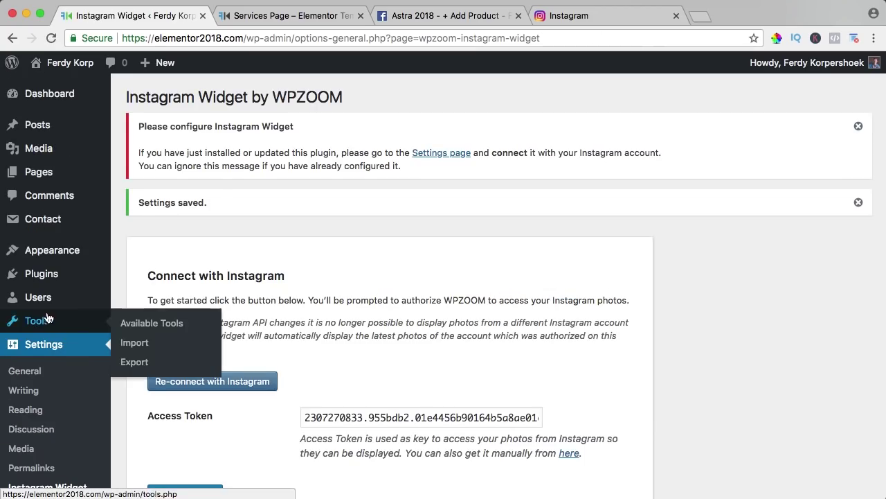
{"action": "left_click", "coordinate": [64, 64]}
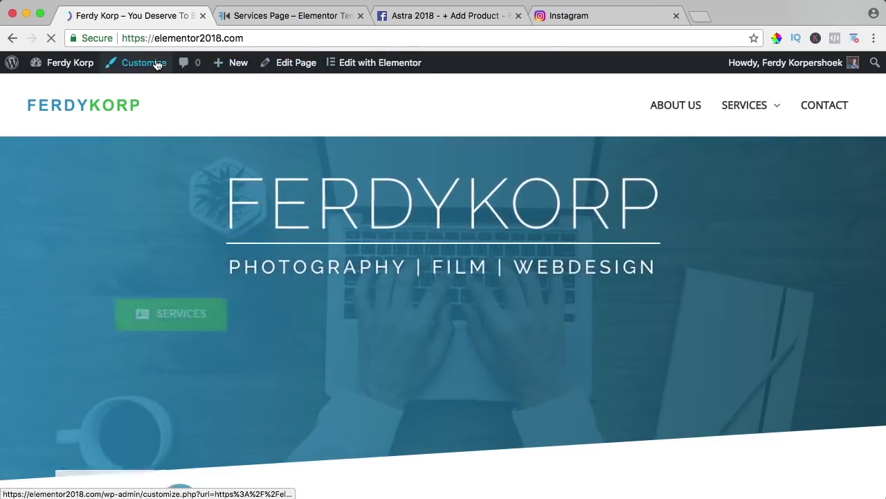
Step: Add the Instagram Widget by WPZOOM to Footer Widget Area 4, titled 'Follow Us'
{"action": "left_click", "coordinate": [132, 62]}
{"action": "scroll", "coordinate": [124, 290], "scroll_direction": "down", "scroll_amount": 1}
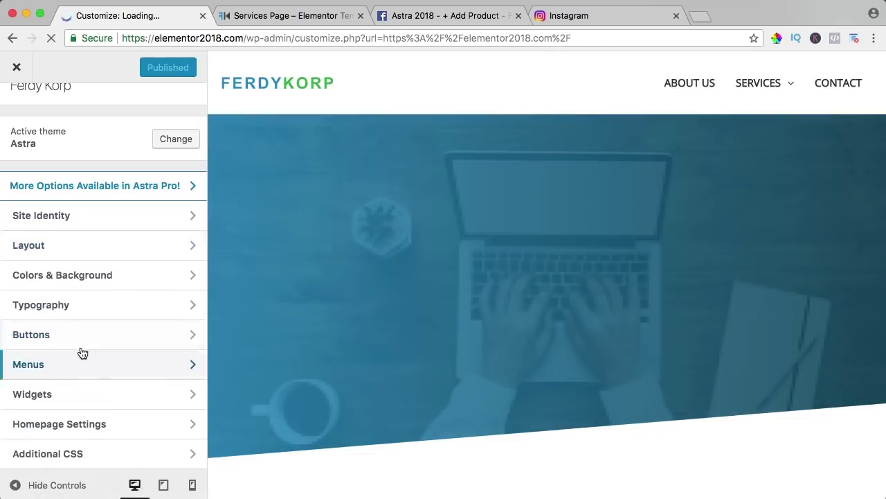
{"action": "left_click", "coordinate": [64, 389]}
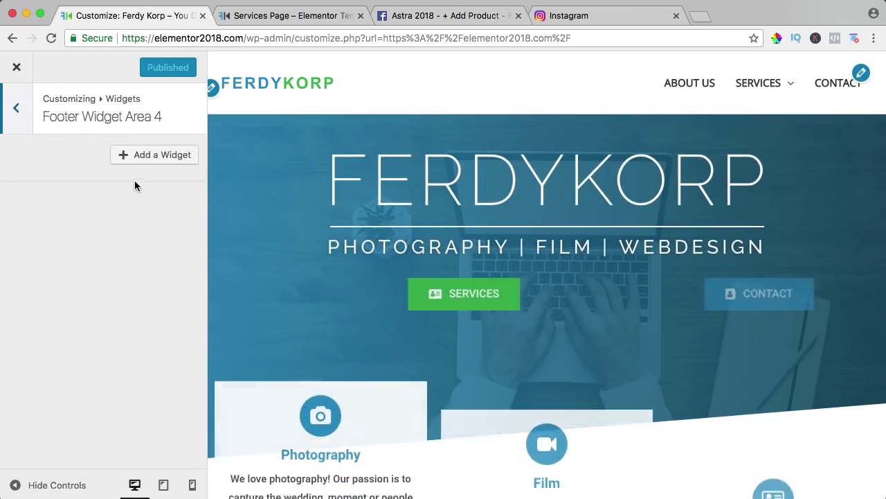
{"action": "left_click", "coordinate": [159, 155]}
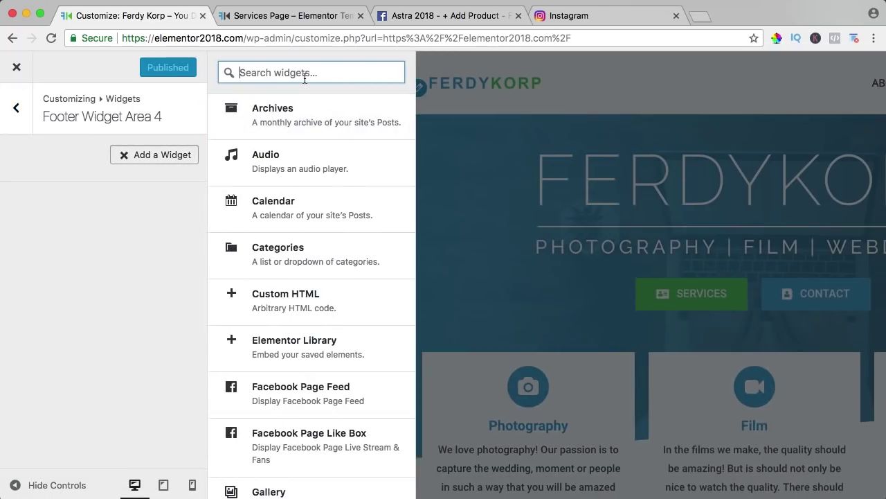
{"action": "type", "text": "inst"}
{"action": "left_click", "coordinate": [309, 120]}
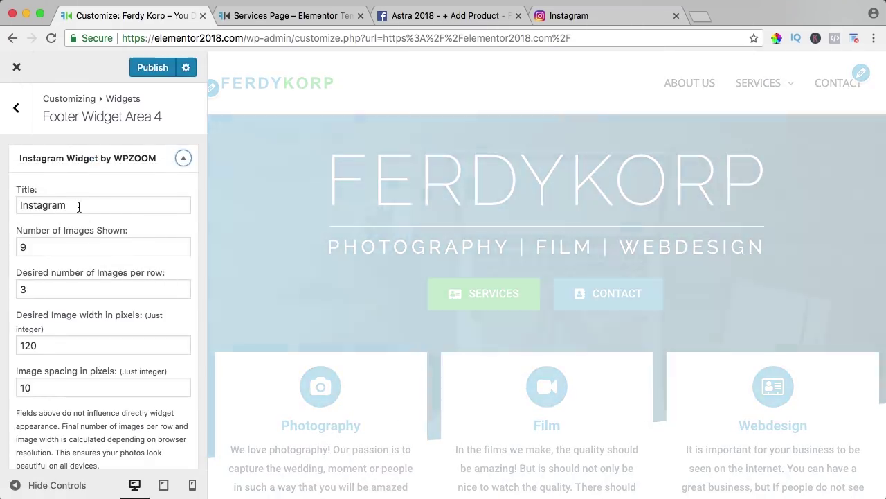
{"action": "double_click", "coordinate": [77, 204]}
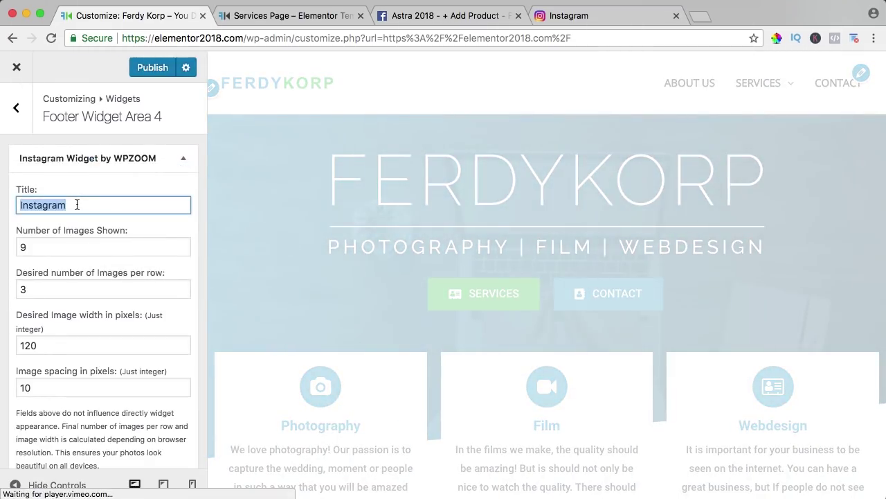
{"action": "type", "text": "Follow "}
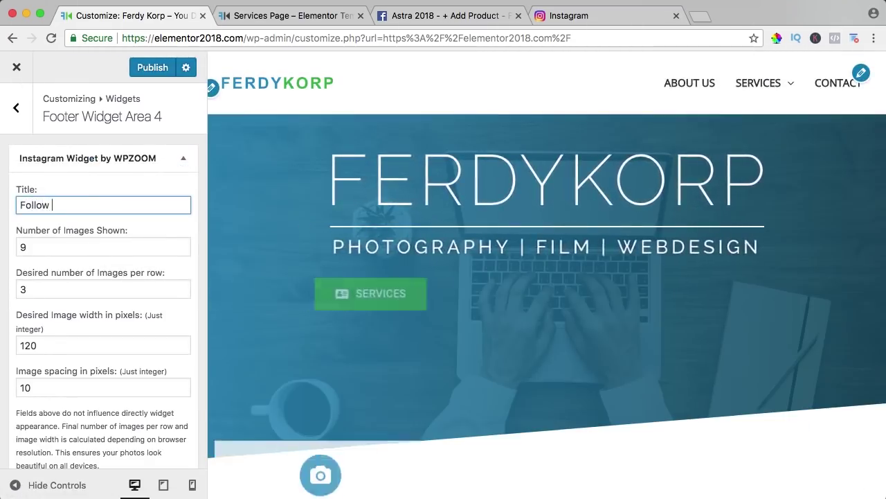
{"action": "type", "text": "Us"}
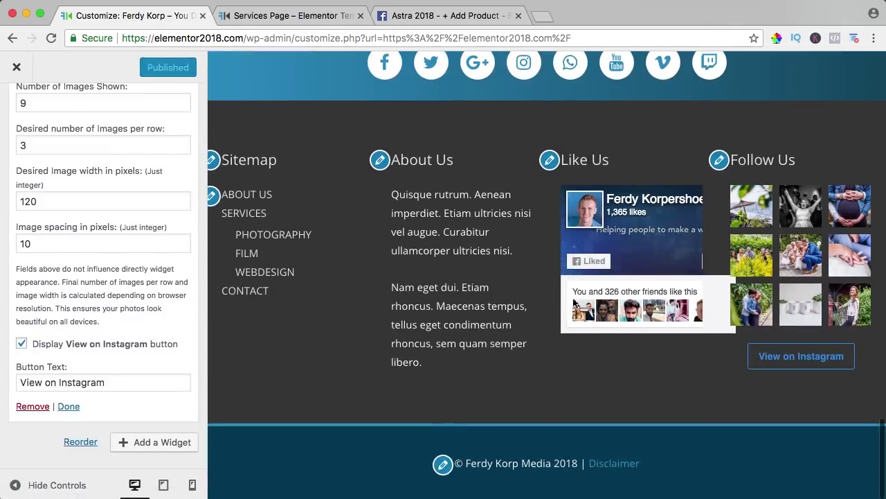
{"action": "scroll", "coordinate": [97, 268], "scroll_direction": "up", "scroll_amount": 2}
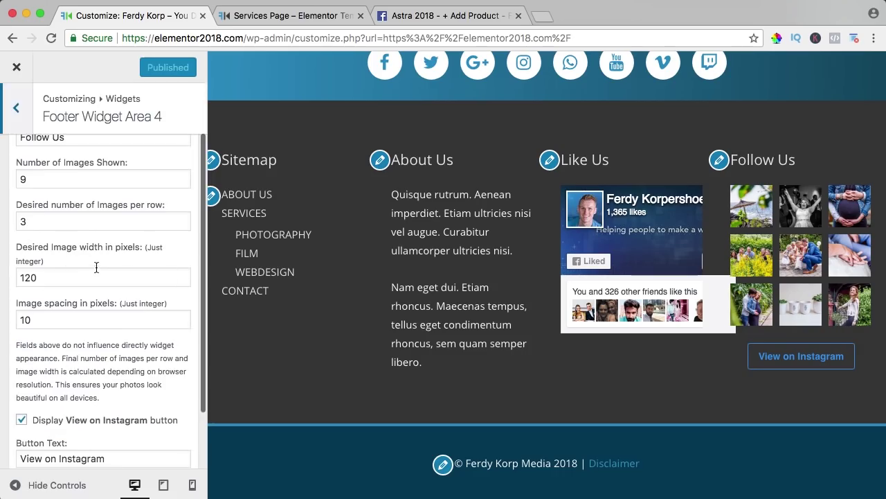
{"action": "left_click", "coordinate": [16, 67]}
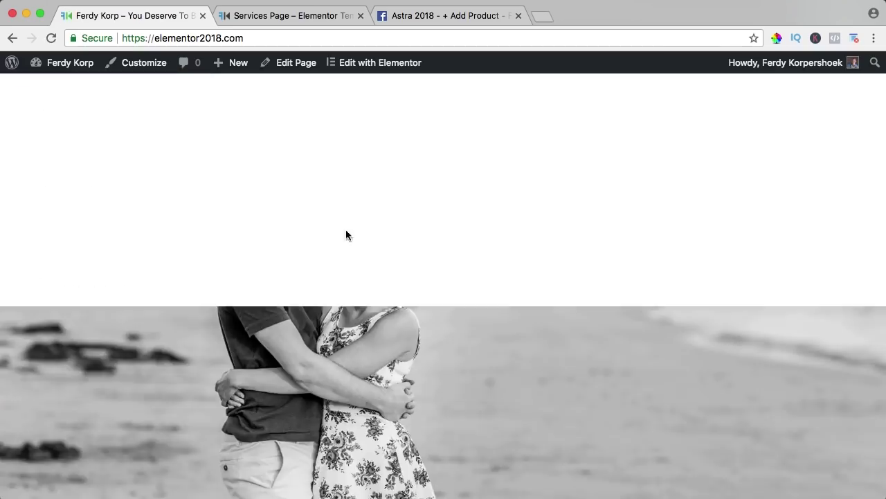
Step: Scroll the home page to check the new four-column footer
{"action": "scroll", "coordinate": [346, 235], "scroll_direction": "down", "scroll_amount": 20}
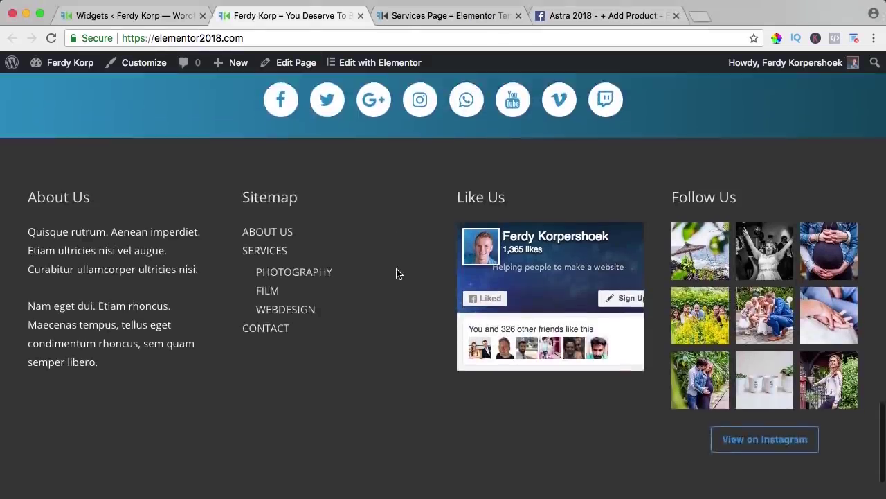
{"action": "scroll", "coordinate": [397, 271], "scroll_direction": "down", "scroll_amount": 3}
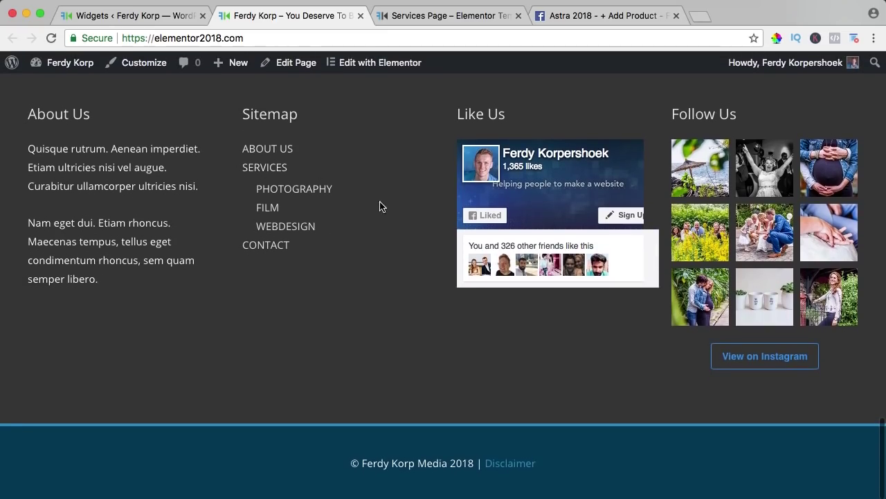
{"action": "scroll", "coordinate": [386, 204], "scroll_direction": "up", "scroll_amount": 10}
{"action": "scroll", "coordinate": [387, 202], "scroll_direction": "up", "scroll_amount": 15}
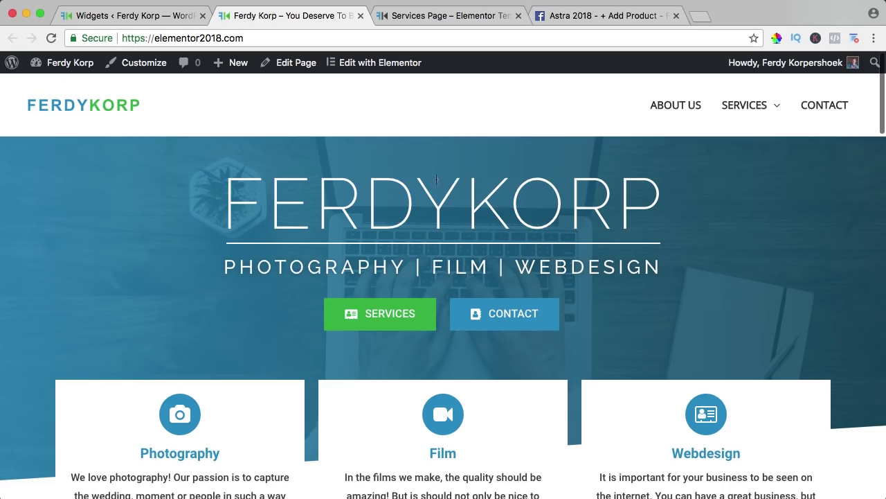
{"action": "scroll", "coordinate": [312, 193], "scroll_direction": "down", "scroll_amount": 8}
{"action": "scroll", "coordinate": [312, 194], "scroll_direction": "down", "scroll_amount": 6}
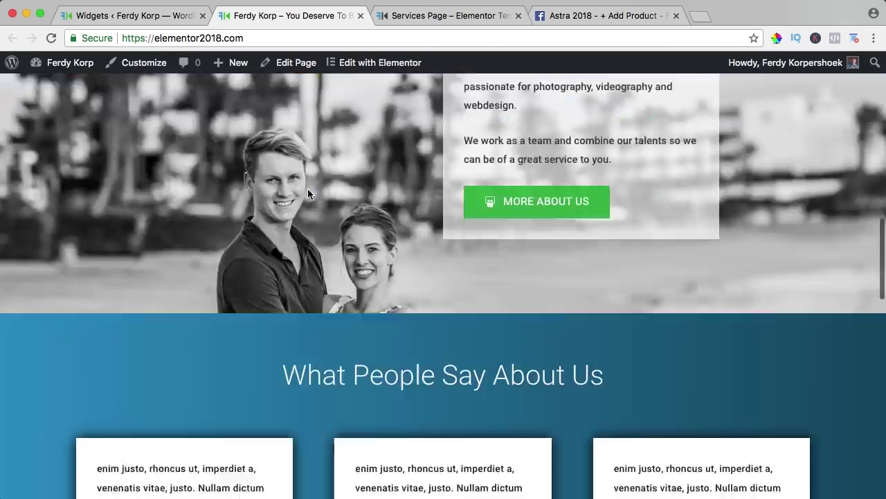
{"action": "scroll", "coordinate": [307, 188], "scroll_direction": "up", "scroll_amount": 15}
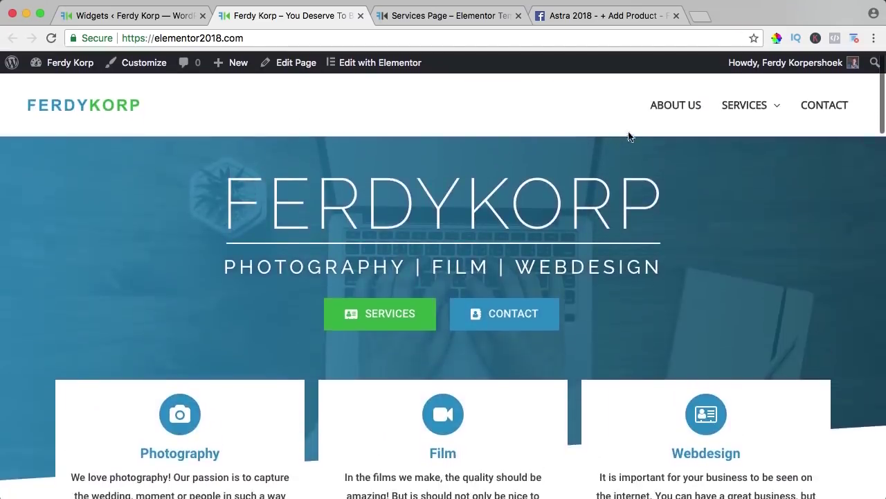
Step: Check the footer on the About Us and Contact pages
{"action": "left_click", "coordinate": [670, 104]}
{"action": "scroll", "coordinate": [348, 218], "scroll_direction": "down", "scroll_amount": 8}
{"action": "scroll", "coordinate": [234, 204], "scroll_direction": "down", "scroll_amount": 15}
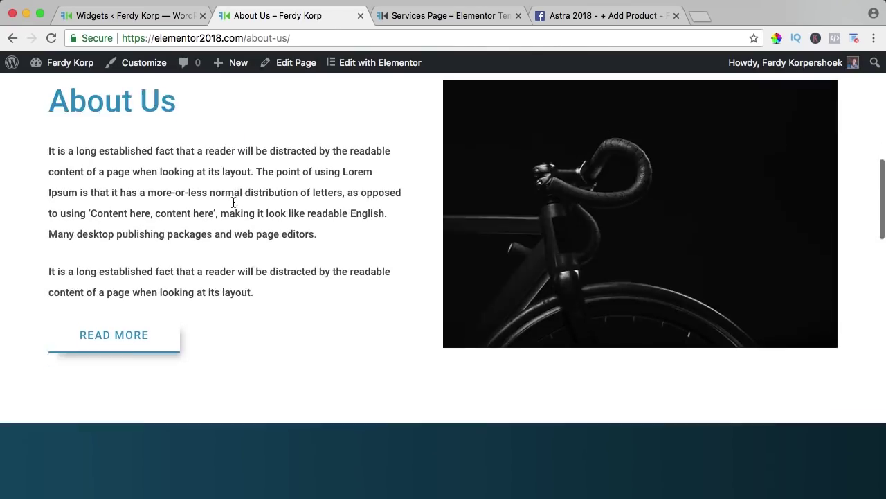
{"action": "scroll", "coordinate": [235, 203], "scroll_direction": "down", "scroll_amount": 5}
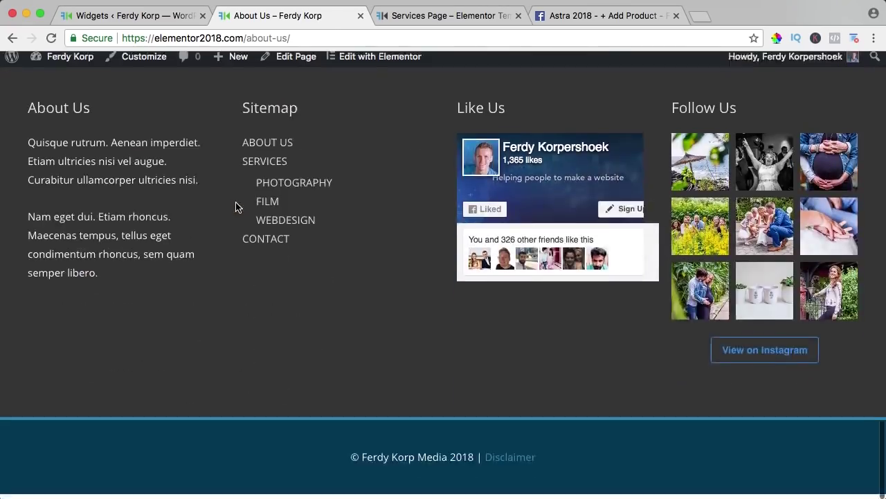
{"action": "scroll", "coordinate": [236, 203], "scroll_direction": "up", "scroll_amount": 4}
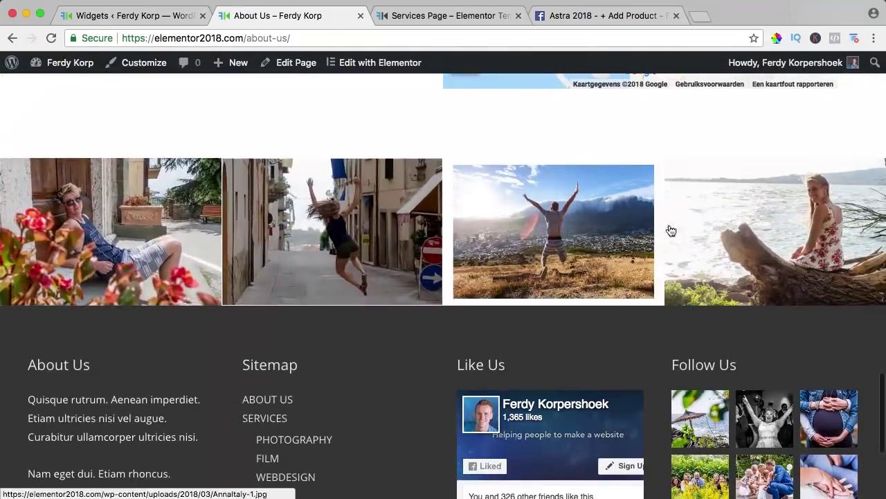
{"action": "scroll", "coordinate": [738, 227], "scroll_direction": "up", "scroll_amount": 20}
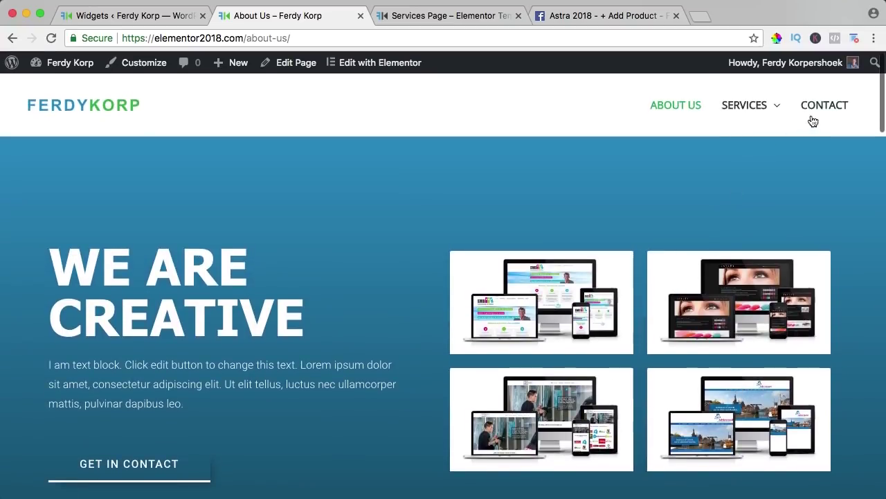
{"action": "left_click", "coordinate": [807, 110]}
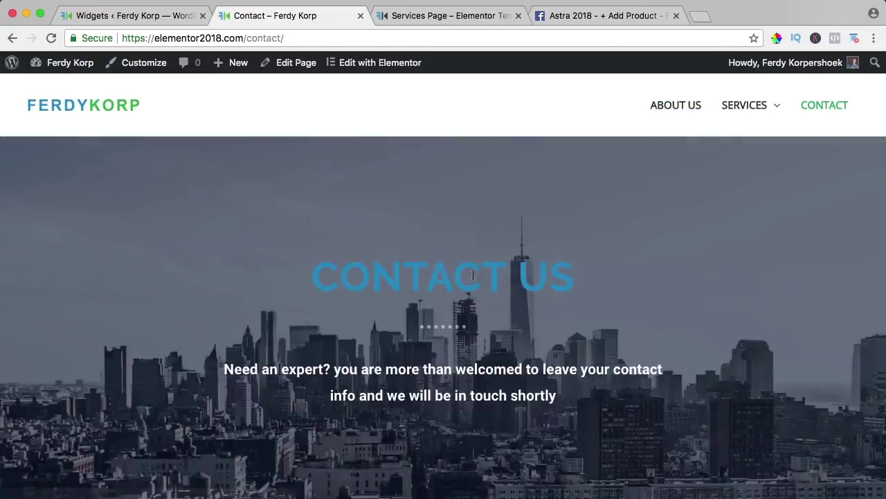
{"action": "scroll", "coordinate": [483, 259], "scroll_direction": "down", "scroll_amount": 10}
{"action": "scroll", "coordinate": [542, 240], "scroll_direction": "down", "scroll_amount": 7}
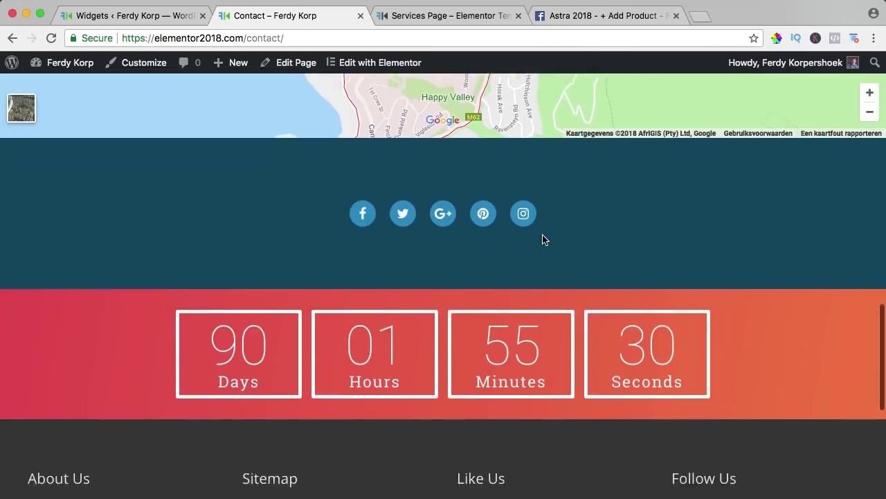
{"action": "scroll", "coordinate": [485, 201], "scroll_direction": "up", "scroll_amount": 3}
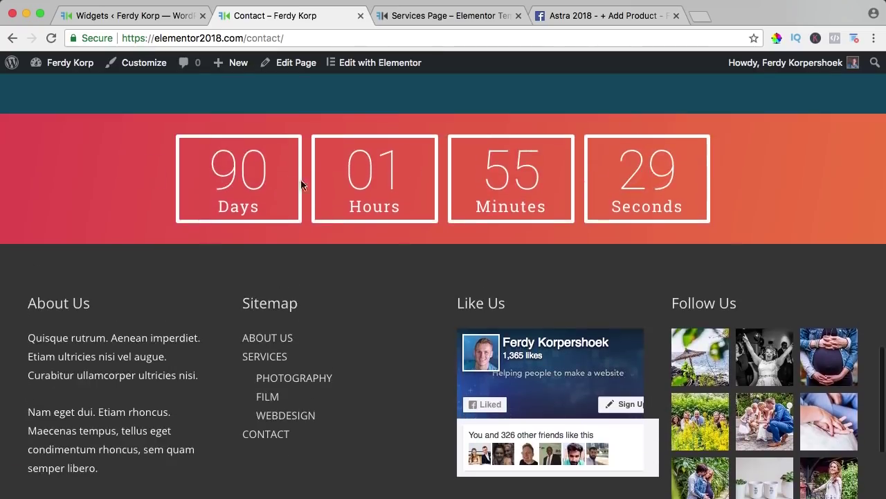
{"action": "scroll", "coordinate": [674, 173], "scroll_direction": "up", "scroll_amount": 12}
Step: Check the footer on the Services page
{"action": "left_click", "coordinate": [737, 111]}
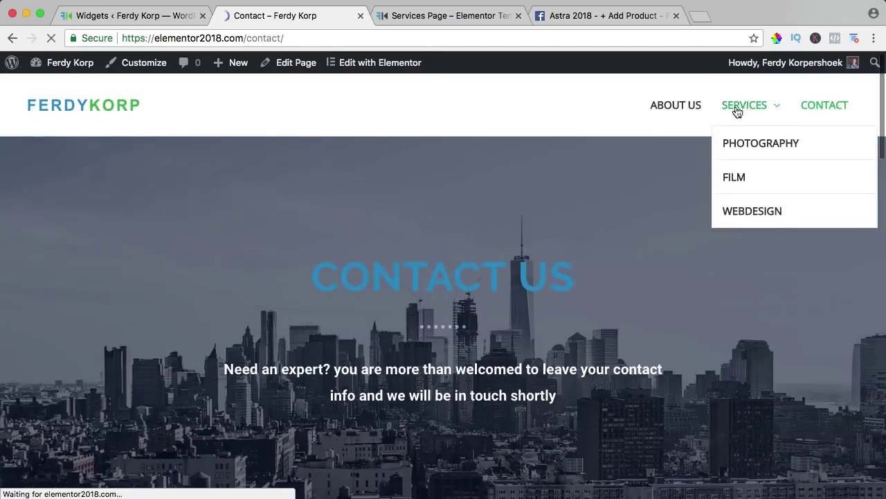
{"action": "scroll", "coordinate": [388, 217], "scroll_direction": "down", "scroll_amount": 10}
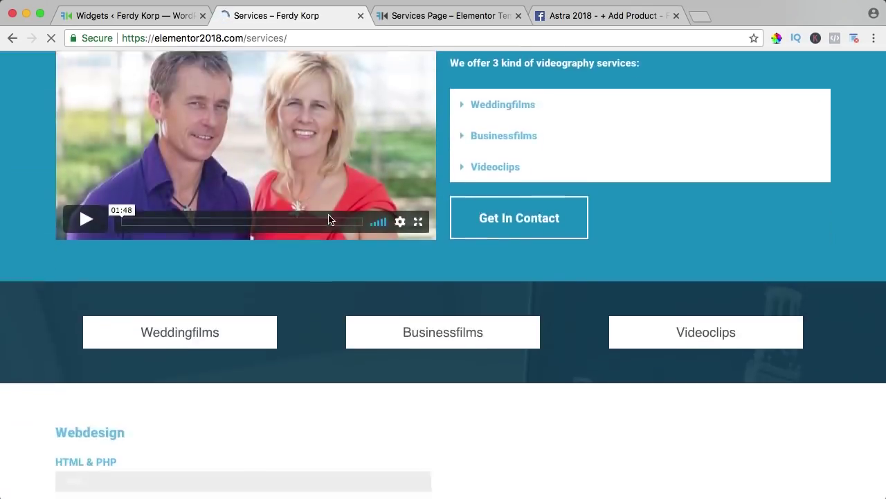
{"action": "scroll", "coordinate": [329, 220], "scroll_direction": "down", "scroll_amount": 12}
{"action": "scroll", "coordinate": [328, 219], "scroll_direction": "up", "scroll_amount": 12}
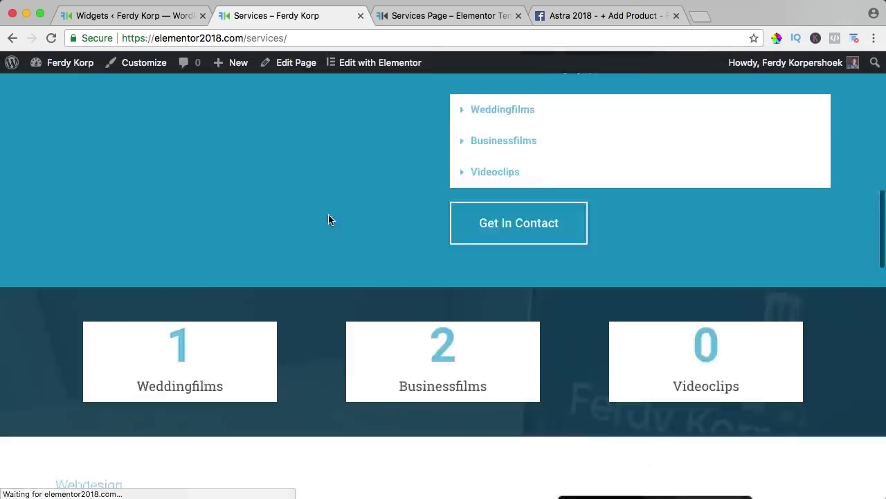
{"action": "scroll", "coordinate": [329, 214], "scroll_direction": "up", "scroll_amount": 15}
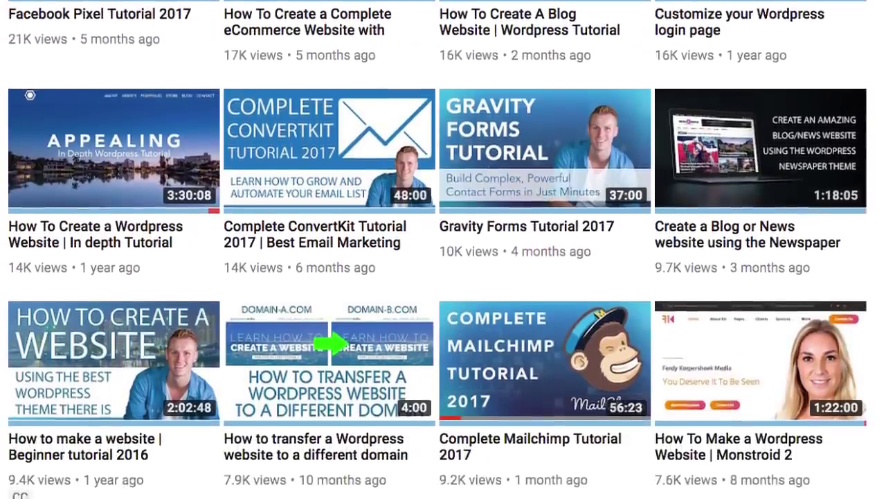
{"action": "scroll", "coordinate": [443, 250], "scroll_direction": "down", "scroll_amount": 1}
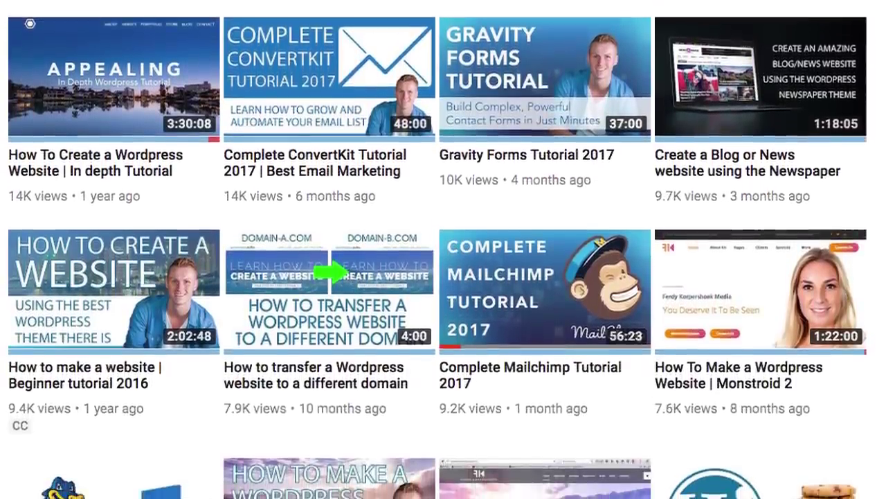
{"action": "scroll", "coordinate": [443, 249], "scroll_direction": "down", "scroll_amount": 1}
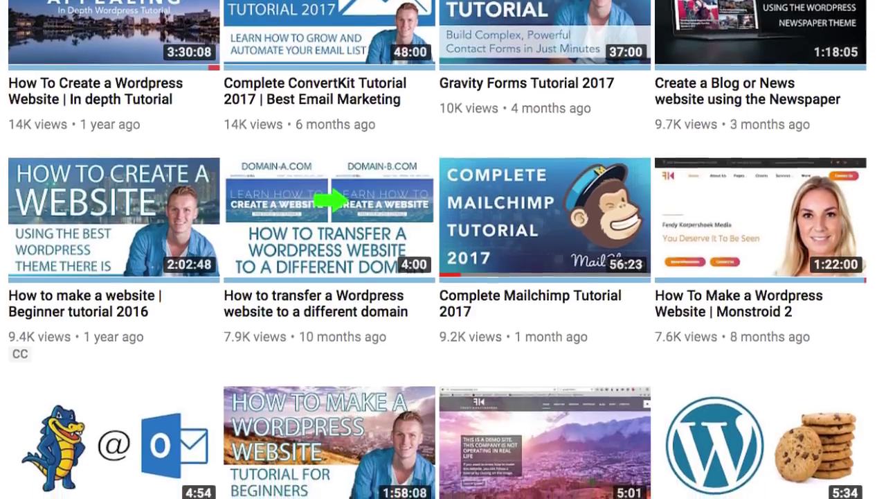